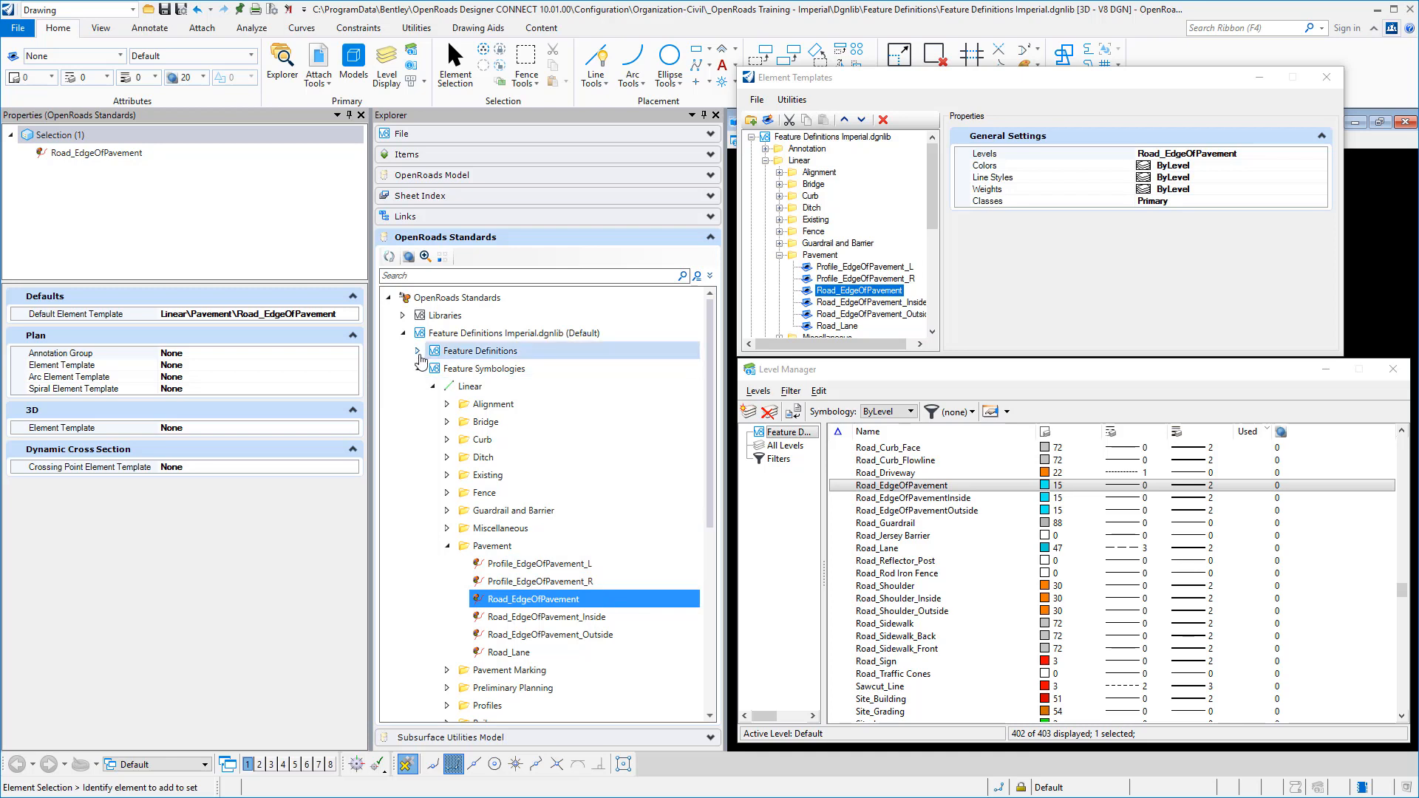
Inspect the Road_EdgeOfPavement feature definition, its matching linear feature symbology and that symbology's default element template in the feature definitions library
{"action": "left_click", "coordinate": [417, 351]}
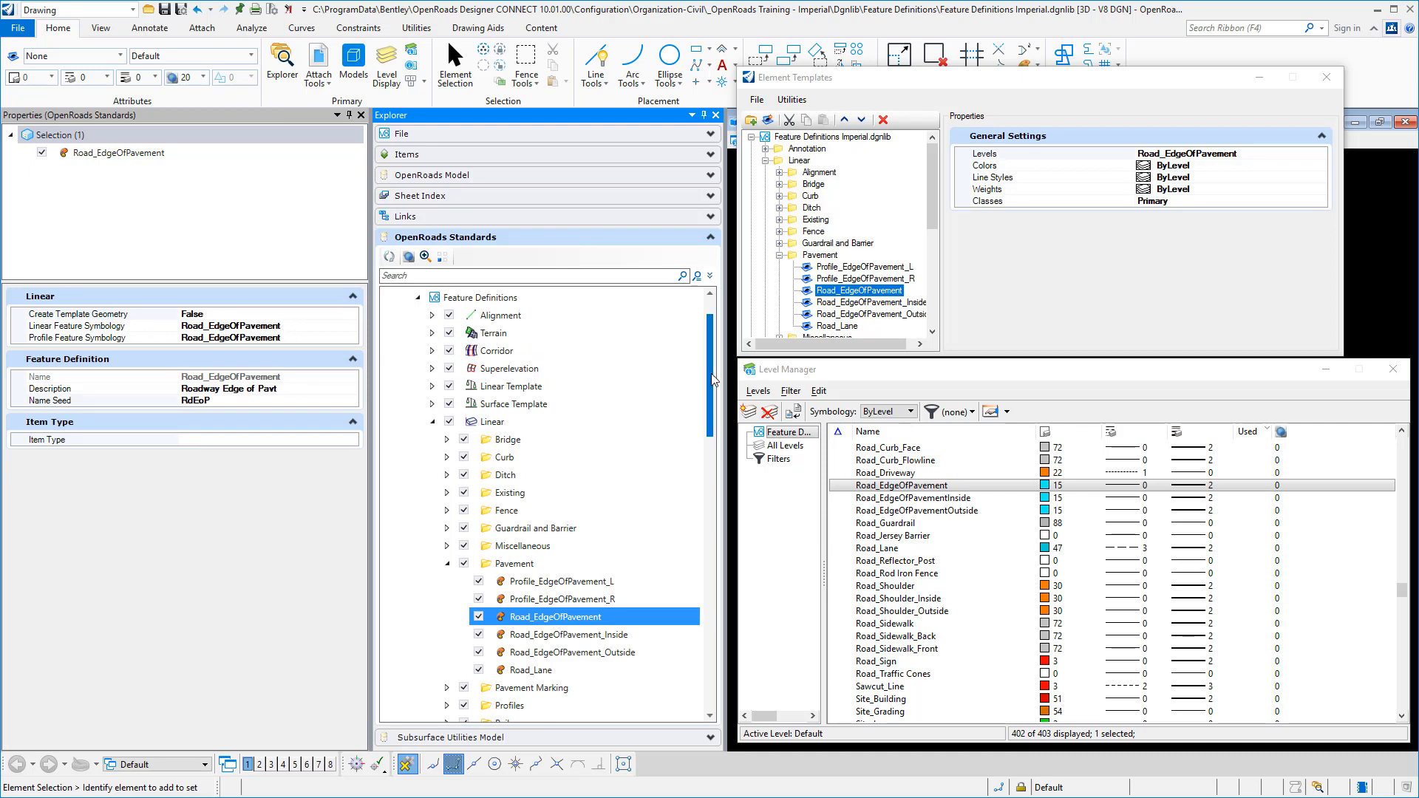
{"action": "left_click_drag", "start_coordinate": [712, 375], "coordinate": [714, 440]}
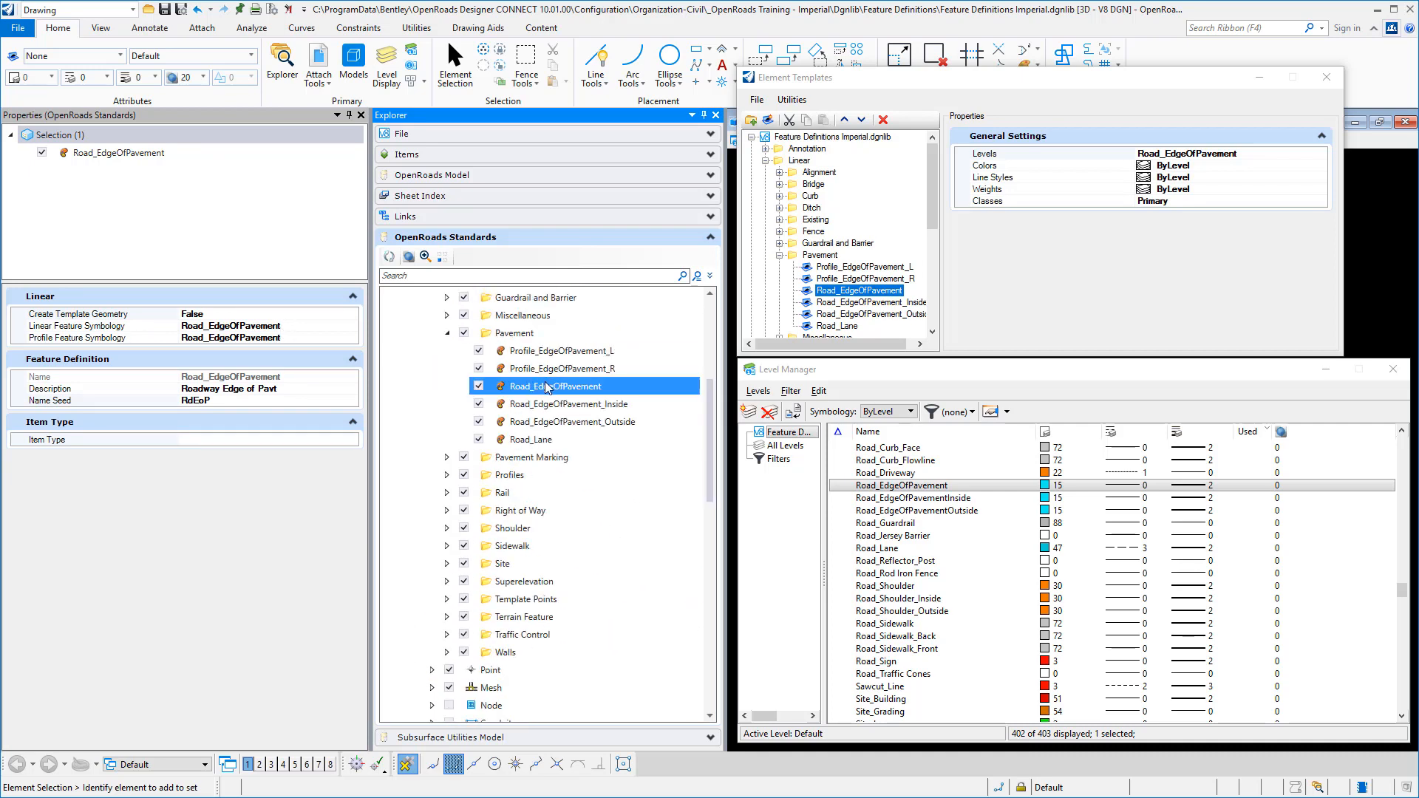
{"action": "scroll", "coordinate": [692, 573], "scroll_direction": "down", "scroll_amount": 10}
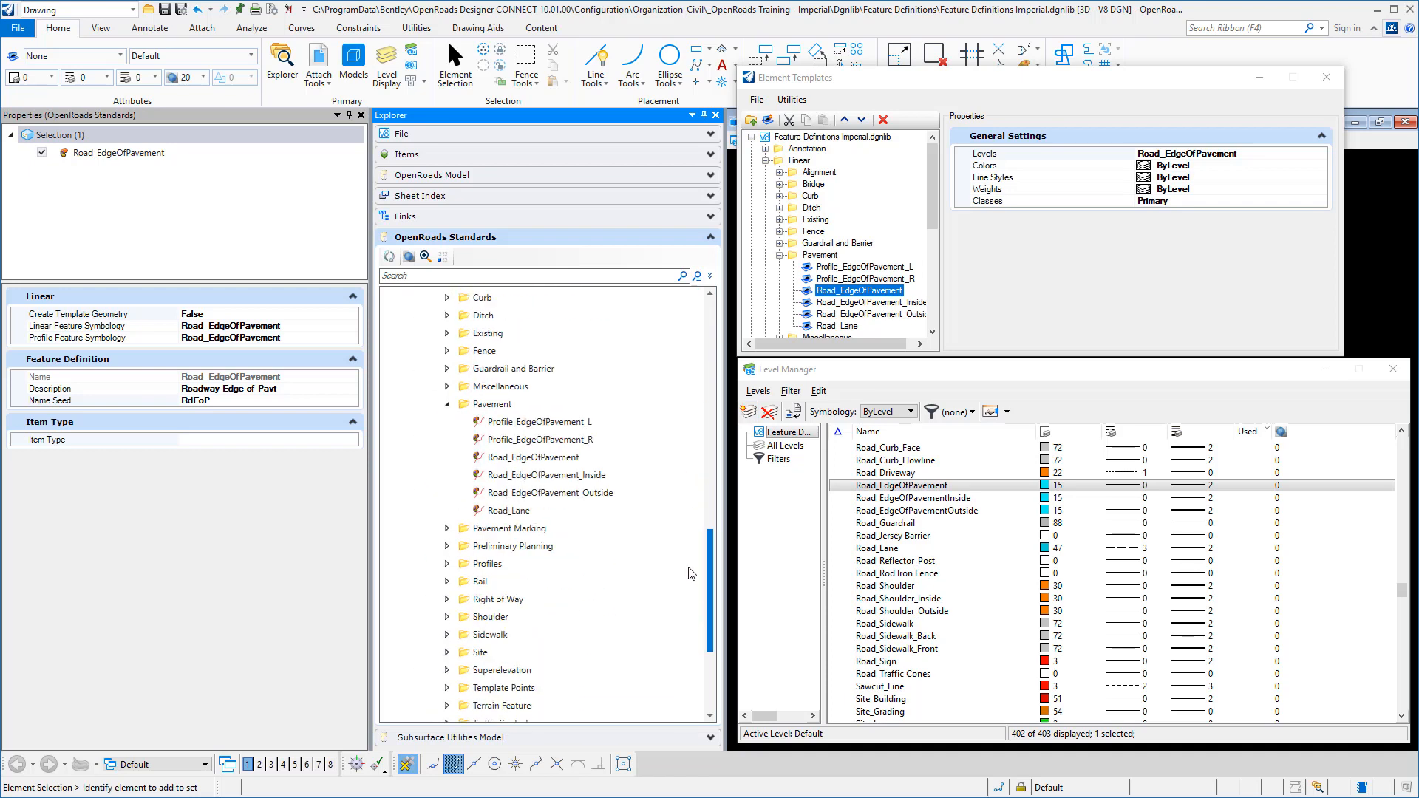
{"action": "left_click", "coordinate": [562, 455]}
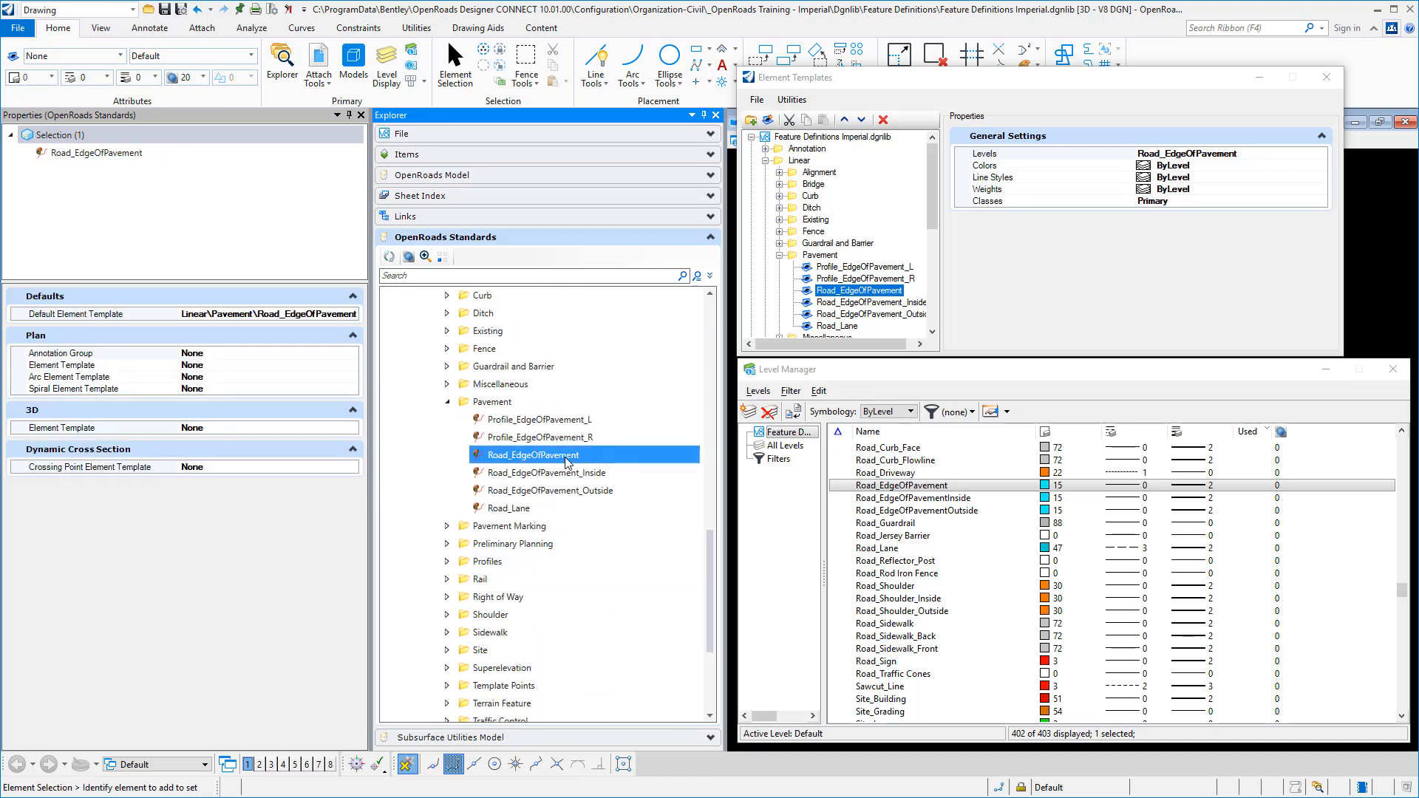
{"action": "left_click", "coordinate": [336, 316]}
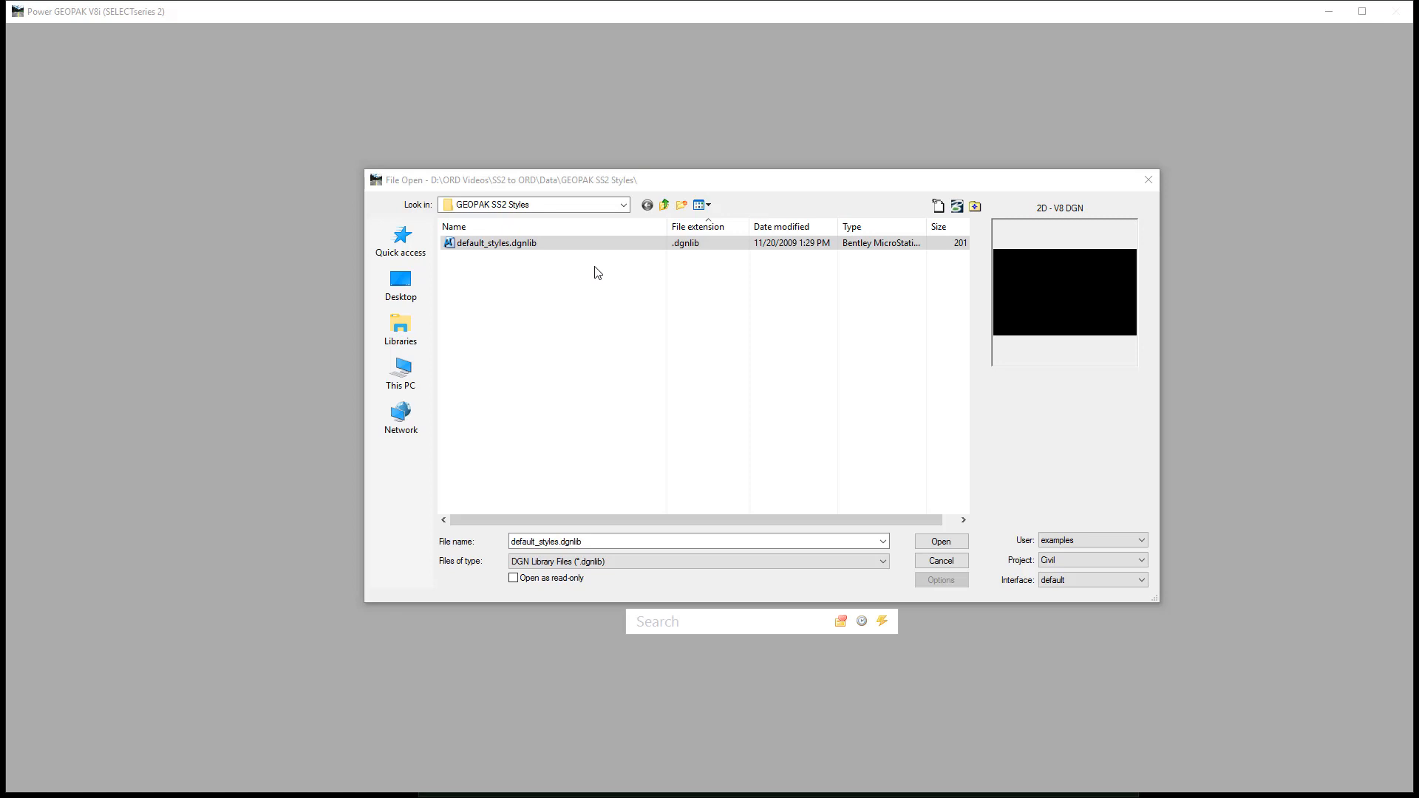
Open default_styles.dgnlib in Power GEOPAK and export its levels to the file Levels from SS2.csv
{"action": "left_click", "coordinate": [945, 545]}
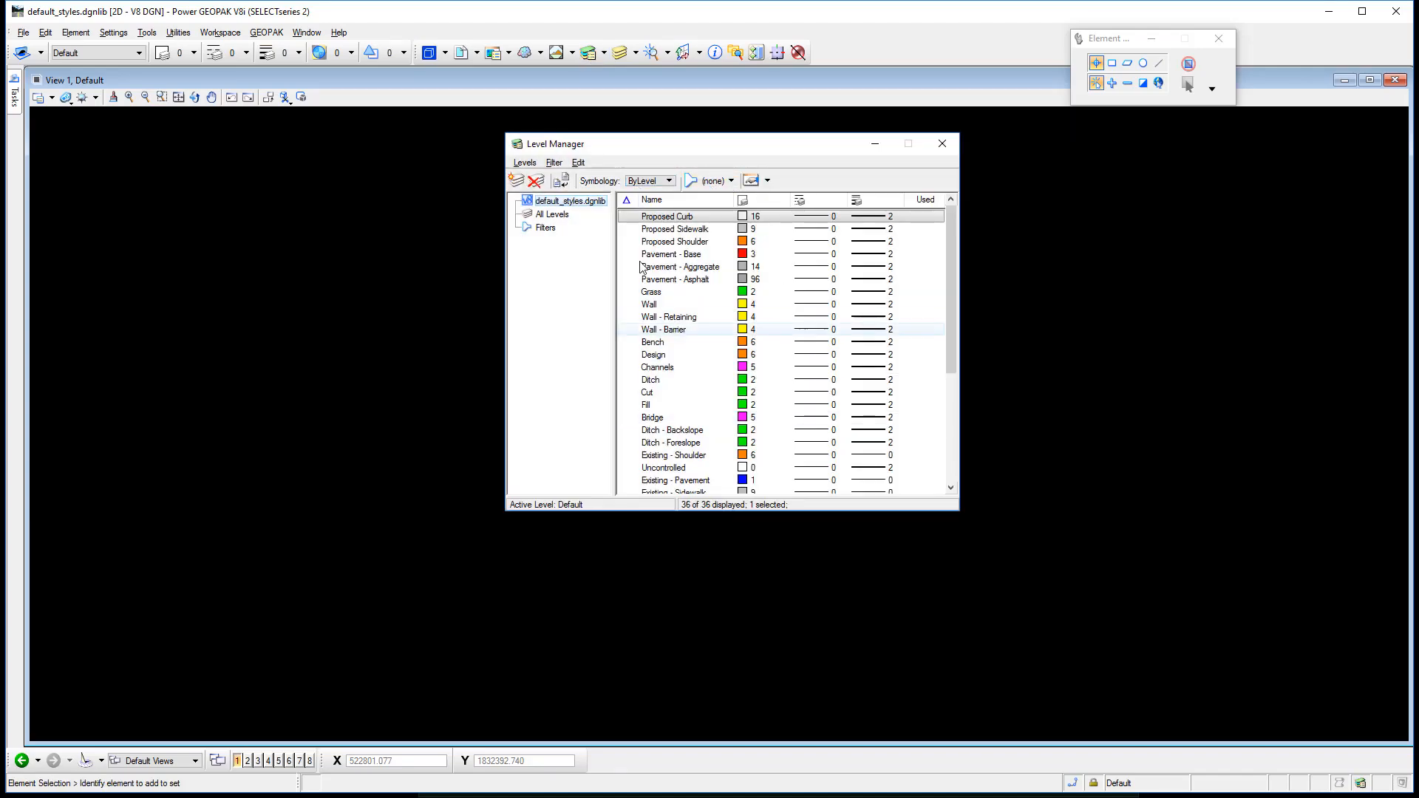
{"action": "left_click", "coordinate": [526, 163]}
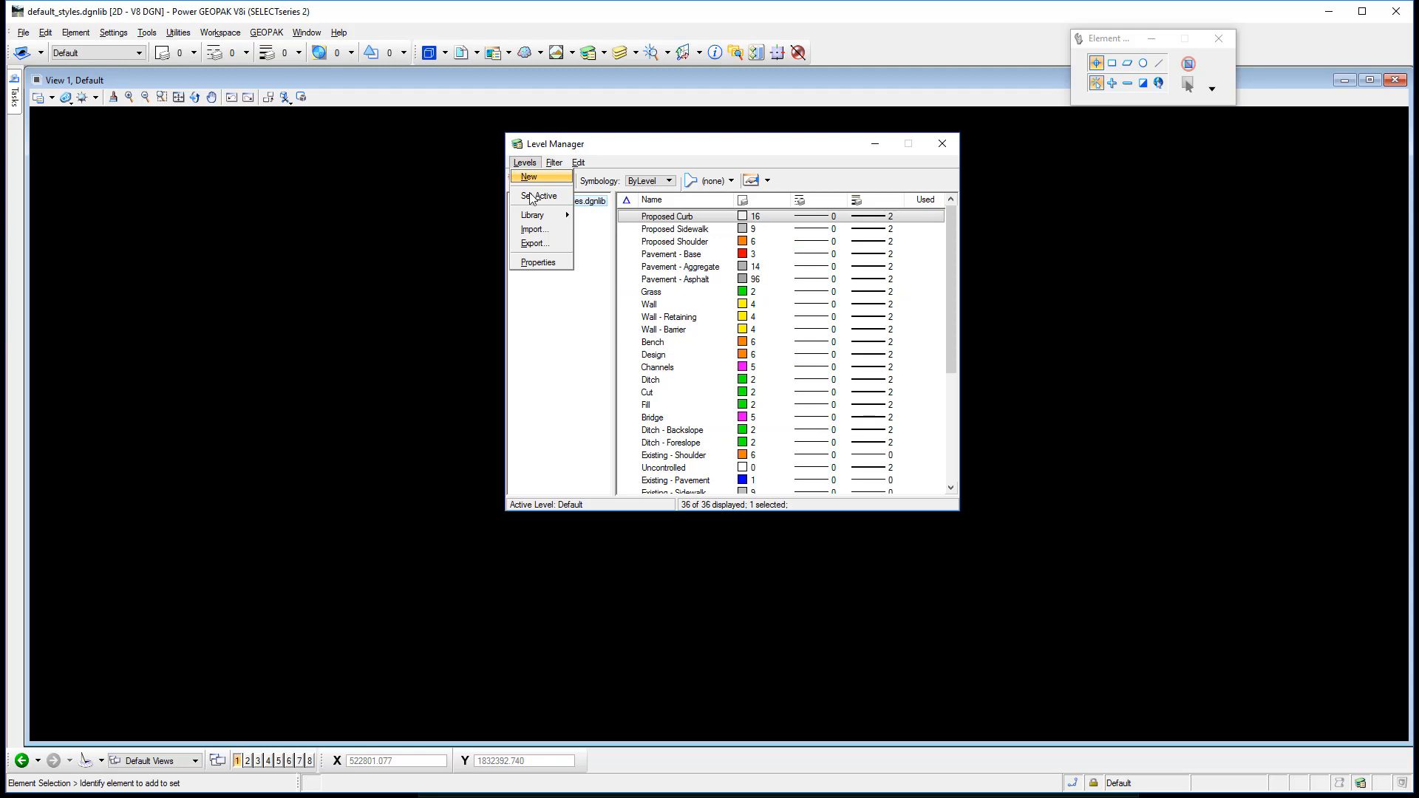
{"action": "left_click", "coordinate": [535, 243]}
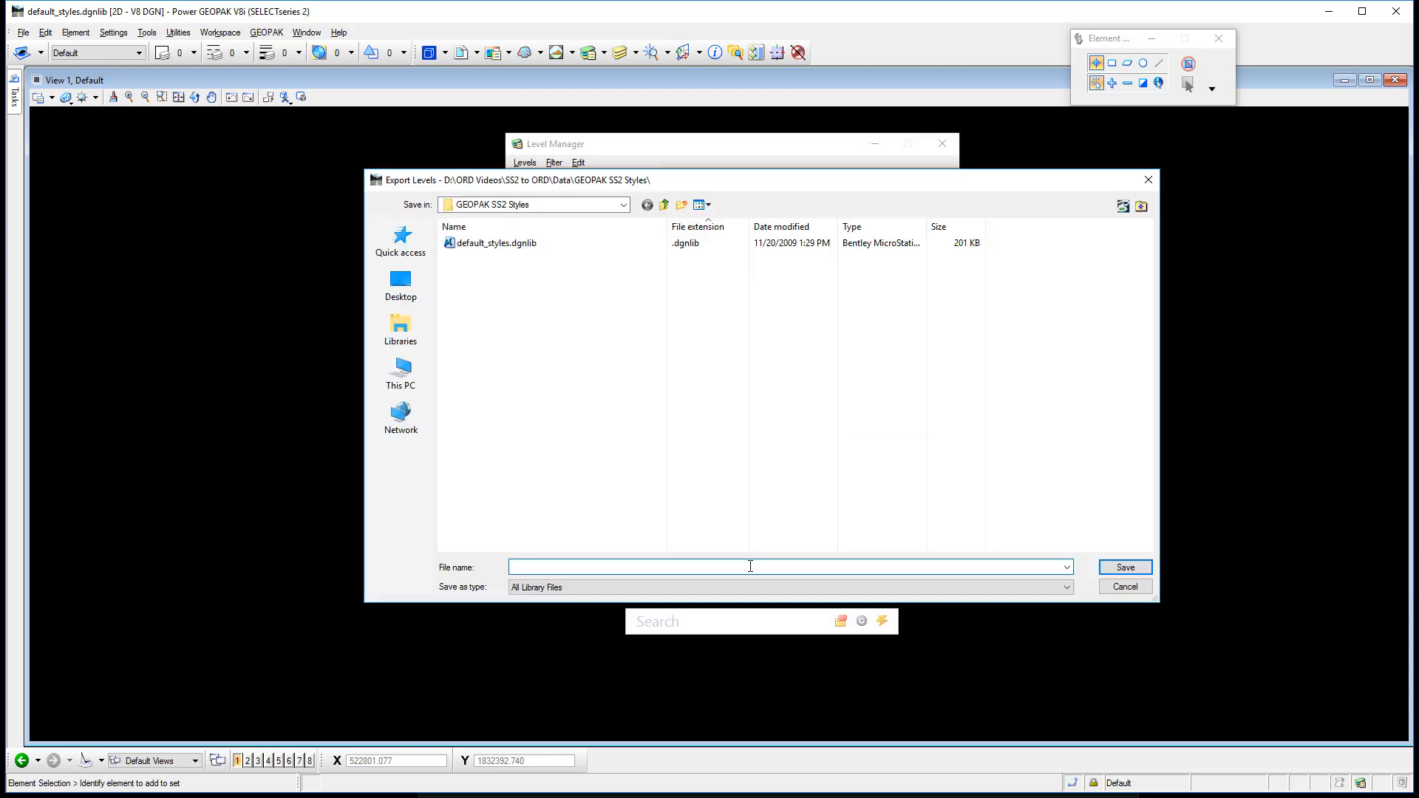
{"action": "type", "text": "Levels from SS2"}
{"action": "type", "text": ".csv"}
{"action": "left_click", "coordinate": [1125, 567]}
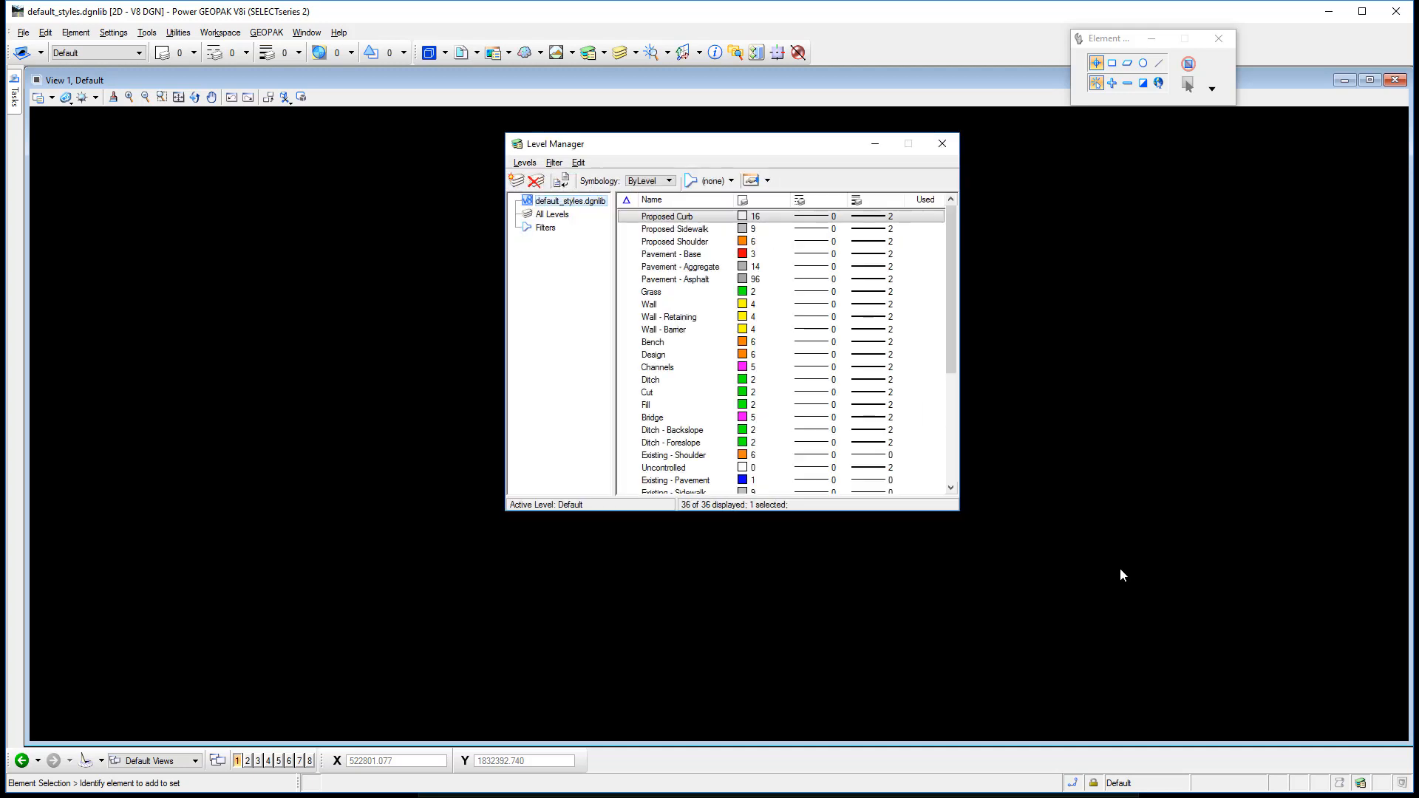
{"action": "left_click", "coordinate": [943, 144]}
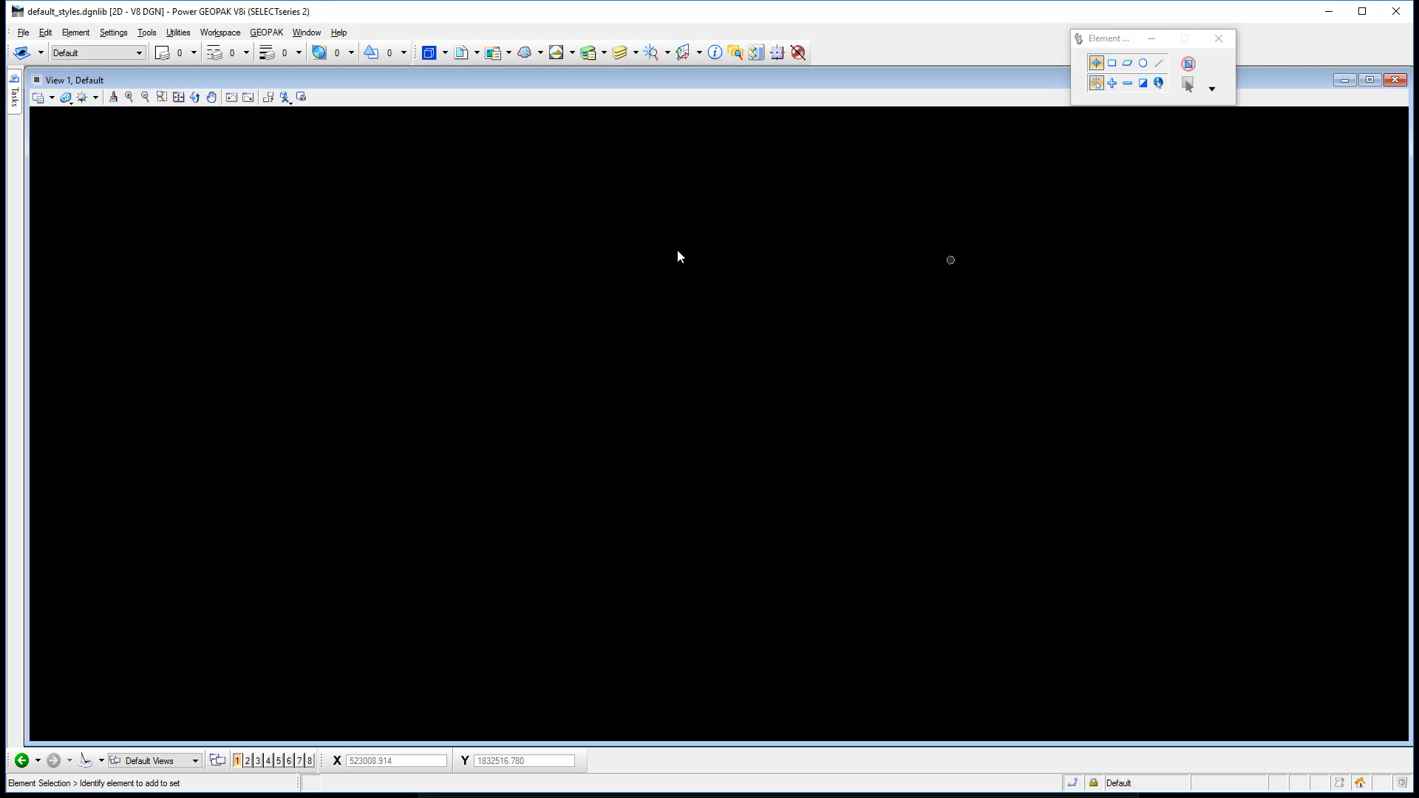
Open the GEOPAK ROAD tools and bring up the Design and Computation Manager with the default_styles.ddb item list
{"action": "left_click", "coordinate": [266, 32]}
{"action": "mouse_move", "coordinate": [267, 50]}
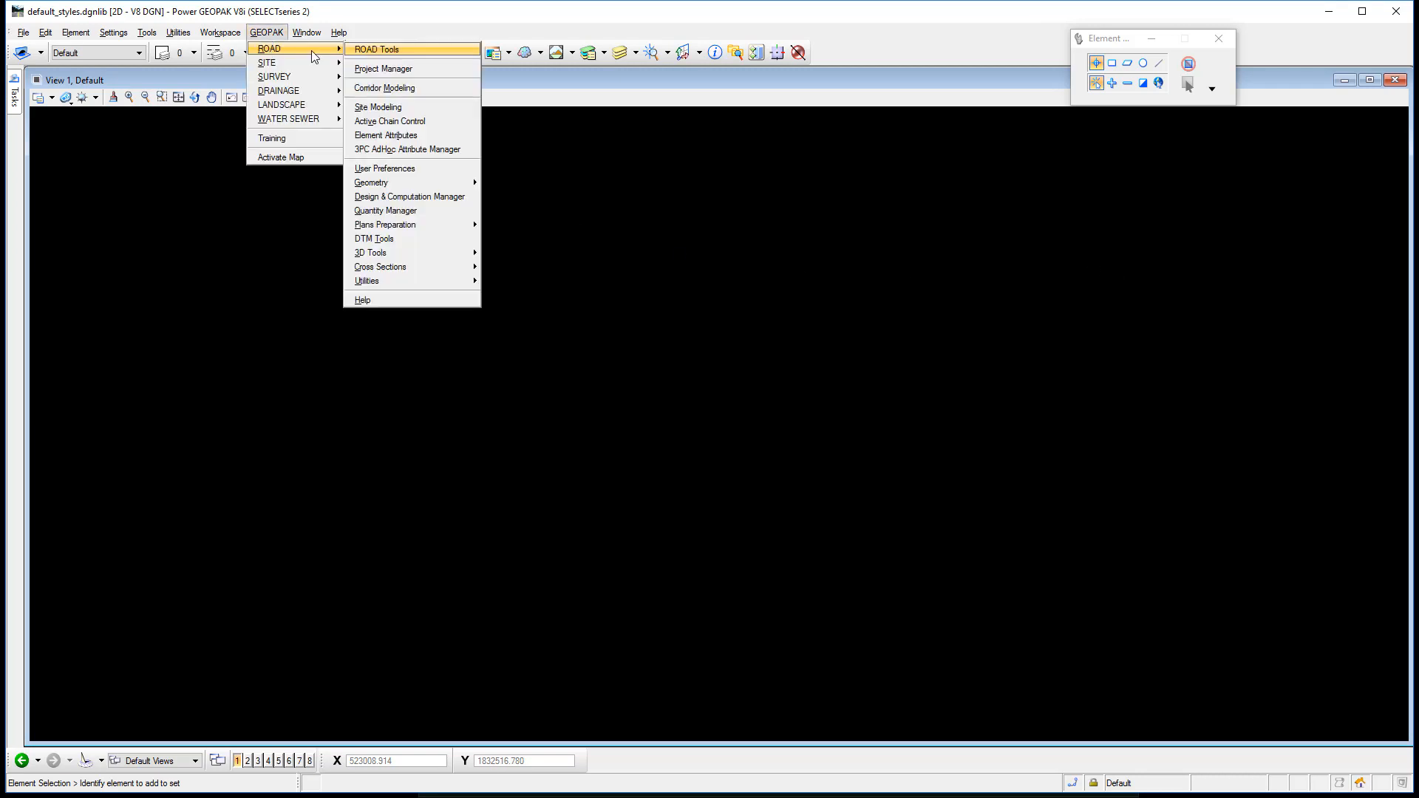
{"action": "left_click", "coordinate": [372, 50]}
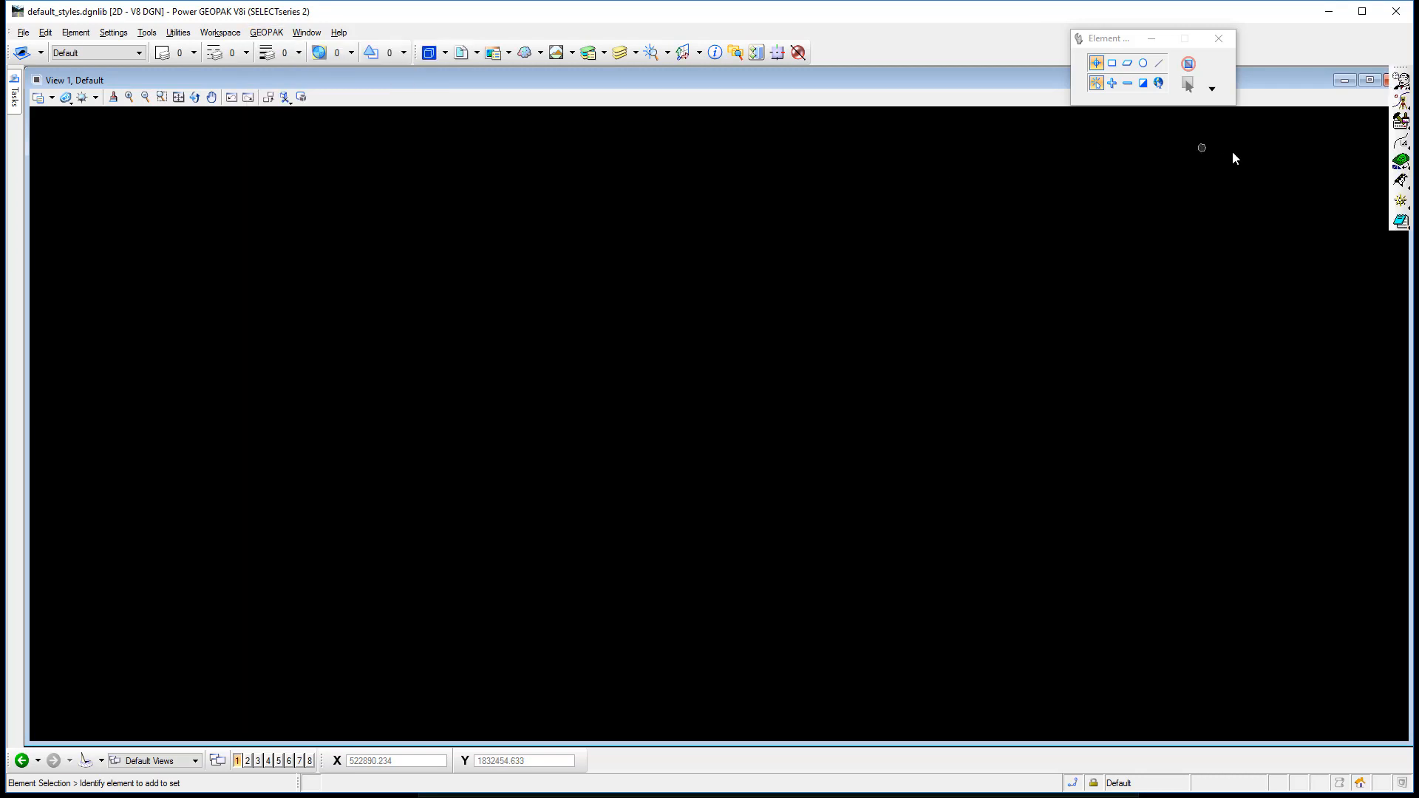
{"action": "left_click", "coordinate": [1401, 102]}
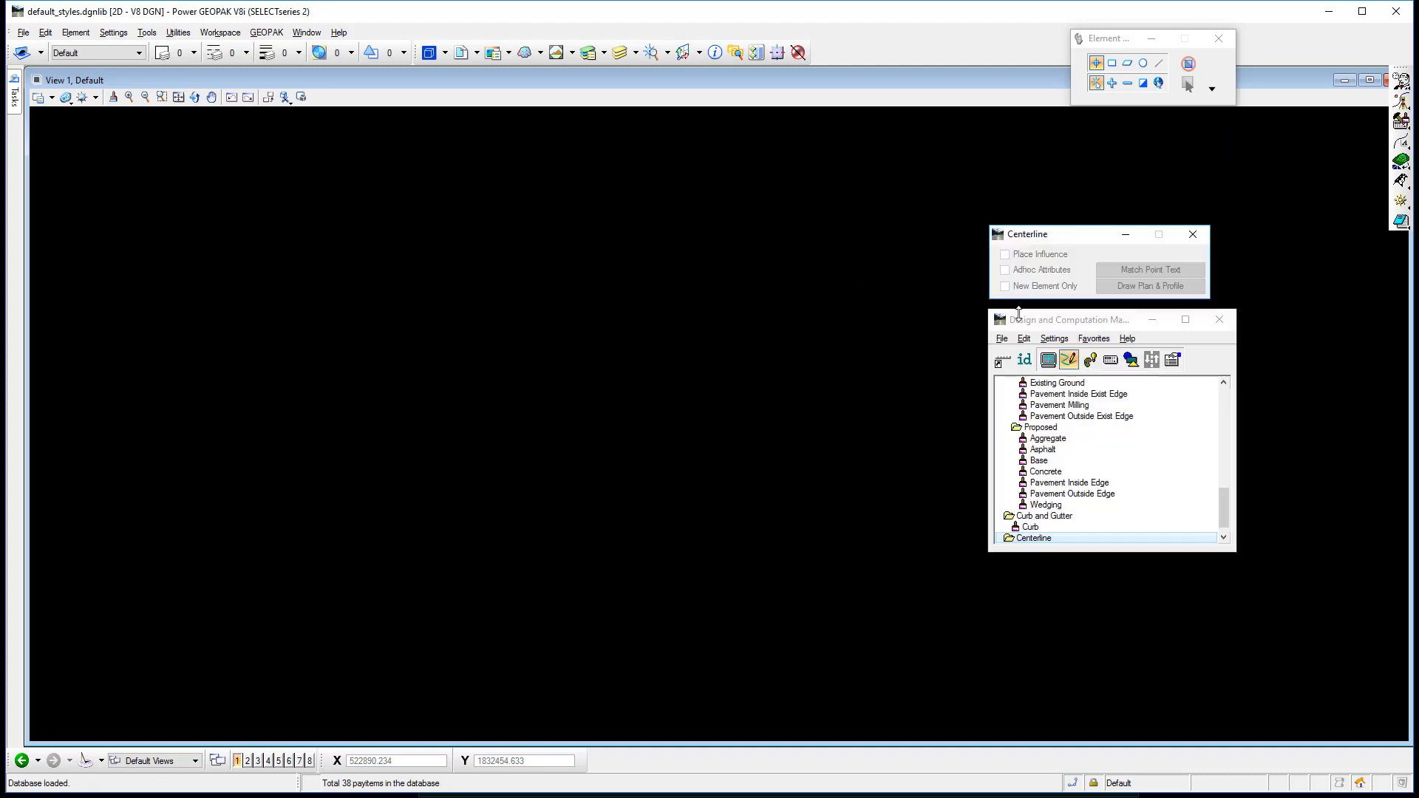
{"action": "left_click_drag", "start_coordinate": [1226, 499], "coordinate": [1234, 393]}
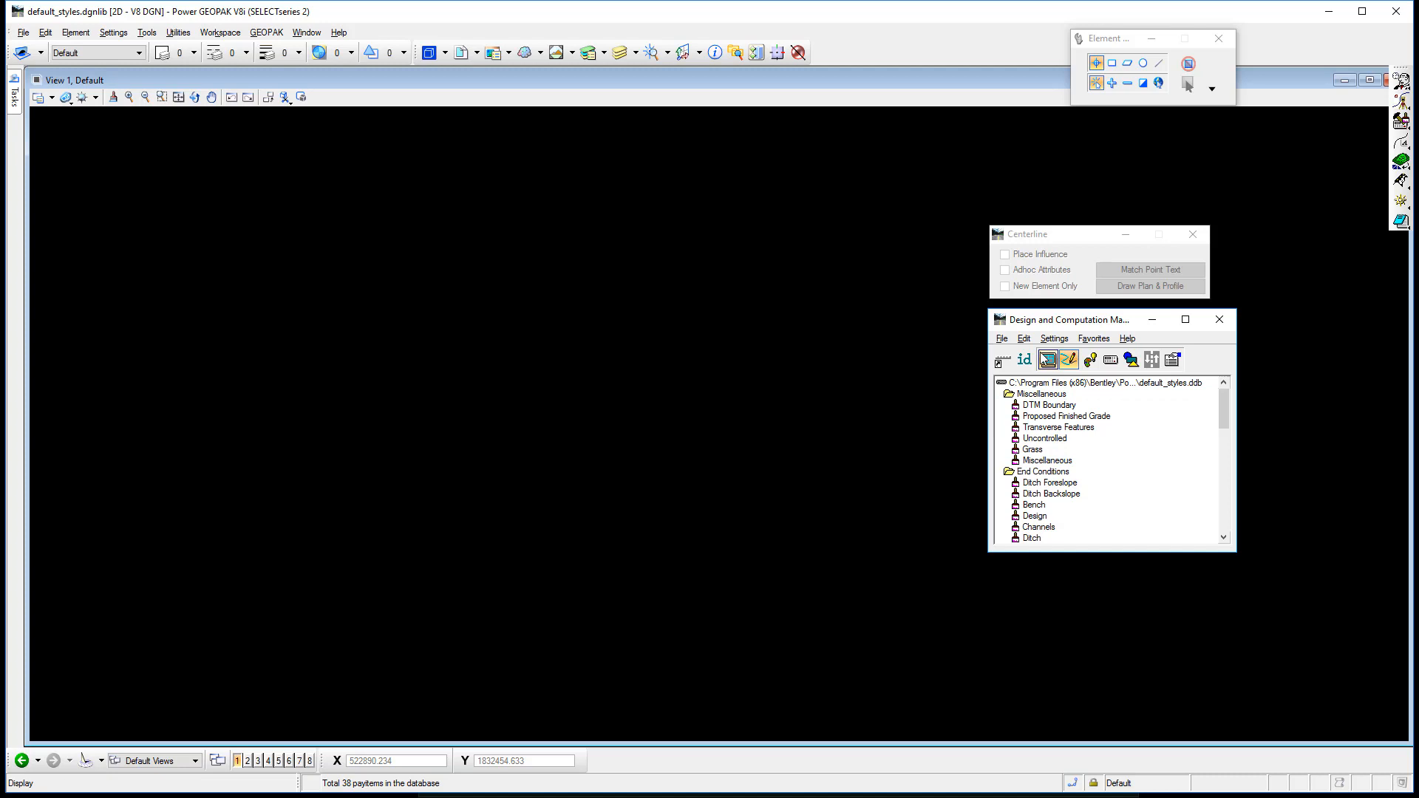
Save the default_styles.ddb database as a Microsoft Access database named DDB from SS2.mdb, and close Power GEOPAK
{"action": "left_click", "coordinate": [1002, 340]}
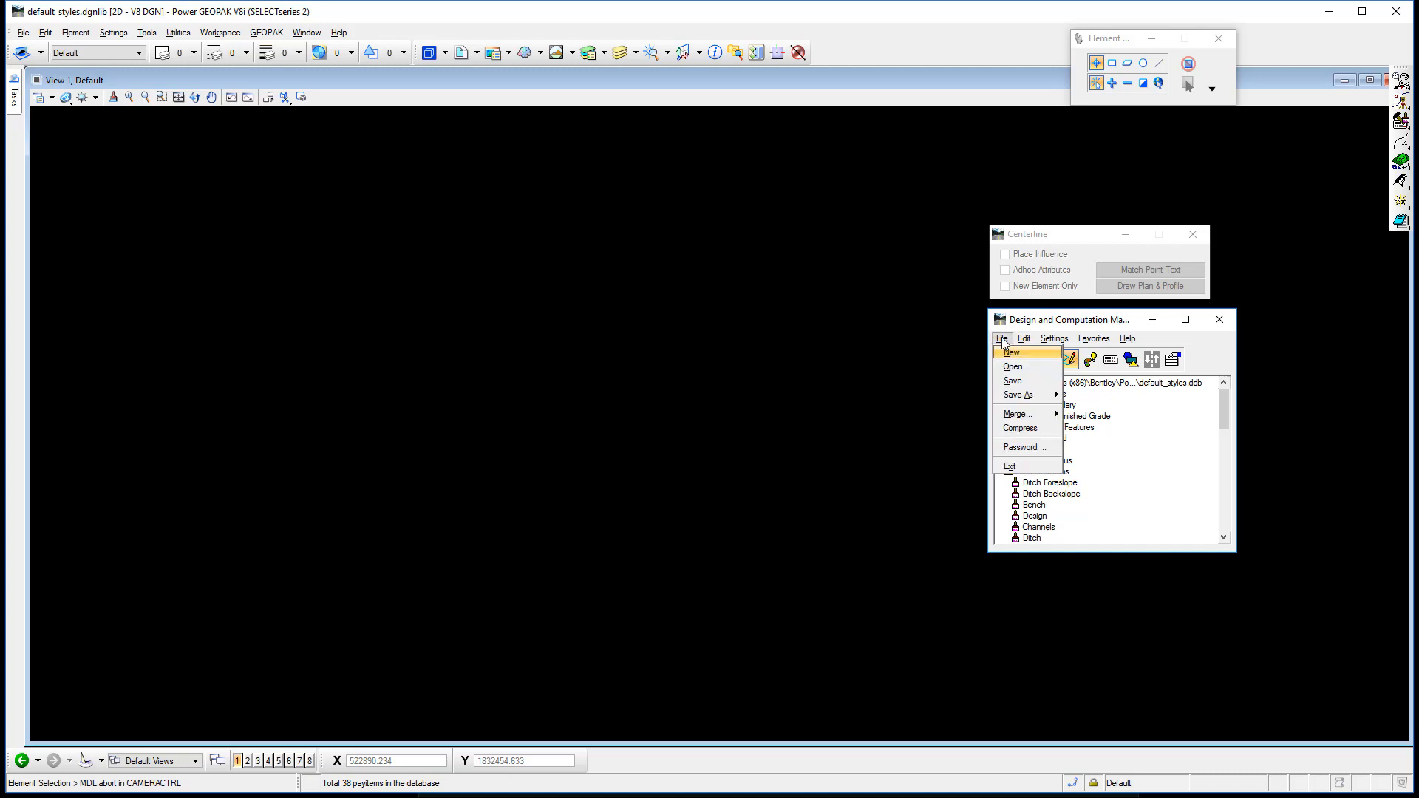
{"action": "mouse_move", "coordinate": [1007, 396]}
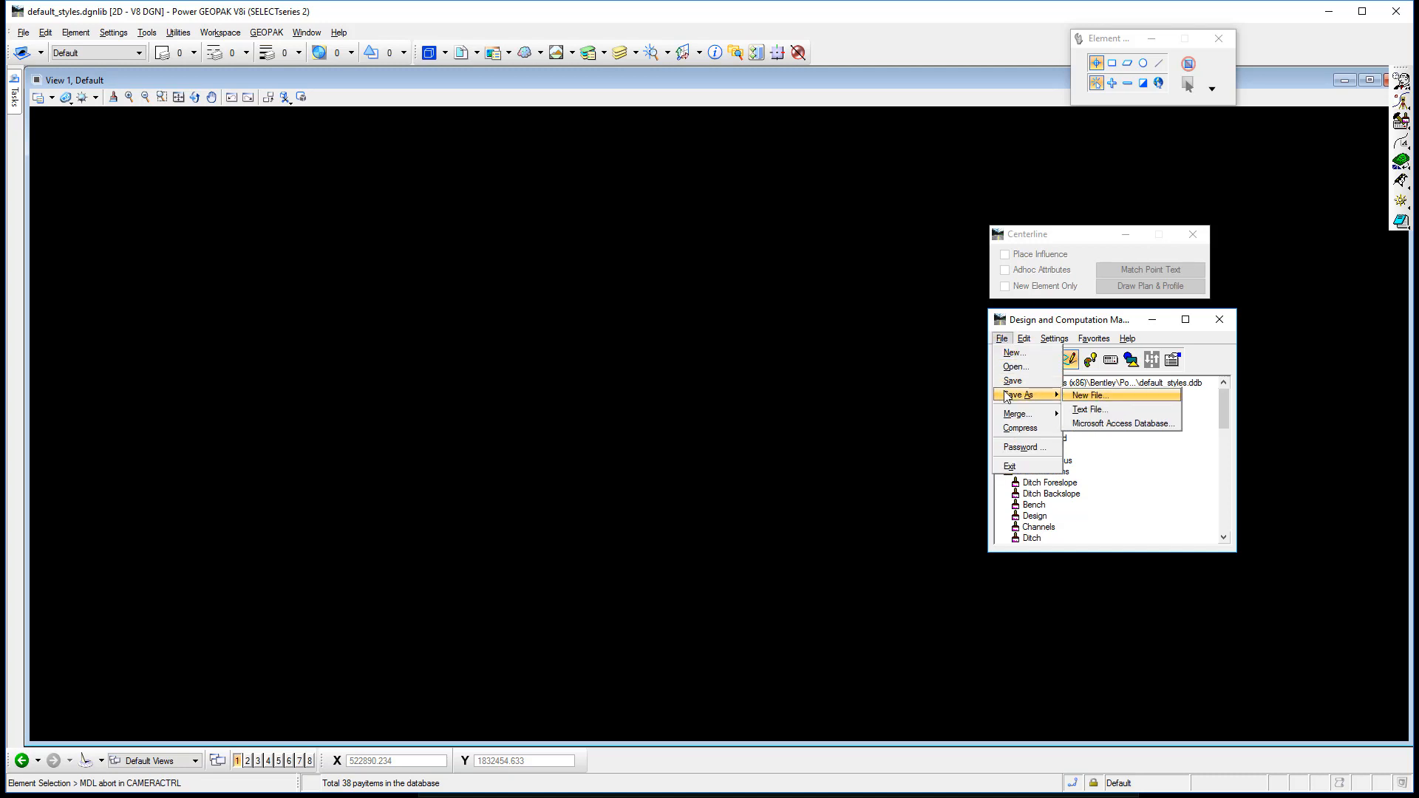
{"action": "left_click", "coordinate": [1111, 424]}
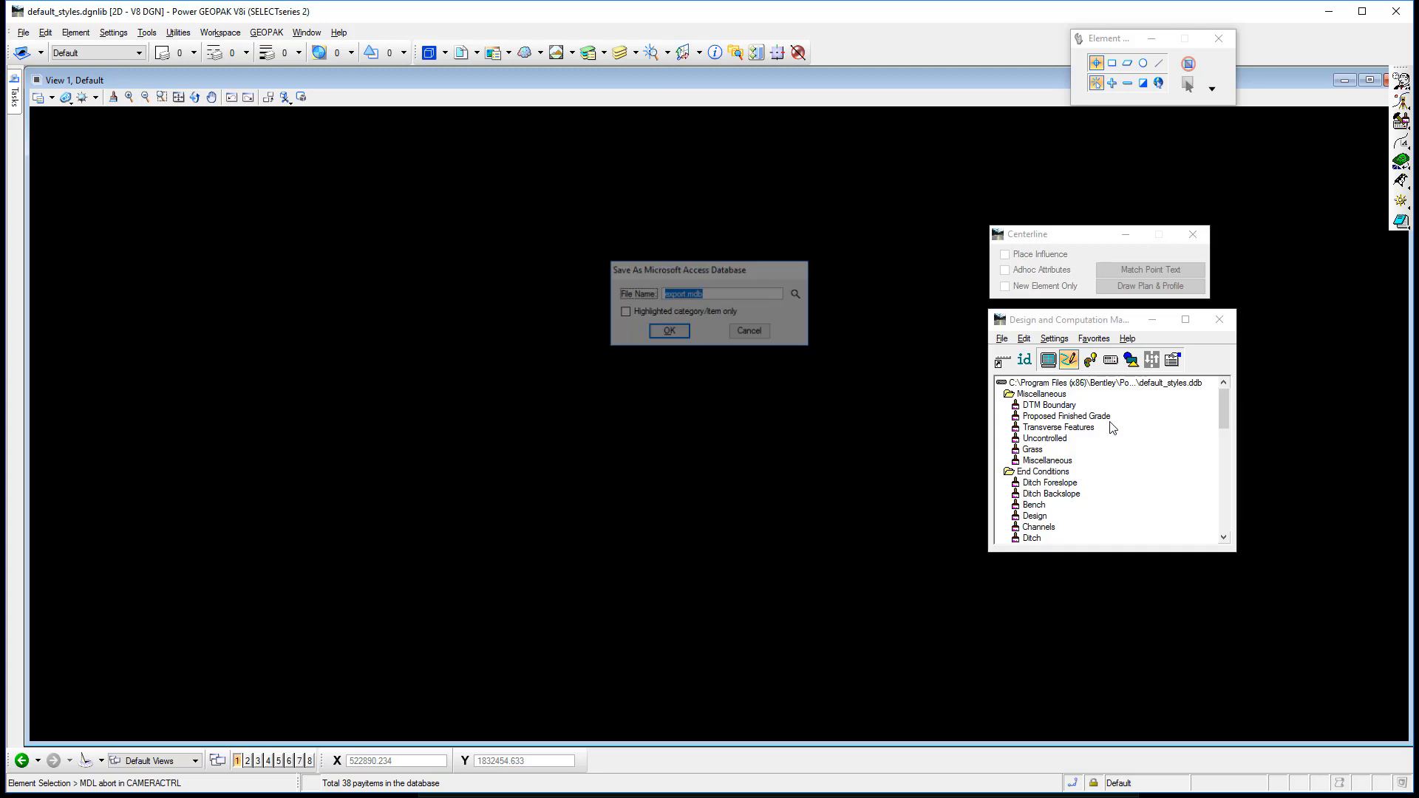
{"action": "left_click", "coordinate": [715, 295]}
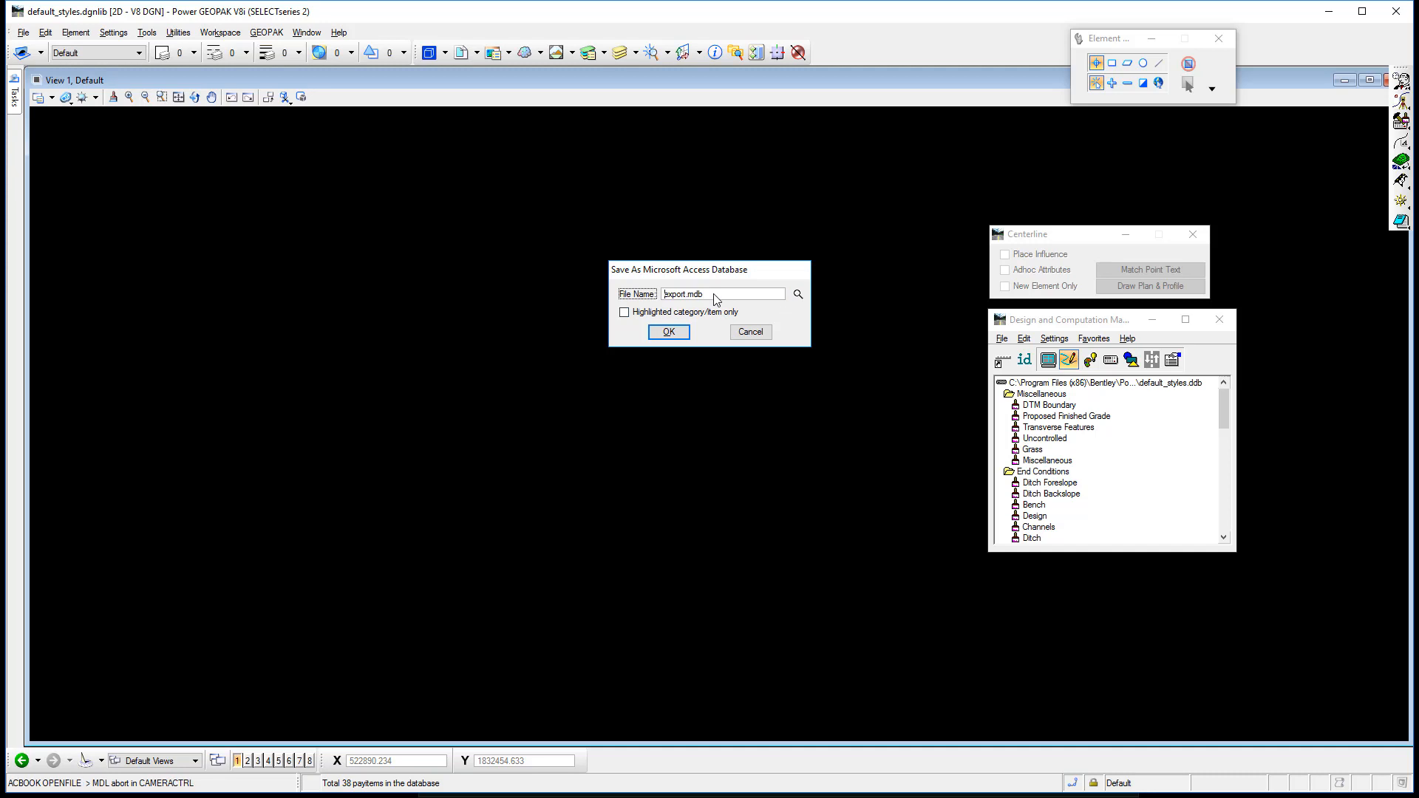
{"action": "key", "text": "BackSpace"}
{"action": "key", "text": "BackSpace"}
{"action": "key", "text": "BackSpace"}
{"action": "key", "text": "BackSpace"}
{"action": "key", "text": "BackSpace"}
{"action": "key", "text": "BackSpace"}
{"action": "type", "text": "DDB f"}
{"action": "type", "text": "SS2"}
{"action": "key", "text": "Return"}
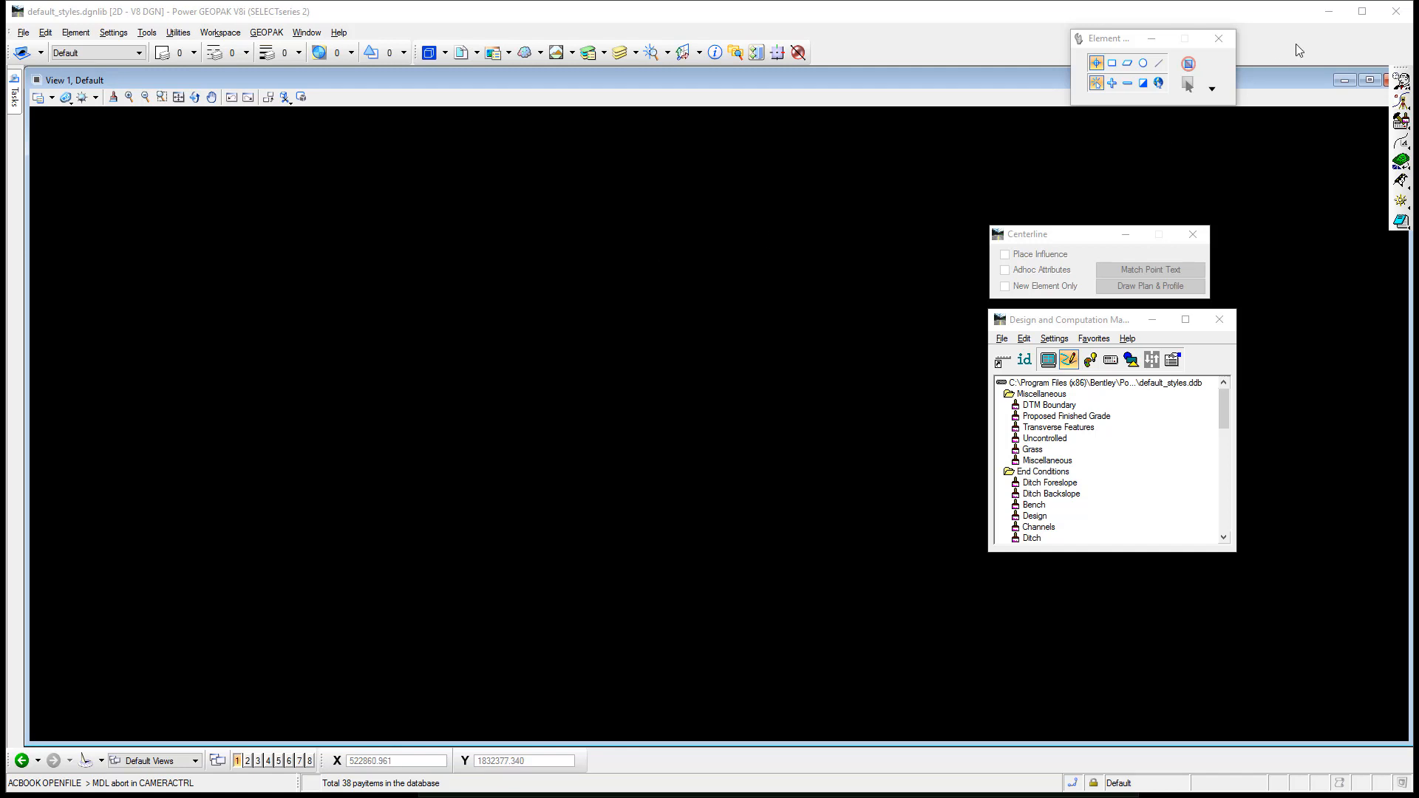
{"action": "left_click", "coordinate": [1395, 15]}
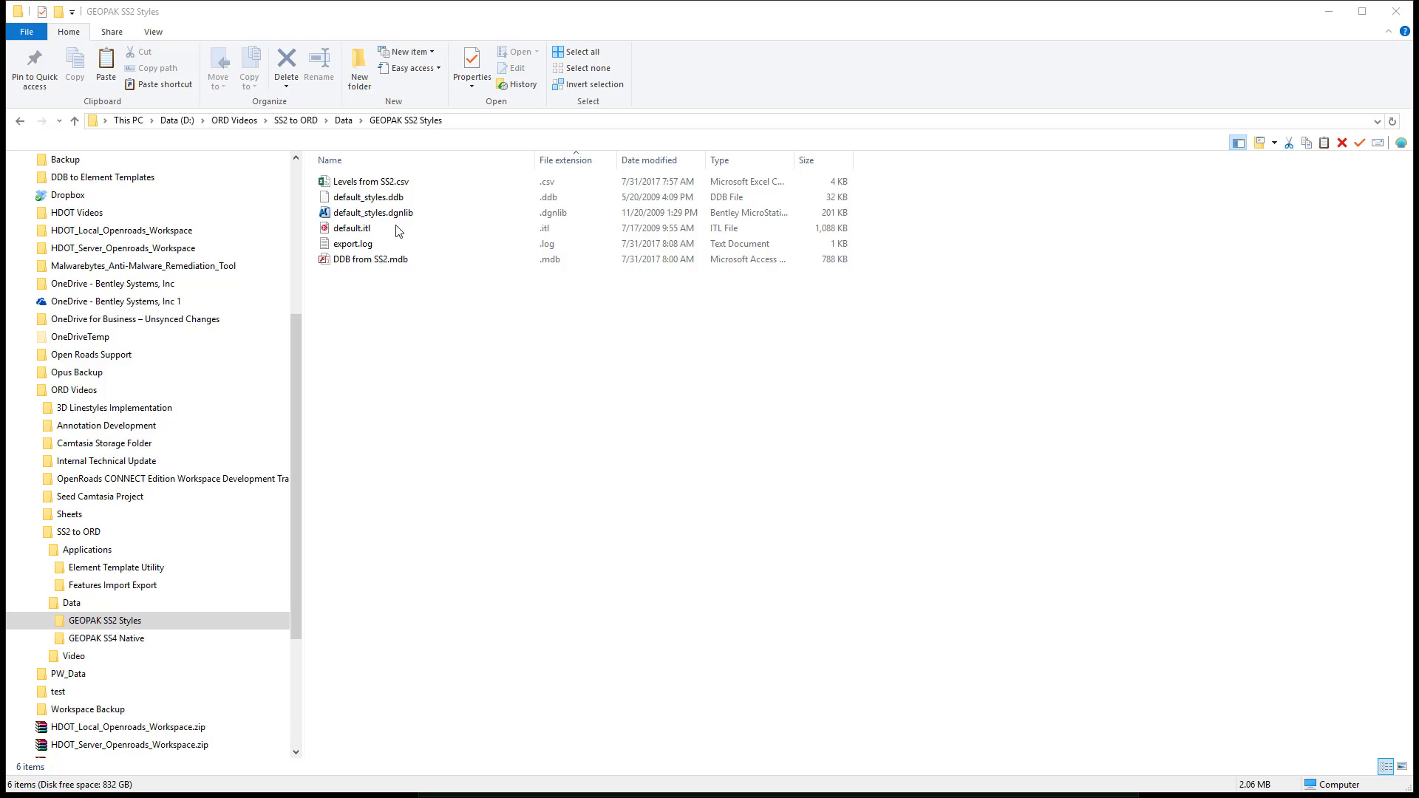
Launch civil_elementtemplate_utility.exe from the Element Template Utility folder in File Explorer
{"action": "left_click", "coordinate": [399, 200]}
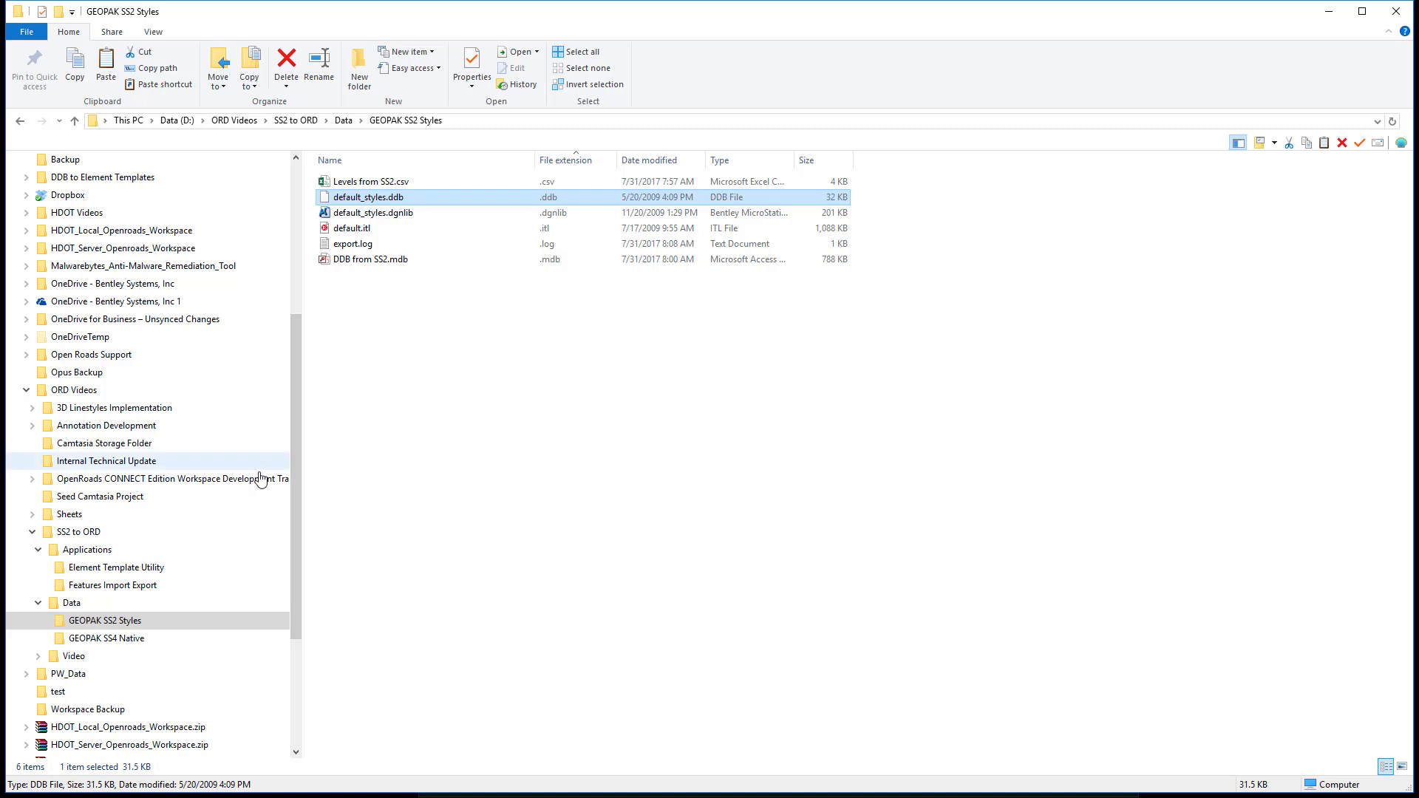
{"action": "left_click", "coordinate": [198, 569]}
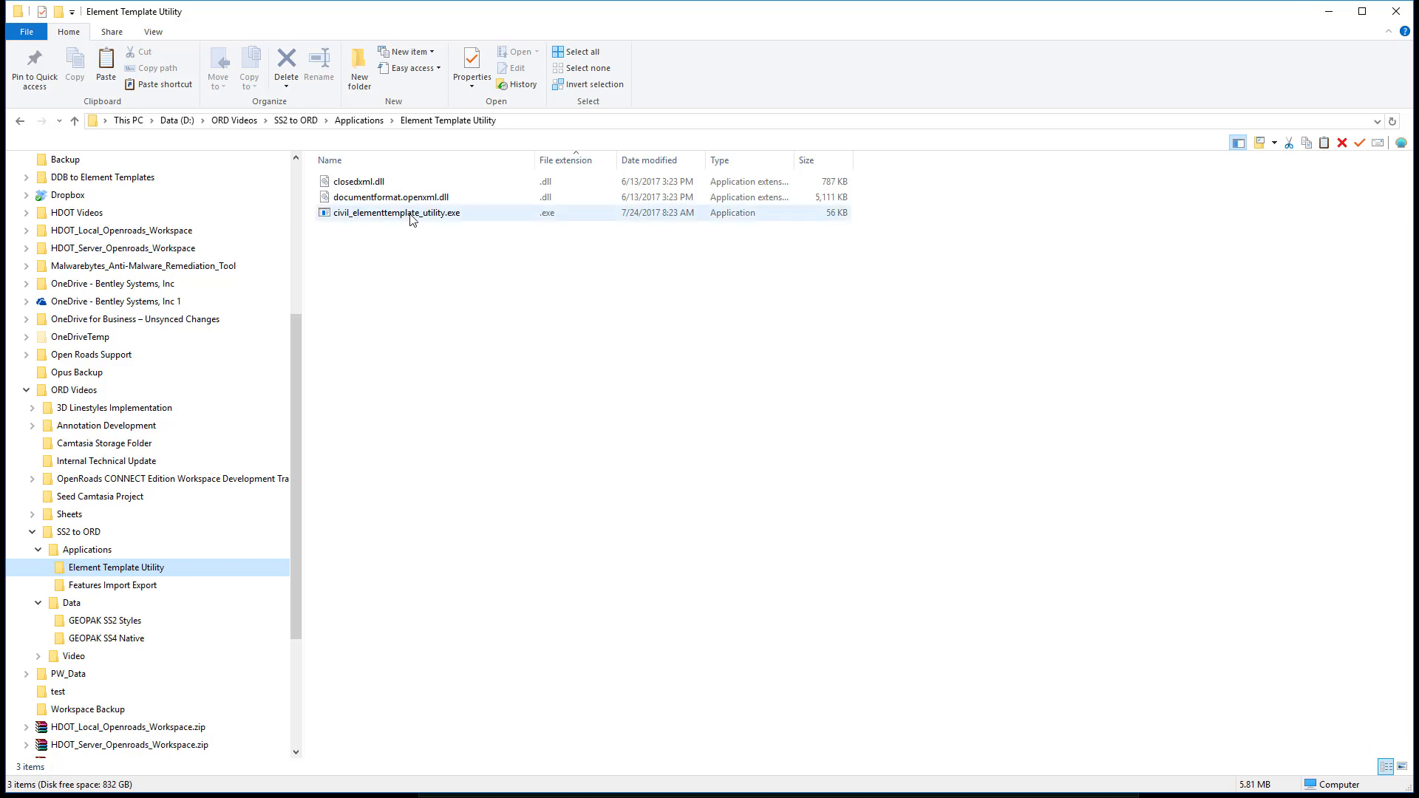
{"action": "double_click", "coordinate": [411, 215]}
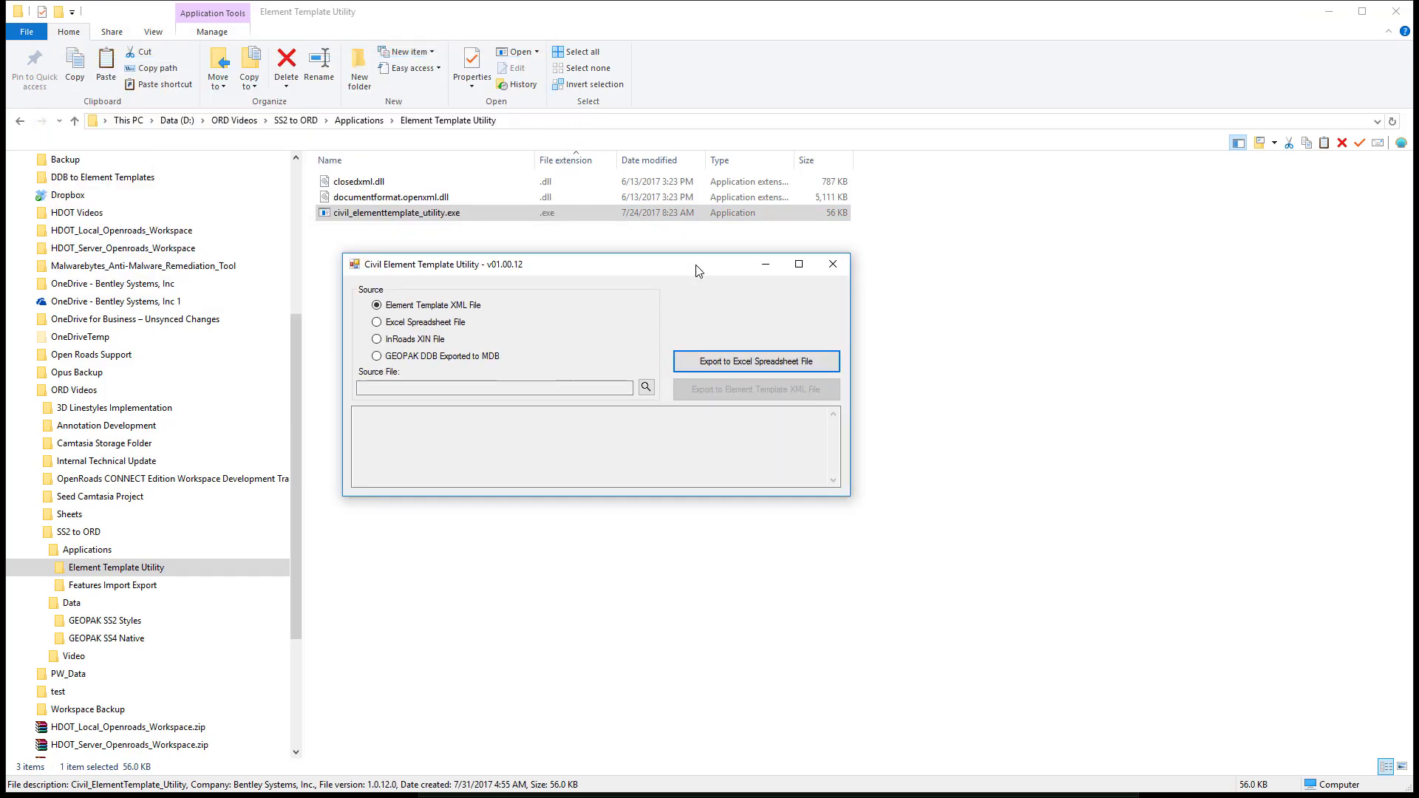
Set the source type to GEOPAK DDB Exported to MDB and load DDB from SS2.mdb as the source file
{"action": "left_click", "coordinate": [377, 358]}
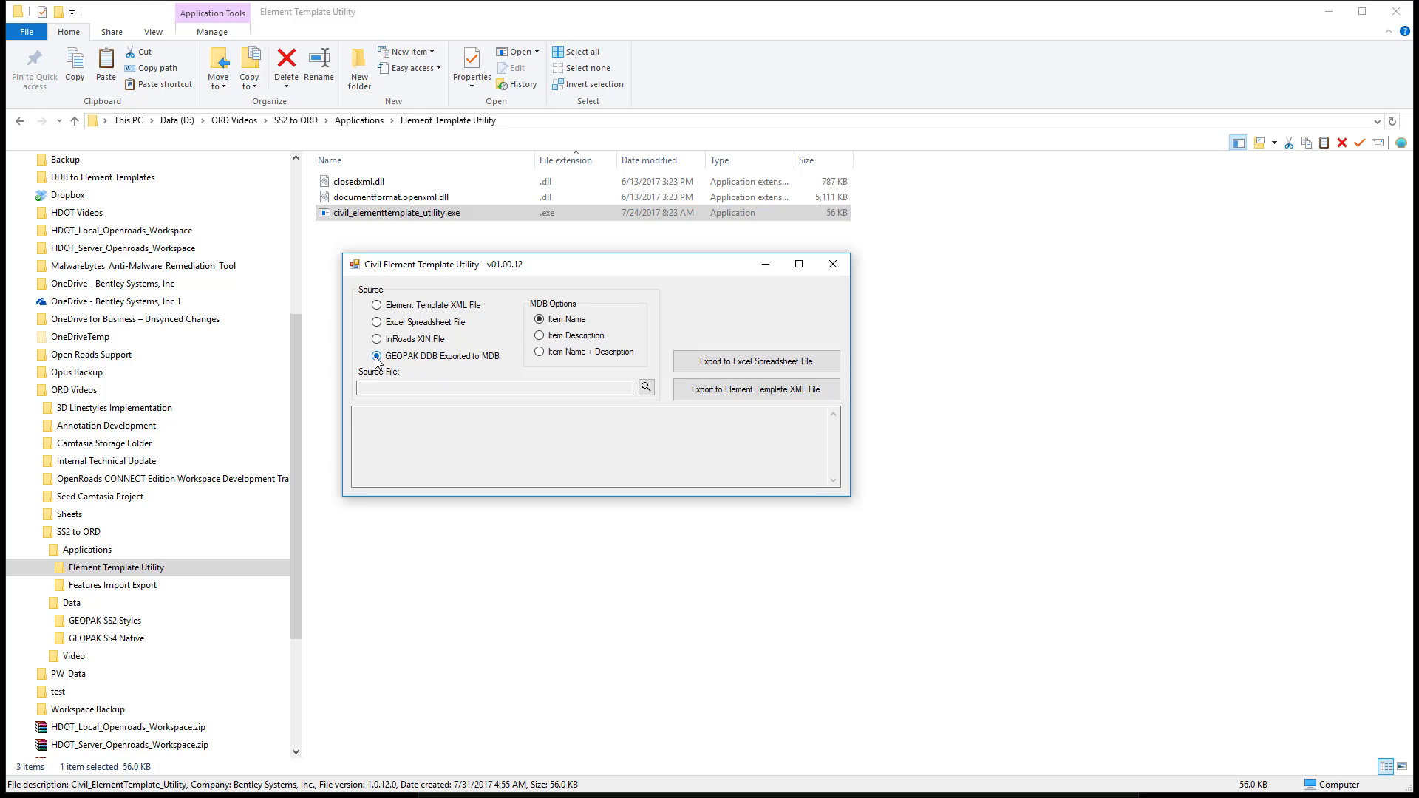
{"action": "left_click", "coordinate": [647, 388]}
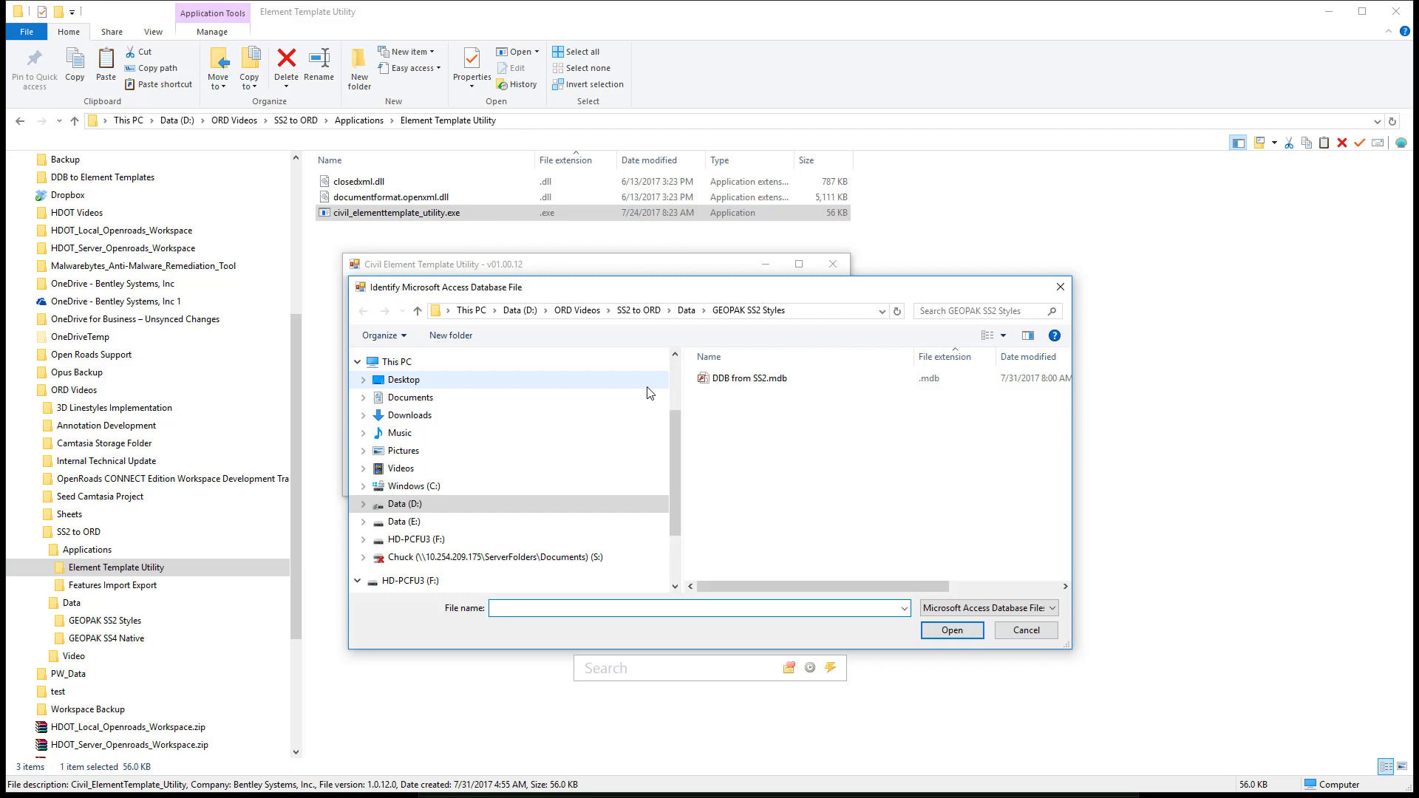
{"action": "left_click", "coordinate": [715, 384]}
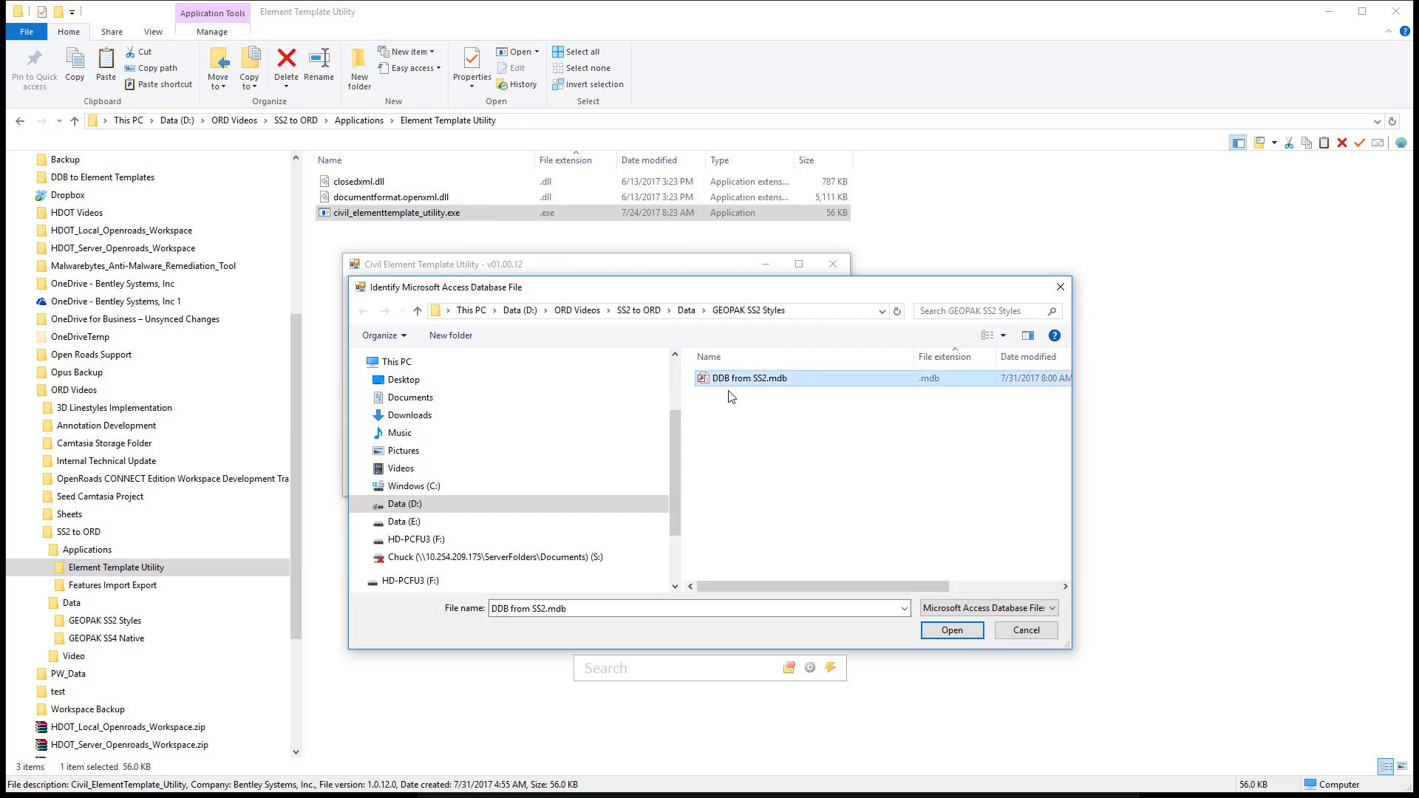
{"action": "left_click", "coordinate": [953, 632]}
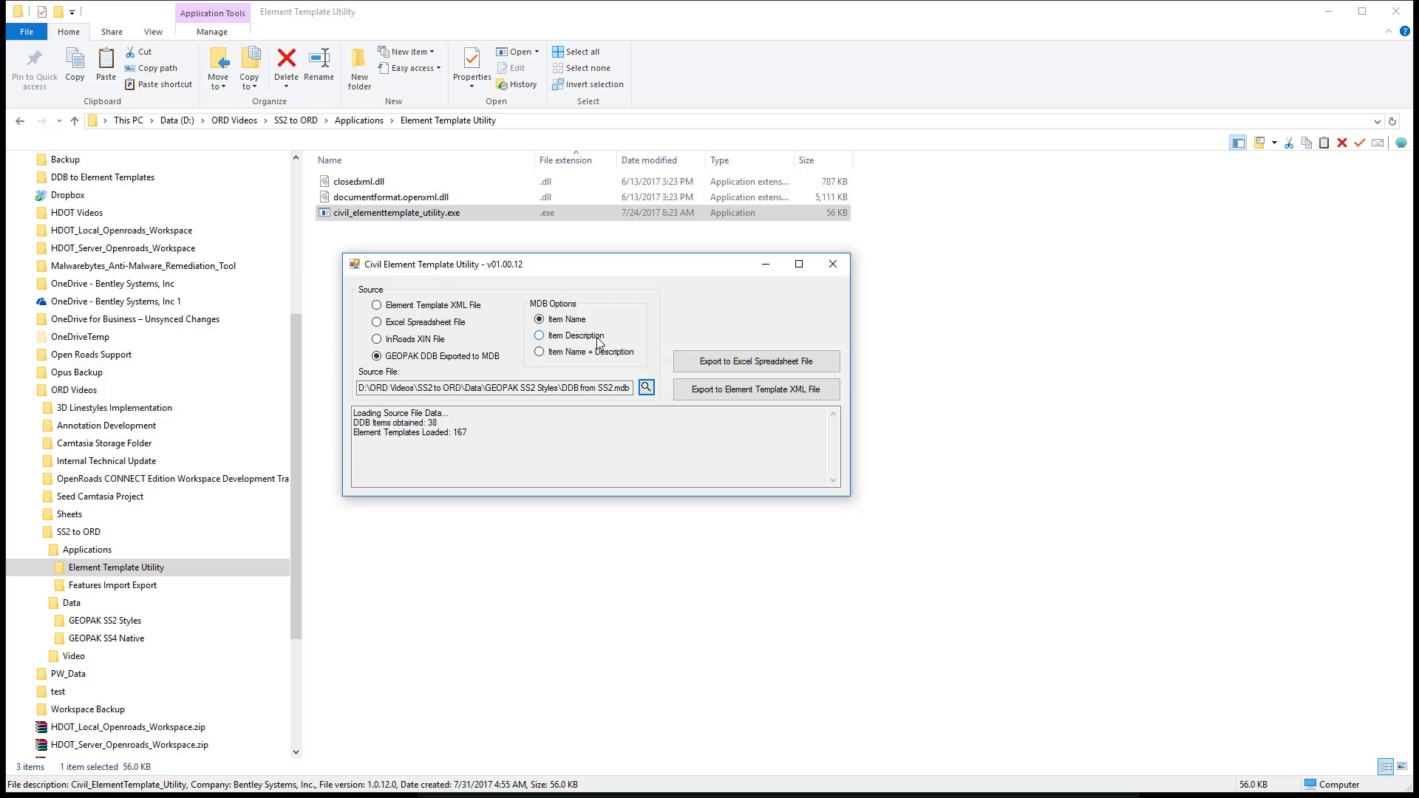
Export the element templates to the Excel spreadsheet DDB from SS2_Export.xlsx and close the utility
{"action": "left_click", "coordinate": [732, 362]}
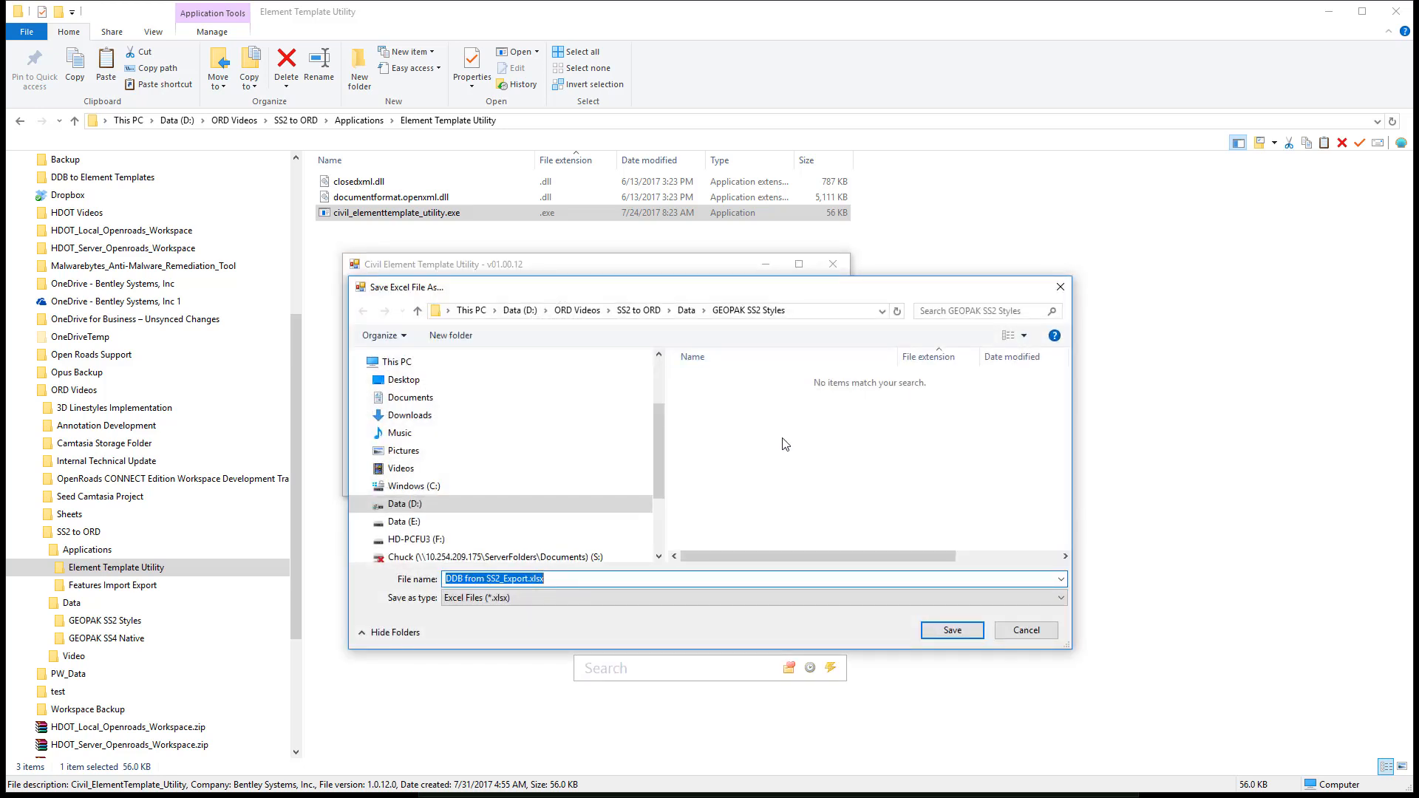
{"action": "left_click", "coordinate": [569, 582]}
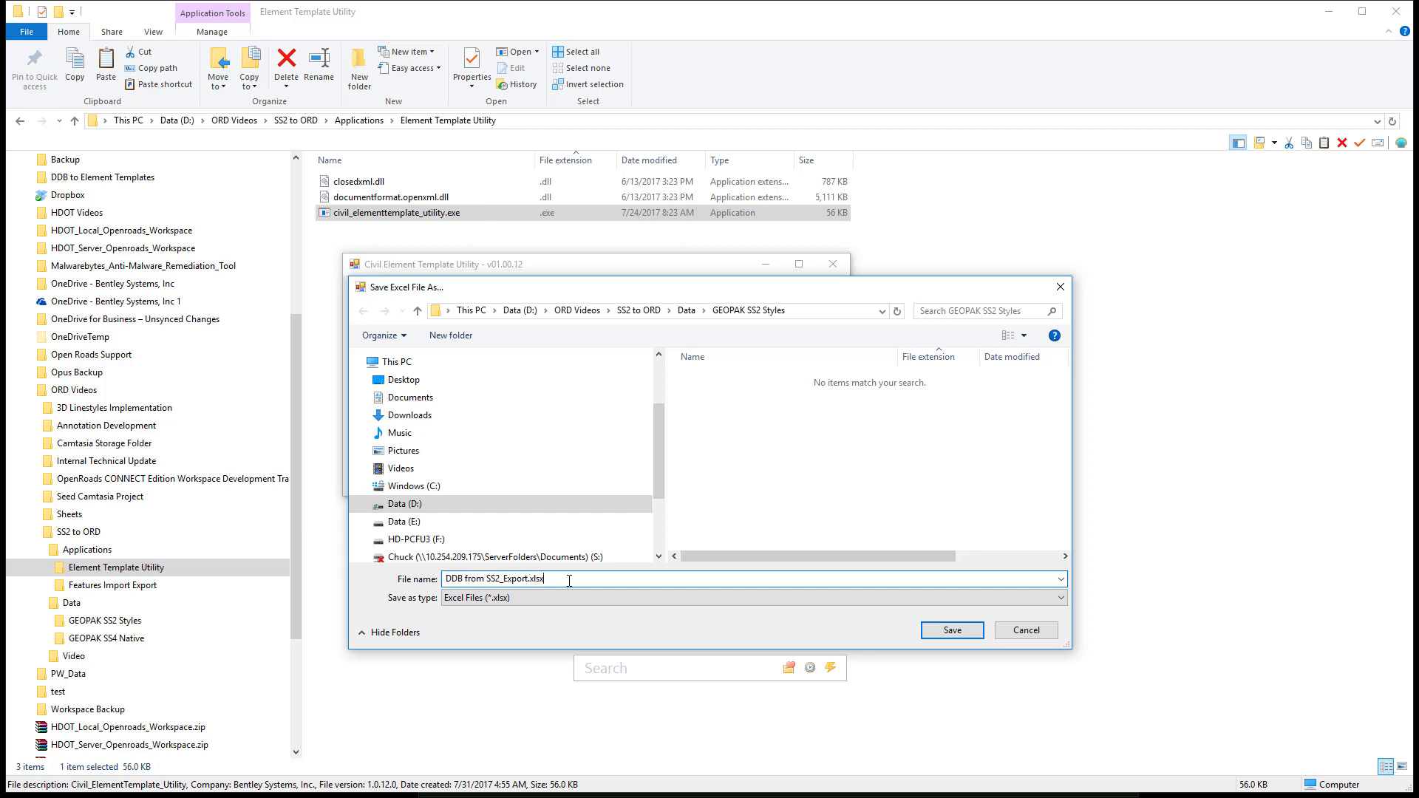
{"action": "left_click", "coordinate": [953, 631]}
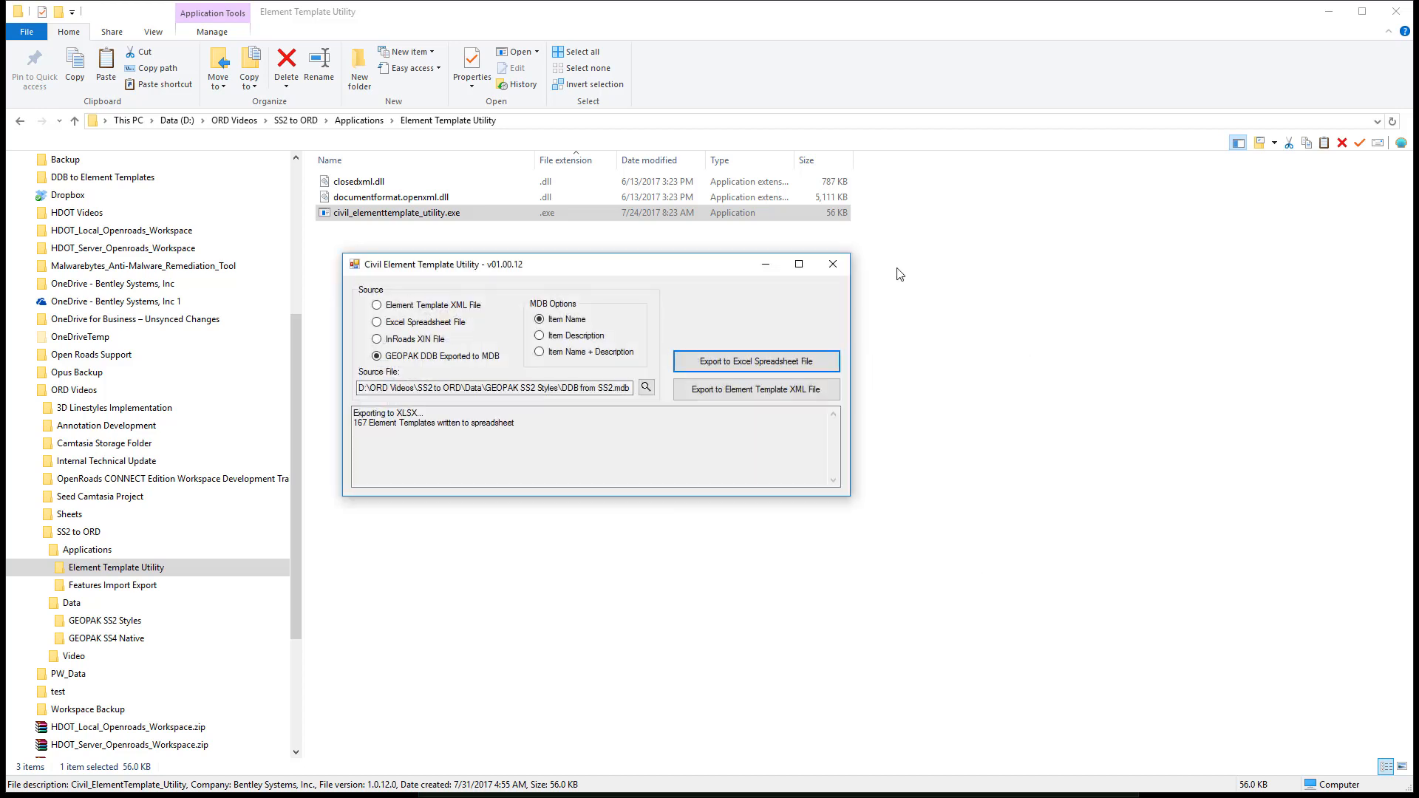
{"action": "left_click", "coordinate": [833, 265]}
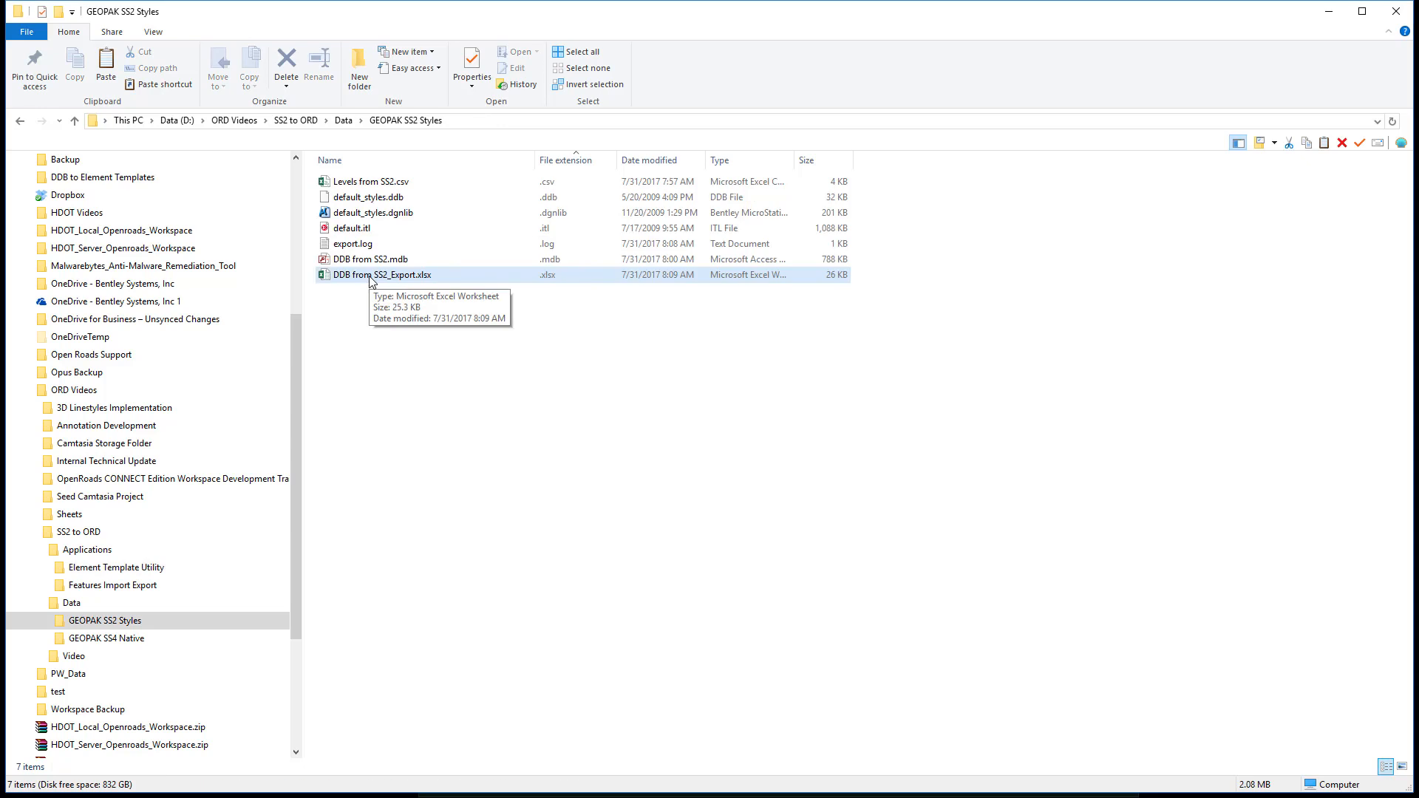
Open DDB from SS2_Export.xlsx in Excel and review the template names, levels and symbology down to the Cut and Fill items
{"action": "double_click", "coordinate": [370, 276]}
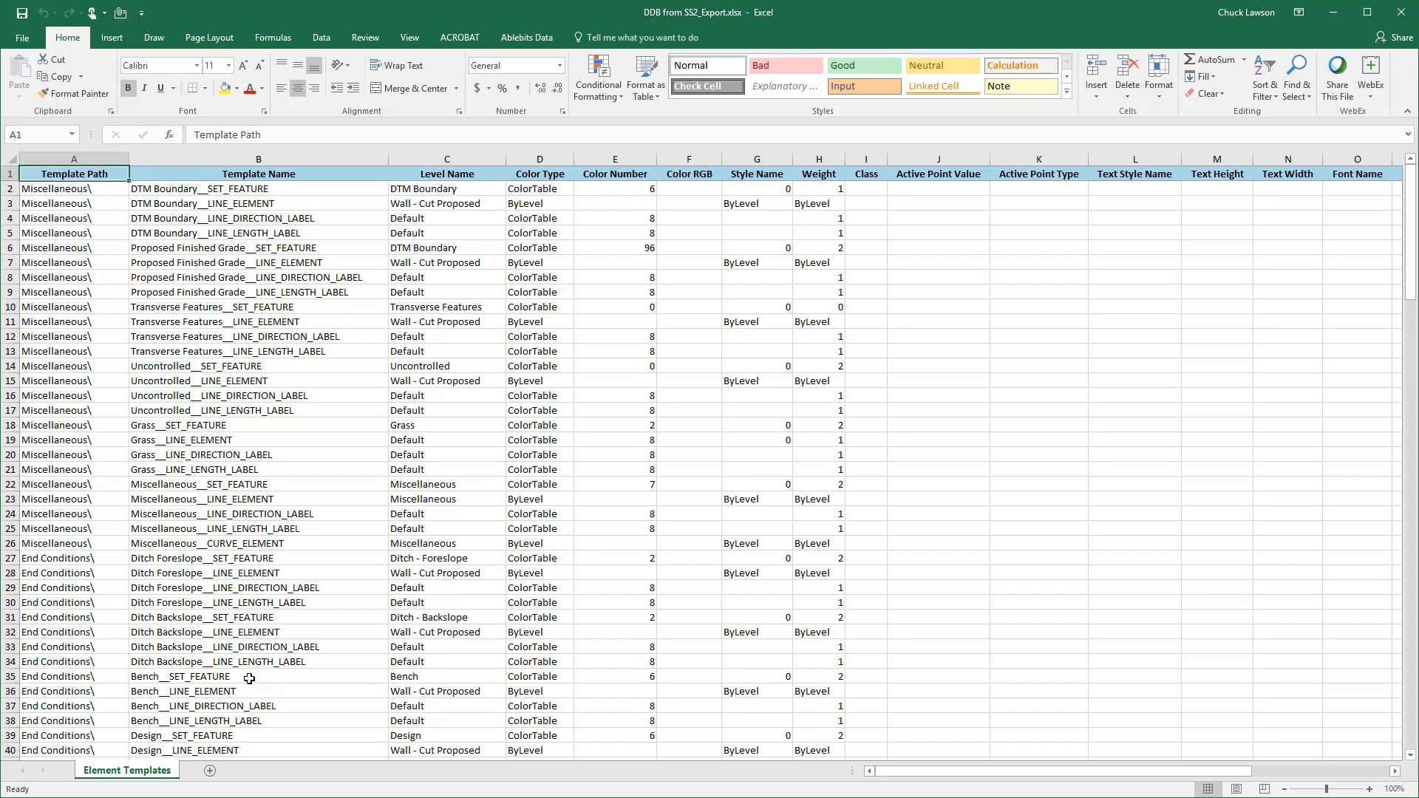
{"action": "scroll", "coordinate": [250, 679], "scroll_direction": "down", "scroll_amount": 4}
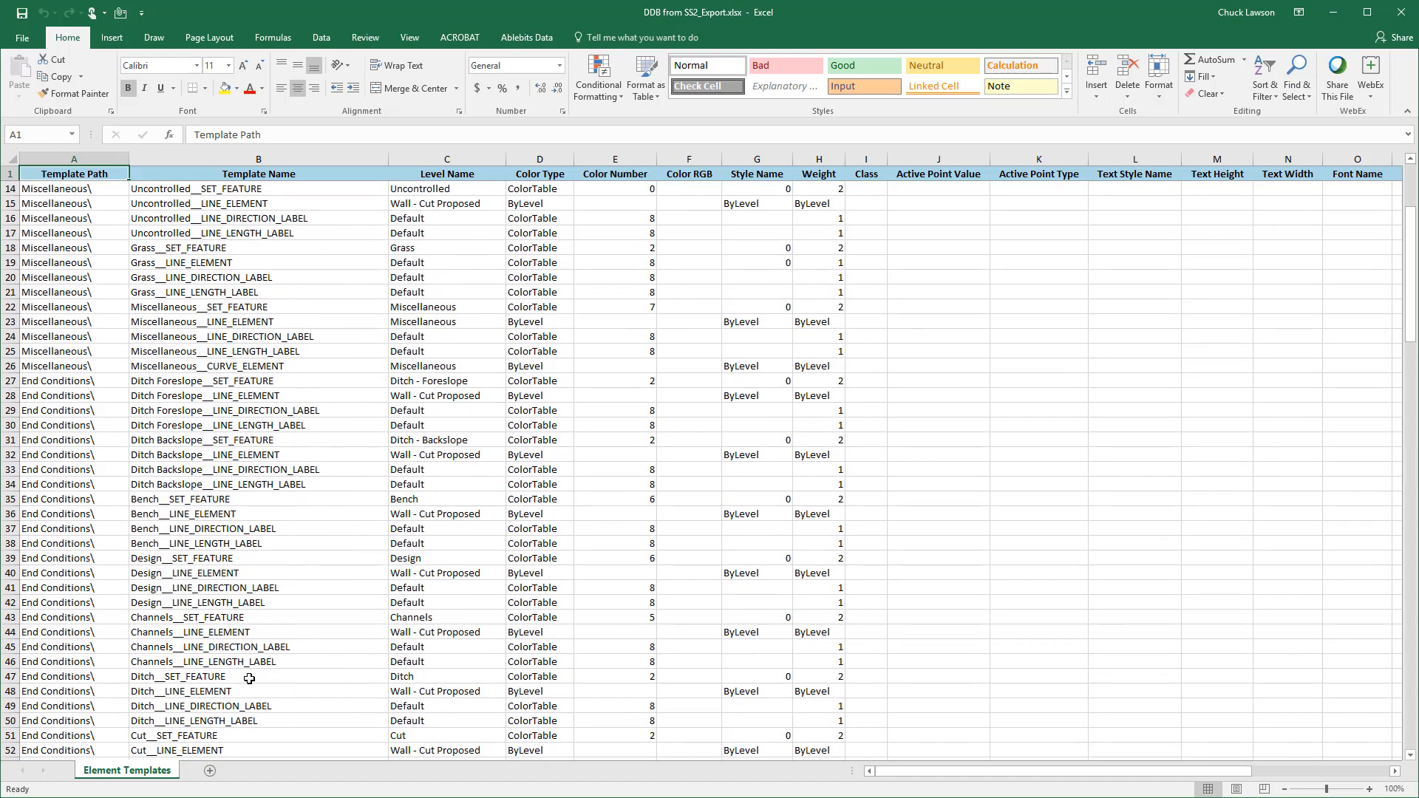
{"action": "left_click", "coordinate": [245, 734]}
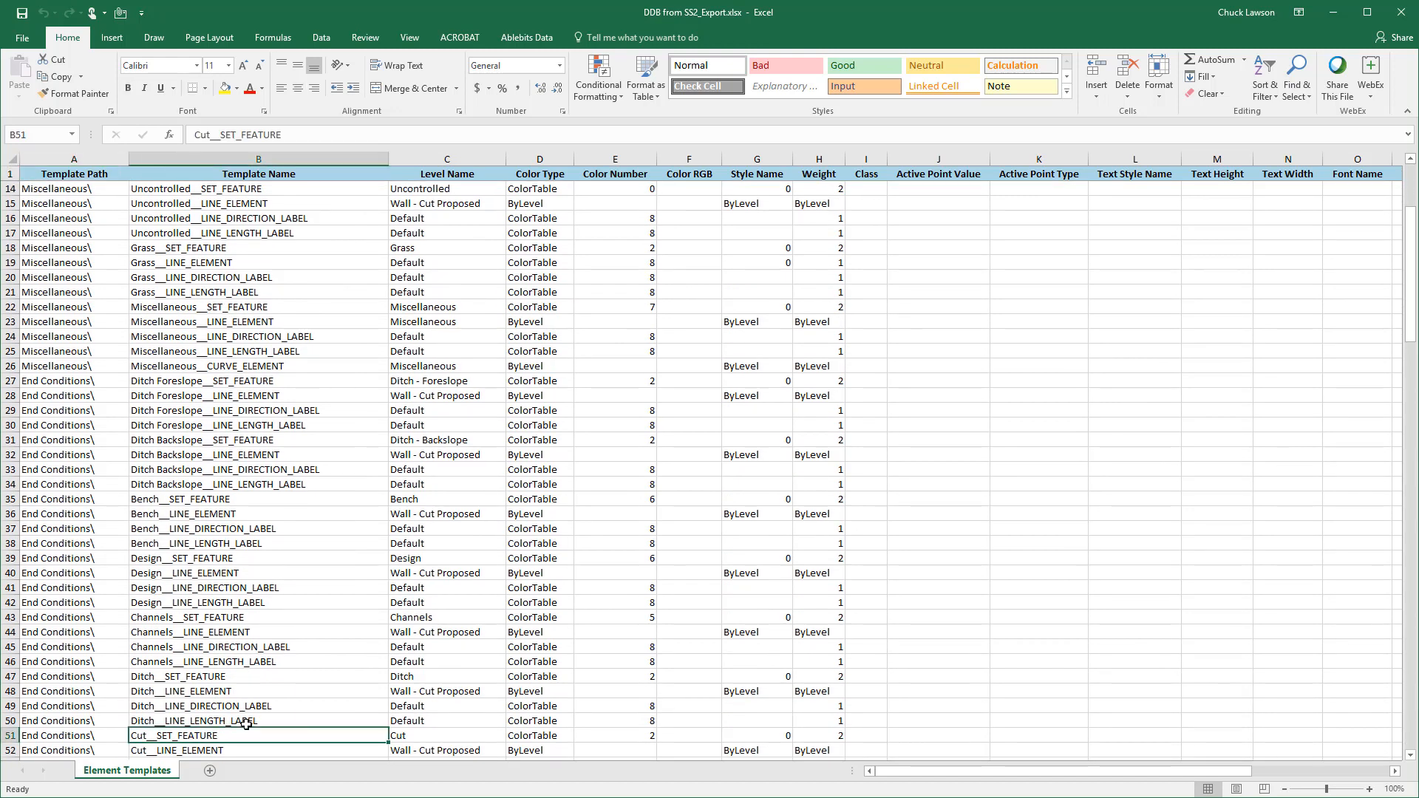
{"action": "scroll", "coordinate": [246, 725], "scroll_direction": "down", "scroll_amount": 4}
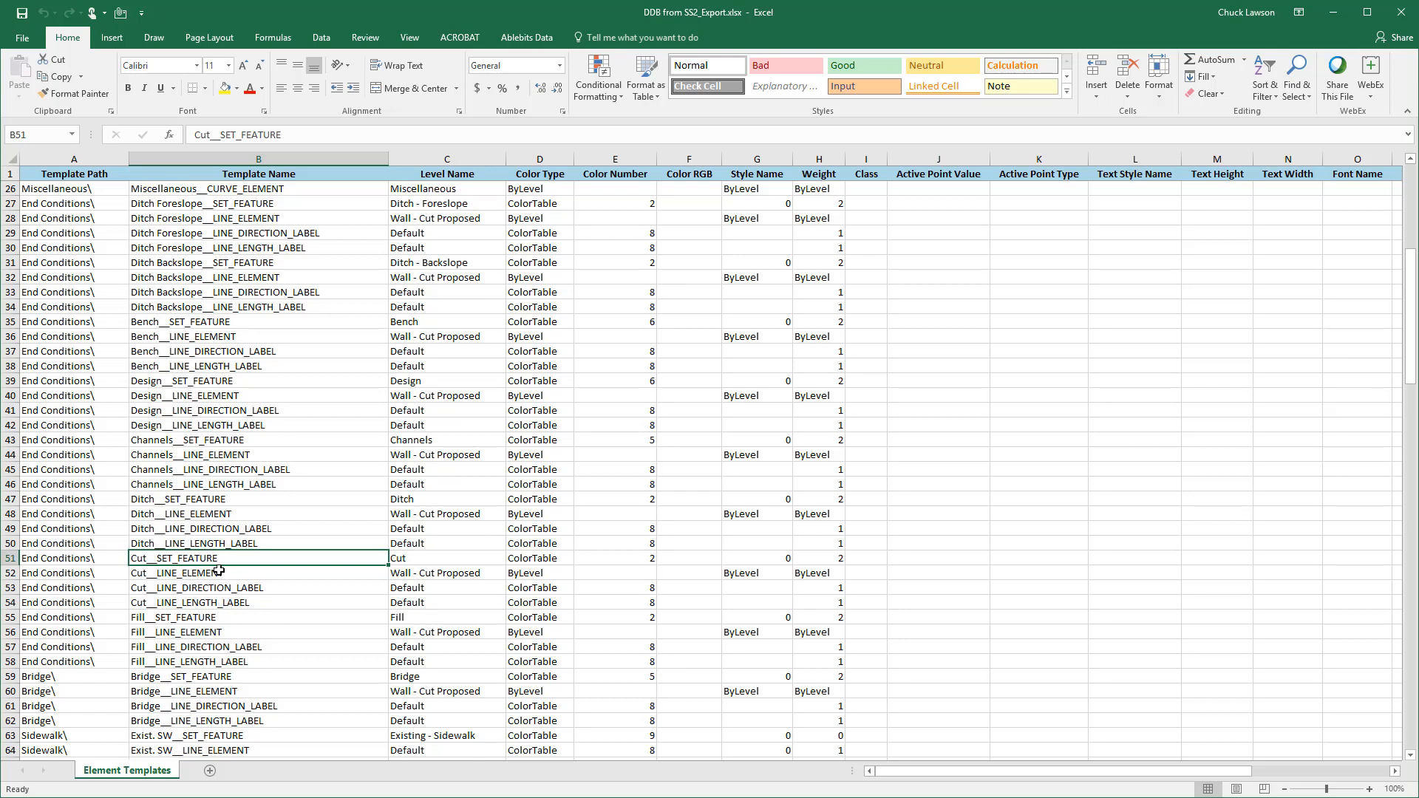
Examine the Cut line element, direction label and length label templates alongside the Cut__SET_FEATURE template
{"action": "left_click", "coordinate": [219, 570]}
{"action": "left_click_drag", "start_coordinate": [219, 570], "coordinate": [213, 605]}
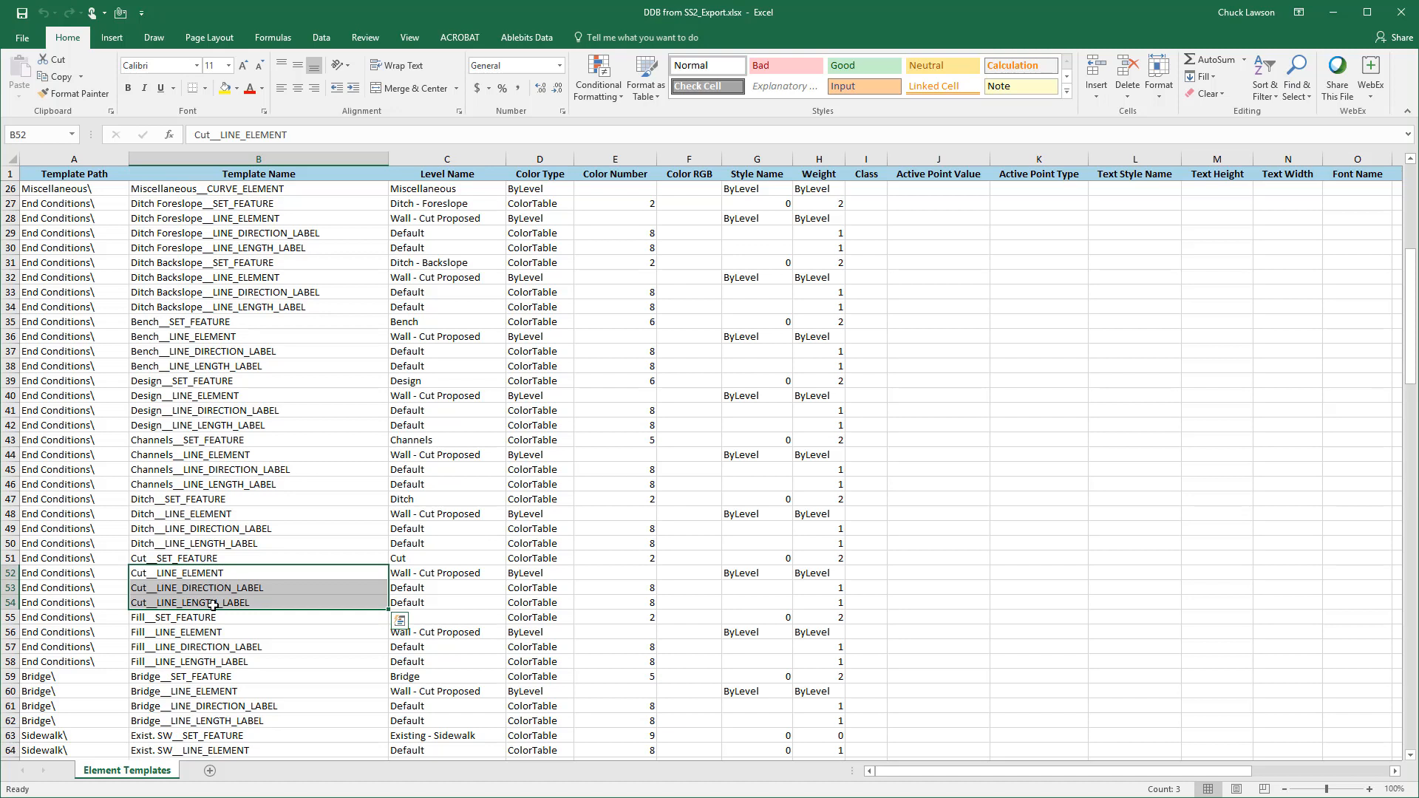
{"action": "left_click", "coordinate": [198, 556]}
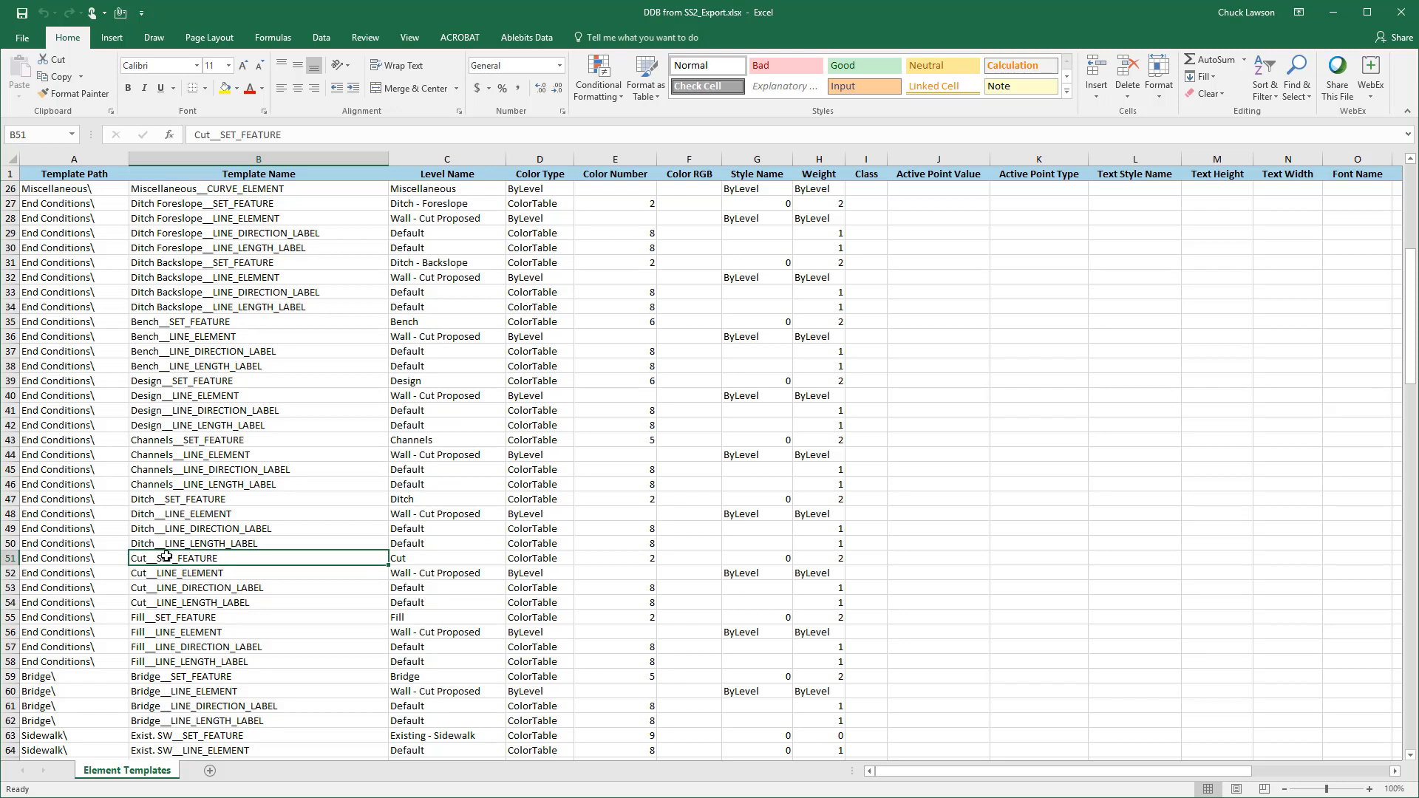
Remove the __SET_FEATURE suffix from all names in the Template Name column by replacing it with nothing
{"action": "left_click", "coordinate": [312, 157]}
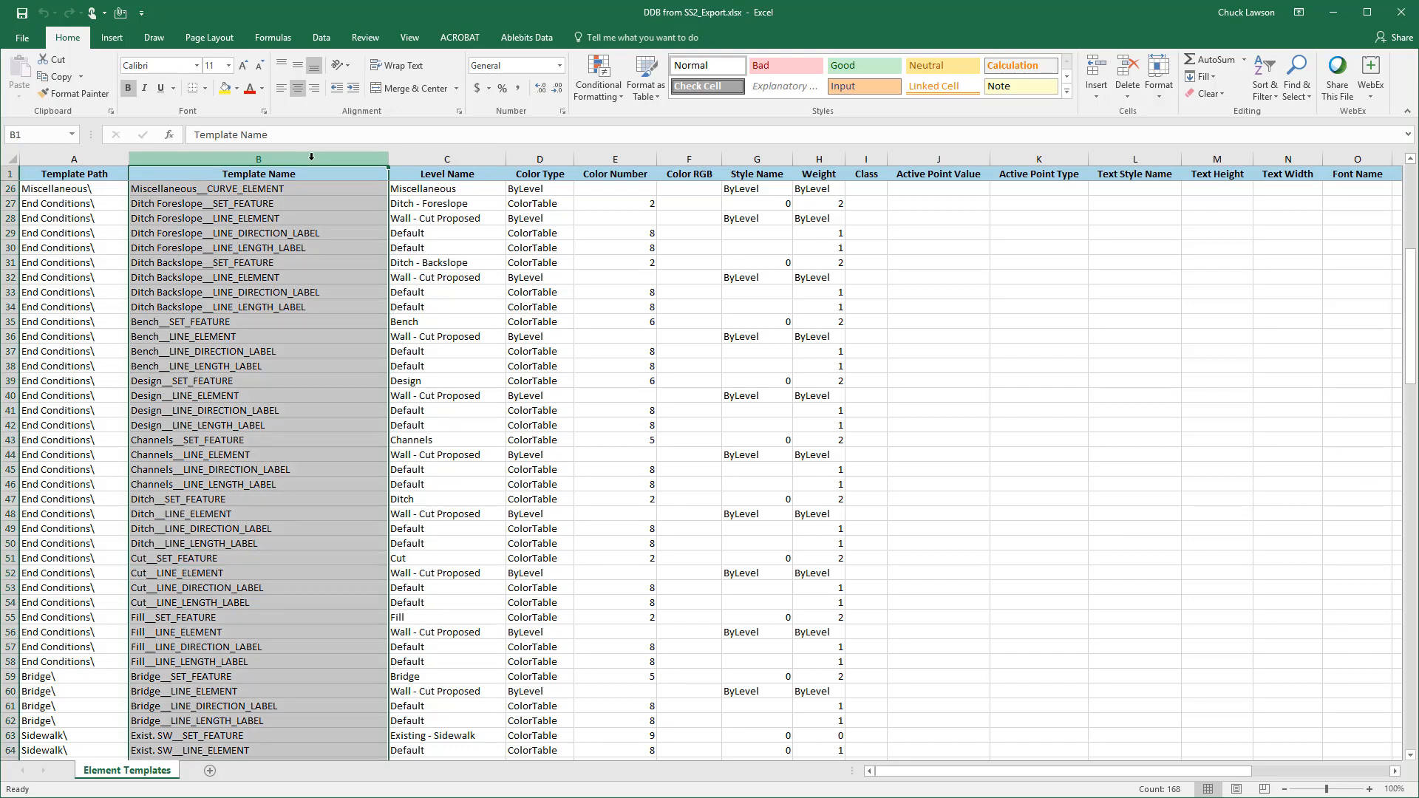
{"action": "left_click", "coordinate": [1311, 96]}
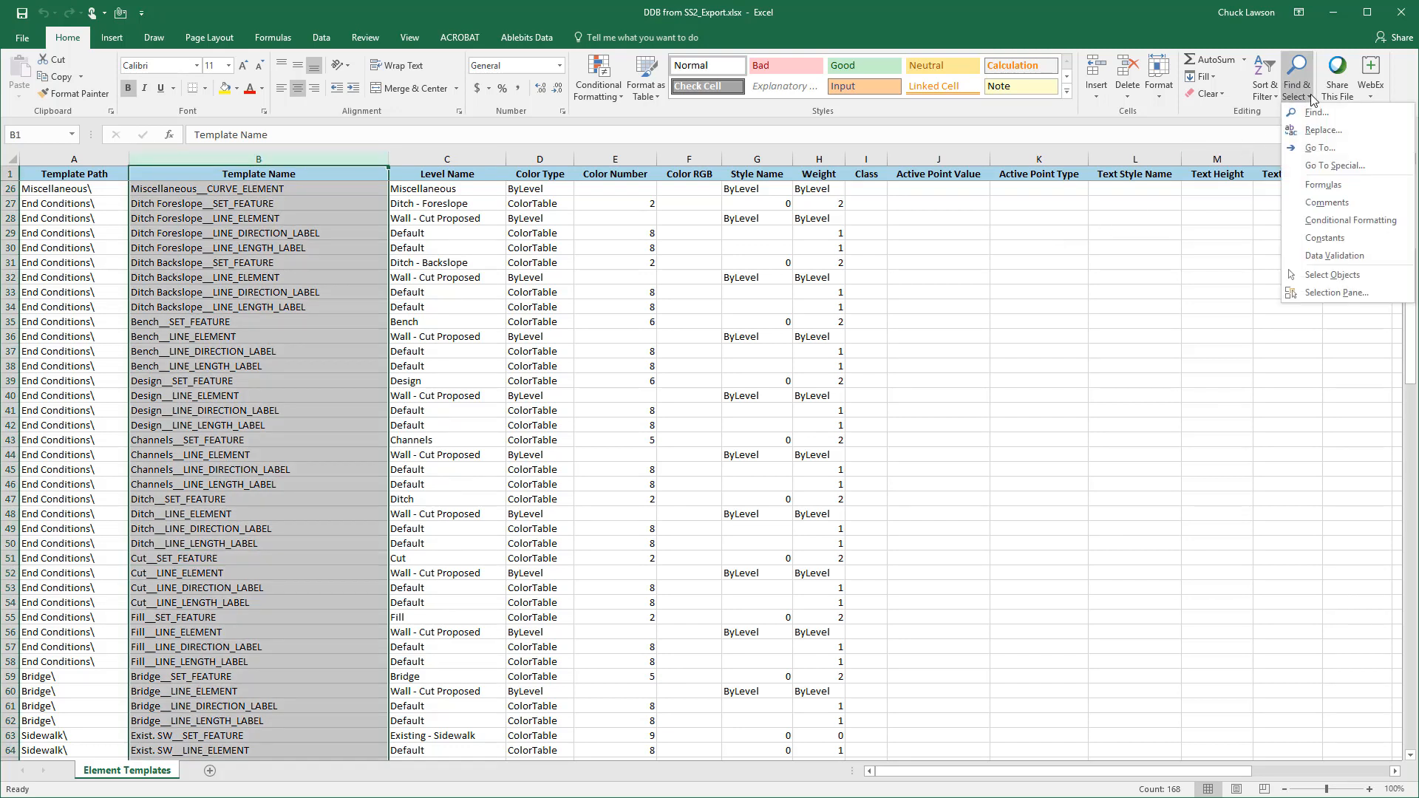
{"action": "left_click", "coordinate": [1315, 132]}
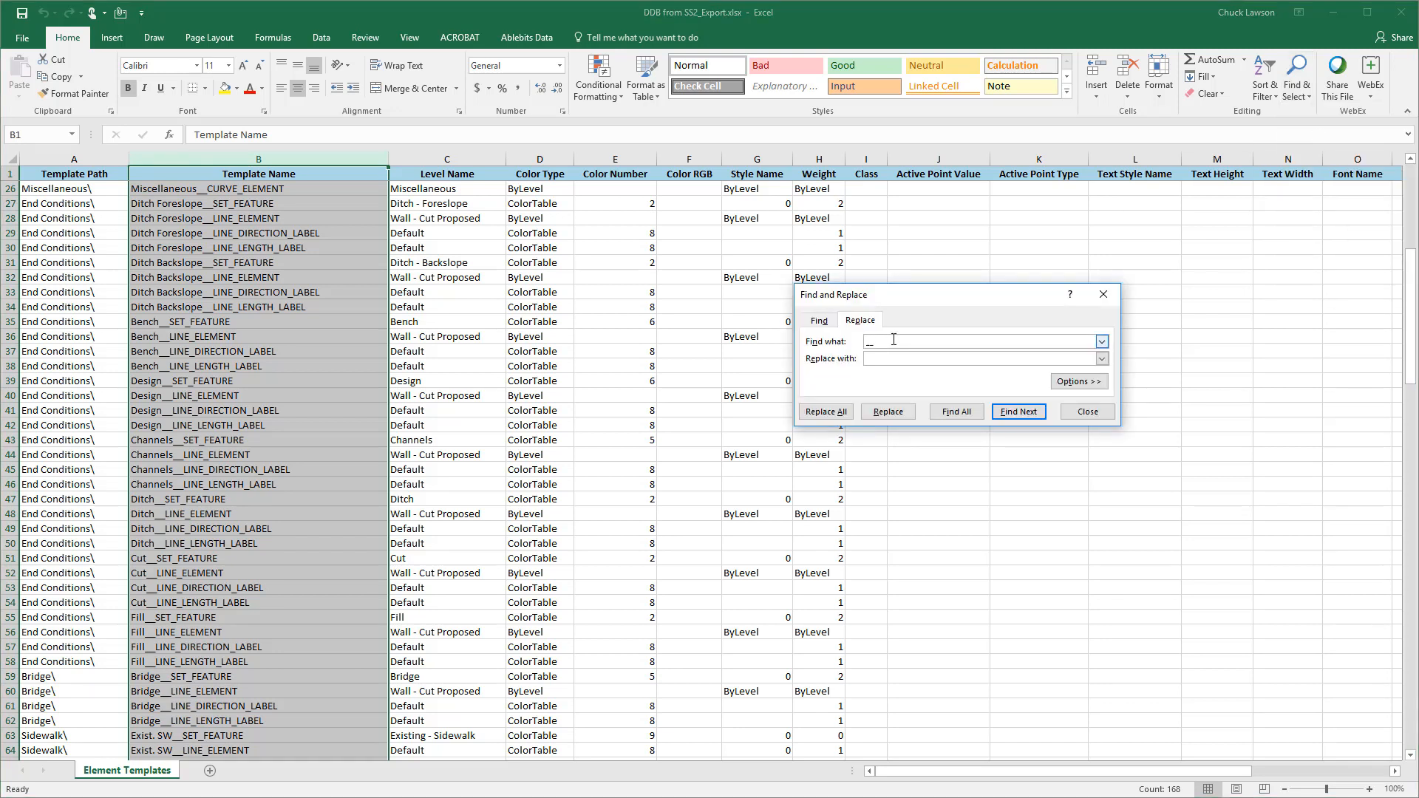
{"action": "type", "text": "SET_FEATURE"}
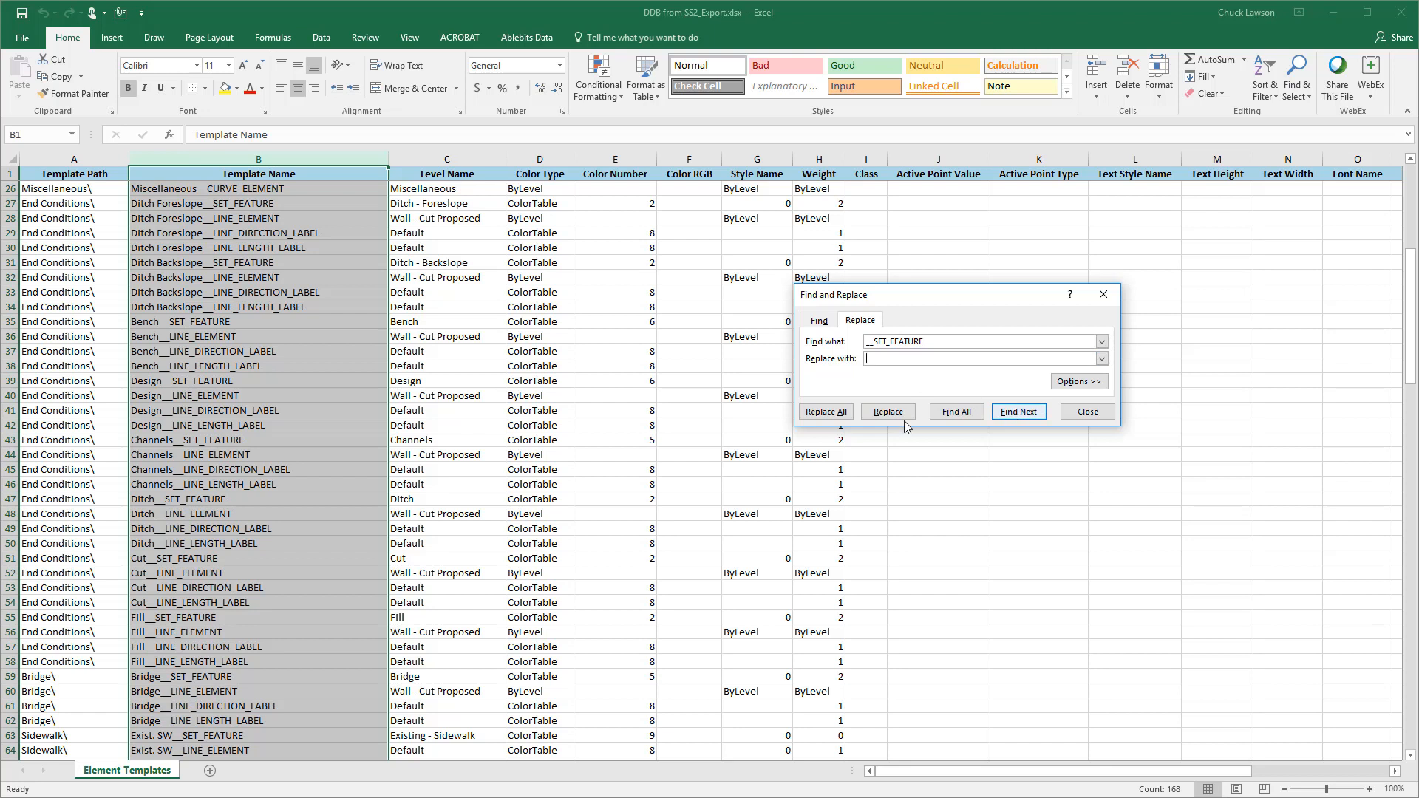
{"action": "left_click", "coordinate": [842, 417]}
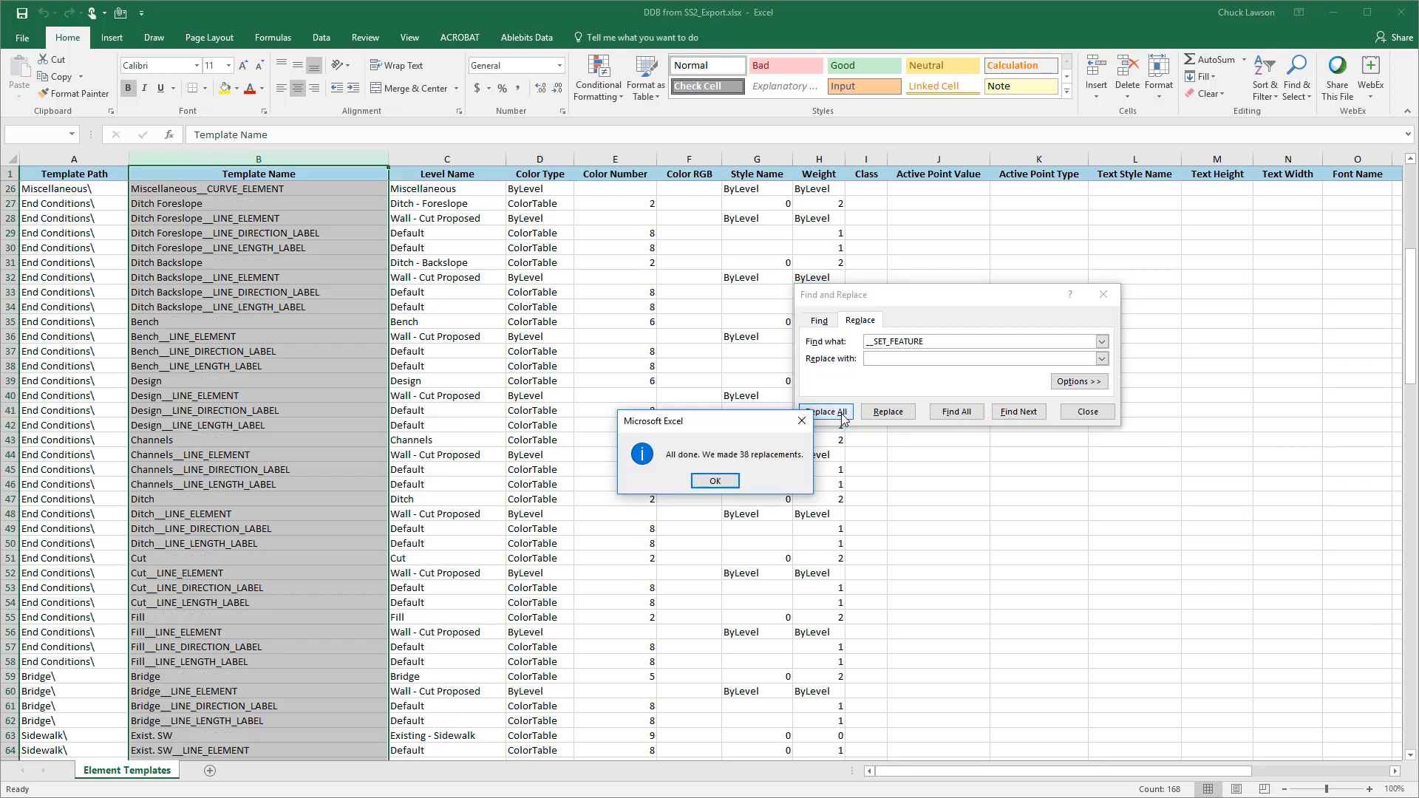
{"action": "left_click", "coordinate": [732, 483]}
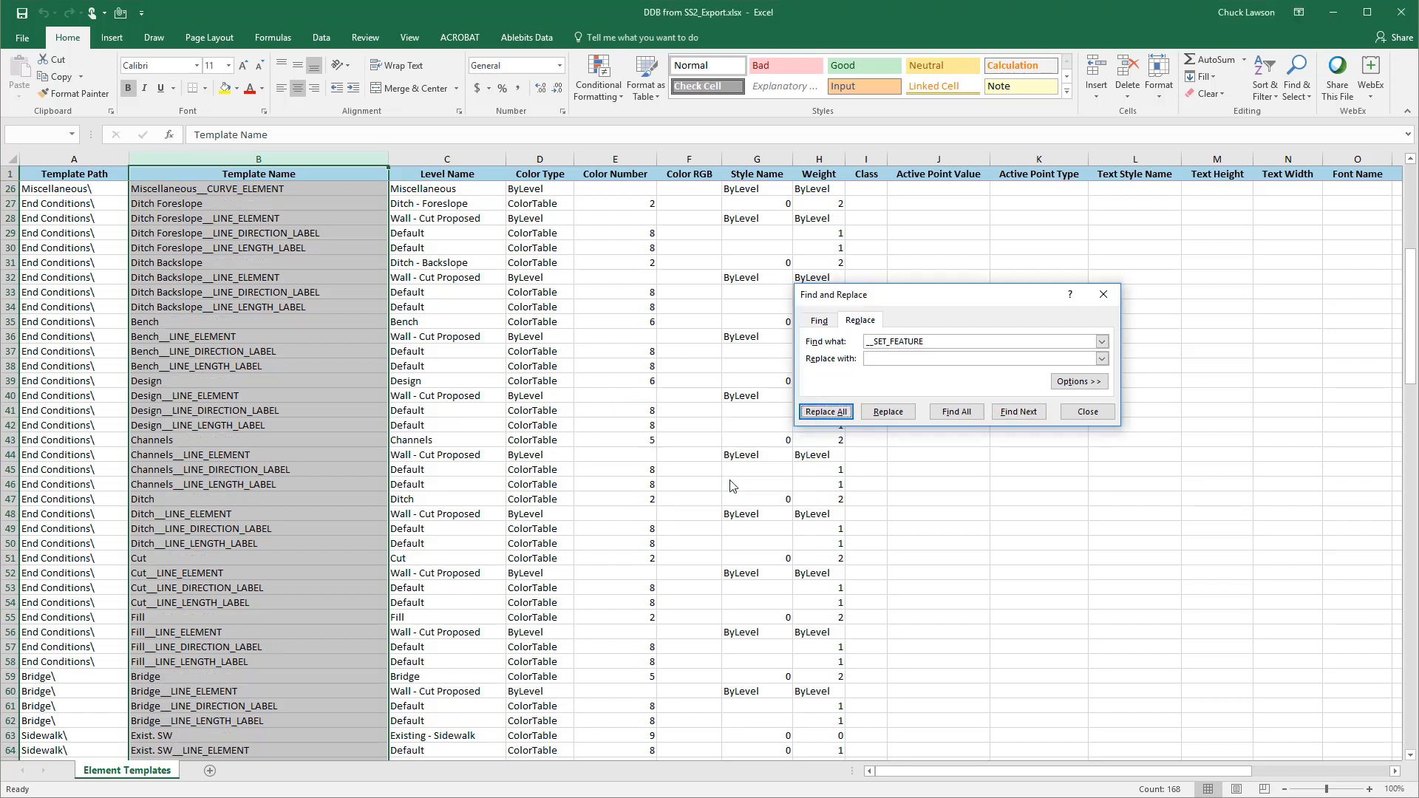
{"action": "left_click", "coordinate": [1087, 414]}
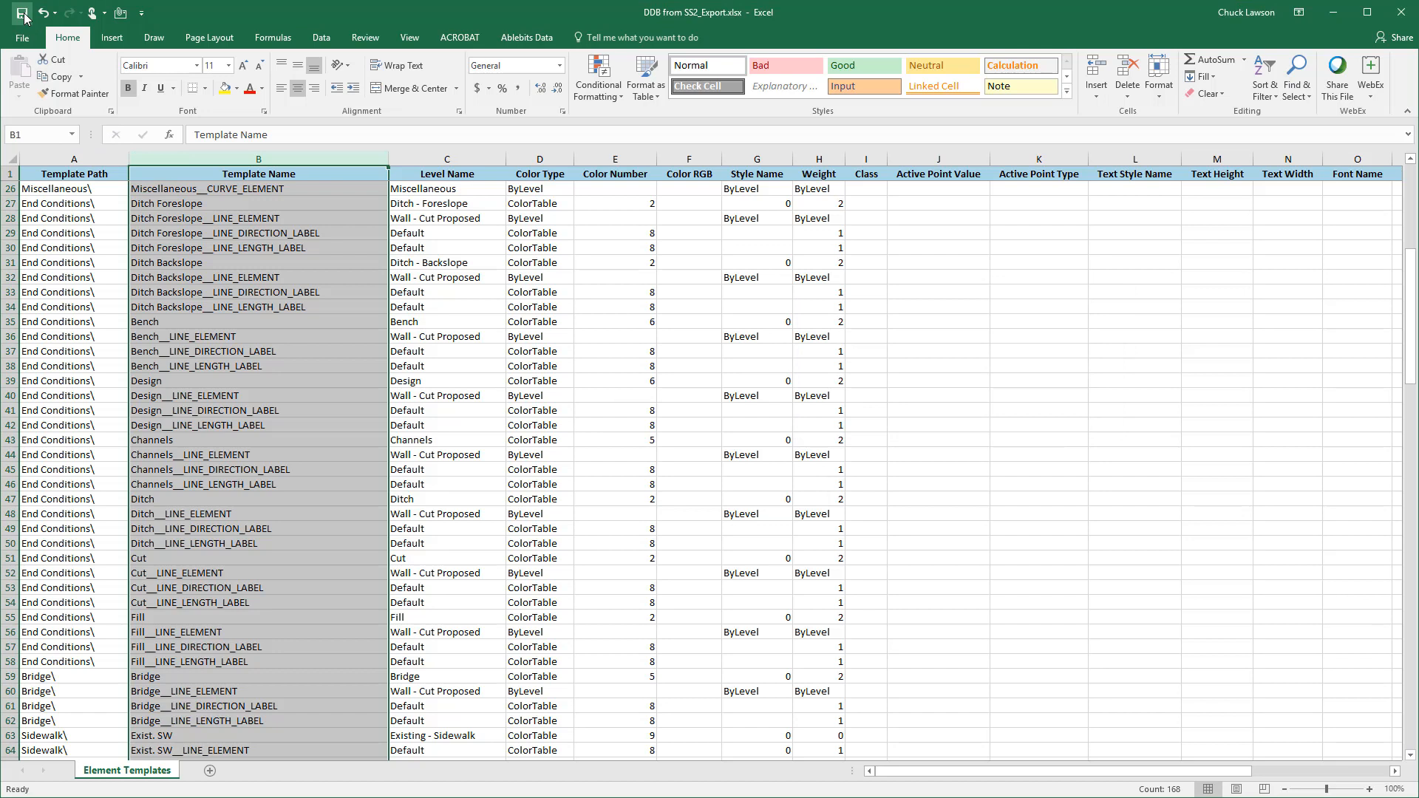
Check the shortened template names from Ditch Foreslope through the Pavement items, and save and close the workbook
{"action": "left_click", "coordinate": [223, 206]}
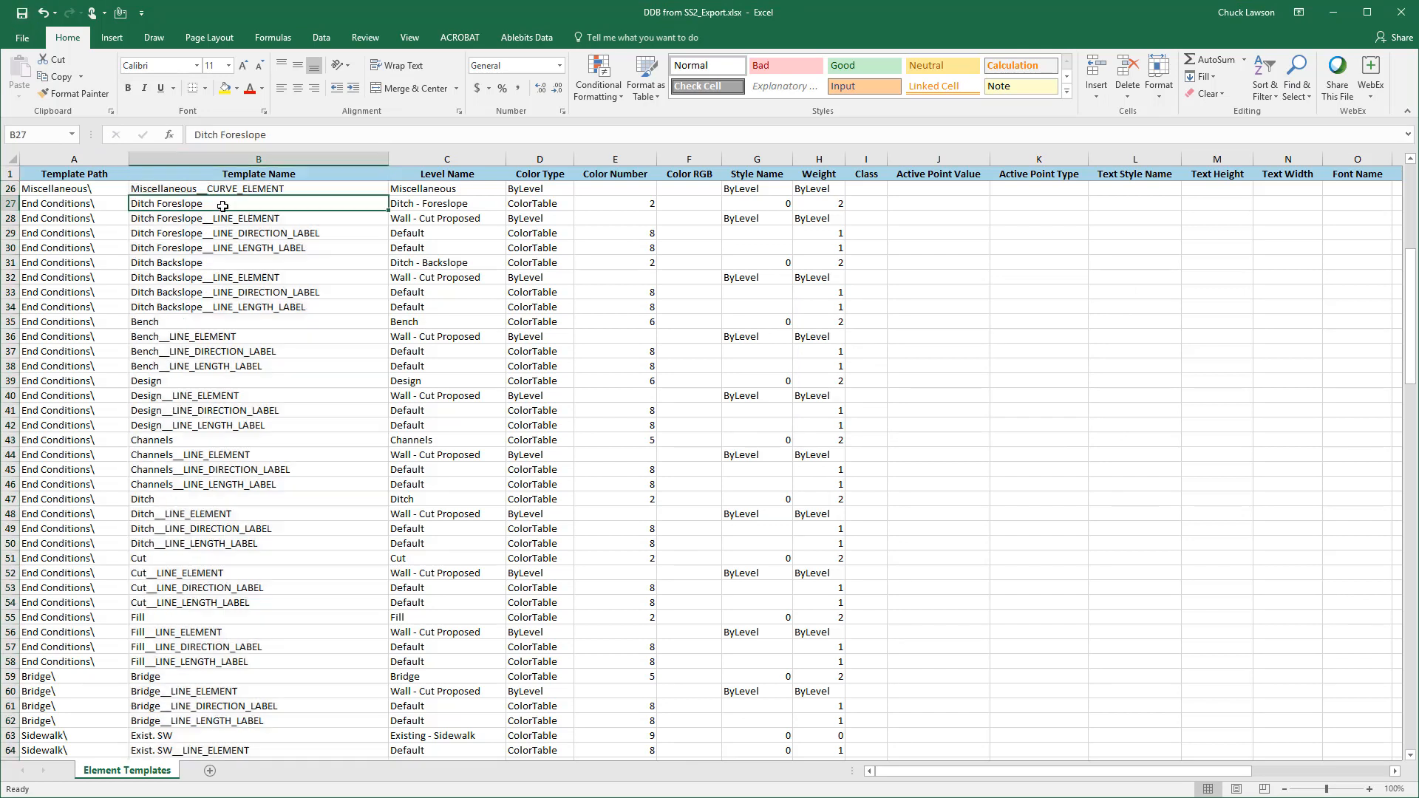
{"action": "left_click", "coordinate": [202, 319]}
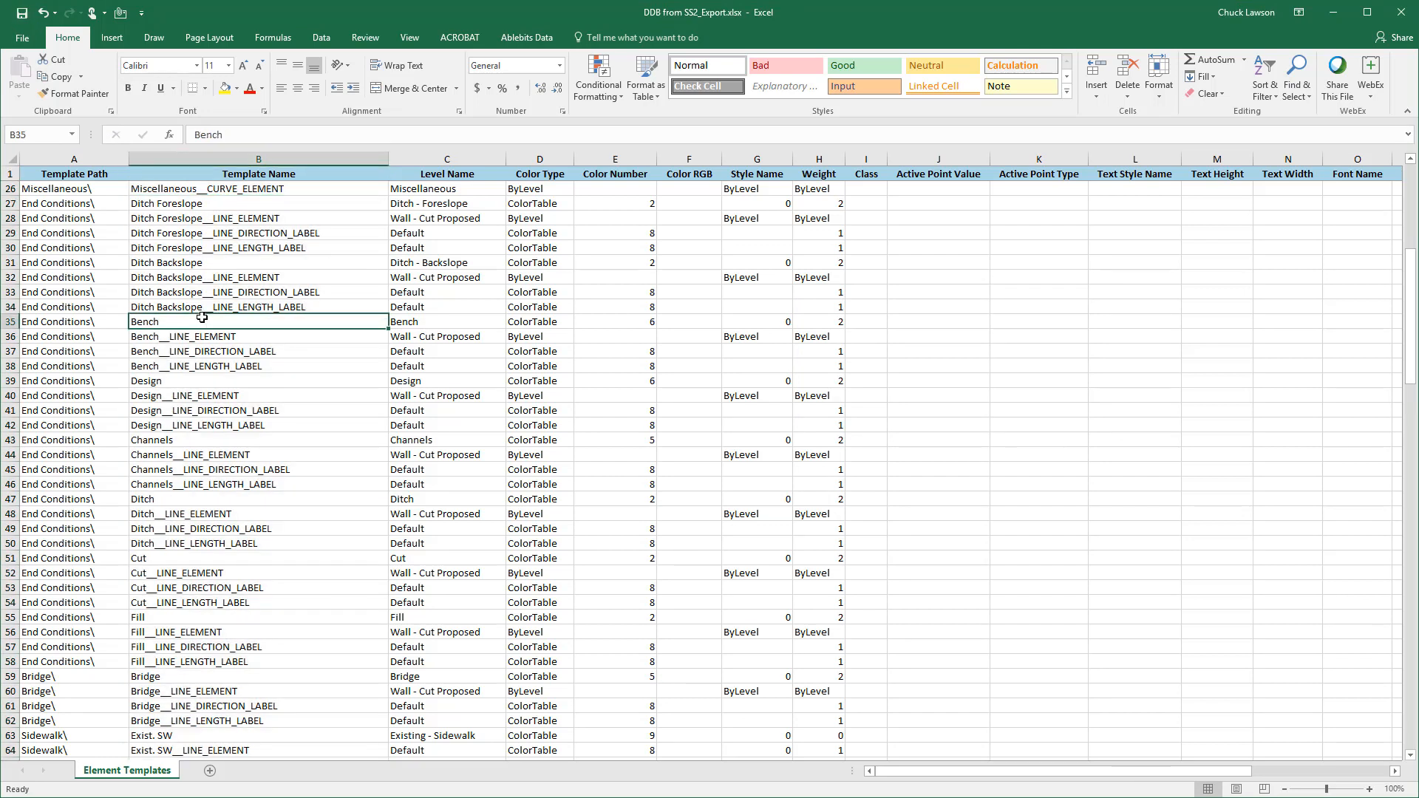
{"action": "left_click", "coordinate": [202, 441]}
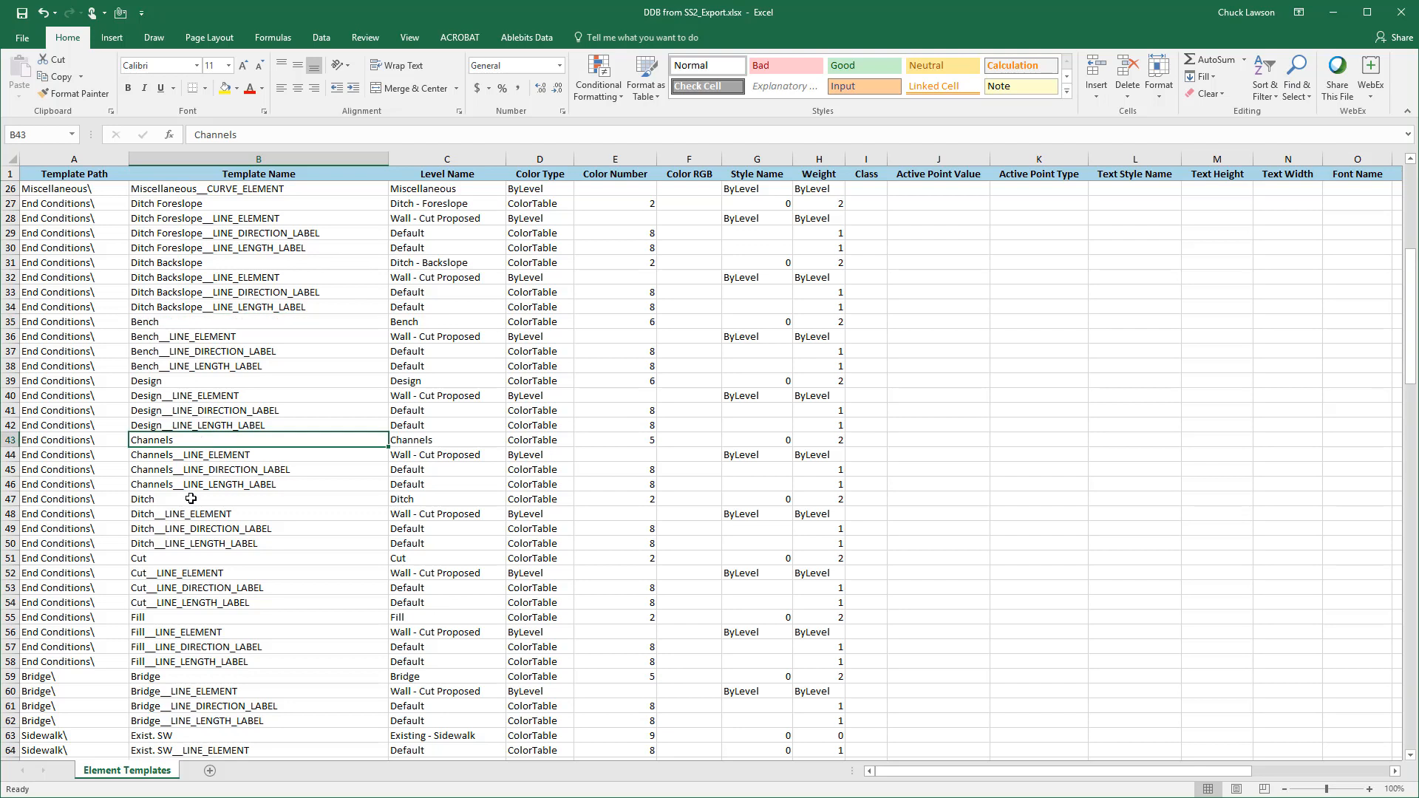
{"action": "left_click", "coordinate": [191, 621]}
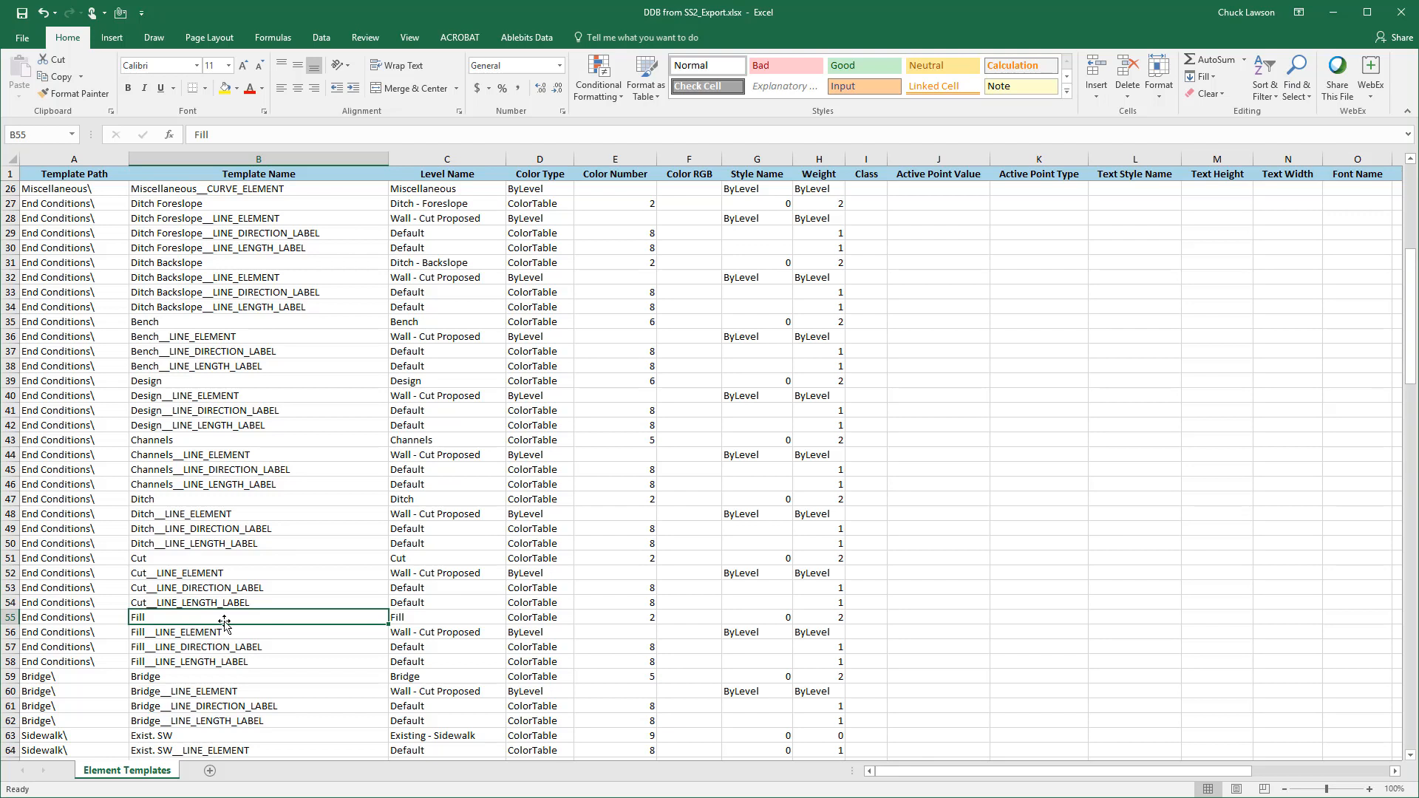
{"action": "left_click_drag", "start_coordinate": [1413, 357], "coordinate": [1413, 469]}
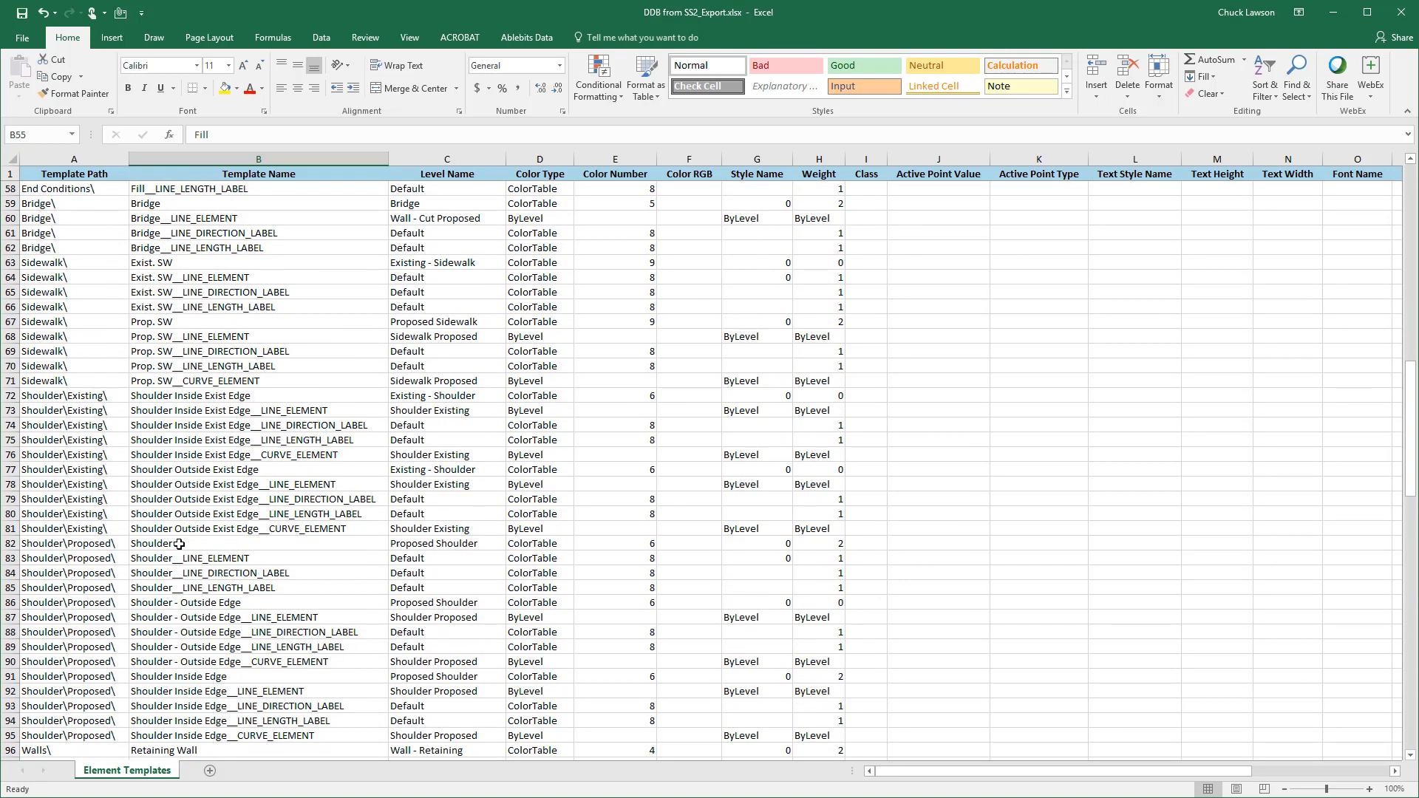
{"action": "left_click", "coordinate": [179, 543]}
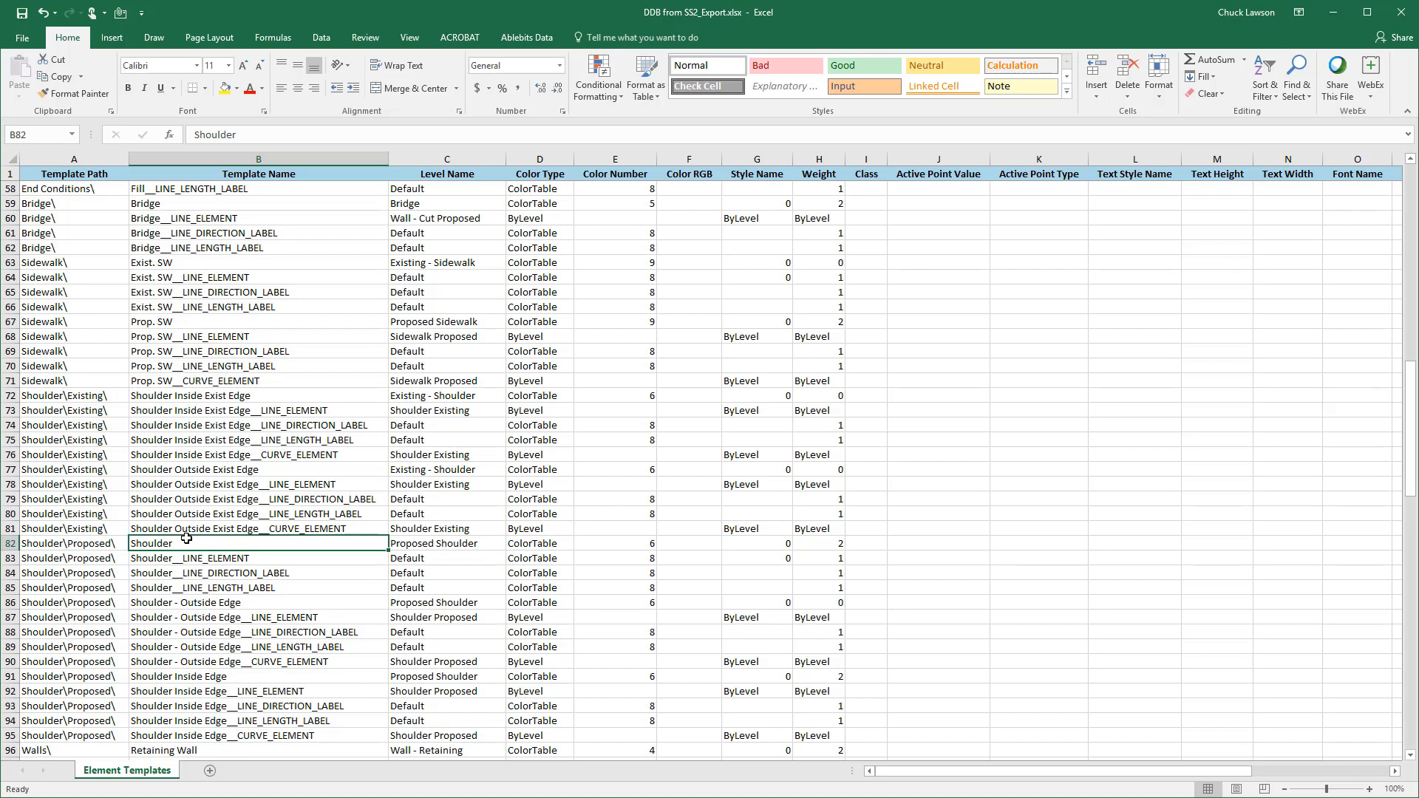
{"action": "scroll", "coordinate": [186, 538], "scroll_direction": "down", "scroll_amount": 5}
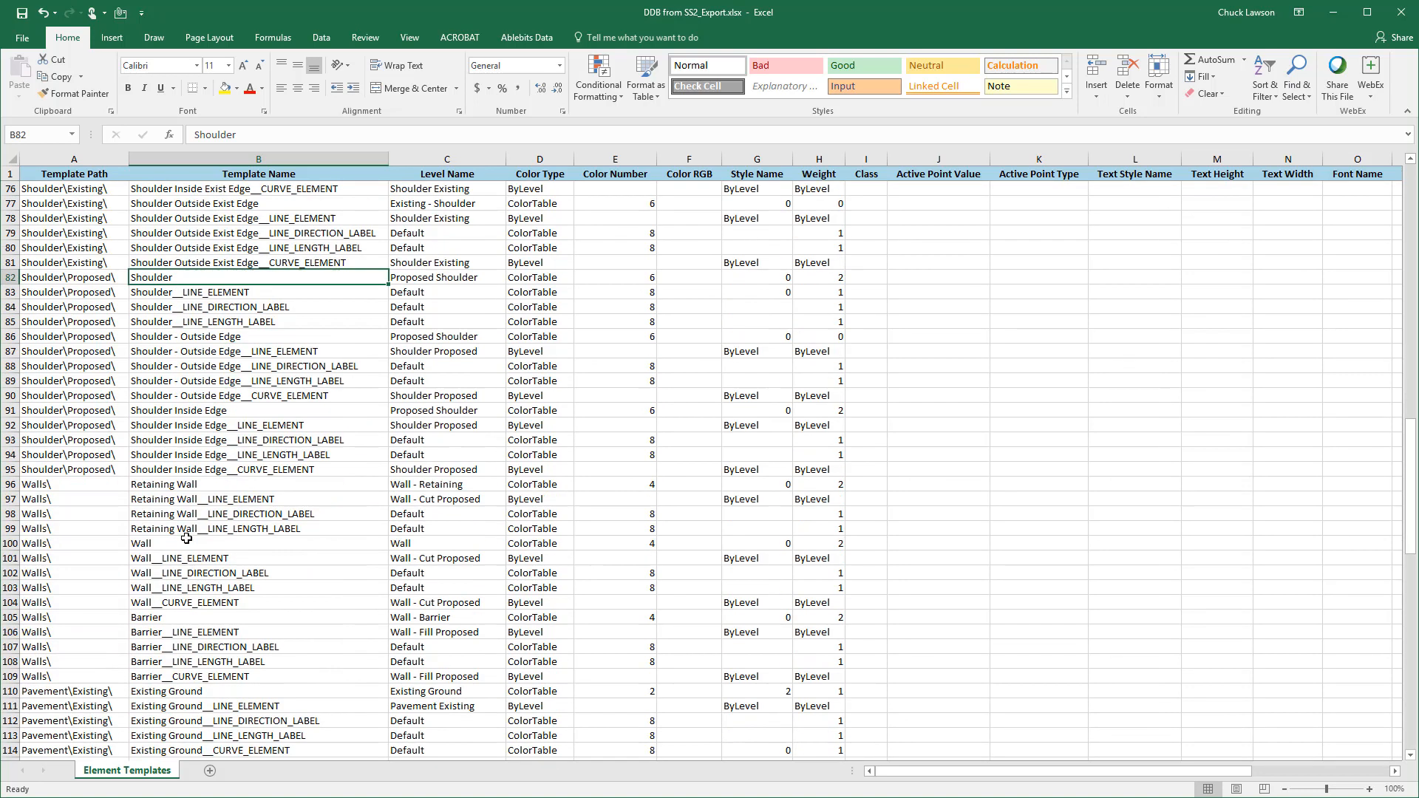
{"action": "scroll", "coordinate": [188, 538], "scroll_direction": "down", "scroll_amount": 5}
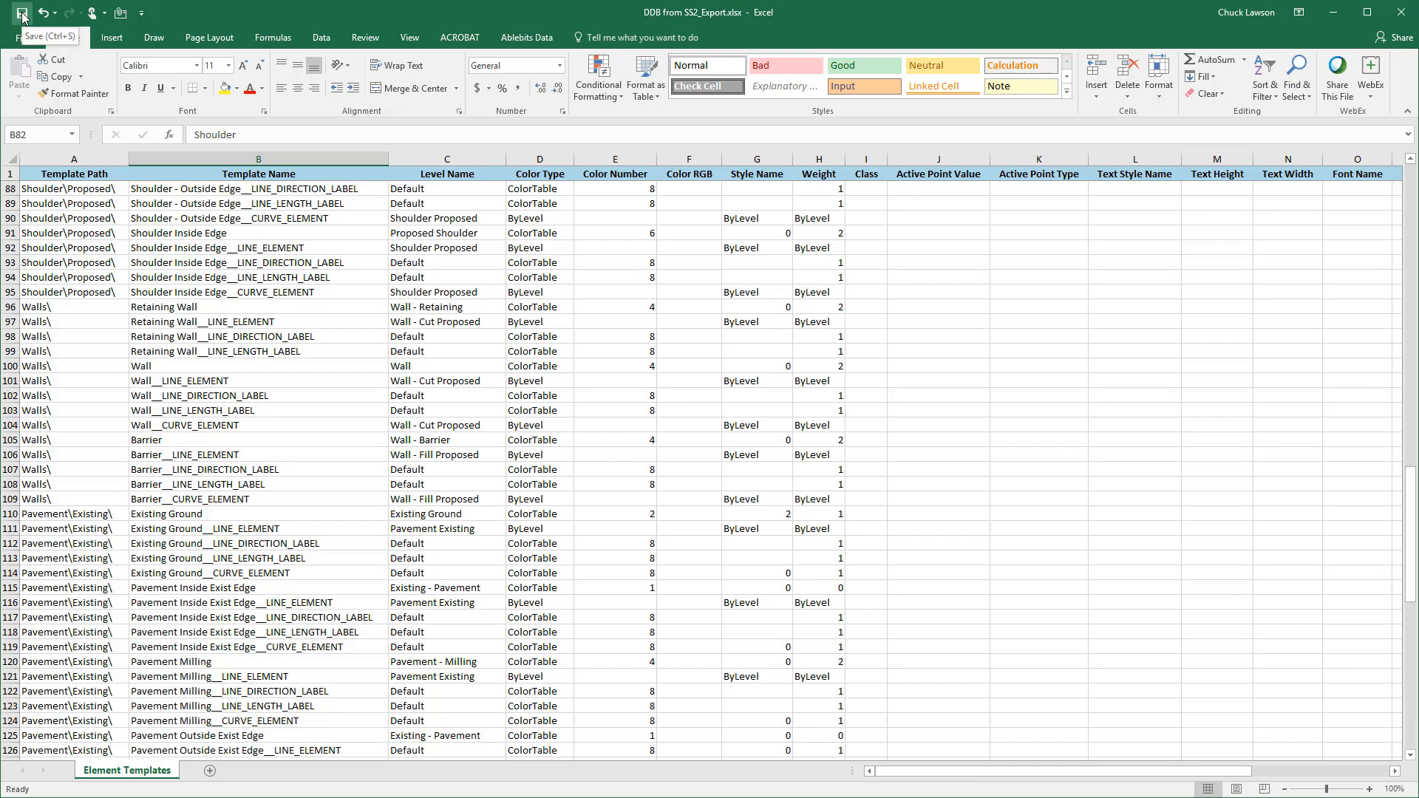
{"action": "left_click", "coordinate": [1401, 12]}
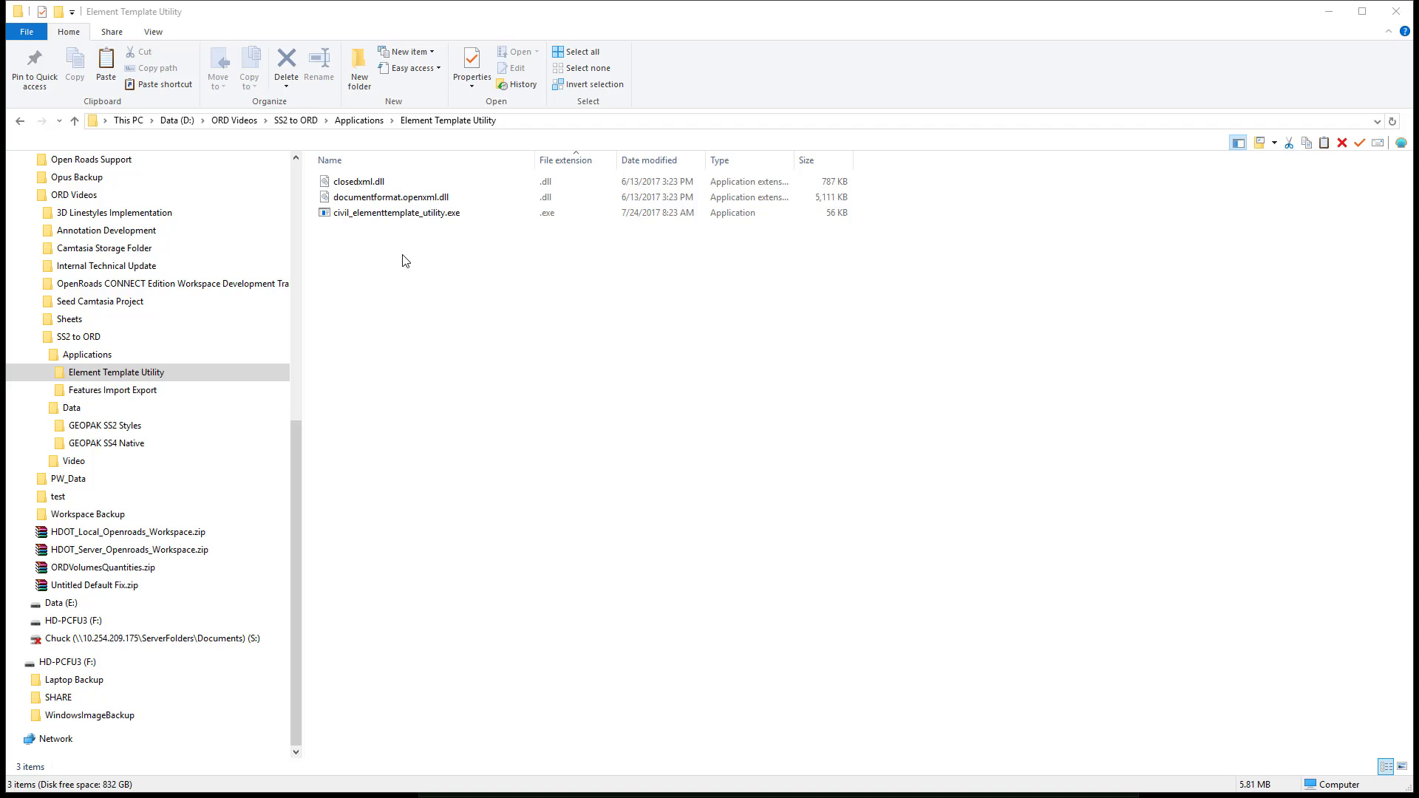
Launch civil_elementtemplate_utility.exe and load DDB from SS2_Export.xlsx as an Excel Spreadsheet File source
{"action": "double_click", "coordinate": [398, 213]}
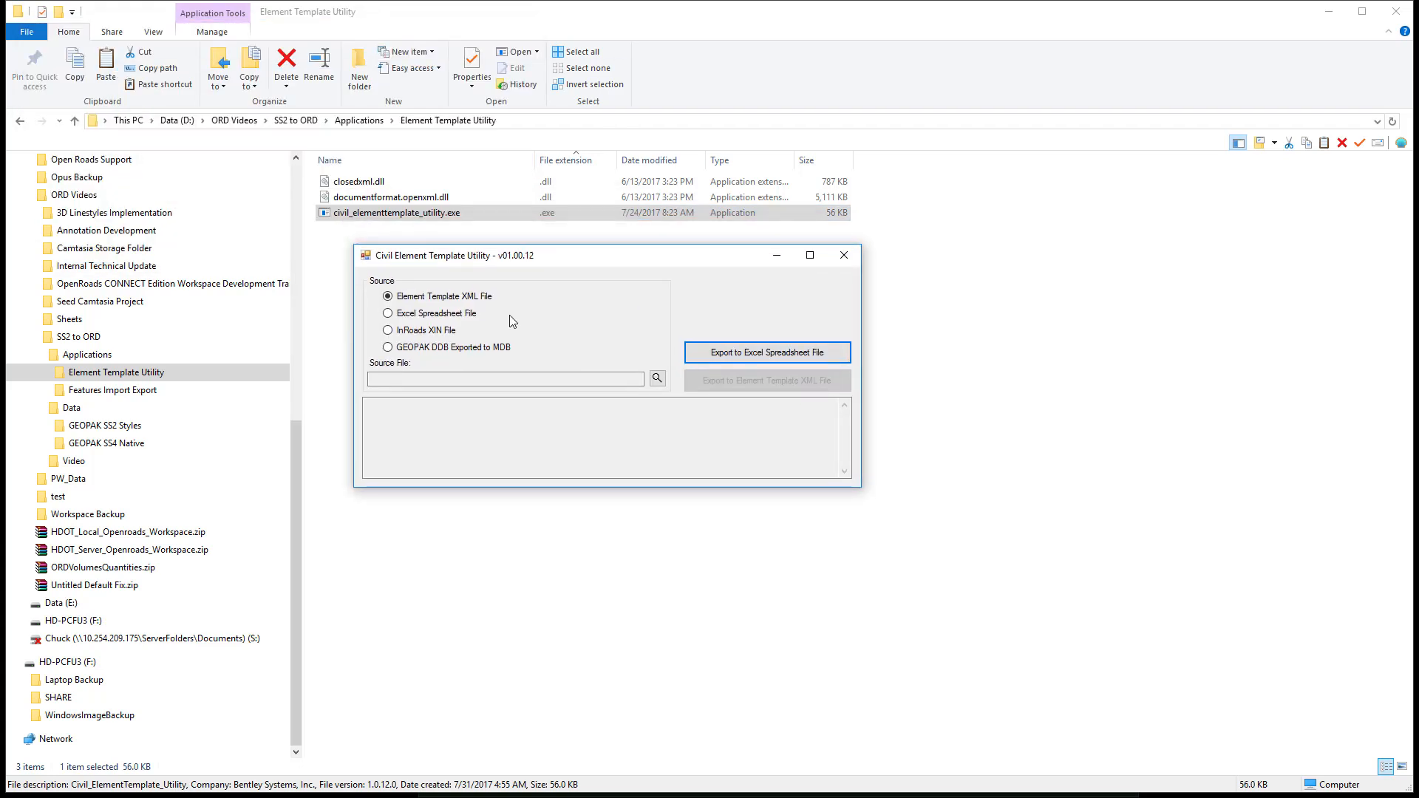
{"action": "left_click", "coordinate": [388, 314]}
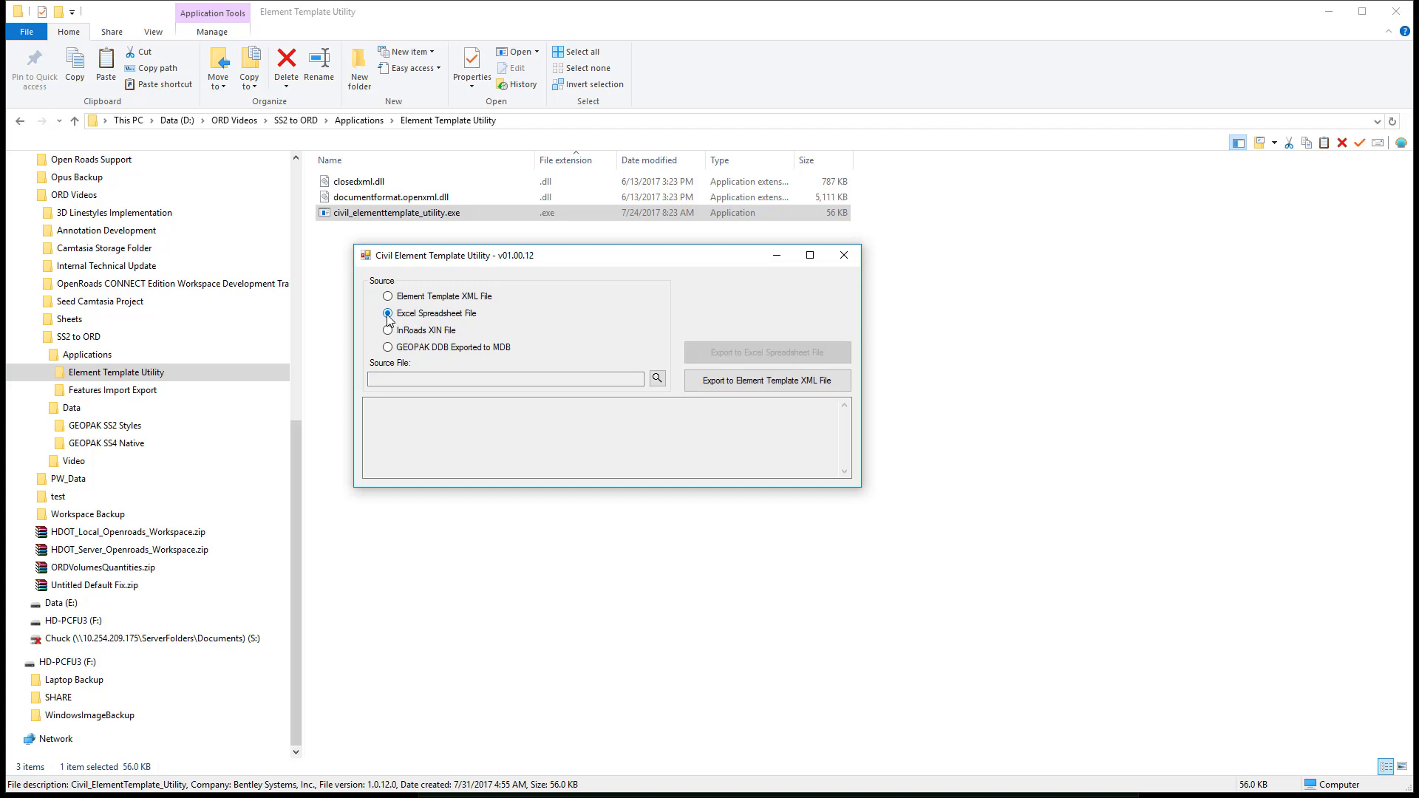
{"action": "left_click", "coordinate": [657, 378]}
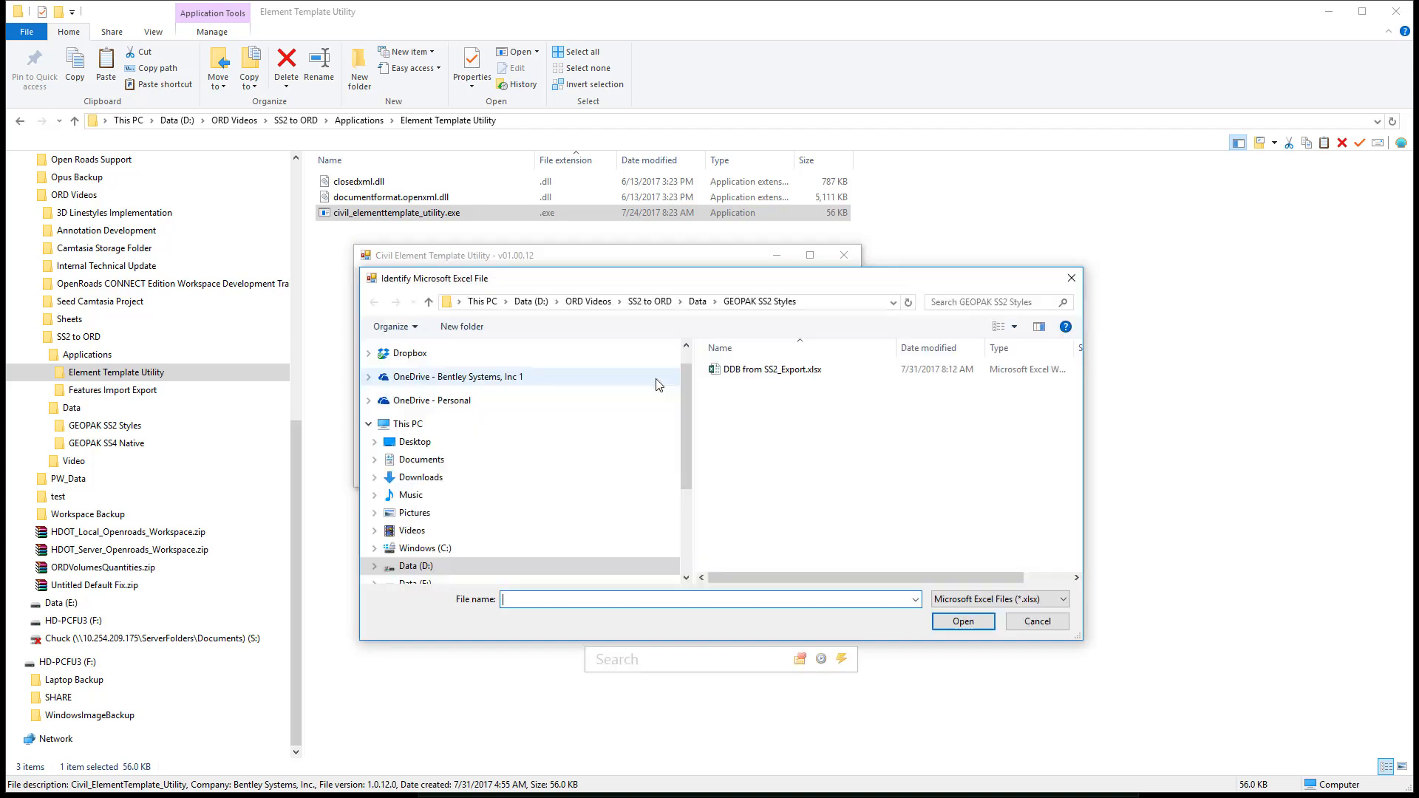
{"action": "left_click", "coordinate": [737, 372]}
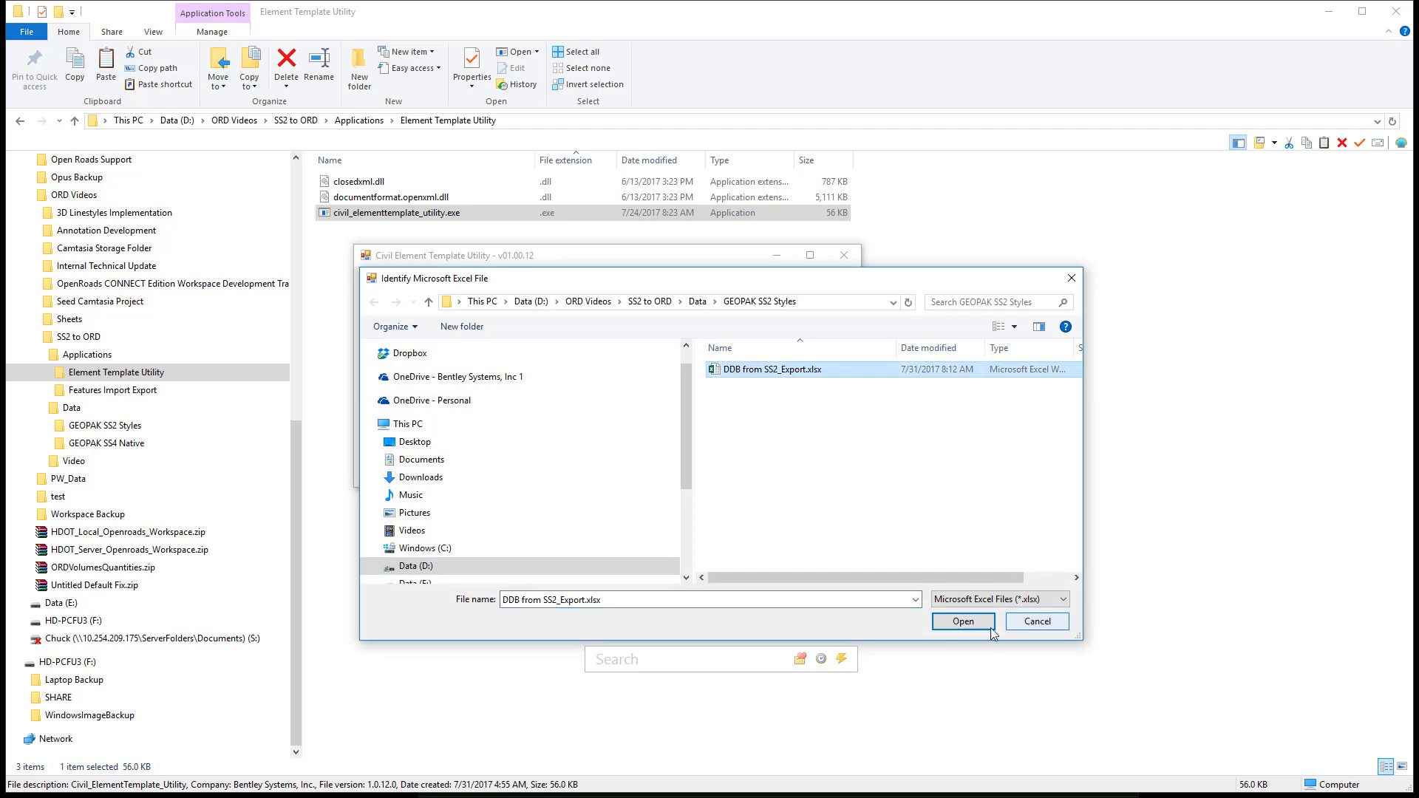
{"action": "left_click", "coordinate": [963, 621]}
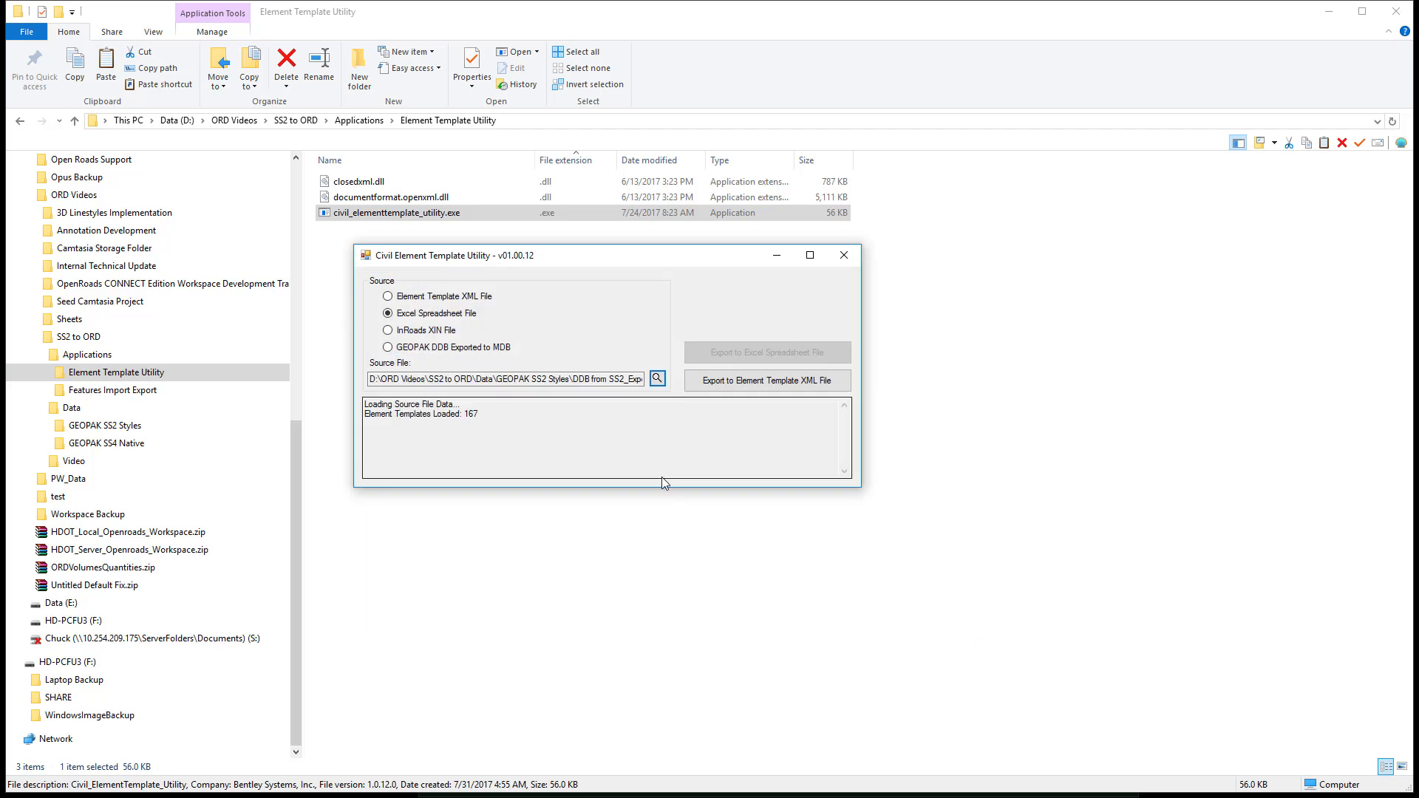
Export the templates to an element template XML file named Element Templates for ORD.xml and close the utility
{"action": "left_click", "coordinate": [773, 381]}
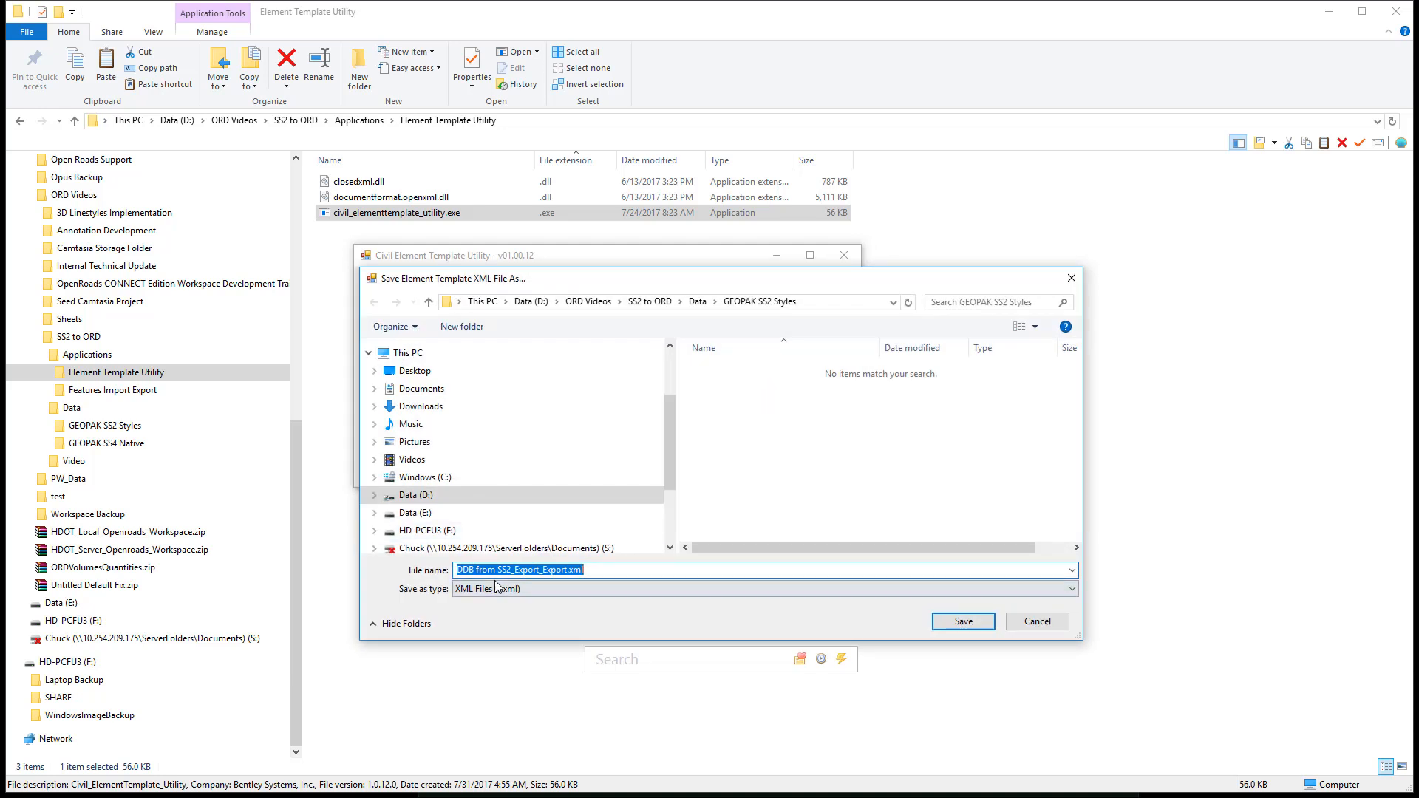
{"action": "left_click", "coordinate": [566, 571]}
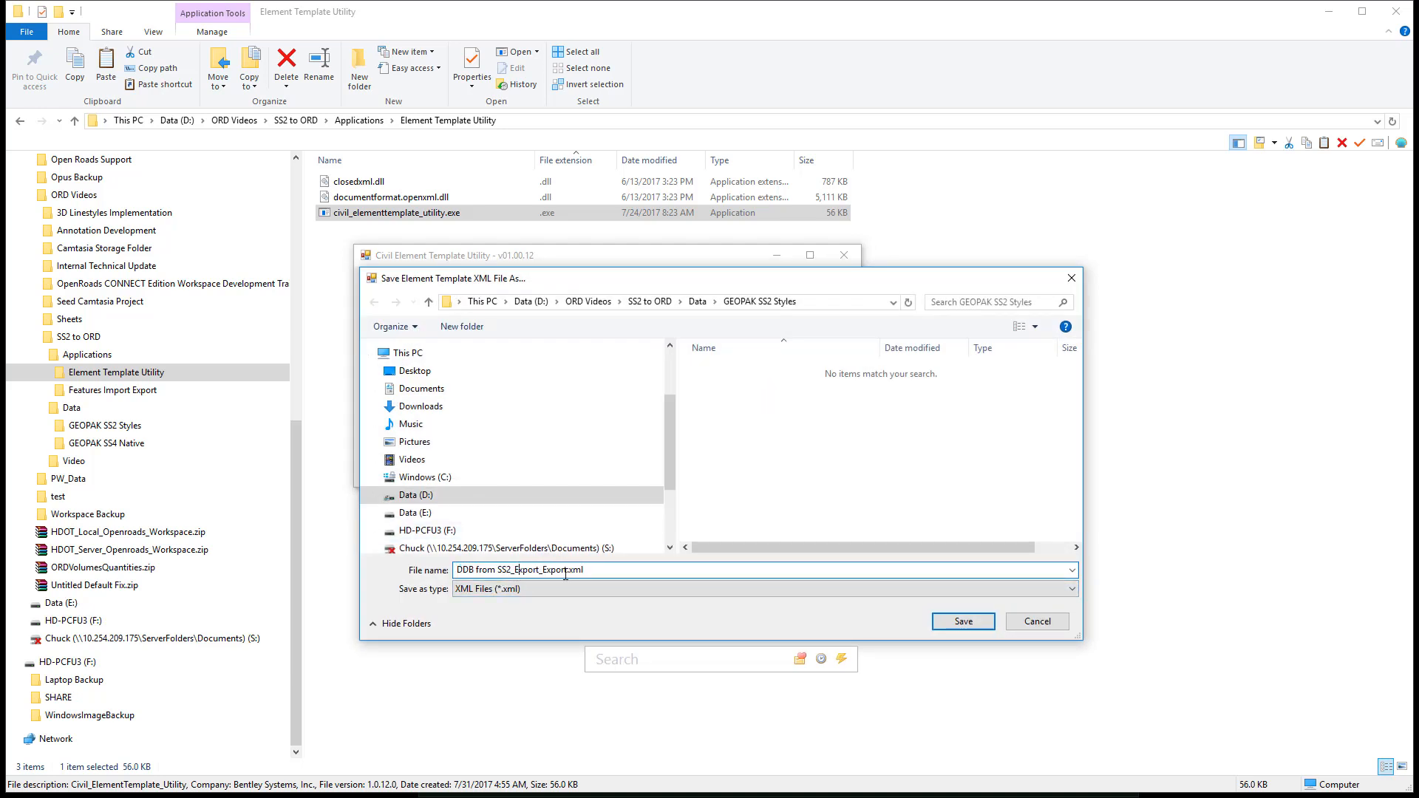
{"action": "key", "text": "Home"}
{"action": "key", "text": "shift+Right"}
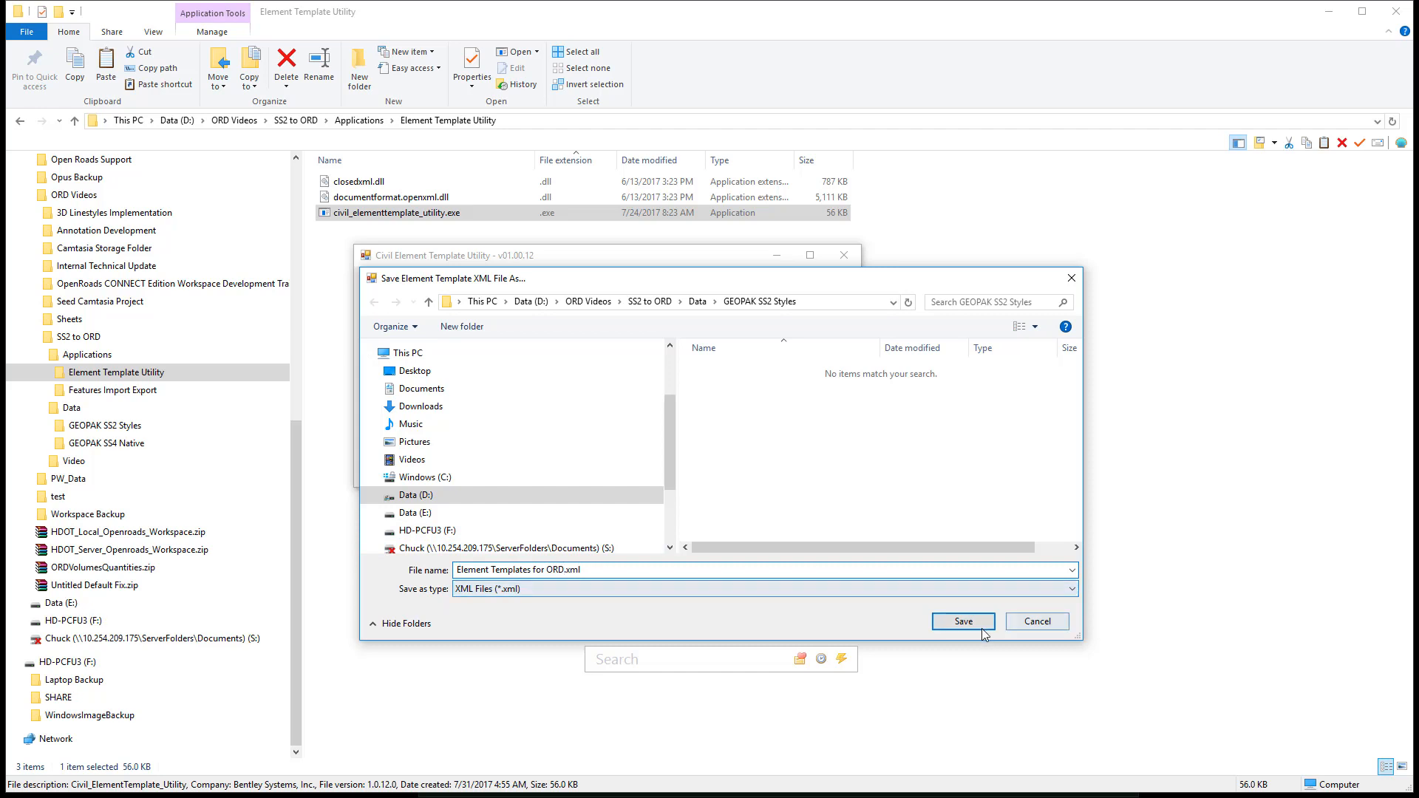
{"action": "left_click", "coordinate": [980, 629]}
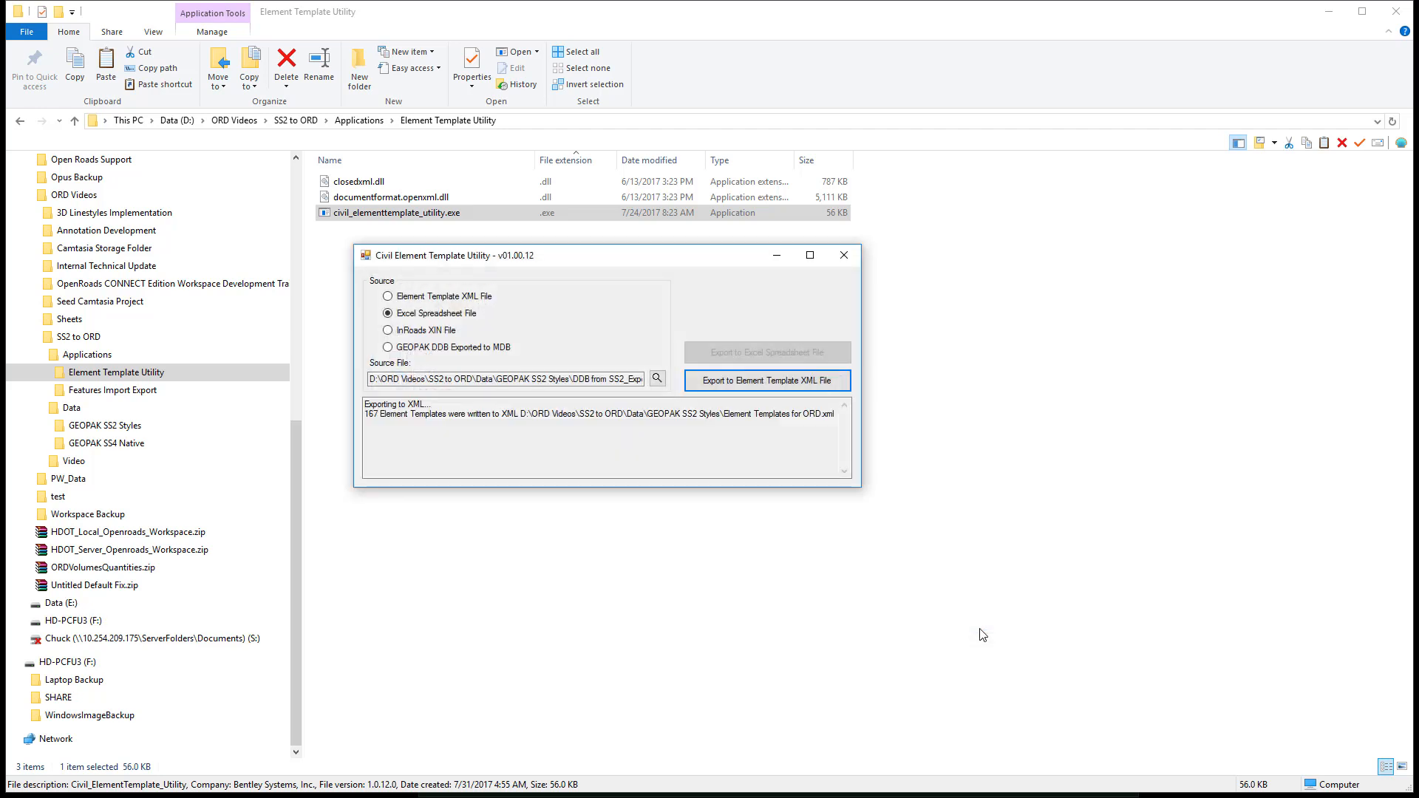
{"action": "left_click", "coordinate": [844, 256]}
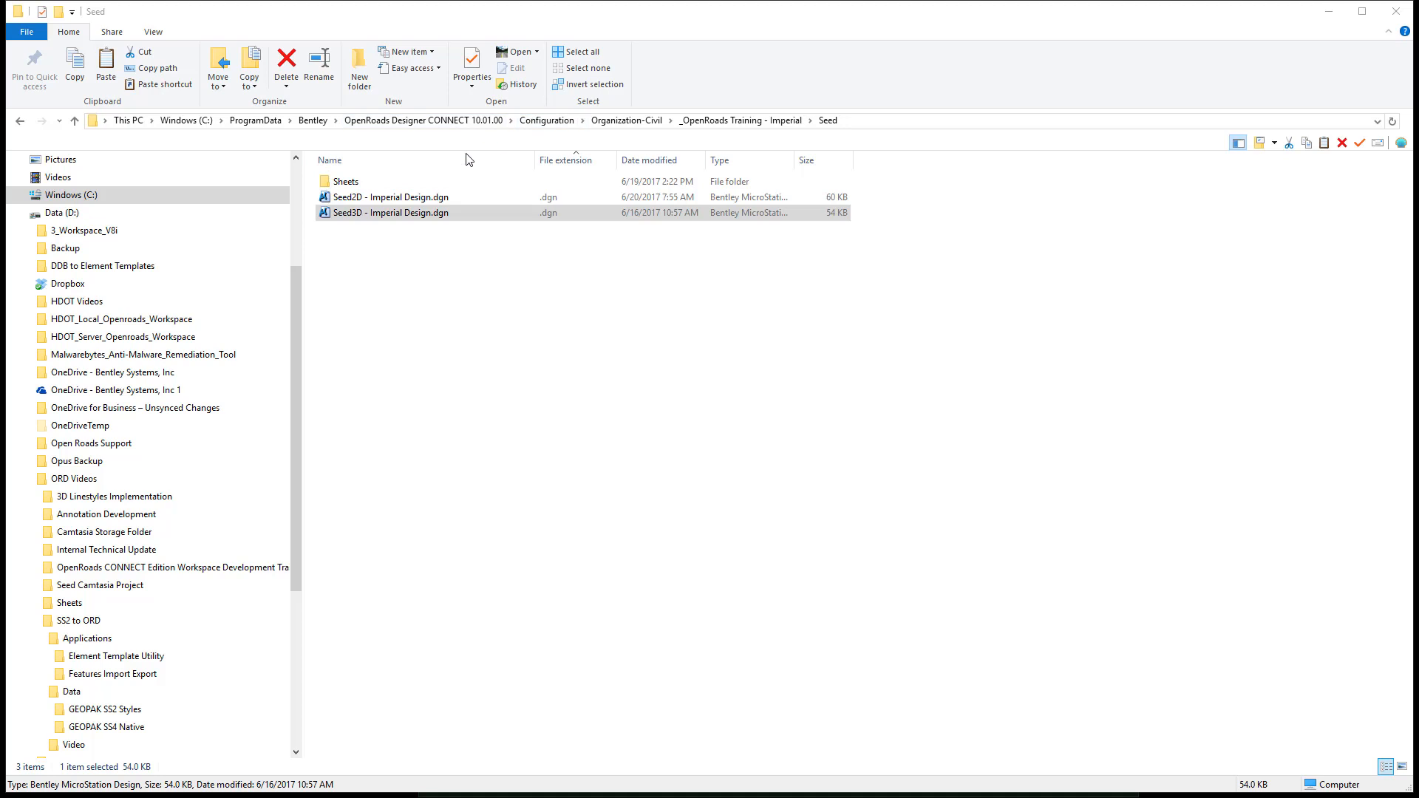
Copy Seed3D - Imperial Design.dgn from the OpenRoads Training - Imperial Seed folder into the GEOPAK SS2 Styles folder
{"action": "left_click", "coordinate": [400, 214]}
{"action": "right_click", "coordinate": [406, 215]}
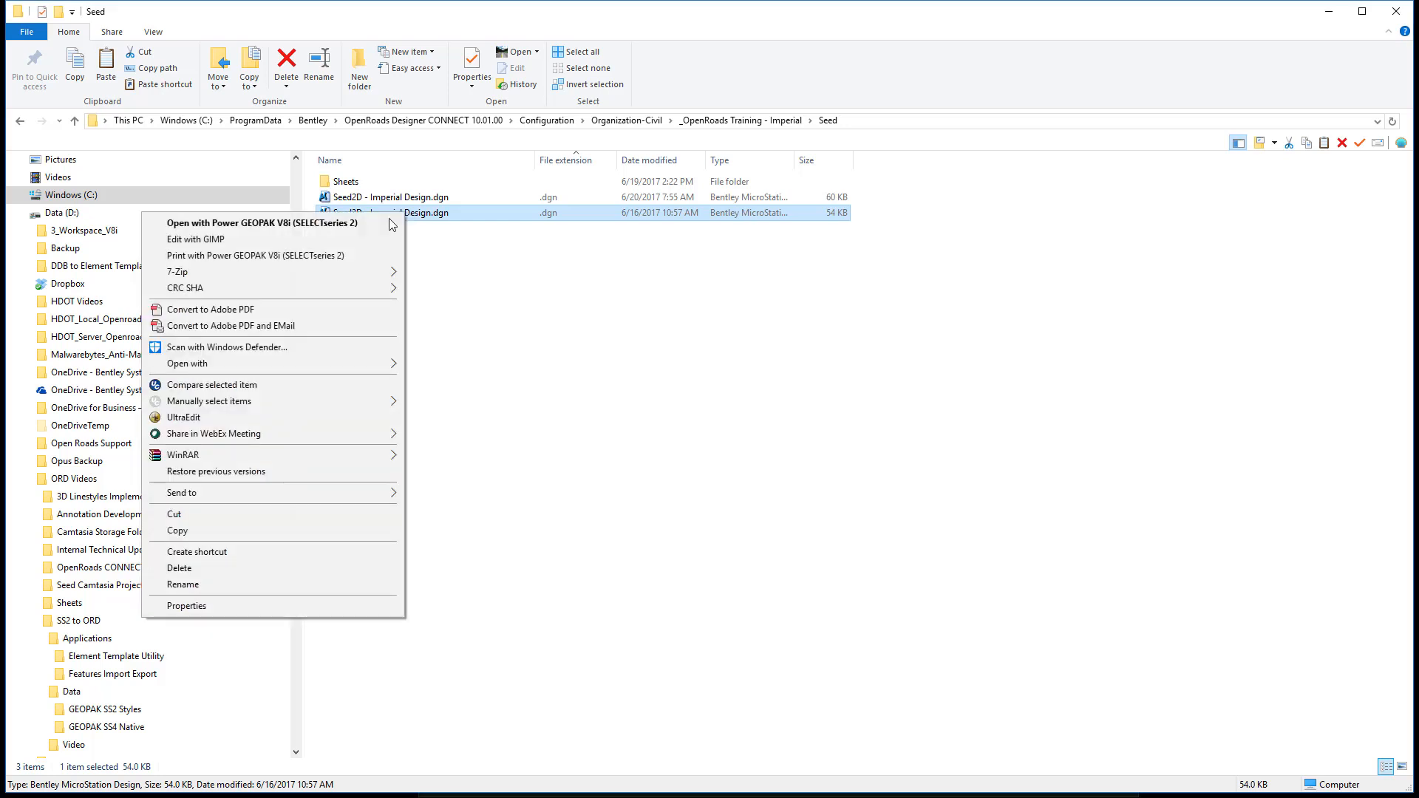
{"action": "left_click", "coordinate": [198, 532]}
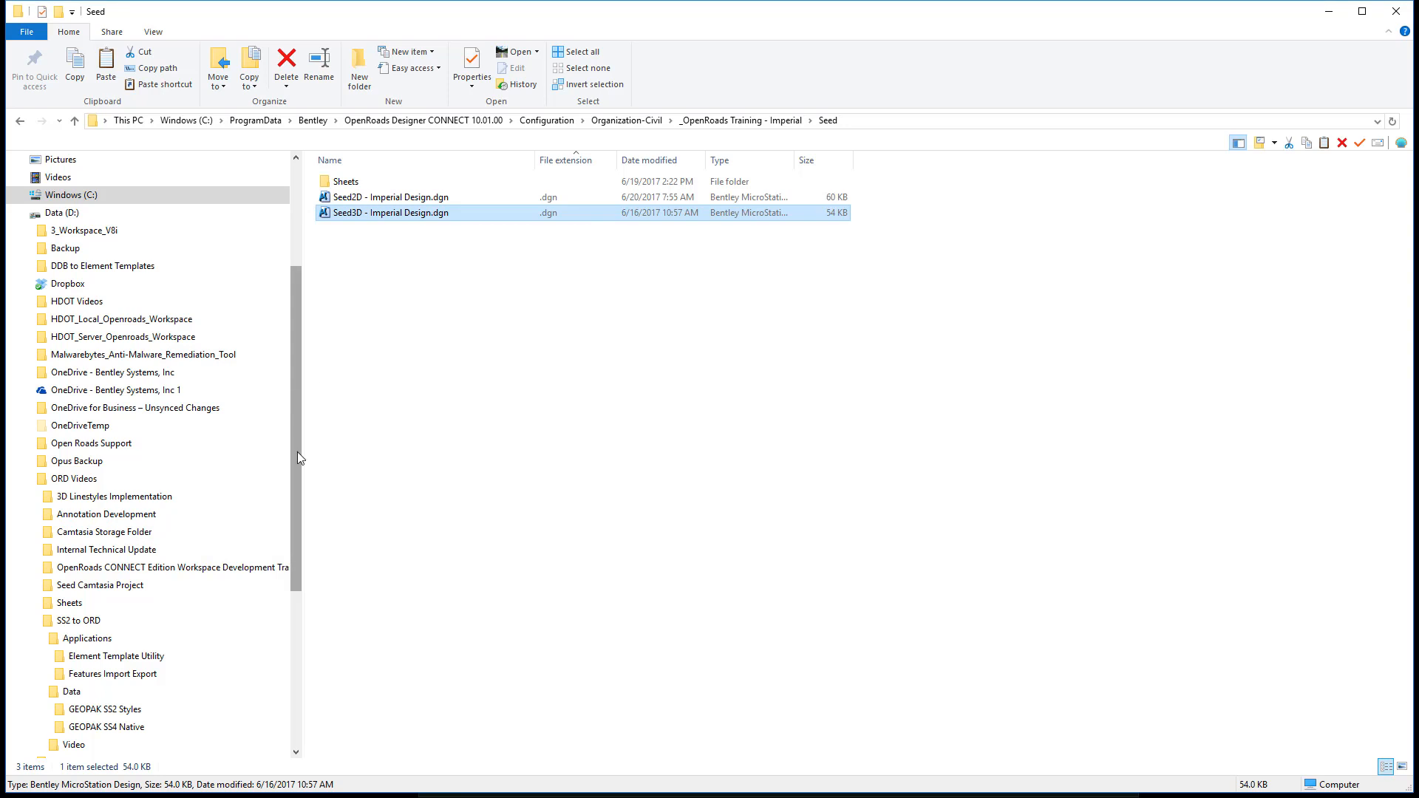
{"action": "left_click_drag", "start_coordinate": [297, 451], "coordinate": [305, 573]}
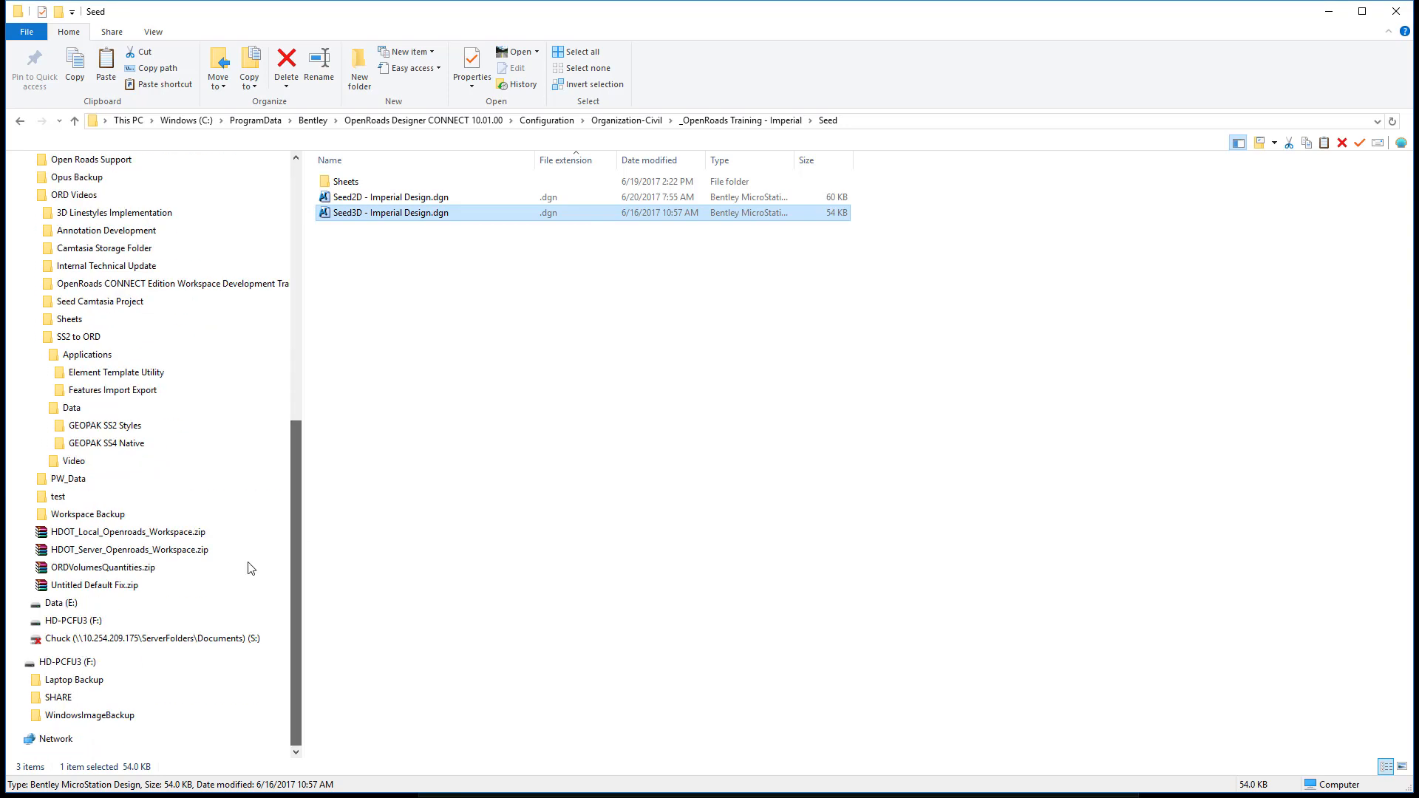
{"action": "left_click", "coordinate": [124, 425]}
{"action": "right_click", "coordinate": [370, 350]}
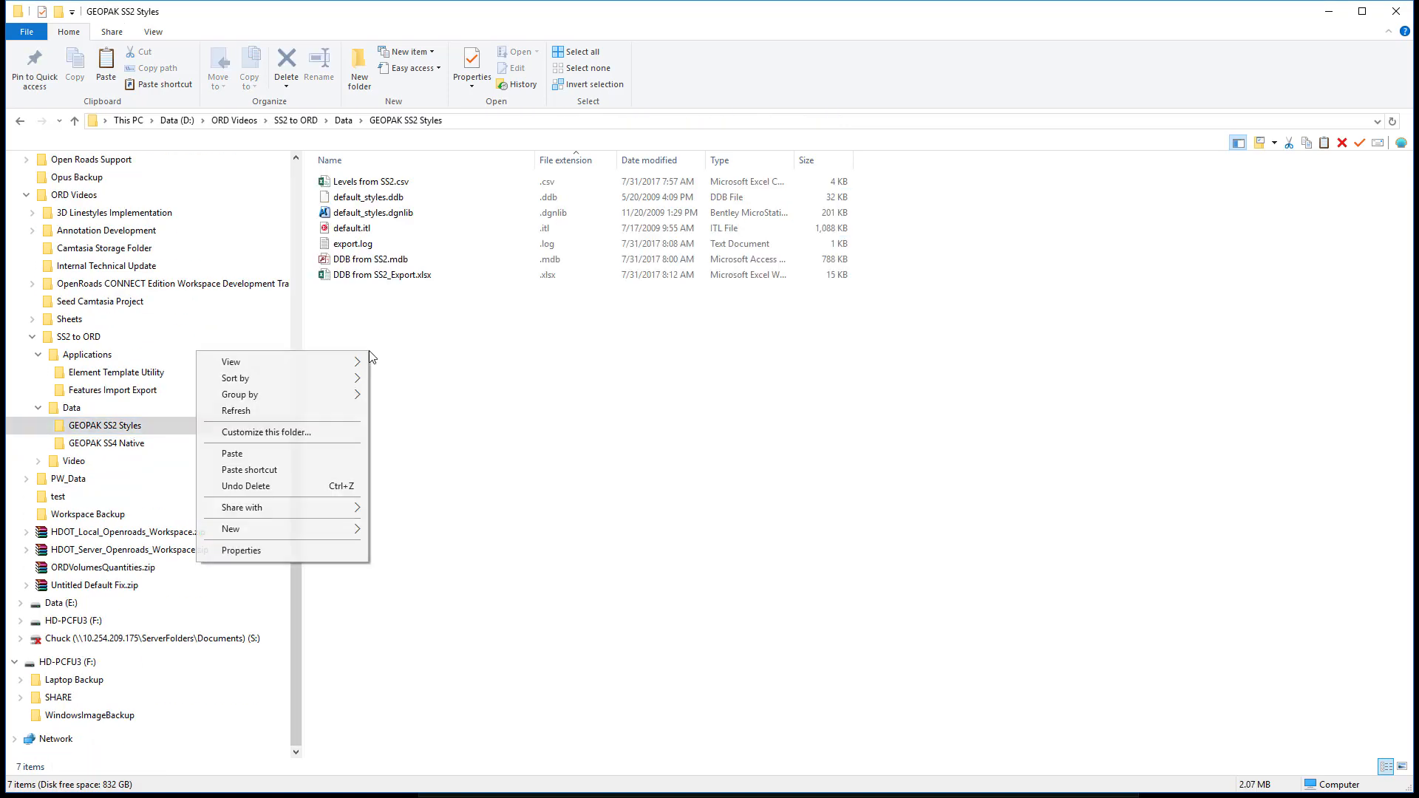
{"action": "left_click", "coordinate": [313, 453]}
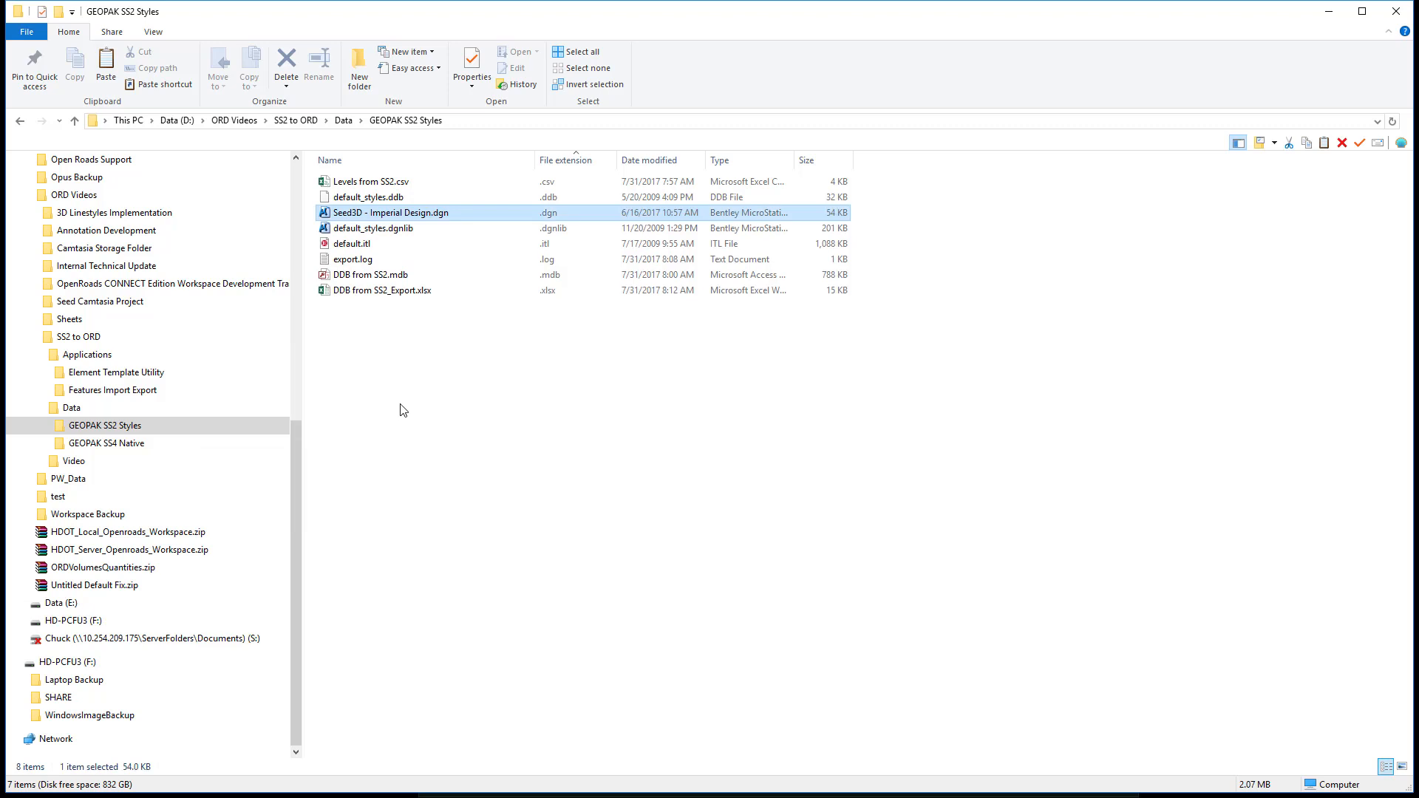
Rename Seed3D - Imperial Design.dgn as ORD_Features.dgnlib, accepting the file extension change
{"action": "right_click", "coordinate": [408, 215]}
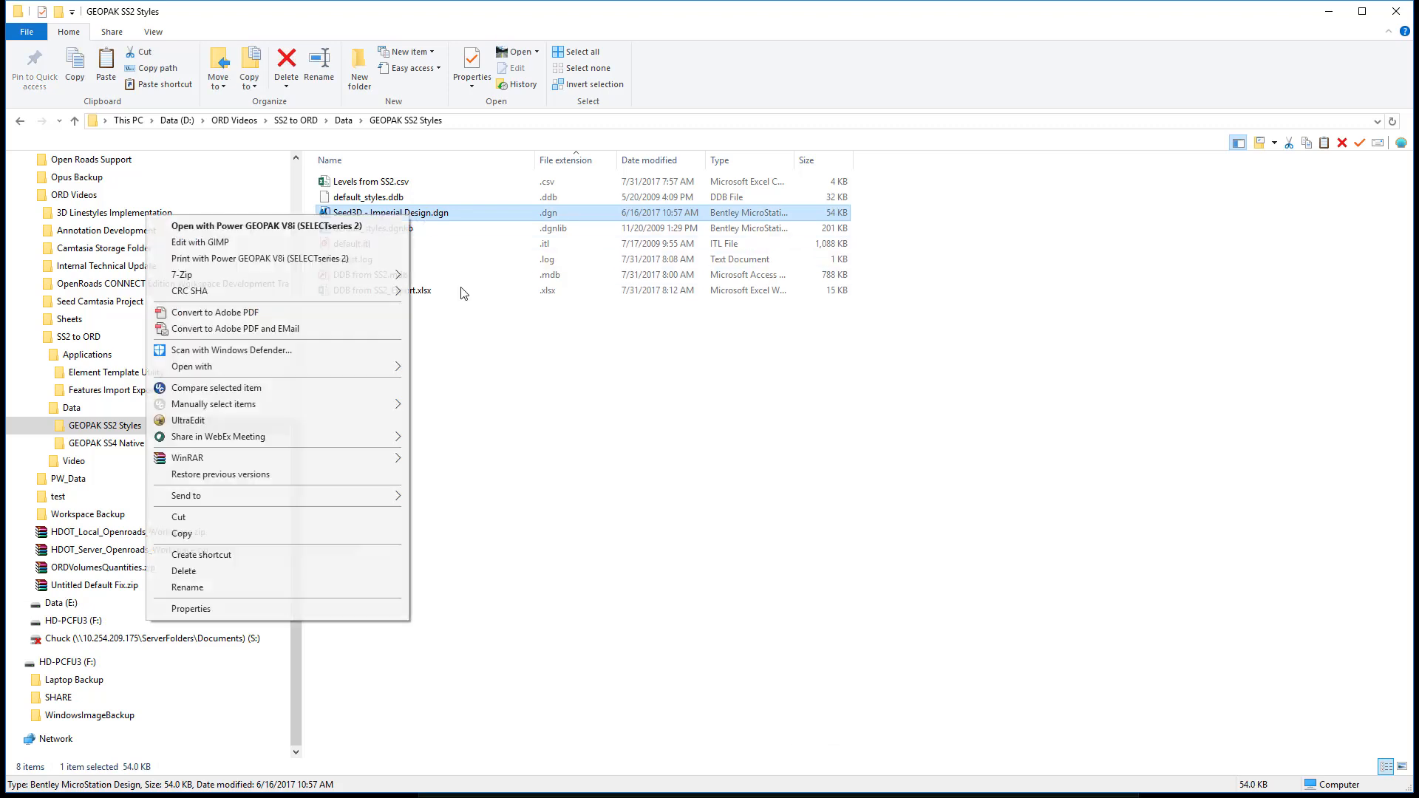
{"action": "left_click", "coordinate": [254, 588]}
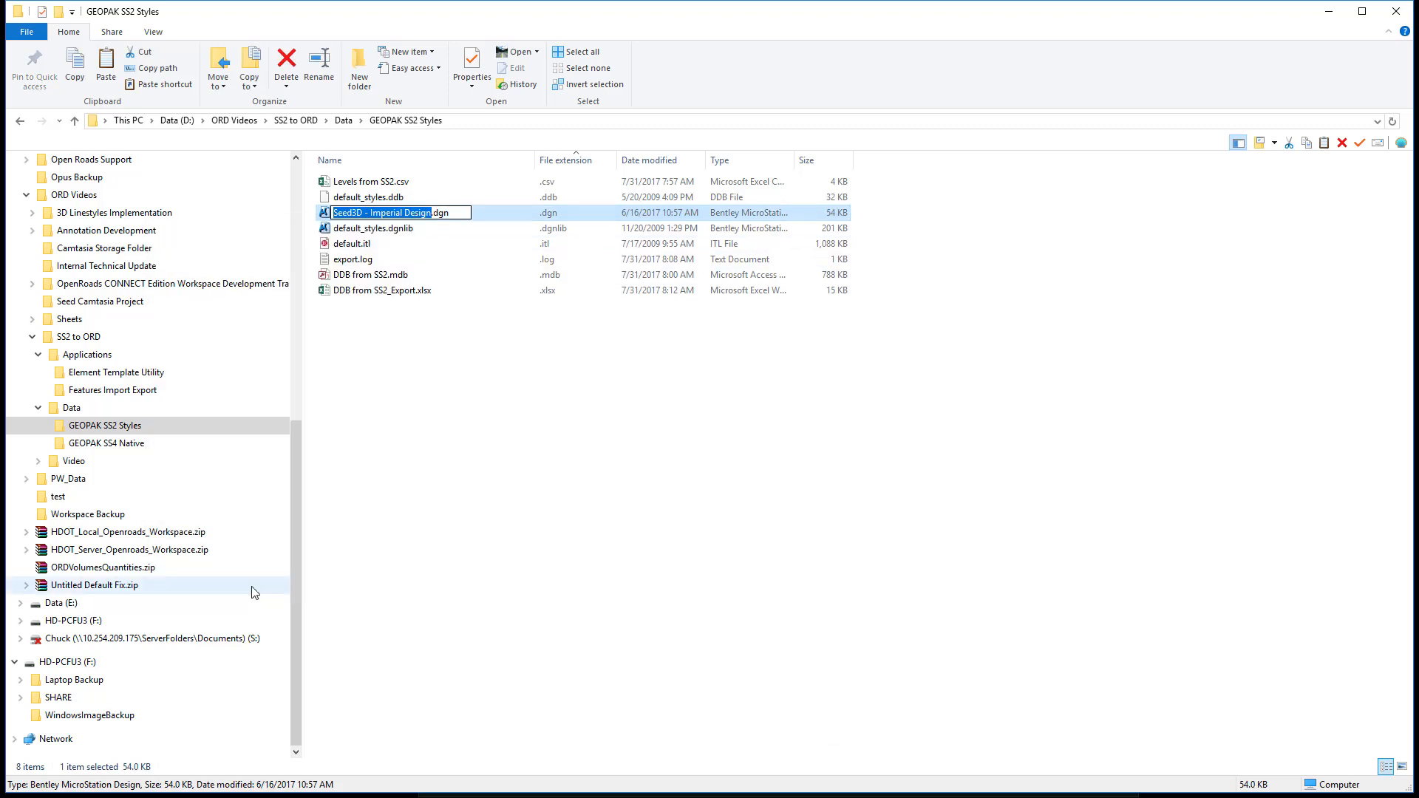
{"action": "type", "text": "ORD"}
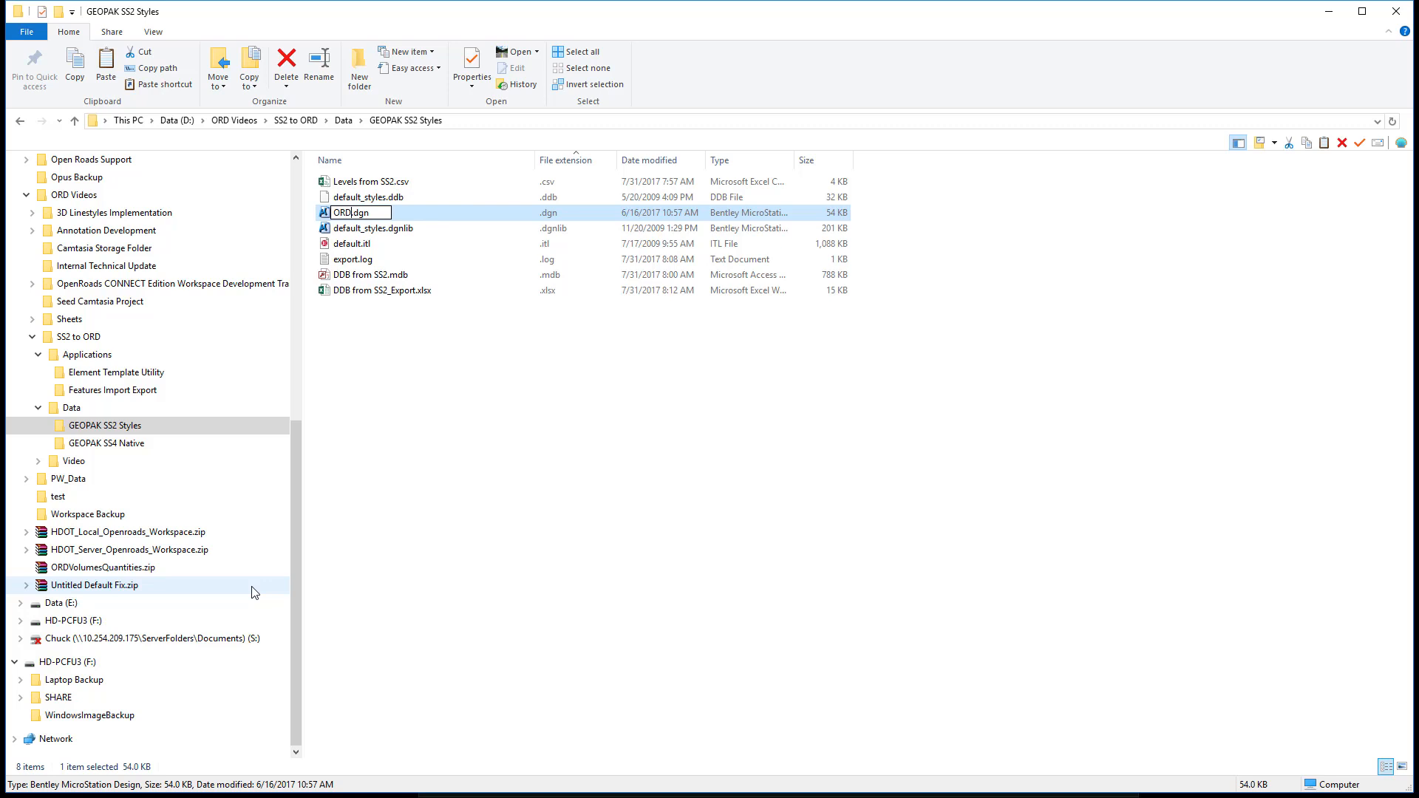
{"action": "type", "text": "_Features.dgnlib"}
{"action": "key", "text": "Return"}
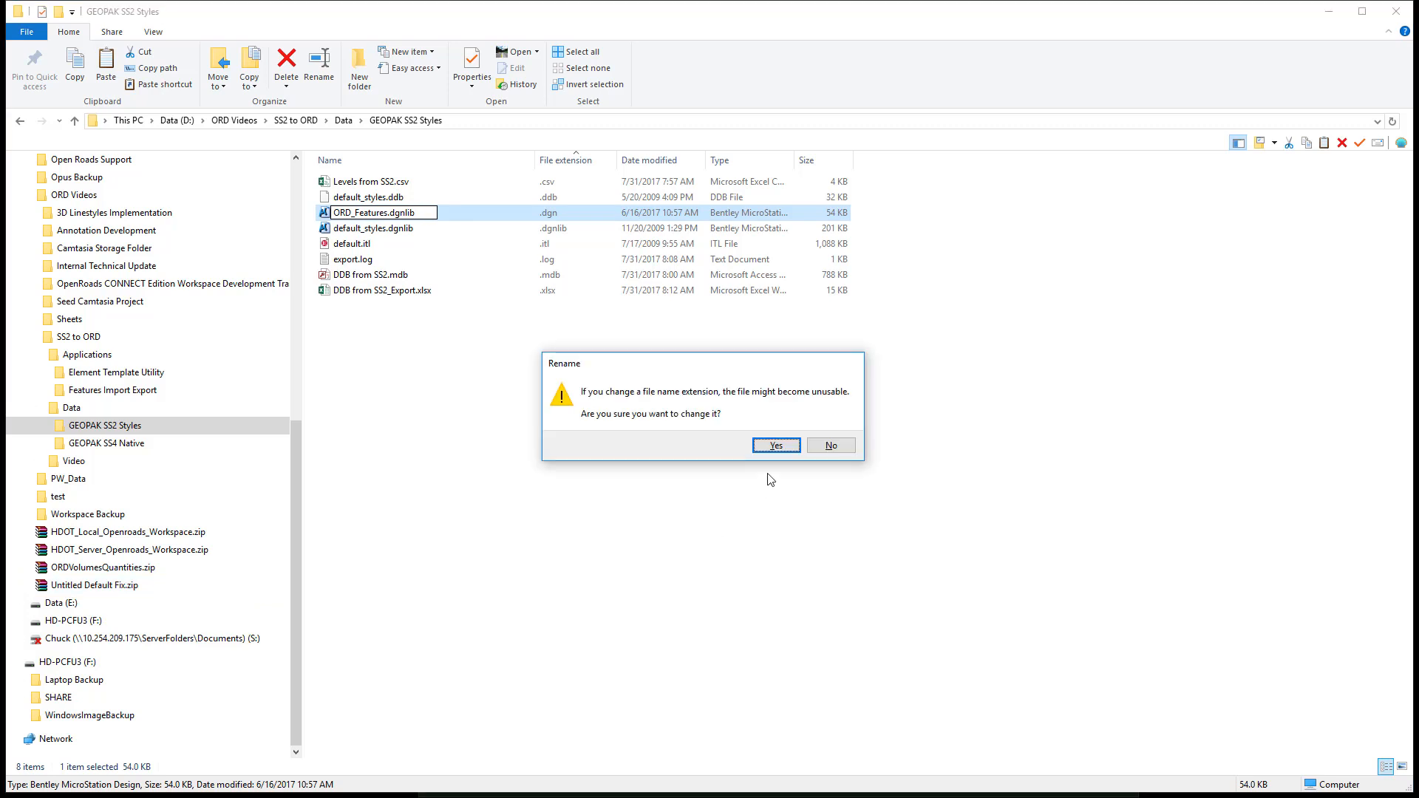
{"action": "left_click", "coordinate": [776, 445]}
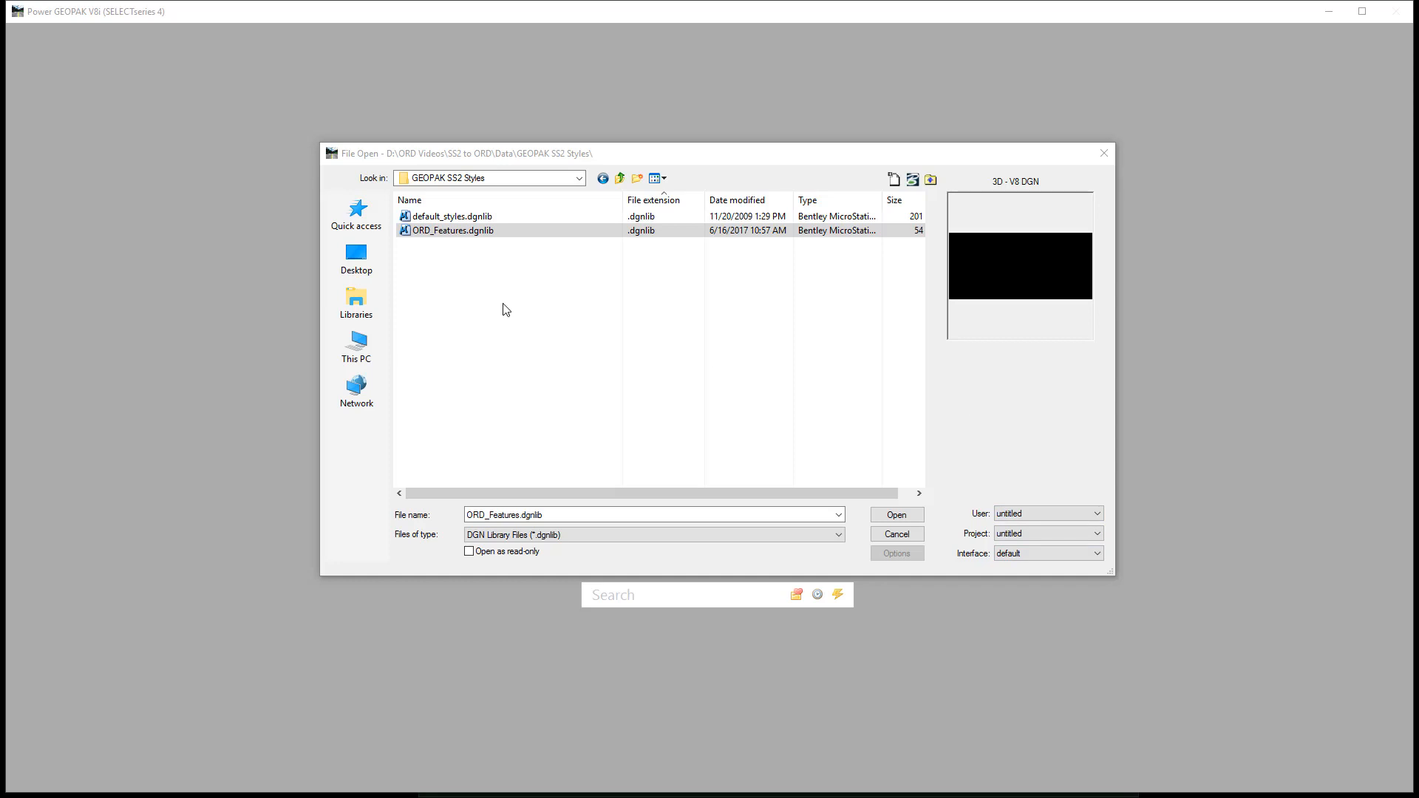
Switch to Power GEOPAK, open ORD_Features.dgnlib from the GEOPAK SS2 Styles folder and bring up the Level Manager
{"action": "left_click", "coordinate": [897, 515]}
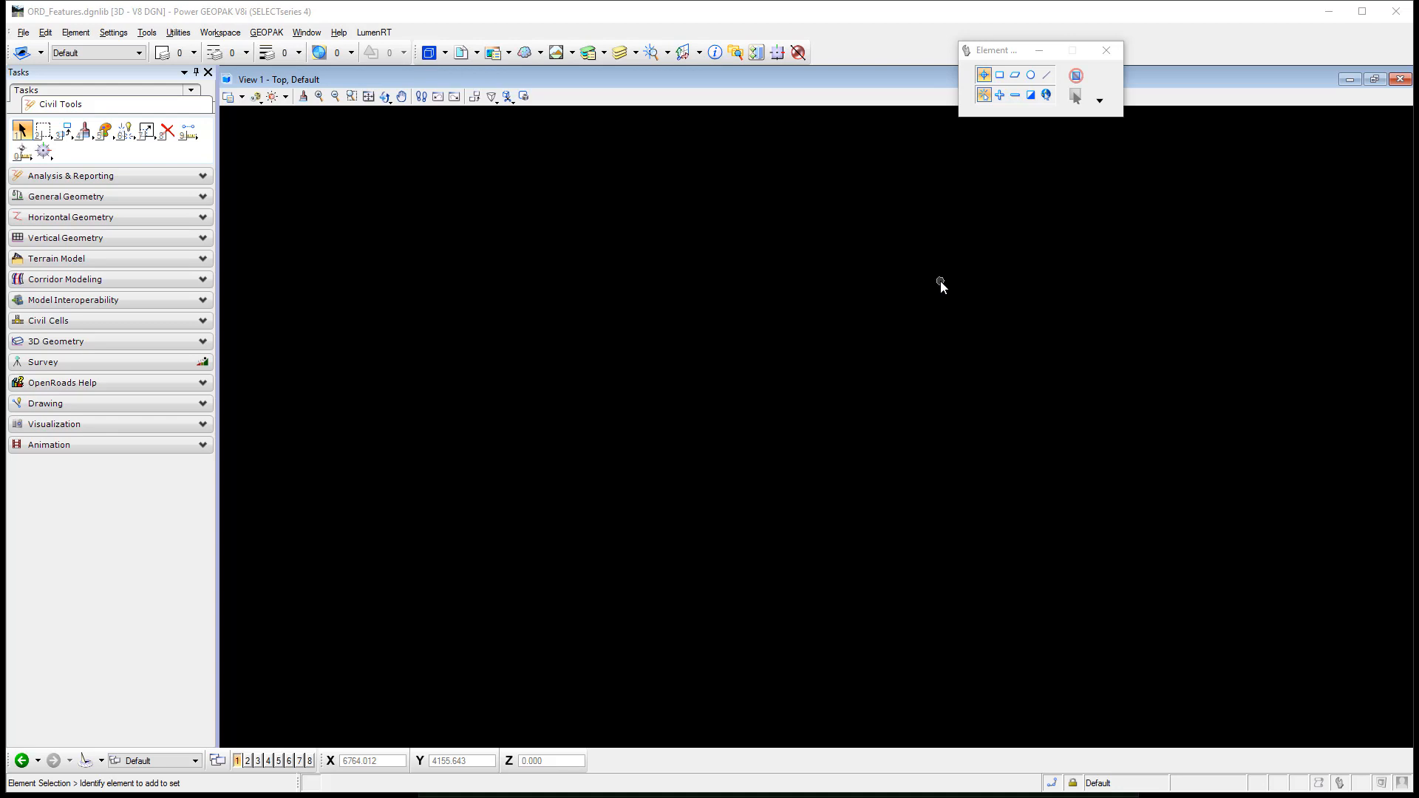
{"action": "left_click", "coordinate": [591, 53]}
{"action": "left_click_drag", "start_coordinate": [1081, 269], "coordinate": [604, 158]}
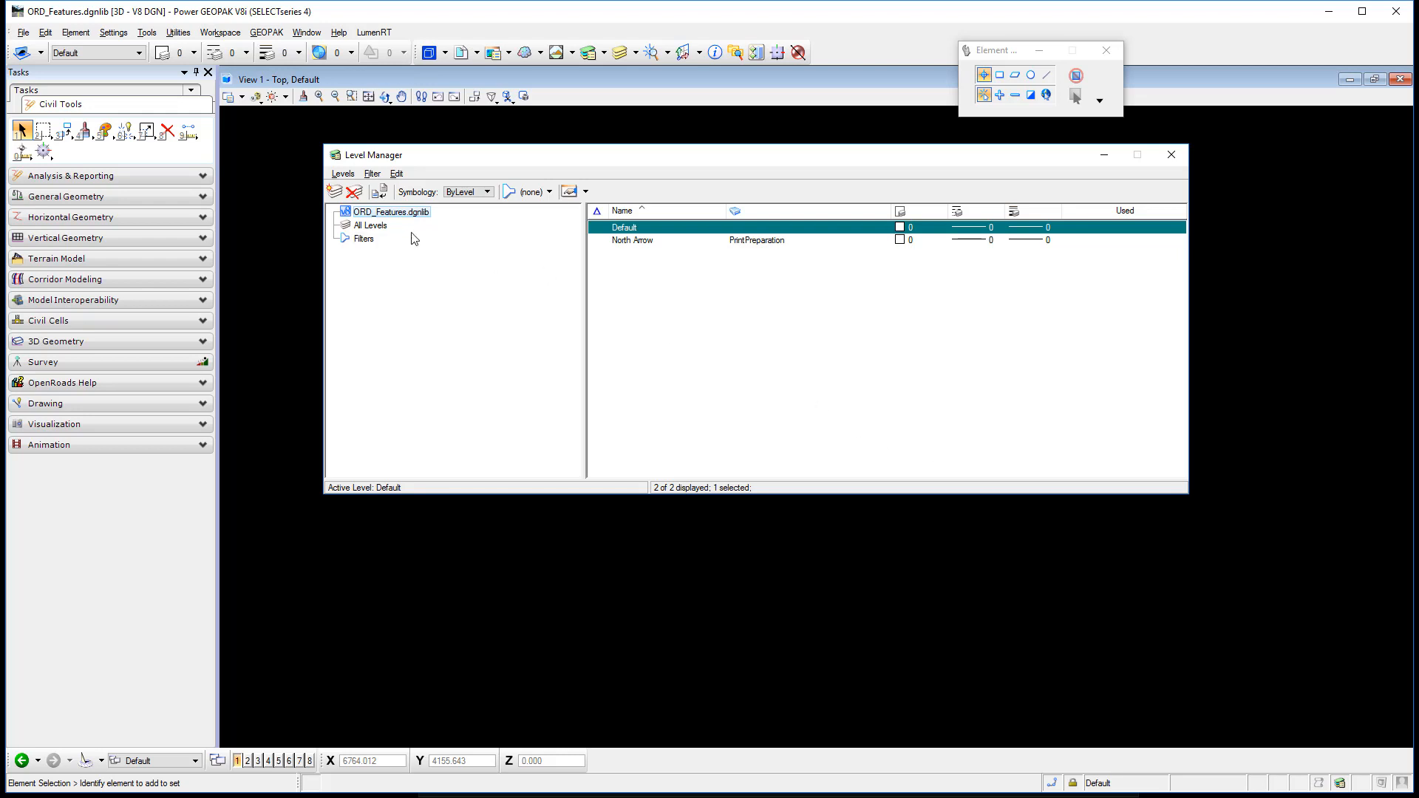
Import all levels from Levels from SS2.csv into ORD_Features.dgnlib and close the Level Manager
{"action": "left_click", "coordinate": [343, 175]}
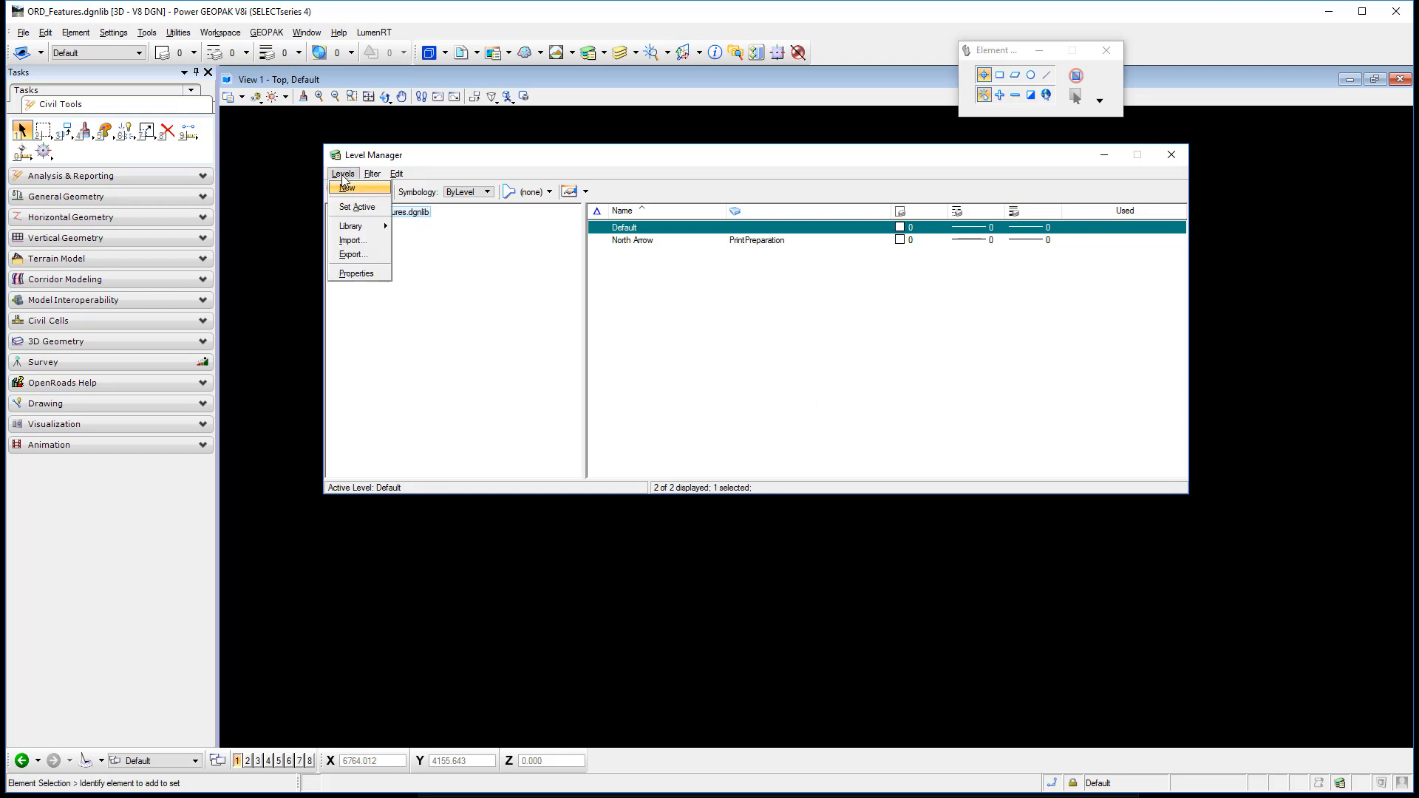
{"action": "left_click", "coordinate": [352, 240]}
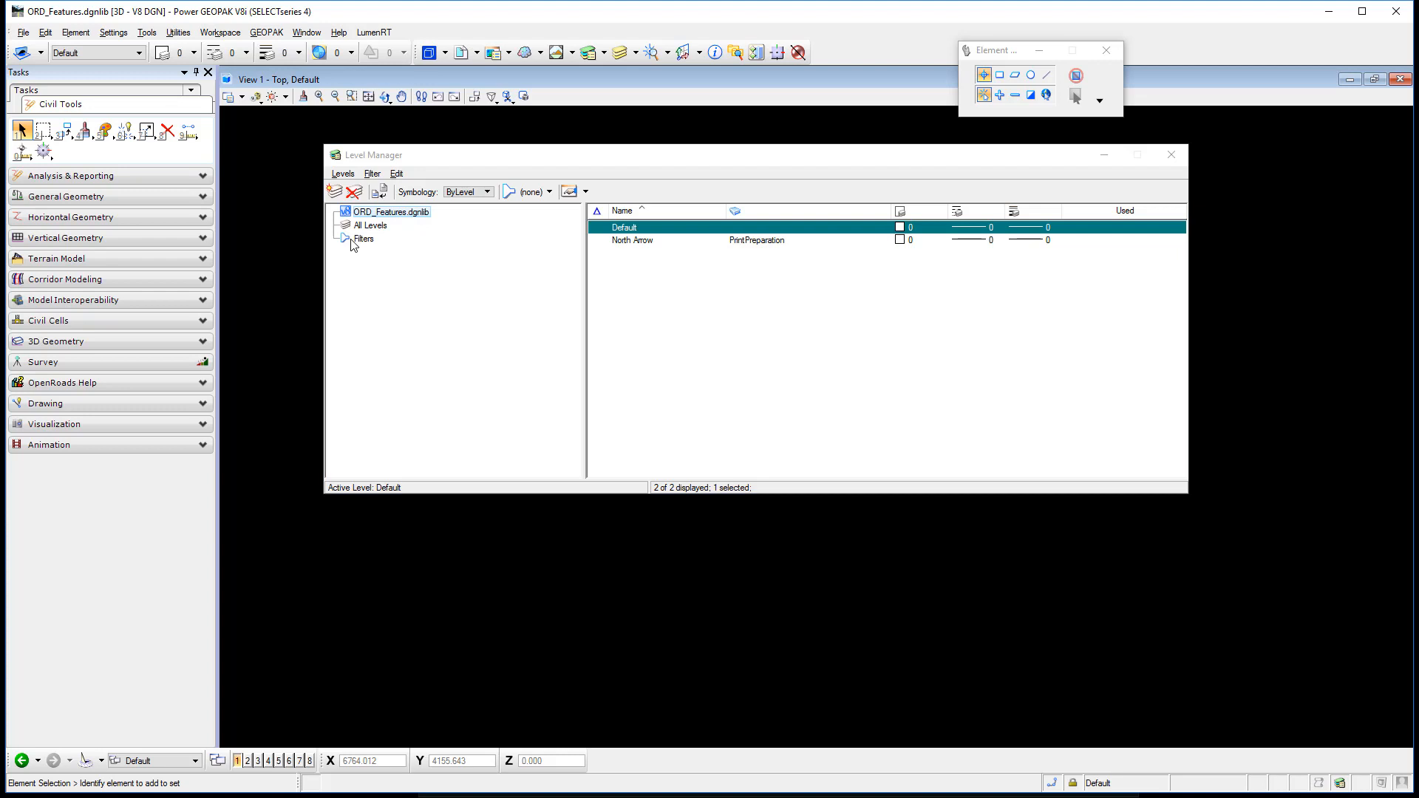
{"action": "left_click", "coordinate": [450, 216]}
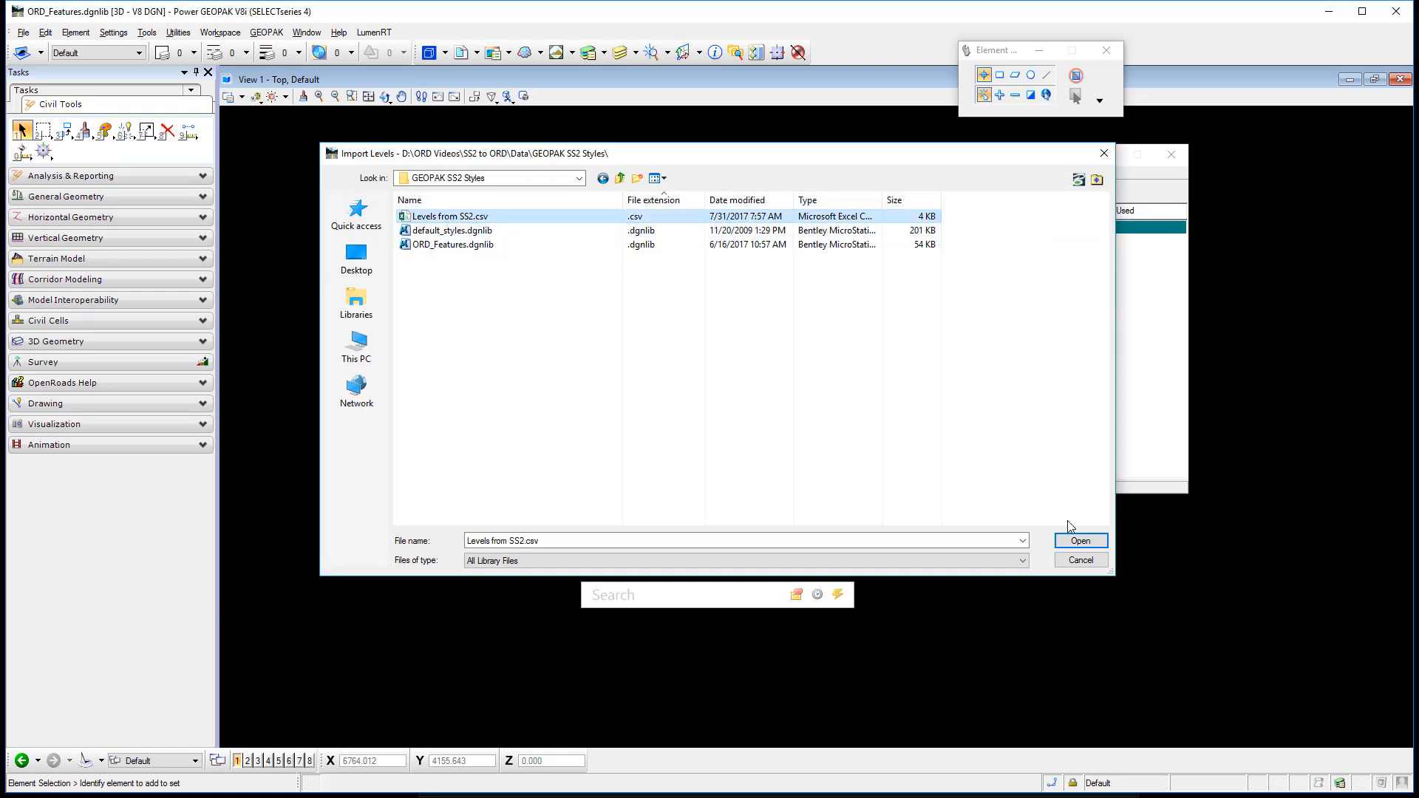
{"action": "left_click", "coordinate": [1081, 542]}
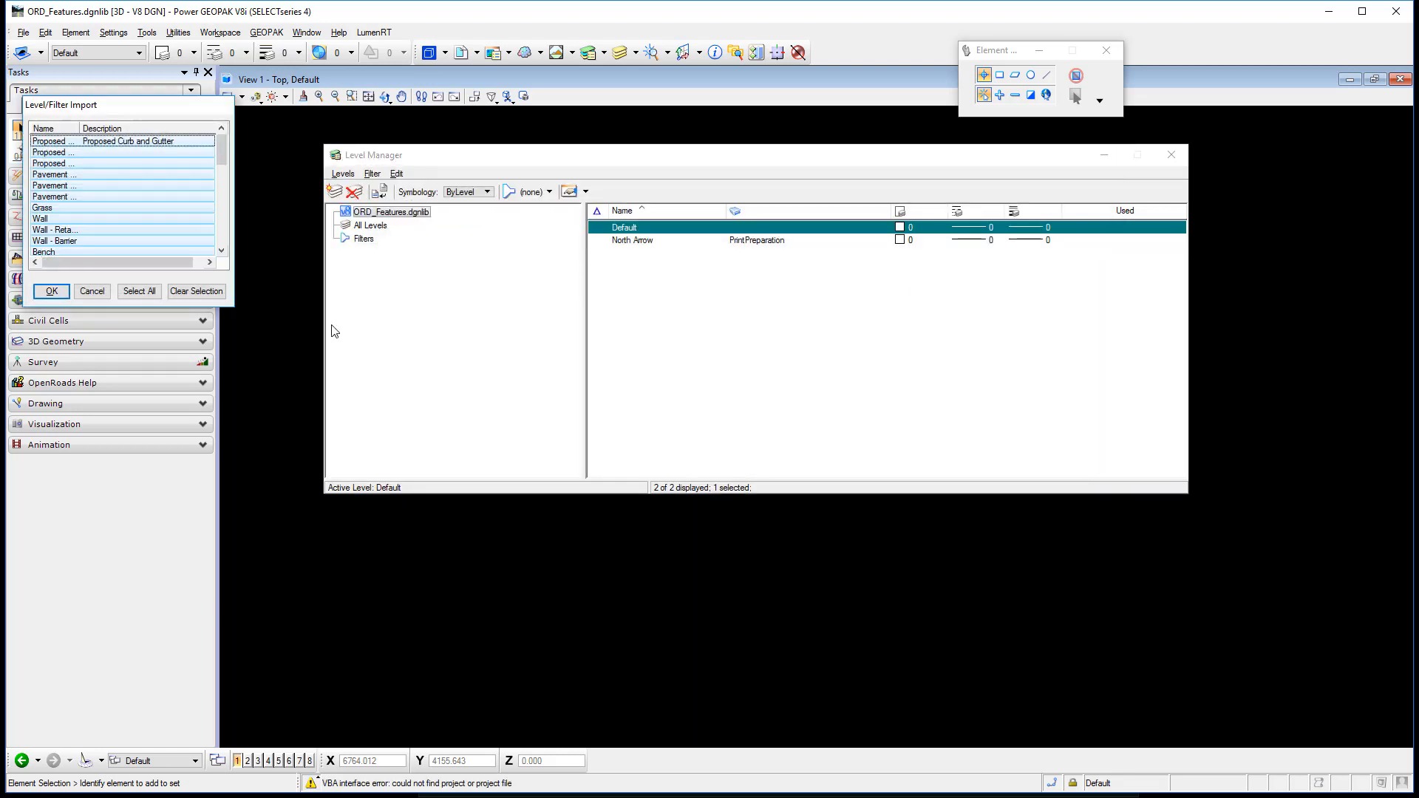
{"action": "left_click", "coordinate": [52, 291]}
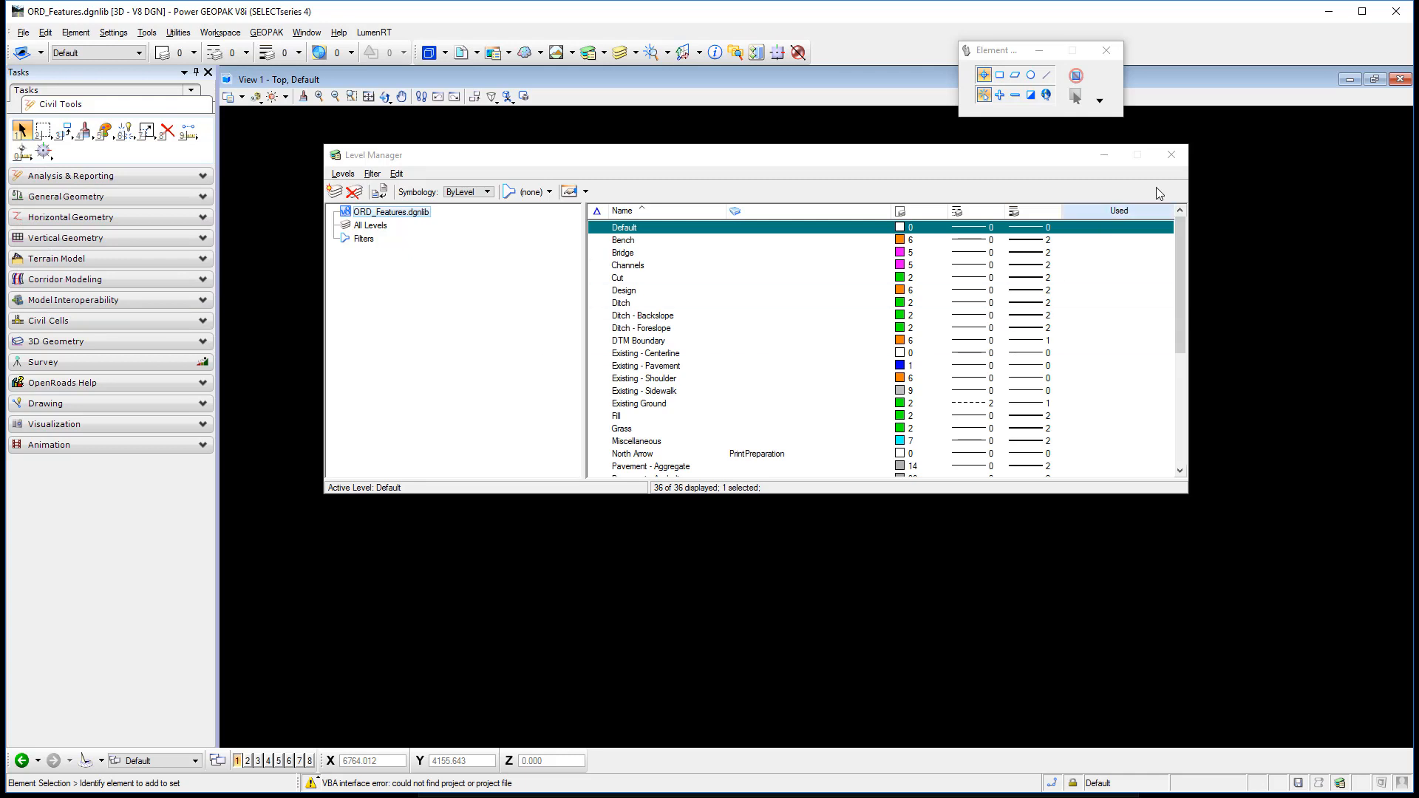
{"action": "left_click", "coordinate": [1172, 155]}
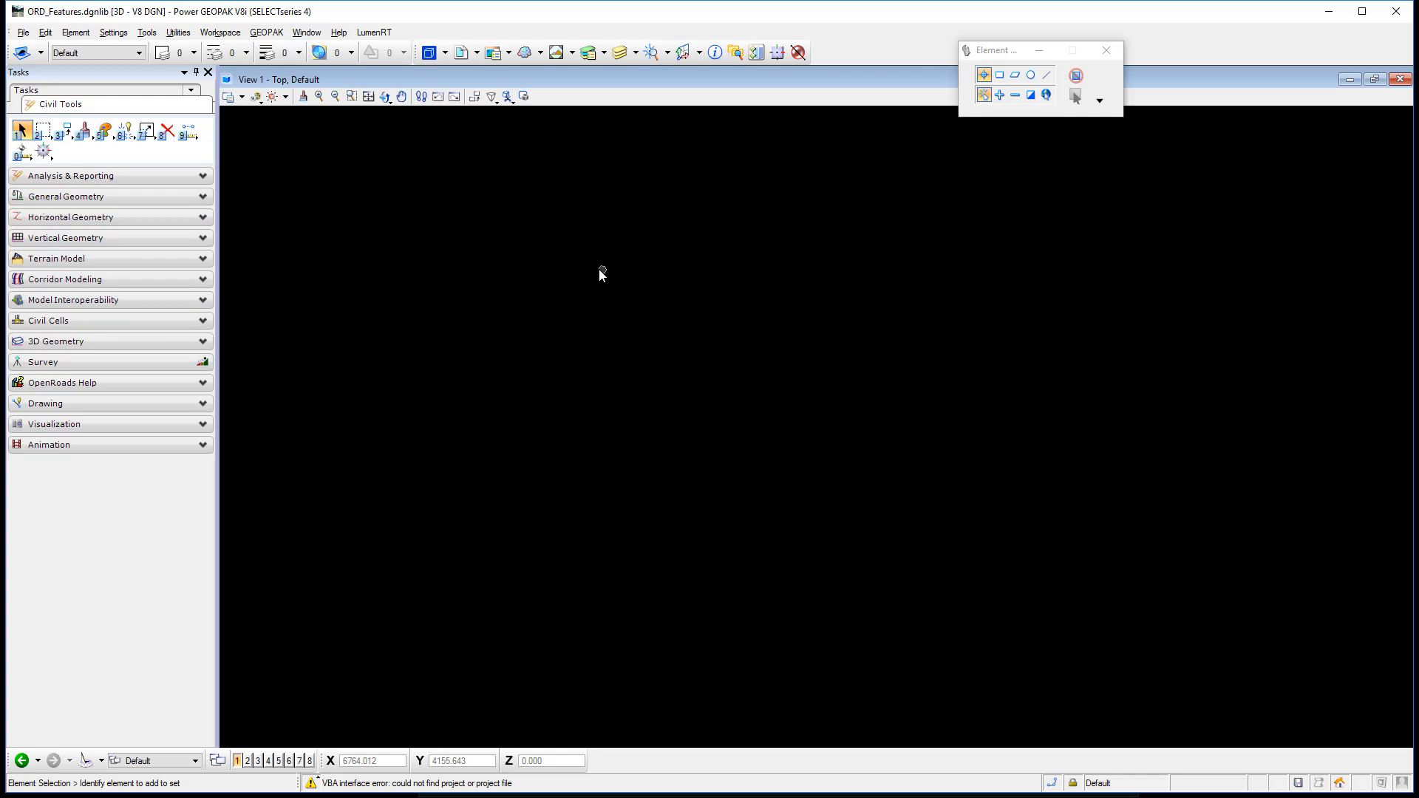
Import the Element Templates data from Element Templates for ORD.xml into the Element Templates of ORD_Features.dgnlib
{"action": "left_click", "coordinate": [76, 33]}
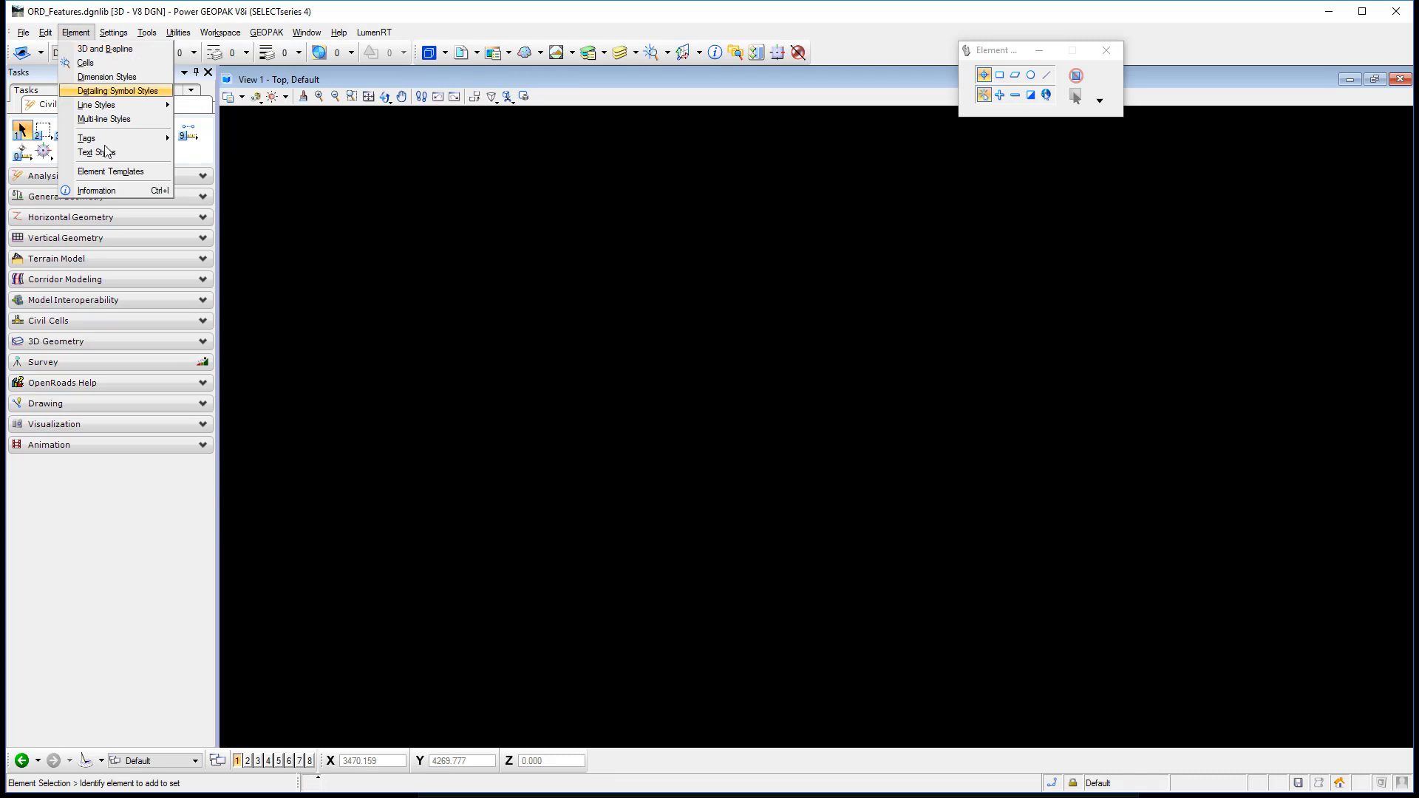
{"action": "left_click", "coordinate": [110, 171]}
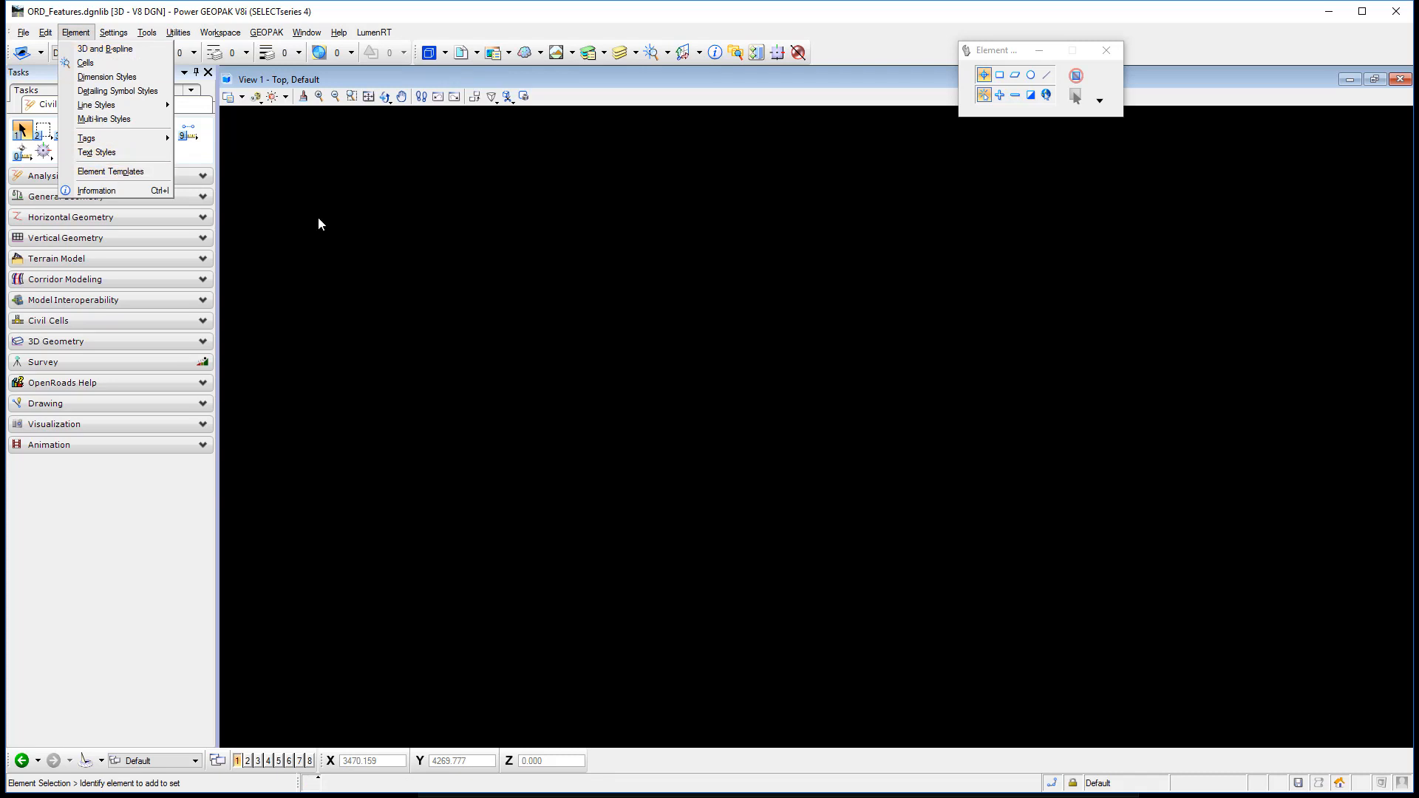
{"action": "left_click_drag", "start_coordinate": [1143, 274], "coordinate": [729, 151]}
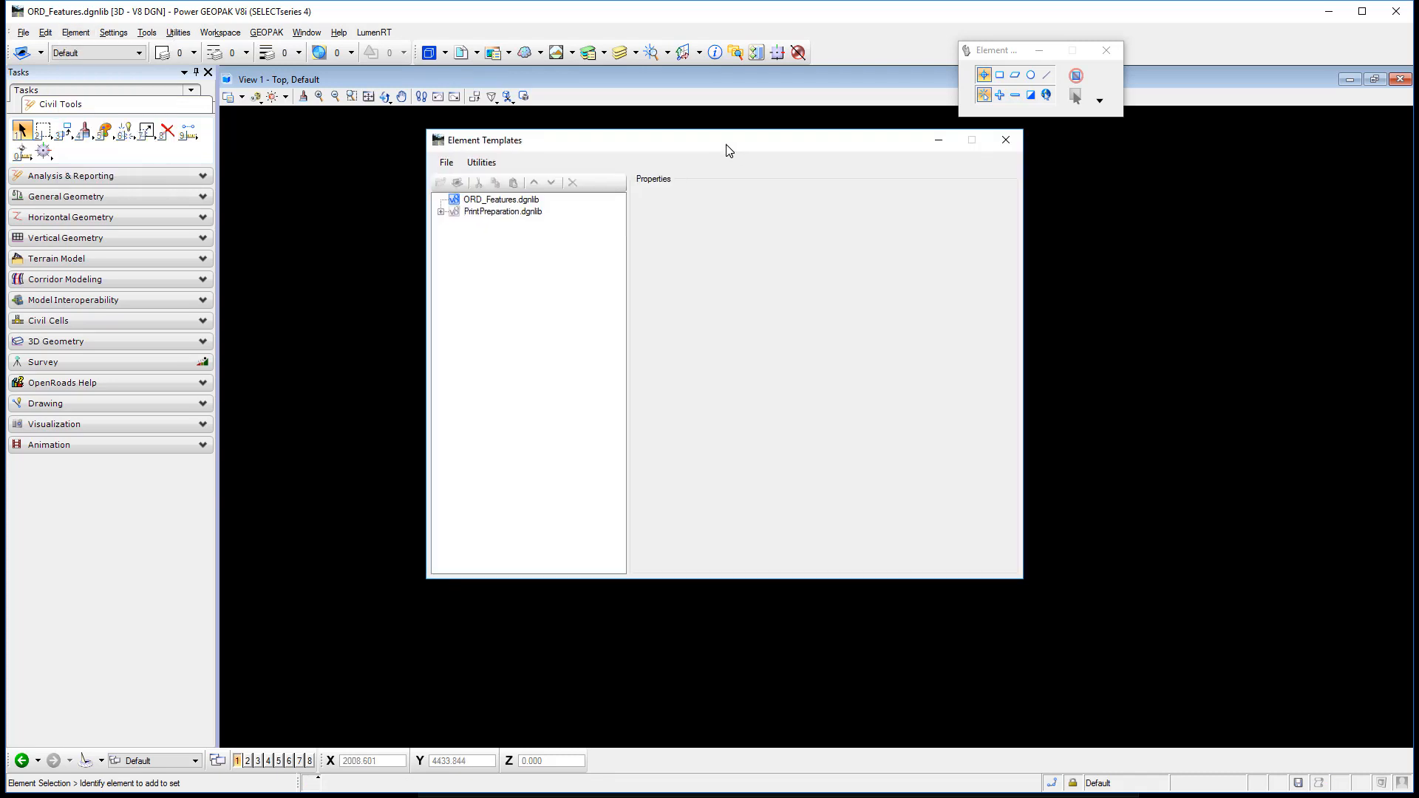
{"action": "left_click", "coordinate": [447, 163]}
{"action": "mouse_move", "coordinate": [944, 183]}
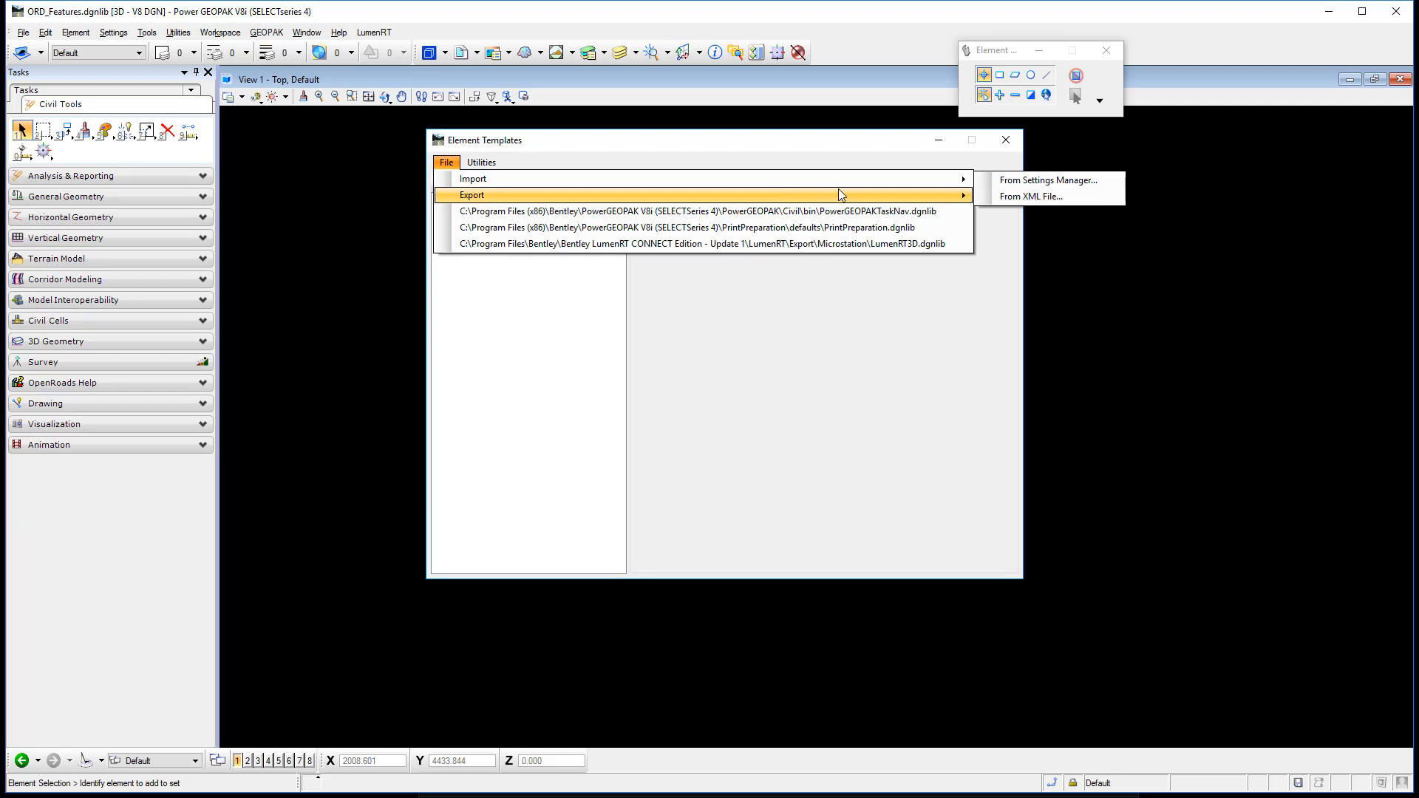
{"action": "left_click", "coordinate": [1015, 196]}
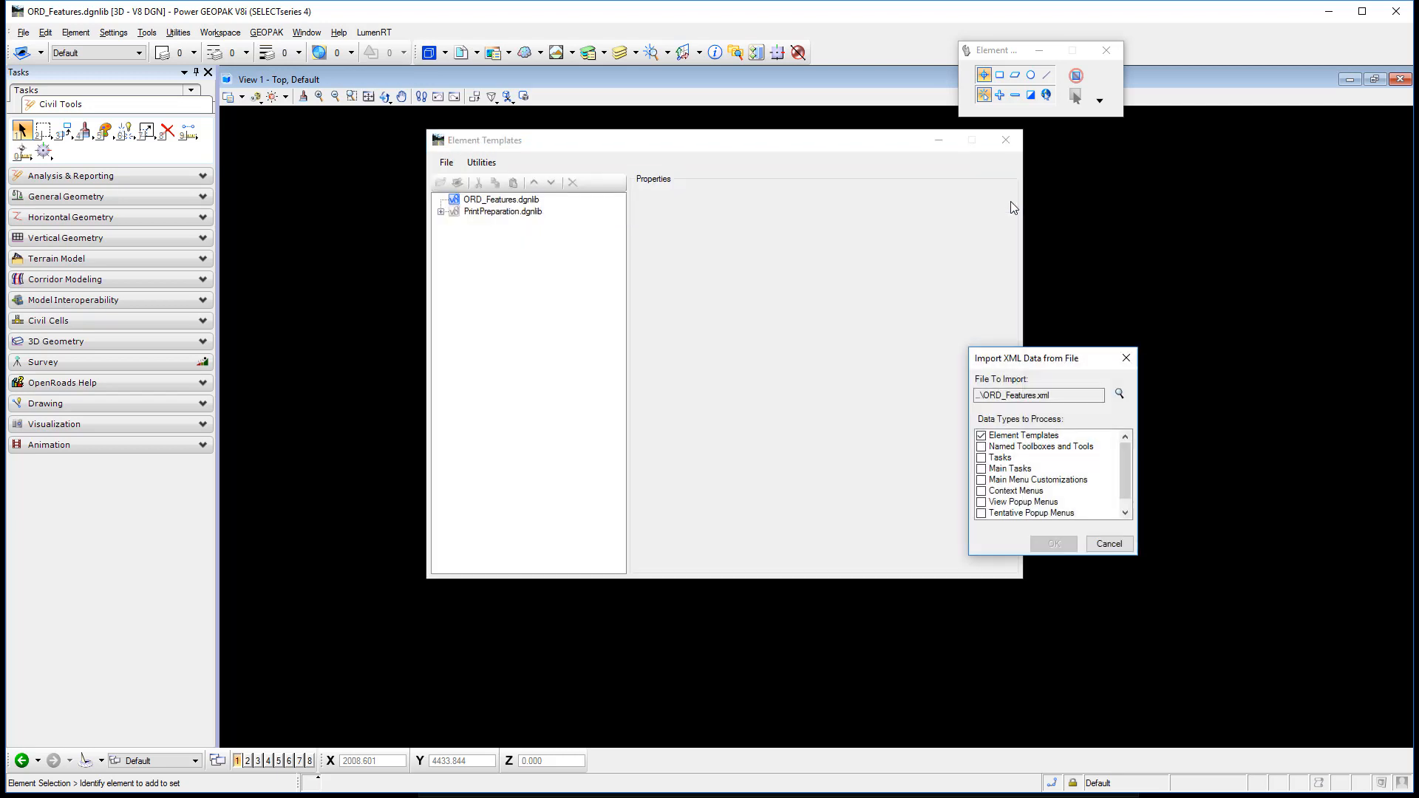
{"action": "left_click", "coordinate": [998, 261]}
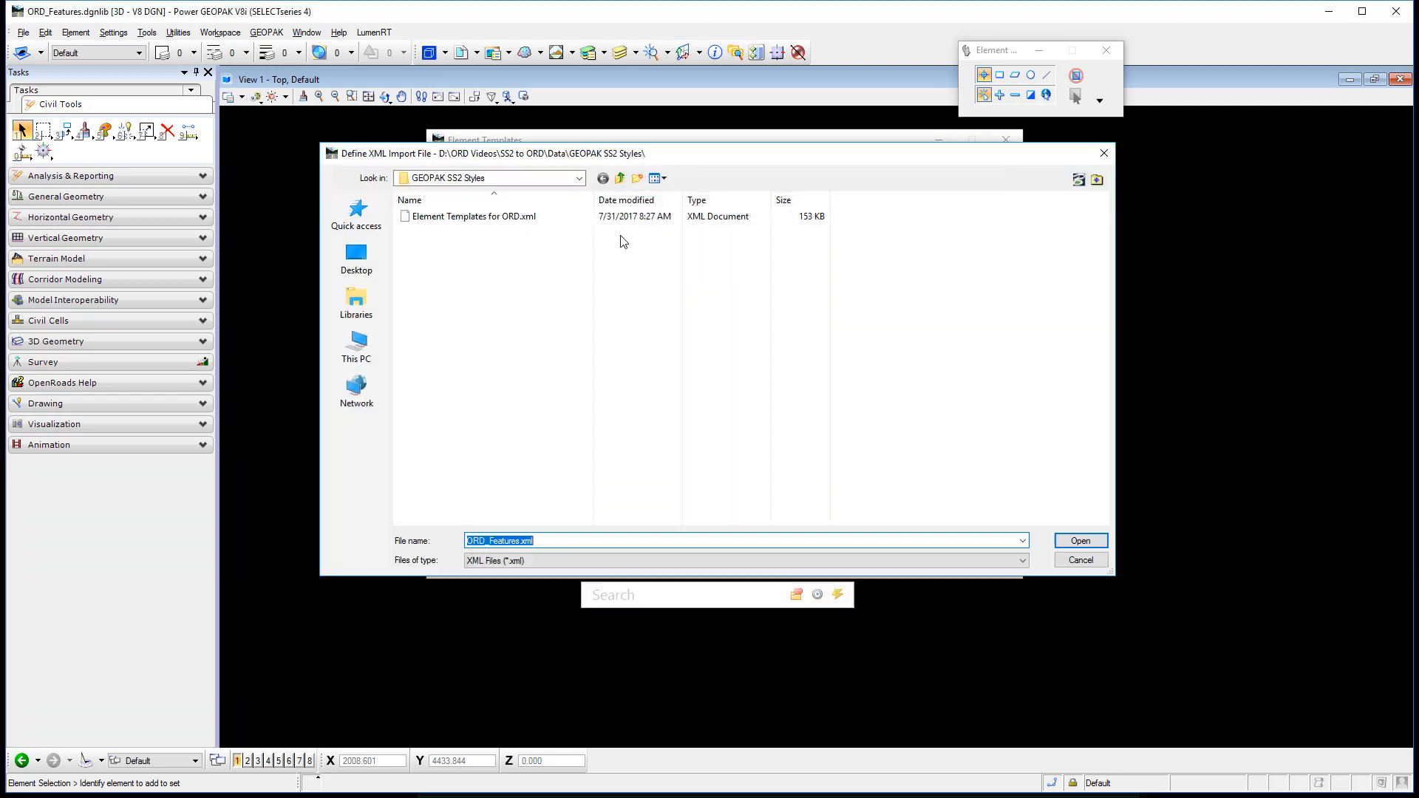
{"action": "left_click", "coordinate": [458, 220]}
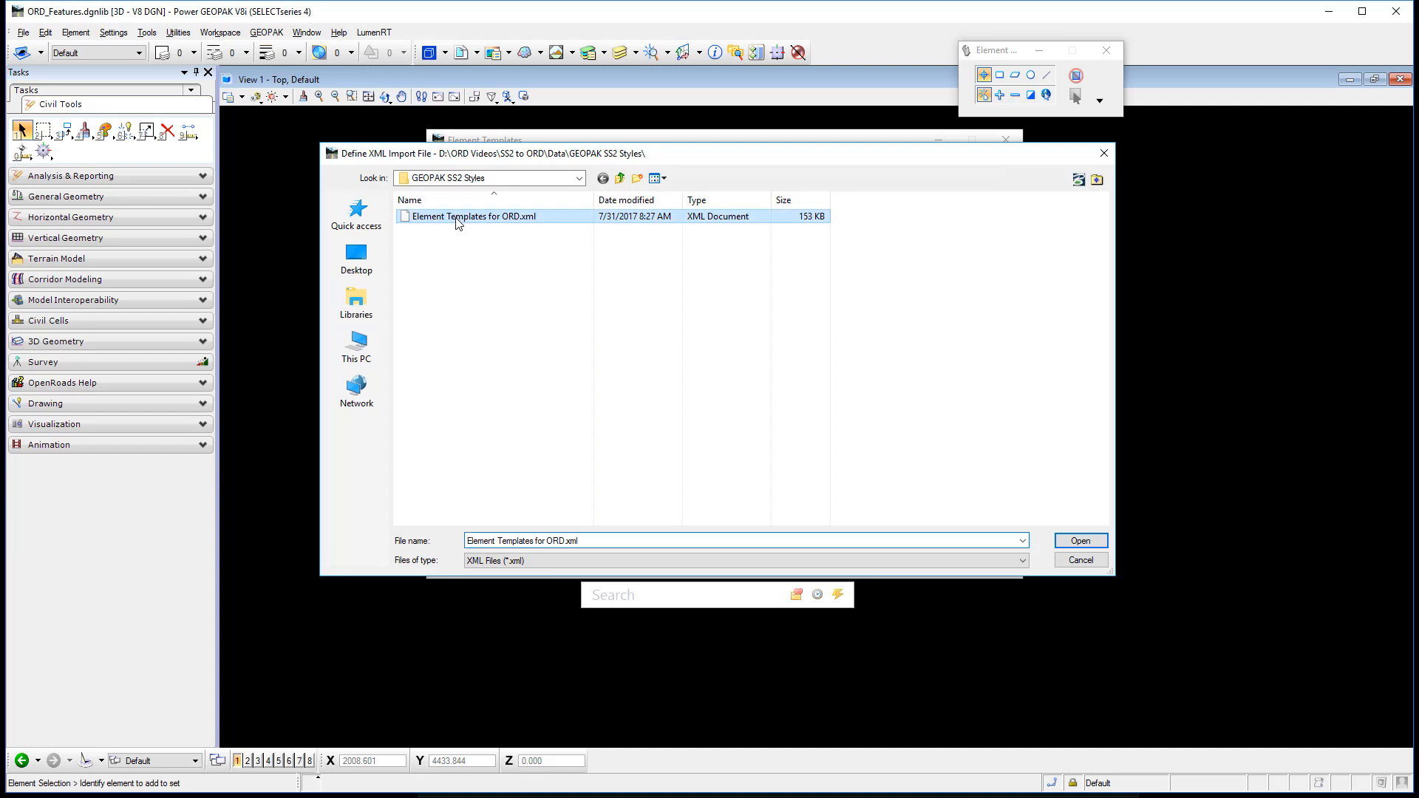
{"action": "left_click", "coordinate": [1081, 544]}
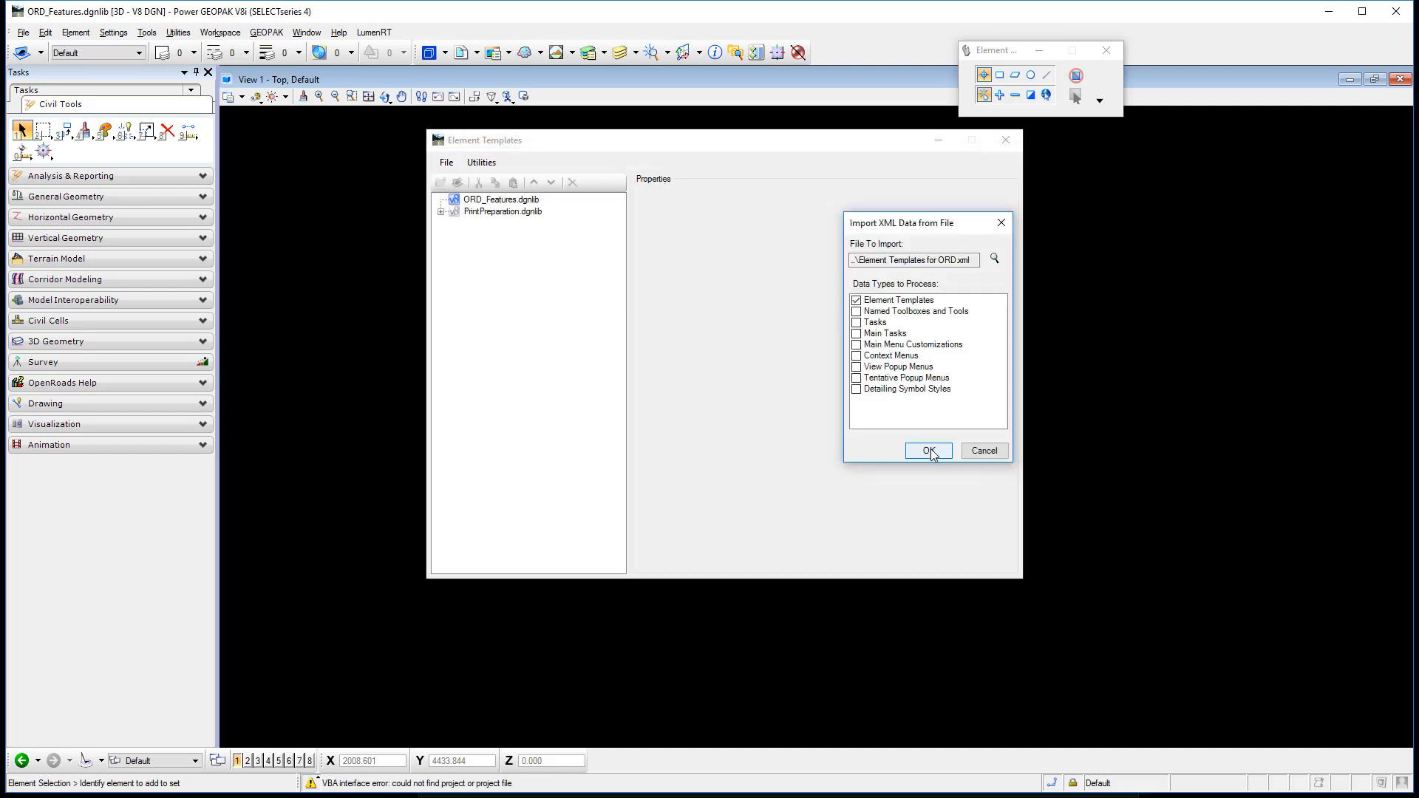
{"action": "left_click", "coordinate": [929, 451]}
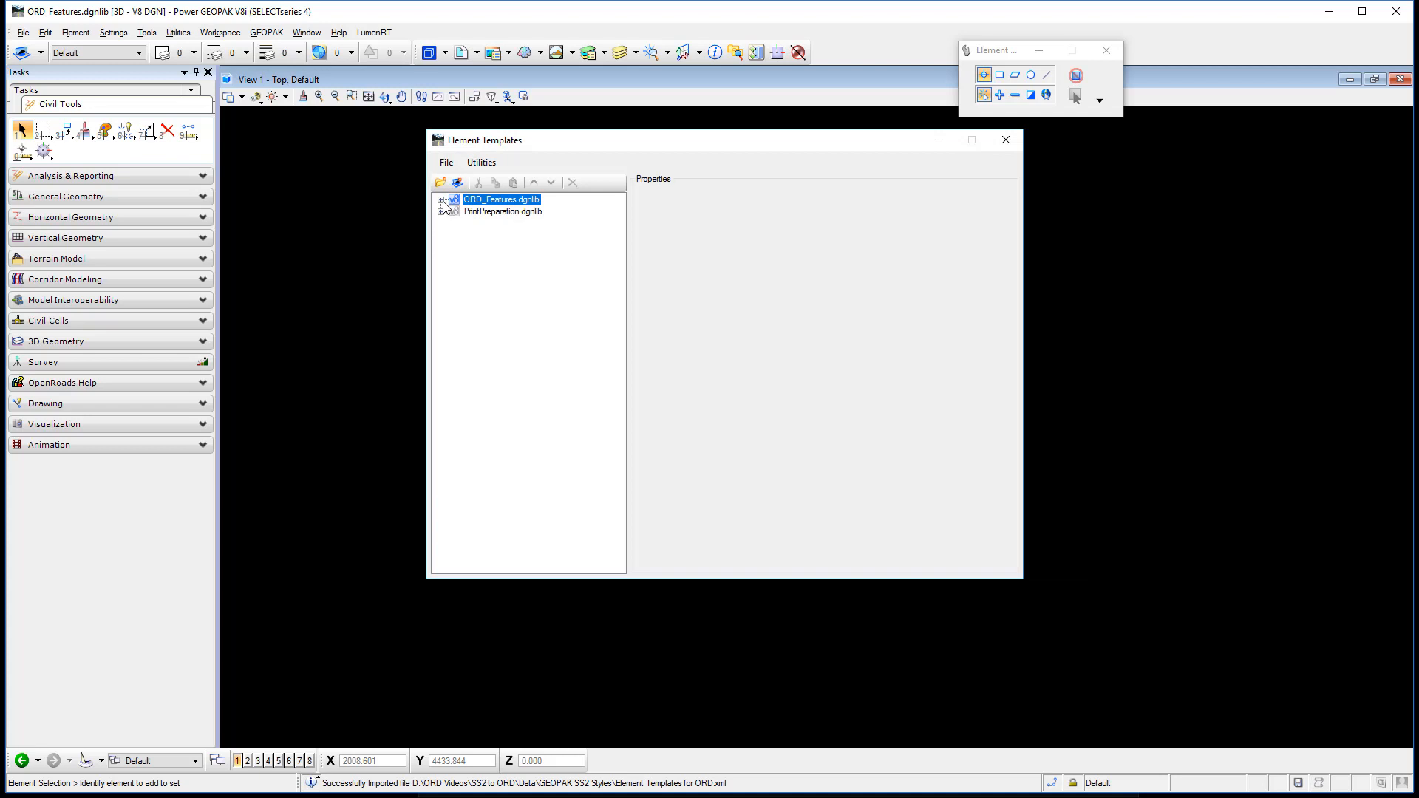
Sort the template groups directly under ORD_Features.dgnlib
{"action": "left_click", "coordinate": [442, 200]}
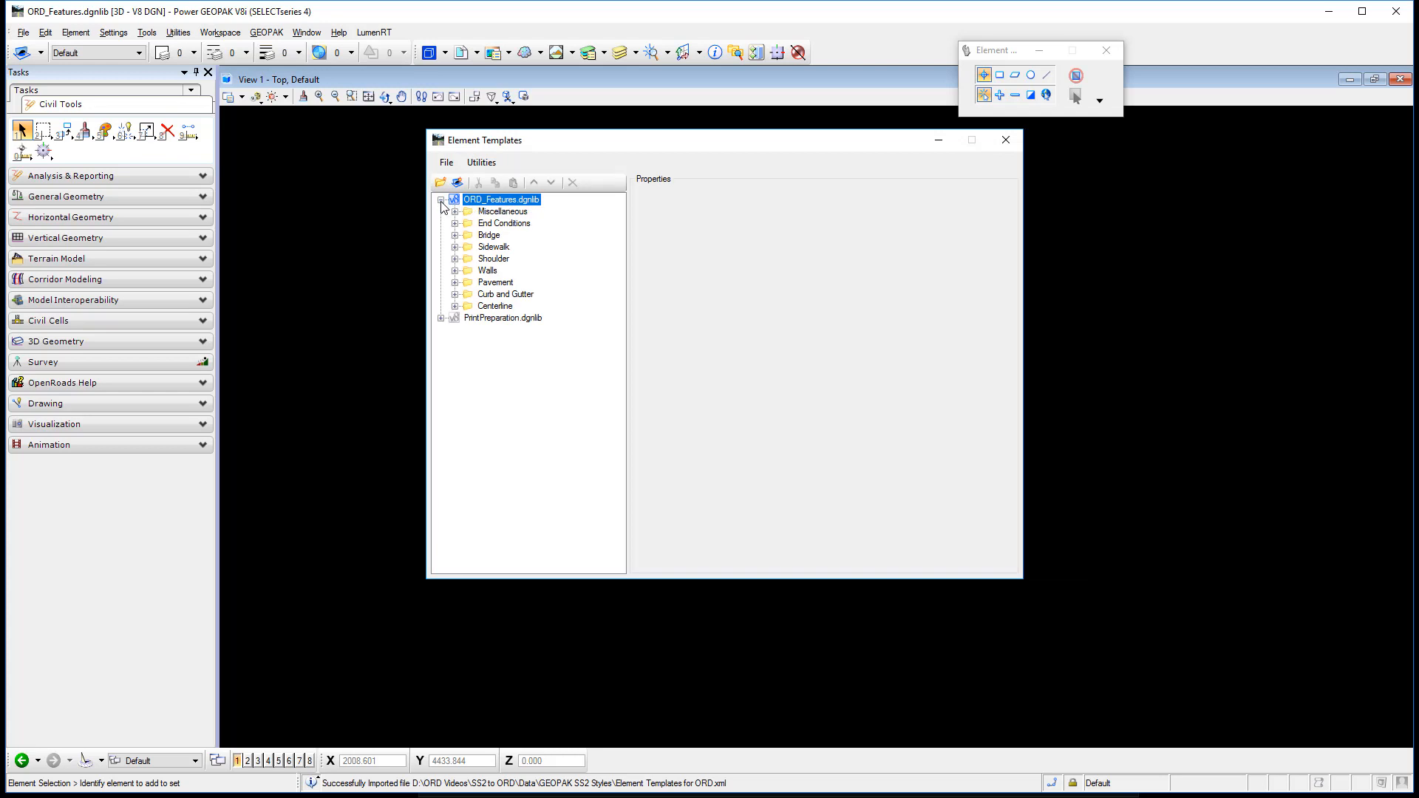
{"action": "right_click", "coordinate": [493, 199]}
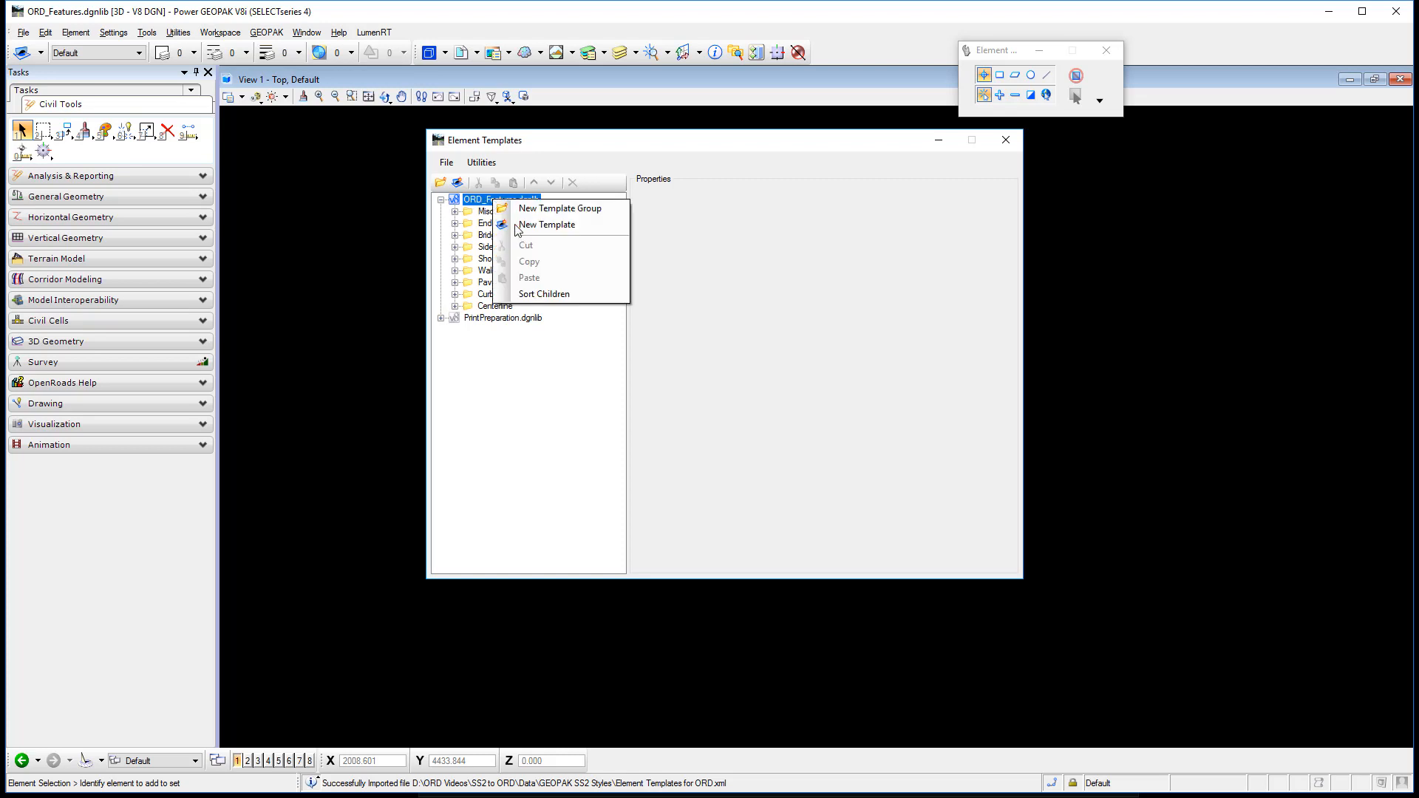
{"action": "left_click", "coordinate": [538, 294]}
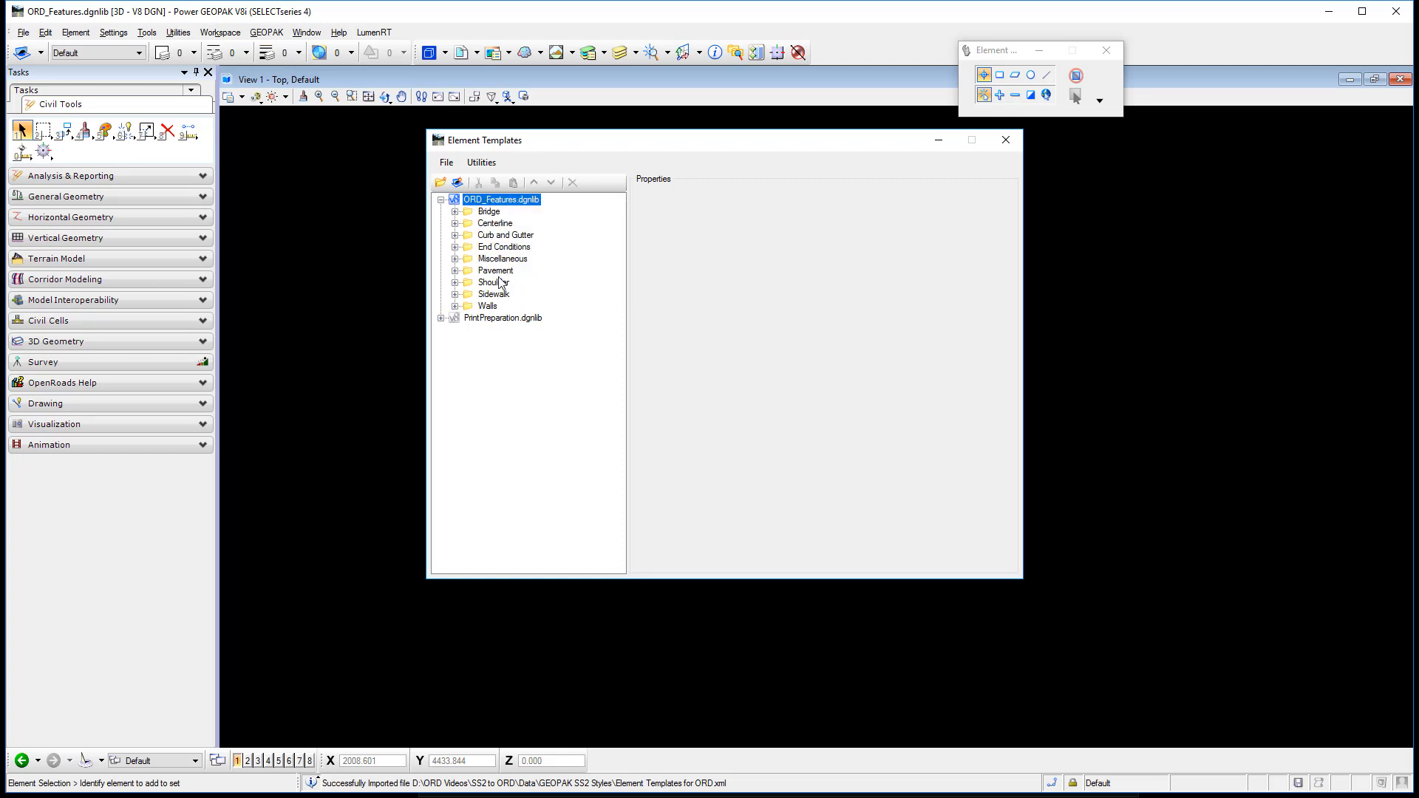
Sort the templates inside the Proposed group of Pavement
{"action": "left_click", "coordinate": [455, 271]}
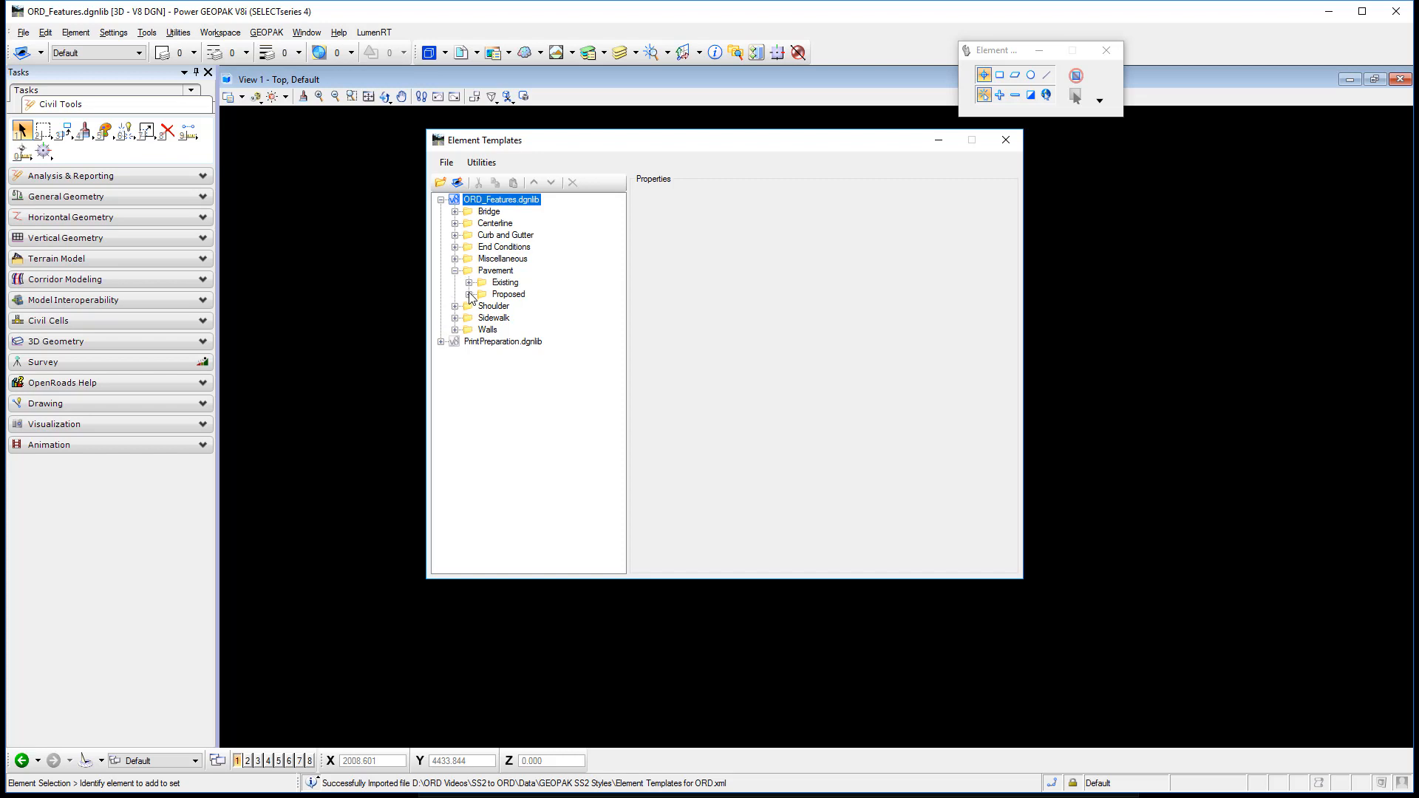
{"action": "left_click", "coordinate": [469, 294]}
{"action": "right_click", "coordinate": [509, 202]}
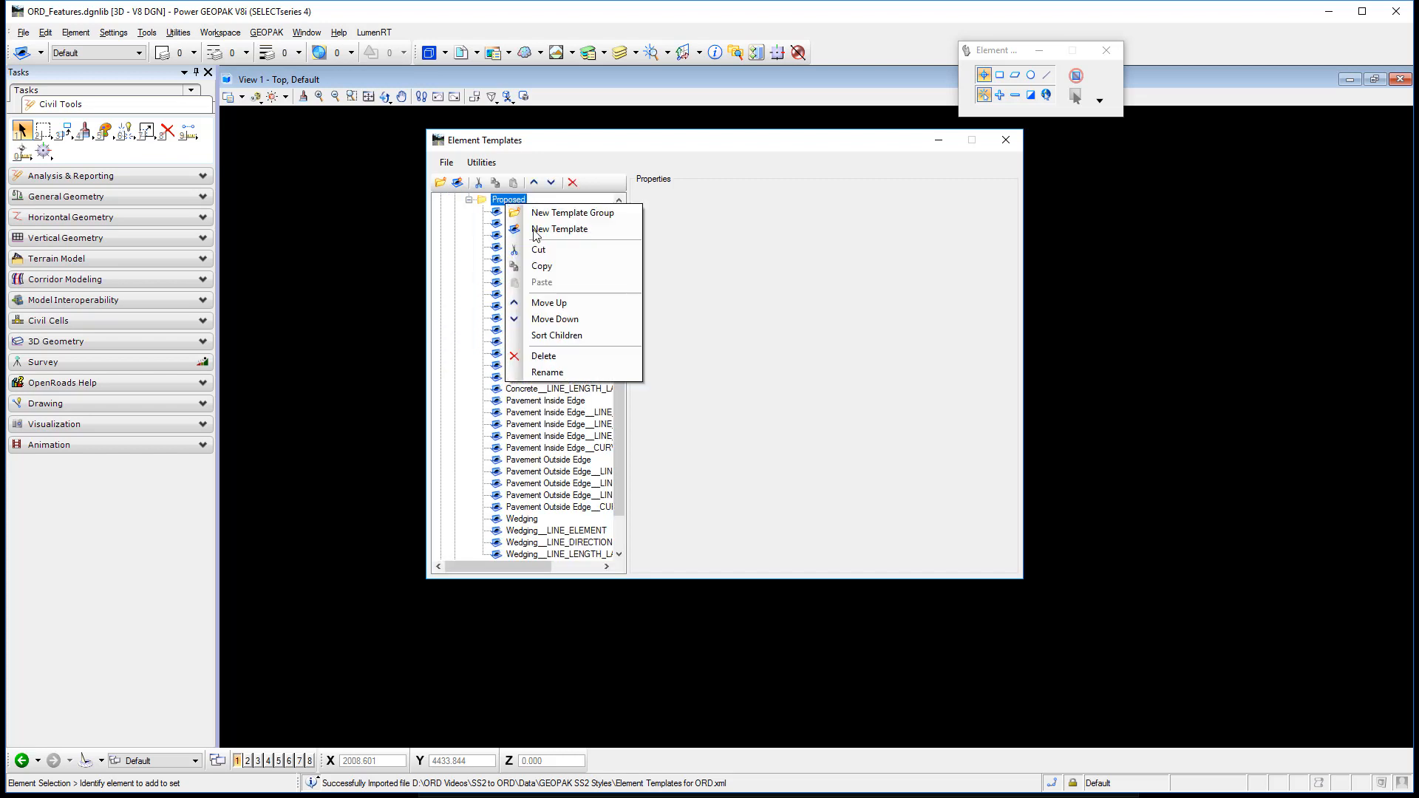
{"action": "left_click", "coordinate": [556, 335]}
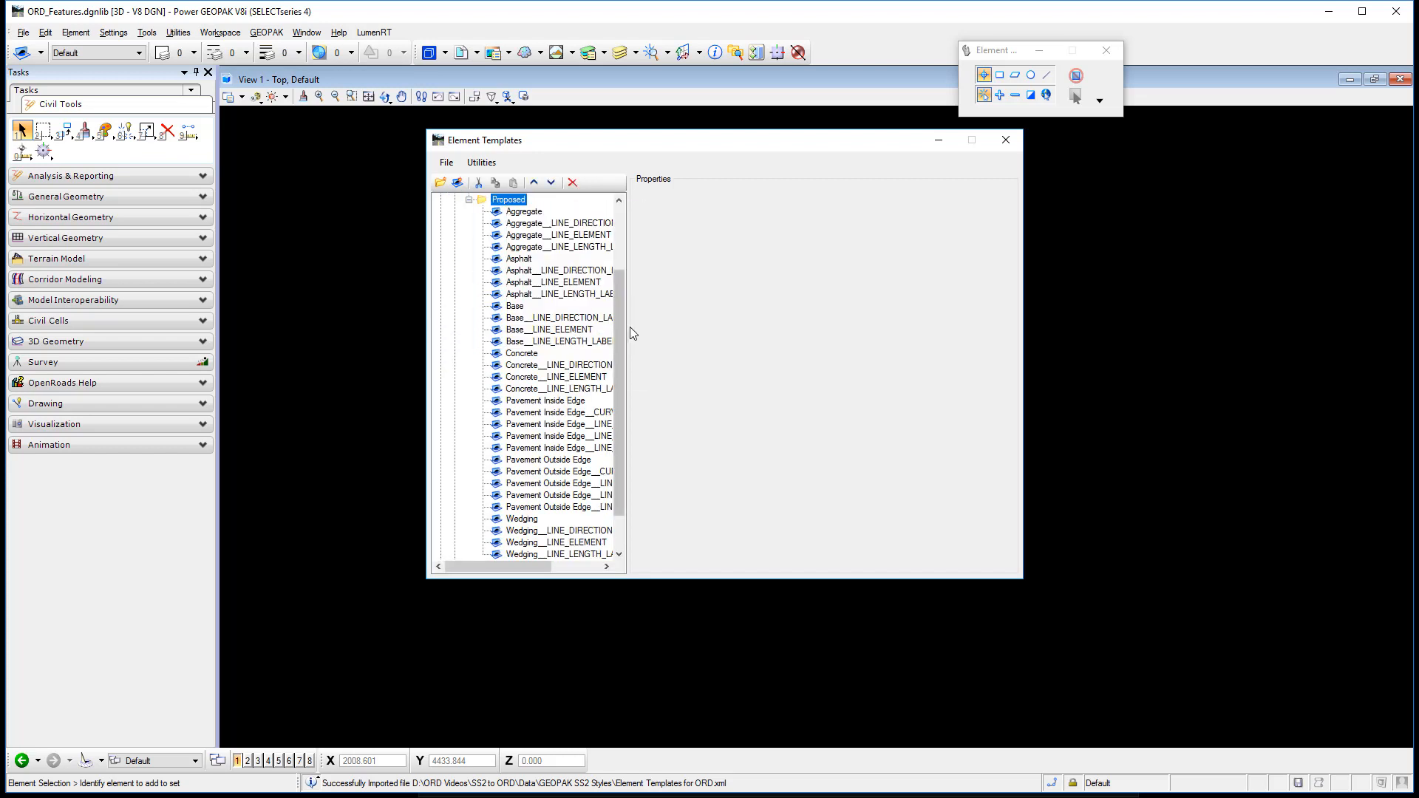
Check the Pavement Inside Edge template's settings and delete its CURVE_ELEMENT, LINE_DIRECTION_LABEL, LINE_ELEMENT and LINE_LENGTH_LABEL variants from the Proposed pavement group
{"action": "left_click_drag", "start_coordinate": [628, 329], "coordinate": [811, 337]}
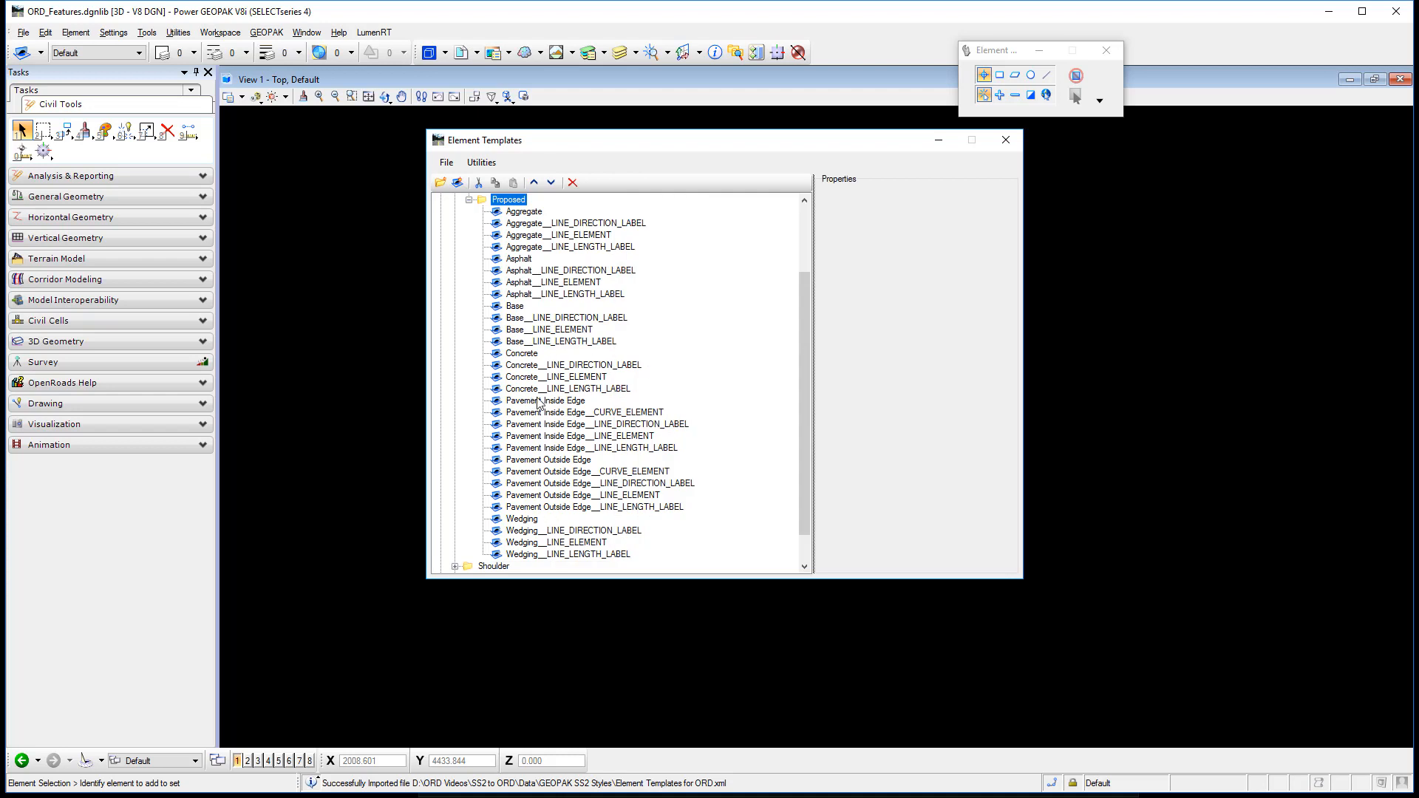
{"action": "scroll", "coordinate": [539, 403], "scroll_direction": "up", "scroll_amount": 1}
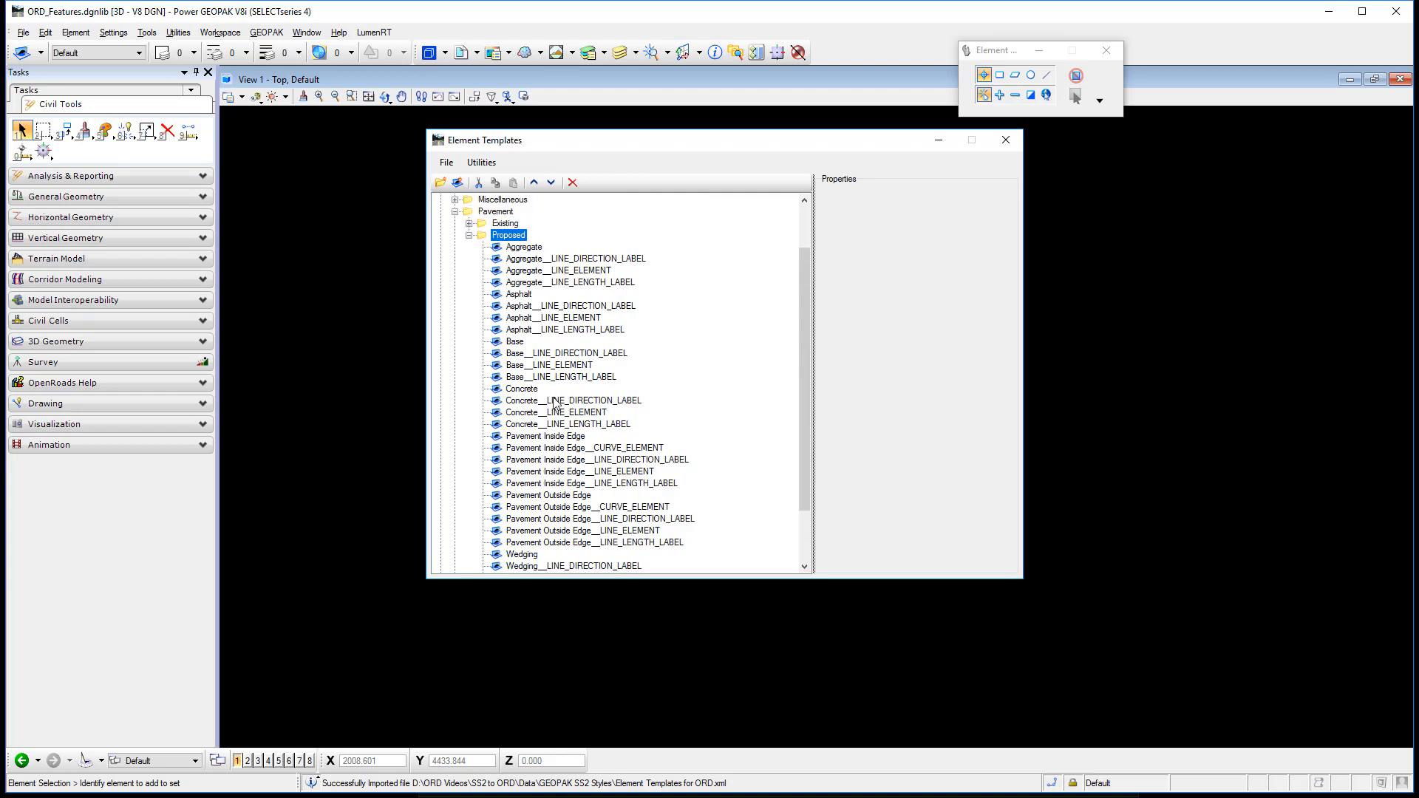
{"action": "scroll", "coordinate": [562, 406], "scroll_direction": "down", "scroll_amount": 2}
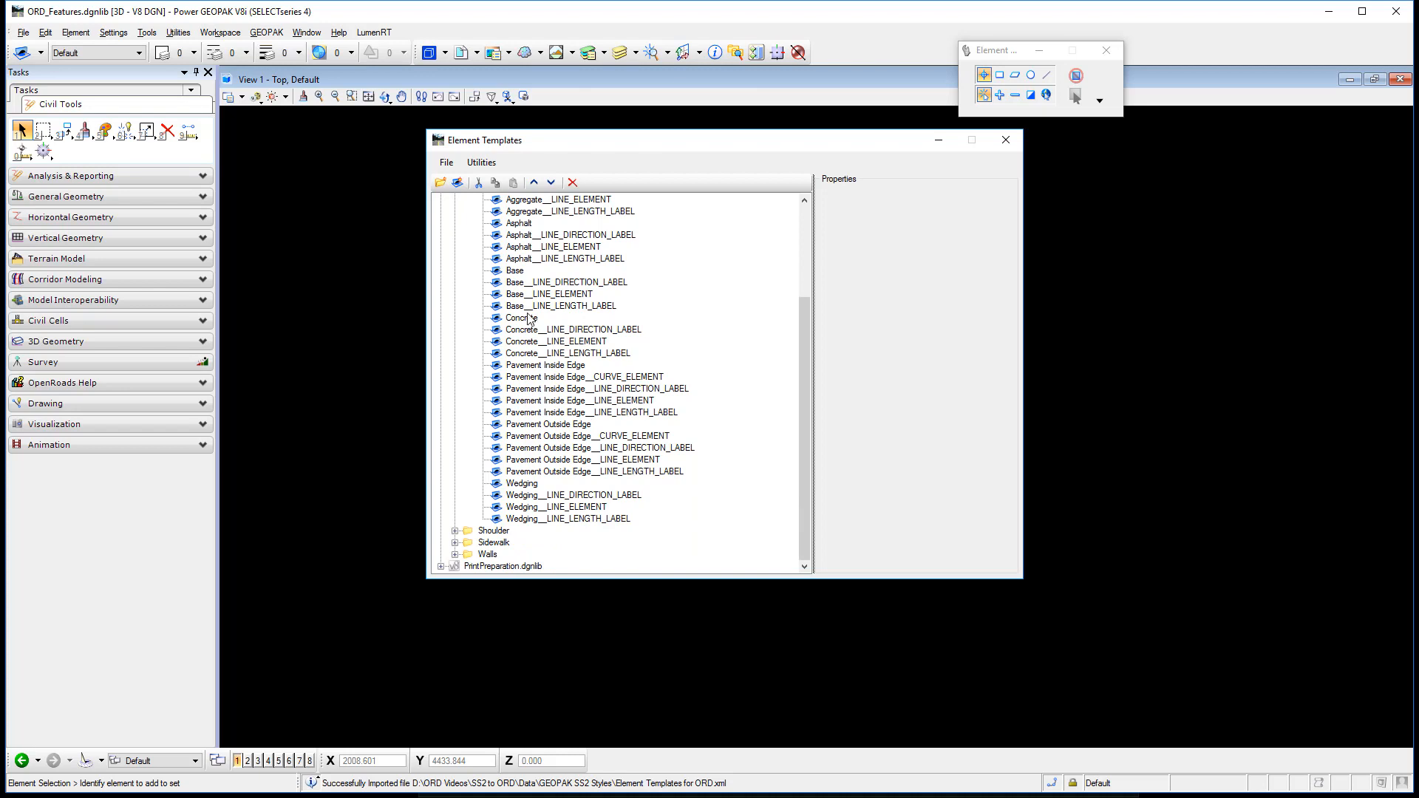
{"action": "left_click", "coordinate": [577, 367]}
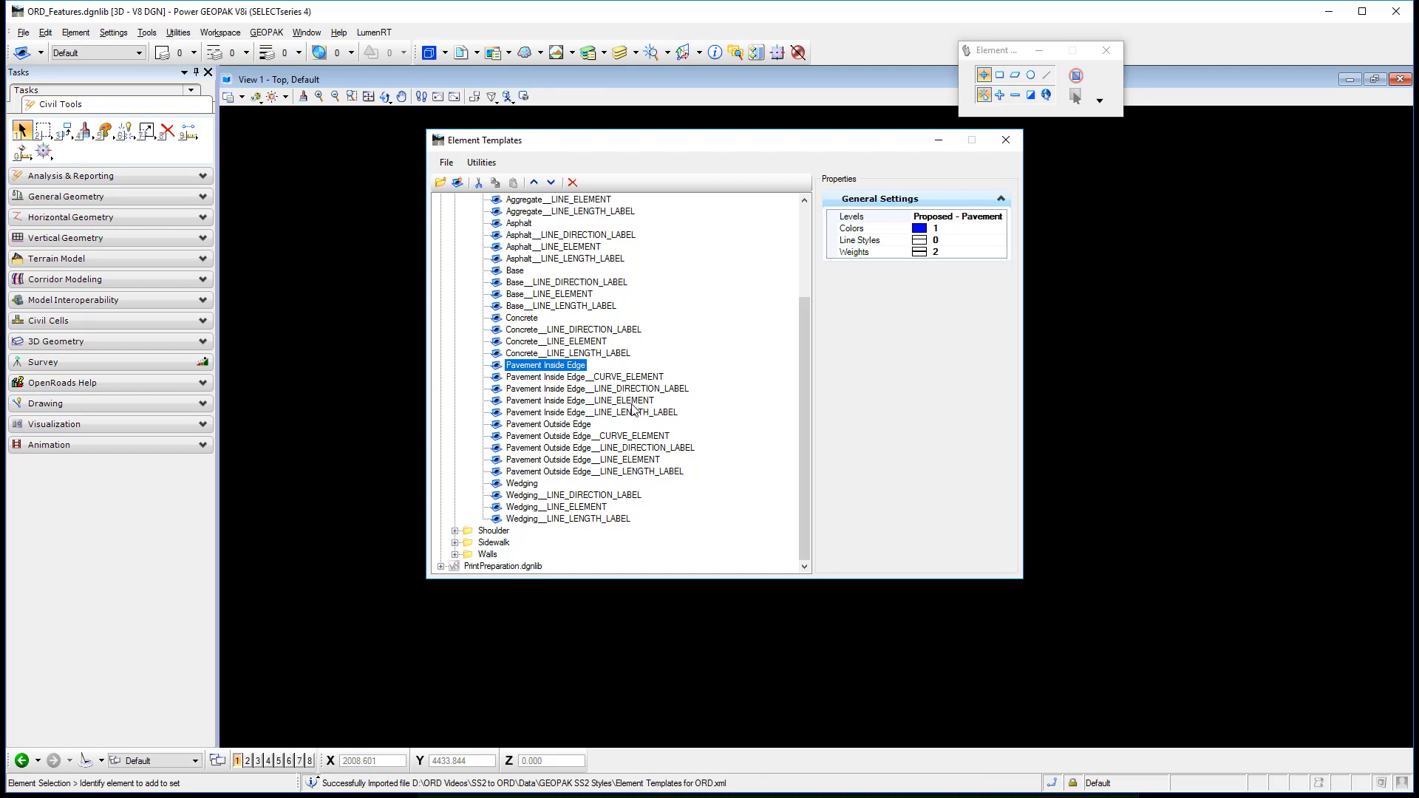
{"action": "left_click", "coordinate": [618, 379]}
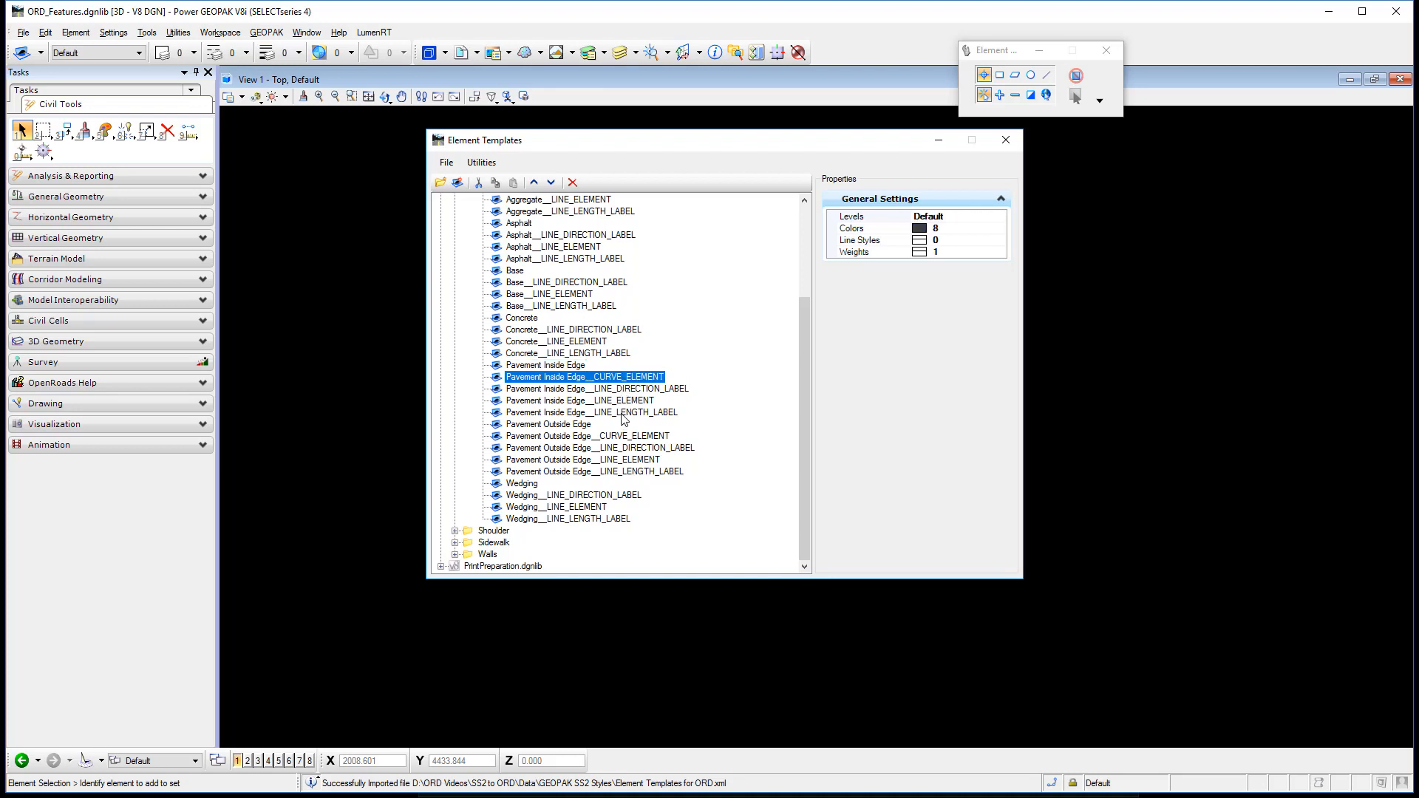
{"action": "left_click", "coordinate": [622, 414], "text": "shift"}
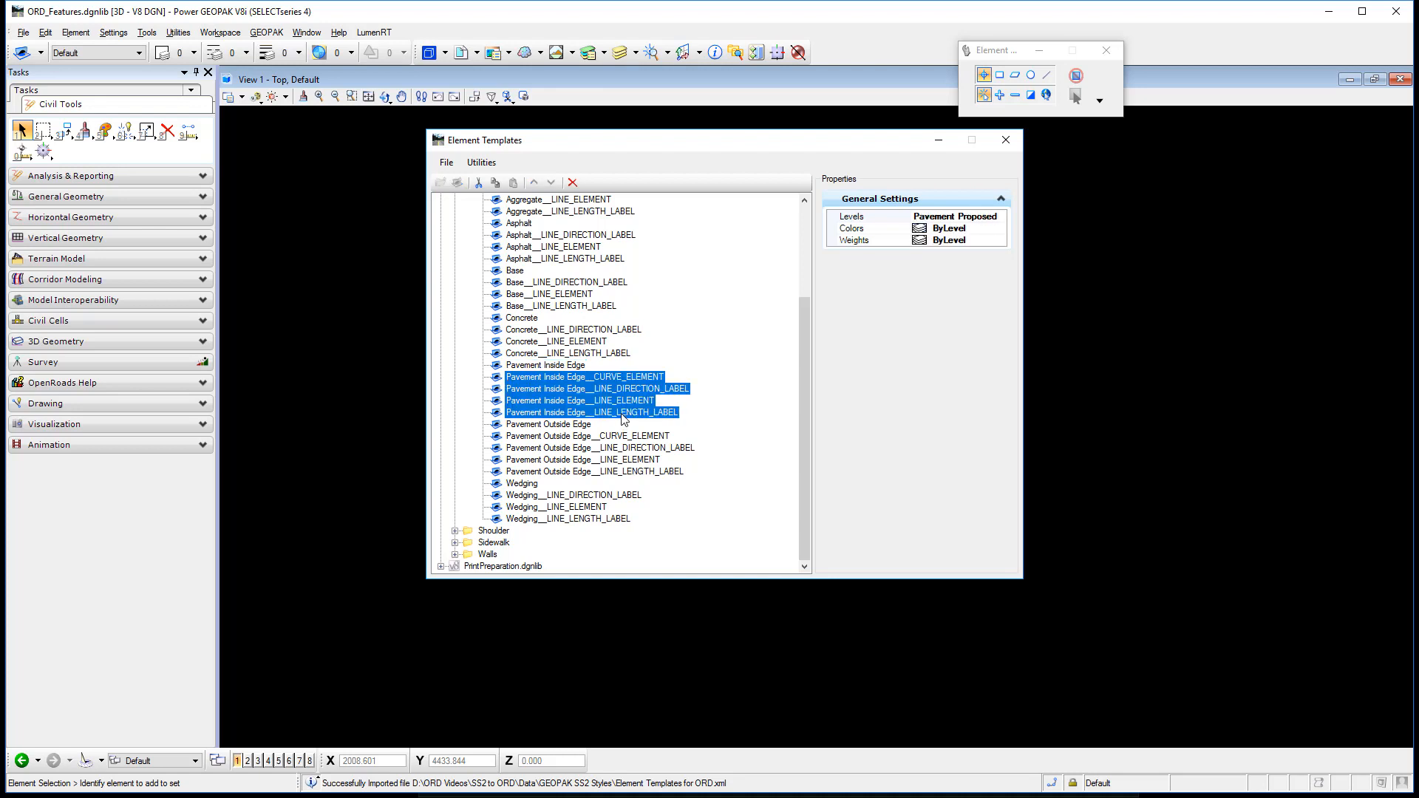
{"action": "left_click", "coordinate": [572, 183]}
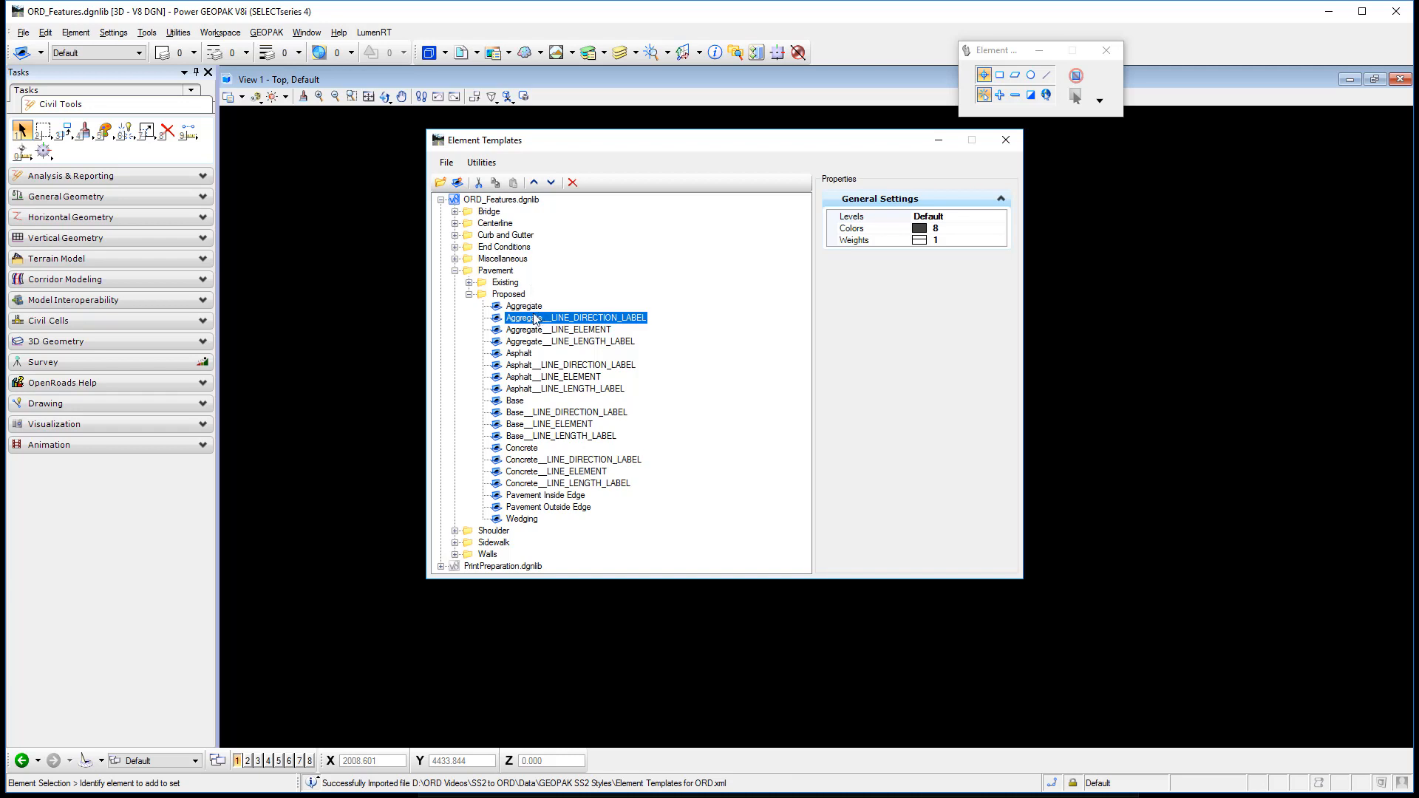
Check the settings of the Asphalt template in the Proposed pavement group and close the Element Templates dialog
{"action": "left_click", "coordinate": [525, 356]}
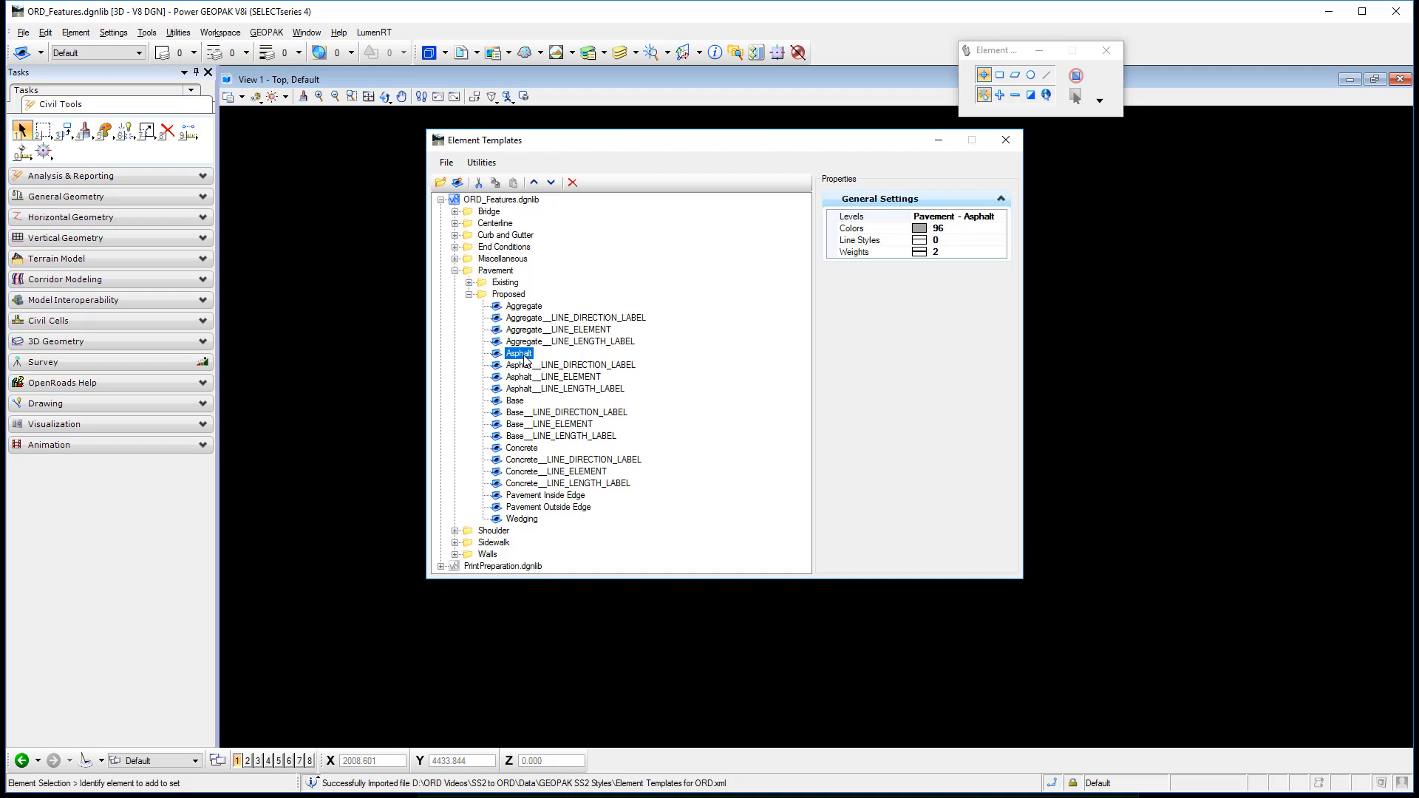
{"action": "left_click", "coordinate": [1010, 145]}
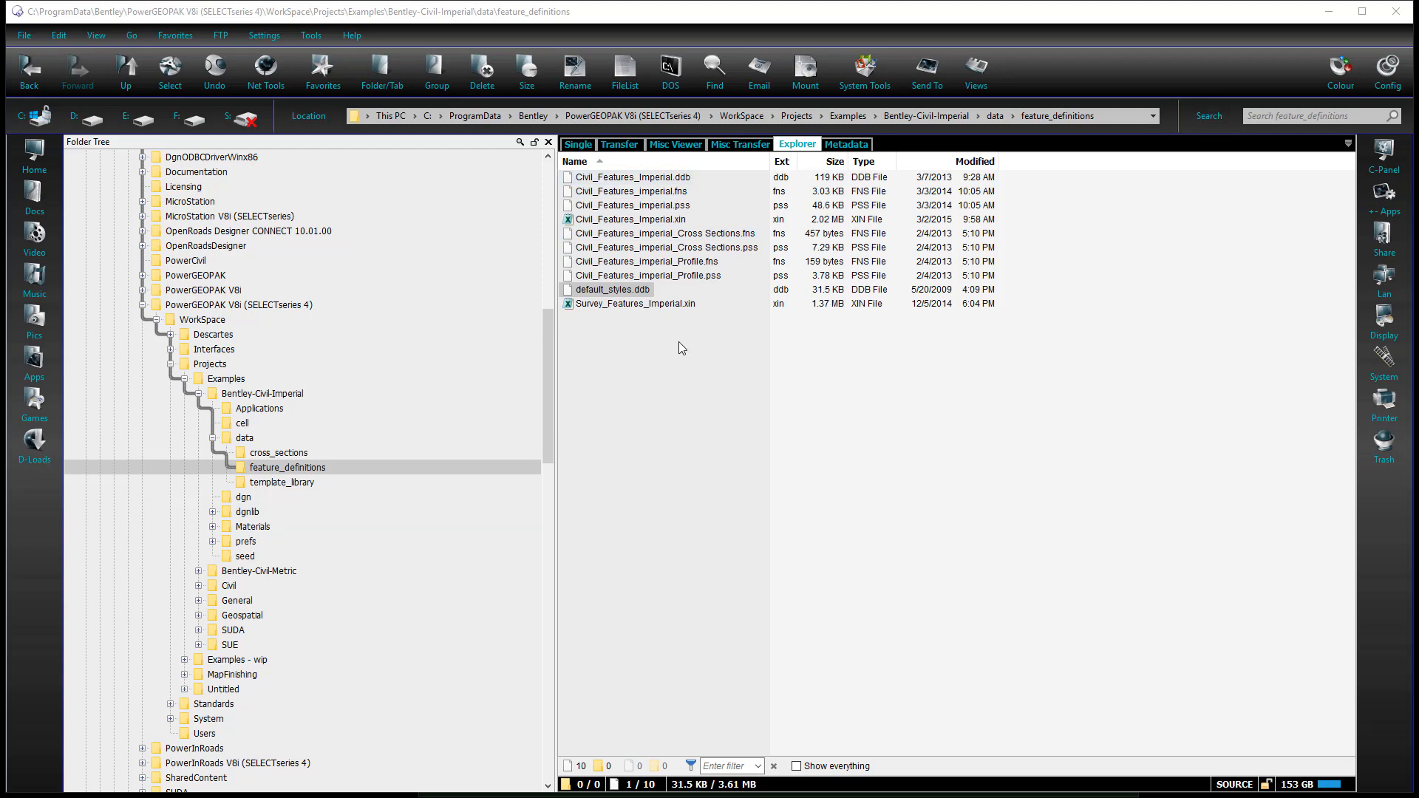
In the file manager, rename Civil_Features_Imperial.ddb in the feature_definitions folder as Civil_Features_Imperial.org and copy the name
{"action": "right_click", "coordinate": [671, 180]}
{"action": "left_click", "coordinate": [736, 459]}
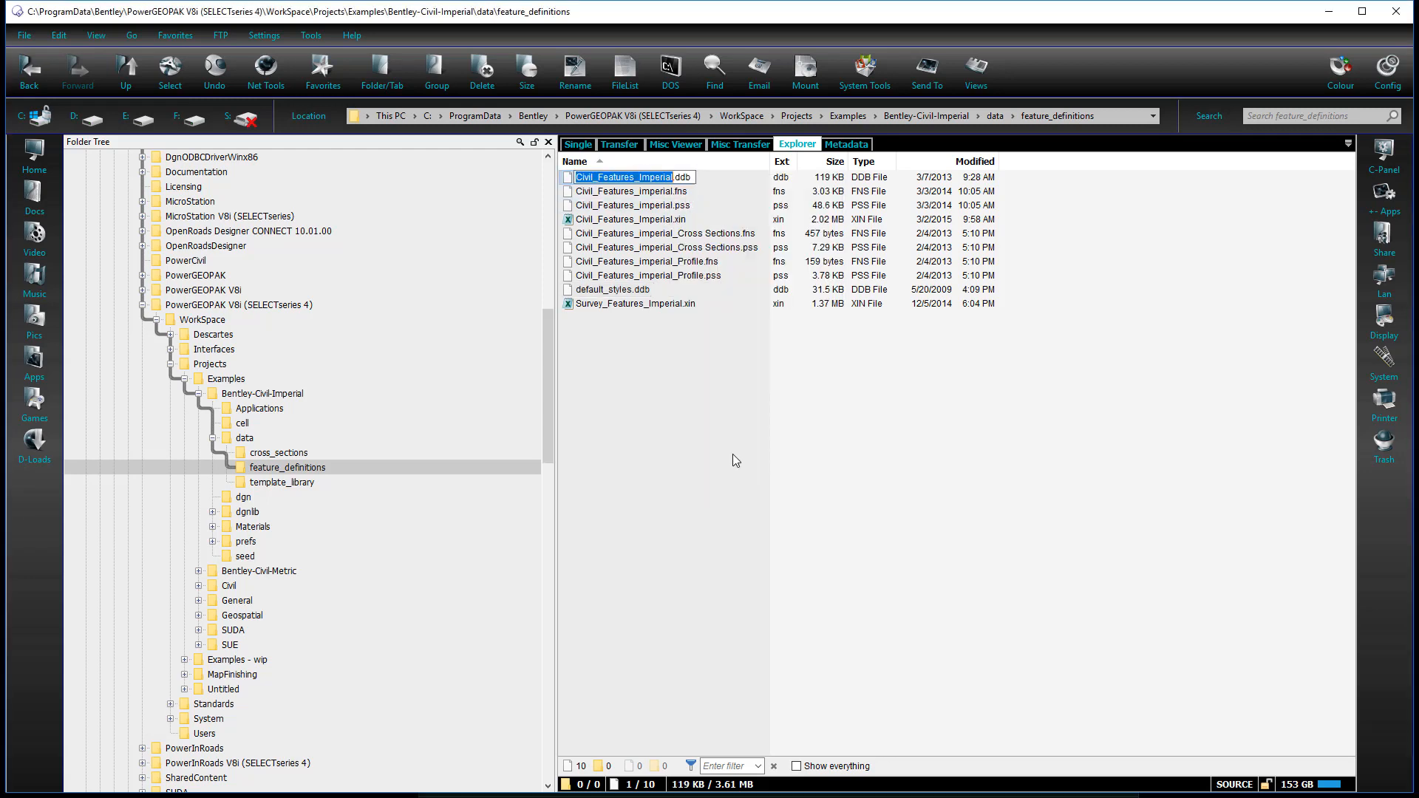
{"action": "key", "text": "Right"}
{"action": "key", "text": "shift+End"}
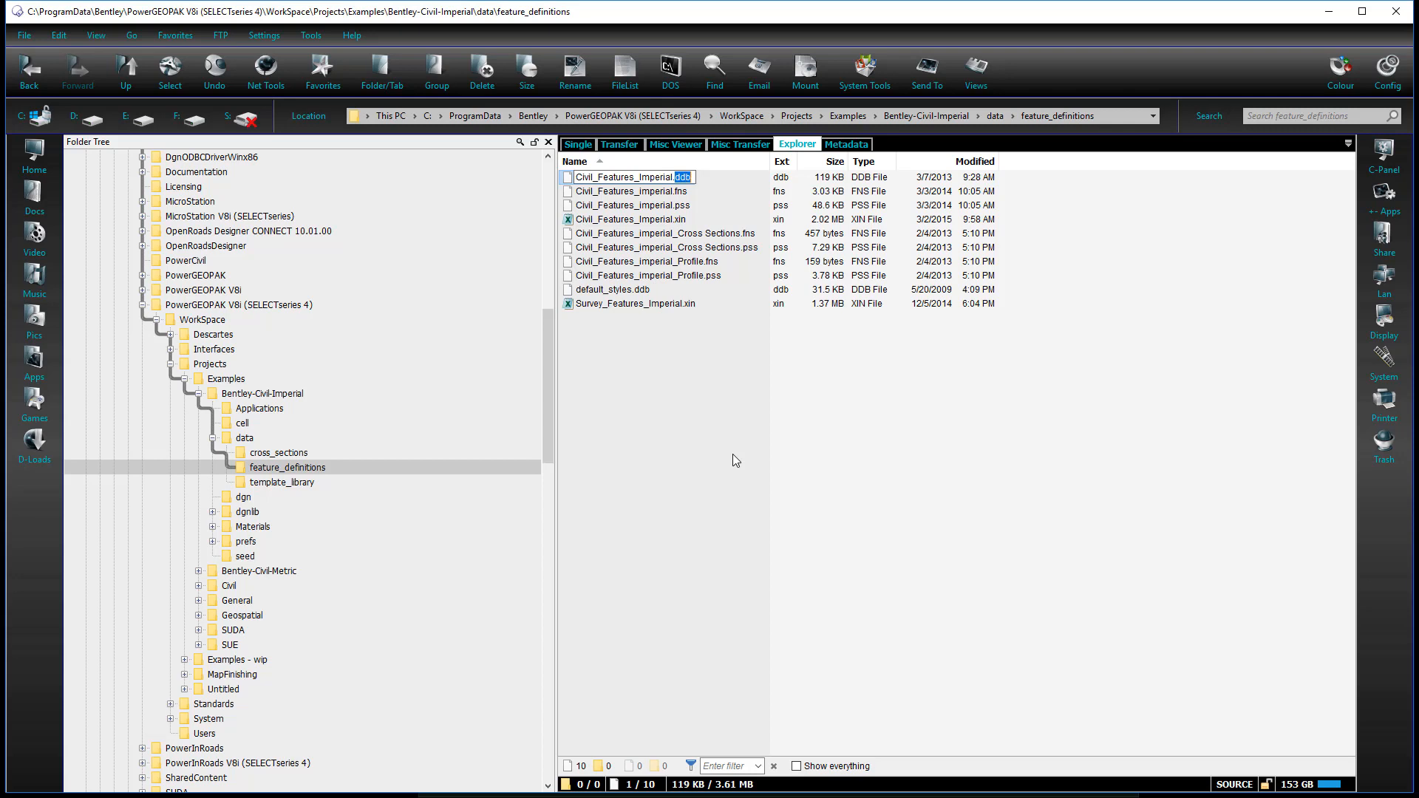
{"action": "type", "text": "org"}
{"action": "key", "text": "ctrl+a"}
{"action": "key", "text": "ctrl+c"}
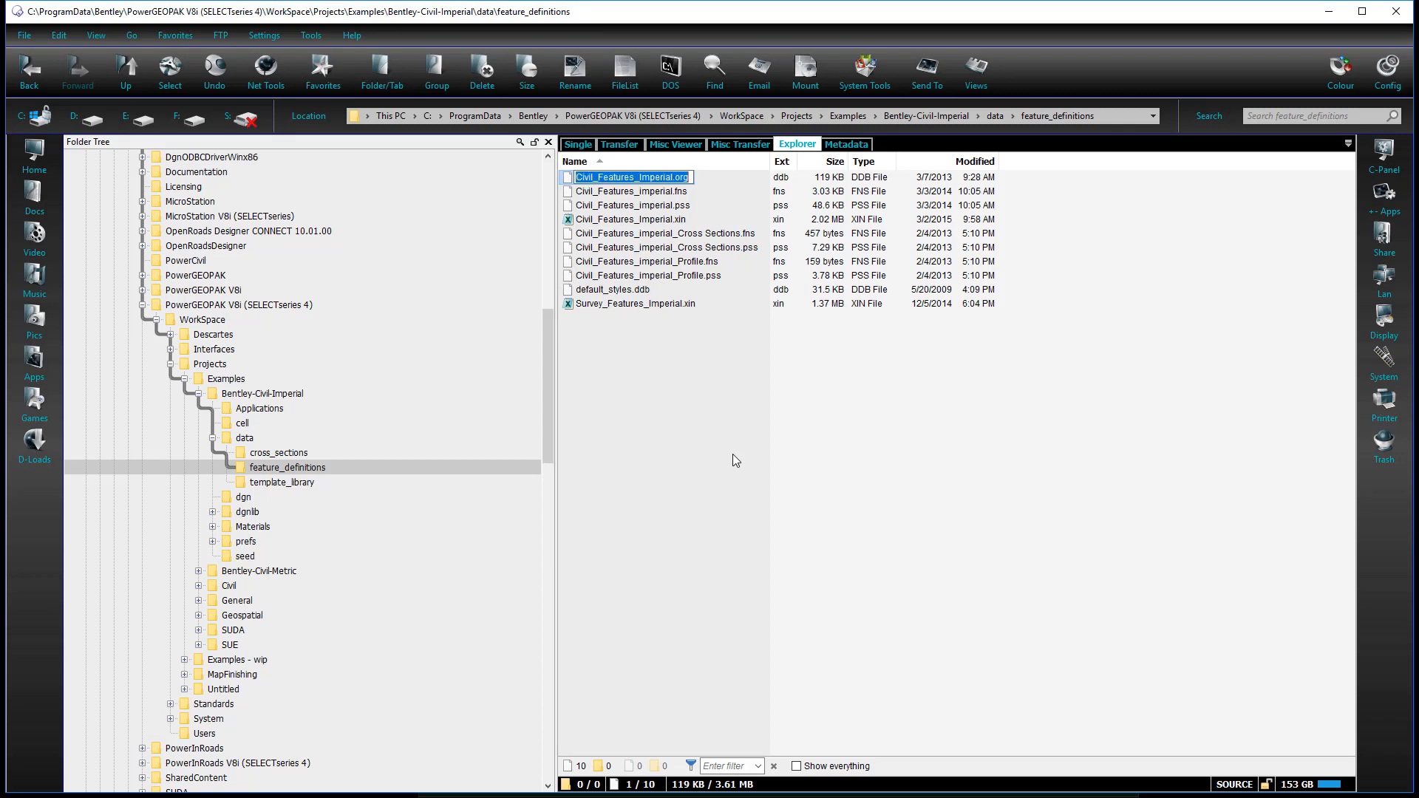
{"action": "key", "text": "Return"}
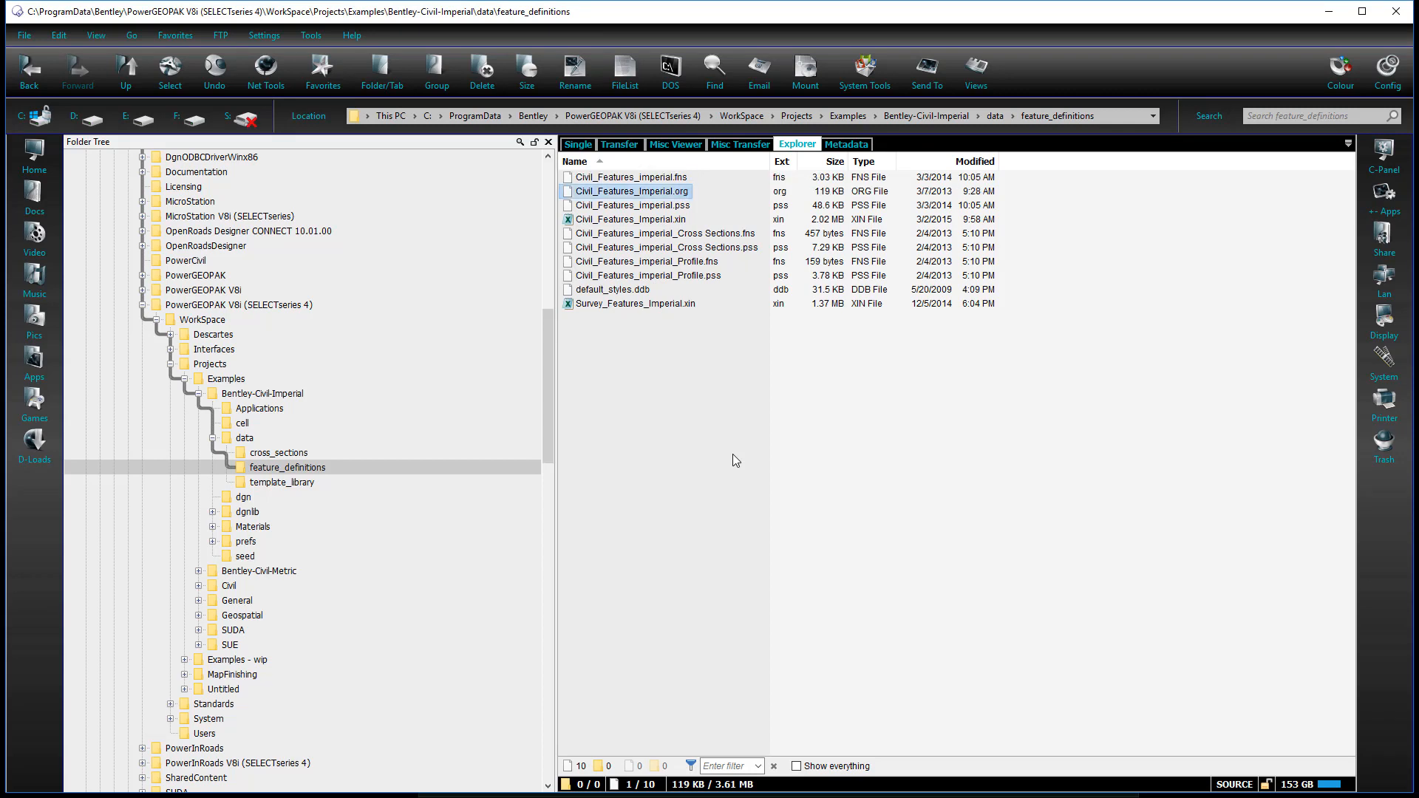
Rename default_styles.ddb in the feature_definitions folder as Civil_Features_Imperial.ddb
{"action": "left_click", "coordinate": [627, 291]}
{"action": "right_click", "coordinate": [627, 290]}
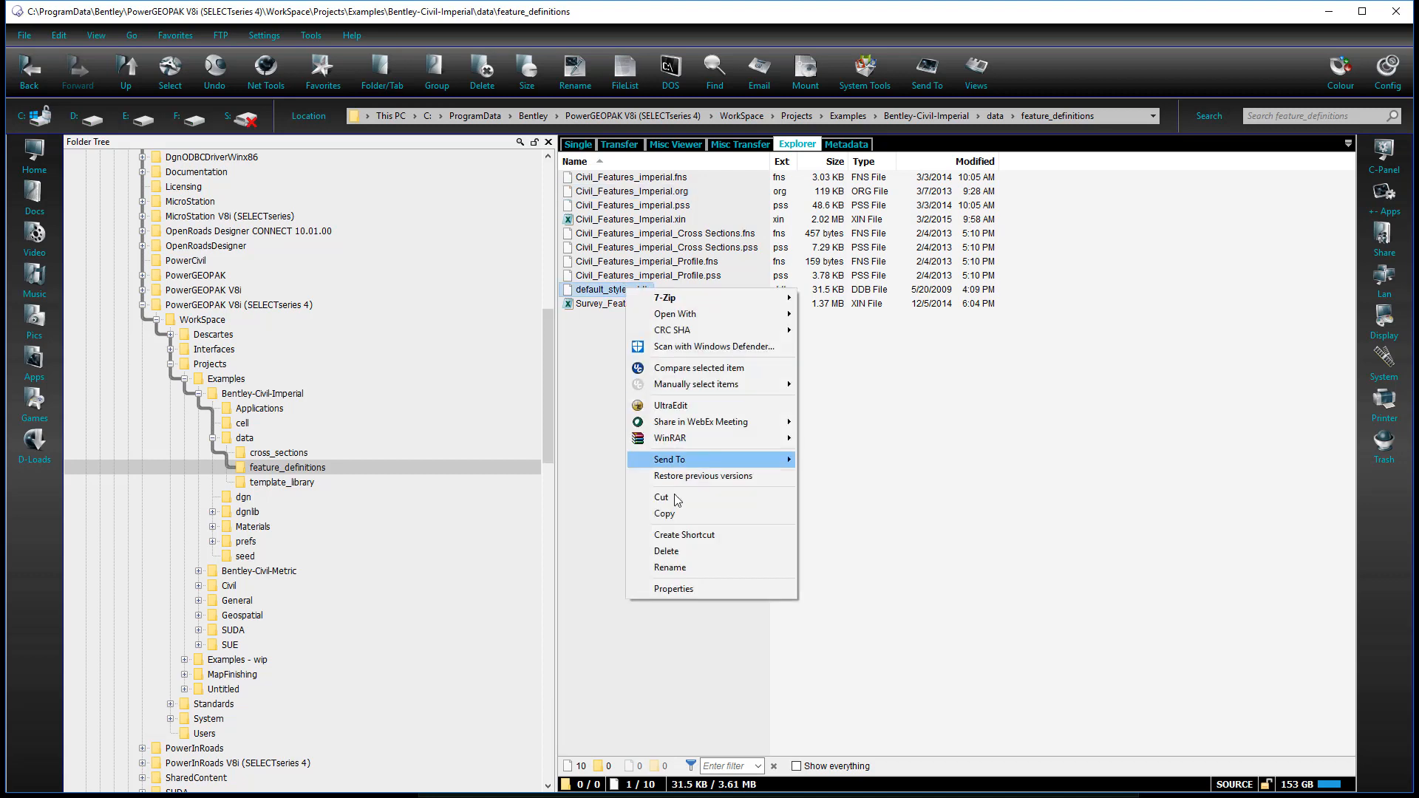
{"action": "left_click", "coordinate": [676, 575]}
{"action": "key", "text": "ctrl+v"}
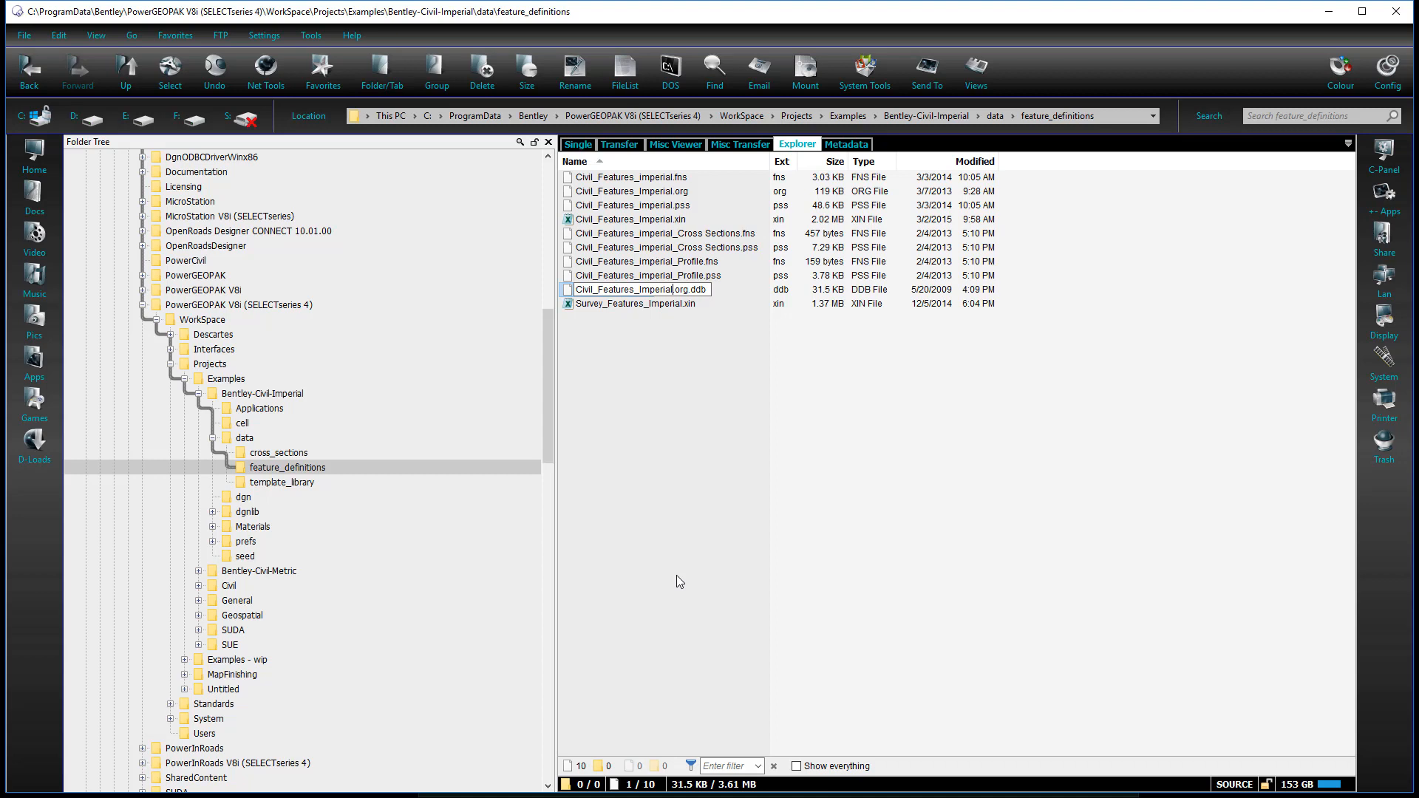
{"action": "key", "text": "BackSpace"}
{"action": "key", "text": "BackSpace"}
{"action": "key", "text": "BackSpace"}
{"action": "key", "text": "BackSpace"}
{"action": "key", "text": "Return"}
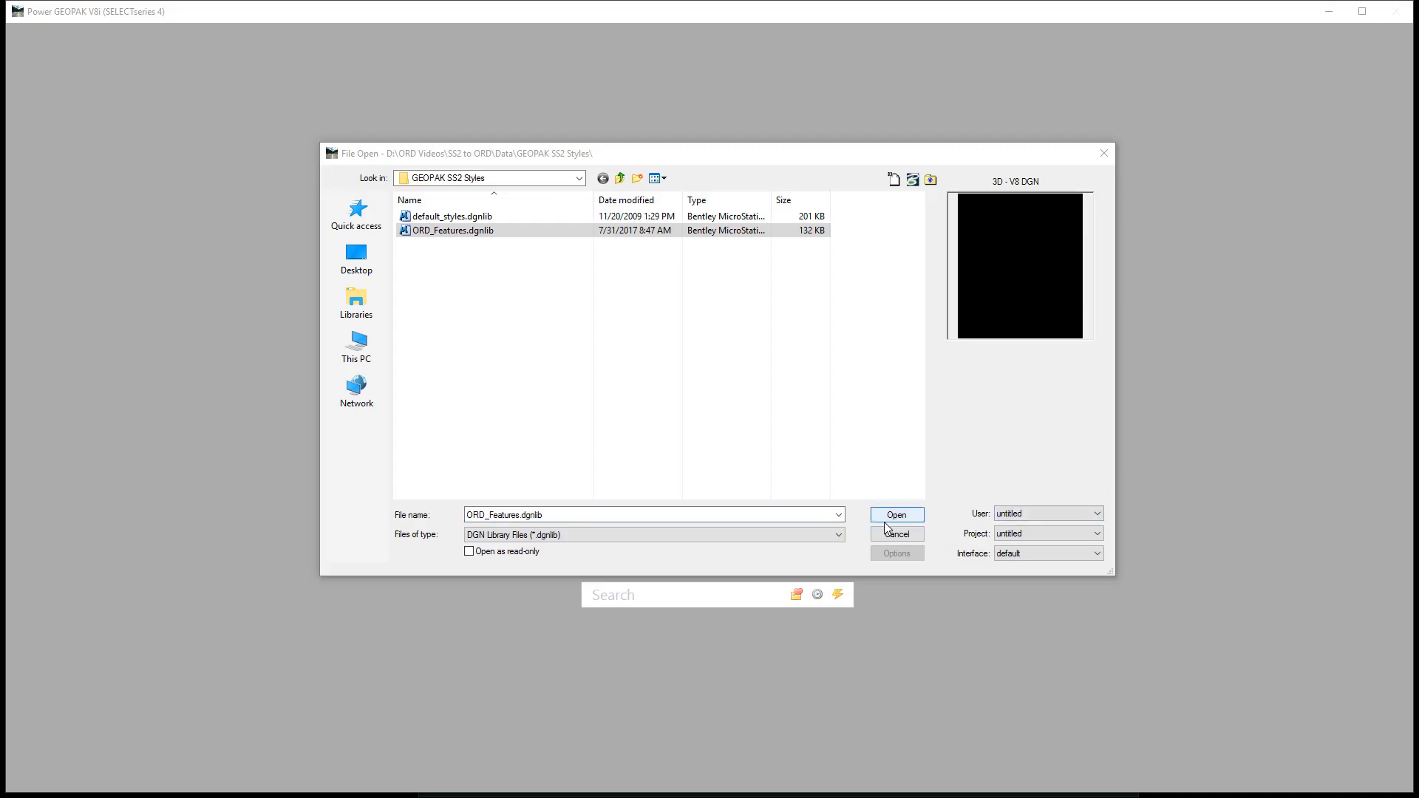
Open ORD_Features.dgnlib in Power GEOPAK and start the Design and Computation Manager
{"action": "left_click", "coordinate": [889, 517]}
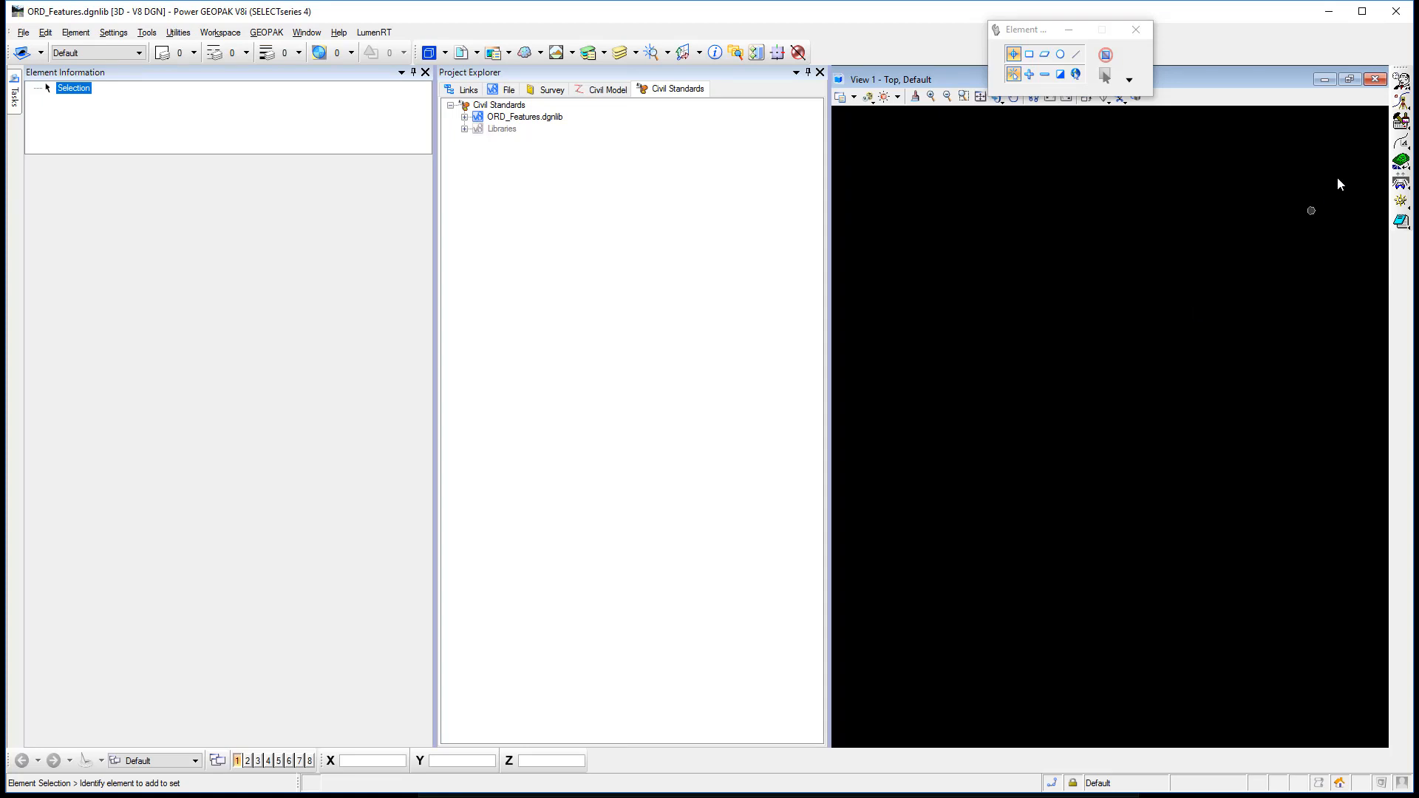
{"action": "left_click", "coordinate": [1401, 121]}
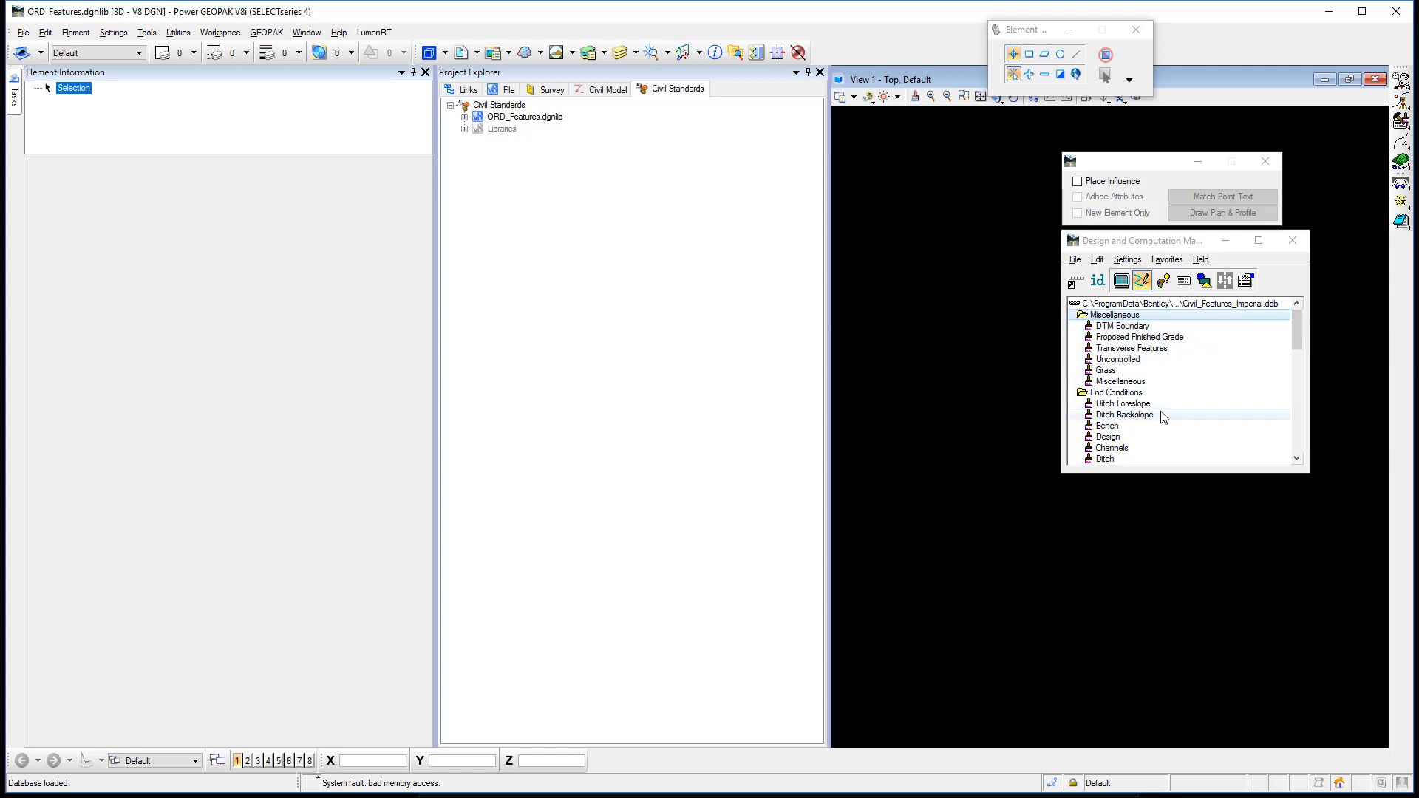
Link the active DDB, Civil_Features_Imperial.ddb, by item name to the Feature Definitions of ORD_Features.dgnlib
{"action": "left_click", "coordinate": [465, 117]}
{"action": "left_click", "coordinate": [532, 153]}
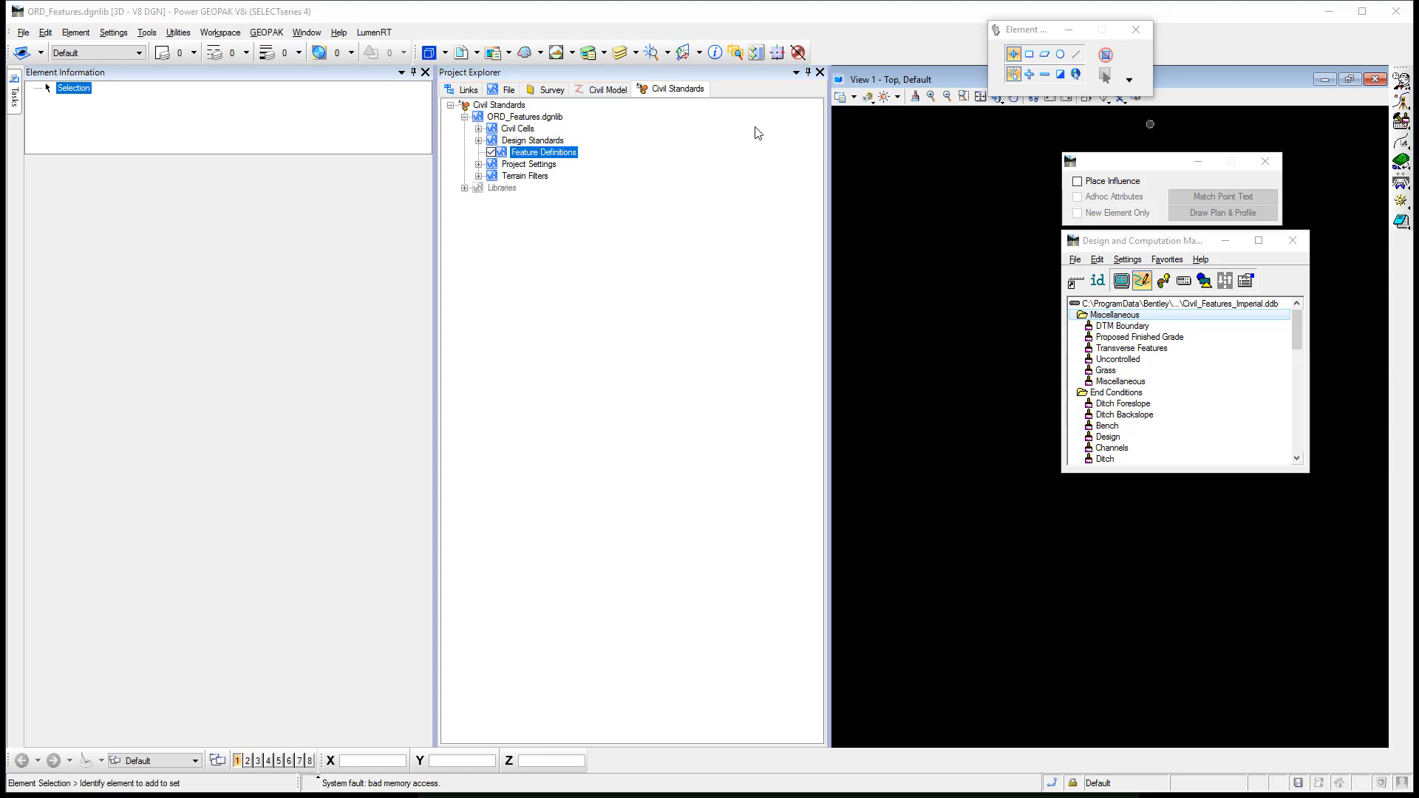
{"action": "right_click", "coordinate": [569, 157]}
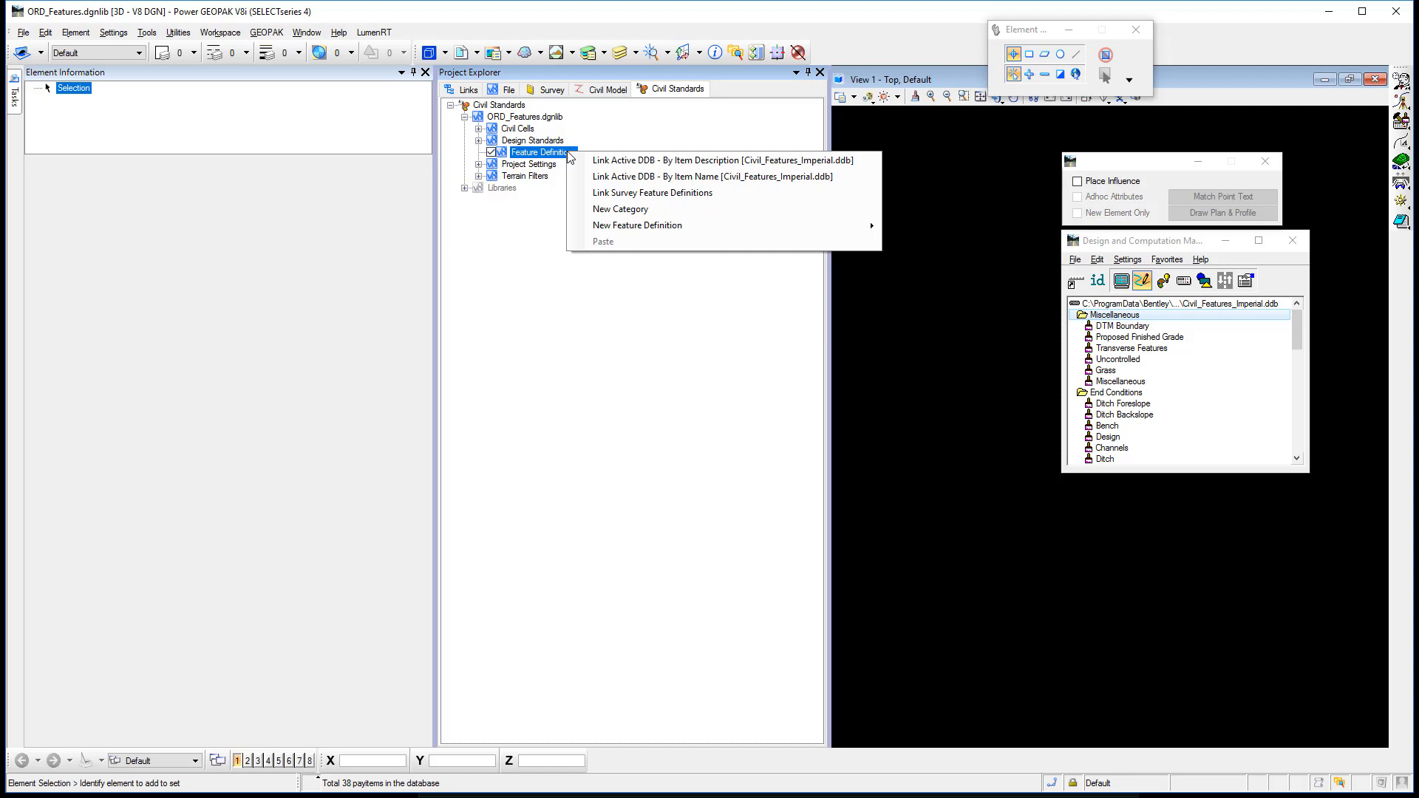
{"action": "left_click", "coordinate": [600, 180]}
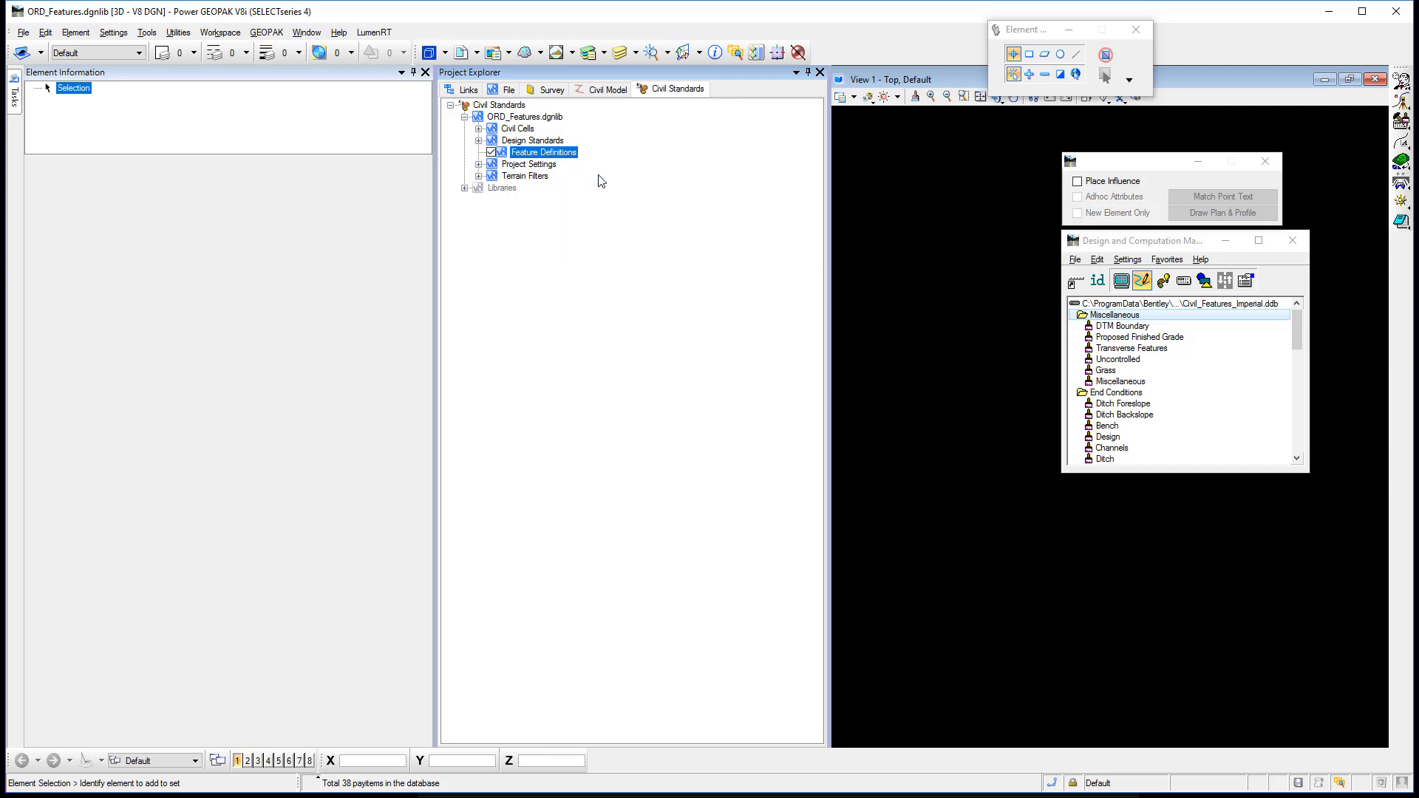
Compare the linked Proposed pavement feature definitions, including Pavement Inside Edge, with the matching items in the Design and Computation Manager
{"action": "left_click", "coordinate": [479, 152]}
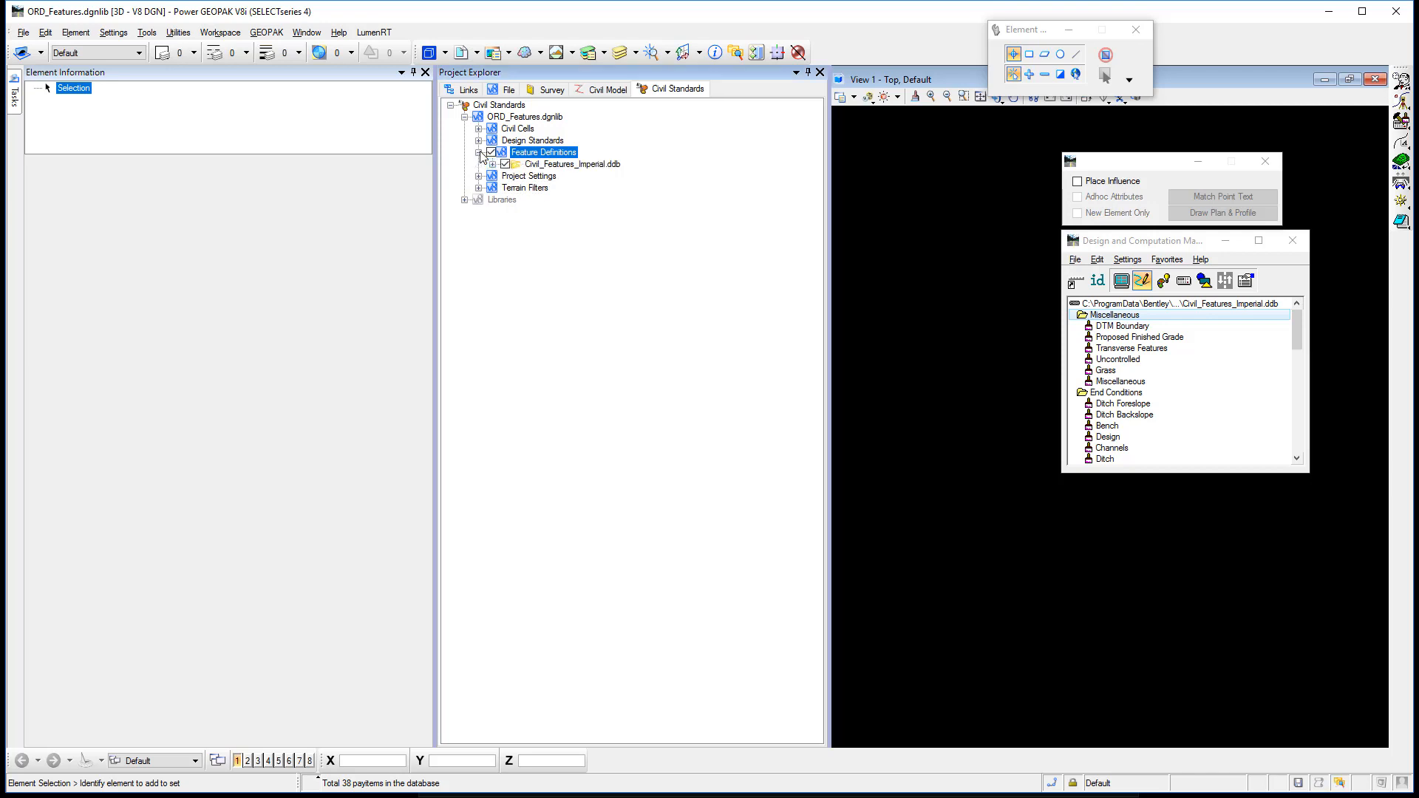
{"action": "left_click", "coordinate": [493, 164]}
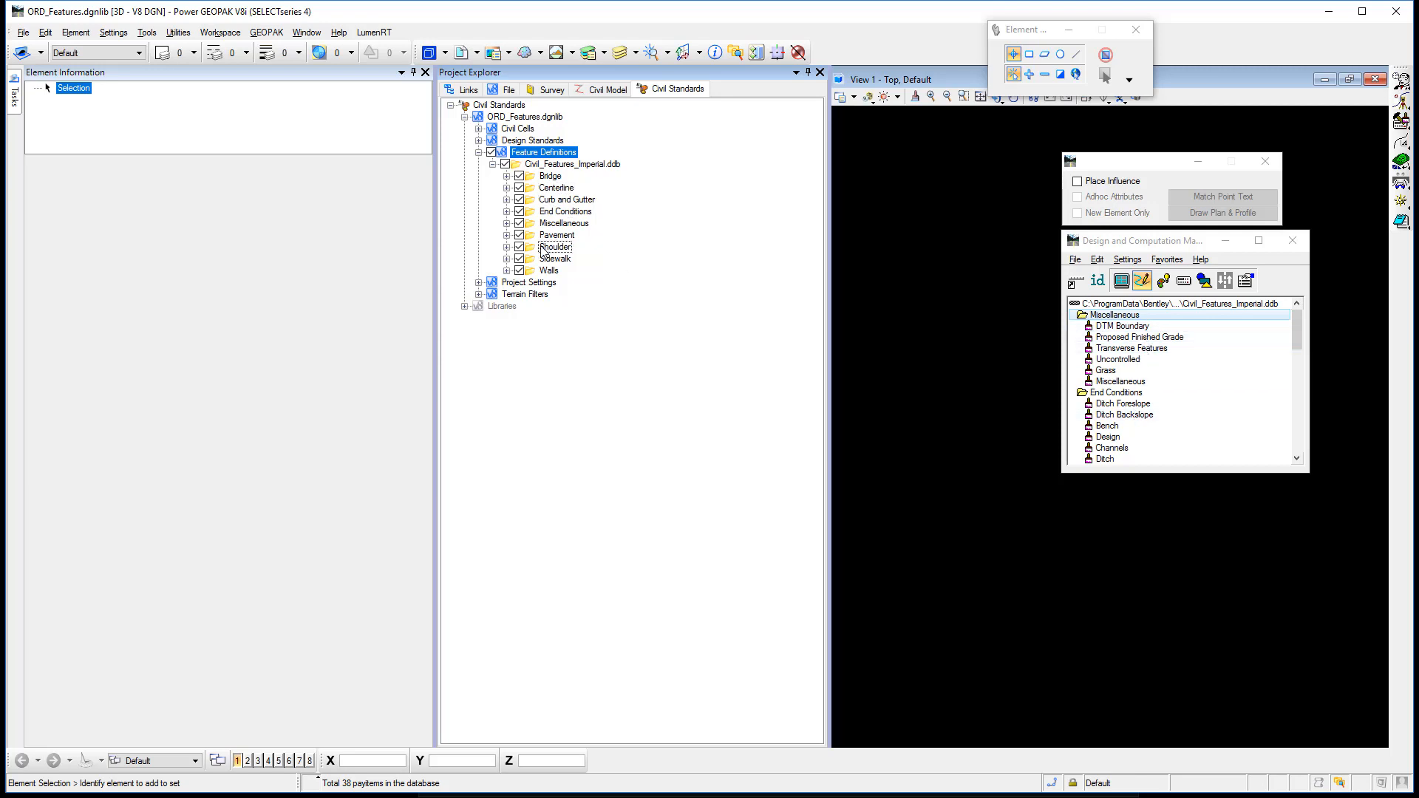
{"action": "left_click", "coordinate": [508, 235]}
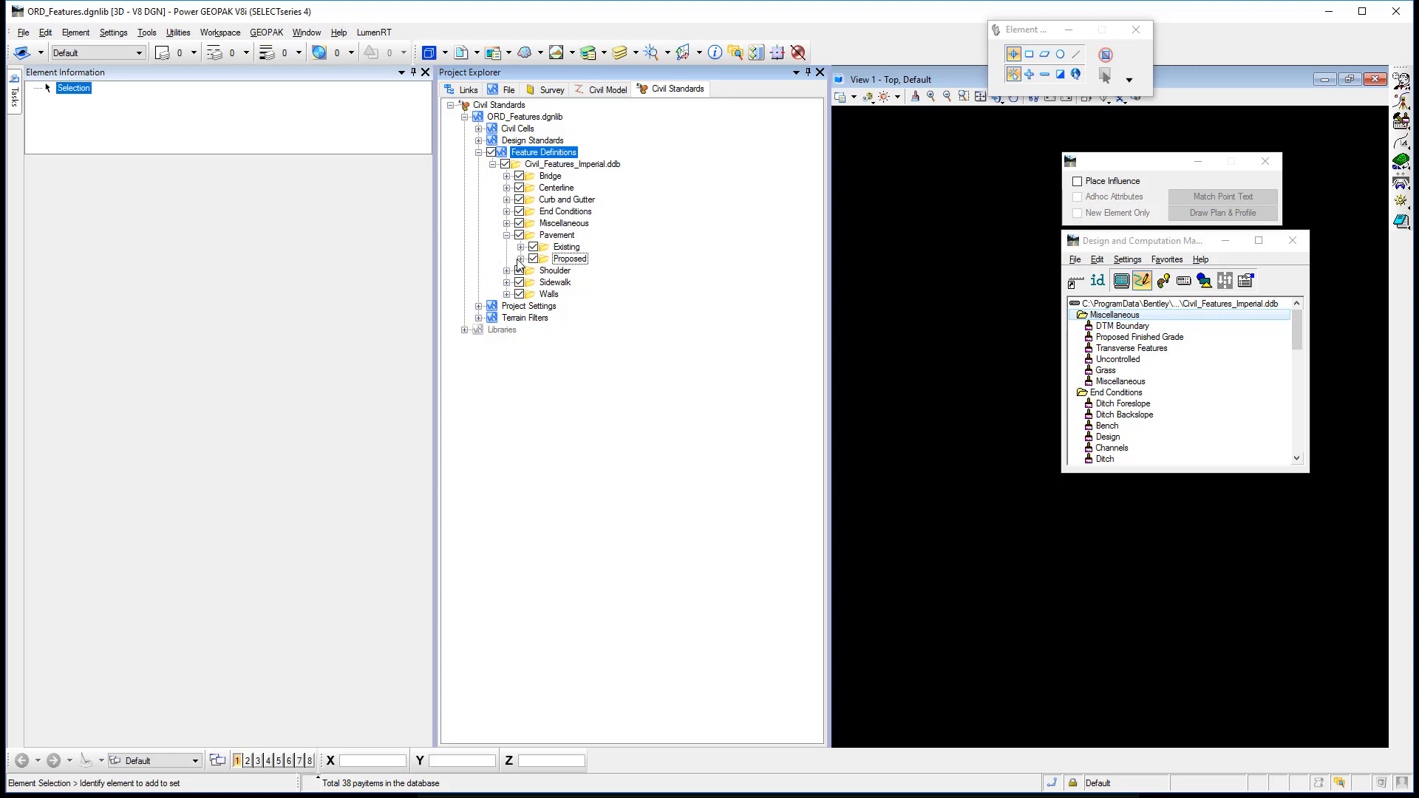
{"action": "left_click", "coordinate": [520, 258]}
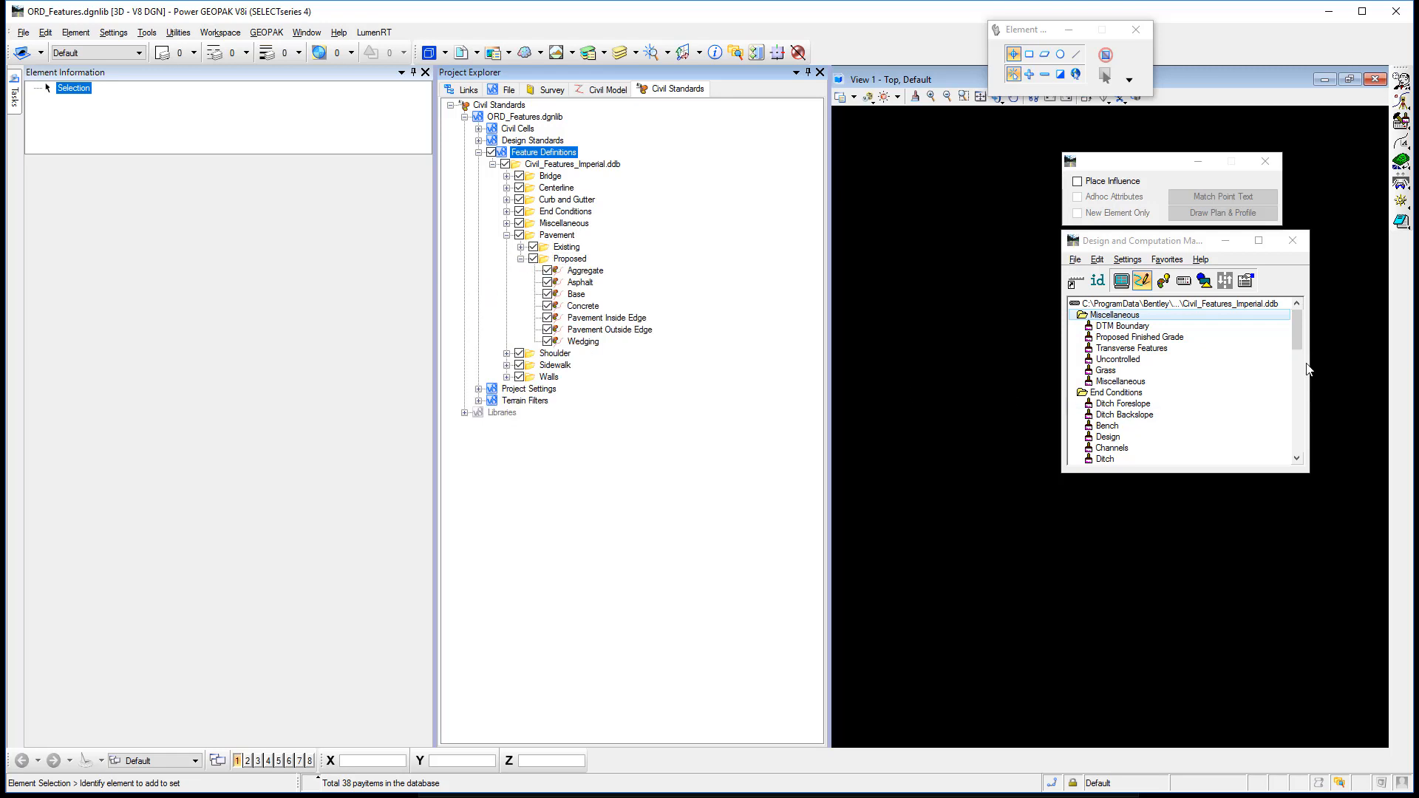
{"action": "left_click_drag", "start_coordinate": [1306, 341], "coordinate": [1311, 438]}
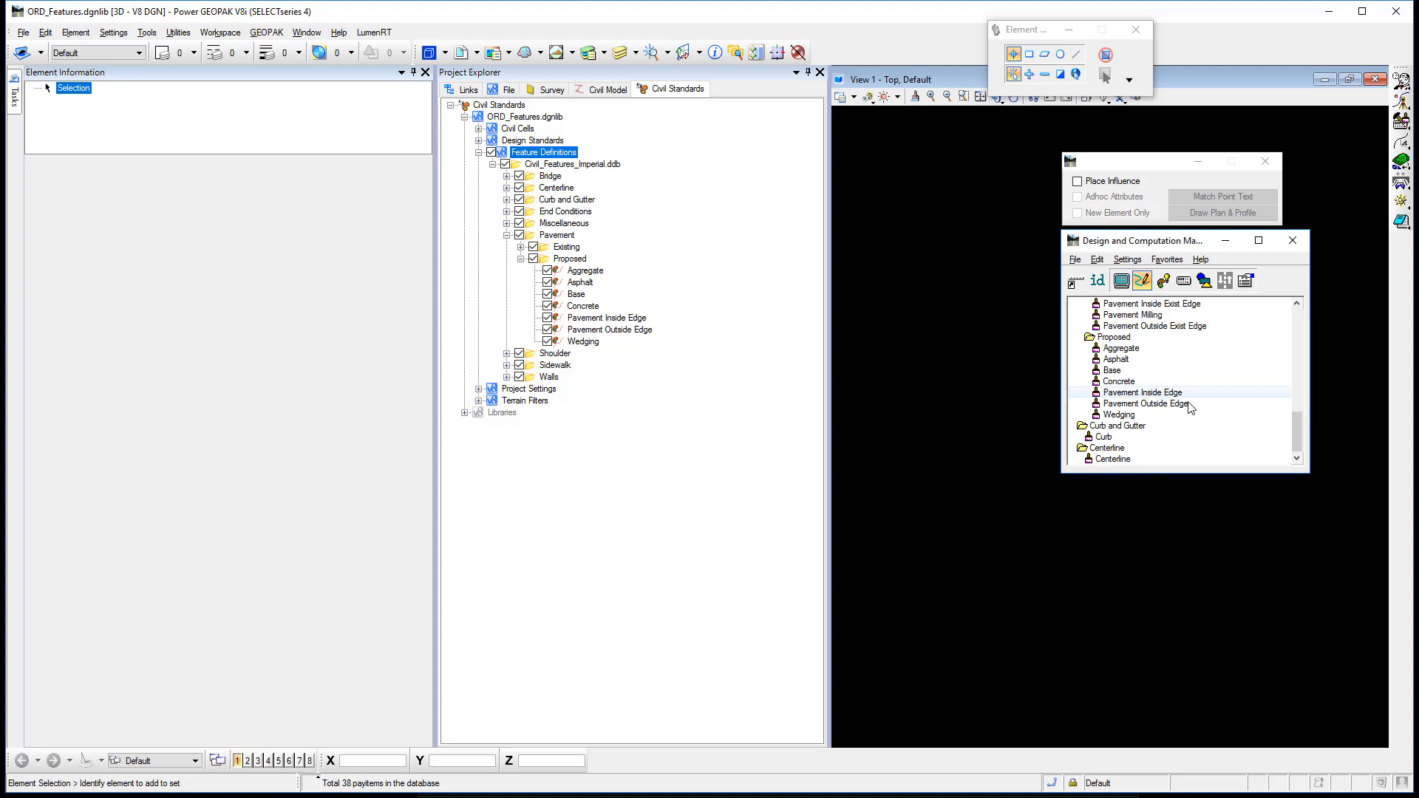
{"action": "left_click", "coordinate": [1129, 393]}
{"action": "left_click", "coordinate": [592, 318]}
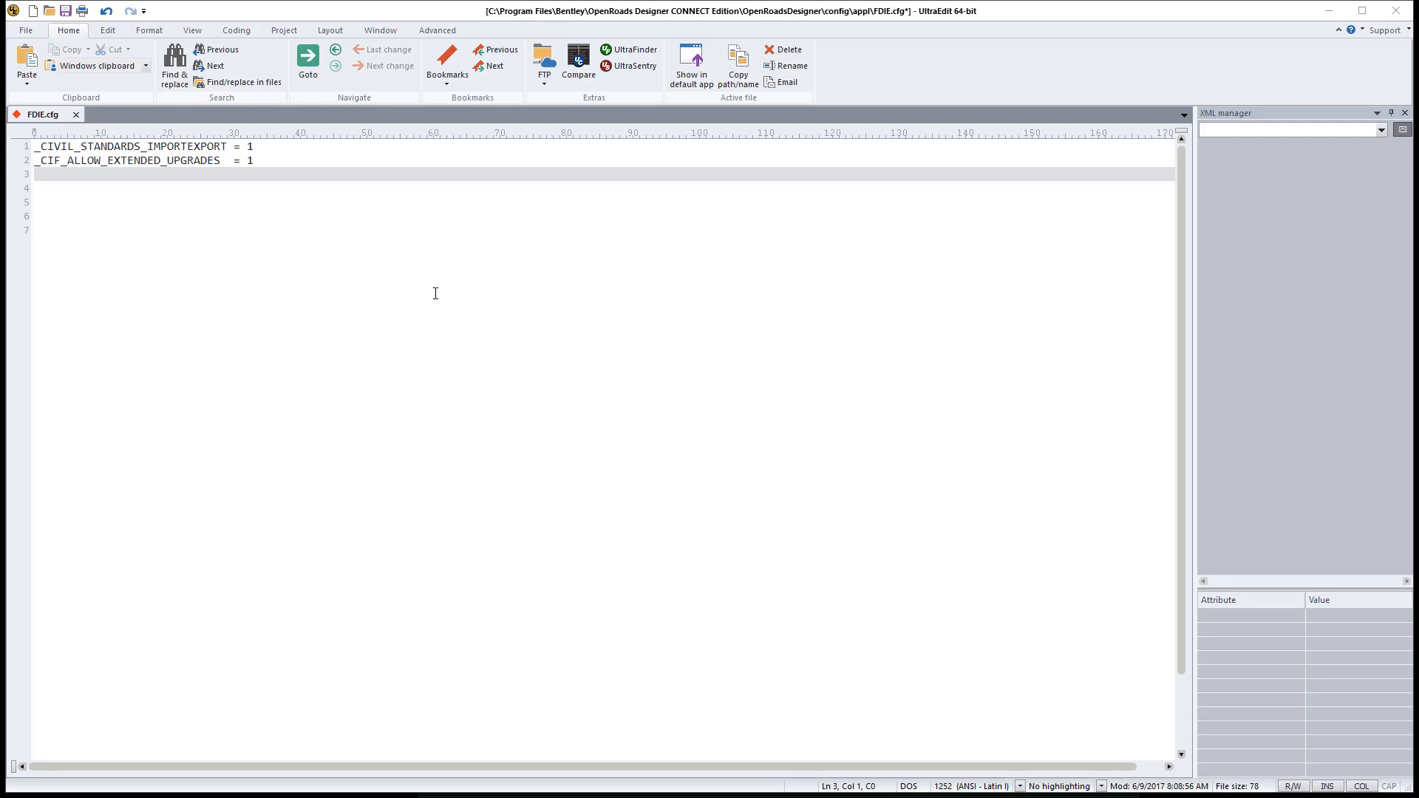
Review the _CIVIL_STANDARDS_IMPORTEXPORT and _CIF_ALLOW_EXTENDED_UPGRADES variables of FDIE.cfg in UltraEdit
{"action": "left_click", "coordinate": [295, 153]}
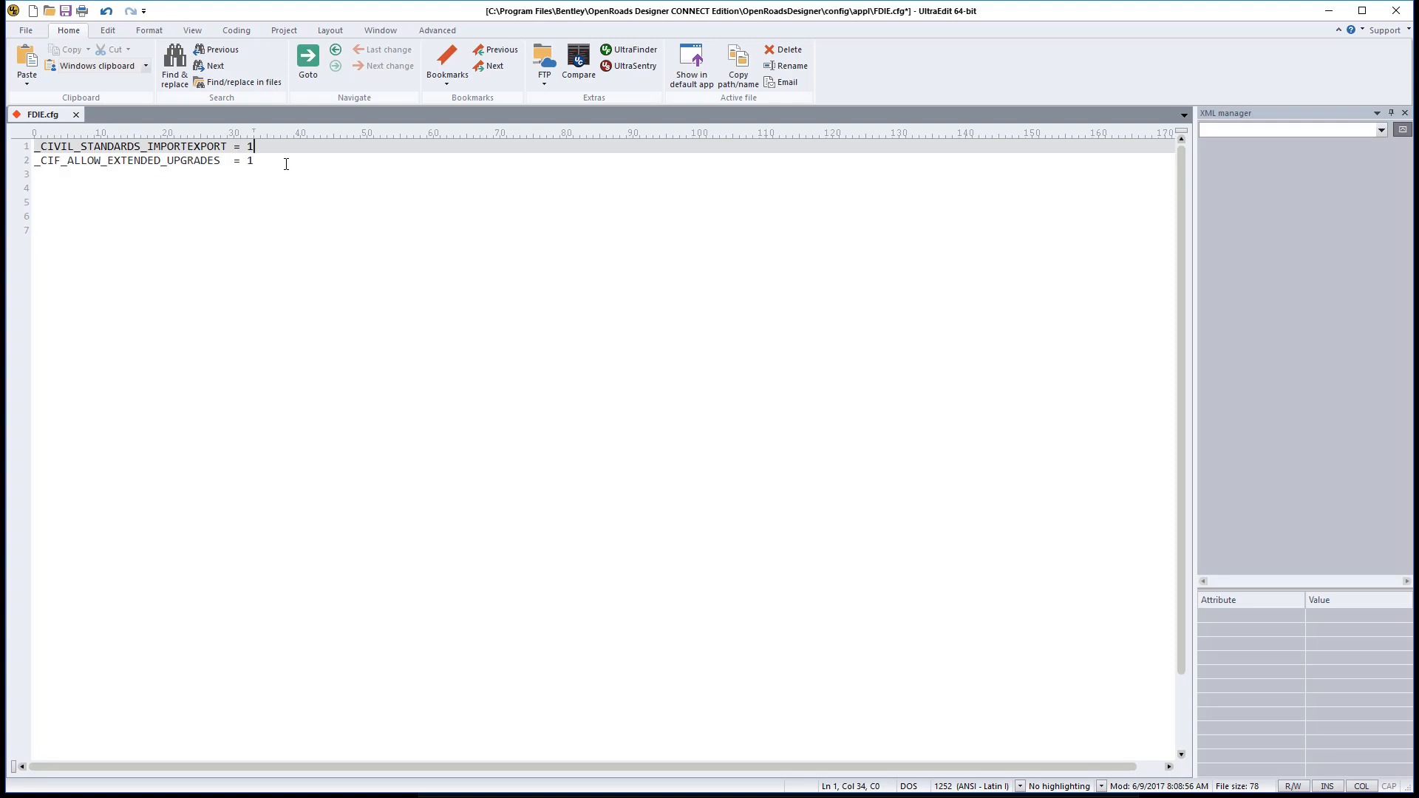
{"action": "left_click", "coordinate": [286, 163]}
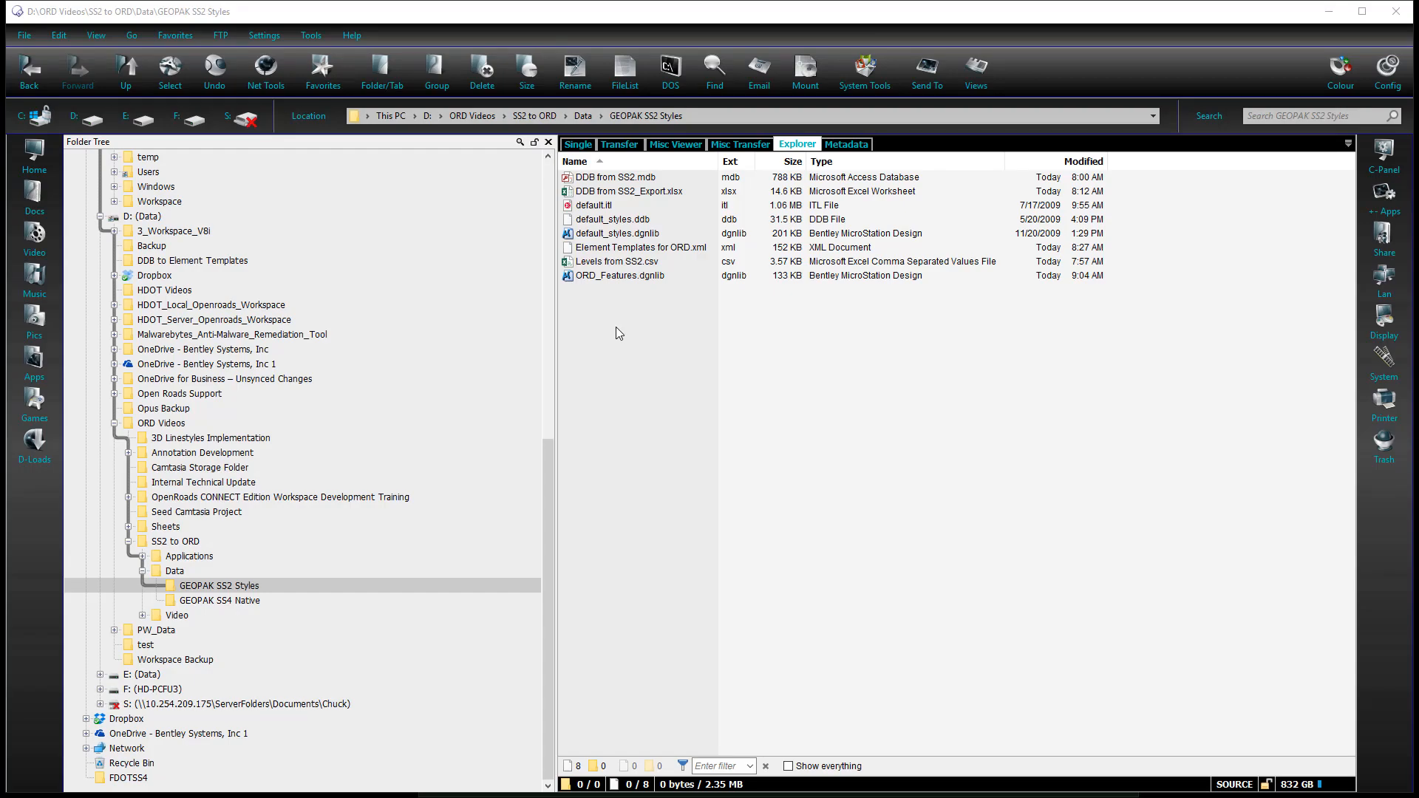
In the file manager, create a folder named Backup inside the GEOPAK SS2 Styles folder
{"action": "right_click", "coordinate": [611, 330]}
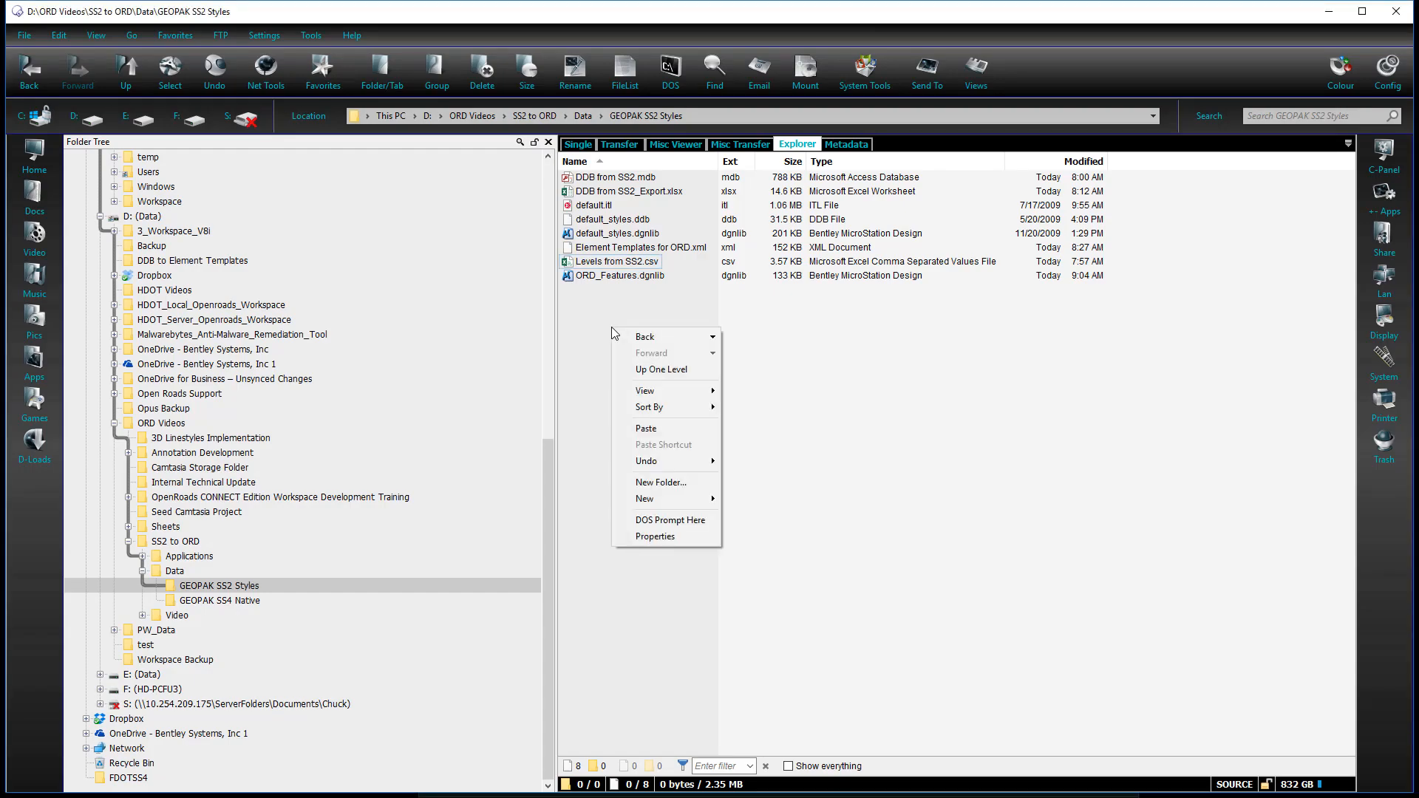
{"action": "left_click", "coordinate": [640, 482]}
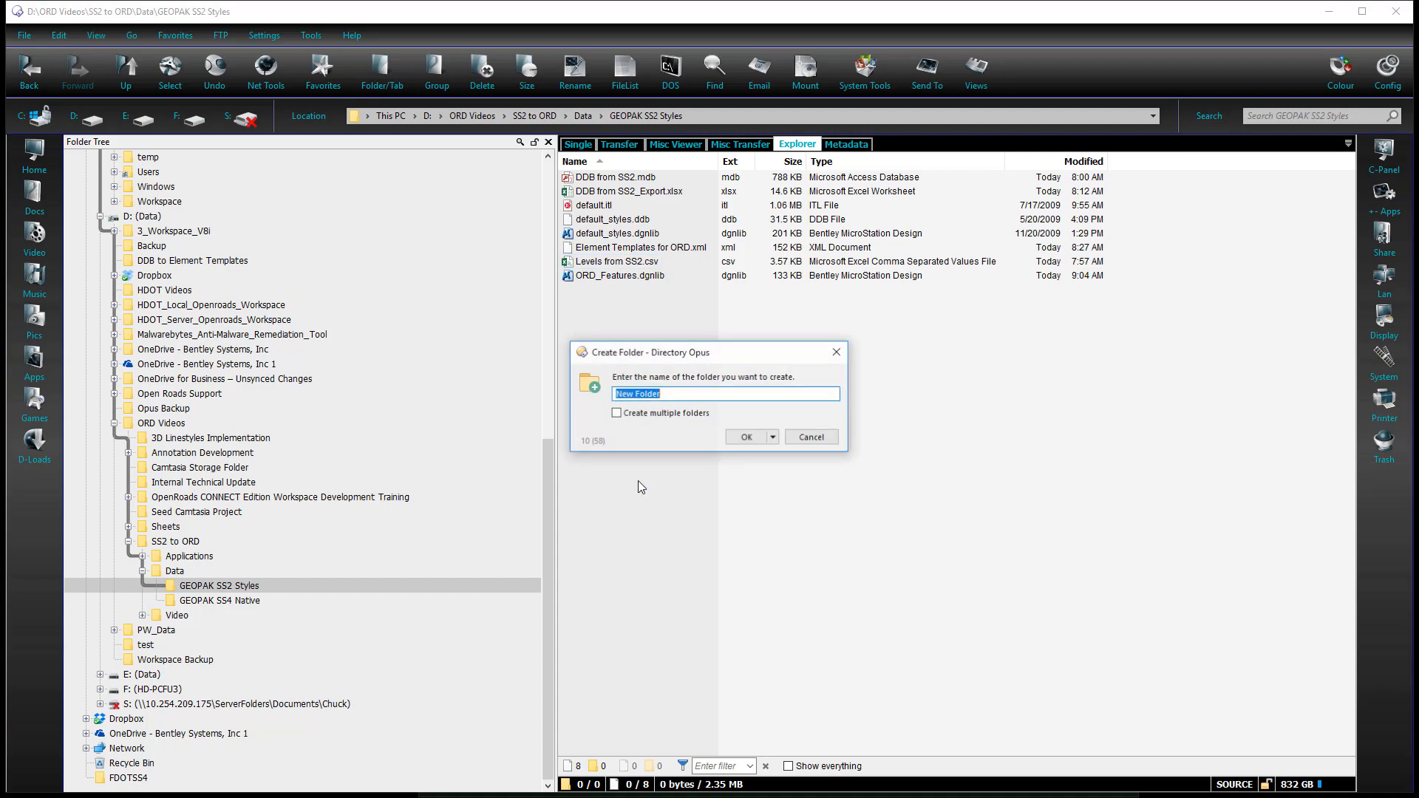
{"action": "type", "text": "Backup"}
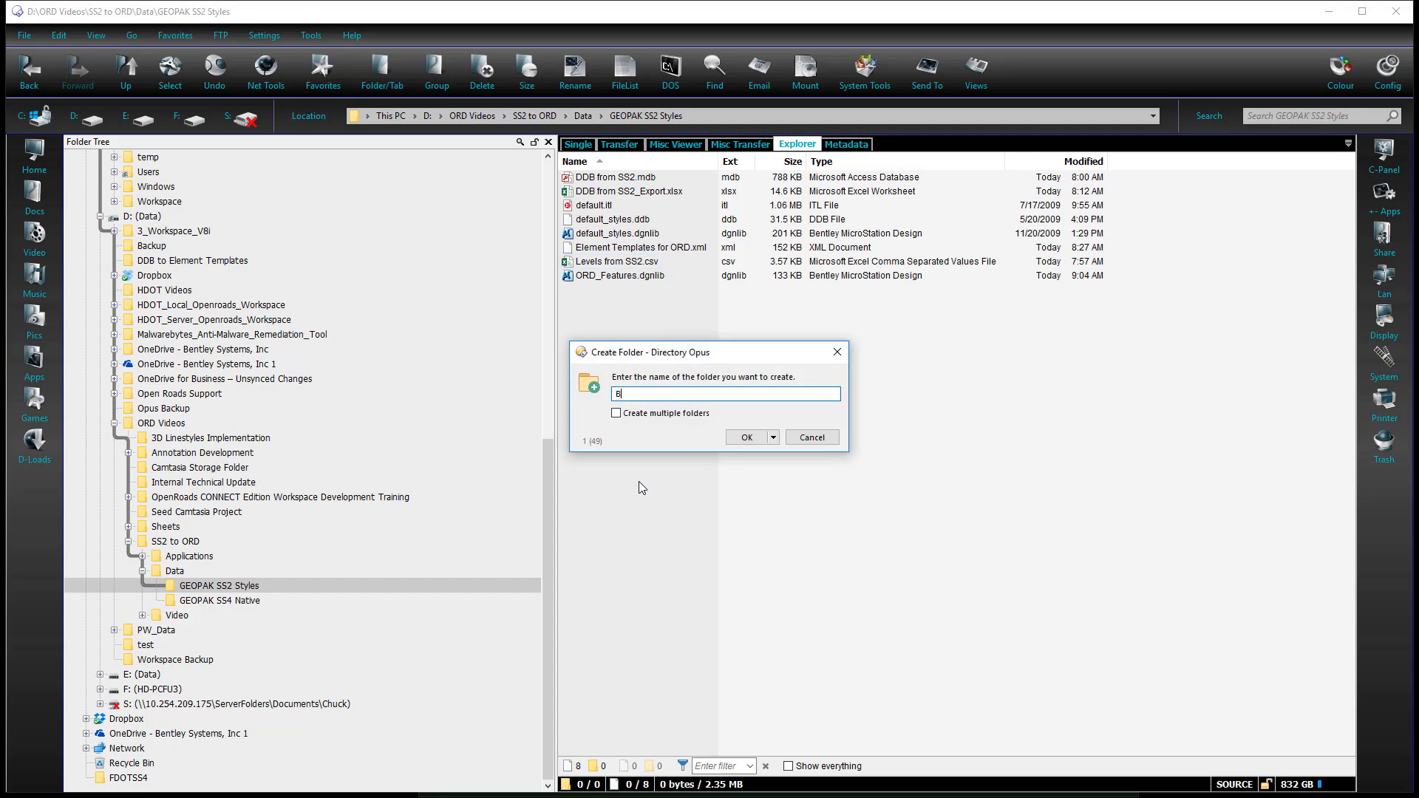
{"action": "key", "text": "Return"}
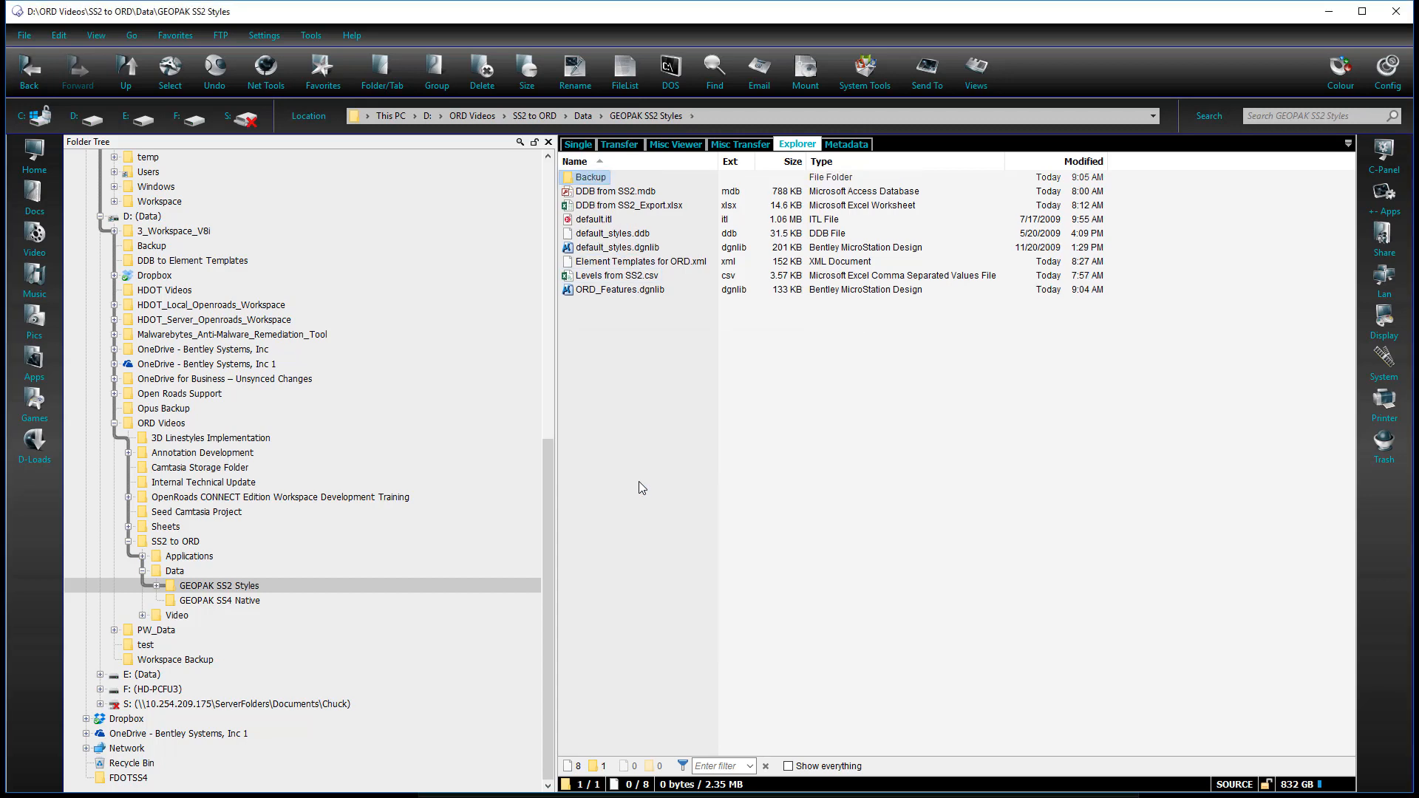
{"action": "left_click", "coordinate": [664, 379]}
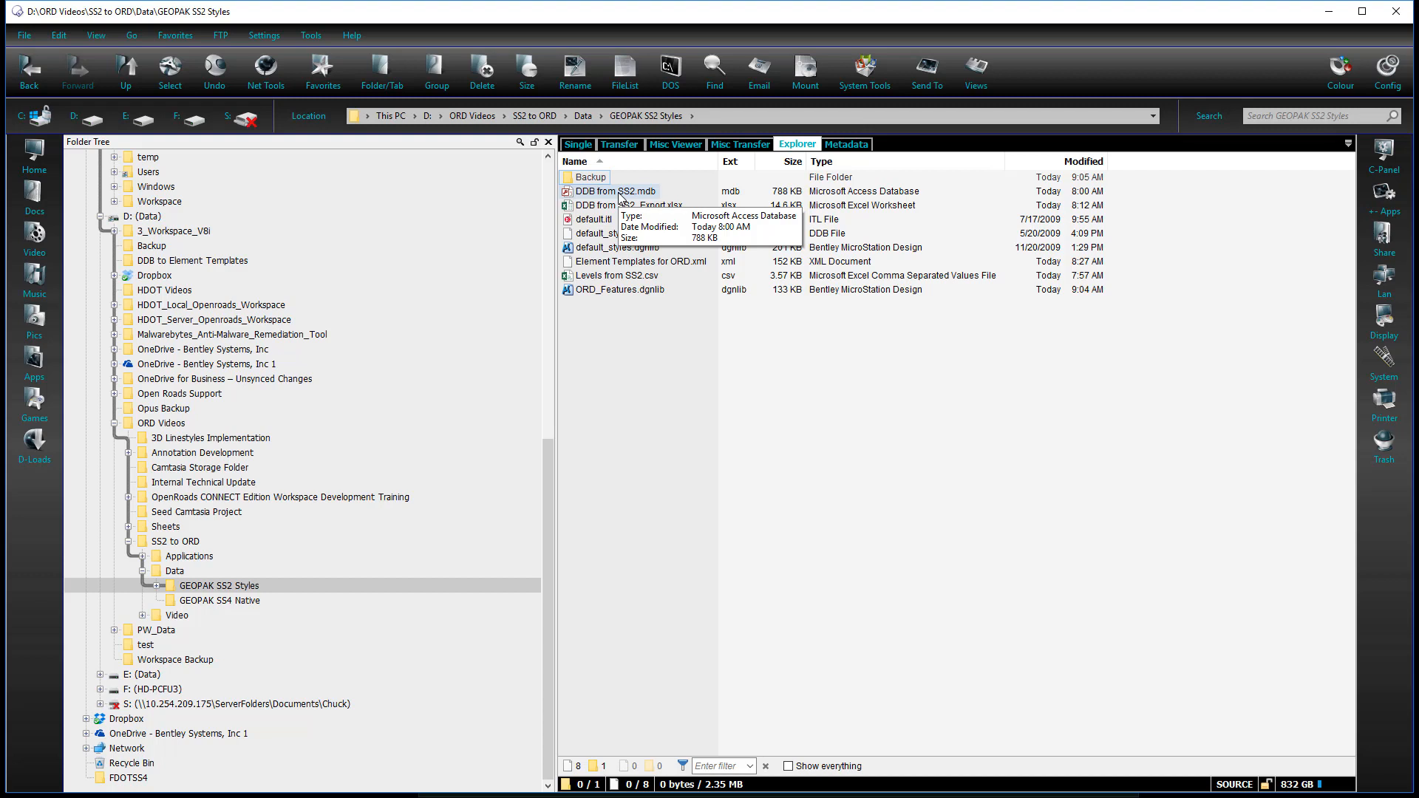
Move DDB from SS2.mdb, DDB from SS2_Export.xlsx, Levels from SS2.csv and default_styles.ddb into the Backup folder
{"action": "left_click_drag", "start_coordinate": [620, 194], "coordinate": [605, 183]}
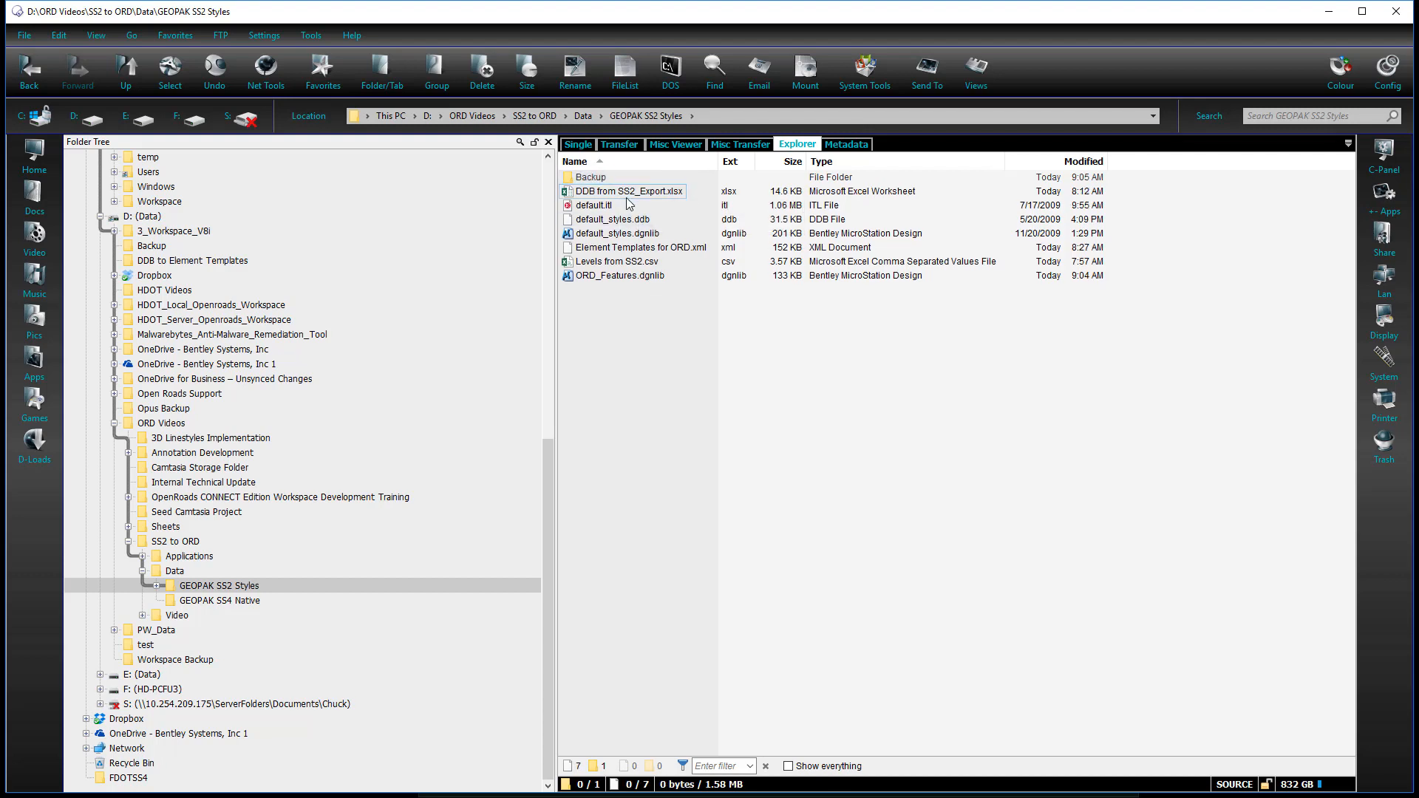
{"action": "left_click_drag", "start_coordinate": [625, 192], "coordinate": [608, 183]}
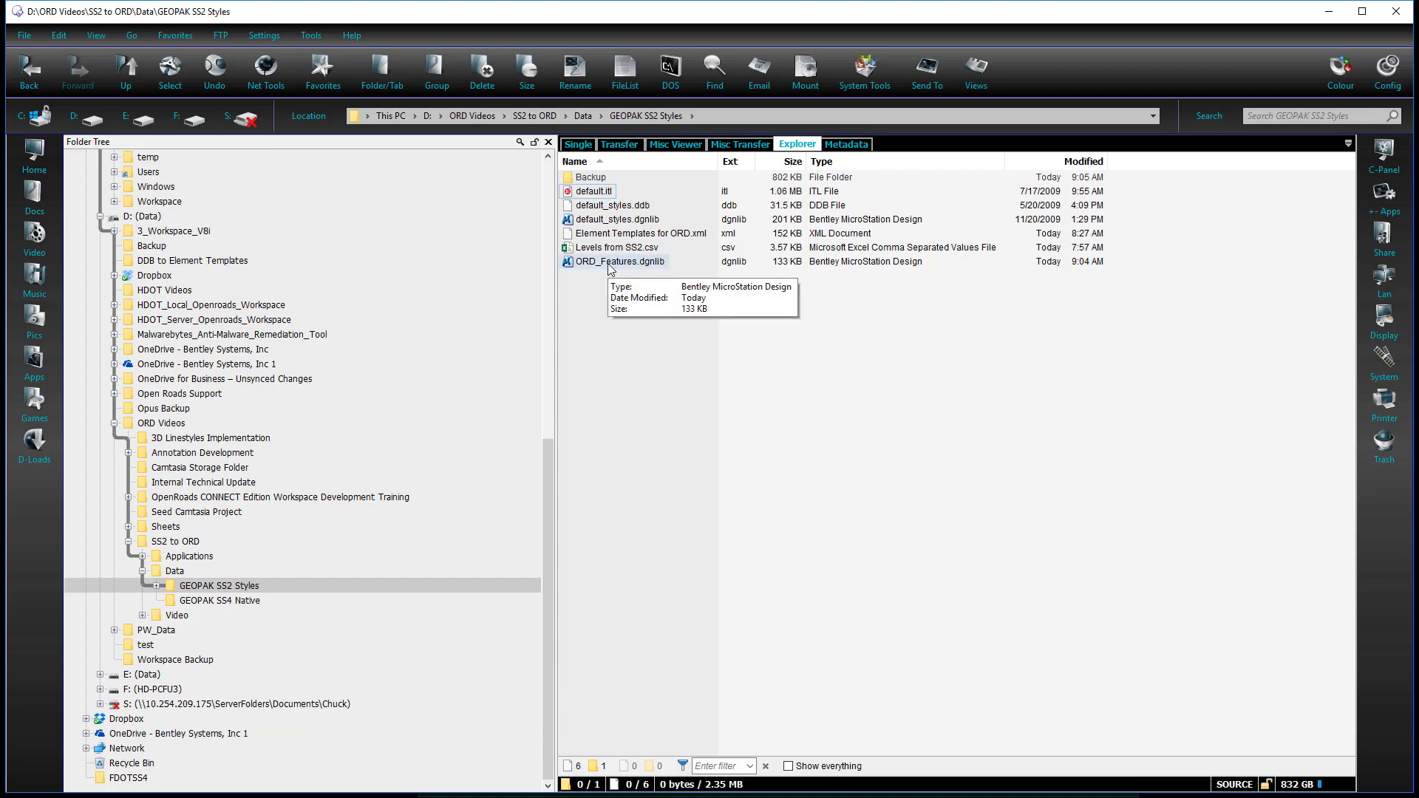
{"action": "left_click_drag", "start_coordinate": [601, 249], "coordinate": [593, 179]}
{"action": "left_click_drag", "start_coordinate": [600, 206], "coordinate": [593, 181]}
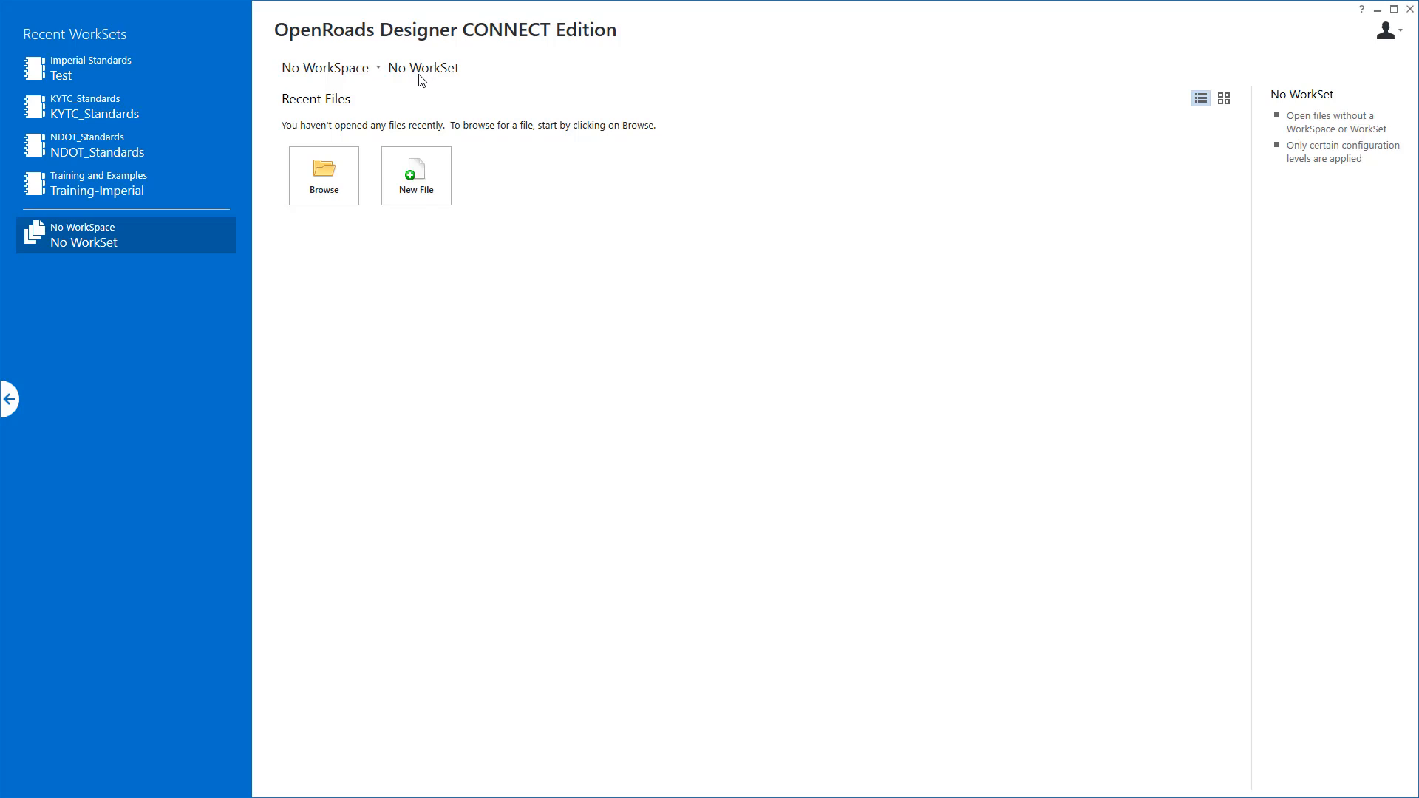
Open ORD_Features.dgnlib from the GEOPAK SS2 Styles folder without a WorkSet and upgrade its obsolete civil data
{"action": "left_click", "coordinate": [321, 185]}
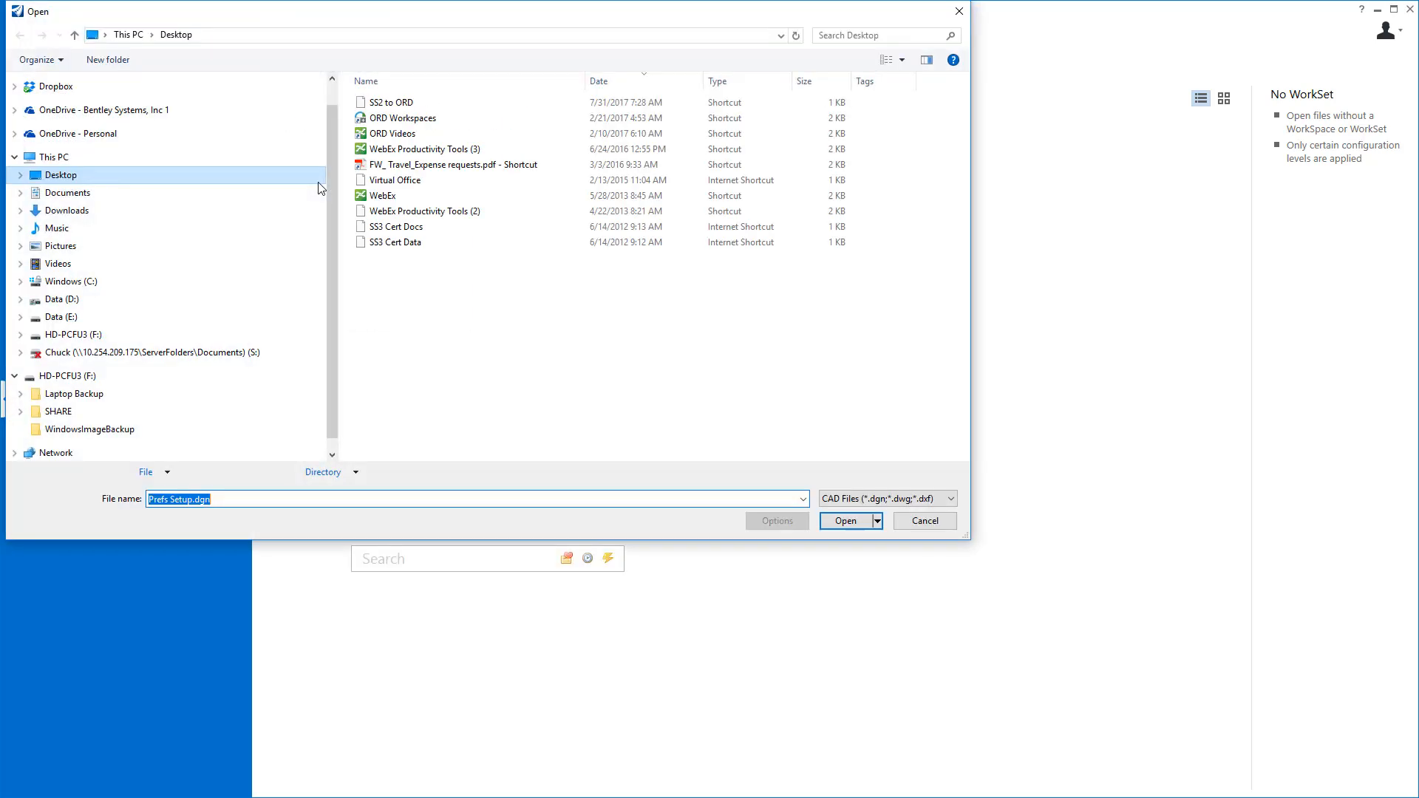
{"action": "right_click", "coordinate": [397, 290]}
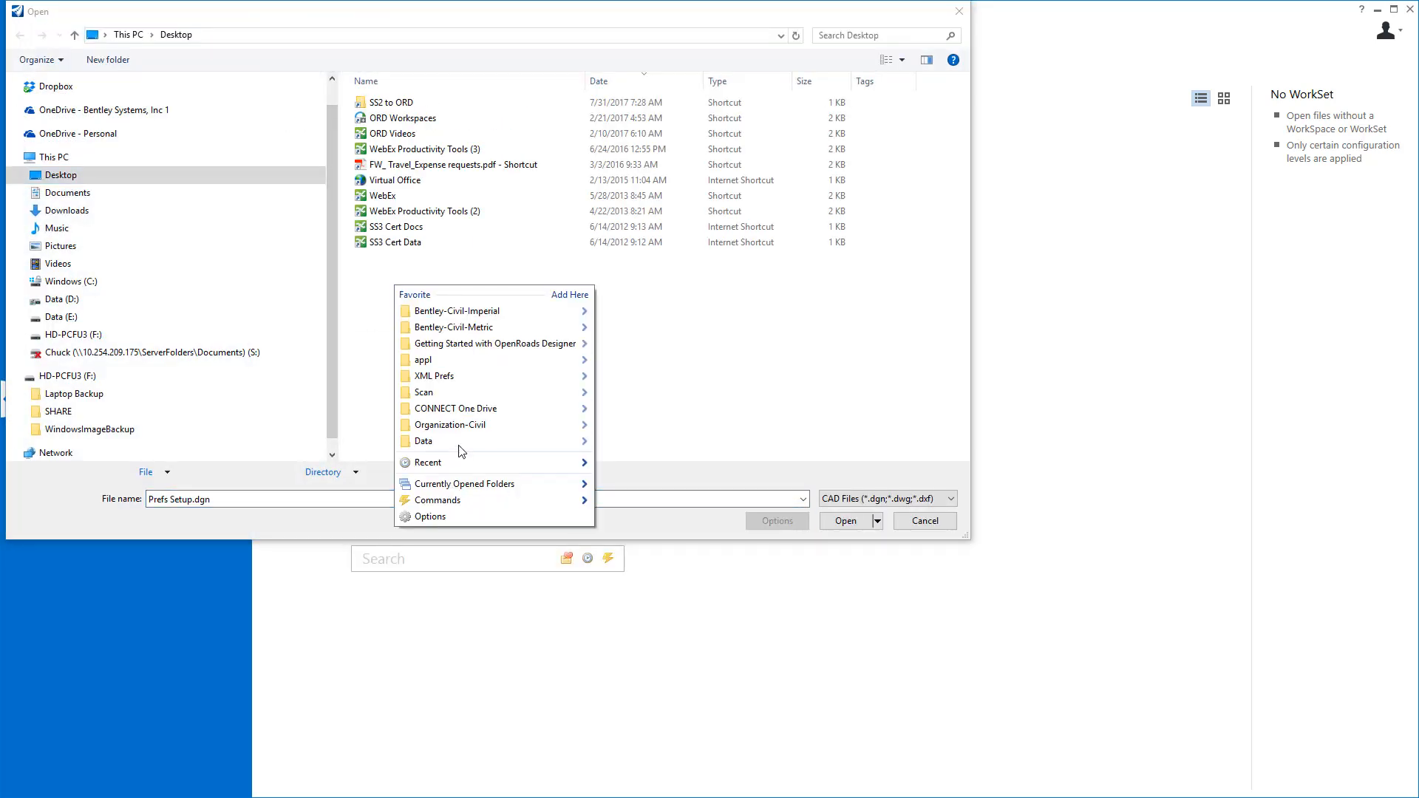
{"action": "left_click", "coordinate": [405, 352]}
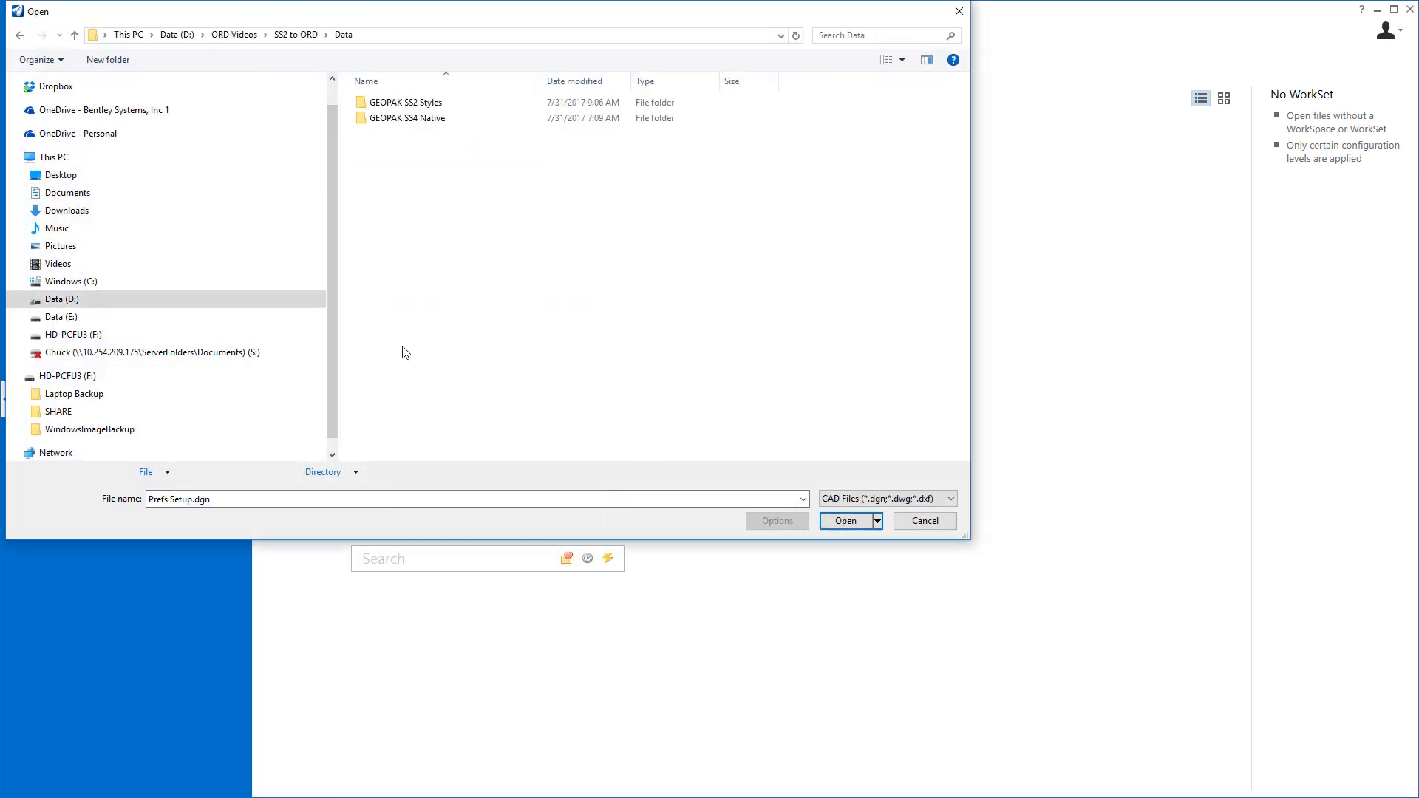
{"action": "double_click", "coordinate": [412, 107]}
{"action": "left_click", "coordinate": [899, 499]}
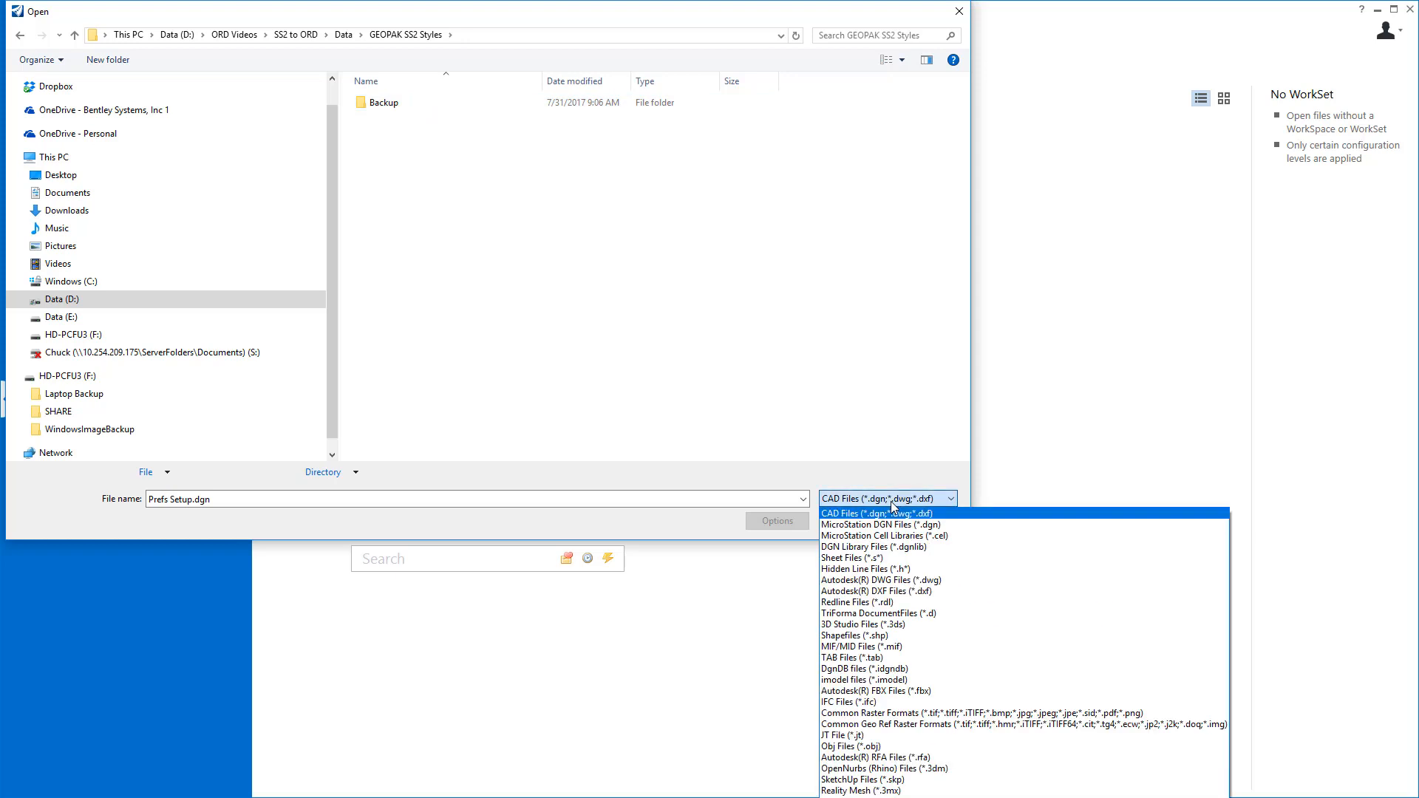
{"action": "left_click", "coordinate": [888, 547]}
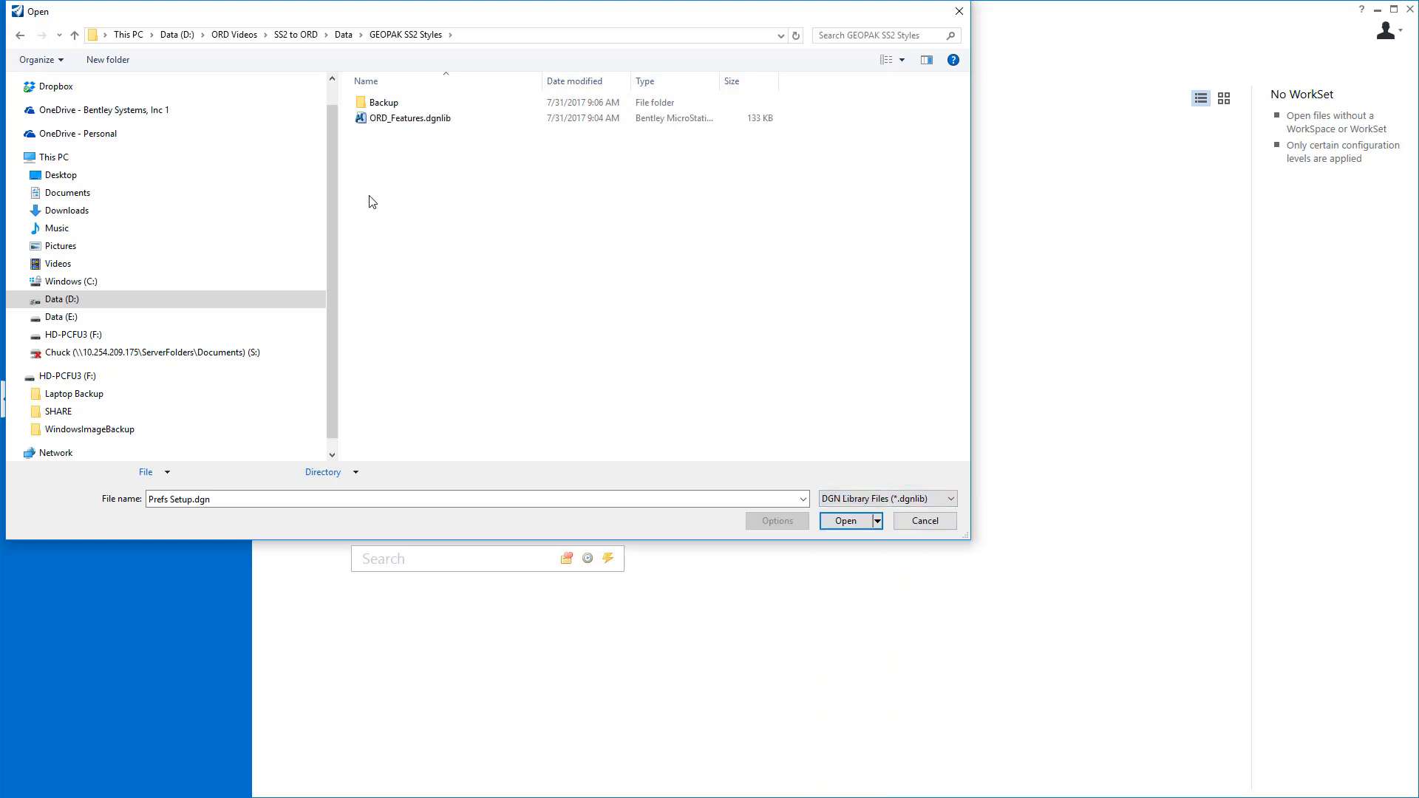
{"action": "left_click", "coordinate": [404, 125]}
{"action": "left_click", "coordinate": [842, 521]}
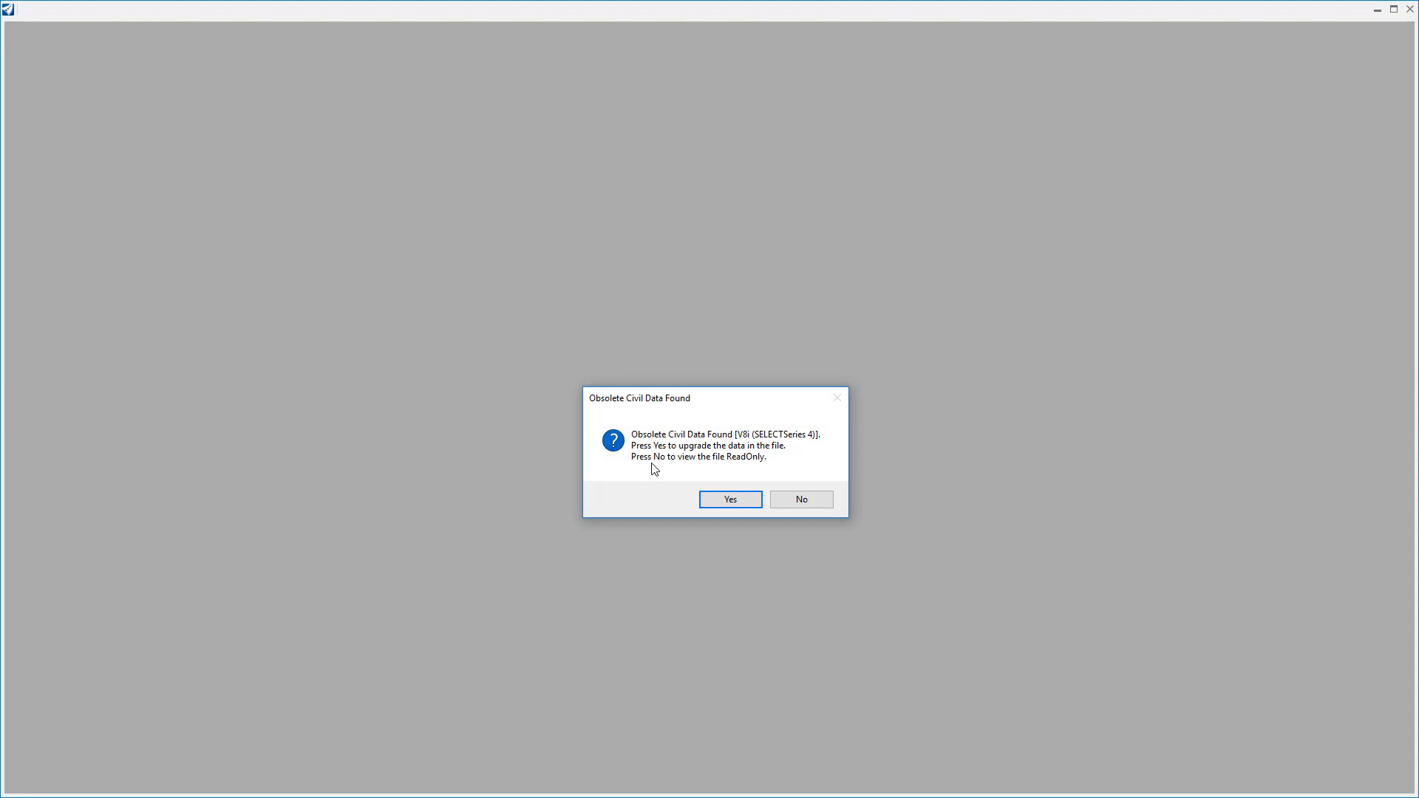
{"action": "left_click", "coordinate": [724, 502]}
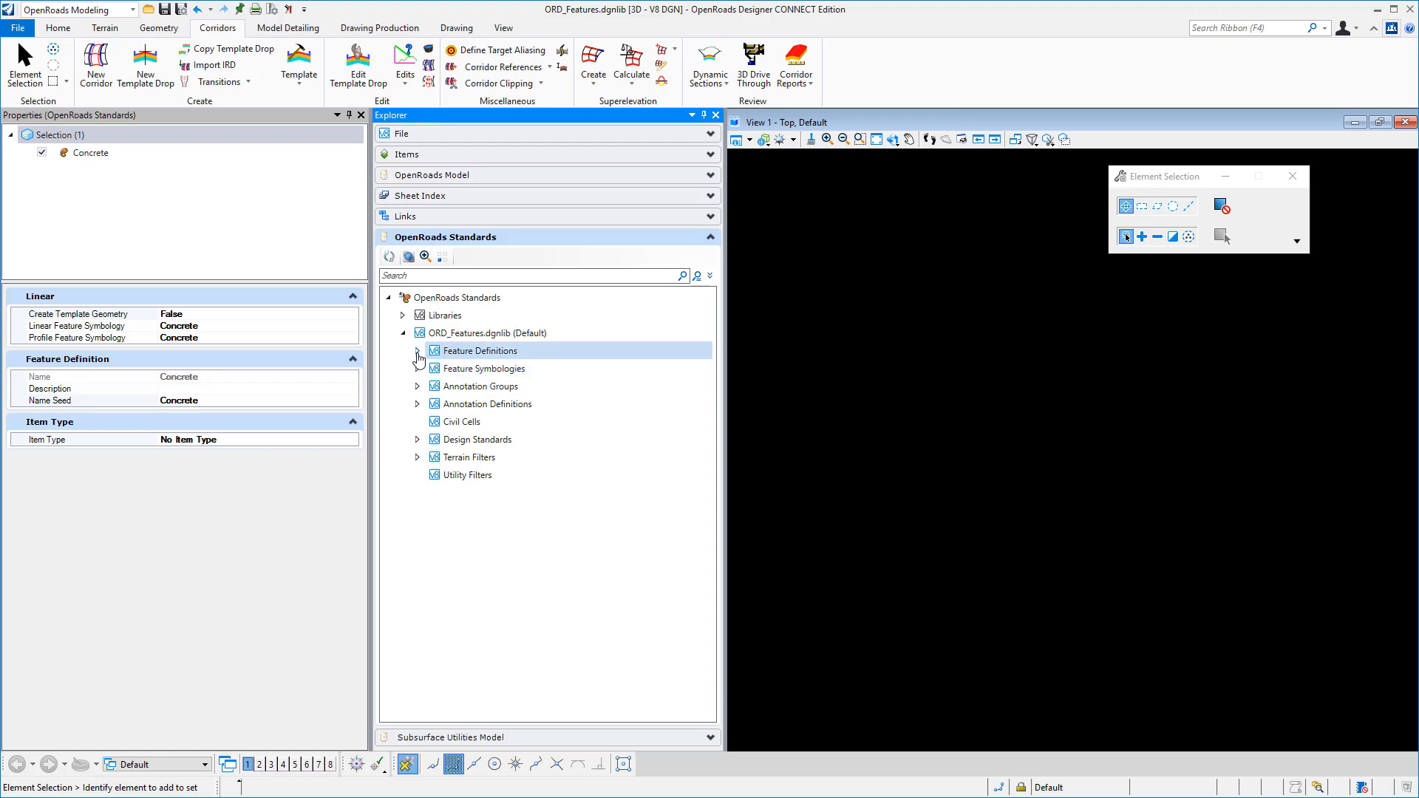
Examine the linear feature definitions under Pavement > Proposed, checking the symbology and name seed of Pavement Inside Edge and Pavement Outside Edge
{"action": "left_click", "coordinate": [418, 353]}
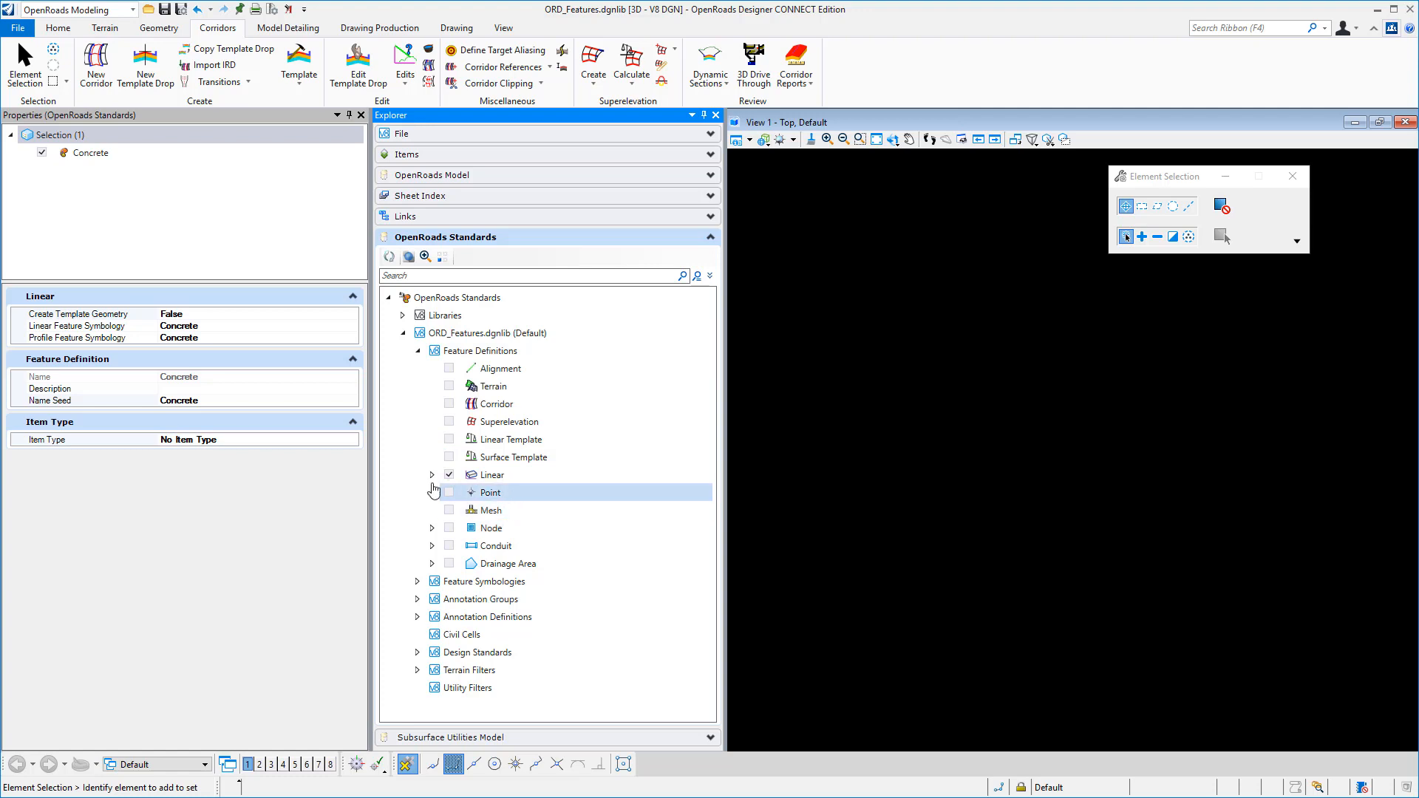
{"action": "left_click", "coordinate": [433, 476]}
{"action": "scroll", "coordinate": [434, 476], "scroll_direction": "down", "scroll_amount": 3}
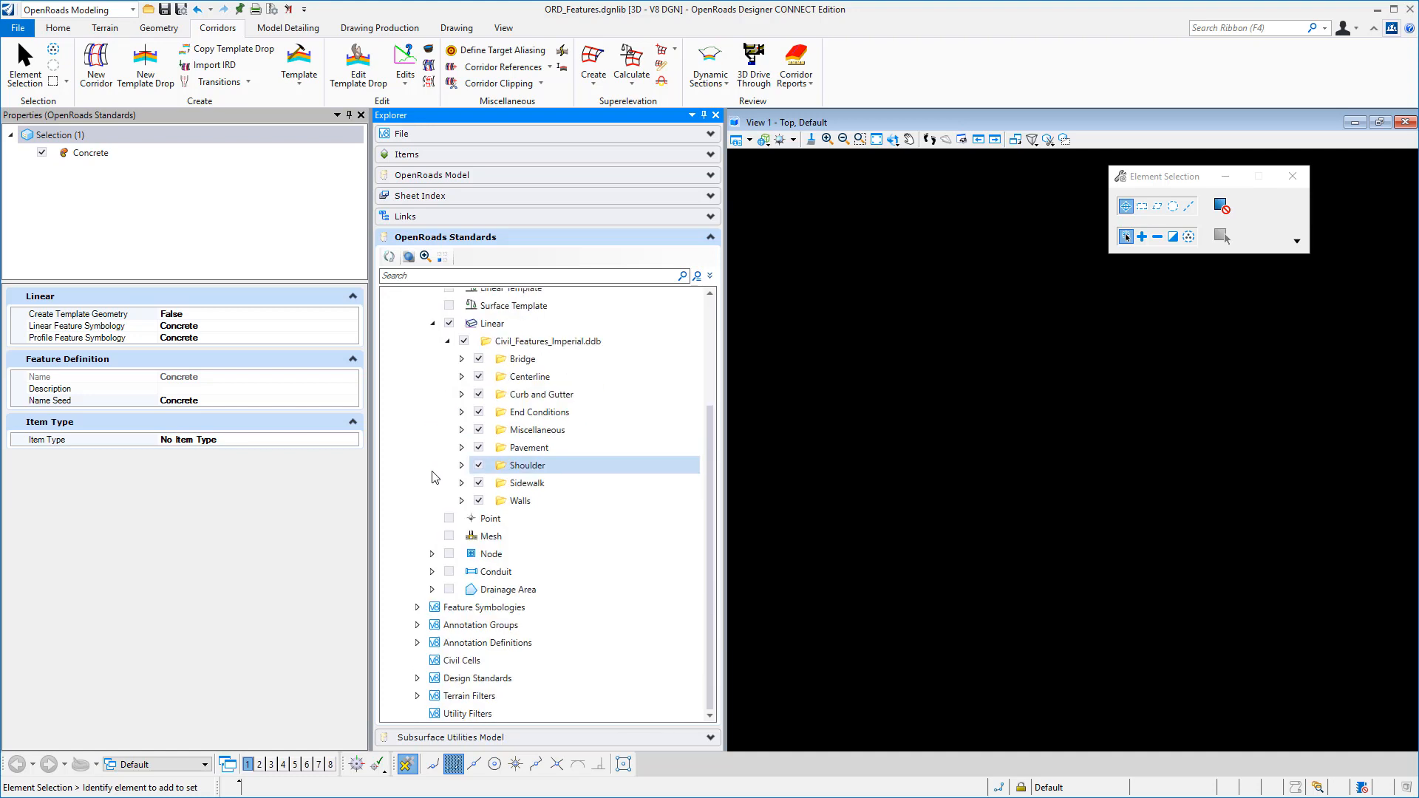
{"action": "scroll", "coordinate": [434, 475], "scroll_direction": "up", "scroll_amount": 1}
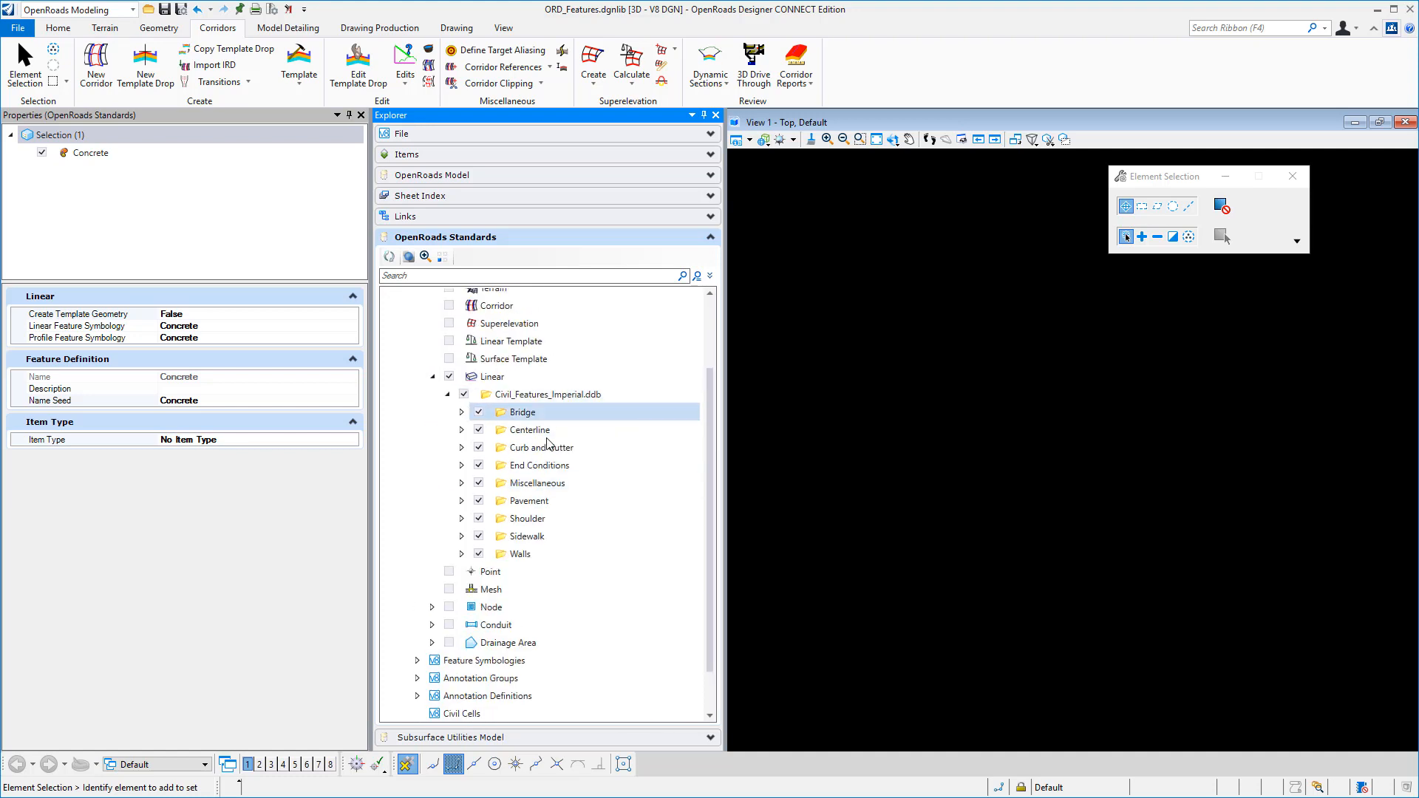
{"action": "left_click", "coordinate": [461, 502]}
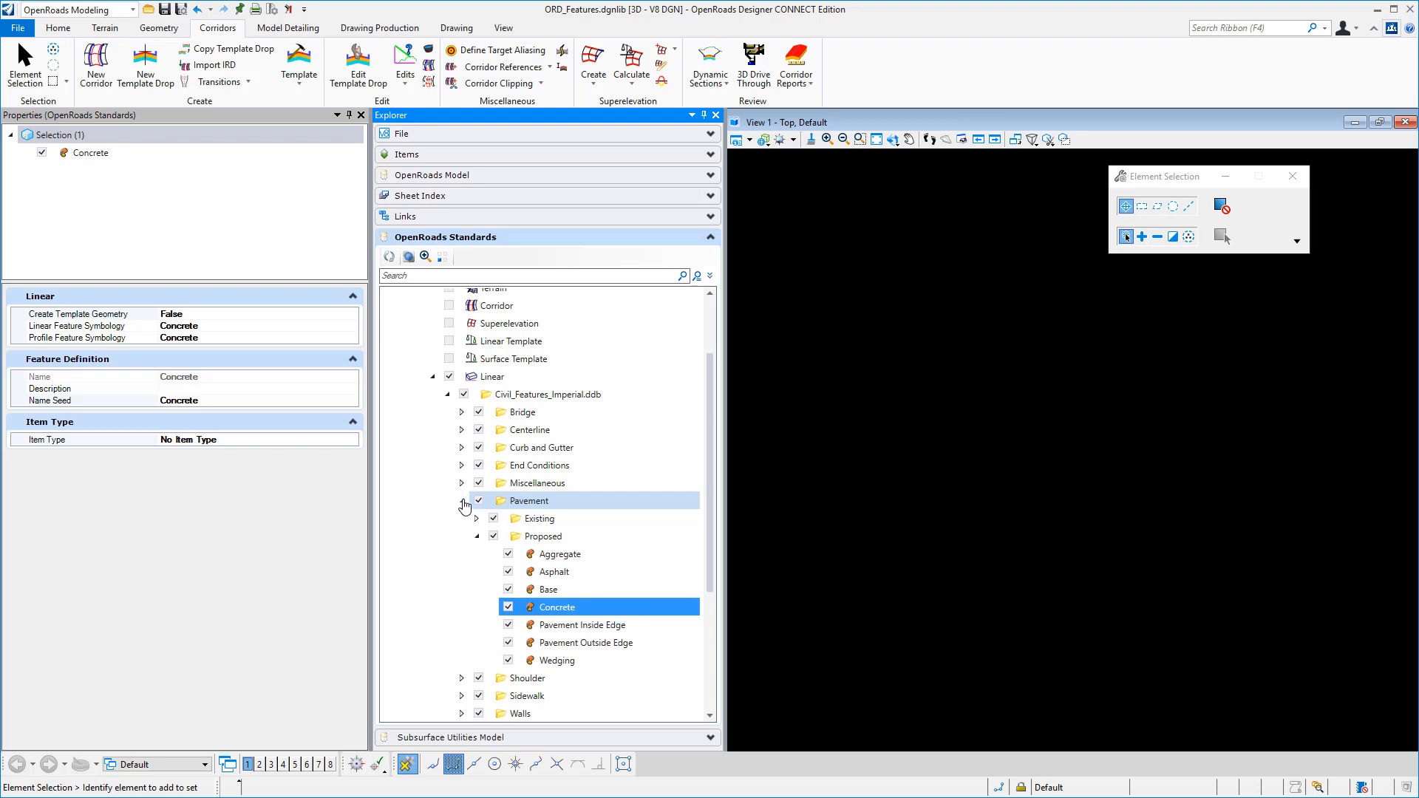
{"action": "scroll", "coordinate": [465, 506], "scroll_direction": "down", "scroll_amount": 1}
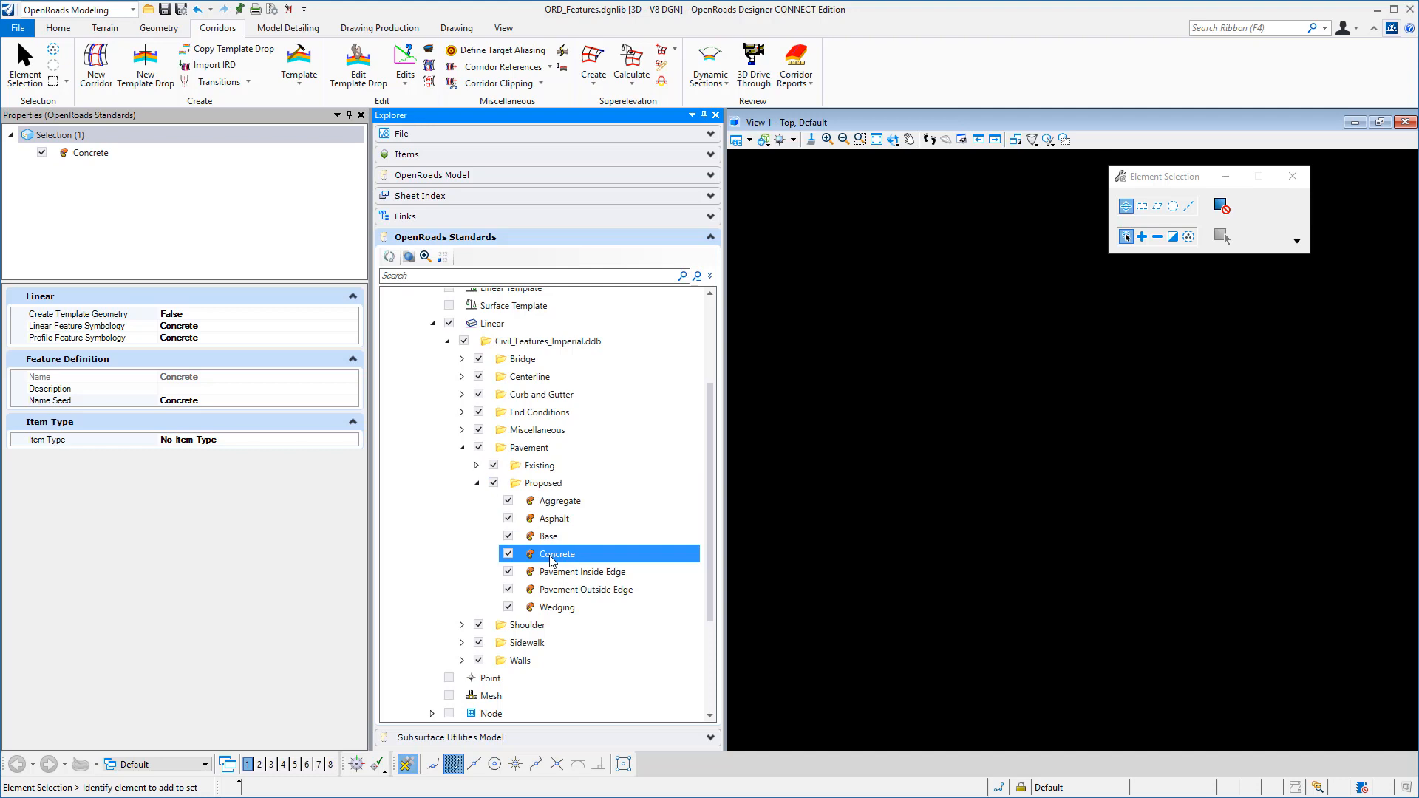
{"action": "left_click", "coordinate": [560, 574]}
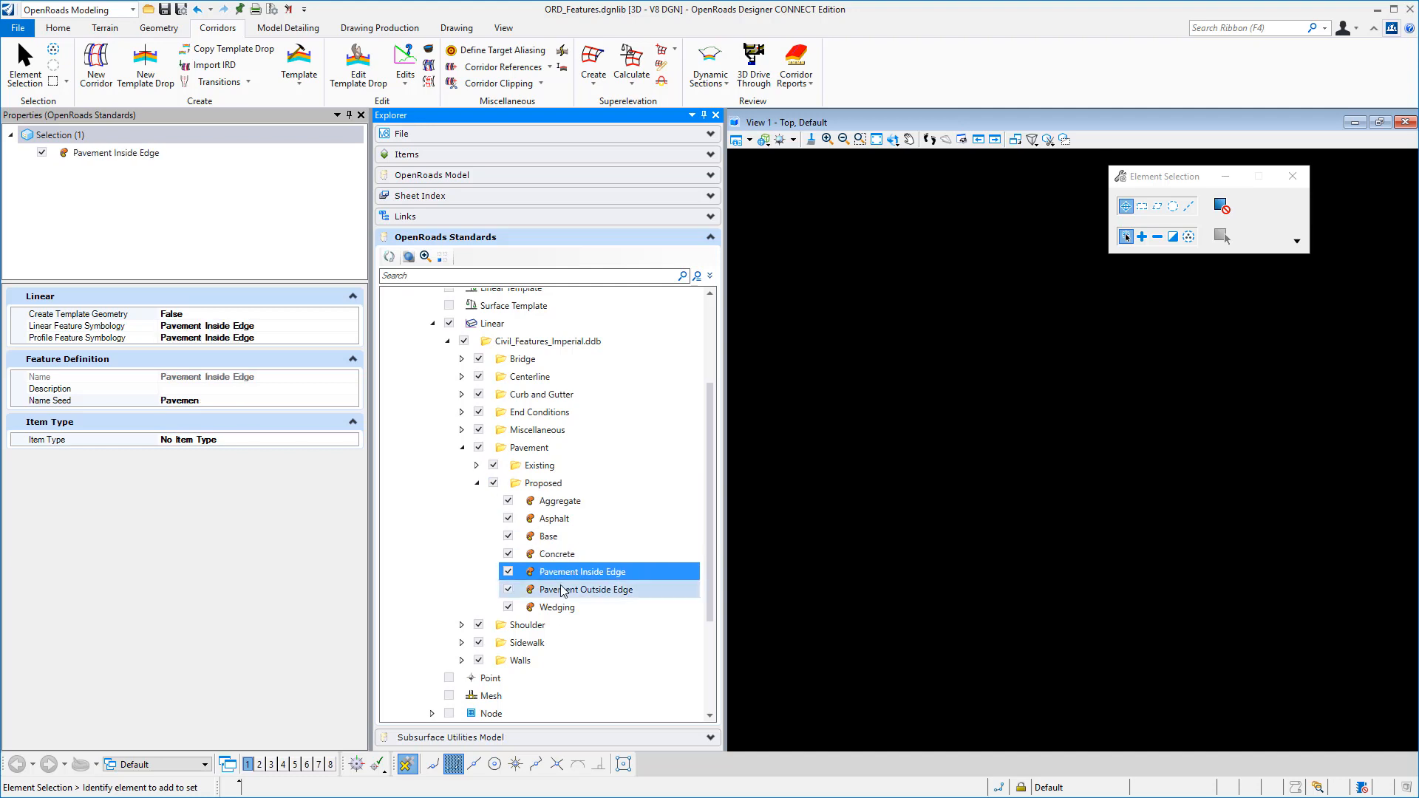
{"action": "left_click", "coordinate": [563, 589]}
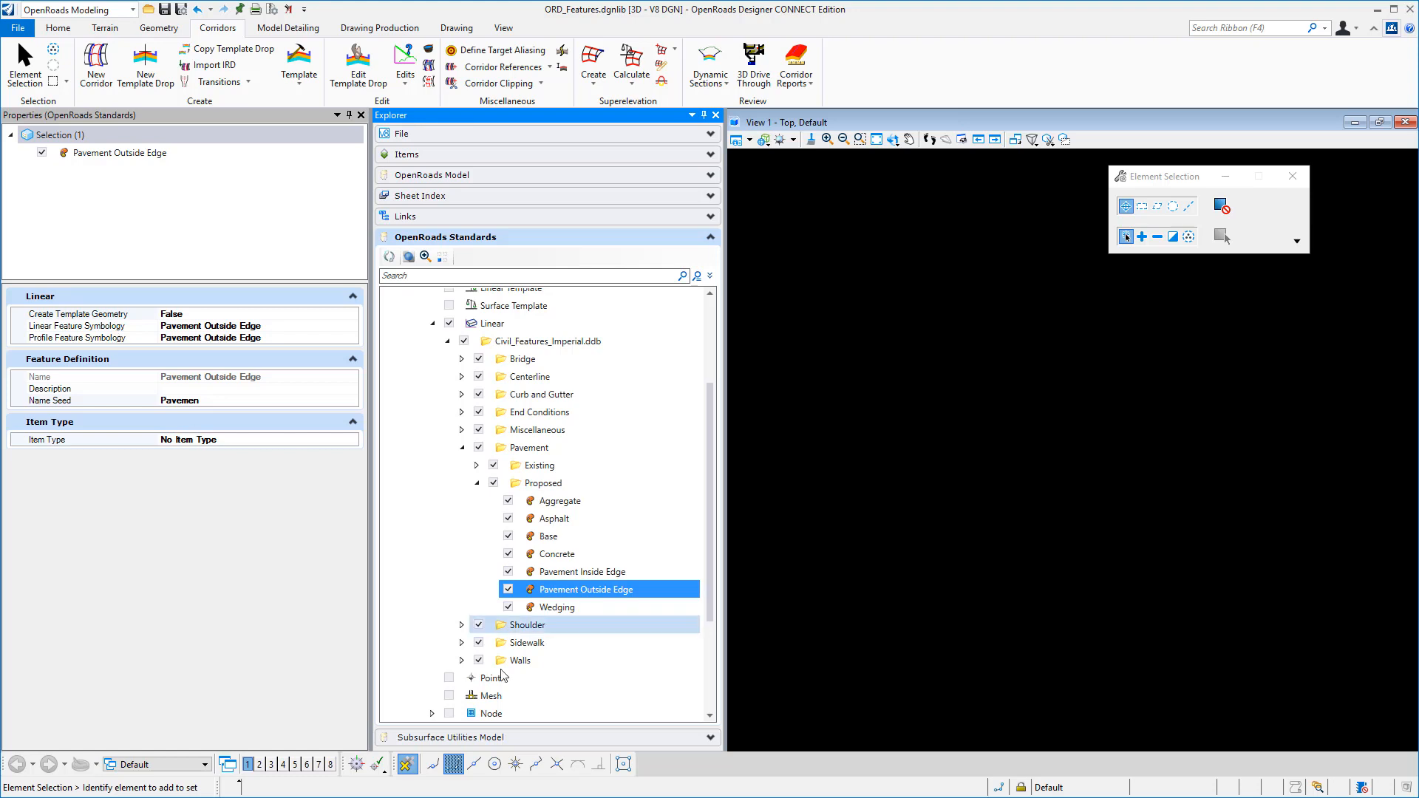
Examine the linear feature symbologies under Pavement > Proposed, comparing the element template assignments of Pavement Inside Edge and Pavement Outside Edge
{"action": "scroll", "coordinate": [476, 591], "scroll_direction": "down", "scroll_amount": 3}
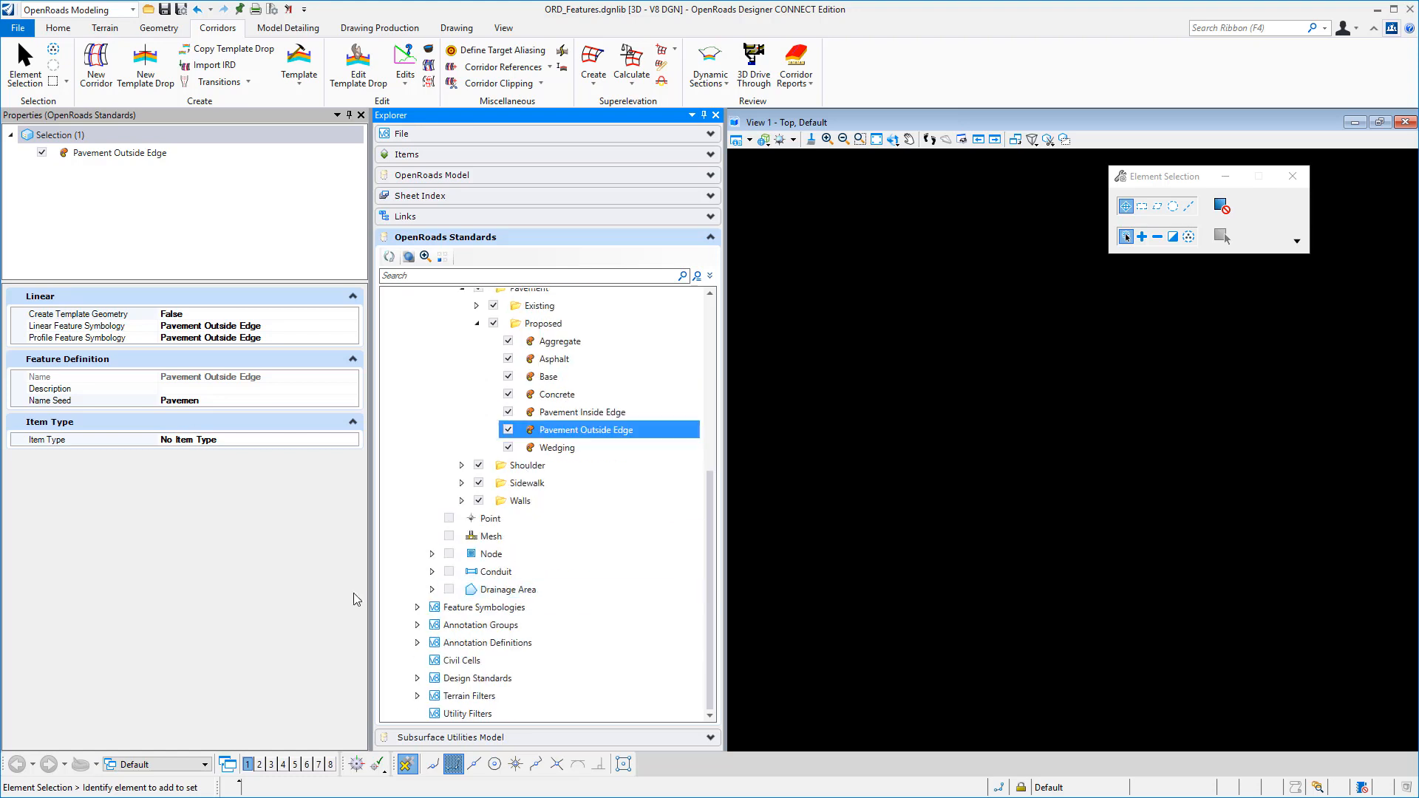
{"action": "left_click", "coordinate": [417, 607]}
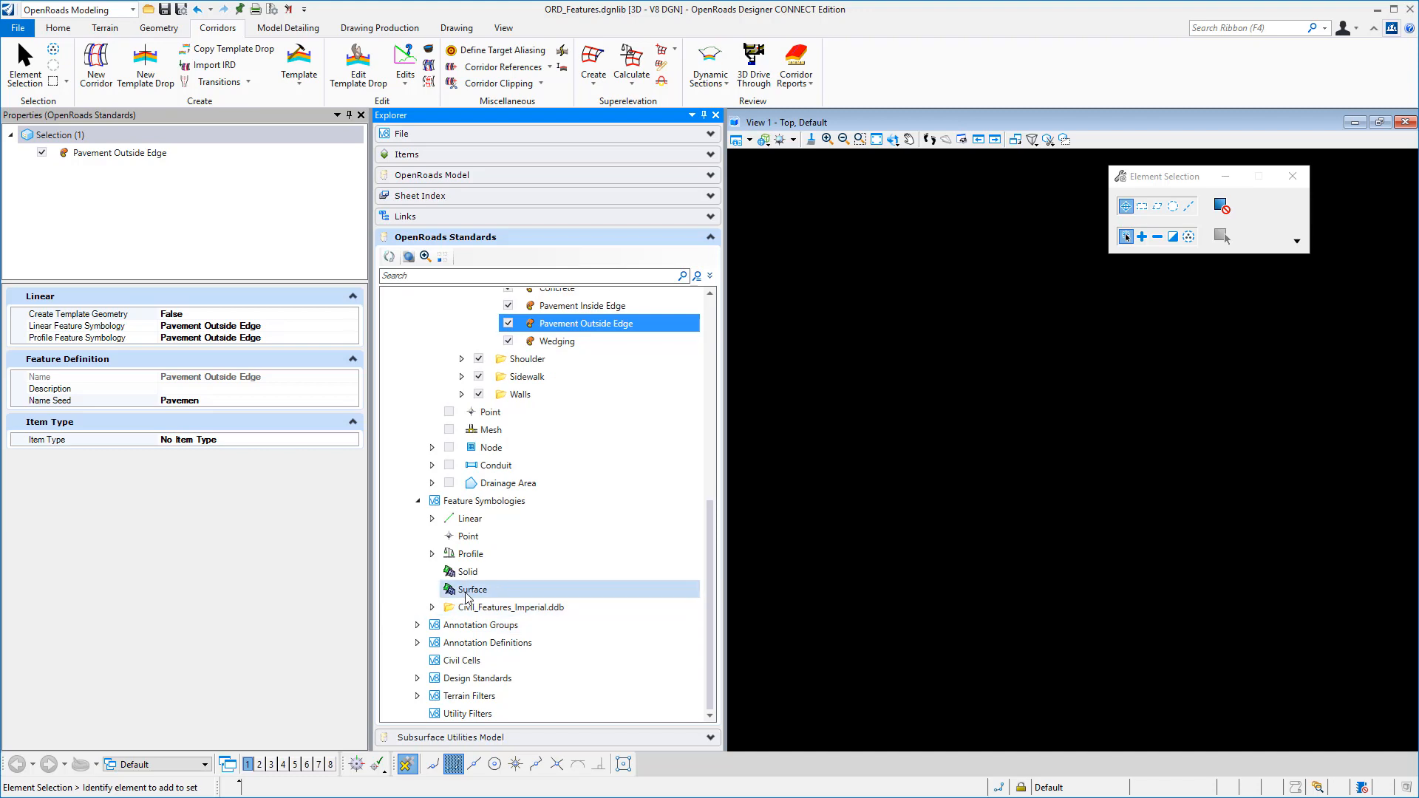
{"action": "left_click", "coordinate": [433, 518]}
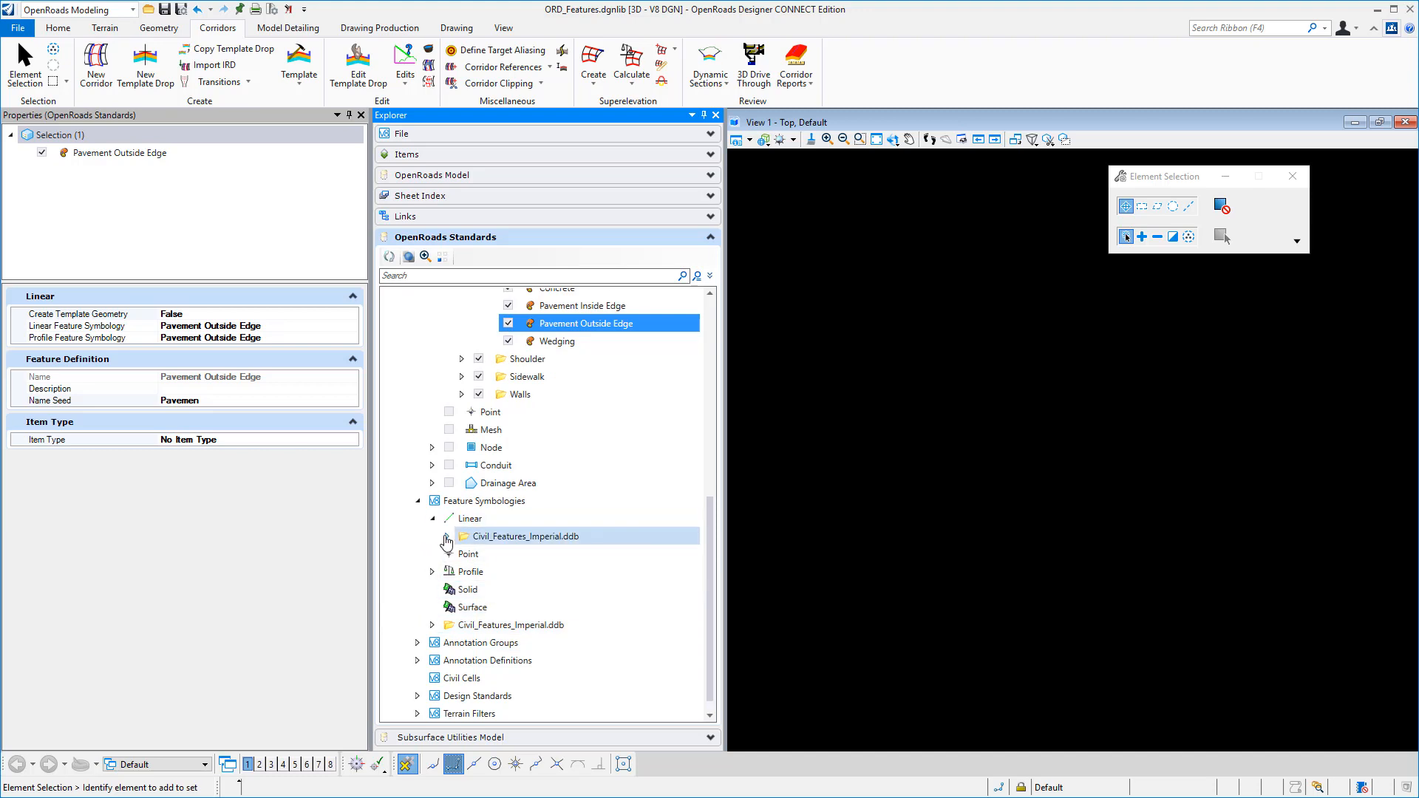
{"action": "left_click", "coordinate": [446, 538]}
{"action": "scroll", "coordinate": [448, 543], "scroll_direction": "down", "scroll_amount": 1}
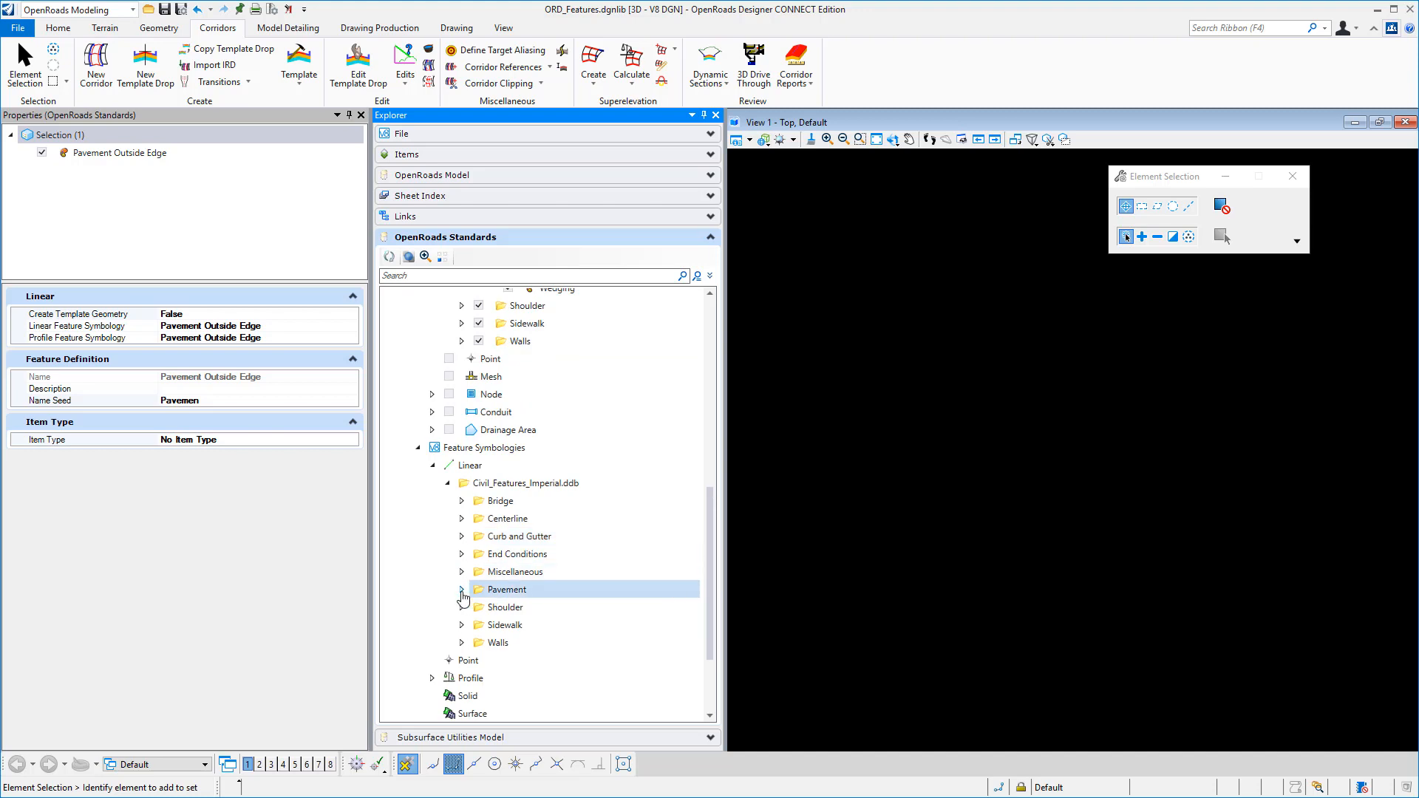
{"action": "left_click", "coordinate": [462, 590]}
{"action": "left_click", "coordinate": [477, 625]}
{"action": "scroll", "coordinate": [481, 625], "scroll_direction": "down", "scroll_amount": 2}
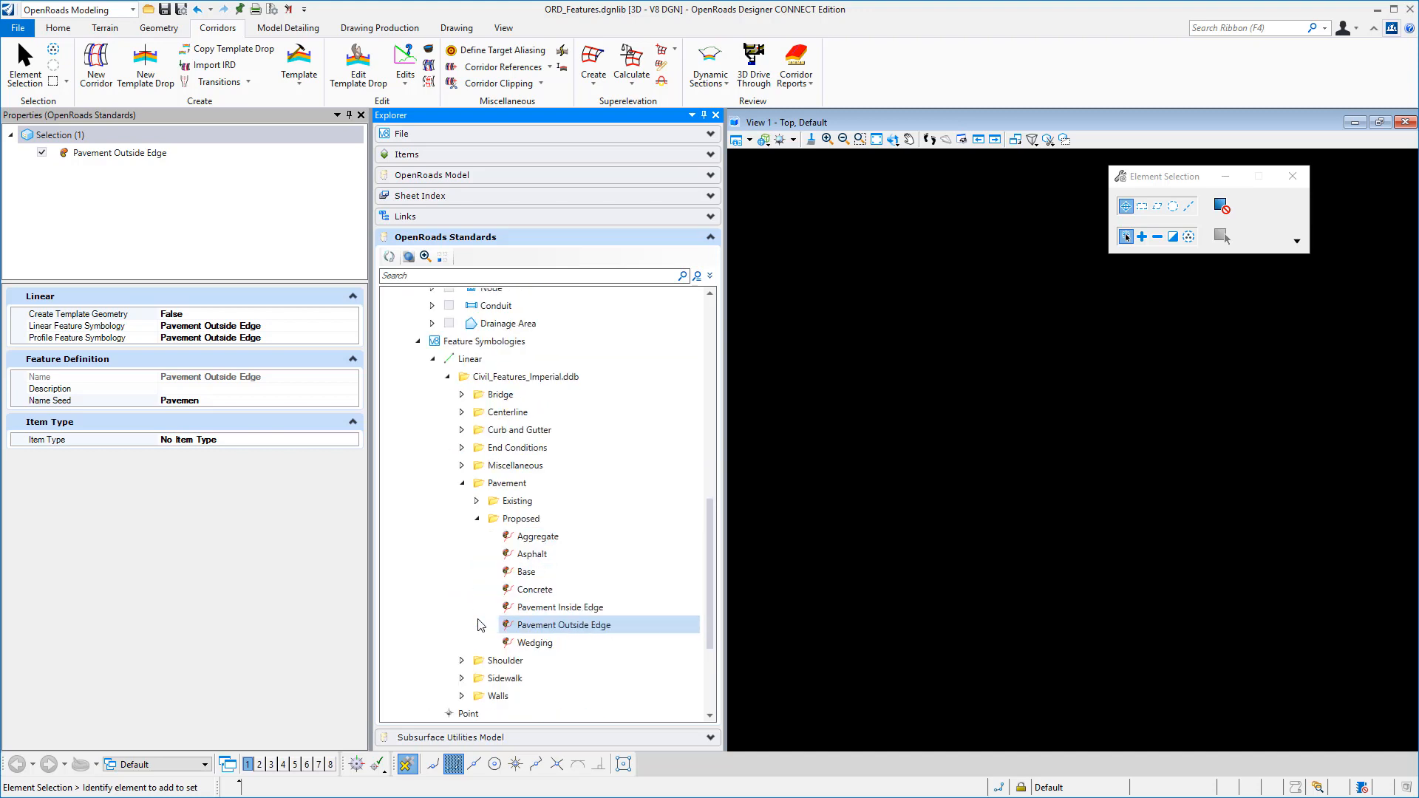
{"action": "left_click", "coordinate": [559, 607]}
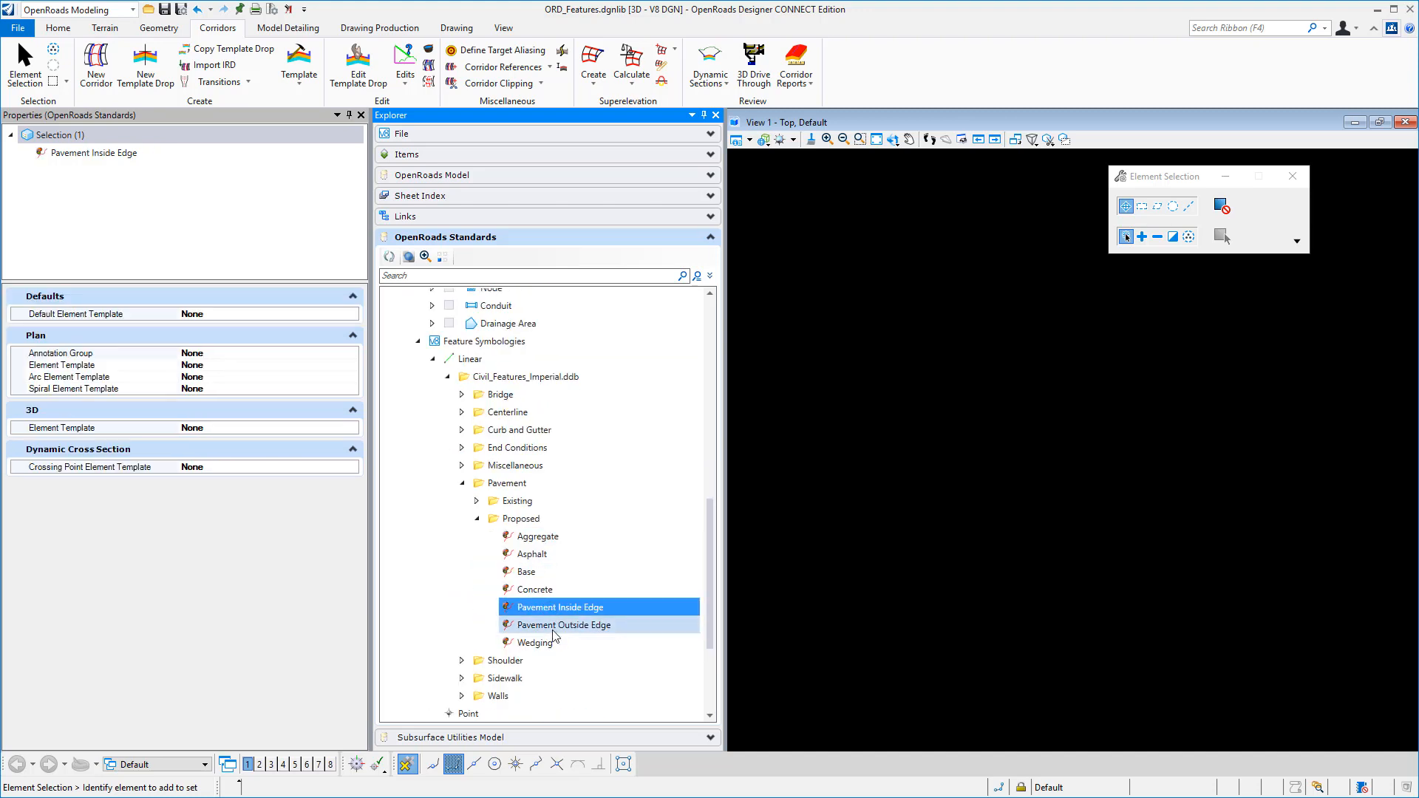
{"action": "left_click", "coordinate": [550, 625]}
{"action": "left_click", "coordinate": [547, 612]}
{"action": "left_click", "coordinate": [547, 626]}
{"action": "left_click", "coordinate": [539, 611]}
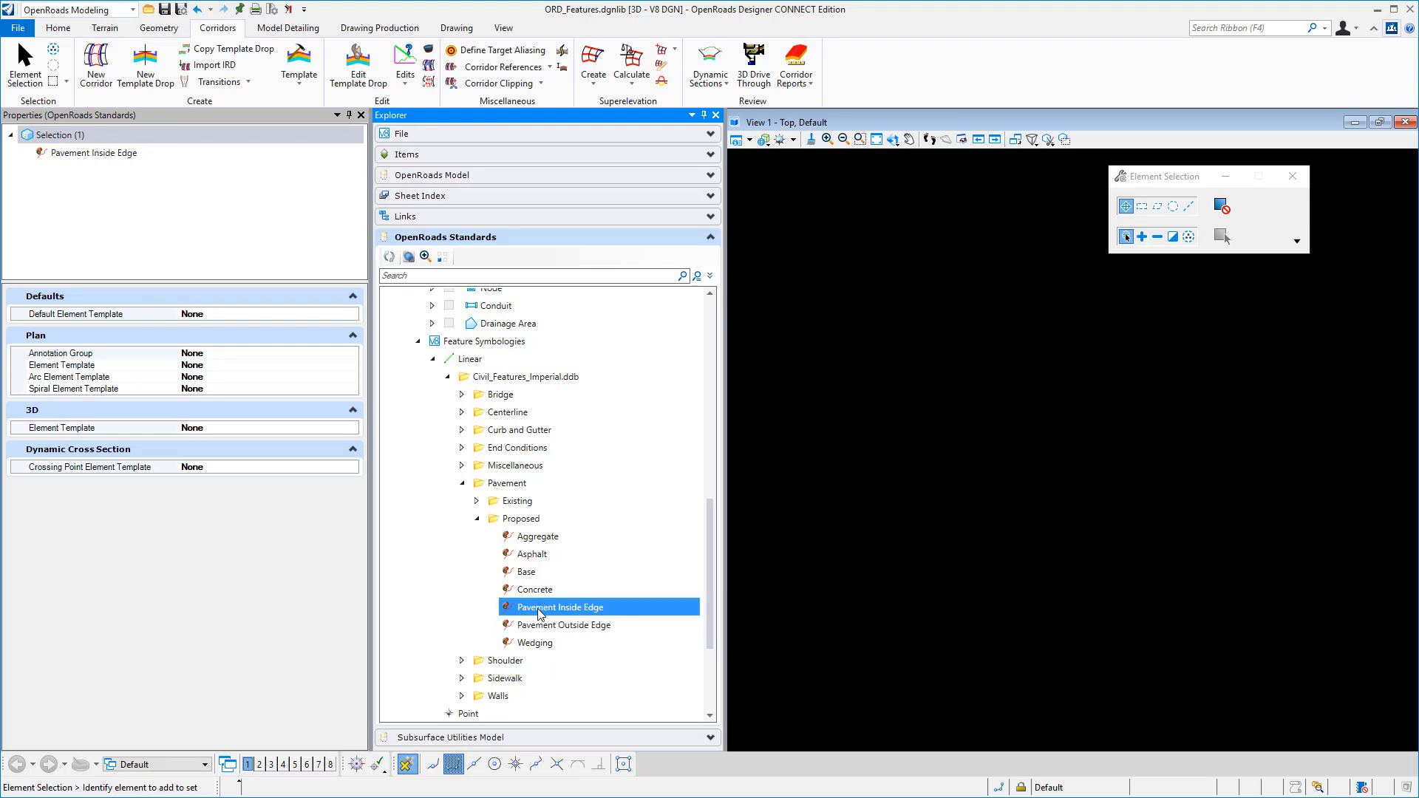
Collapse the Feature Symbologies and Feature Definitions branches under ORD_Features.dgnlib
{"action": "left_click", "coordinate": [417, 342]}
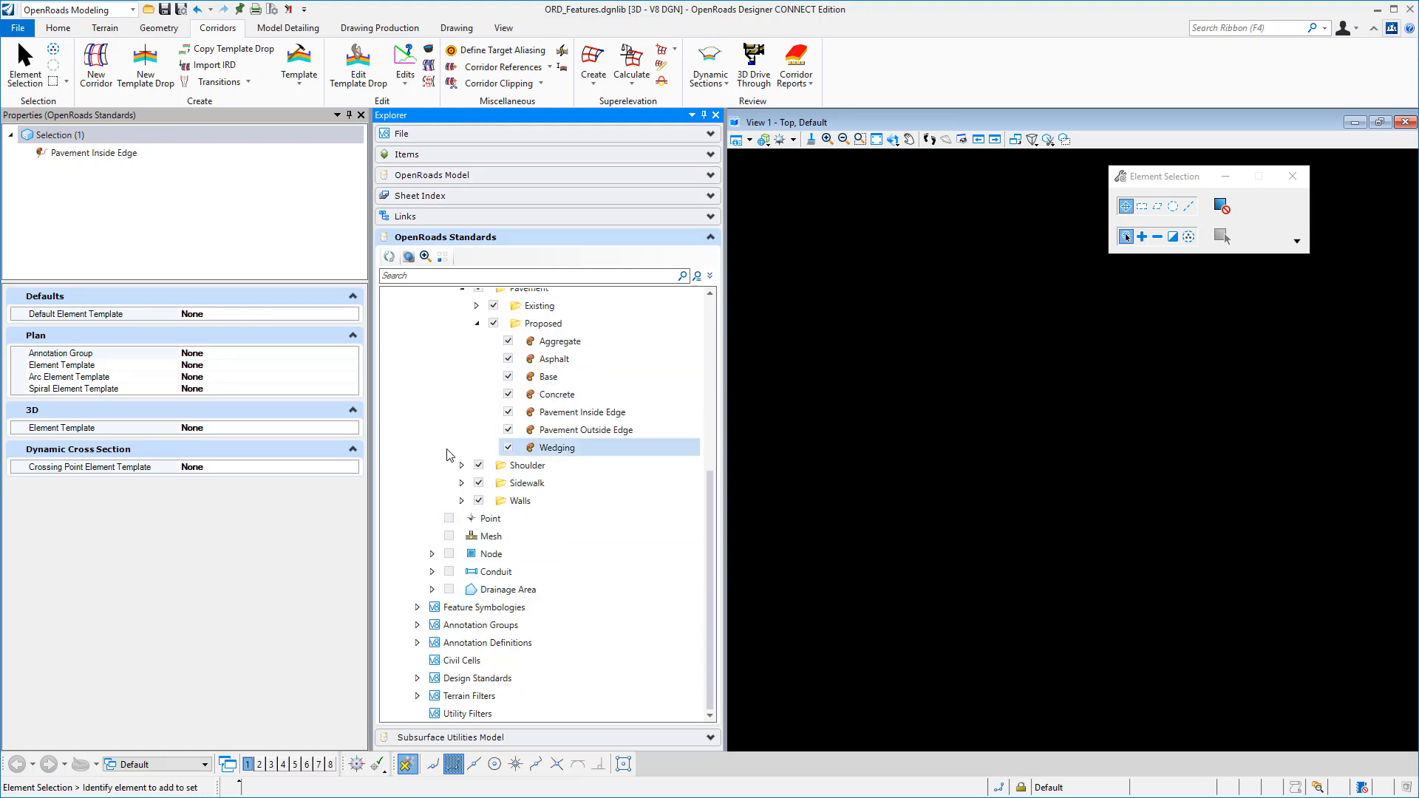
{"action": "scroll", "coordinate": [446, 455], "scroll_direction": "up", "scroll_amount": 5}
{"action": "left_click", "coordinate": [433, 430]}
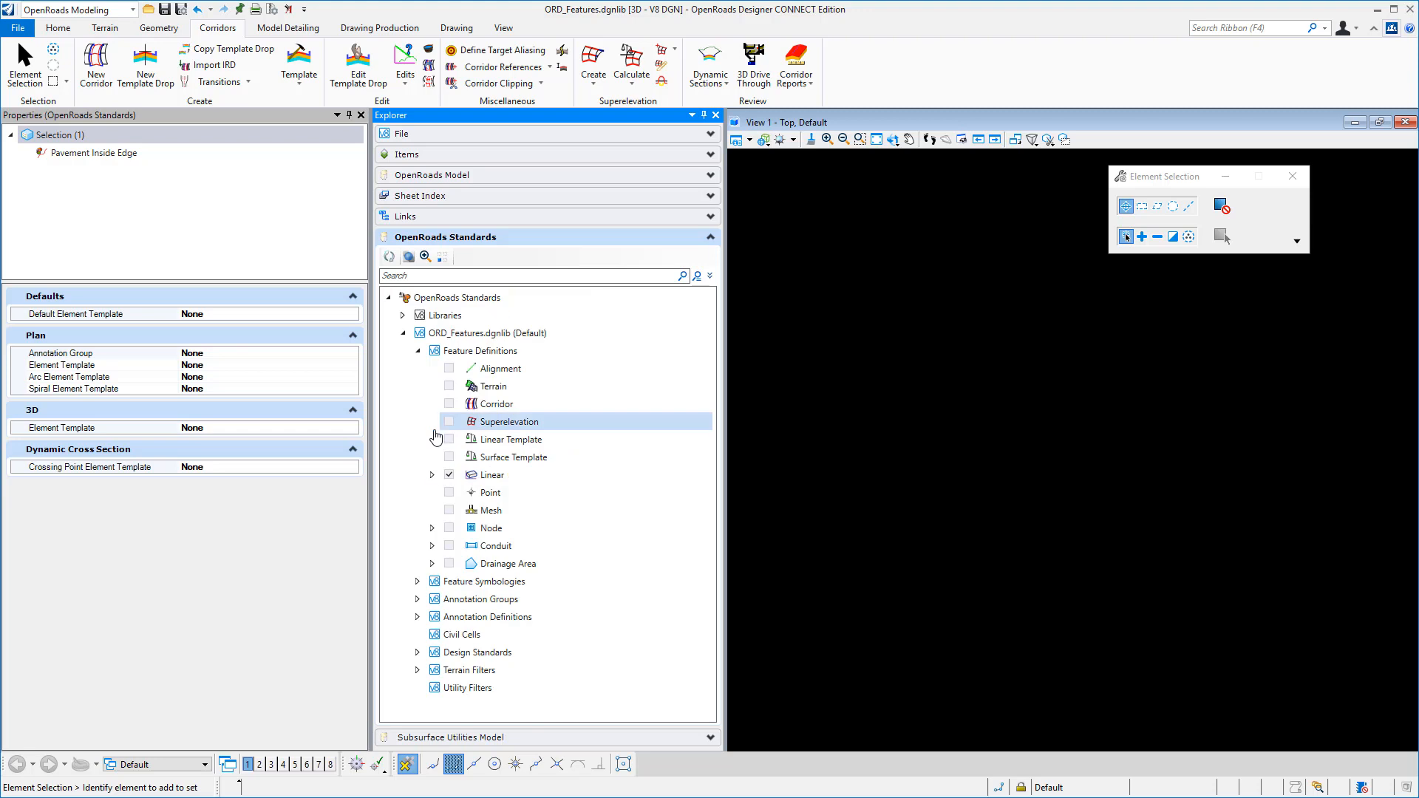
{"action": "left_click", "coordinate": [417, 351]}
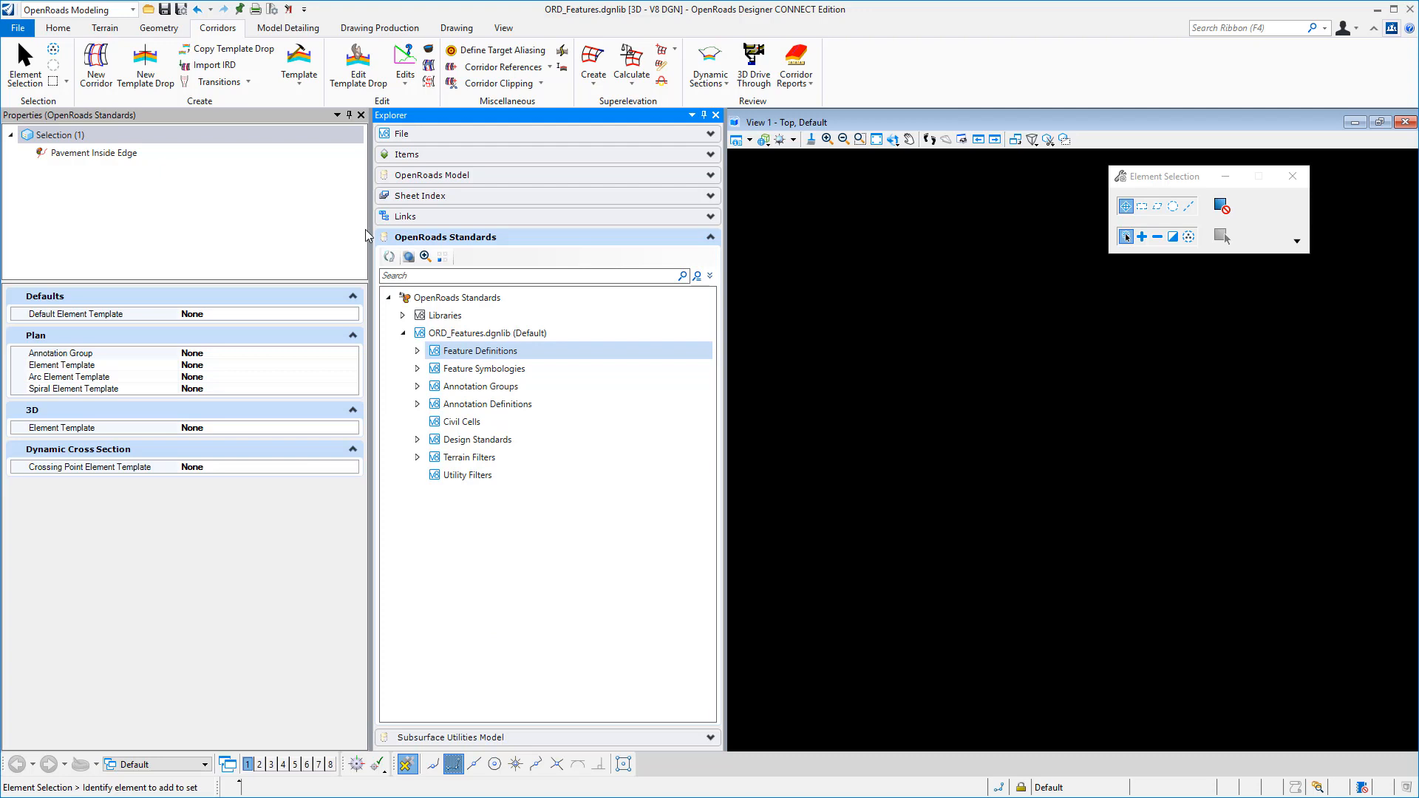
Review the Asphalt and Concrete element templates under Pavement > Proposed in ORD_Features.dgnlib, and close the Element Templates dialog
{"action": "left_click", "coordinate": [57, 27]}
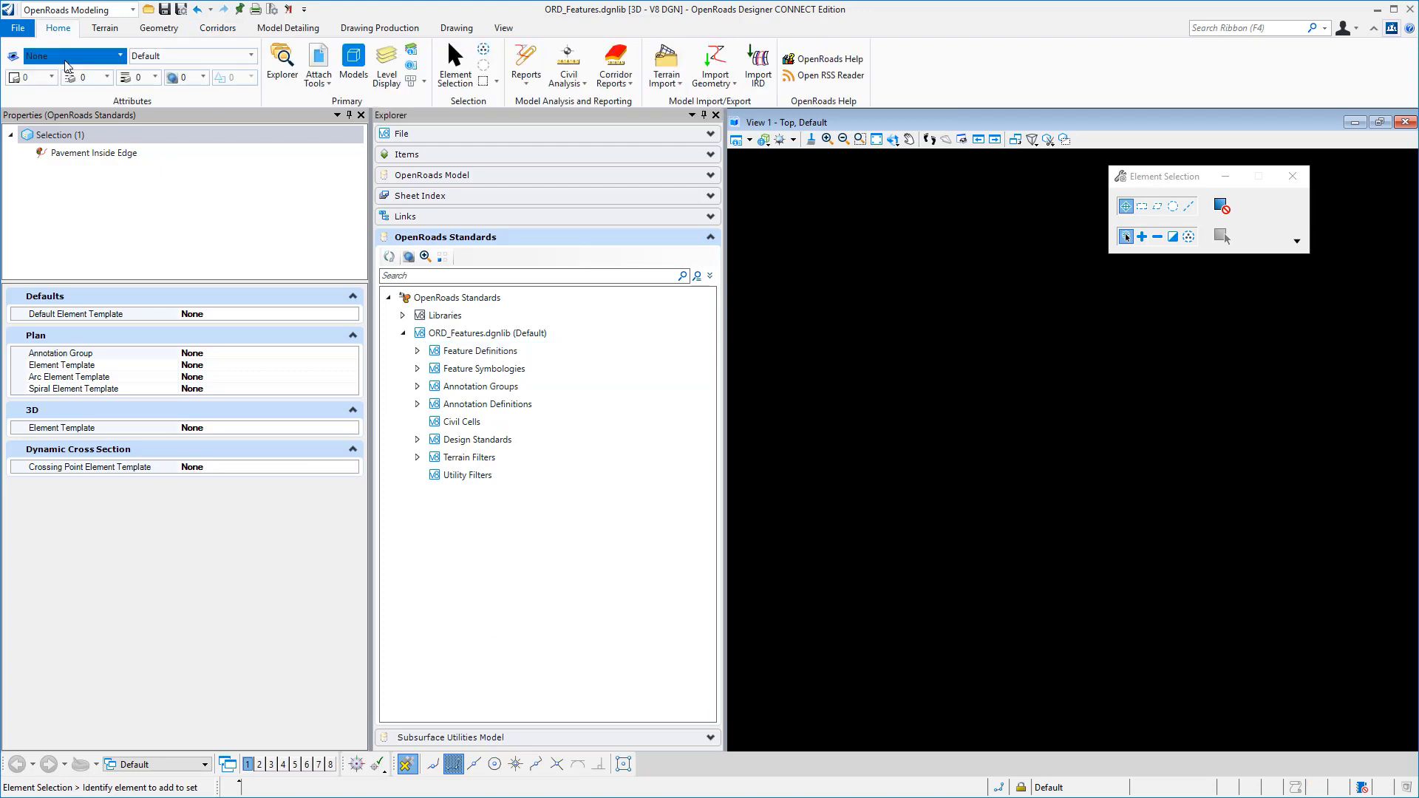
{"action": "left_click", "coordinate": [71, 56]}
{"action": "left_click", "coordinate": [65, 341]}
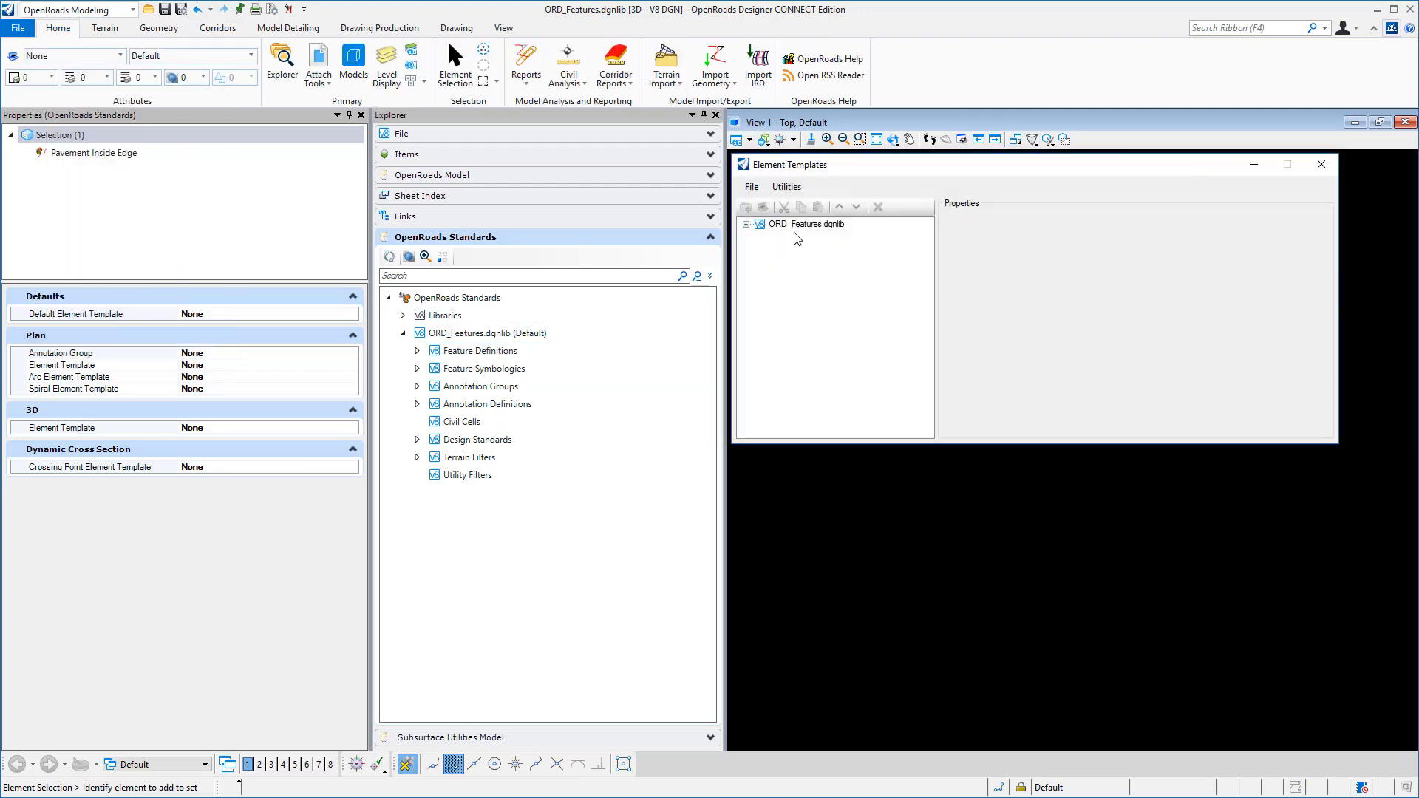
{"action": "left_click", "coordinate": [746, 224]}
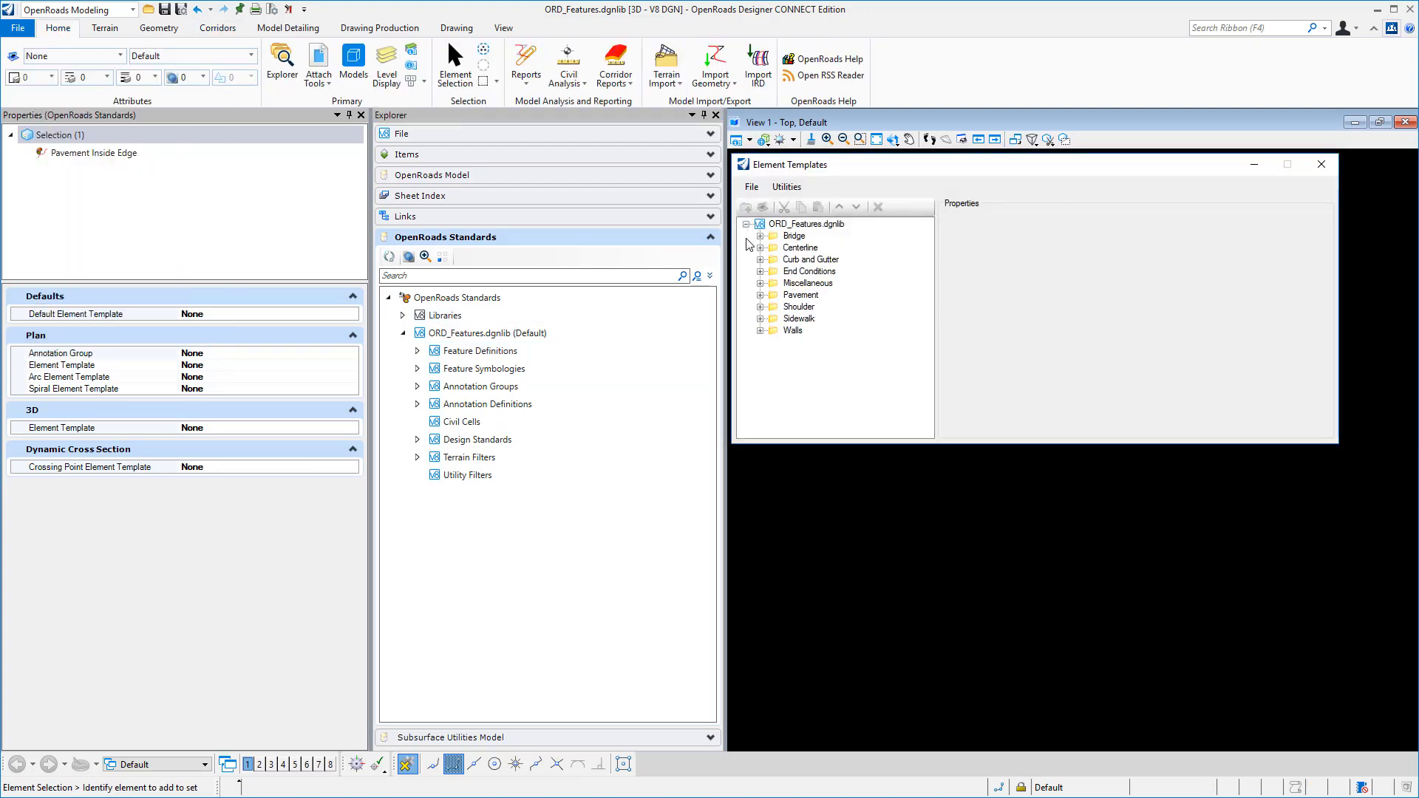
{"action": "left_click", "coordinate": [760, 295]}
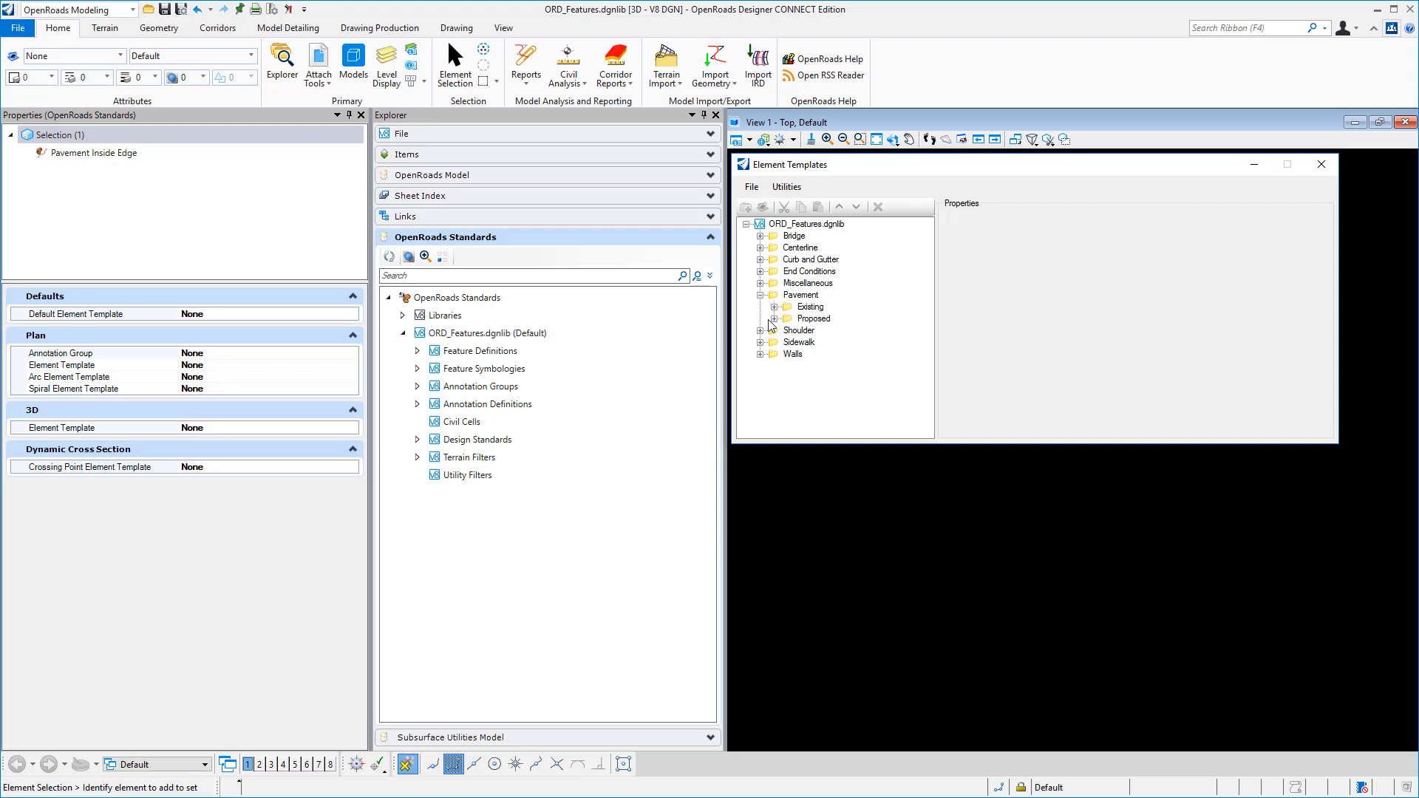
{"action": "left_click", "coordinate": [774, 319]}
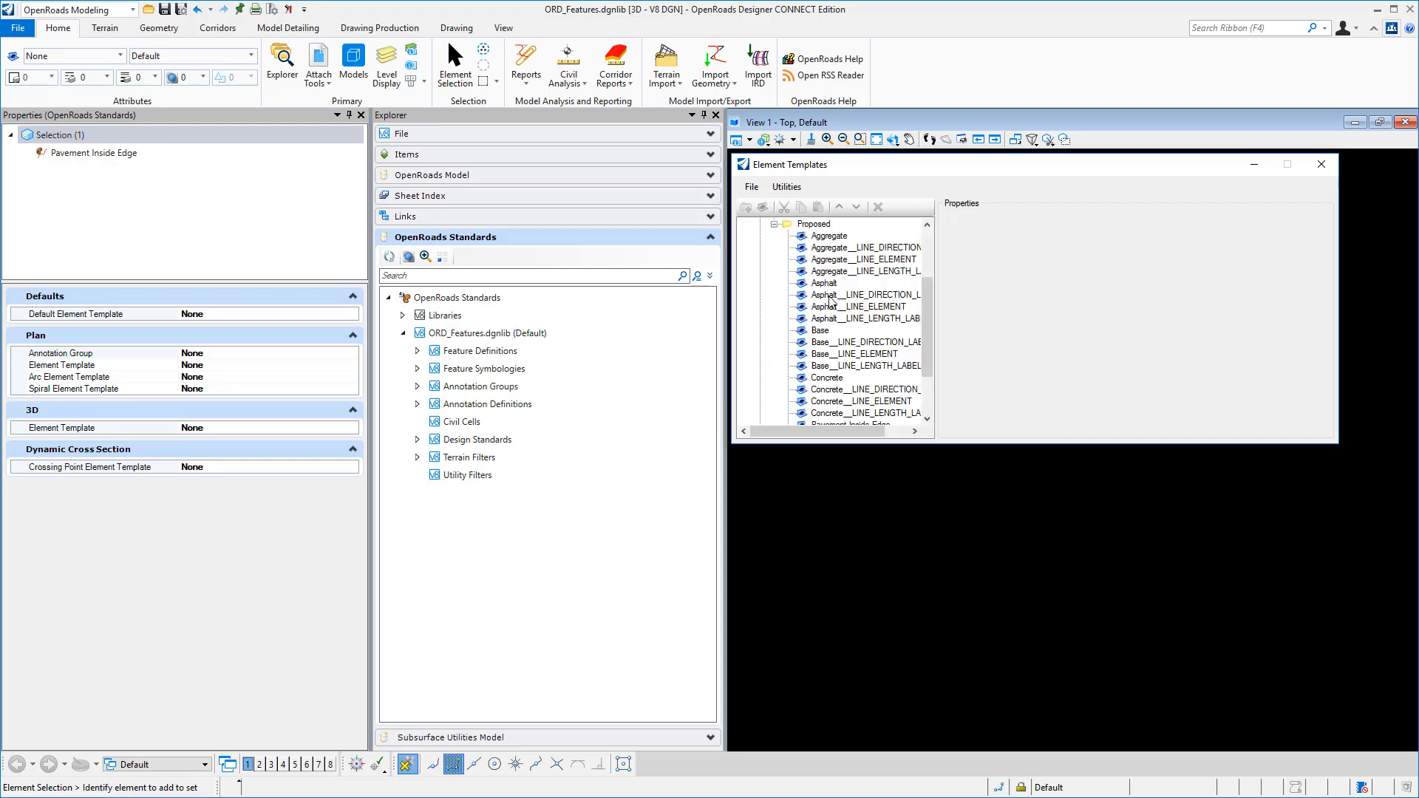
{"action": "left_click", "coordinate": [825, 283]}
{"action": "left_click", "coordinate": [828, 378]}
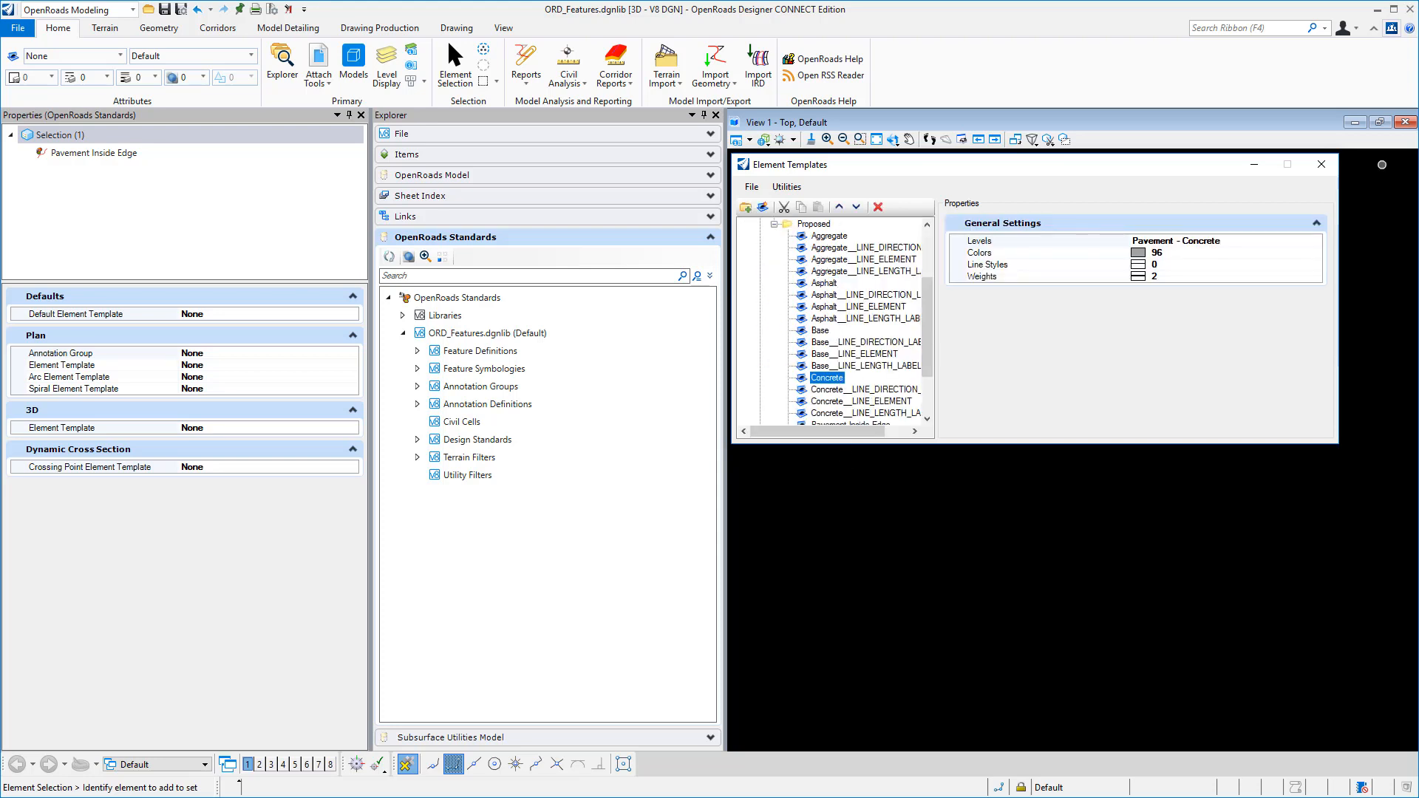
{"action": "left_click", "coordinate": [1322, 164]}
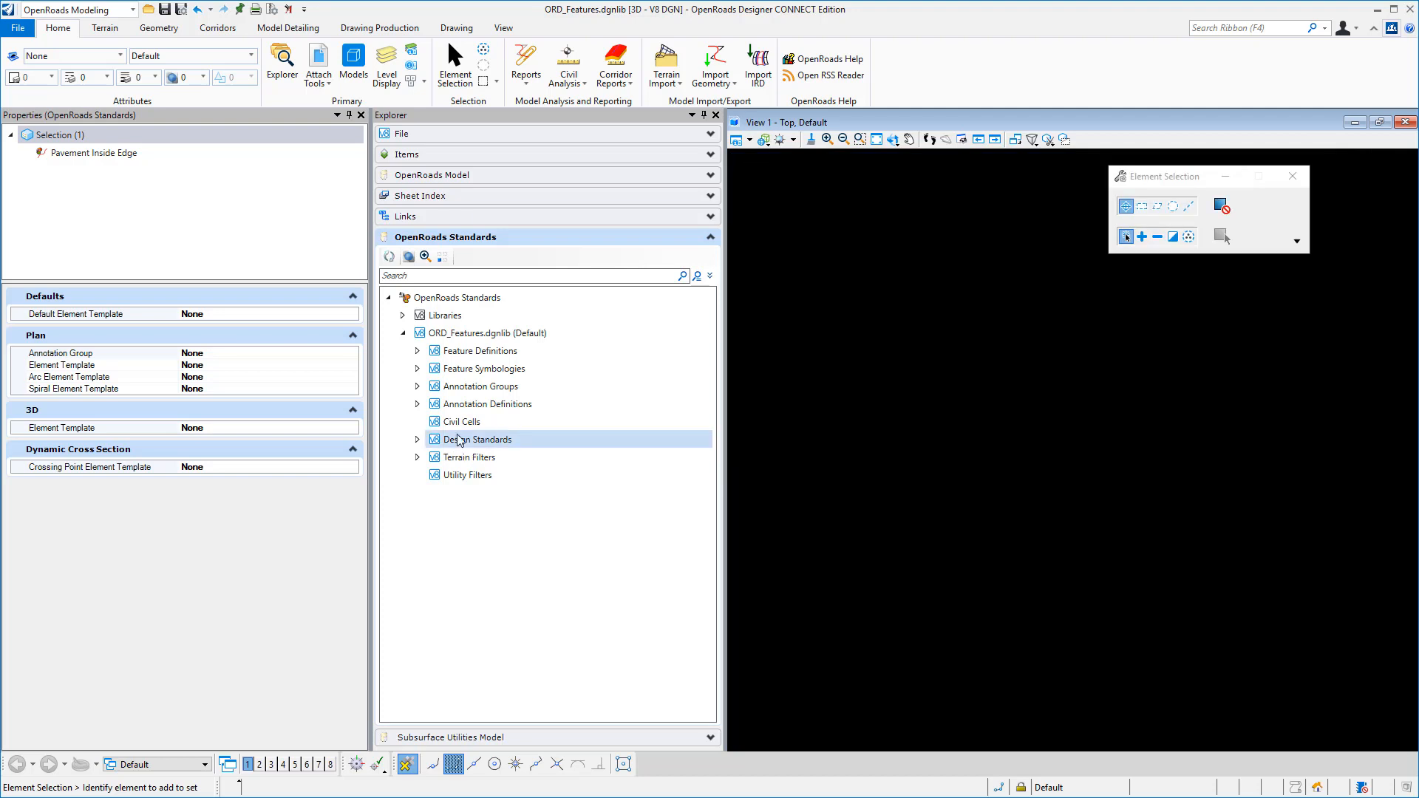
Export the feature symbologies of ORD_Features.dgnlib to an XML file in the GEOPAK SS2 Styles folder
{"action": "right_click", "coordinate": [451, 369]}
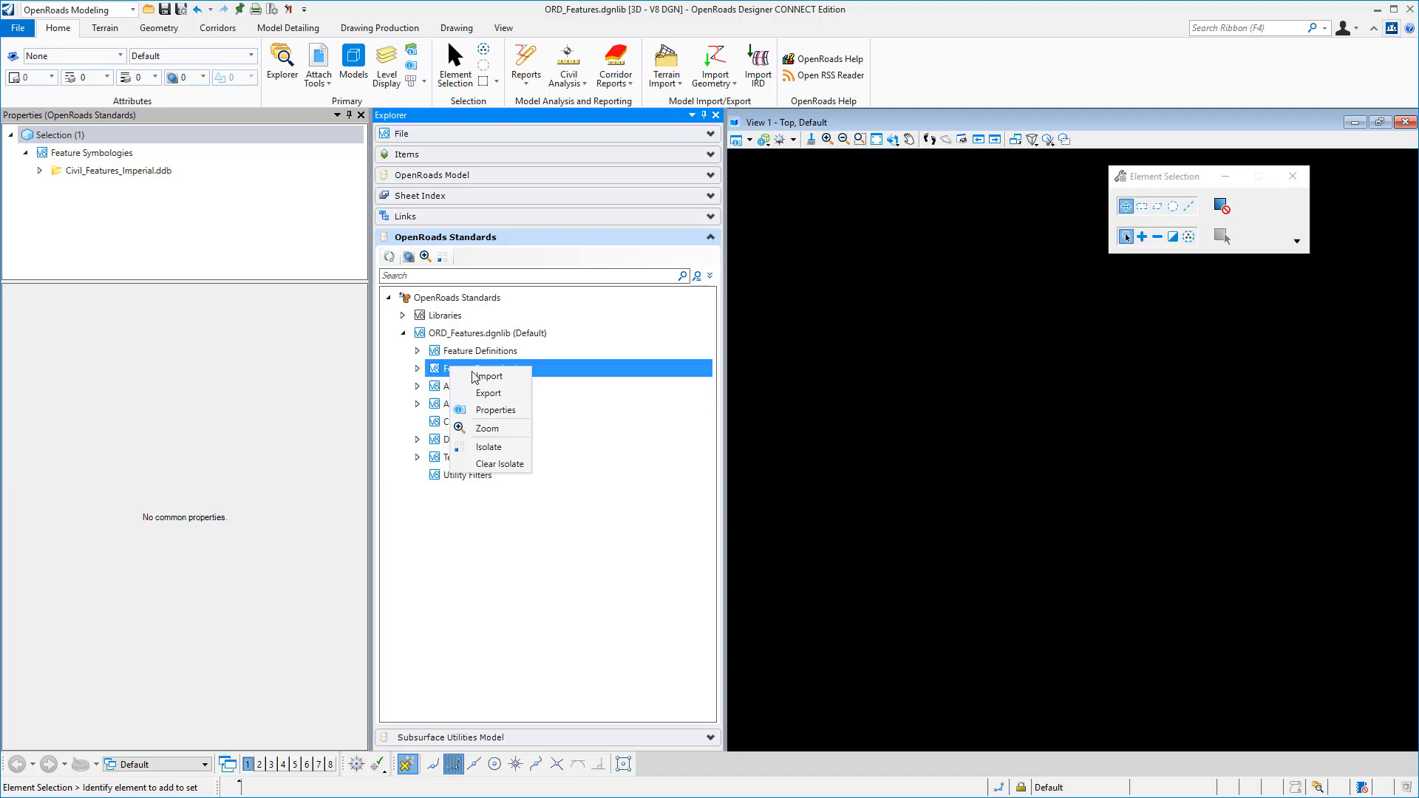
{"action": "left_click", "coordinate": [486, 394]}
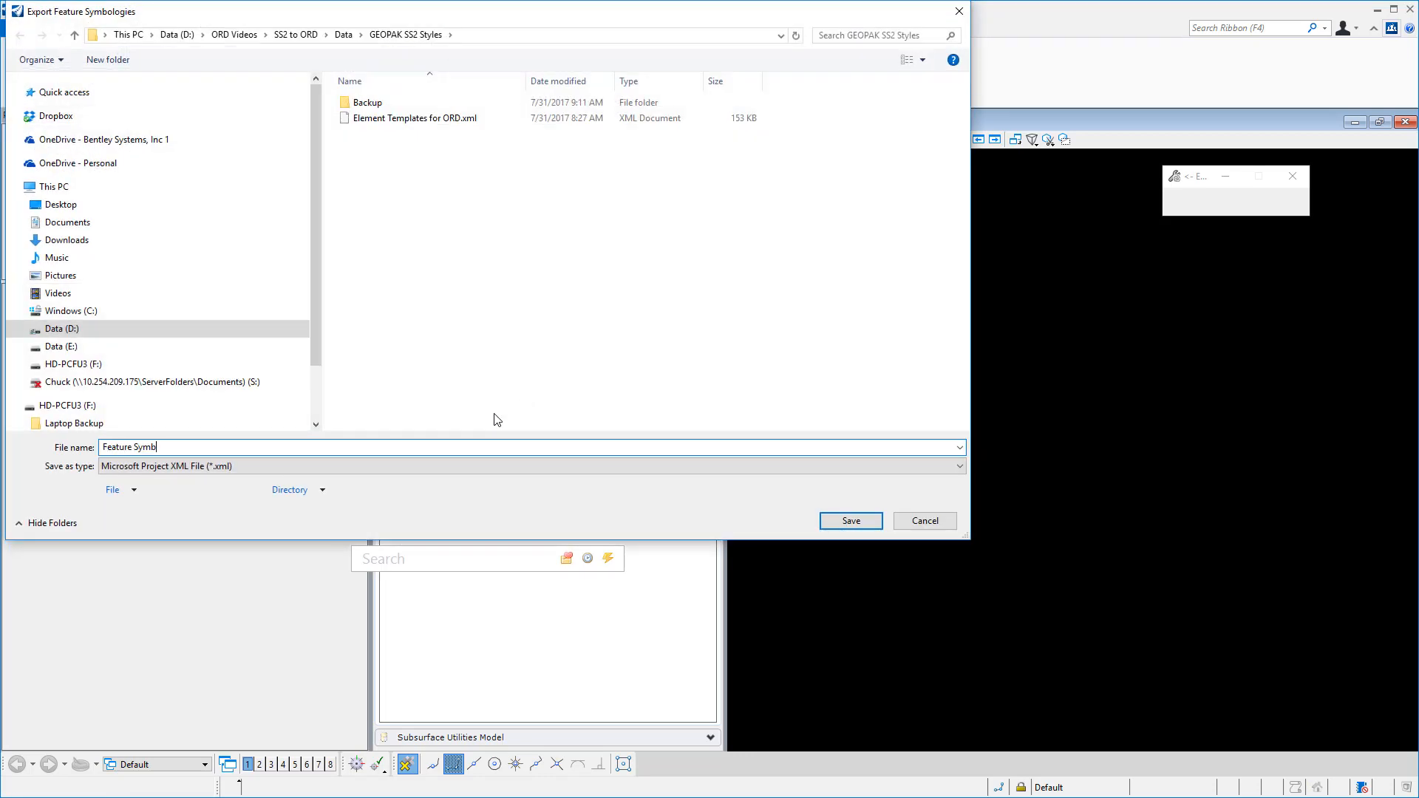
{"action": "key", "text": "Return"}
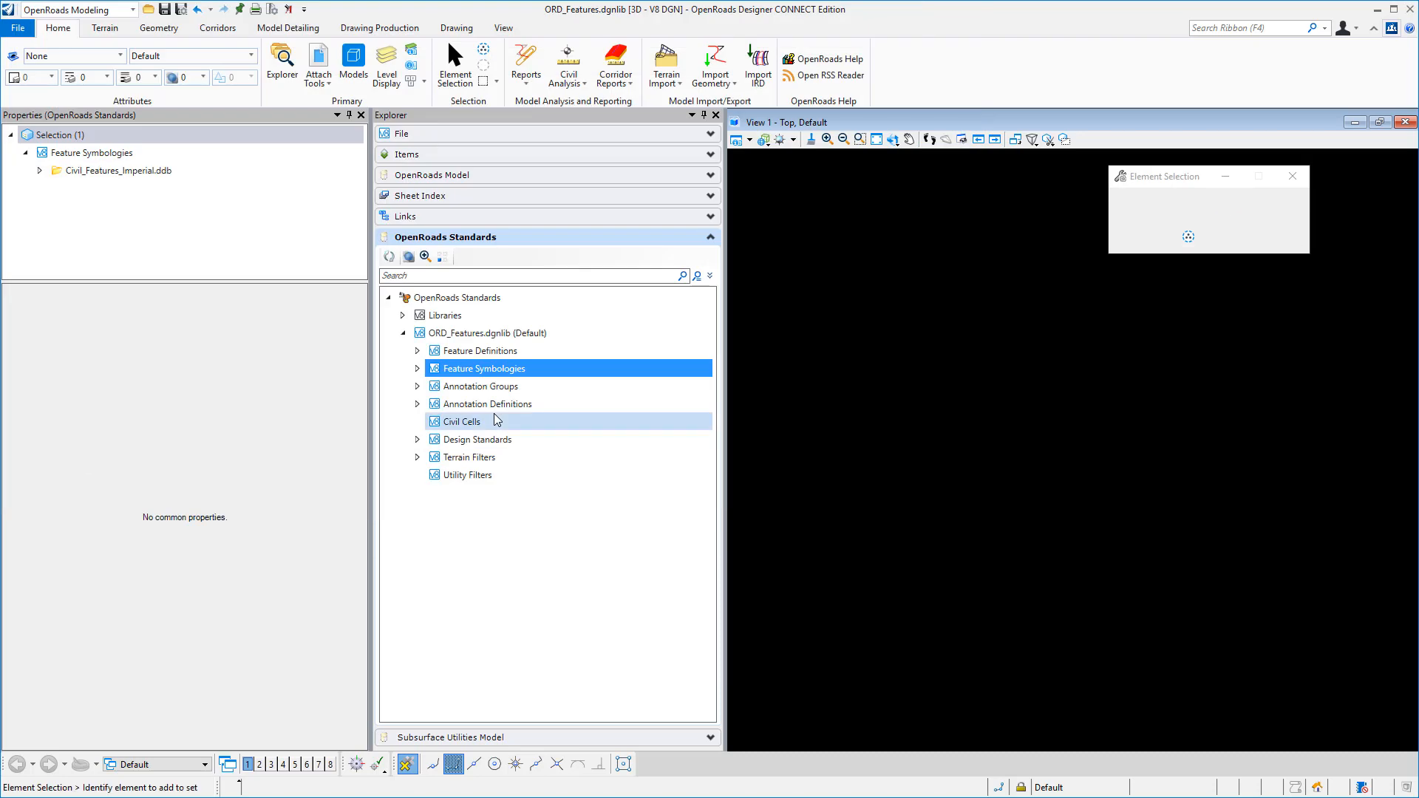
Export the feature definitions of ORD_Features.dgnlib to an XML file named Feature Definitions in the GEOPAK SS2 Styles folder
{"action": "left_click", "coordinate": [469, 351]}
{"action": "right_click", "coordinate": [471, 352]}
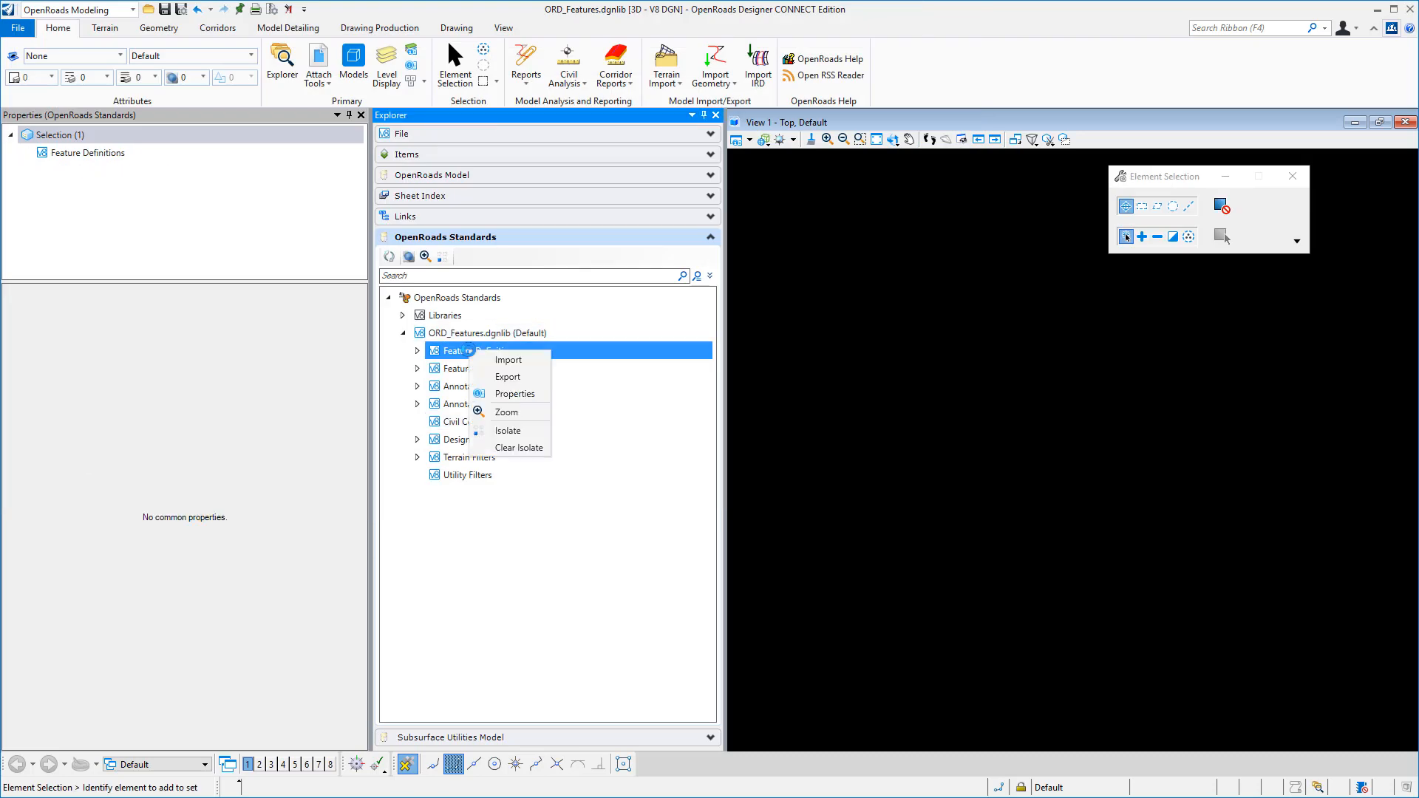
{"action": "left_click", "coordinate": [508, 378]}
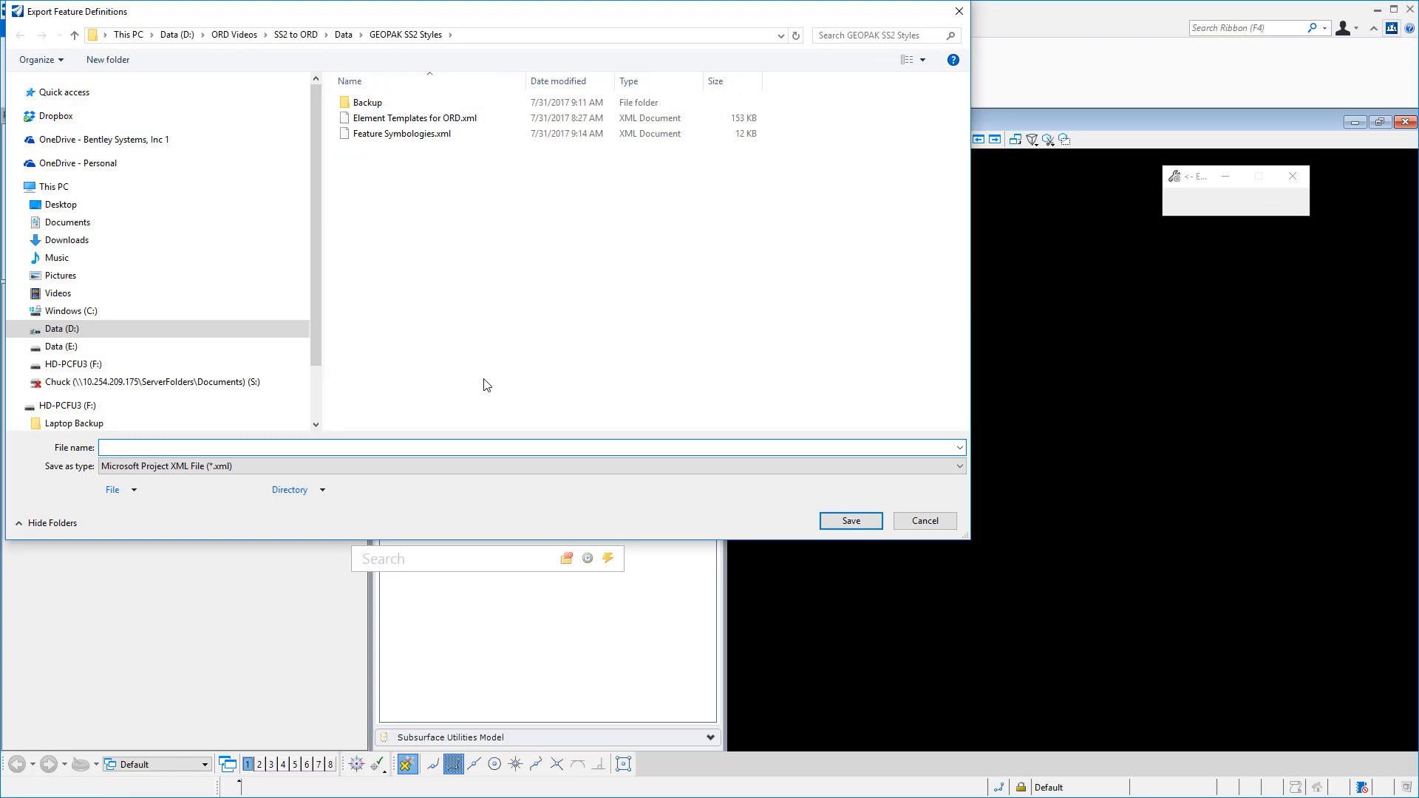
{"action": "type", "text": "Fea"}
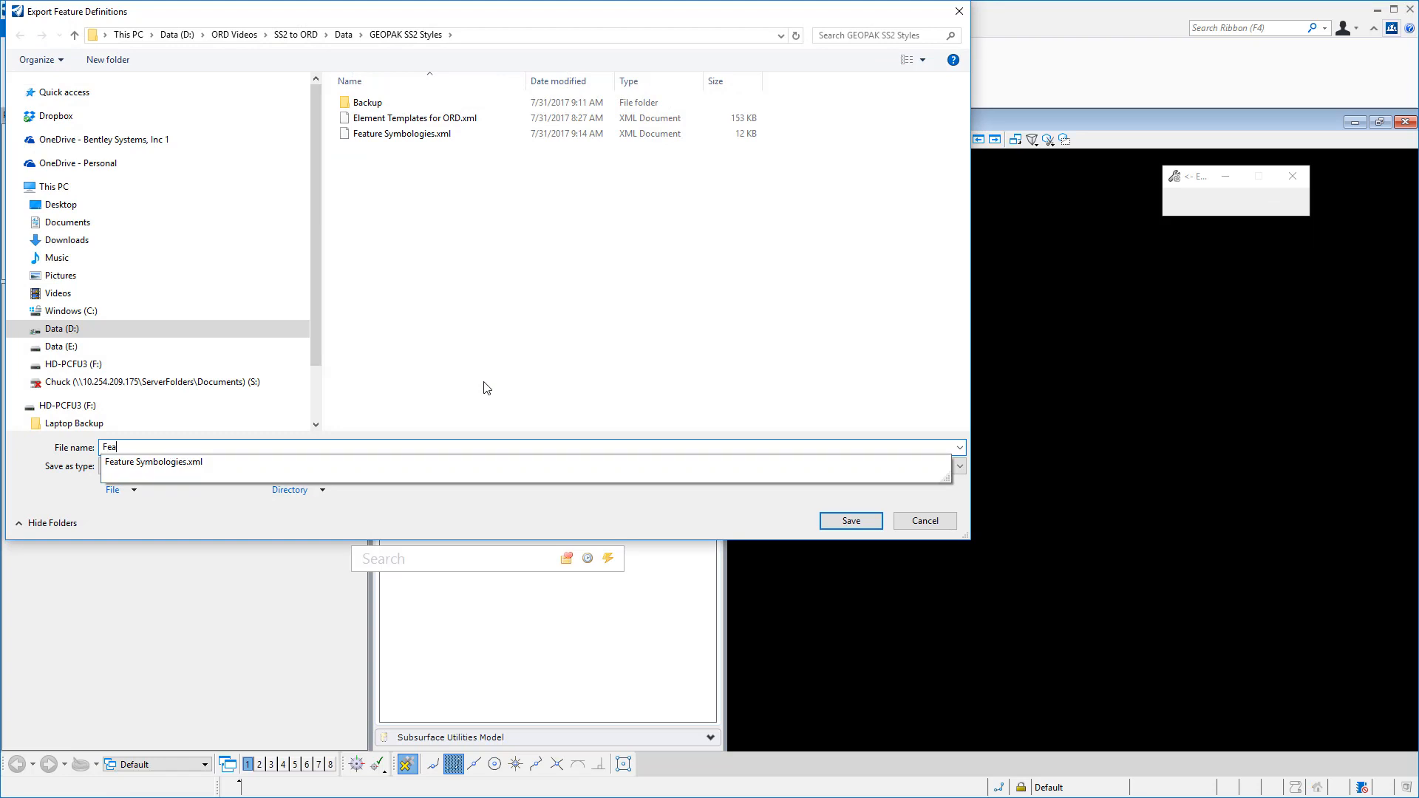
{"action": "type", "text": "ture Defi"}
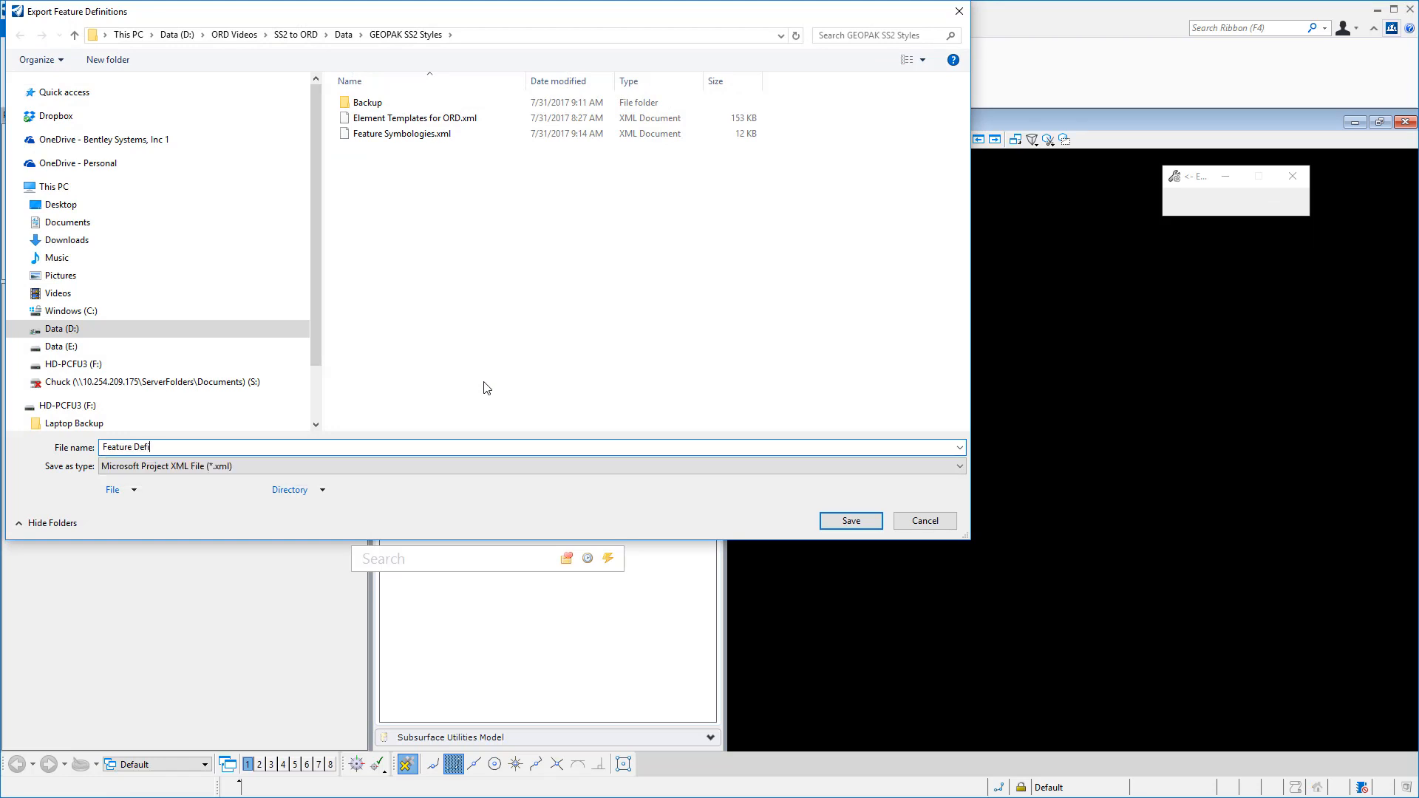
{"action": "type", "text": "nitions"}
{"action": "key", "text": "Return"}
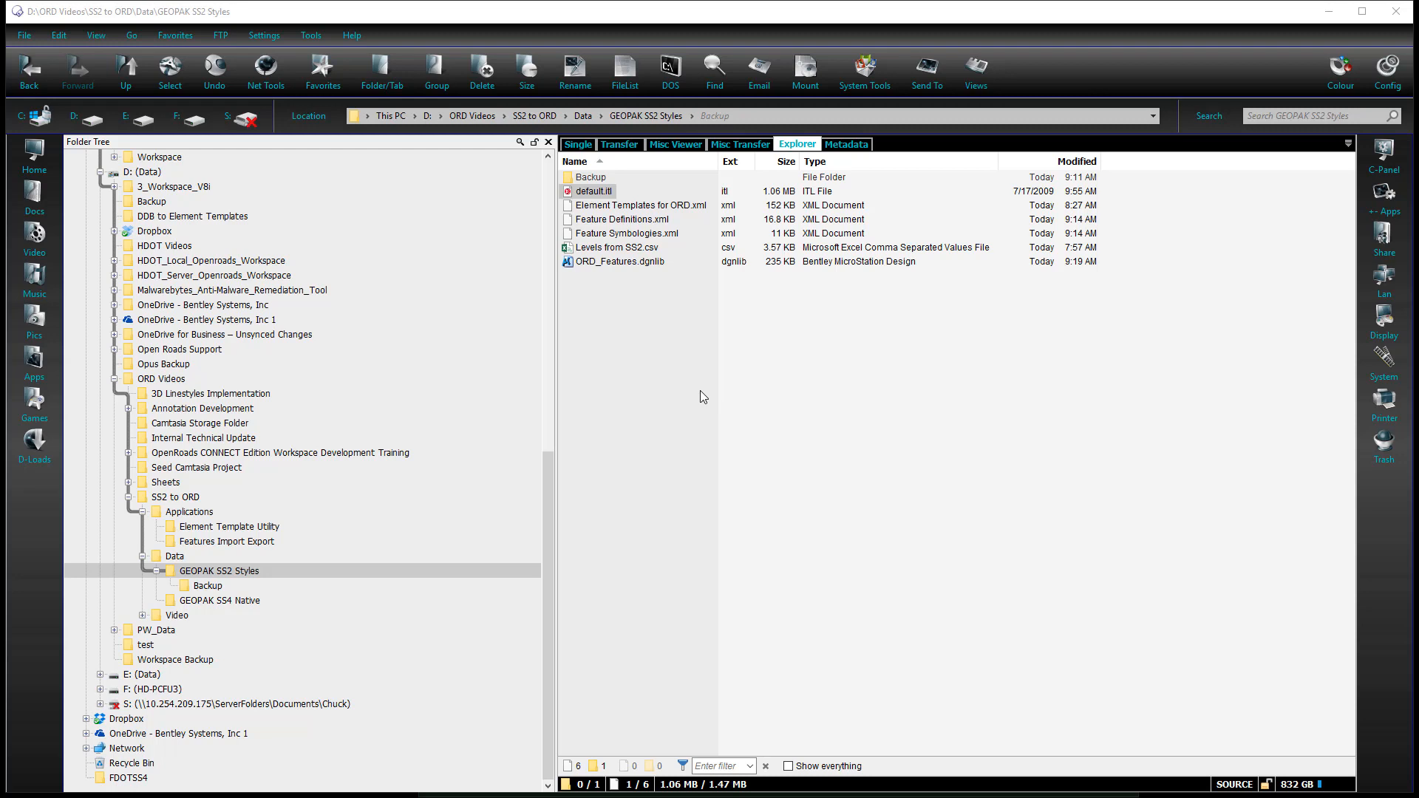
In the file manager, launch features_importexport_excel.exe from the Features Import Export folder under SS2 to ORD > Applications
{"action": "left_click", "coordinate": [616, 235]}
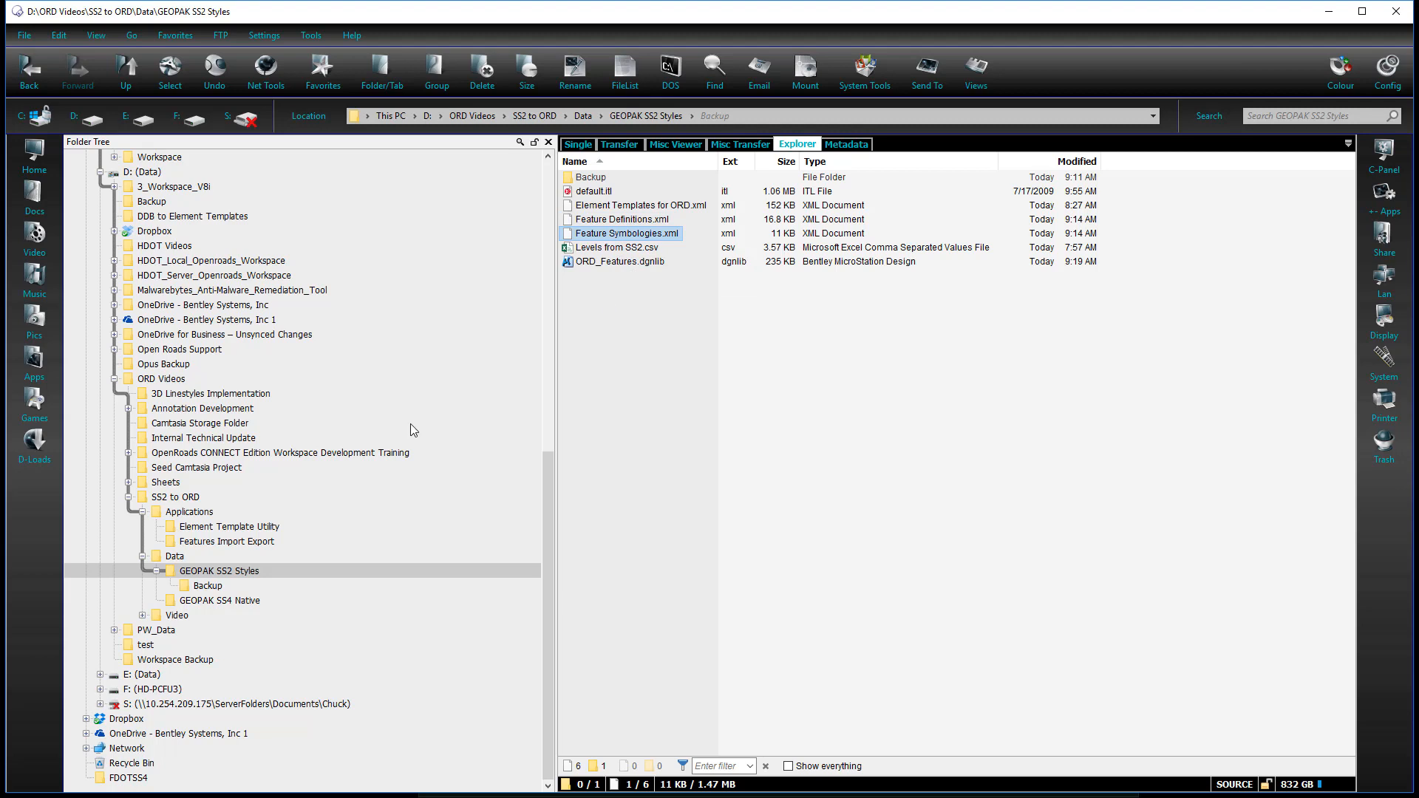
{"action": "left_click", "coordinate": [244, 543]}
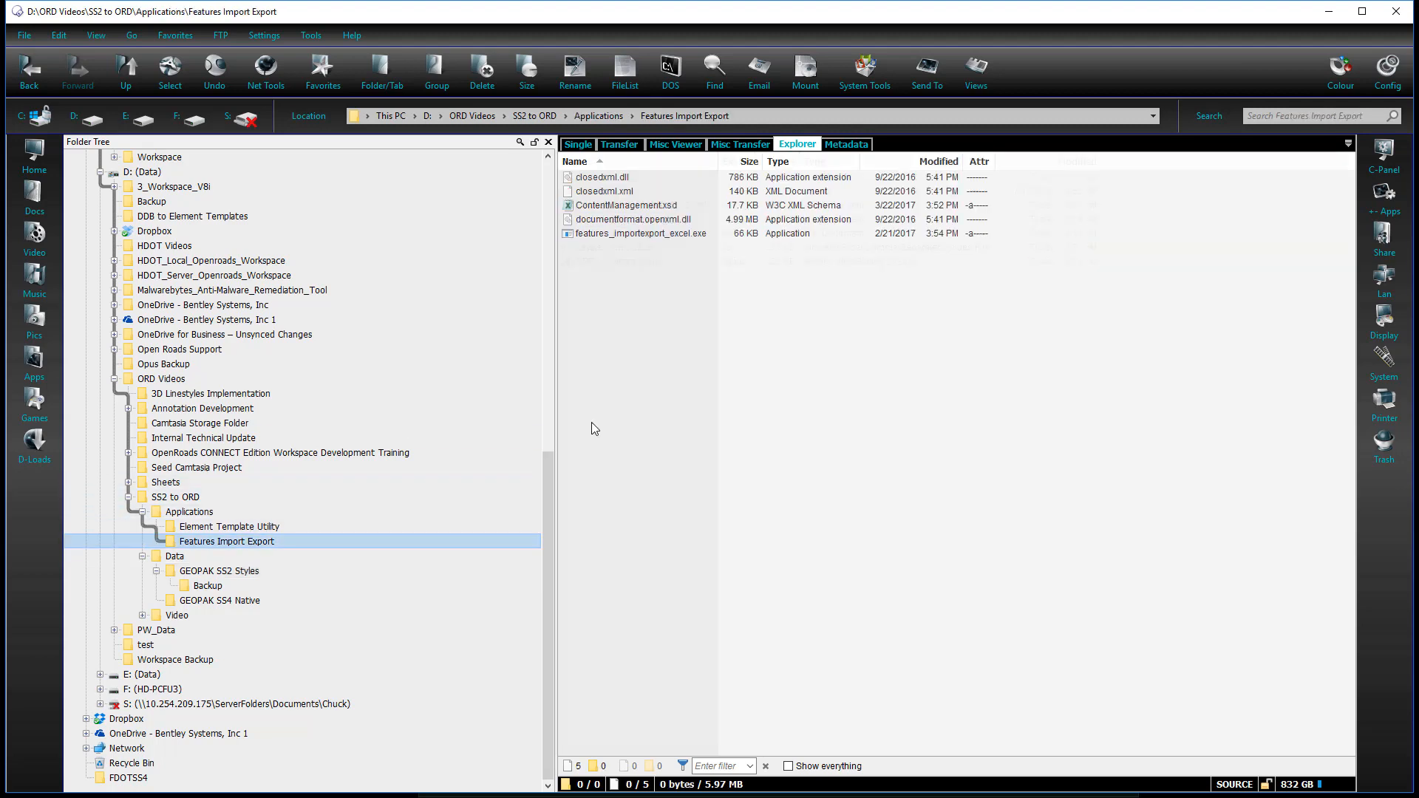
{"action": "left_click", "coordinate": [671, 289]}
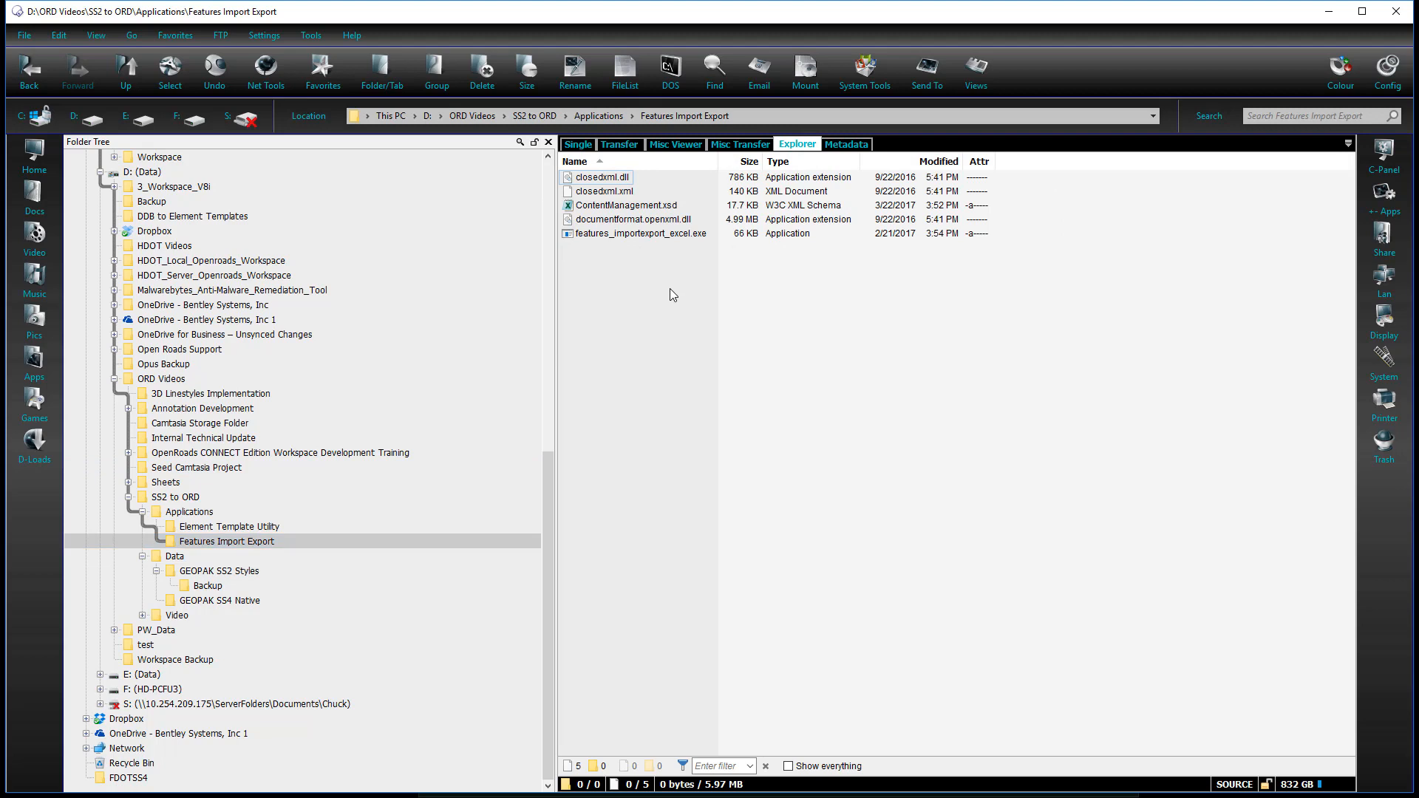
{"action": "double_click", "coordinate": [630, 233]}
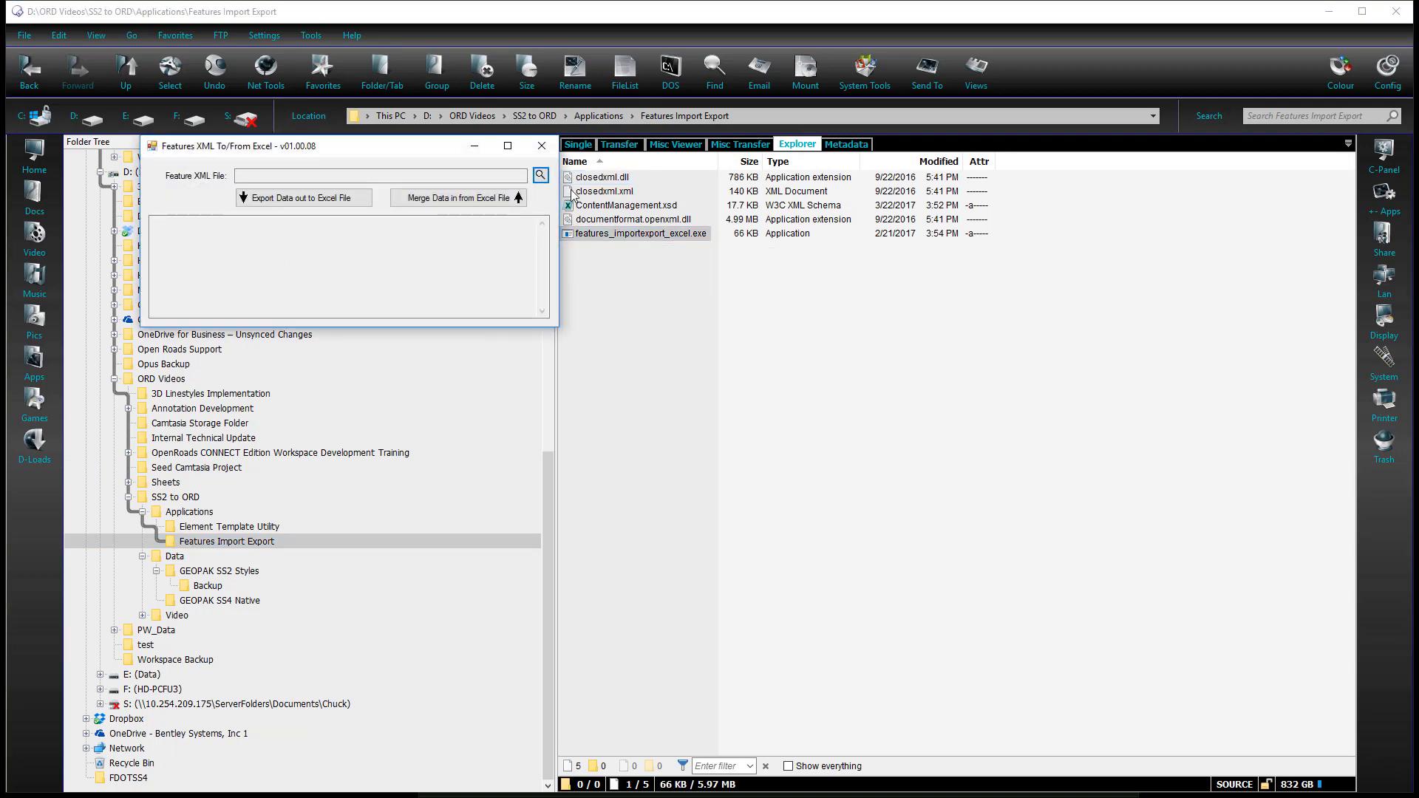
Load Feature Symbologies.xml from the GEOPAK SS2 Styles folder and export its data to Feature Symbologies_Export.xlsx
{"action": "left_click", "coordinate": [541, 175]}
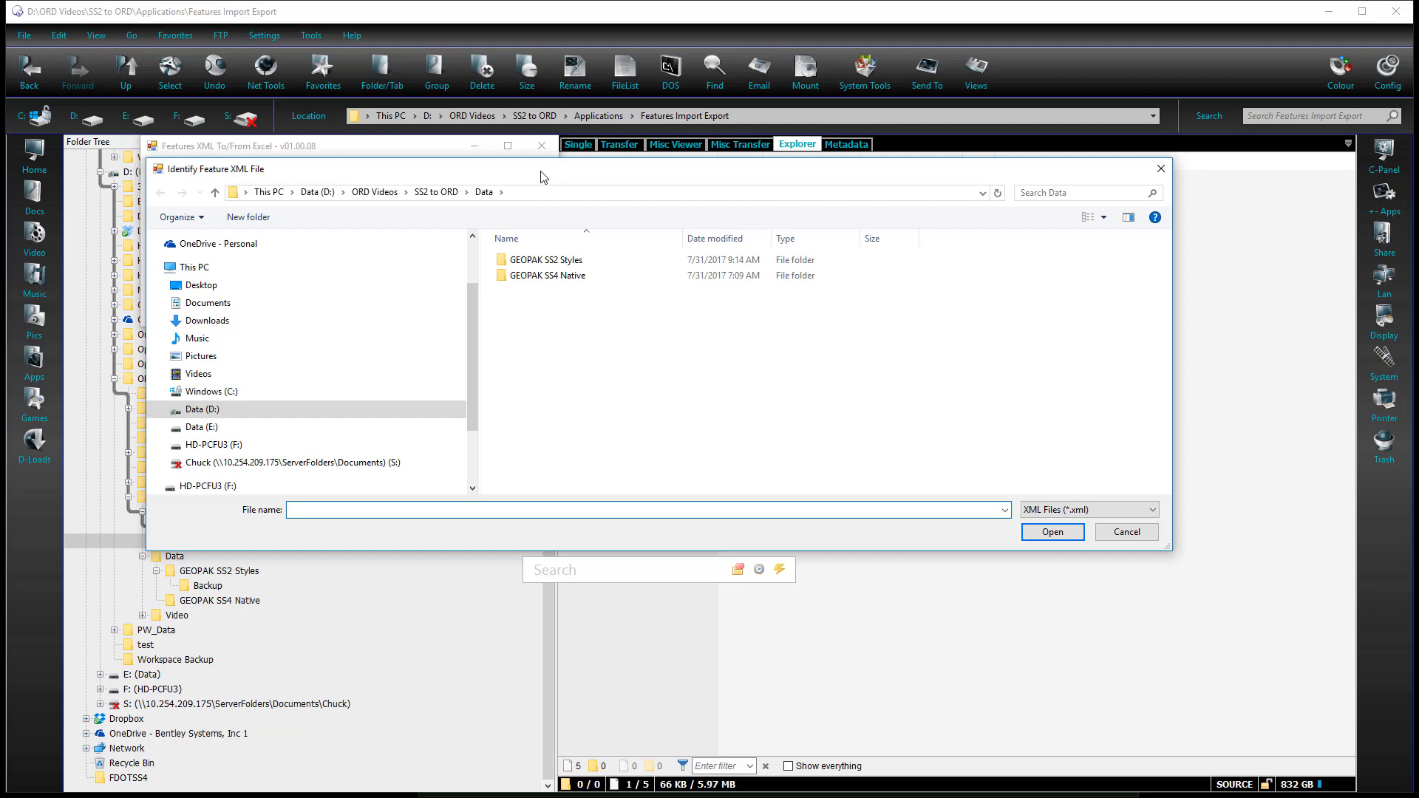
{"action": "double_click", "coordinate": [541, 259]}
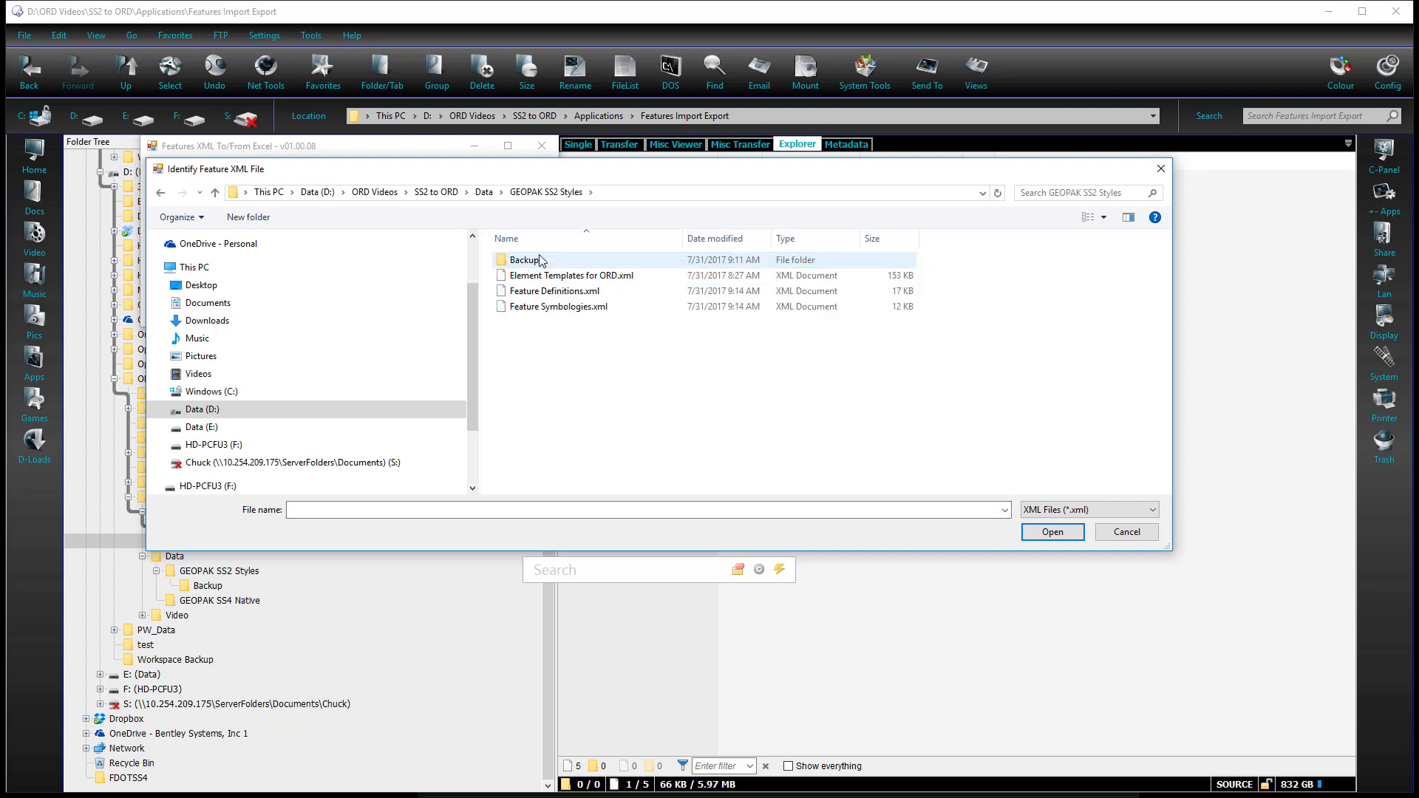
{"action": "left_click", "coordinate": [547, 306]}
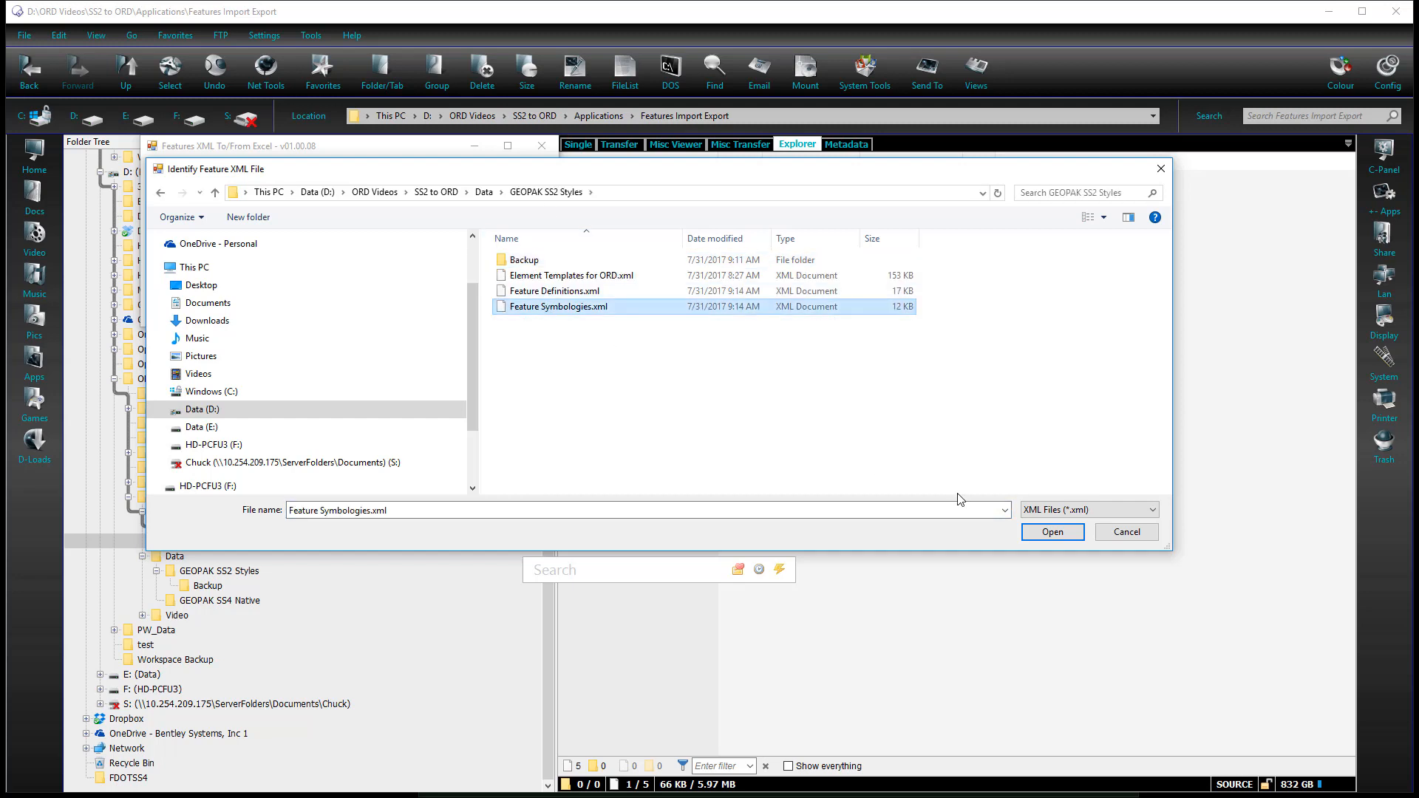
{"action": "left_click", "coordinate": [1053, 532]}
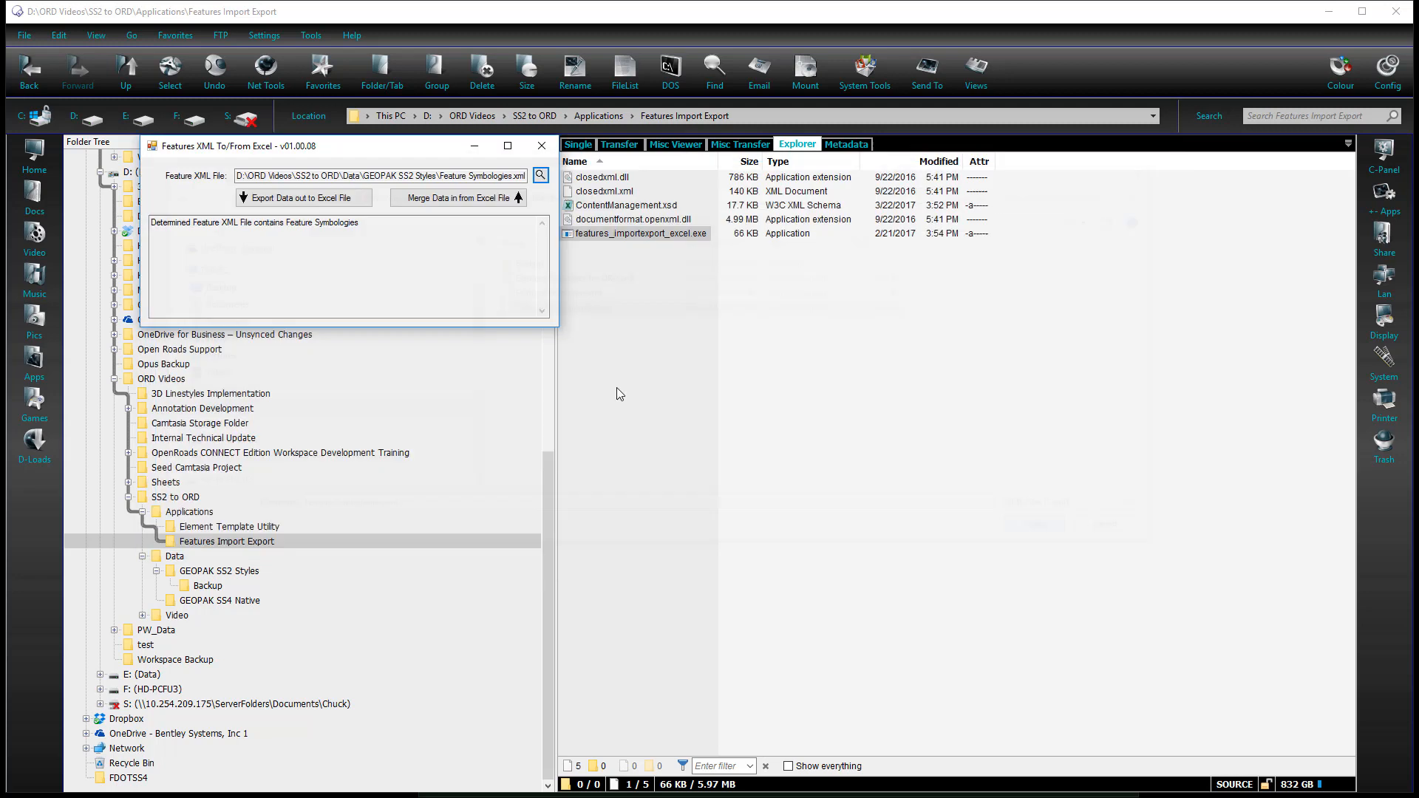
{"action": "left_click", "coordinate": [270, 202]}
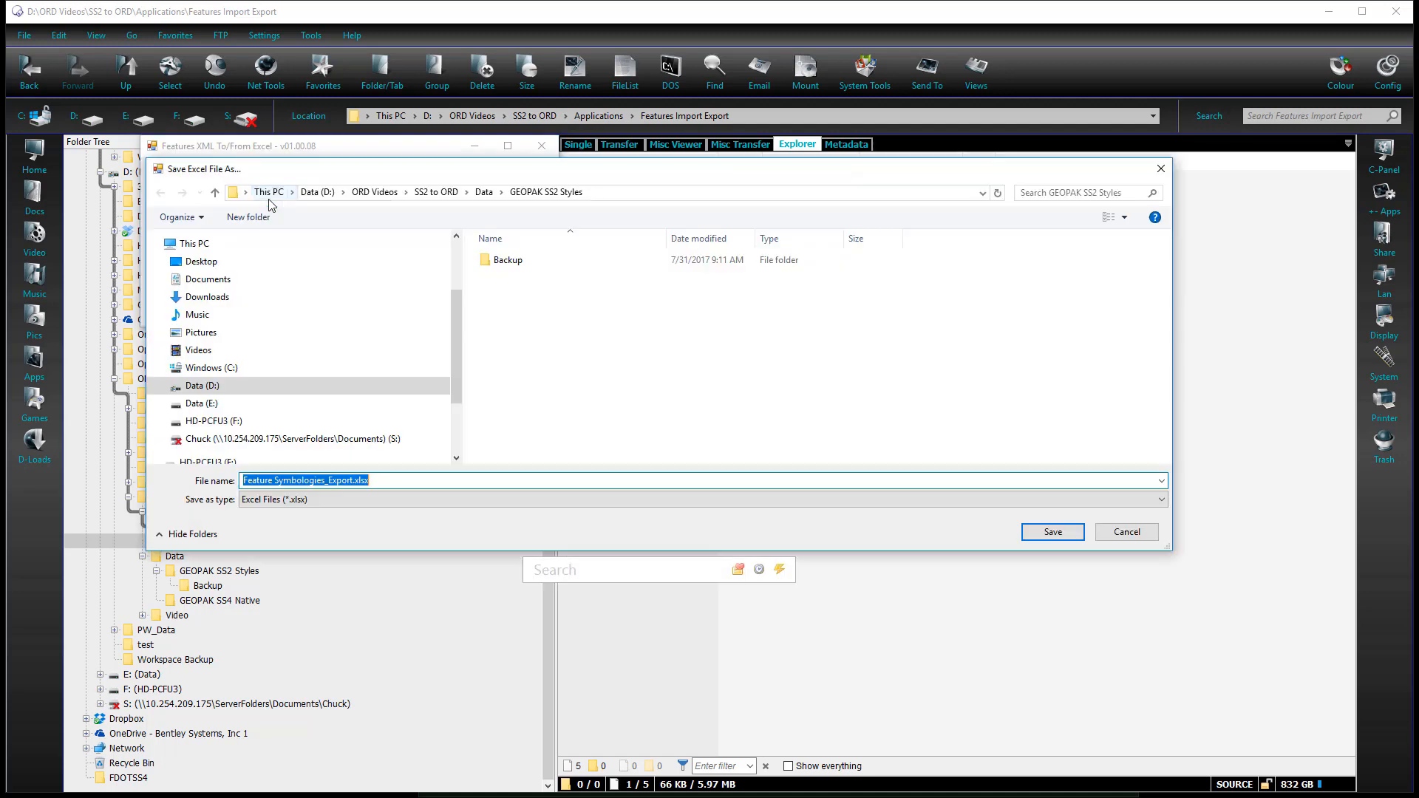
{"action": "left_click", "coordinate": [1053, 534]}
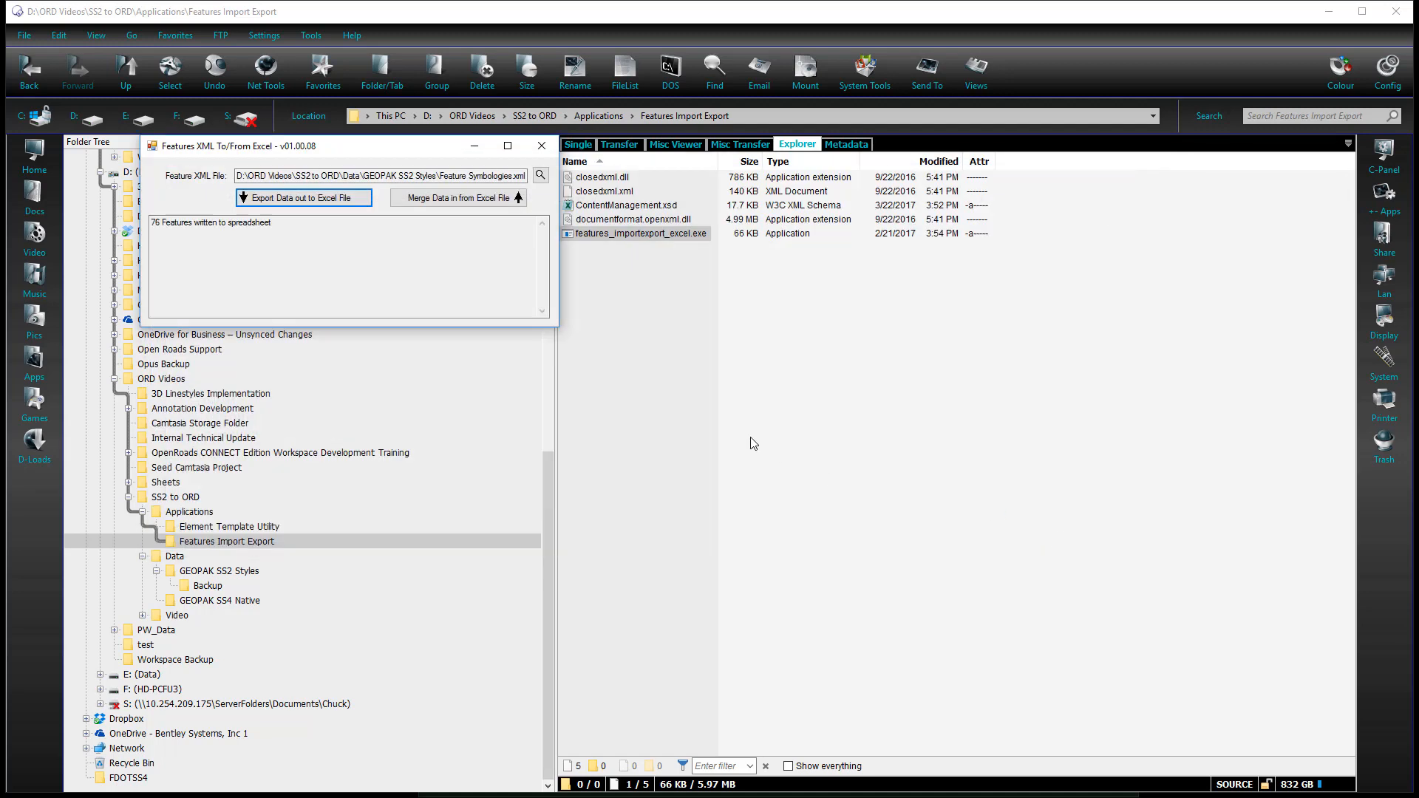
Load Feature Definitions.xml, export its data to Feature Definitions_Export.xlsx, and close the utility
{"action": "left_click", "coordinate": [541, 176]}
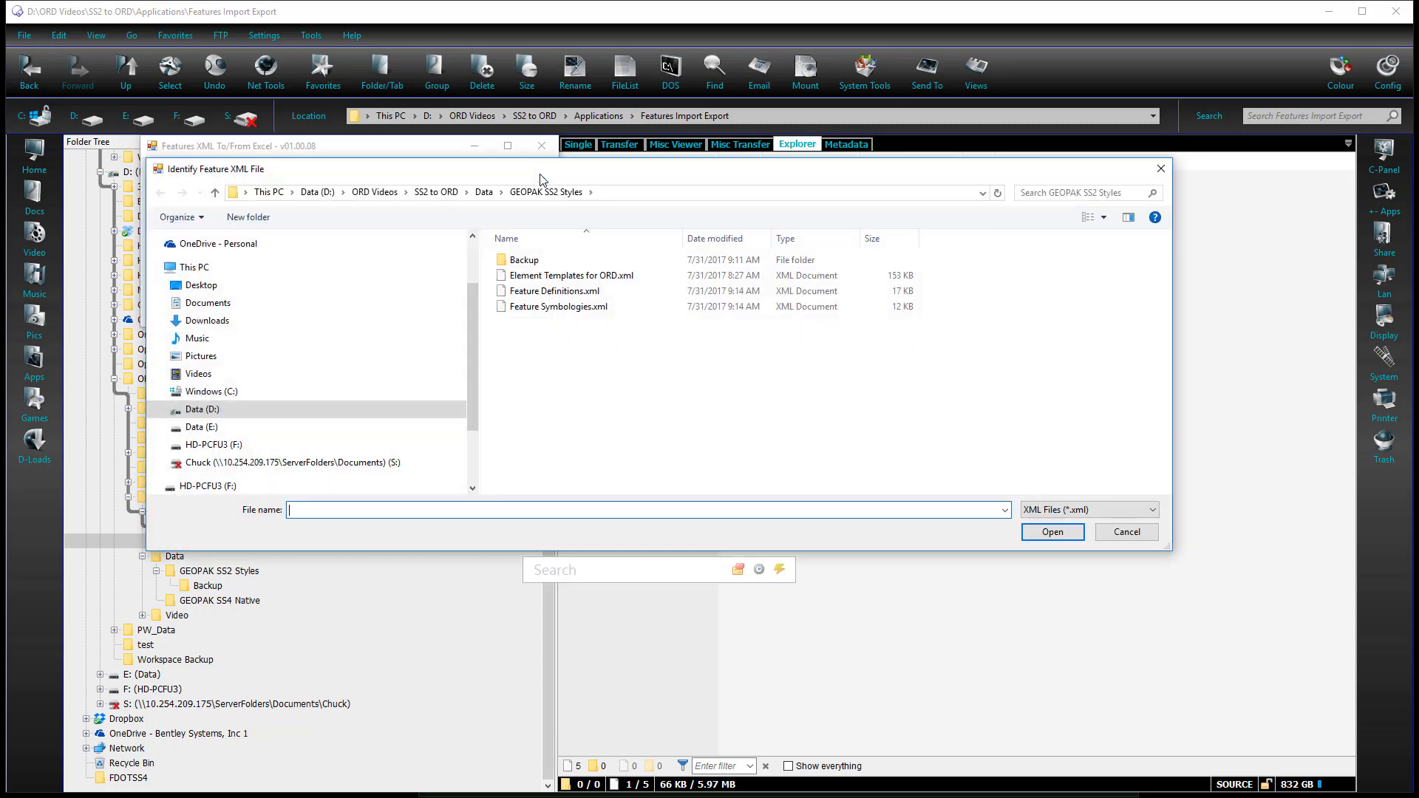
{"action": "double_click", "coordinate": [554, 292]}
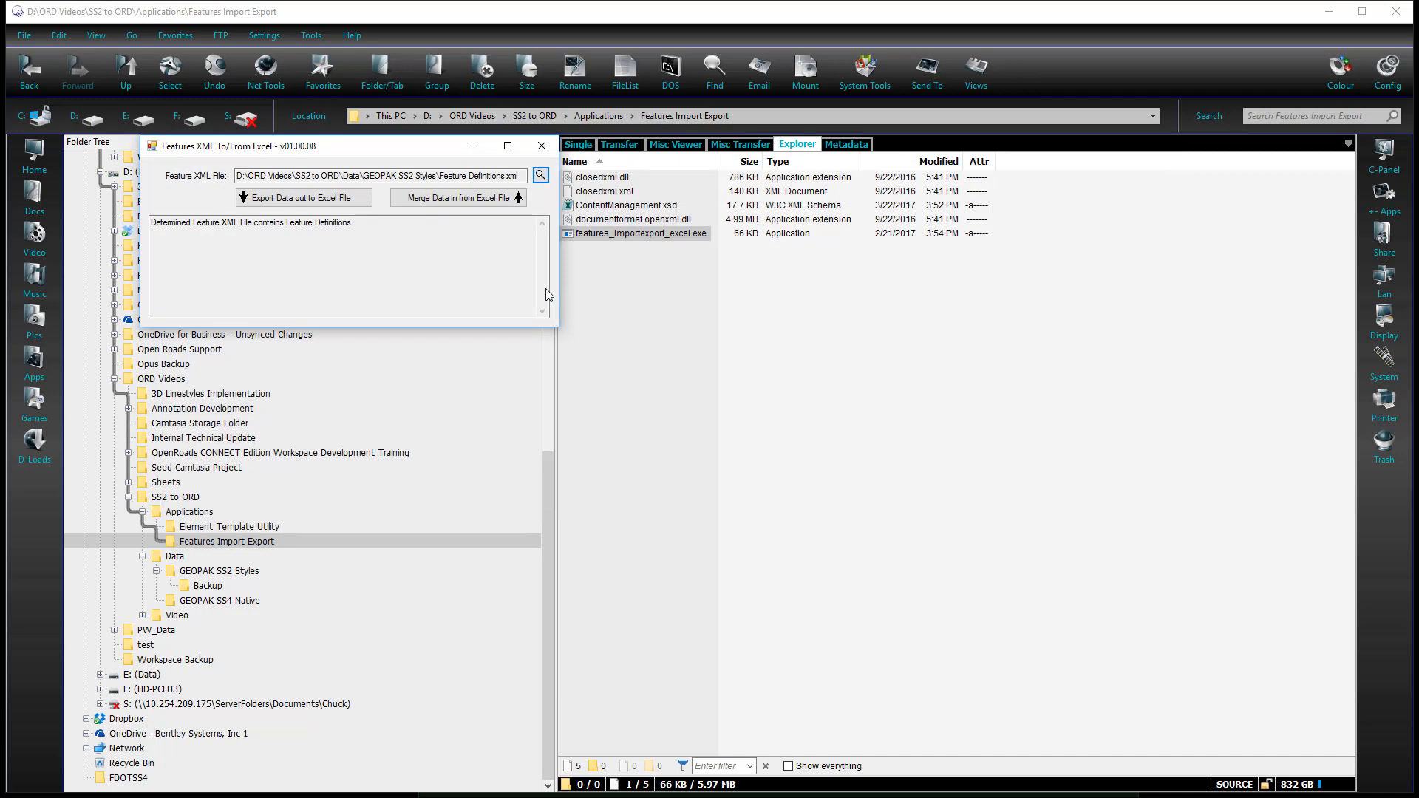
{"action": "left_click", "coordinate": [329, 198]}
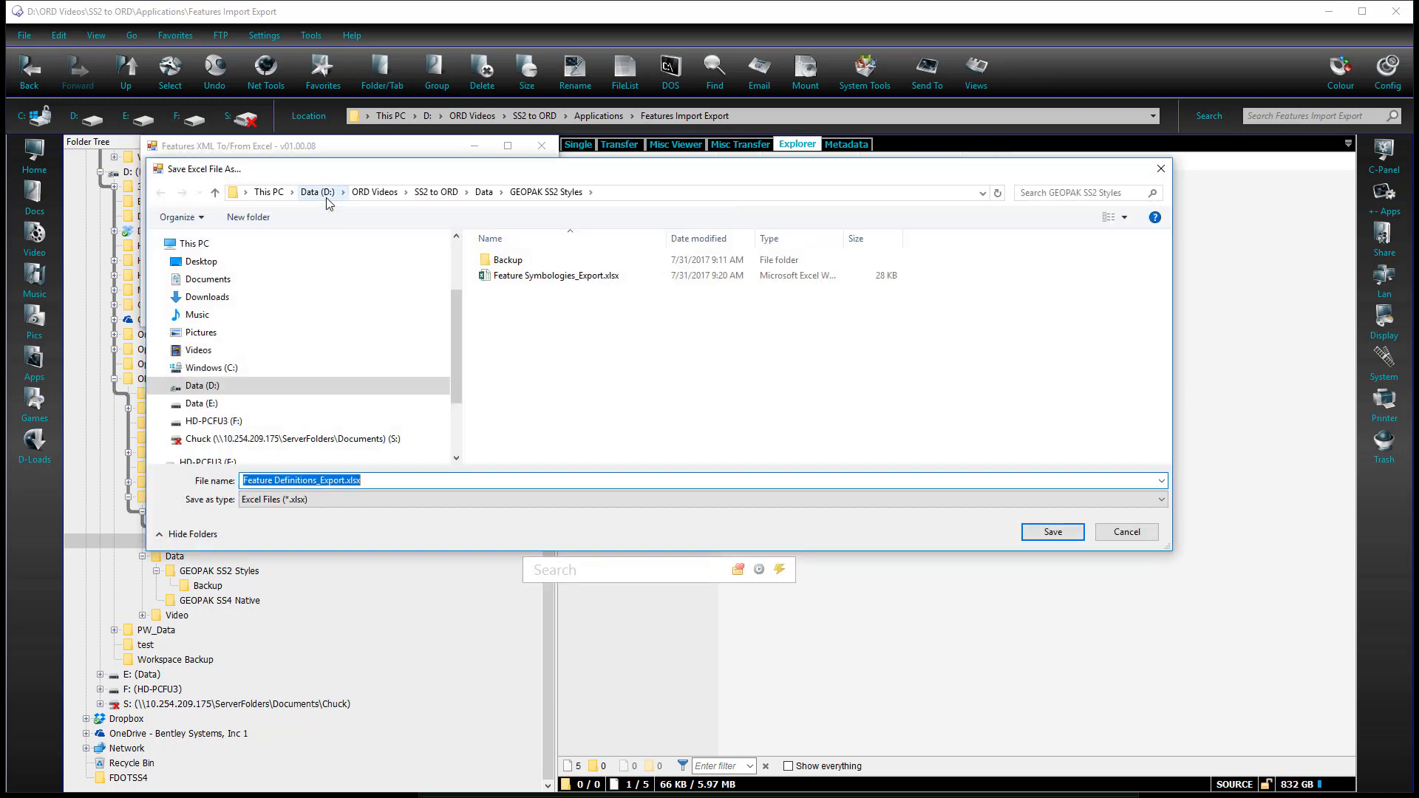
{"action": "left_click", "coordinate": [1061, 532]}
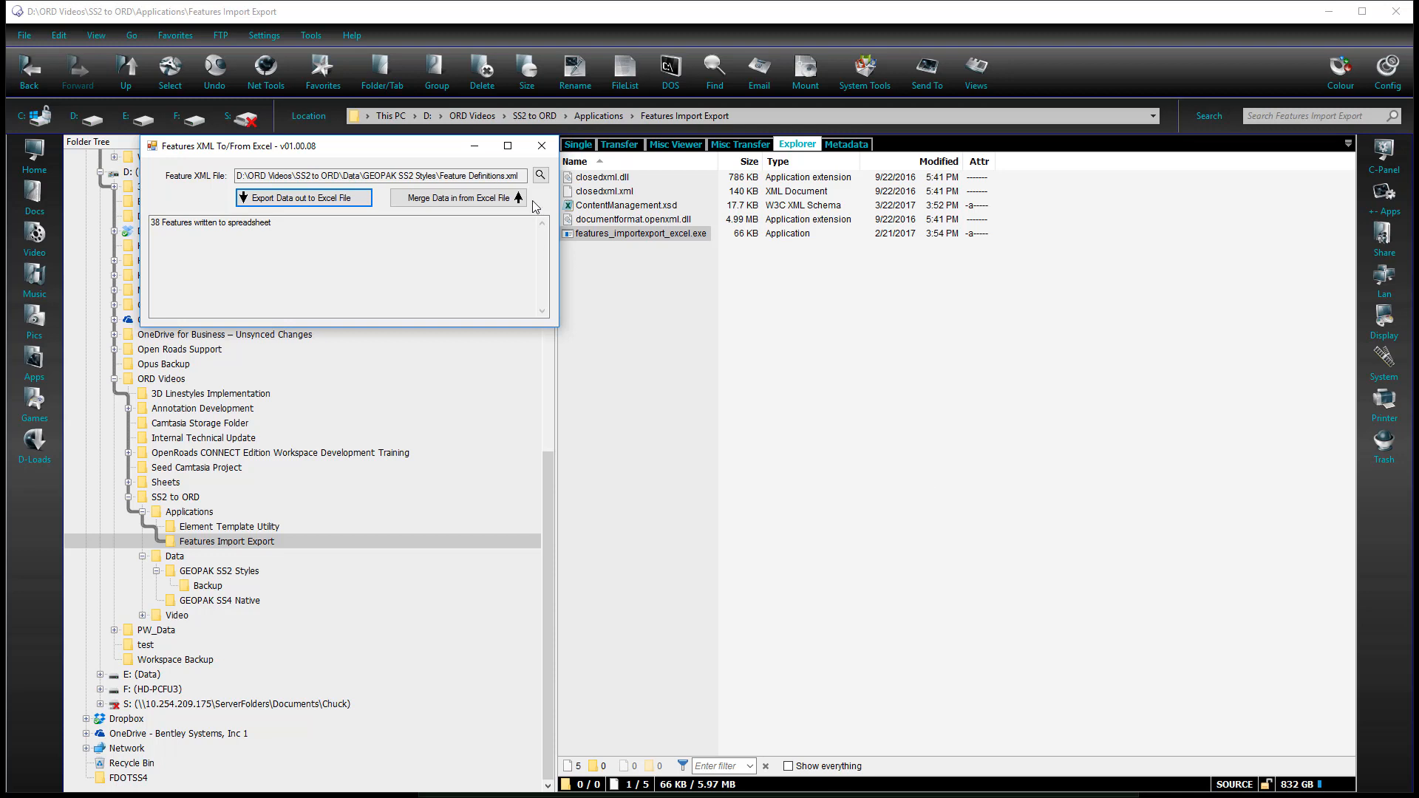
{"action": "left_click", "coordinate": [542, 145]}
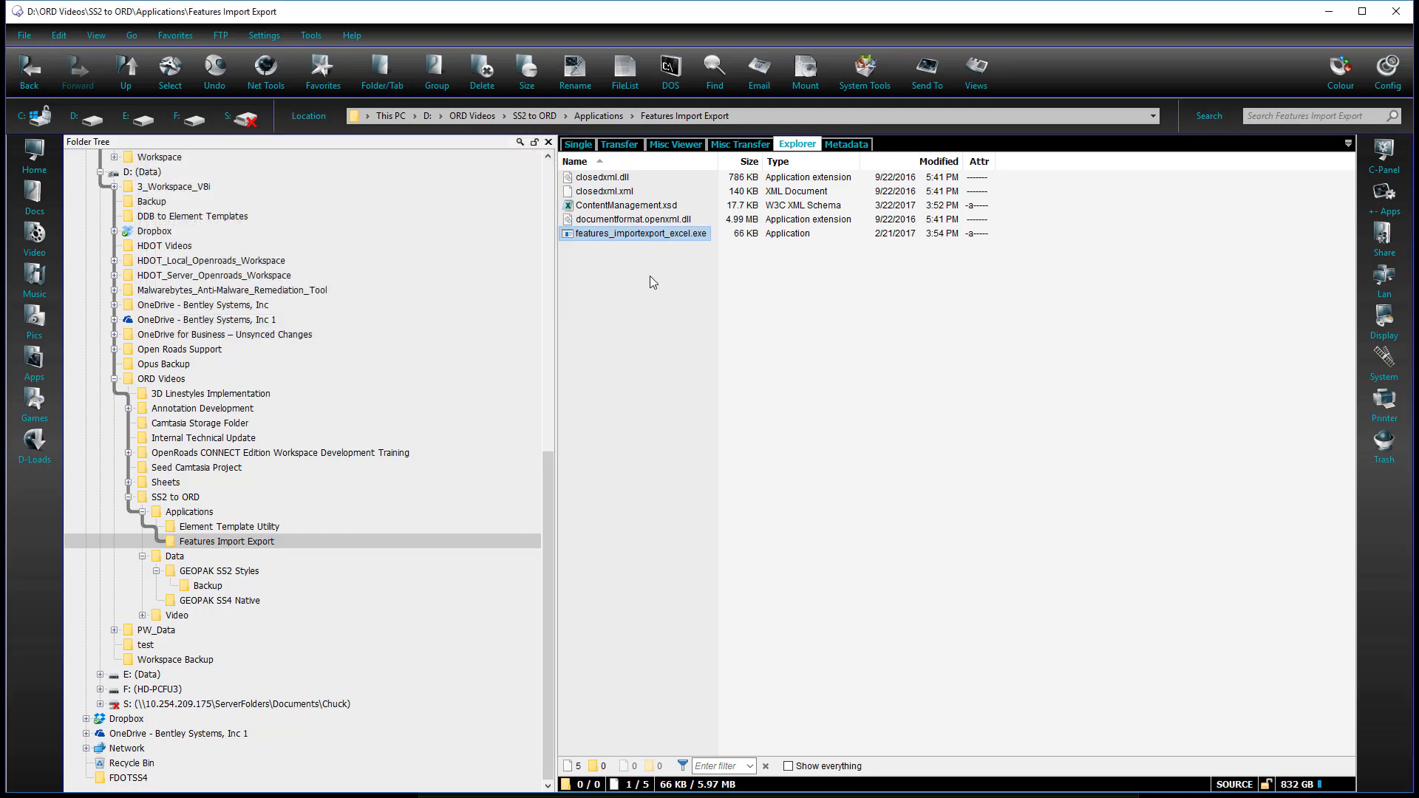
Locate the exported feature definitions and feature symbologies workbooks in the GEOPAK SS2 Styles folder
{"action": "left_click", "coordinate": [653, 283]}
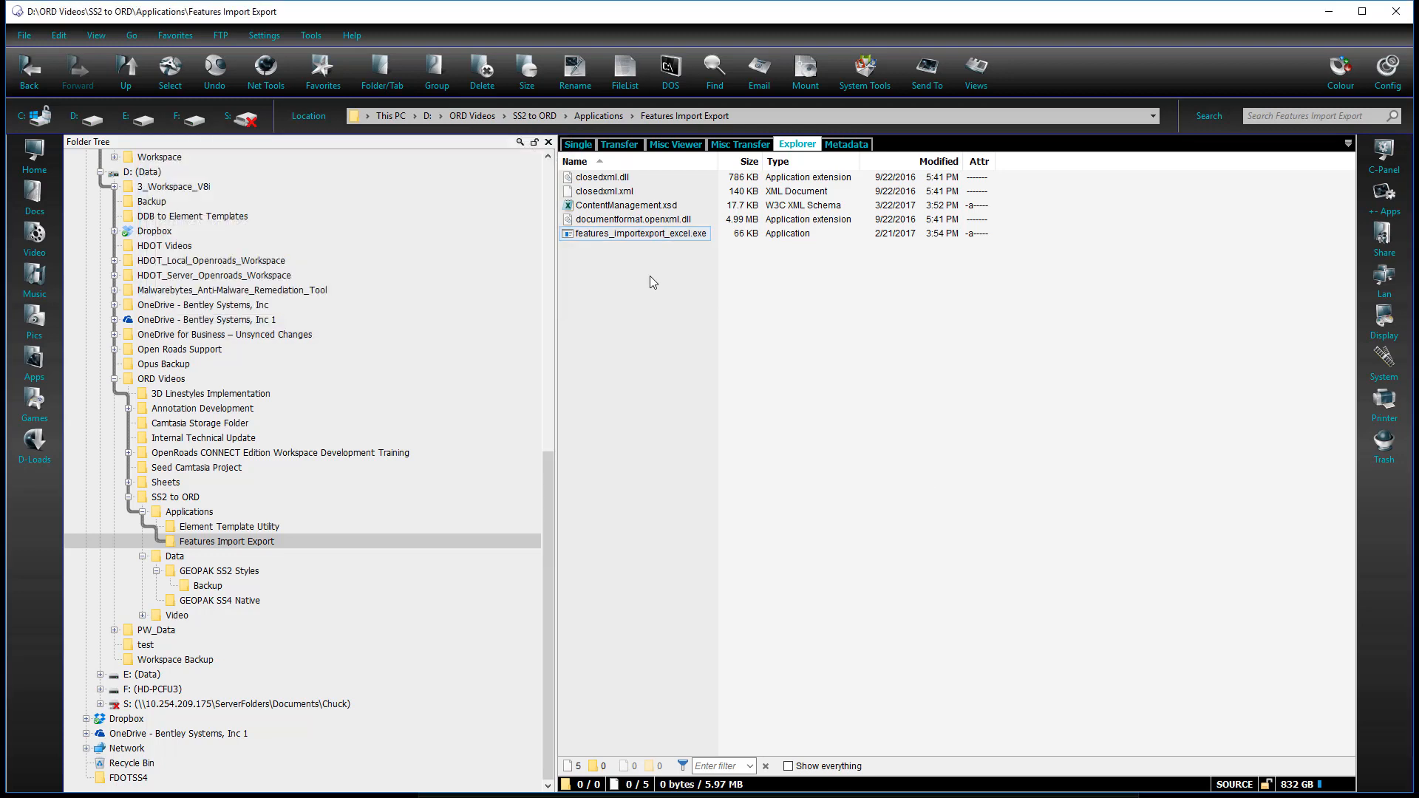
{"action": "left_click", "coordinate": [214, 571]}
{"action": "left_click", "coordinate": [685, 348]}
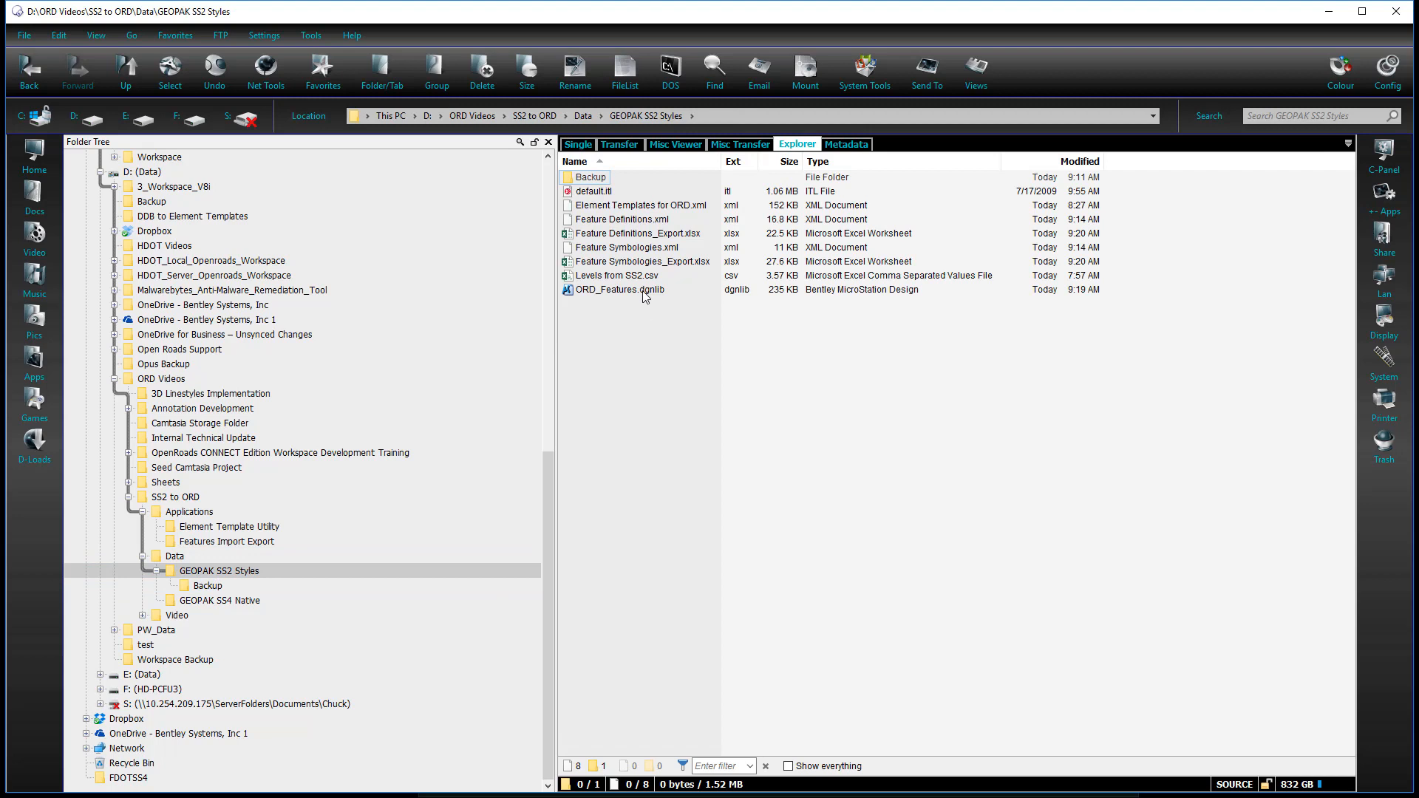
{"action": "left_click", "coordinate": [625, 237]}
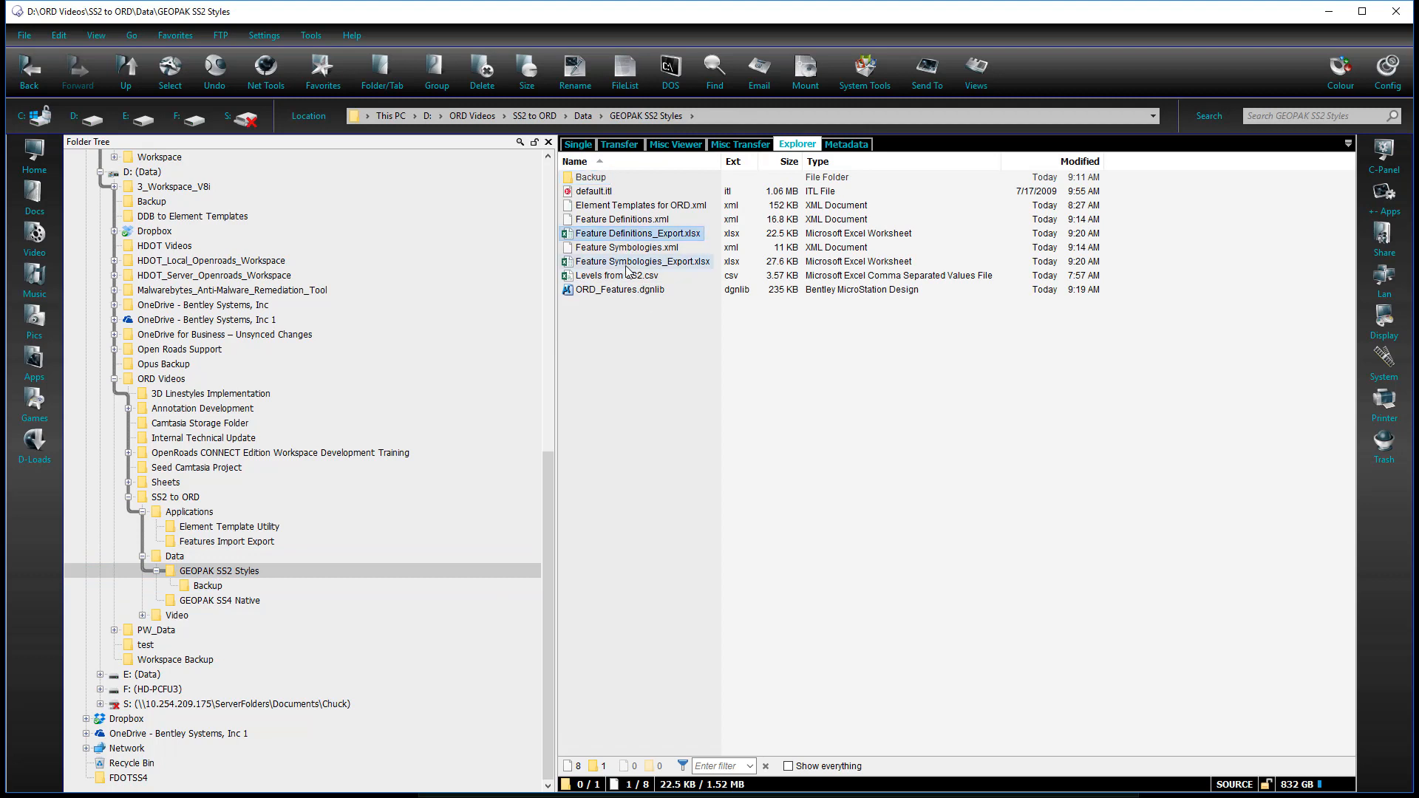
{"action": "left_click", "coordinate": [628, 263]}
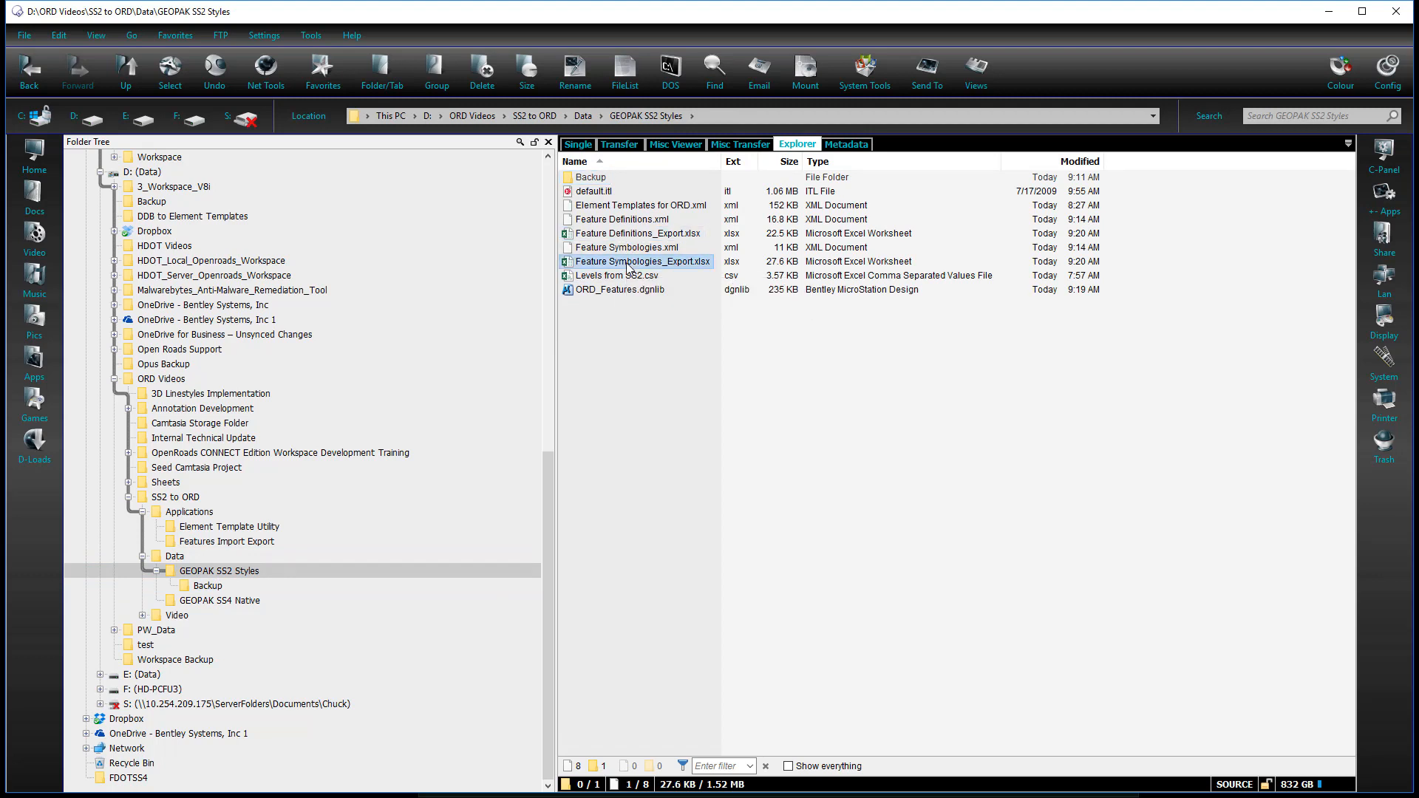
Copy DDB from SS2_Export.xlsx from the Backup folder into GEOPAK SS2 Styles, and sort the files there by extension
{"action": "left_click", "coordinate": [208, 586]}
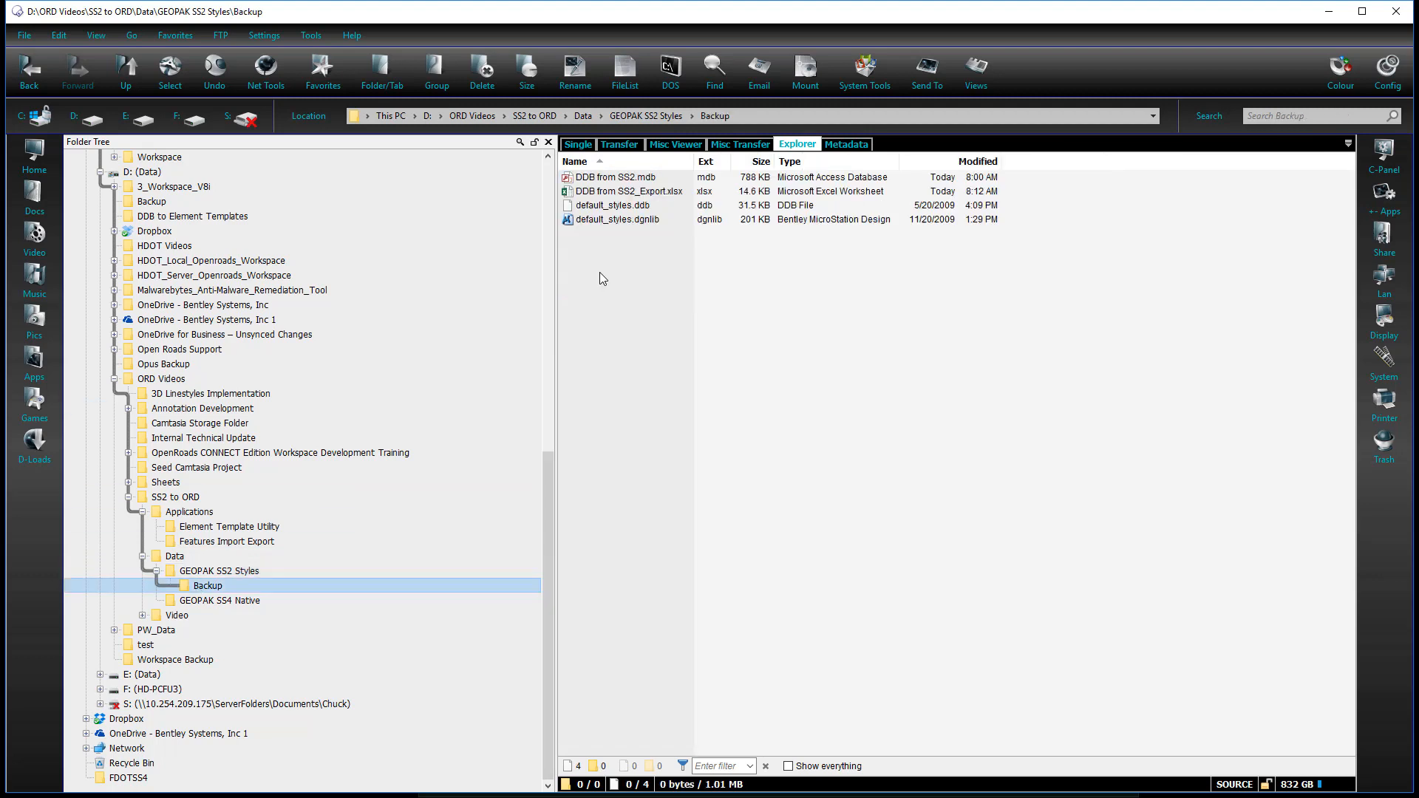
{"action": "right_click", "coordinate": [610, 191]}
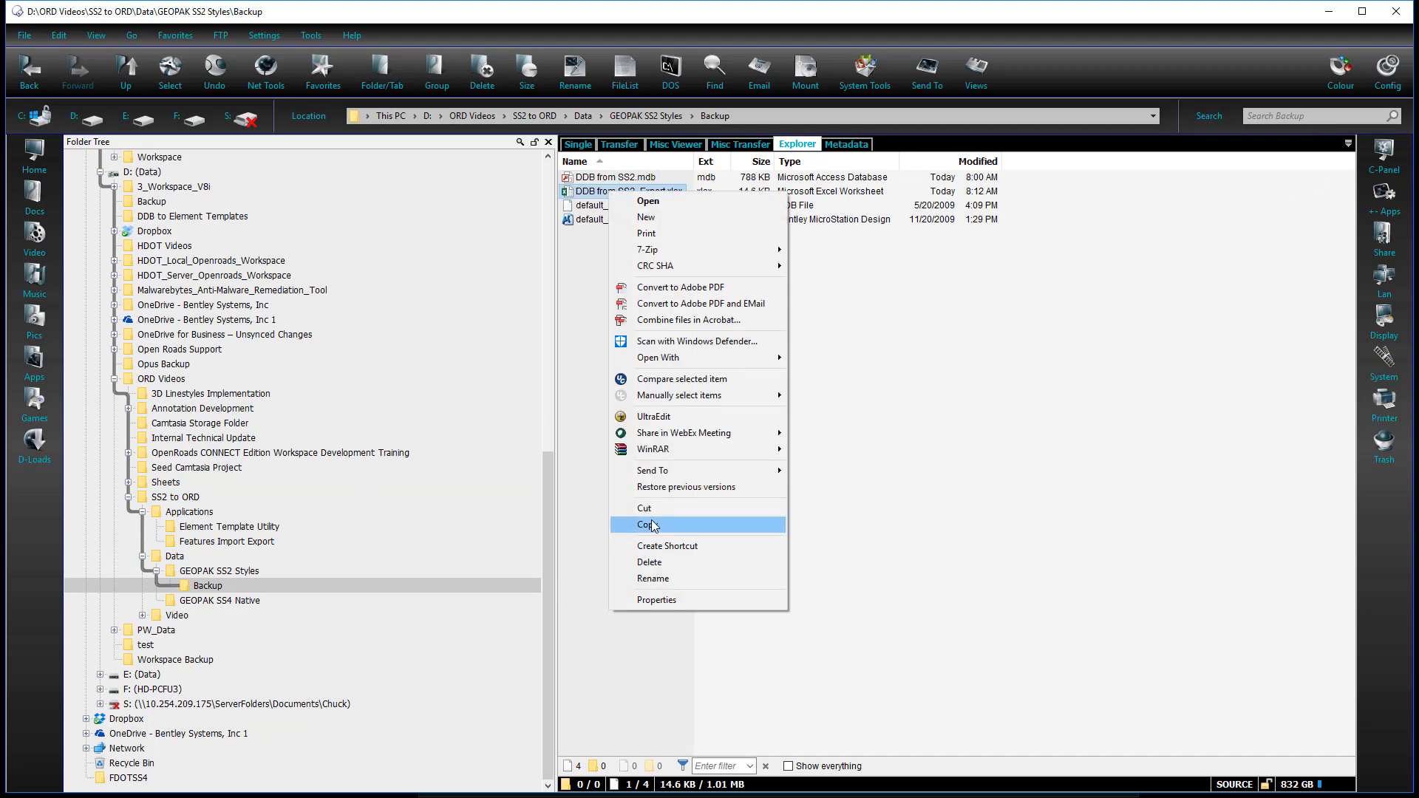
{"action": "left_click", "coordinate": [609, 526]}
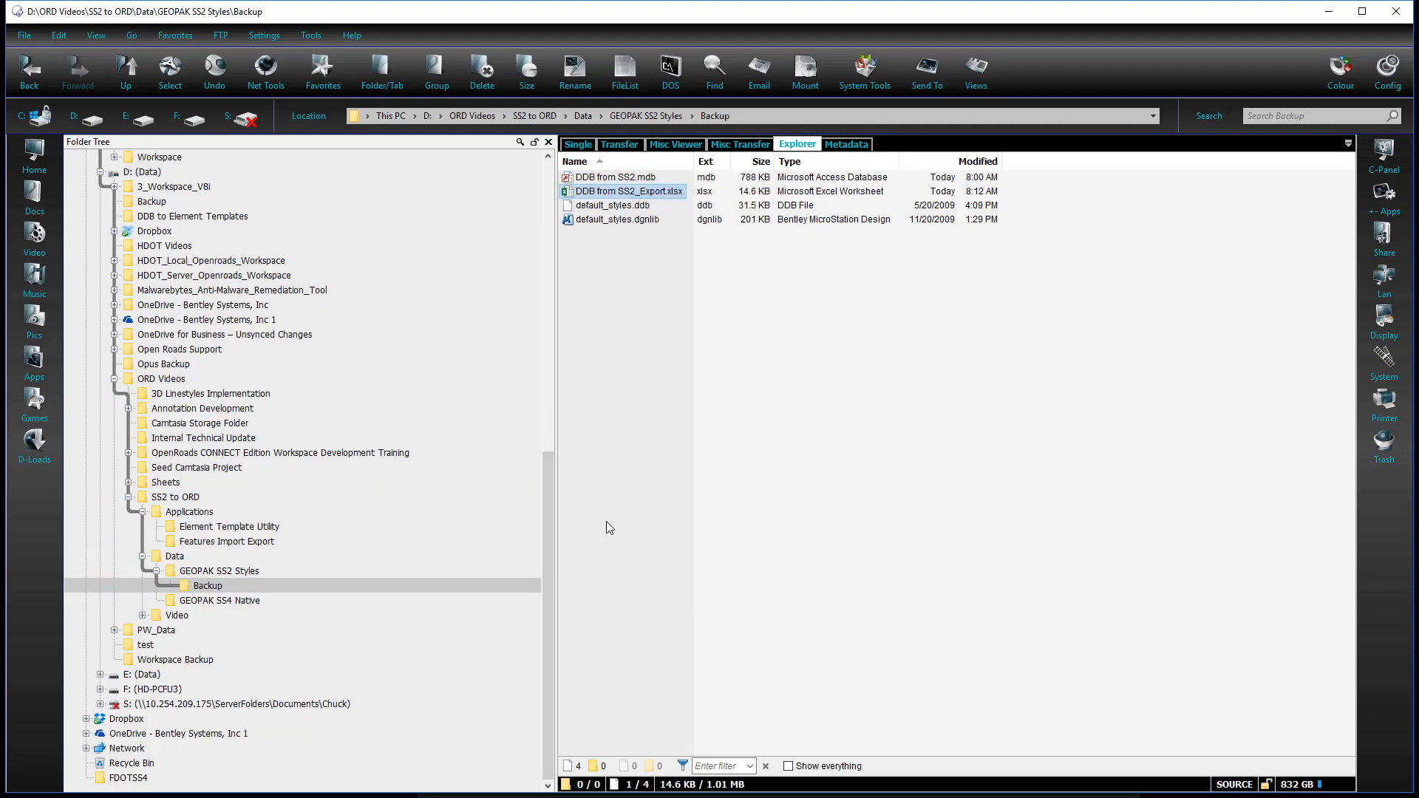
{"action": "left_click", "coordinate": [219, 571]}
{"action": "right_click", "coordinate": [594, 381]}
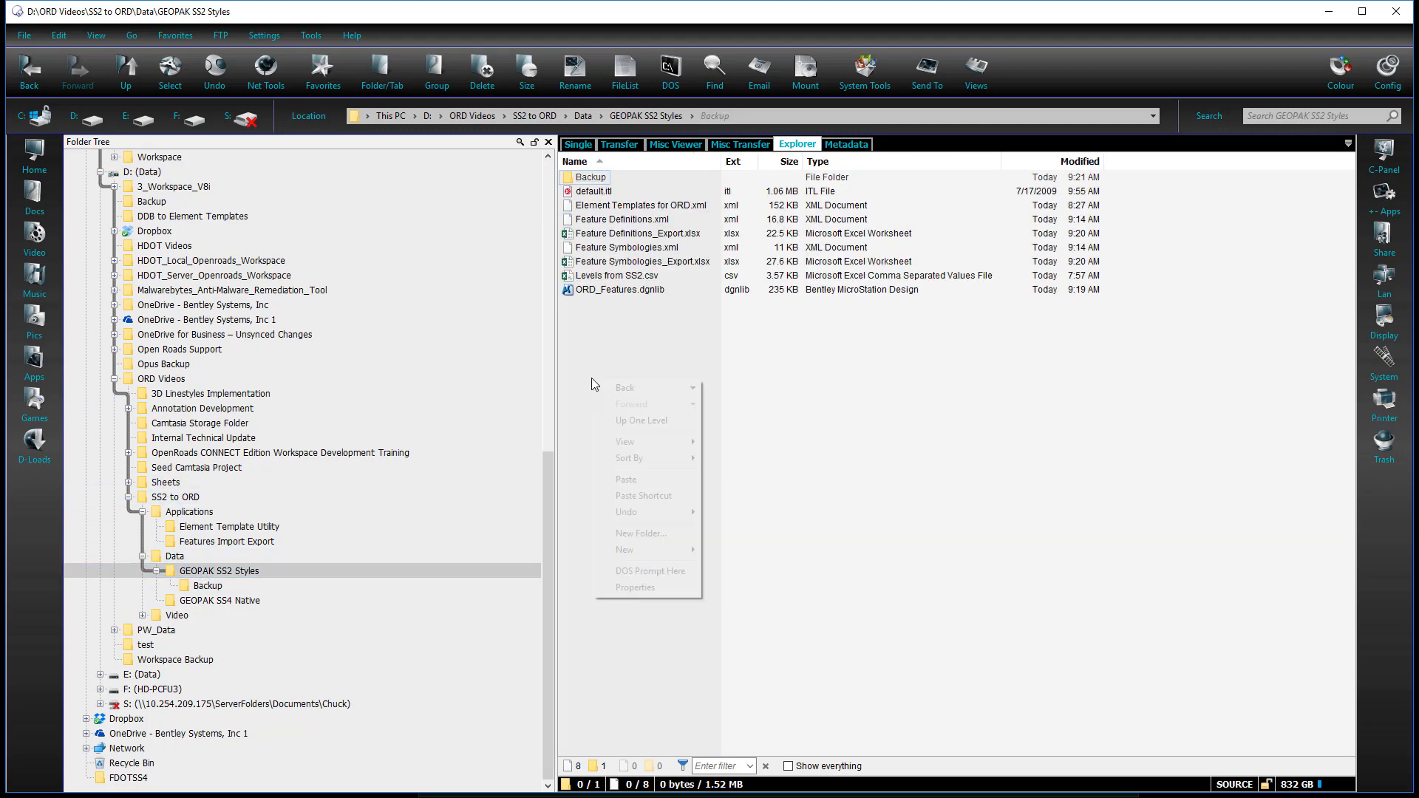
{"action": "left_click", "coordinate": [655, 478]}
{"action": "left_click", "coordinate": [743, 161]}
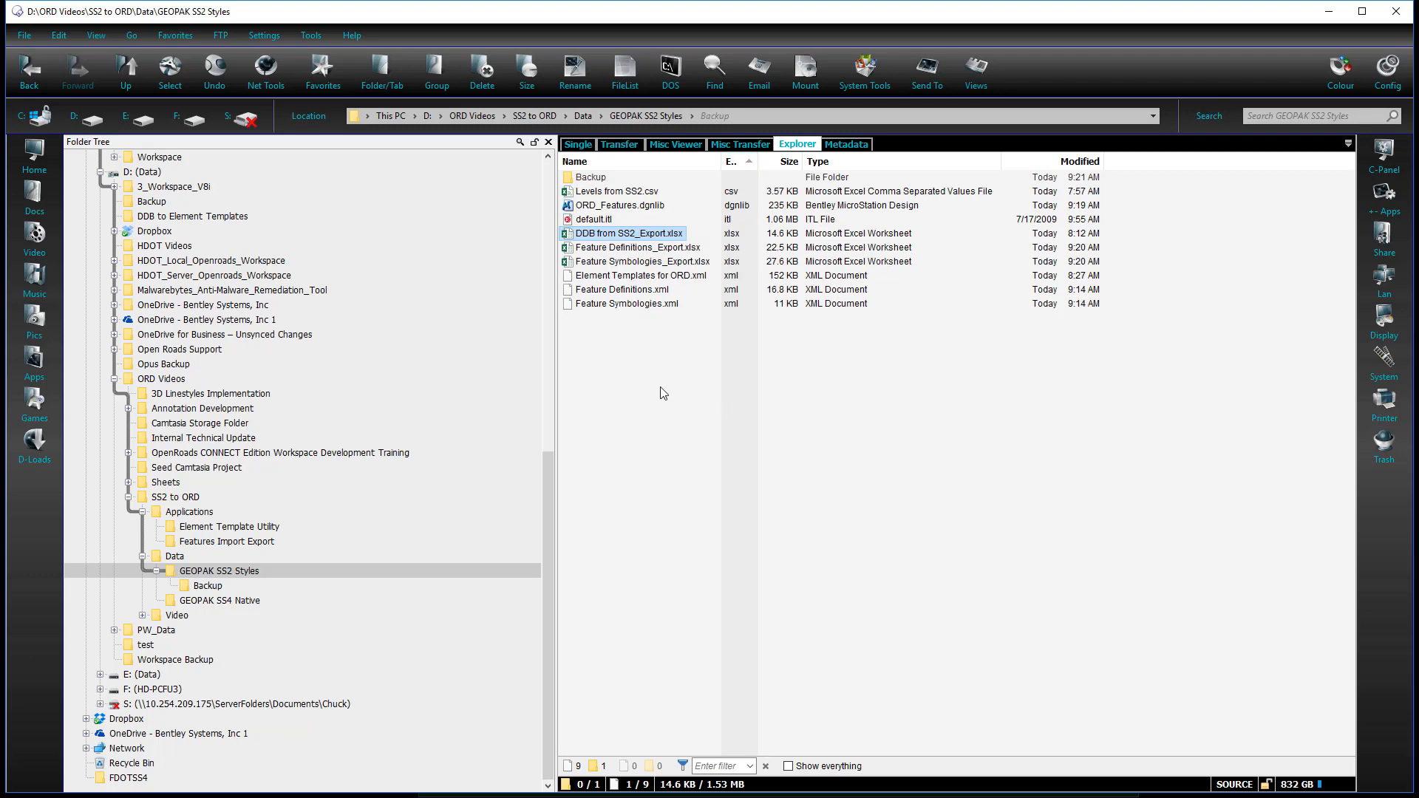
Rename DDB from SS2_Export.xlsx in the GEOPAK SS2 Styles folder as Element Templates.xlsx
{"action": "left_click", "coordinate": [609, 250]}
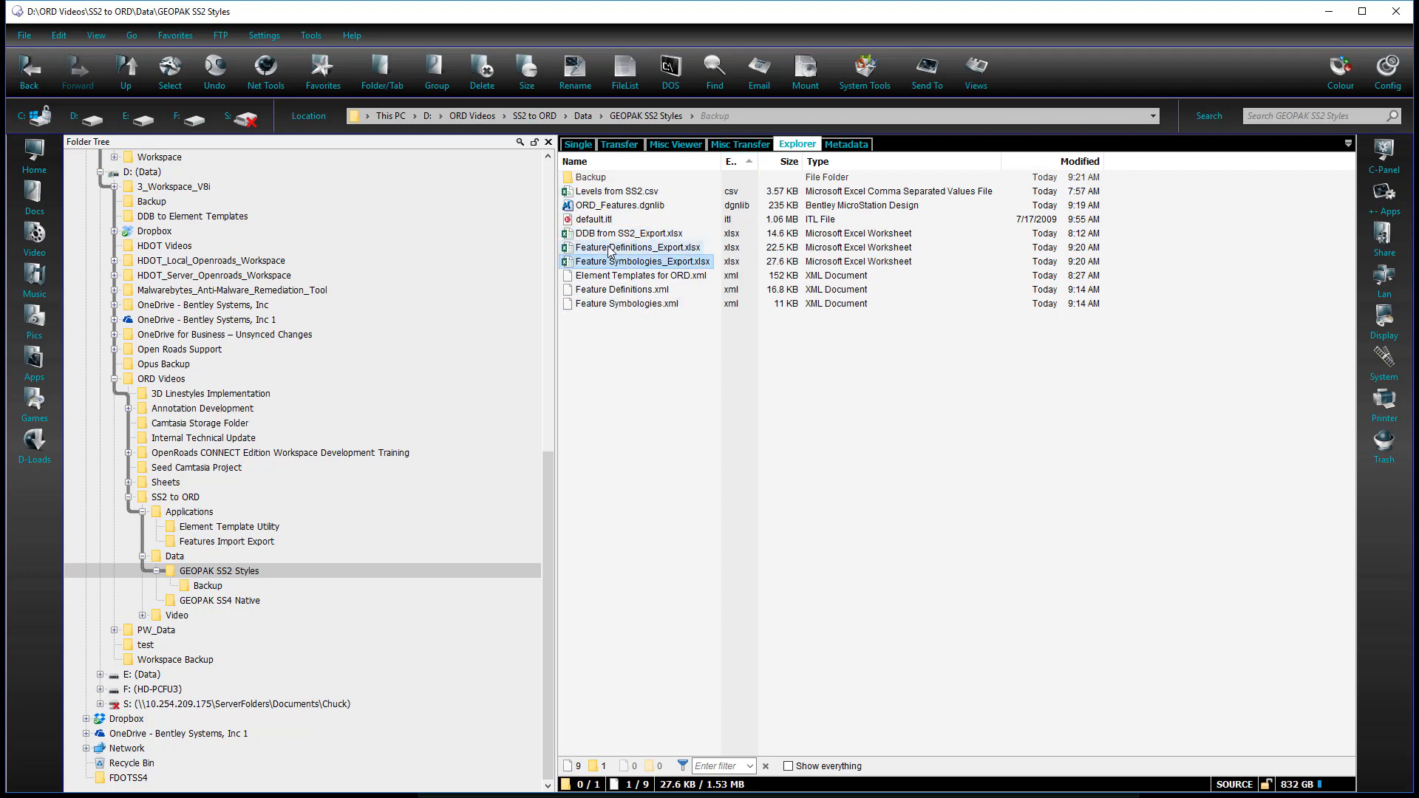
{"action": "left_click", "coordinate": [648, 235]}
{"action": "right_click", "coordinate": [647, 235]}
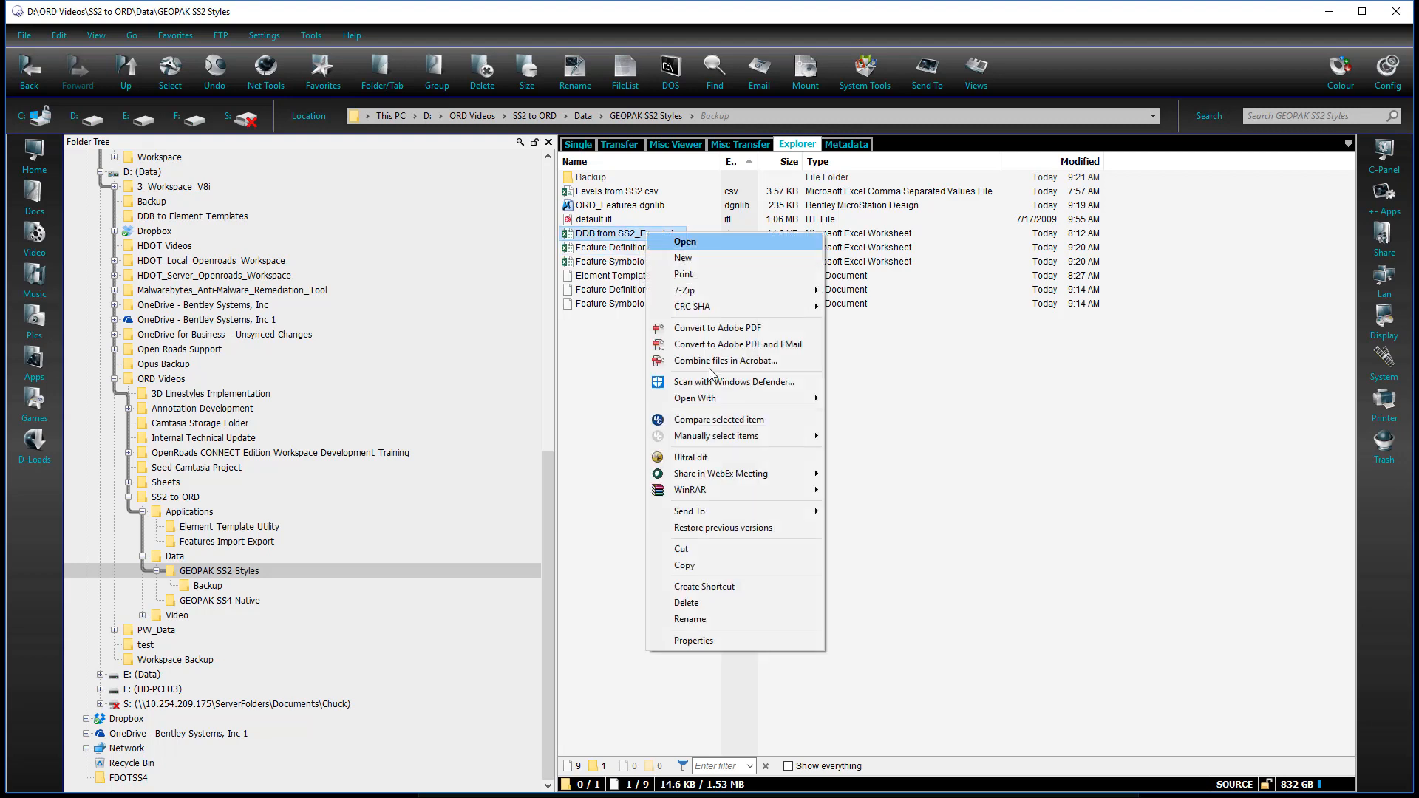
{"action": "left_click", "coordinate": [714, 620]}
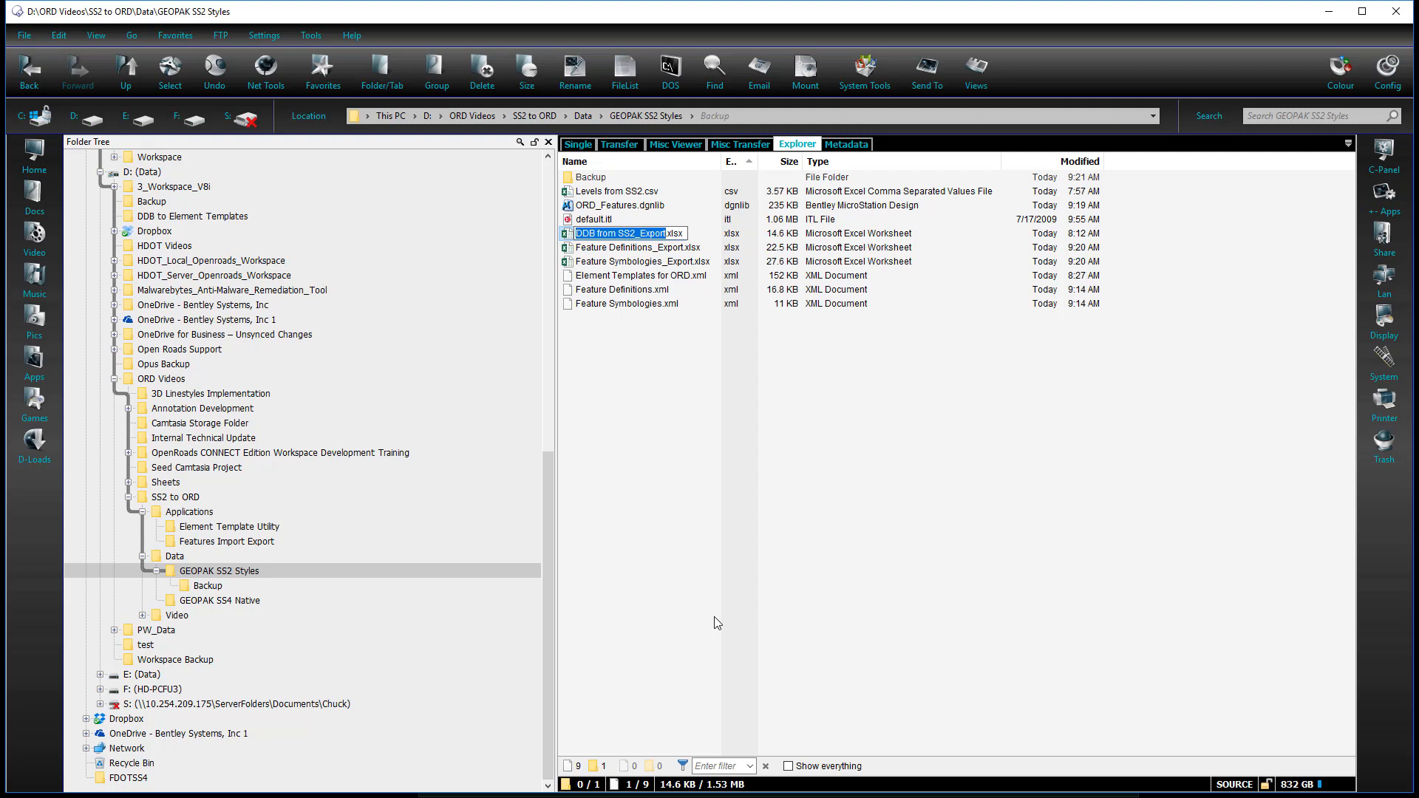
{"action": "type", "text": "Element"}
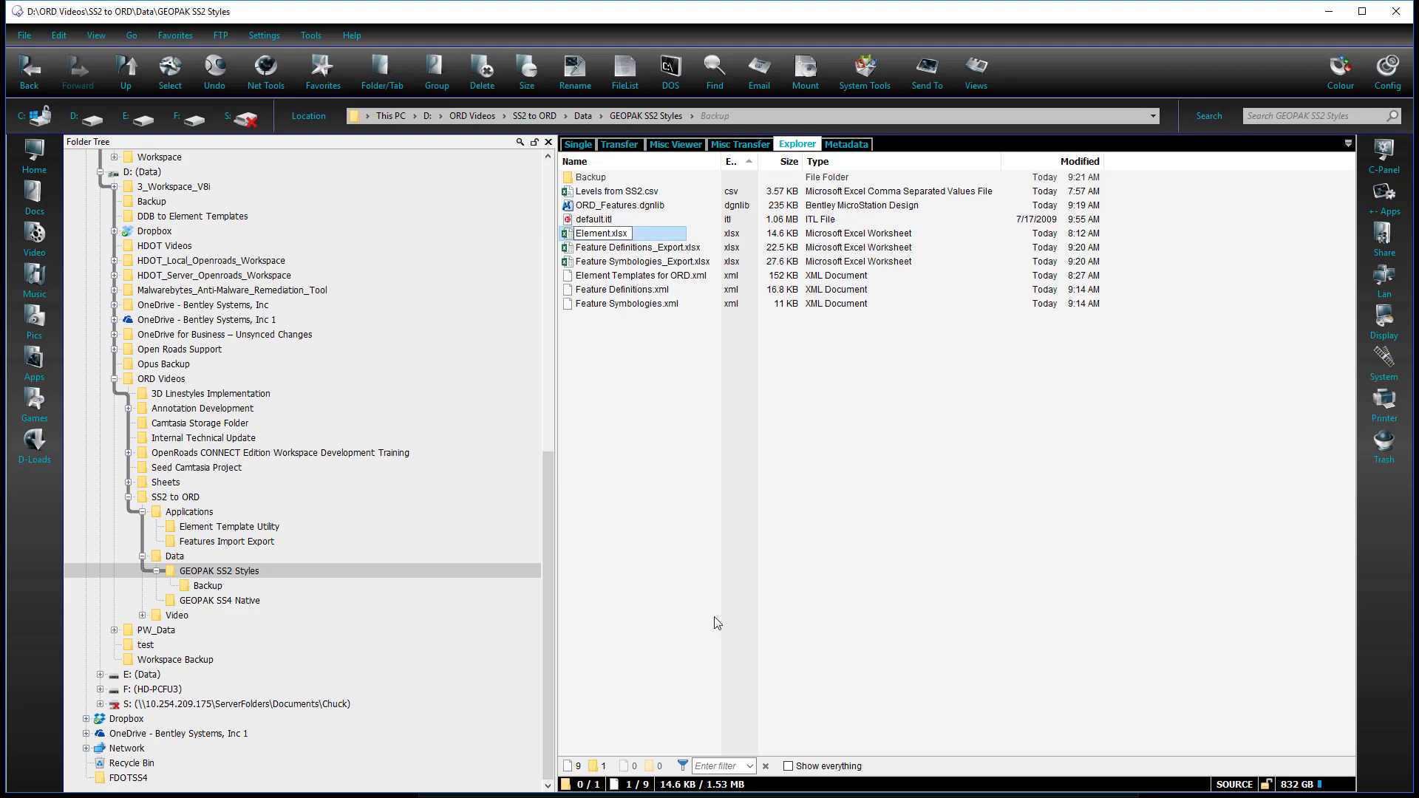
{"action": "type", "text": " Templates"}
{"action": "key", "text": "Return"}
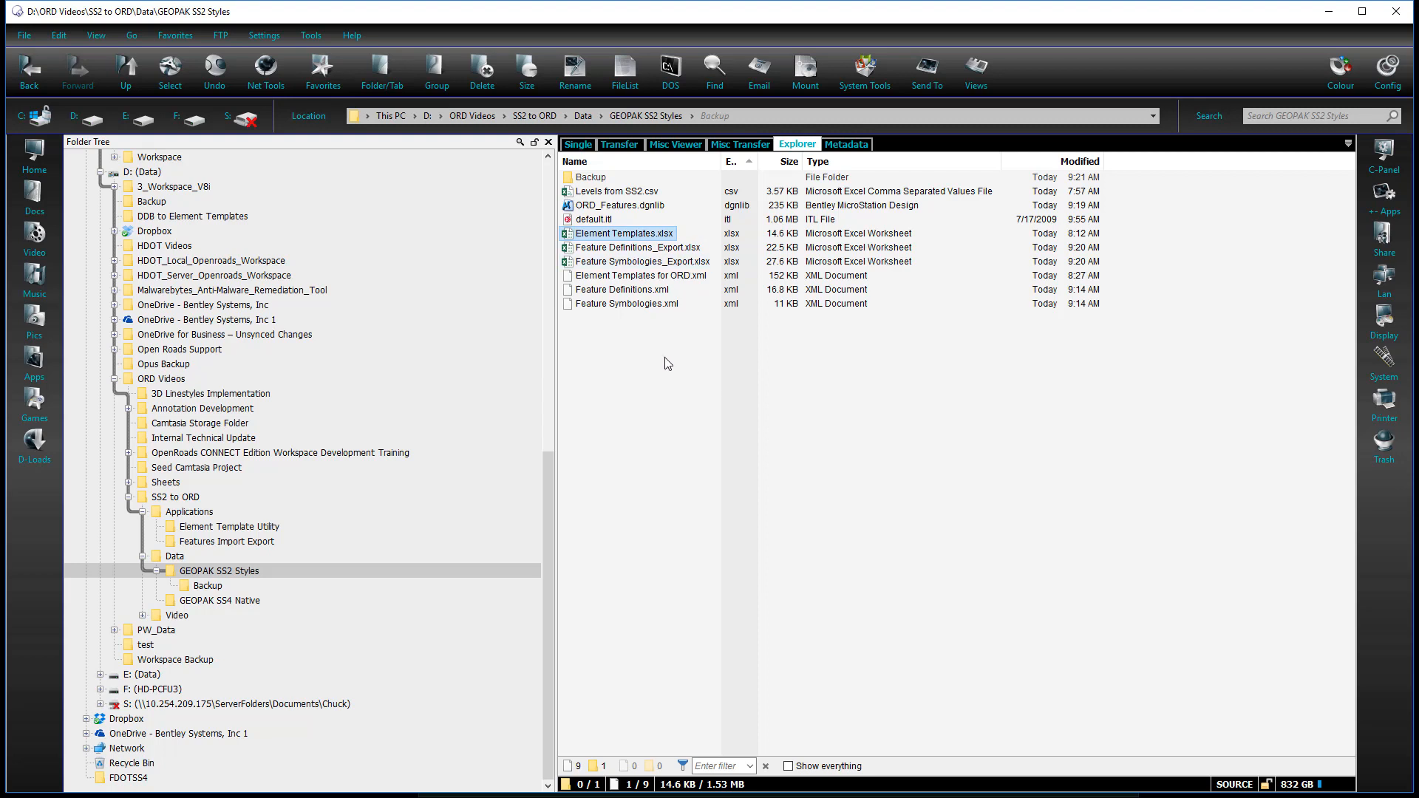
{"action": "left_click", "coordinate": [623, 250]}
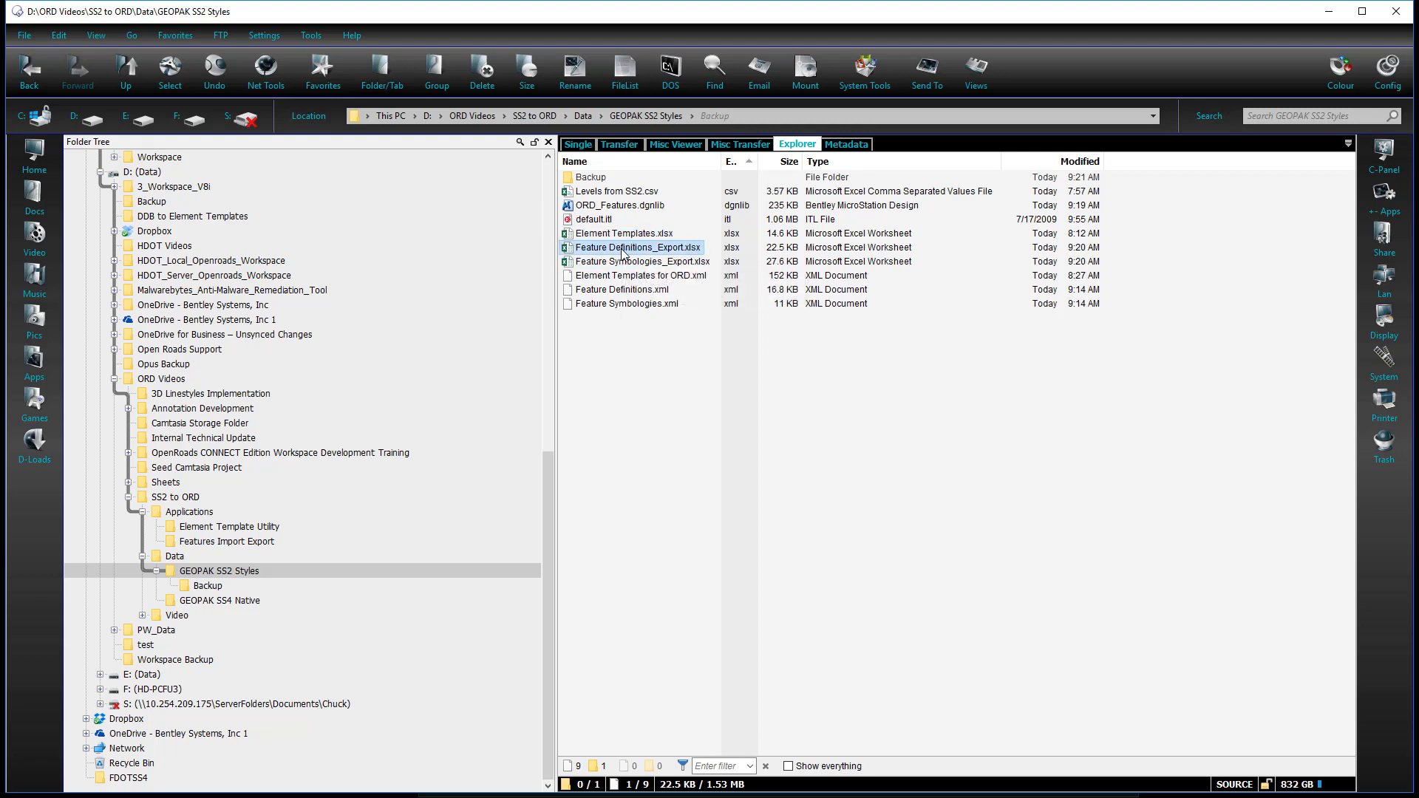
Open Feature Definitions_Export.xlsx in Excel and go to the first feature definition path on the Linear sheet
{"action": "double_click", "coordinate": [623, 252]}
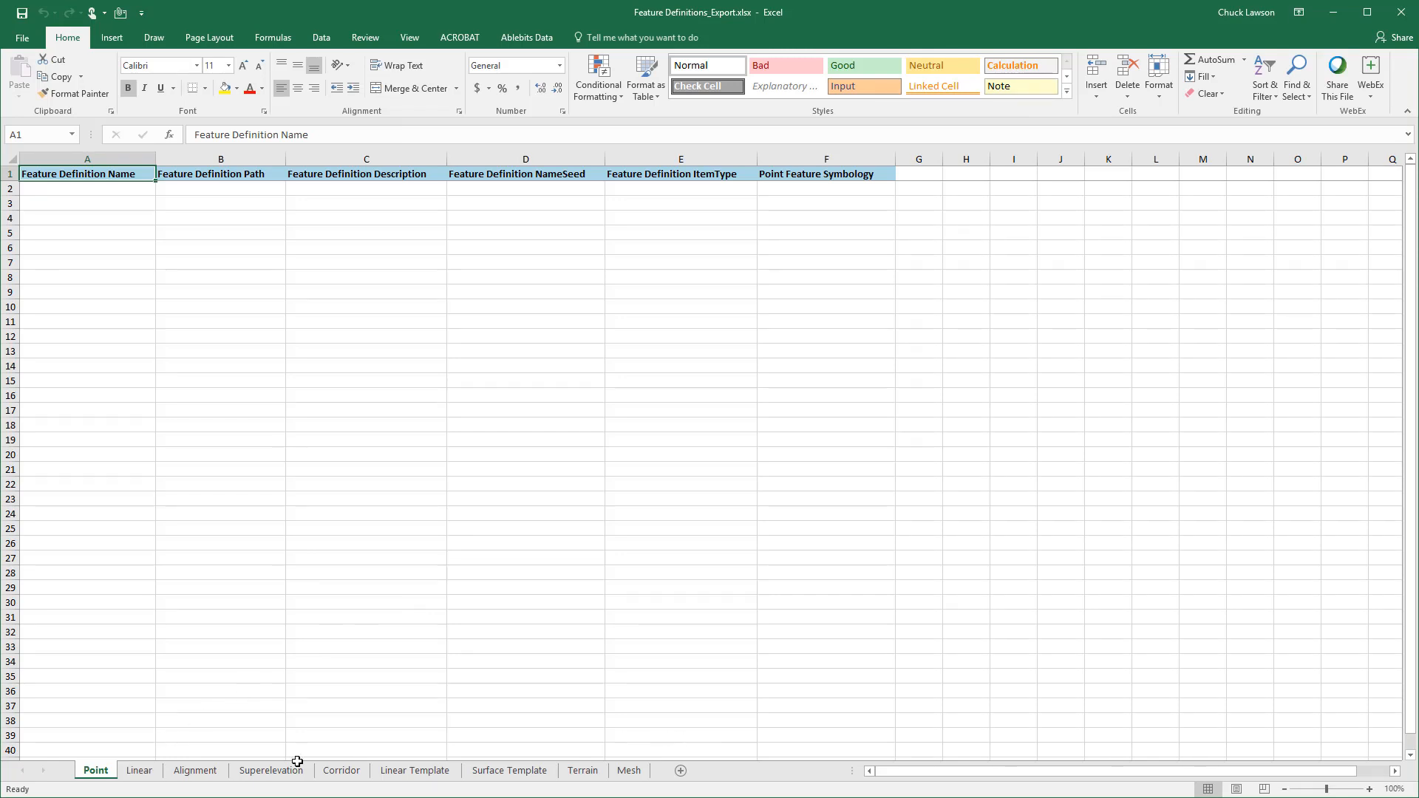
{"action": "left_click", "coordinate": [140, 771]}
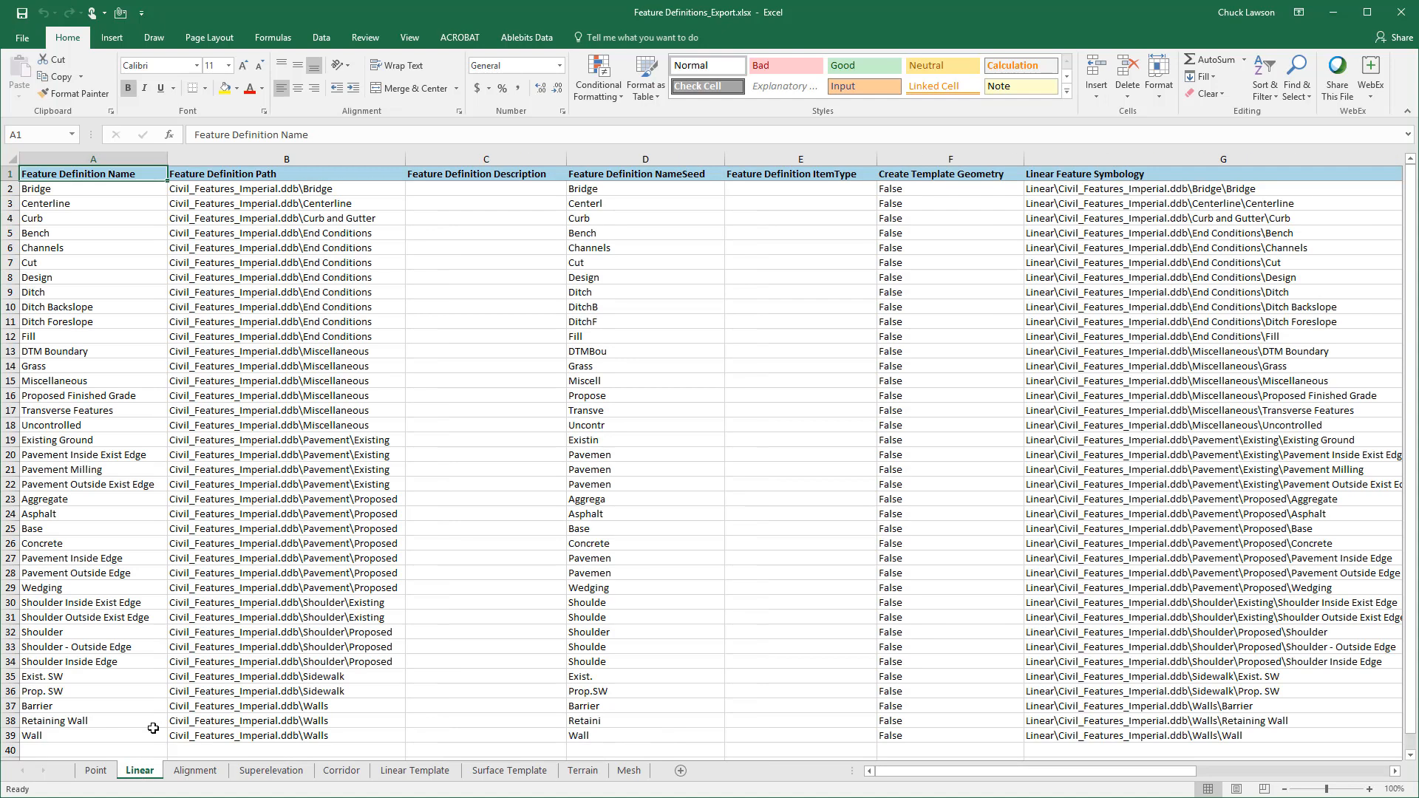
{"action": "left_click", "coordinate": [235, 188]}
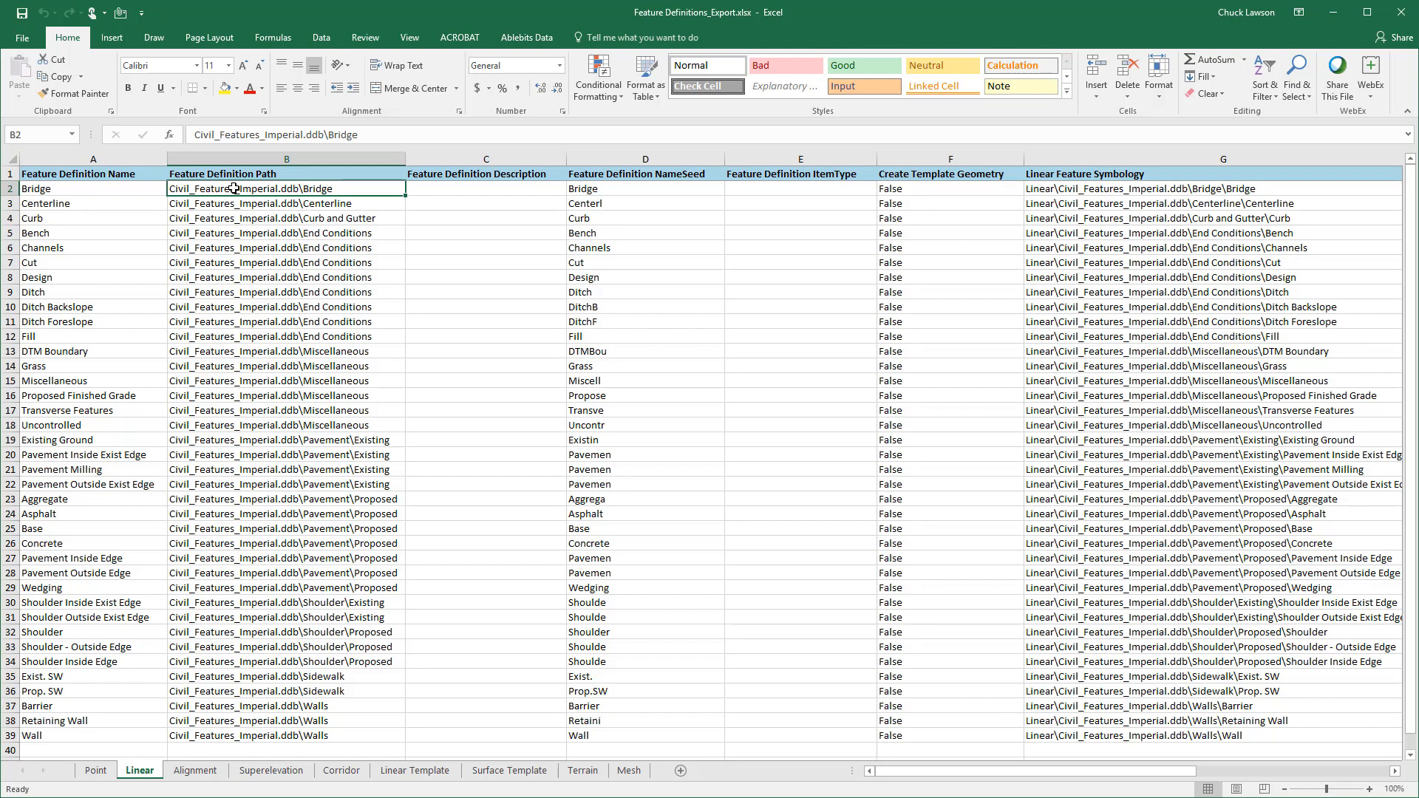
Replace every Civil_Features_Imperial.ddb\ in the Feature Definition Path column with nothing and save the workbook
{"action": "left_click", "coordinate": [283, 159]}
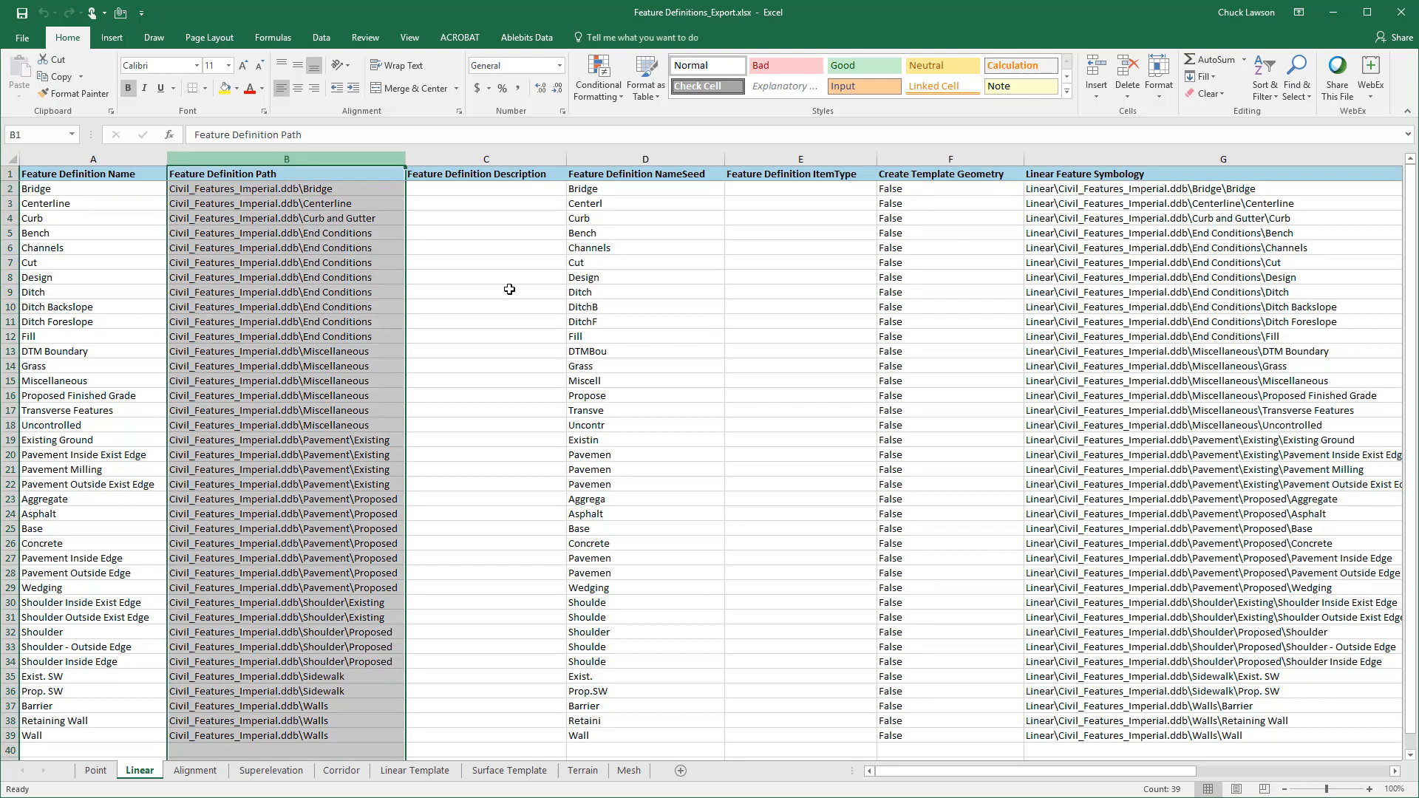
{"action": "left_click", "coordinate": [1306, 102]}
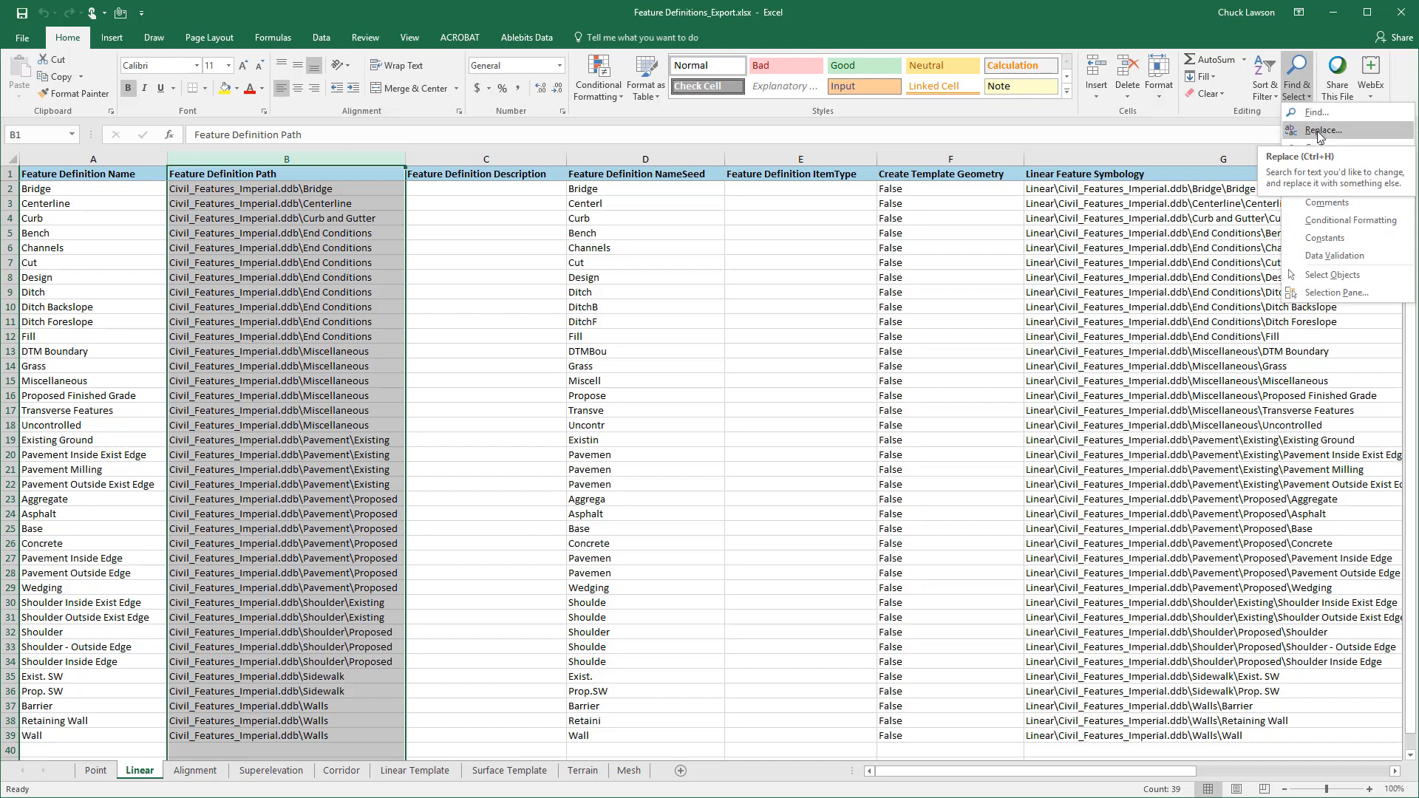
{"action": "left_click", "coordinate": [1318, 131]}
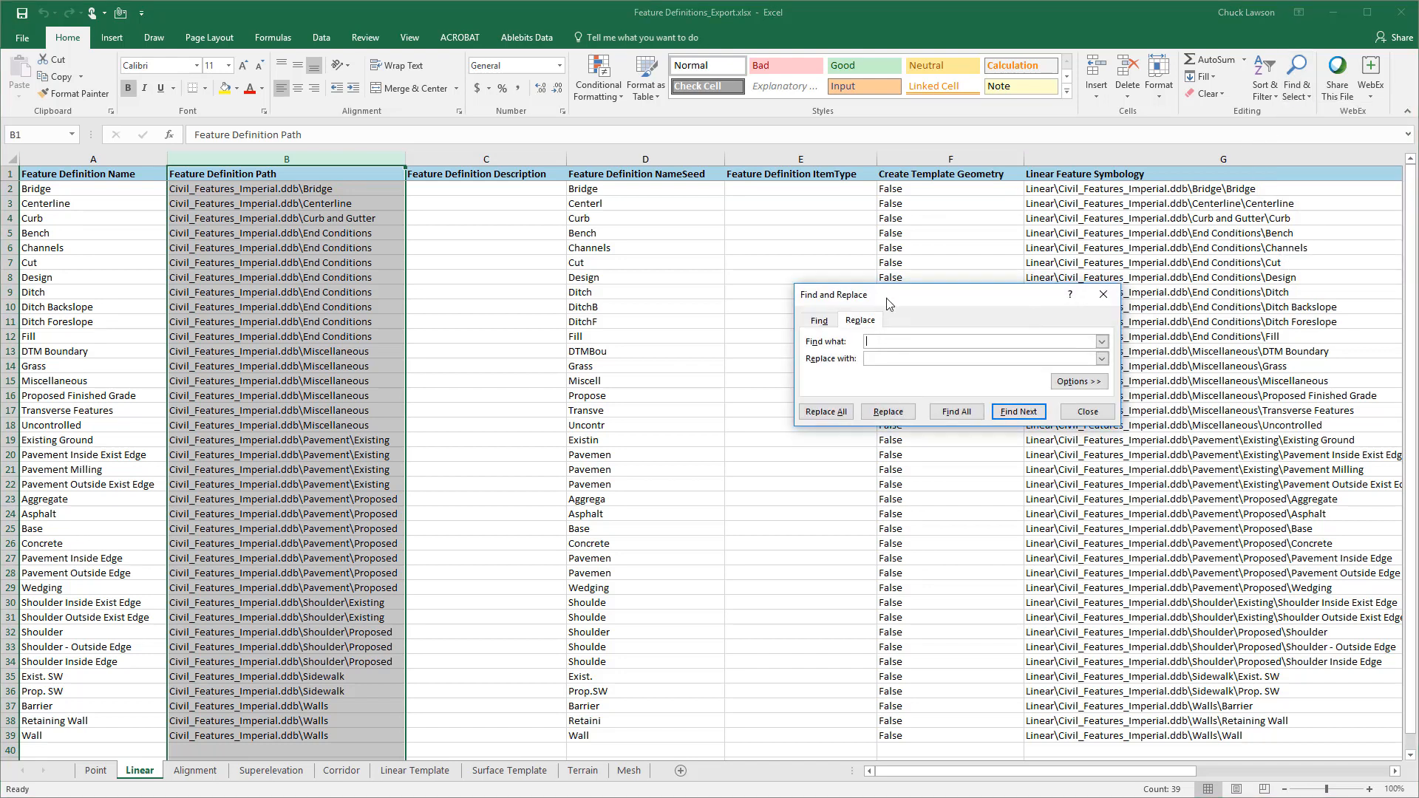
{"action": "type", "text": "Civil_Features_Imperial.ddb\\"}
{"action": "left_click", "coordinate": [841, 412]}
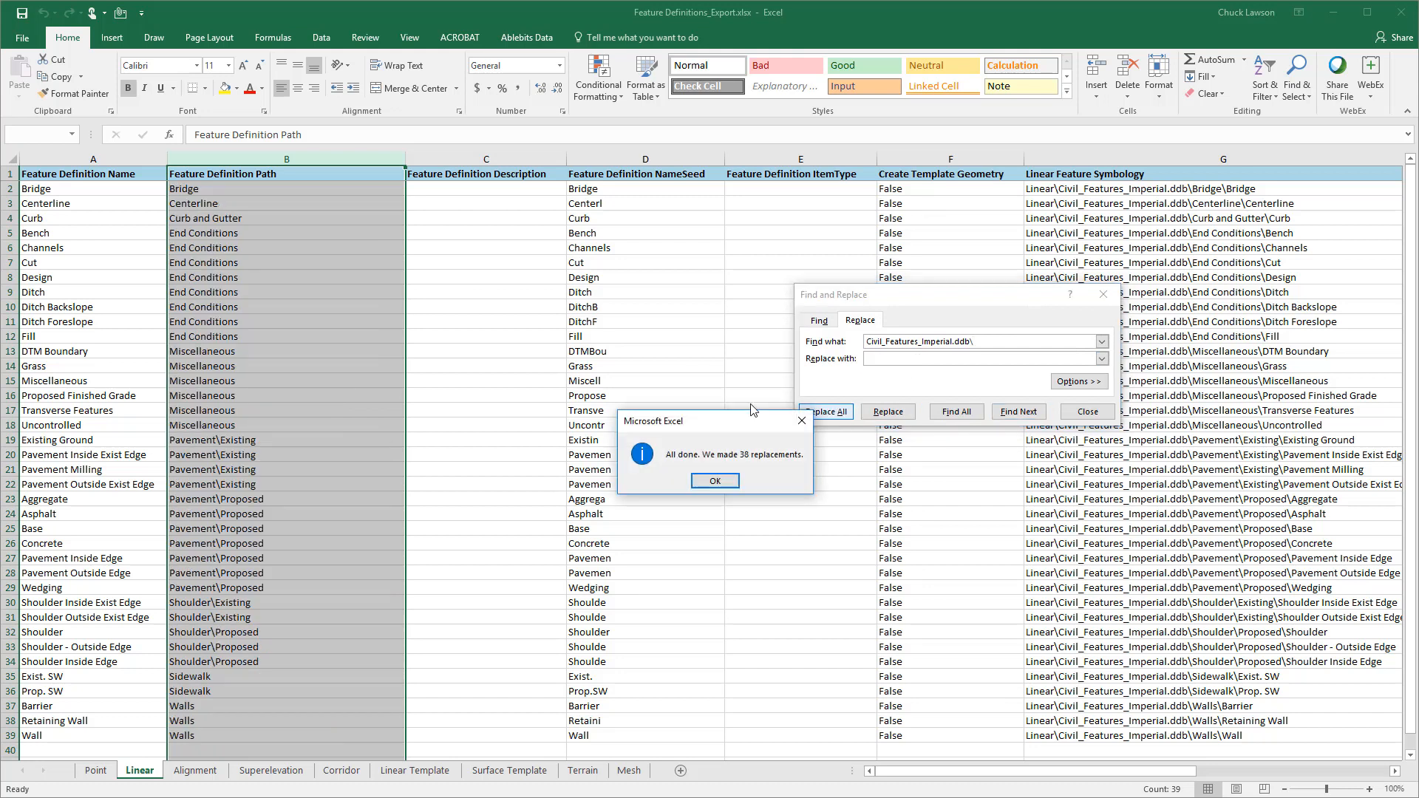
{"action": "left_click", "coordinate": [715, 481]}
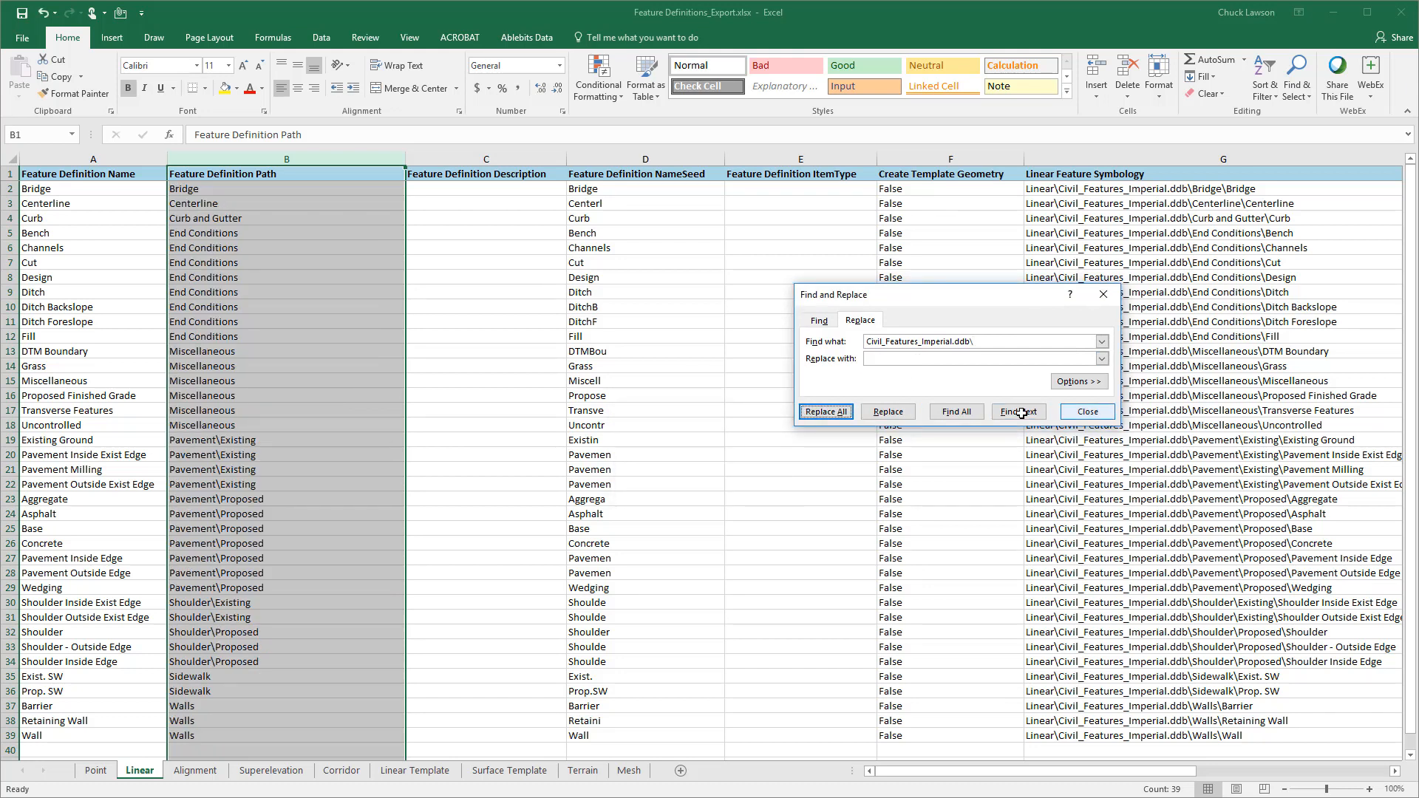
{"action": "key", "text": "Escape"}
{"action": "left_click", "coordinate": [240, 186]}
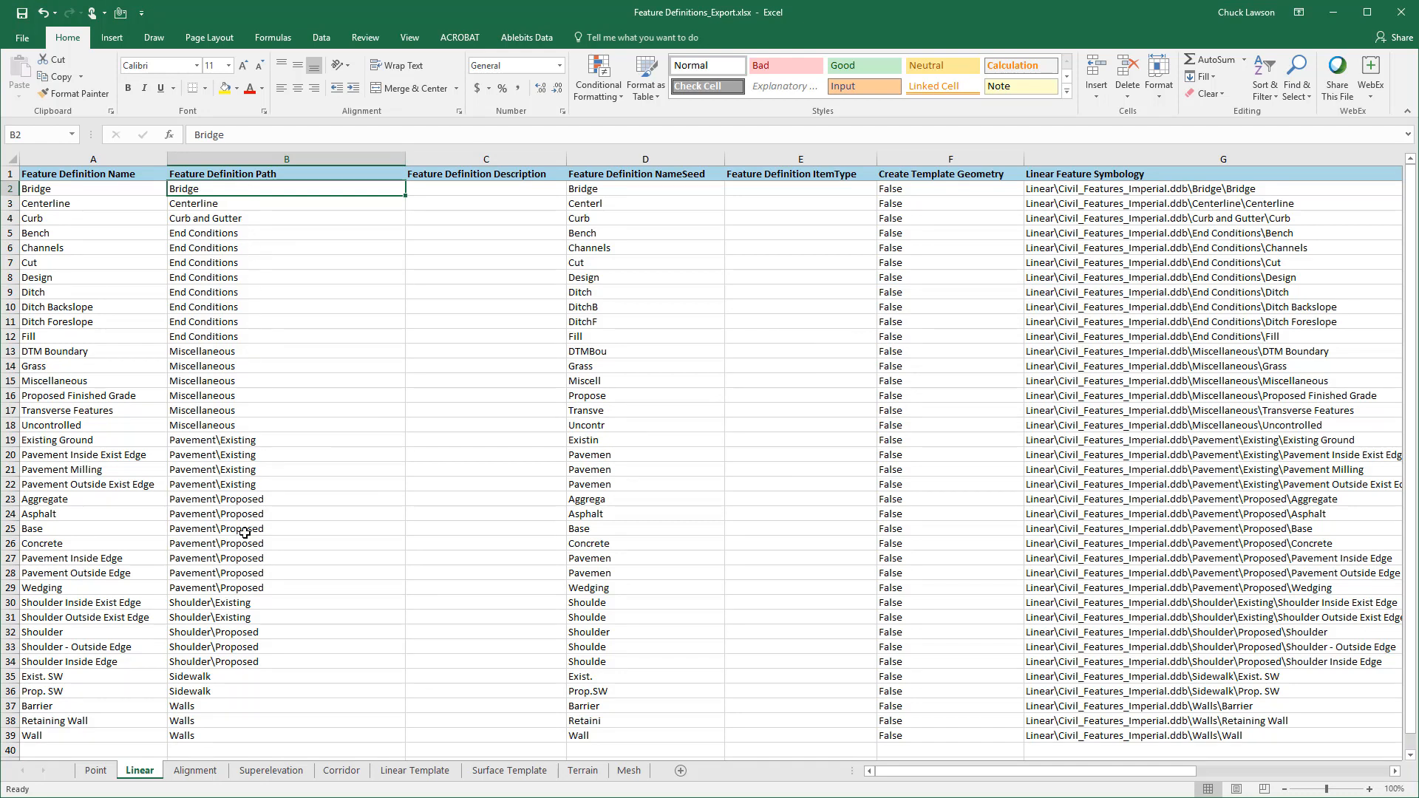
{"action": "left_click", "coordinate": [21, 13]}
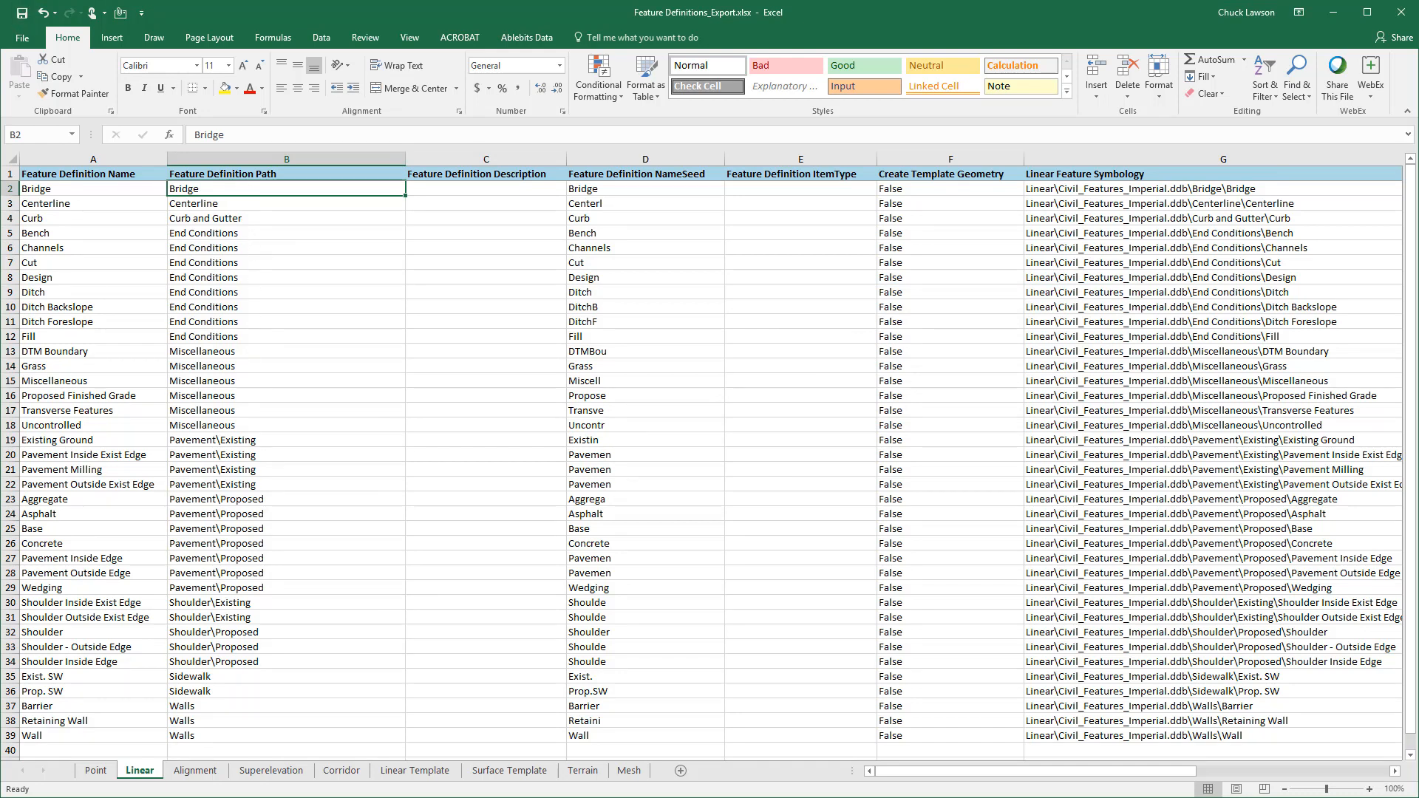
Strip Civil_Features_Imperial.ddb\ from all Linear Feature Symbology and Profile Feature Symbology entries and save the workbook
{"action": "left_click", "coordinate": [1097, 158]}
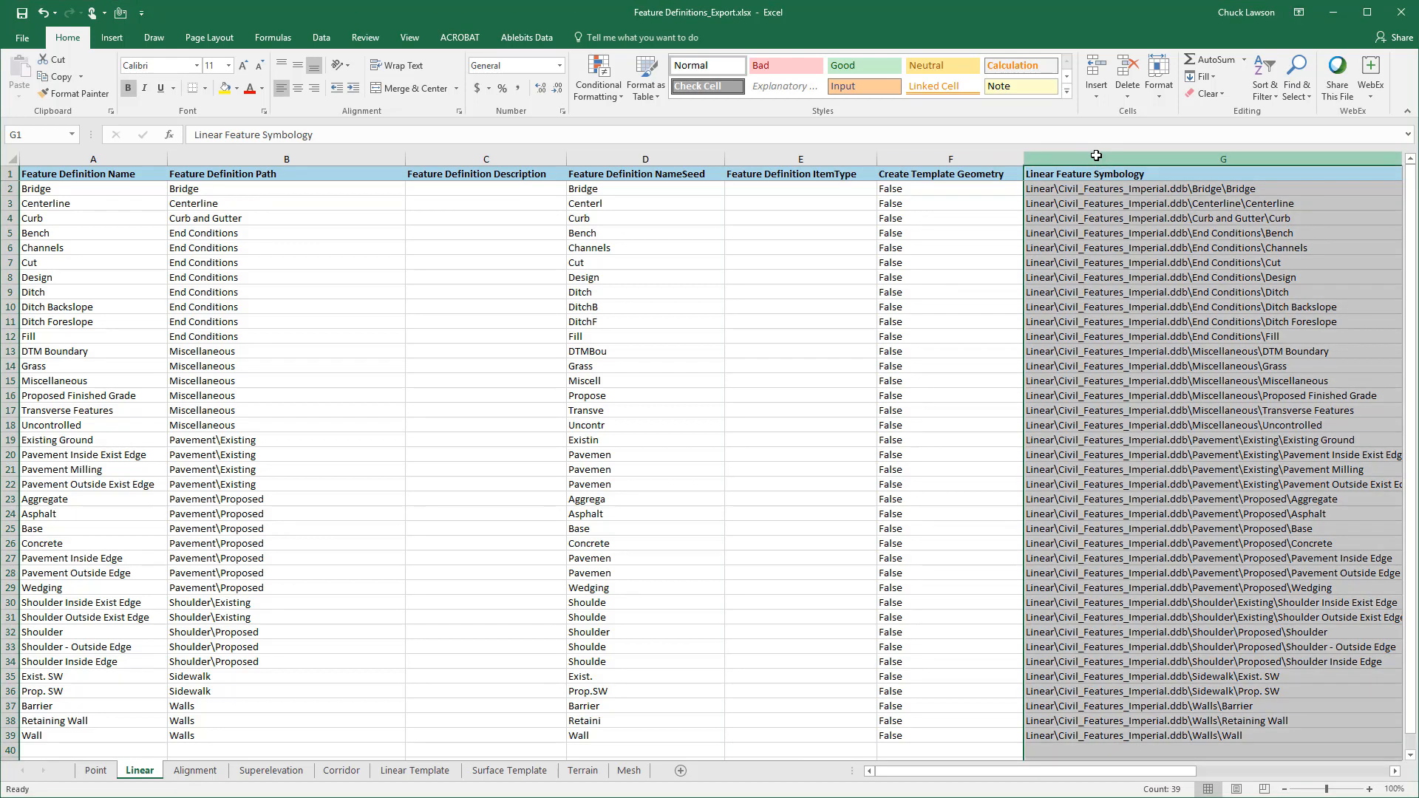
{"action": "left_click_drag", "start_coordinate": [1172, 770], "coordinate": [1319, 755]}
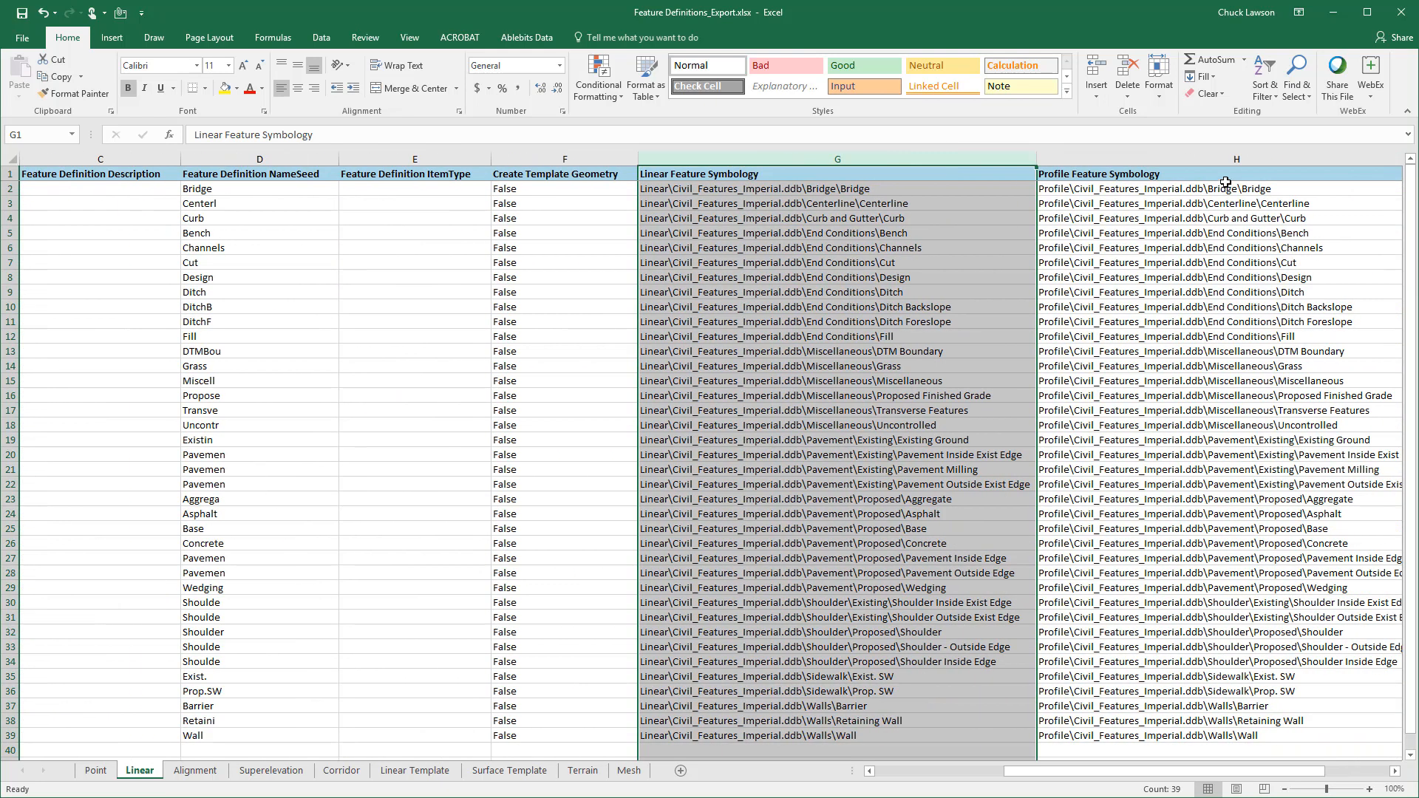
{"action": "left_click", "coordinate": [1196, 153]}
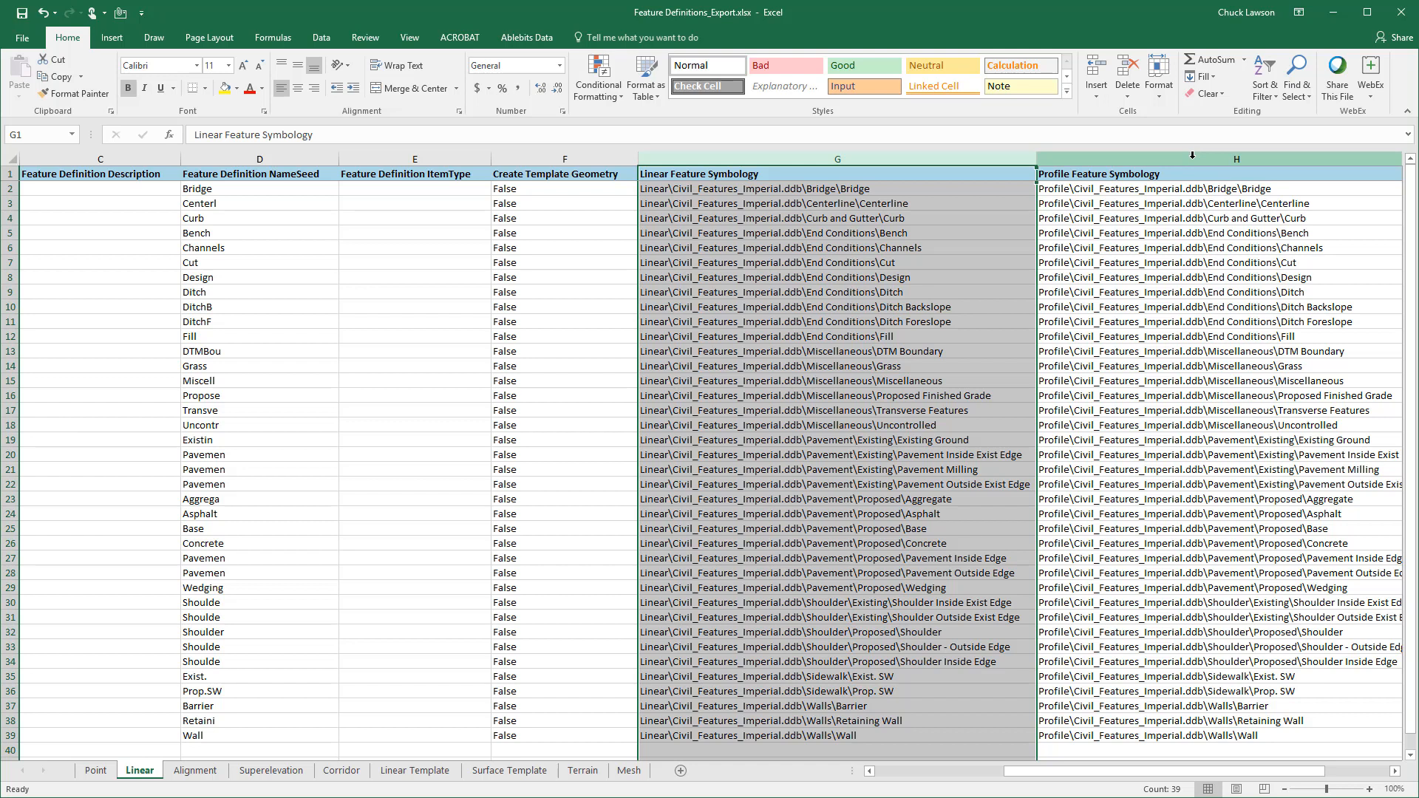
{"action": "left_click", "coordinate": [1192, 156], "text": "ctrl"}
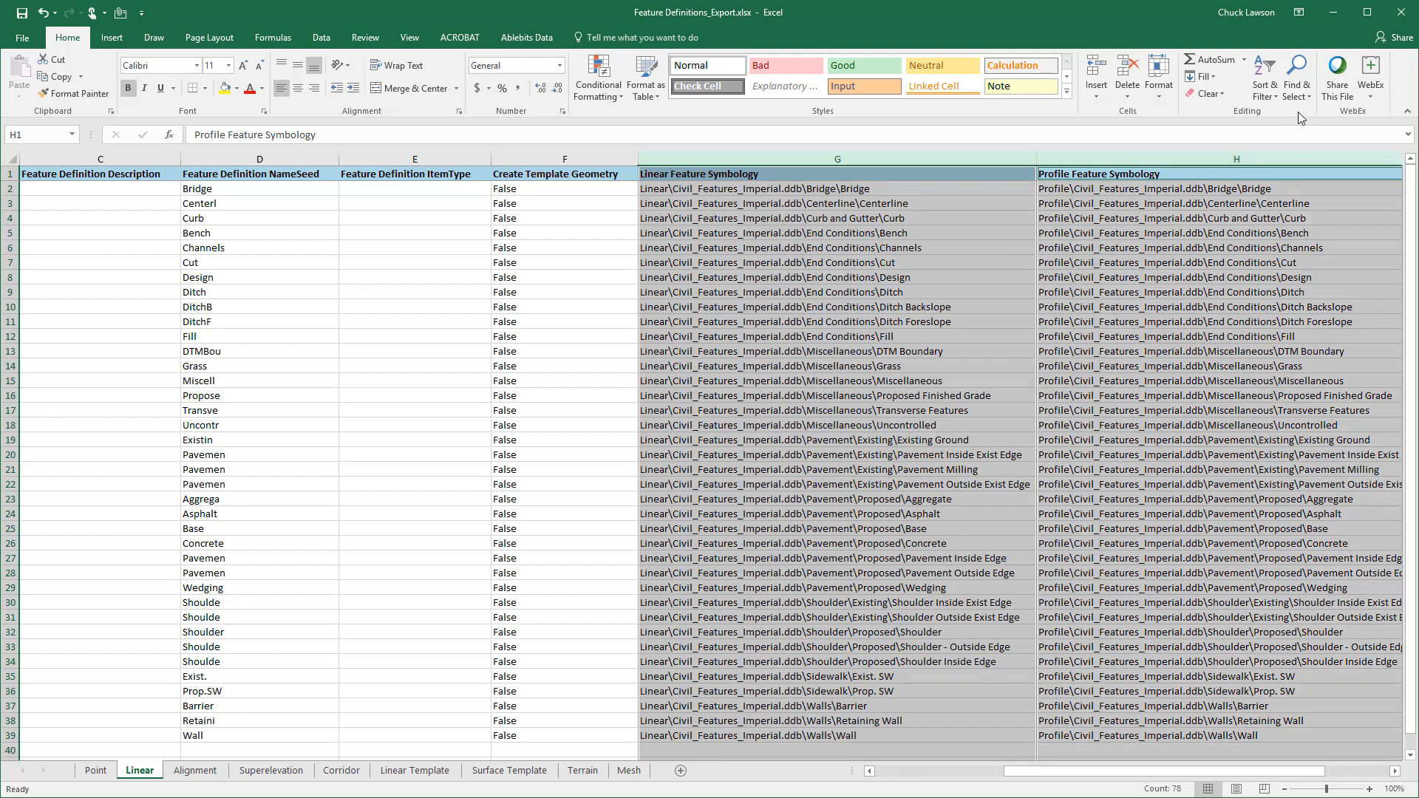
{"action": "left_click", "coordinate": [1298, 85]}
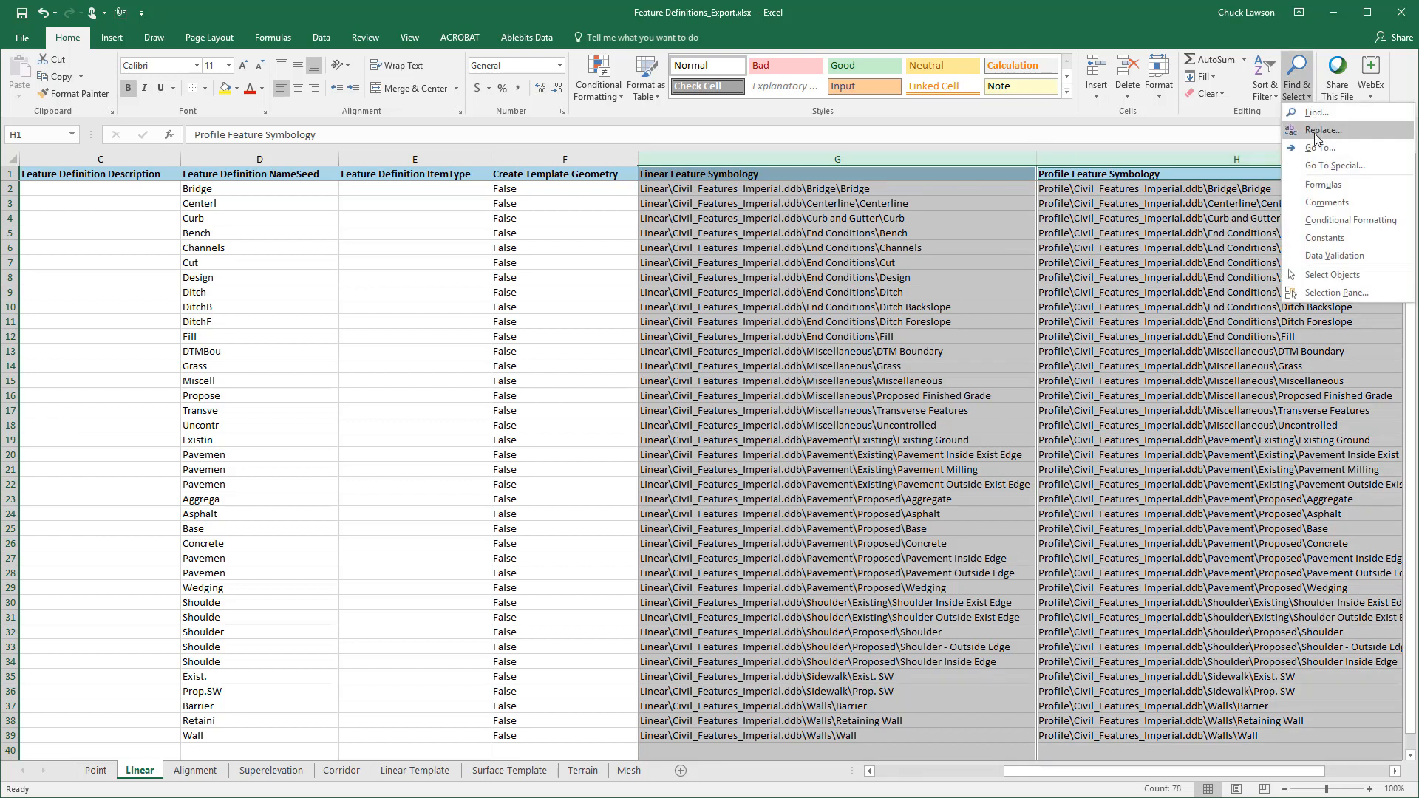
{"action": "left_click", "coordinate": [1316, 133]}
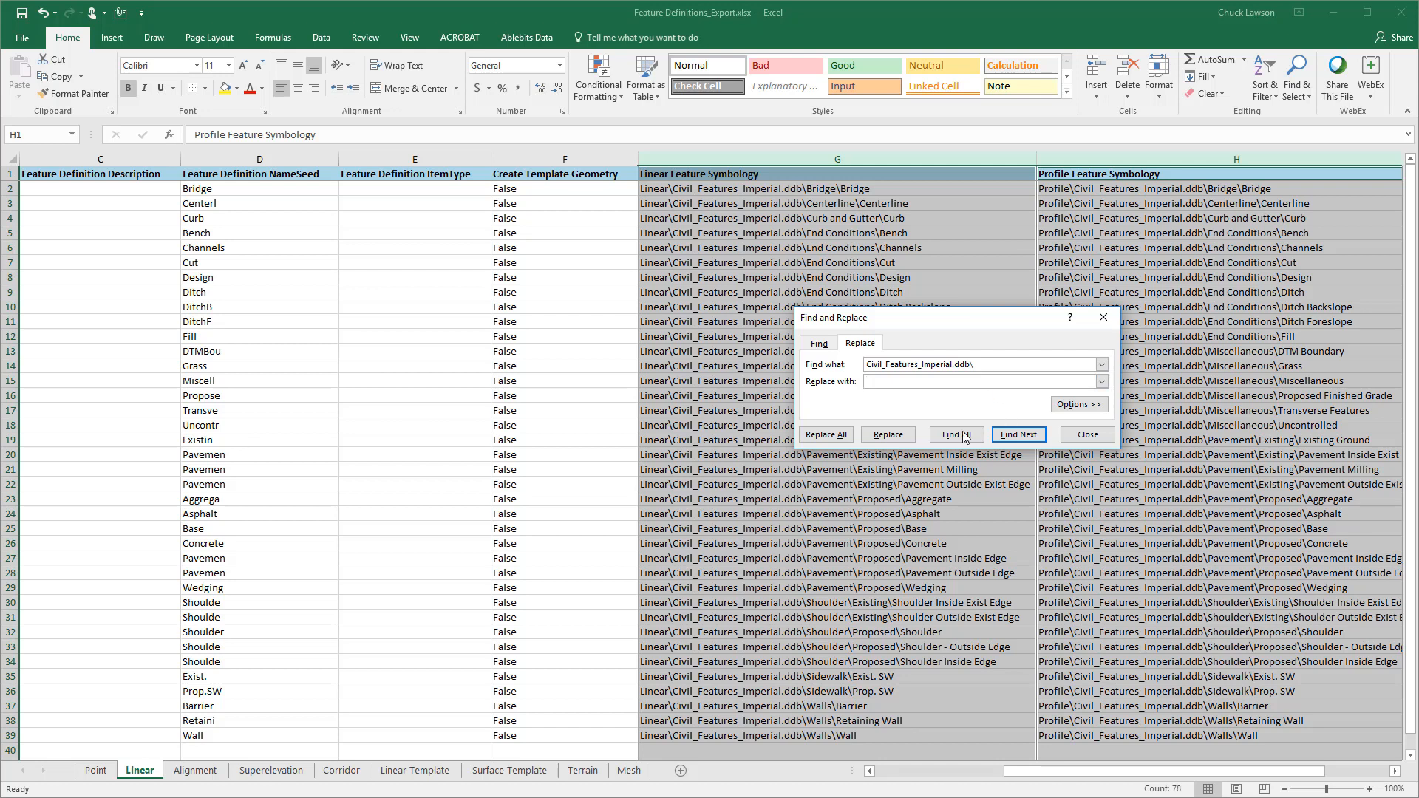
{"action": "left_click", "coordinate": [827, 437]}
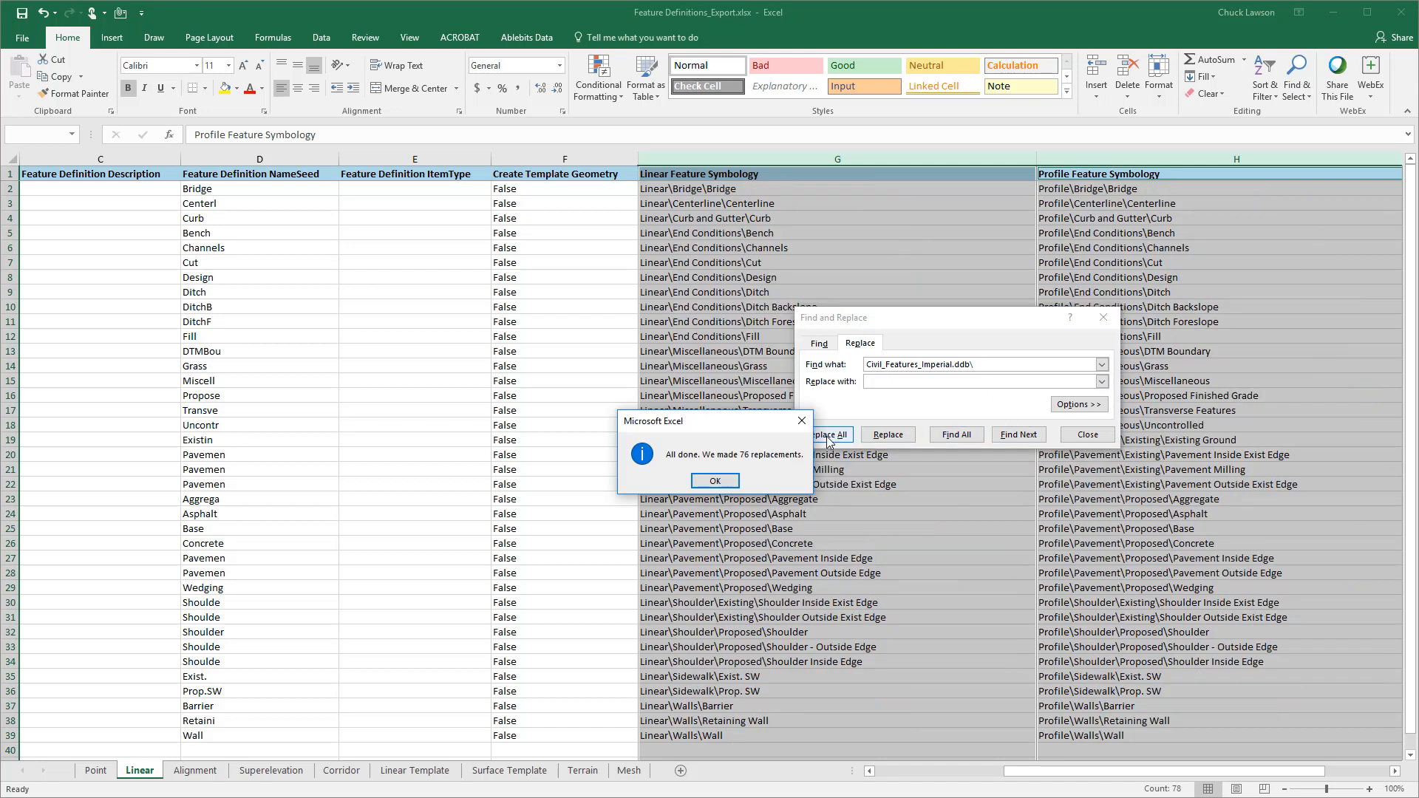
{"action": "left_click", "coordinate": [729, 488]}
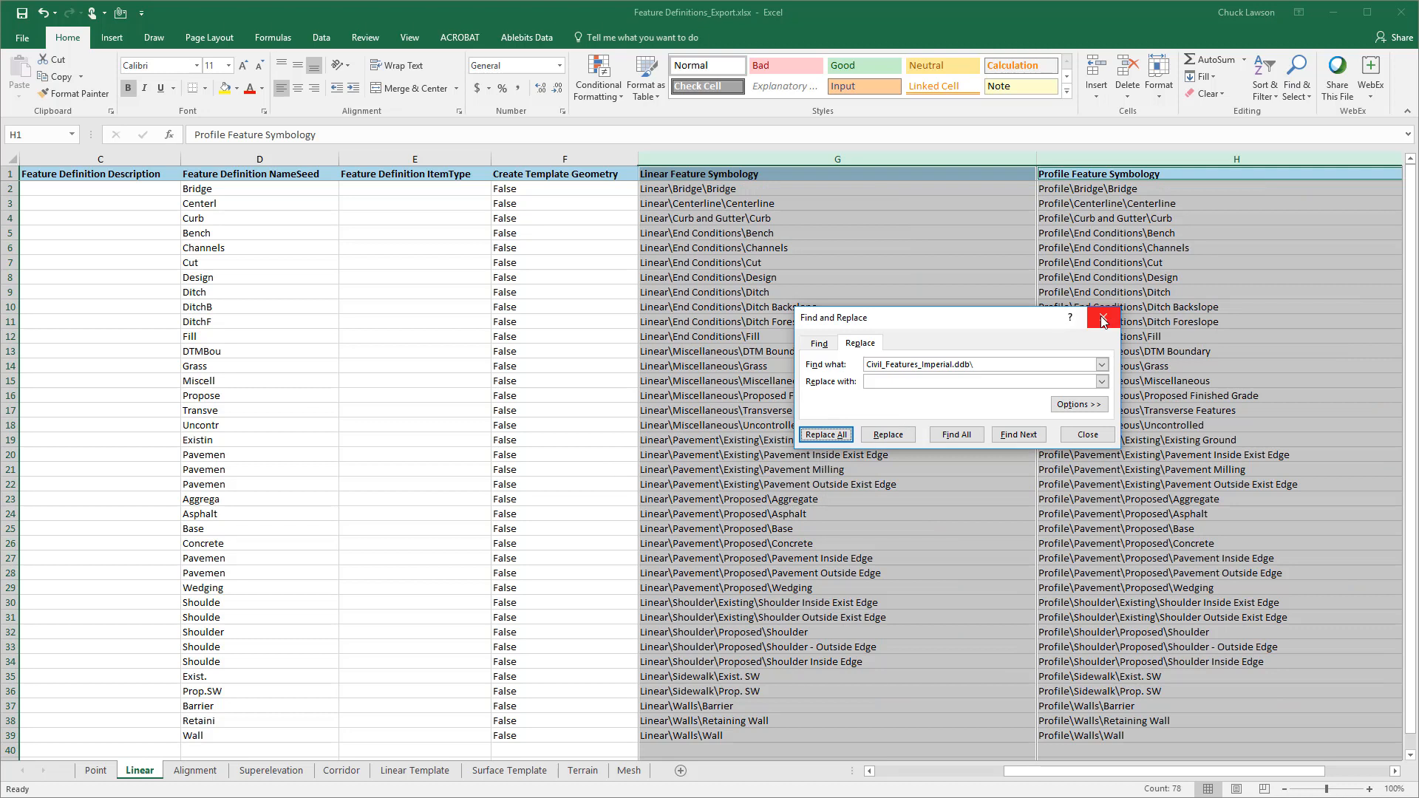
{"action": "left_click", "coordinate": [1104, 318]}
{"action": "left_click", "coordinate": [870, 317]}
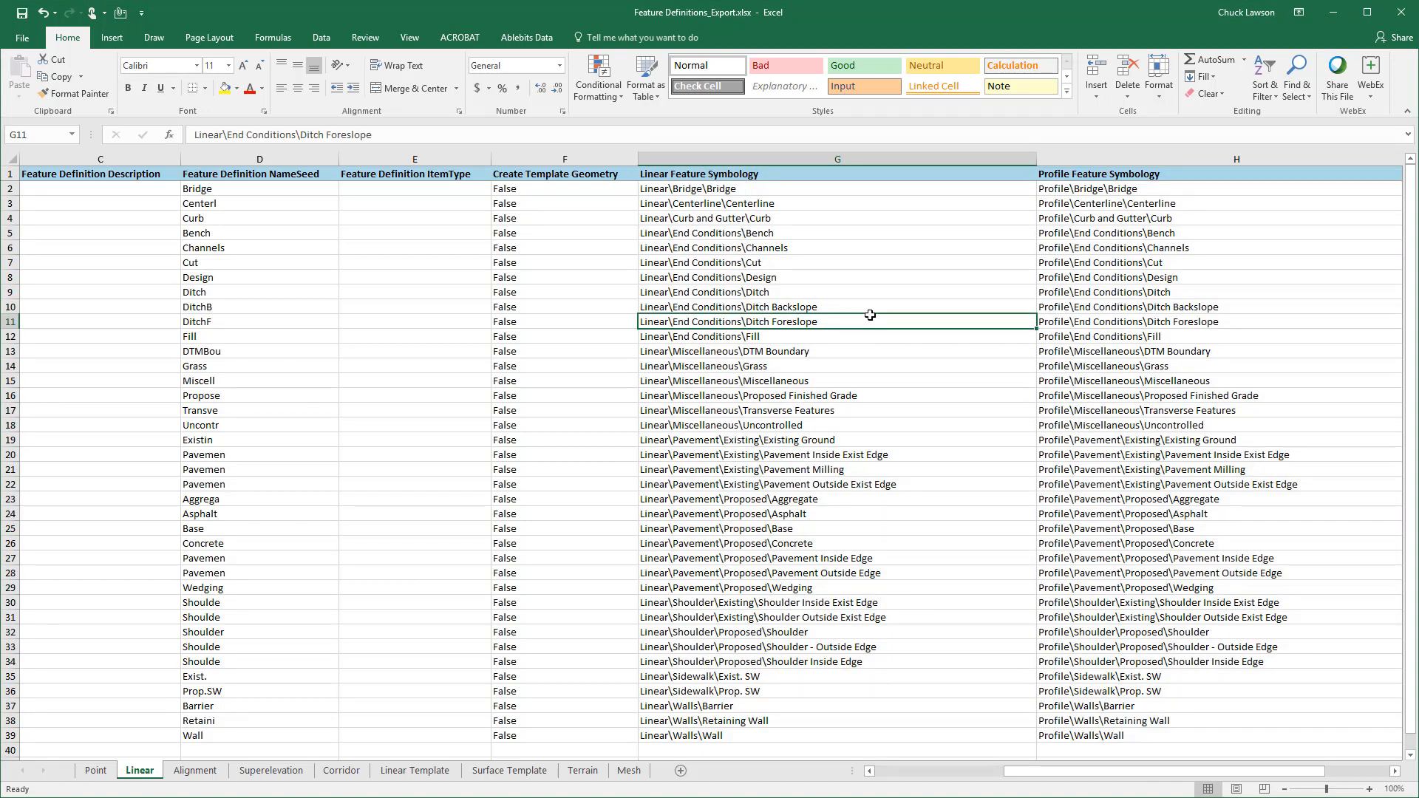
{"action": "left_click", "coordinate": [21, 14]}
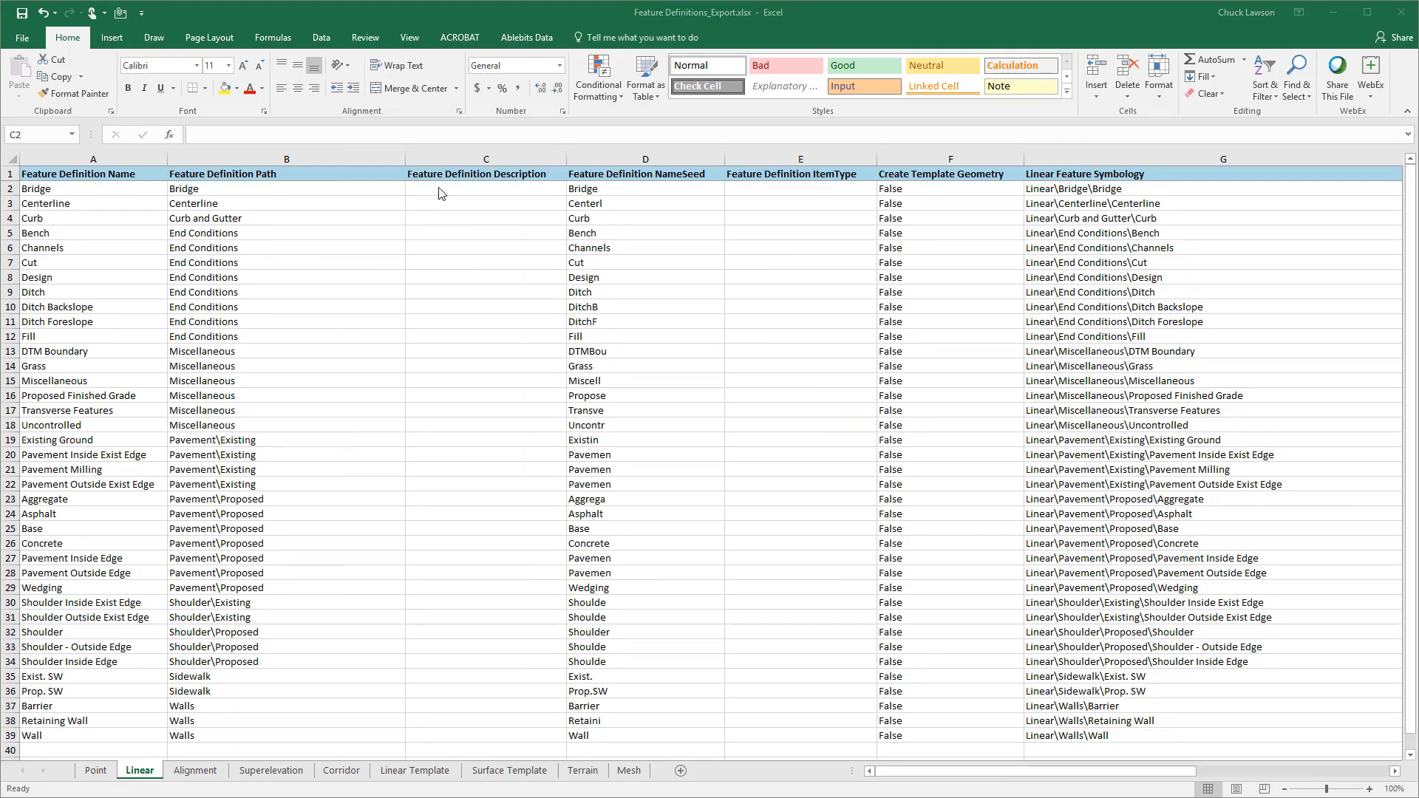
Copy all feature definition names from Bridge to Wall into the Feature Definition Description column, starting at C2
{"action": "left_click", "coordinate": [33, 193]}
{"action": "scroll", "coordinate": [120, 546], "scroll_direction": "down", "scroll_amount": 7}
{"action": "left_click", "coordinate": [59, 431], "text": "shift"}
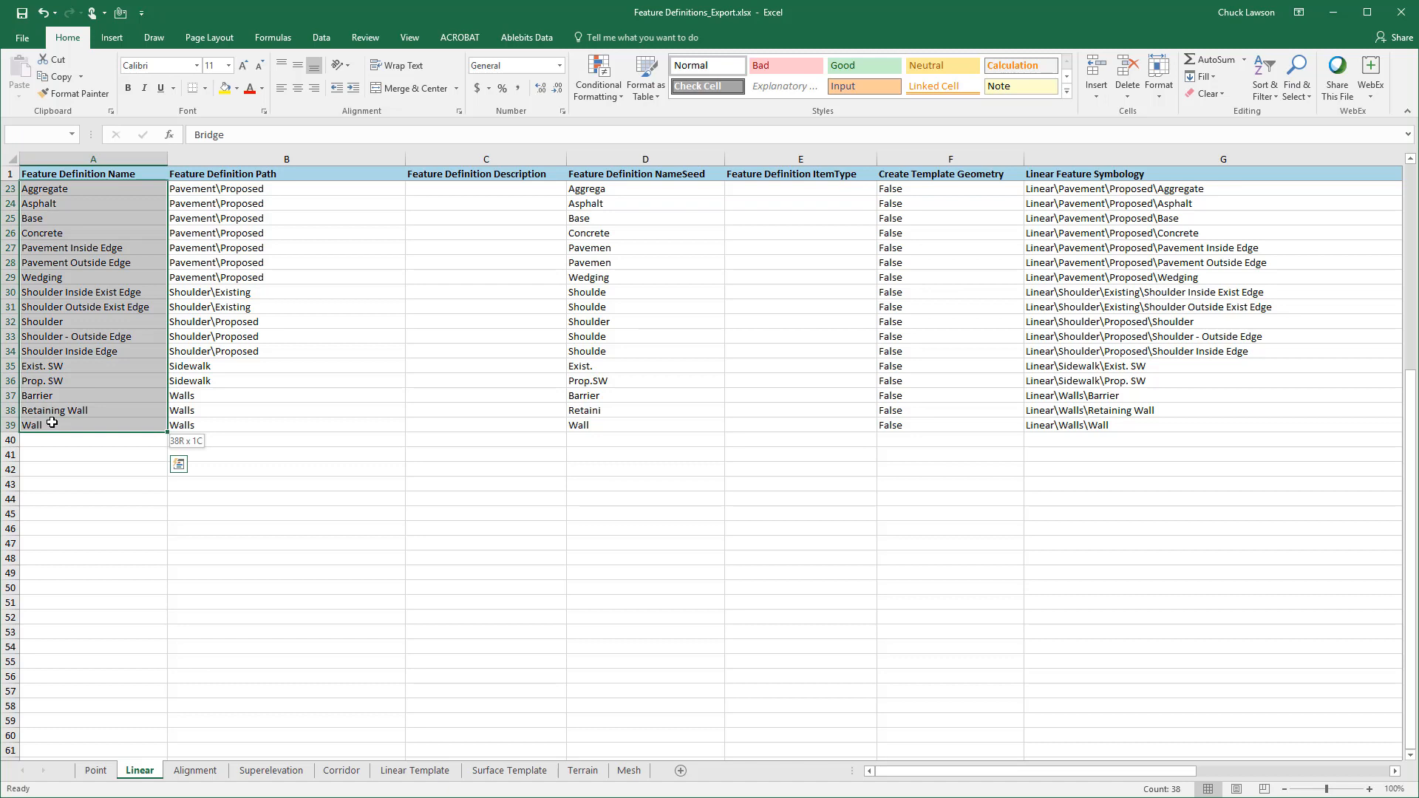
{"action": "scroll", "coordinate": [84, 295], "scroll_direction": "up", "scroll_amount": 7}
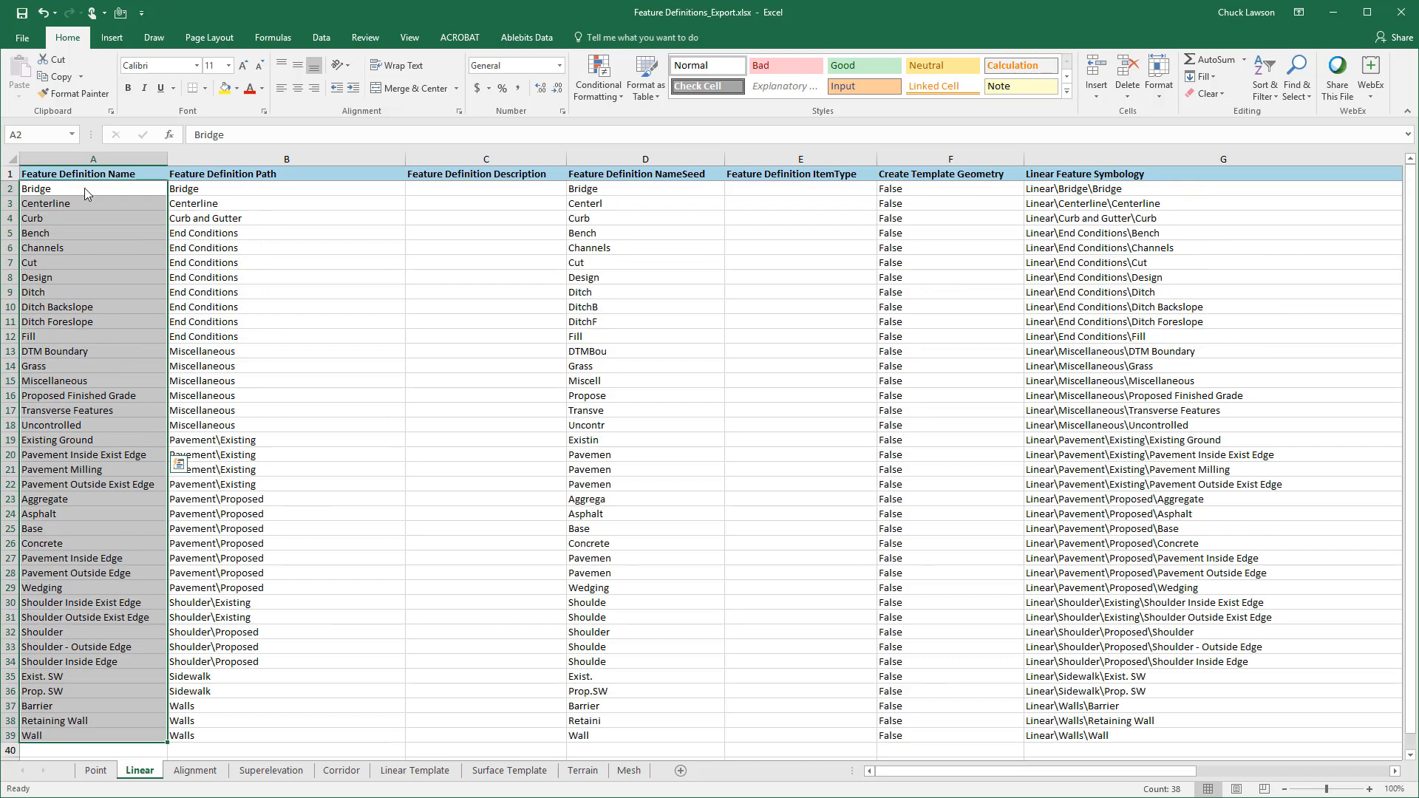
{"action": "right_click", "coordinate": [86, 194]}
{"action": "left_click", "coordinate": [111, 220]}
{"action": "left_click", "coordinate": [439, 188]}
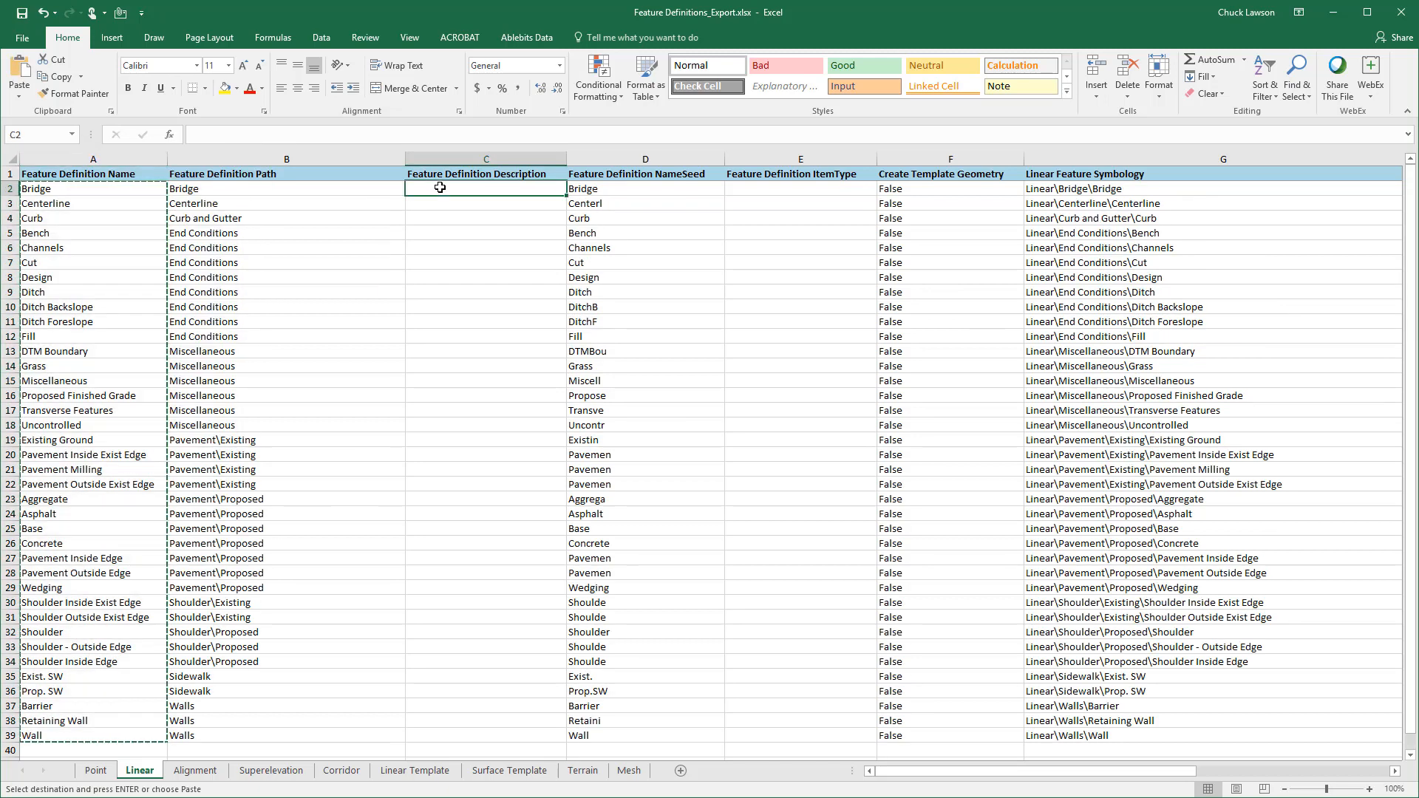
{"action": "right_click", "coordinate": [440, 187]}
{"action": "left_click", "coordinate": [473, 250]}
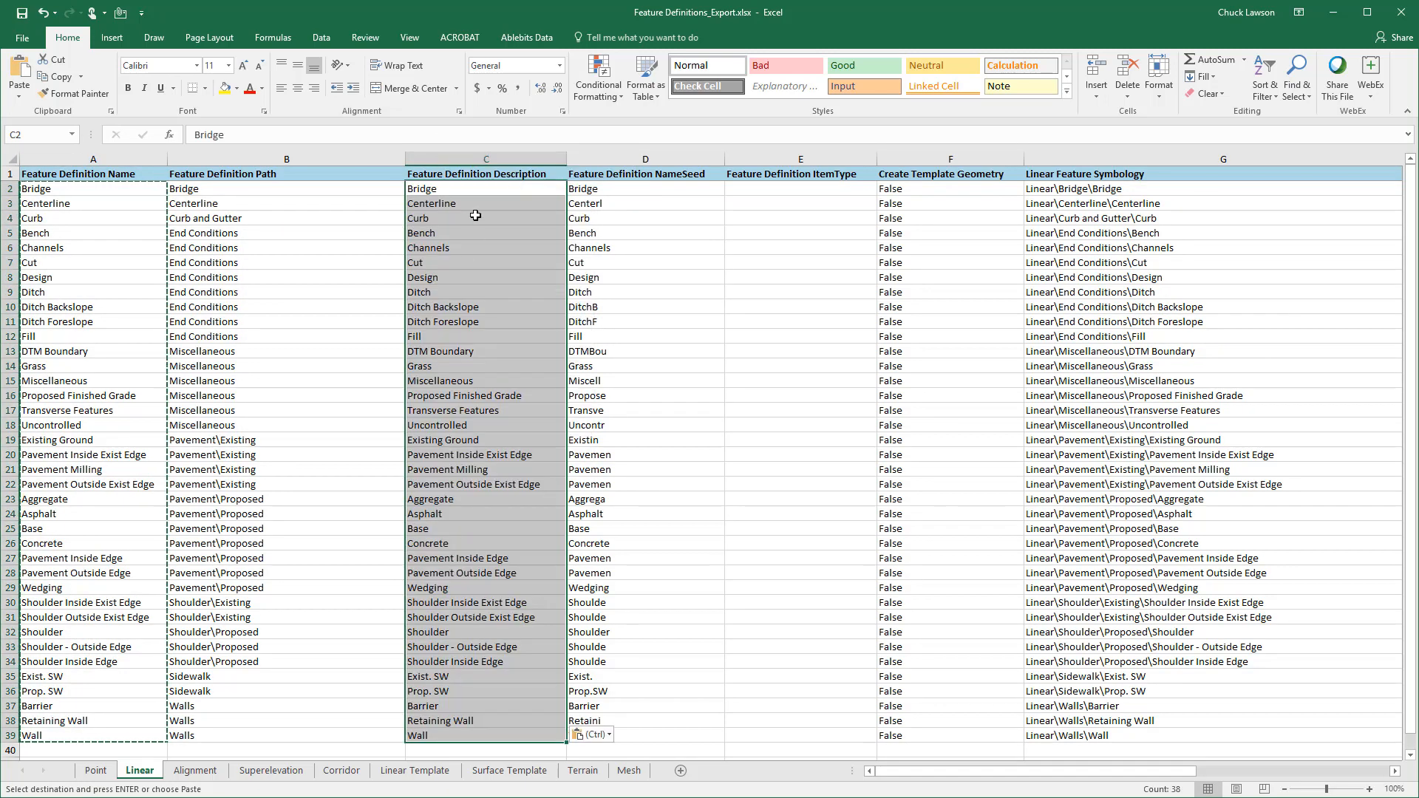
{"action": "key", "text": "Escape"}
{"action": "left_click", "coordinate": [475, 191]}
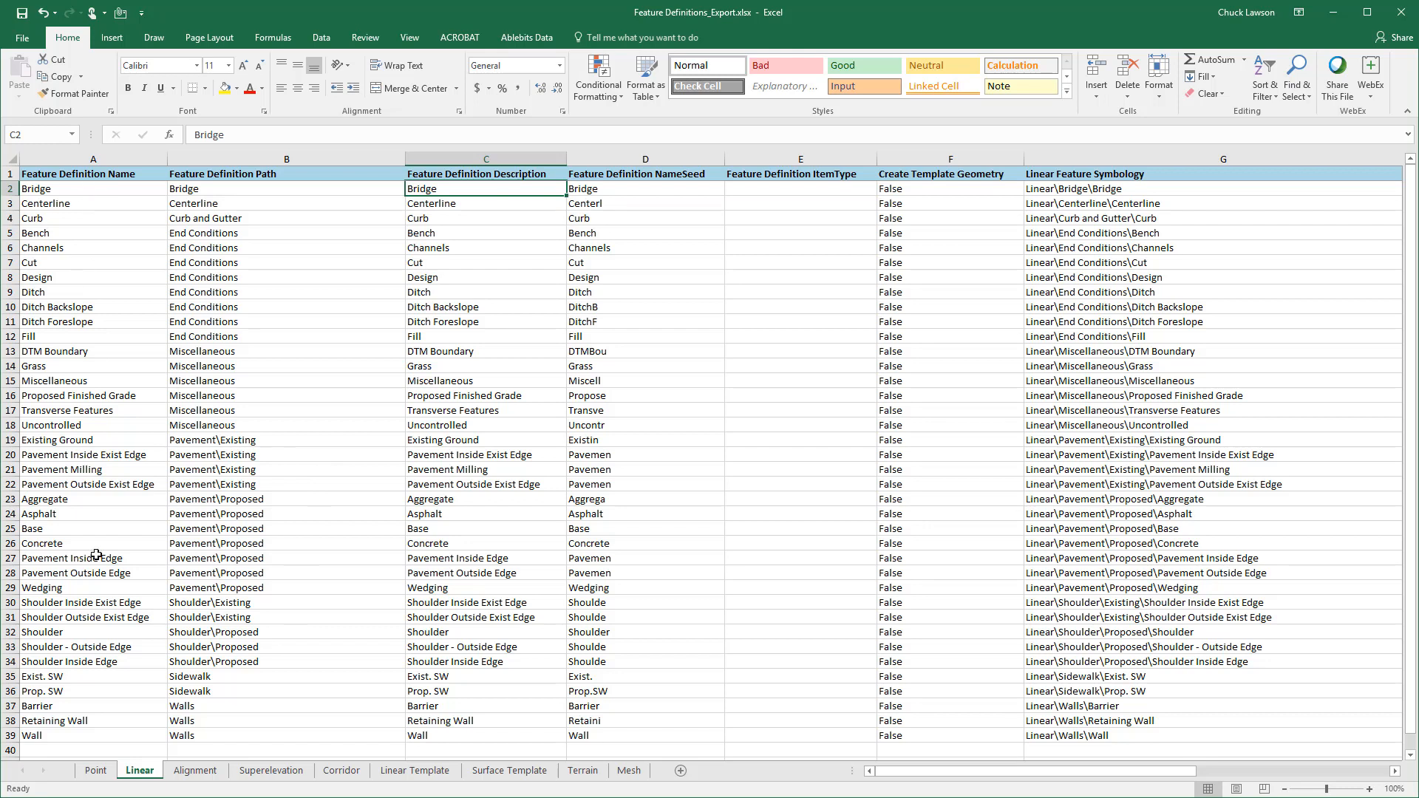
{"action": "left_click", "coordinate": [82, 206]}
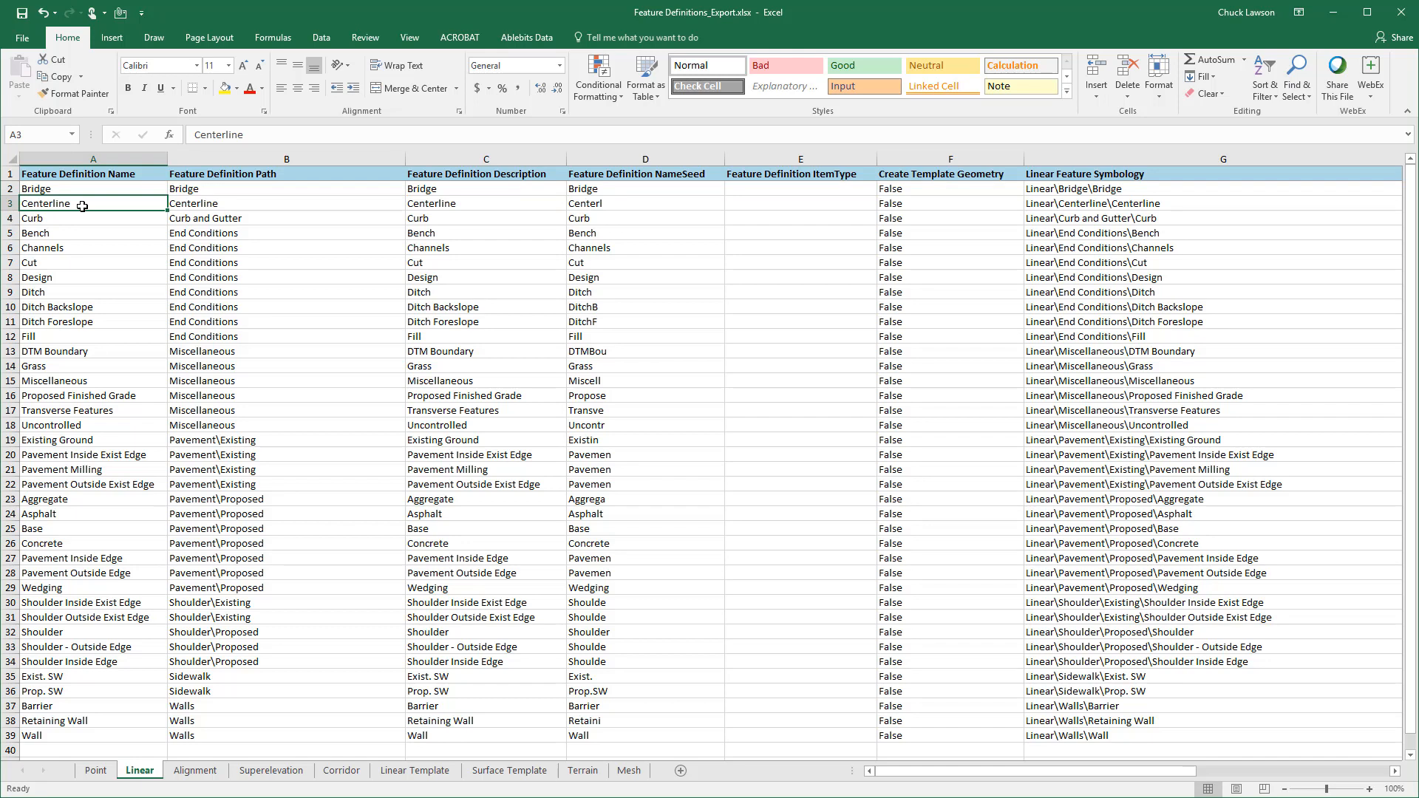
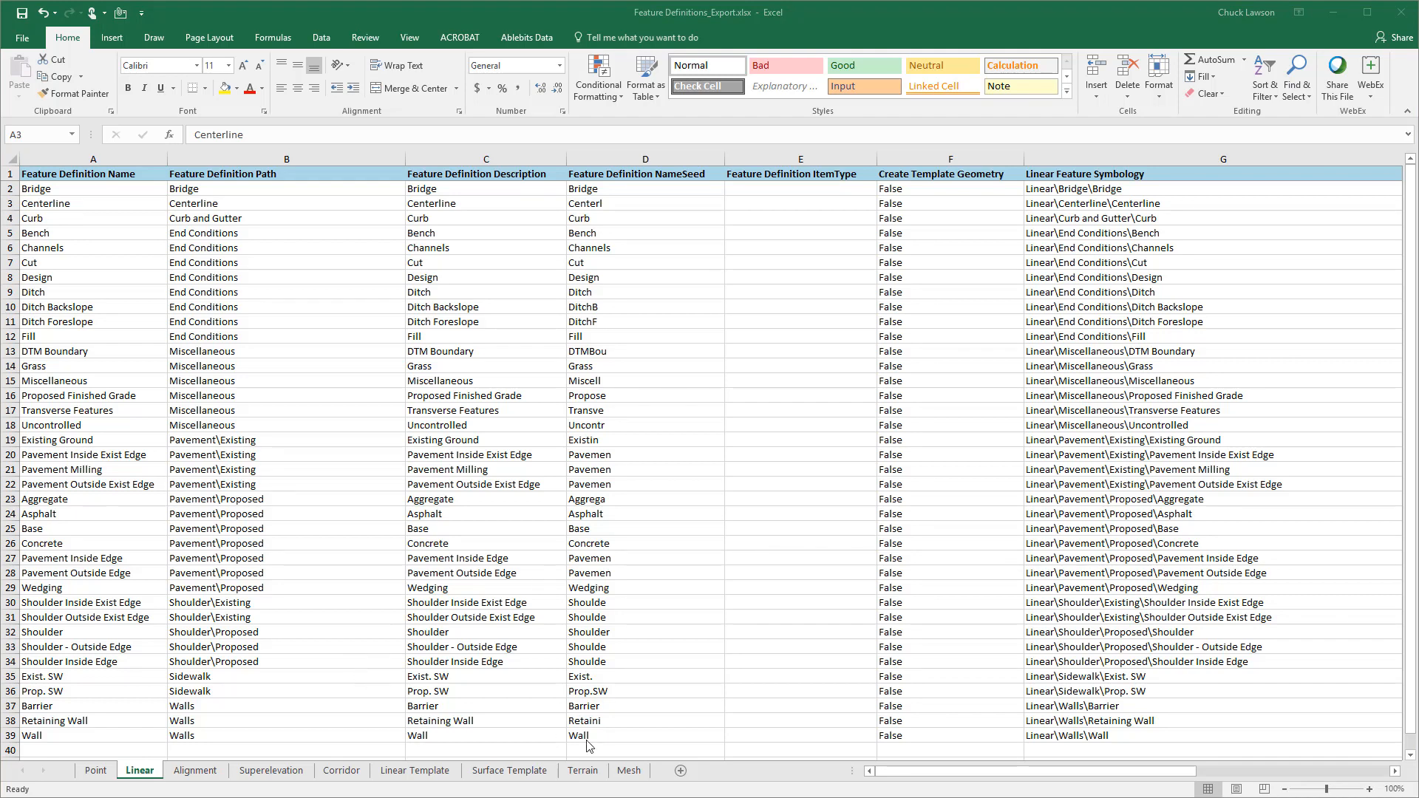
Check the Mesh sheet of the feature definitions workbook and switch to the Create Template window
{"action": "left_click", "coordinate": [638, 776]}
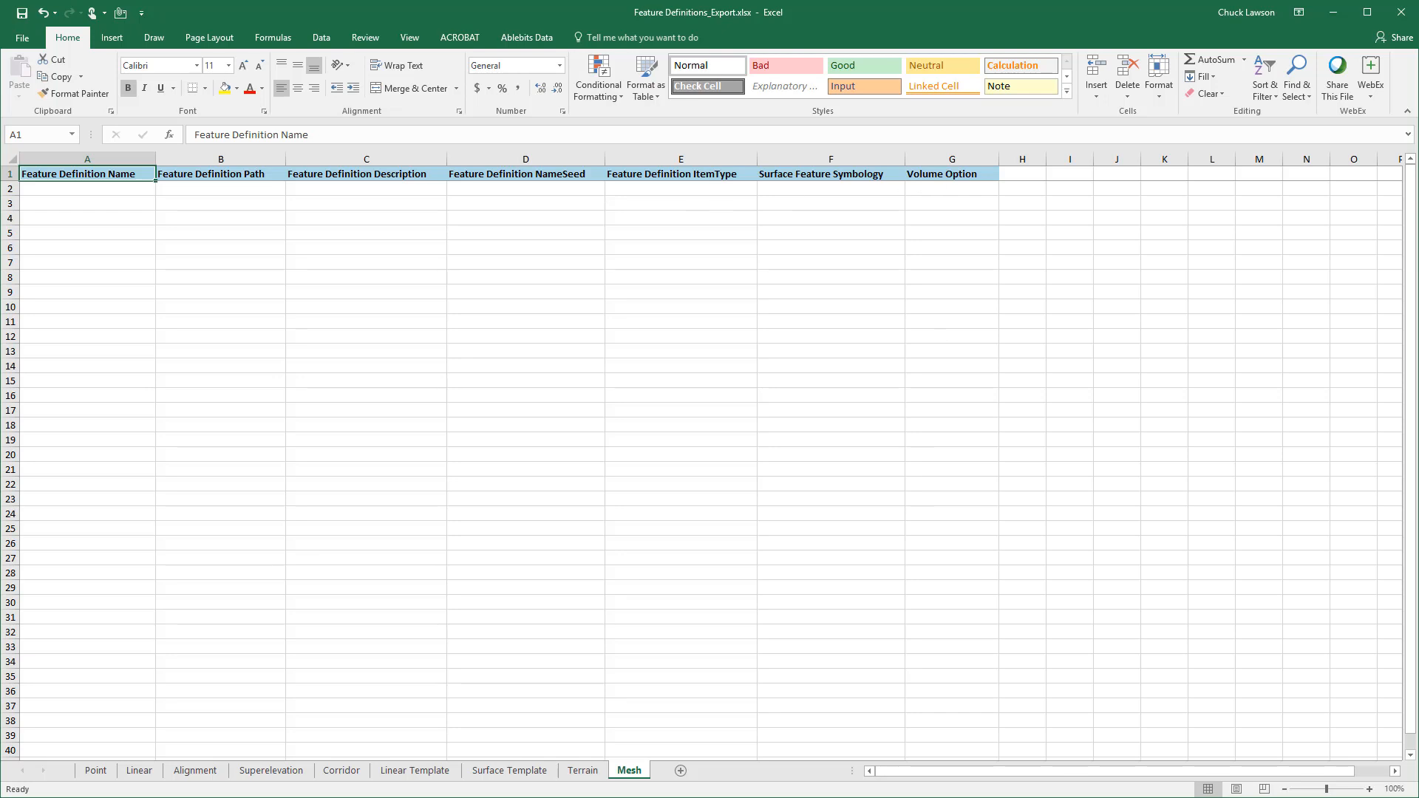
{"action": "left_click", "coordinate": [658, 797]}
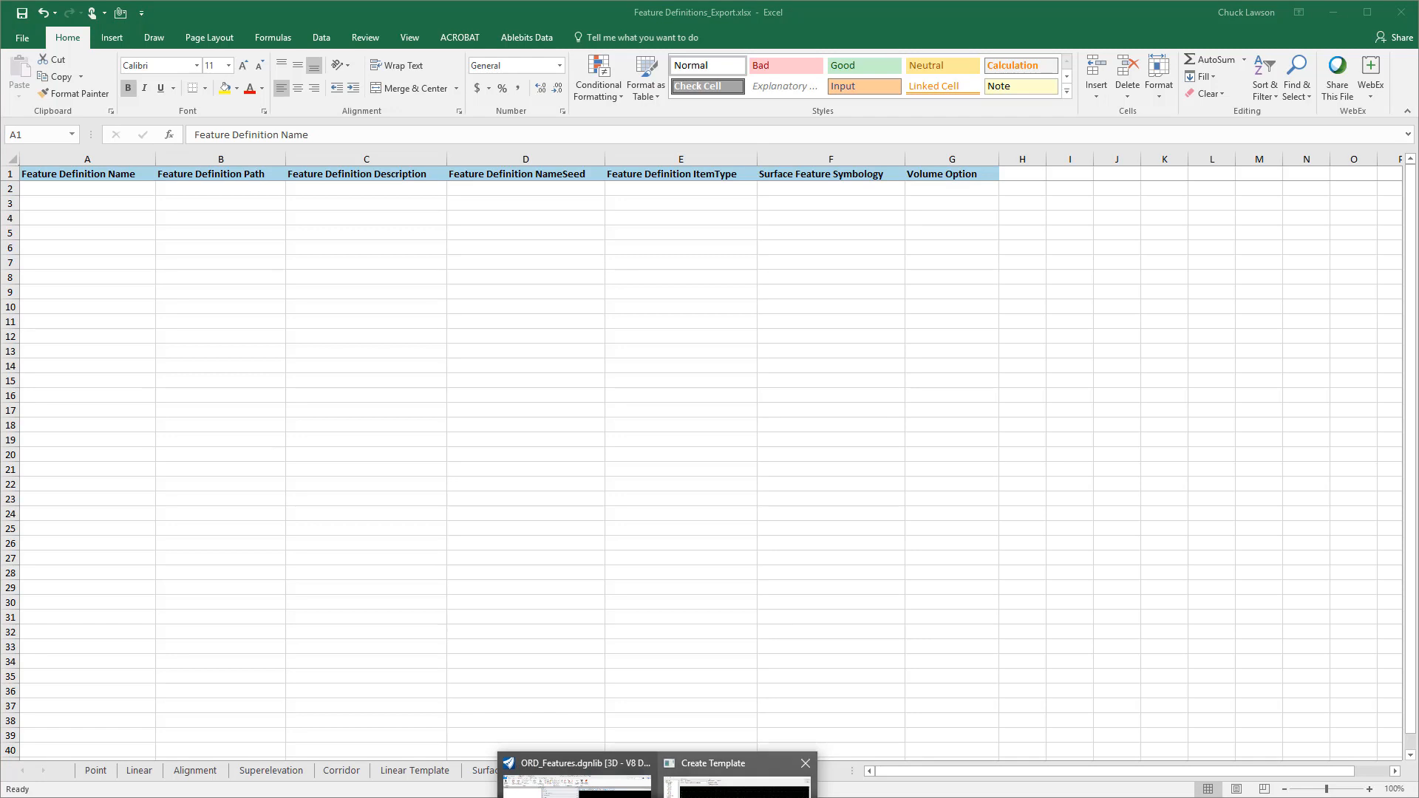
{"action": "left_click", "coordinate": [738, 785]}
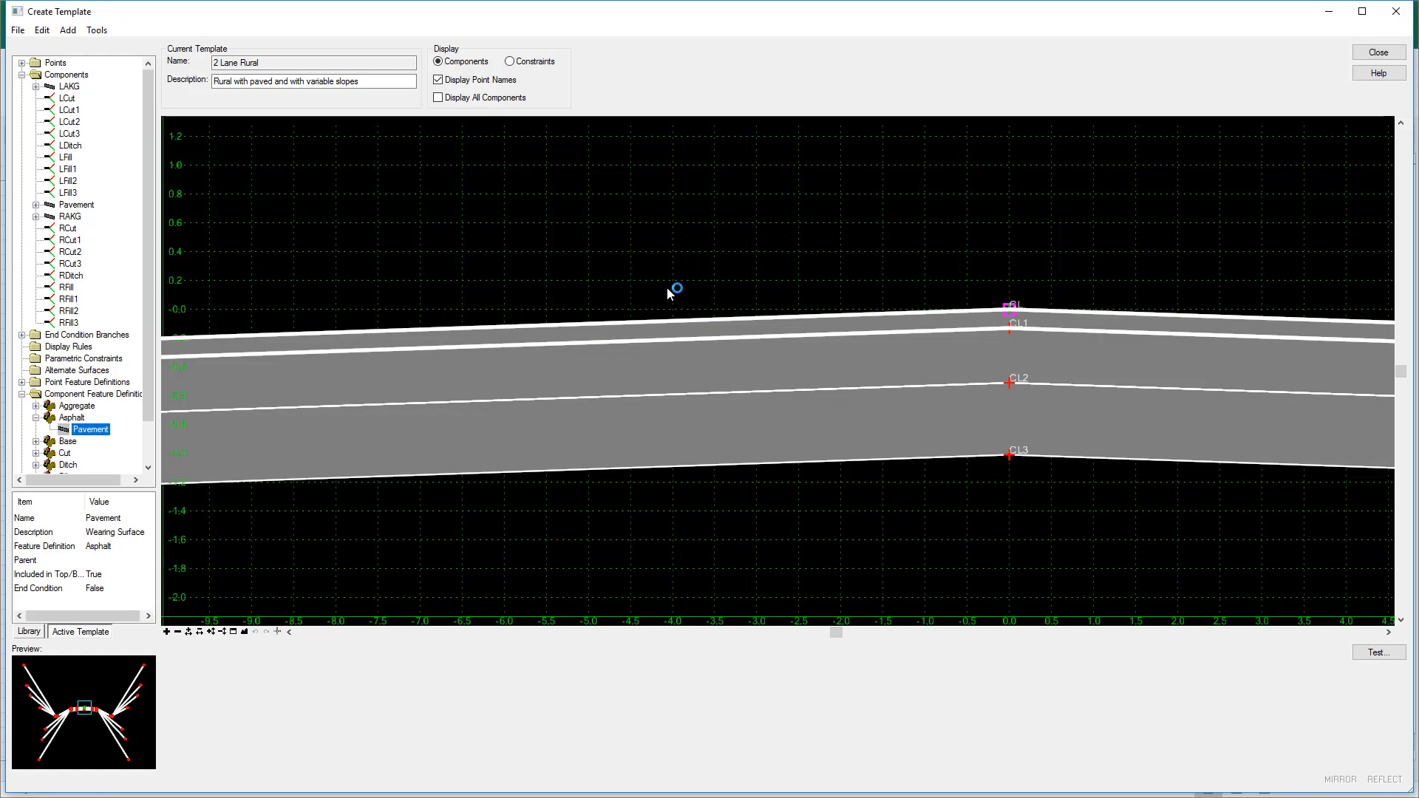
Inspect the feature definition choices in the CL point's properties, and close the properties without changes
{"action": "scroll", "coordinate": [762, 299], "scroll_direction": "down", "scroll_amount": 2}
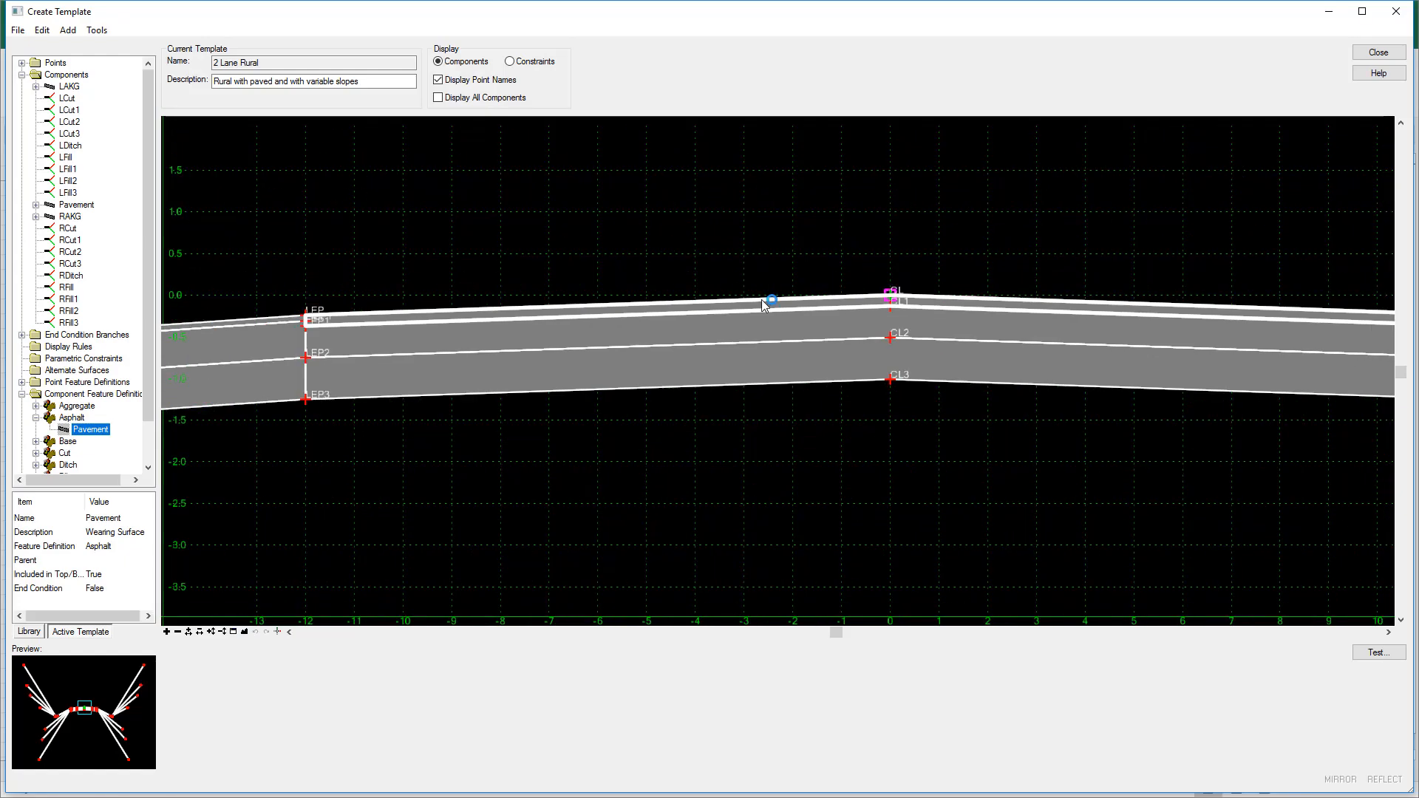
{"action": "scroll", "coordinate": [792, 264], "scroll_direction": "up", "scroll_amount": 2}
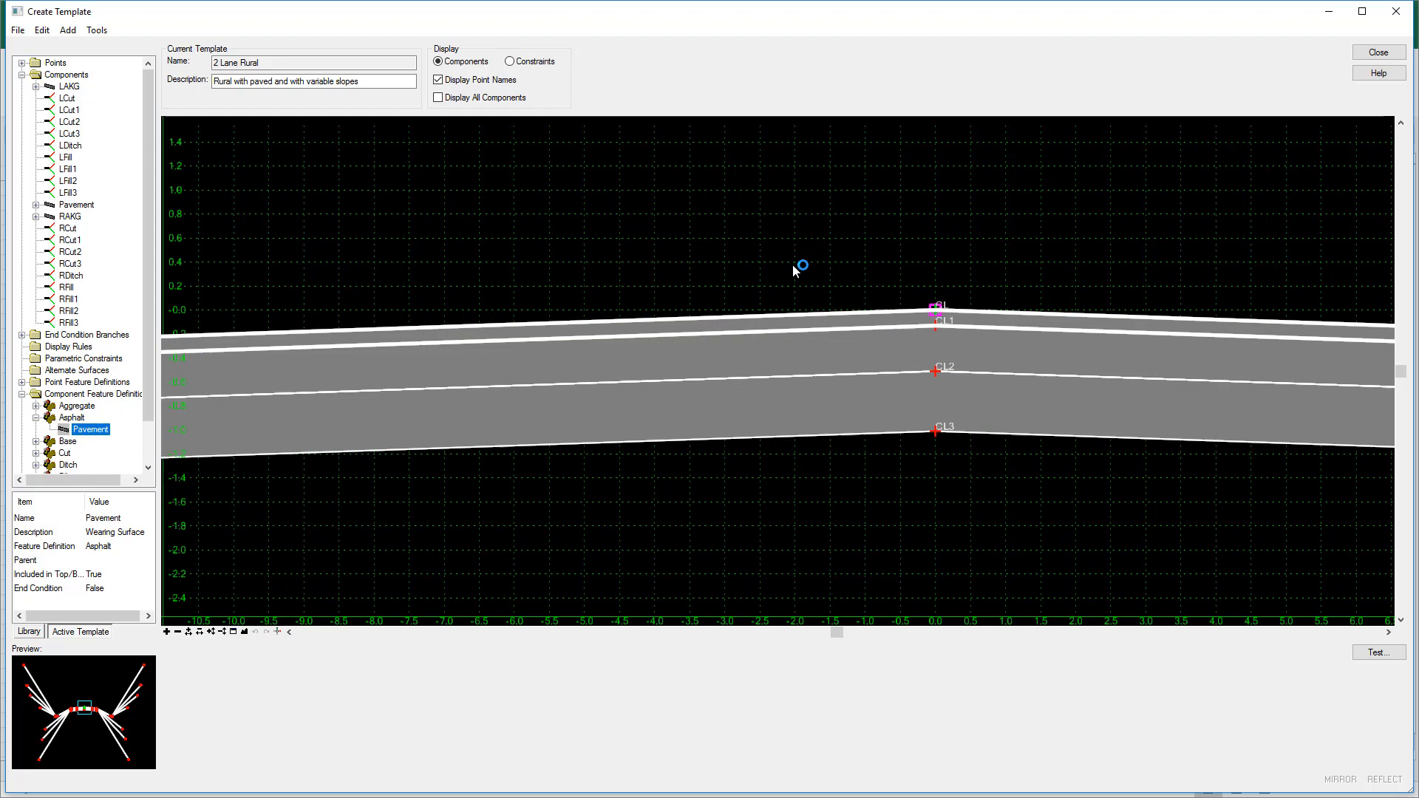
{"action": "double_click", "coordinate": [966, 320]}
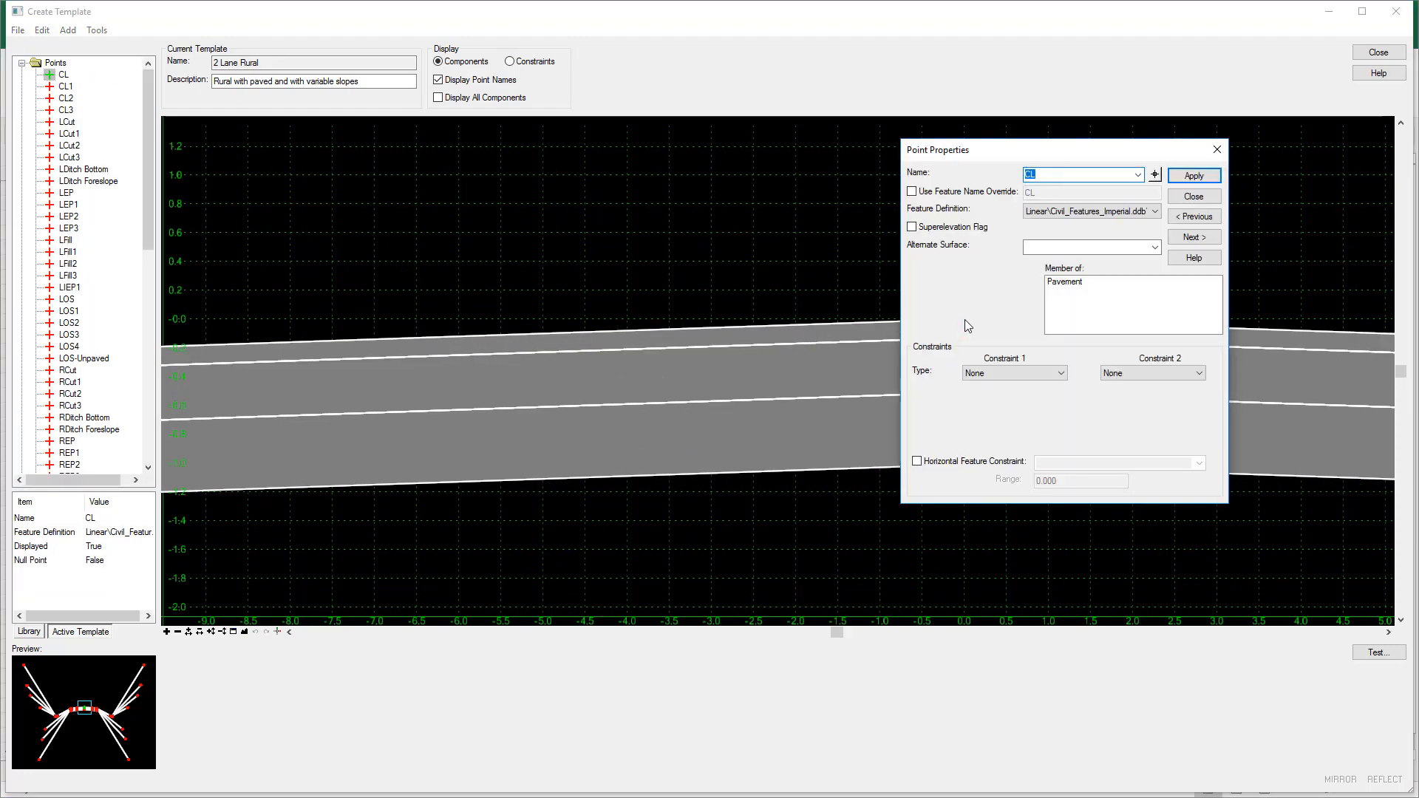
{"action": "left_click", "coordinate": [1041, 212]}
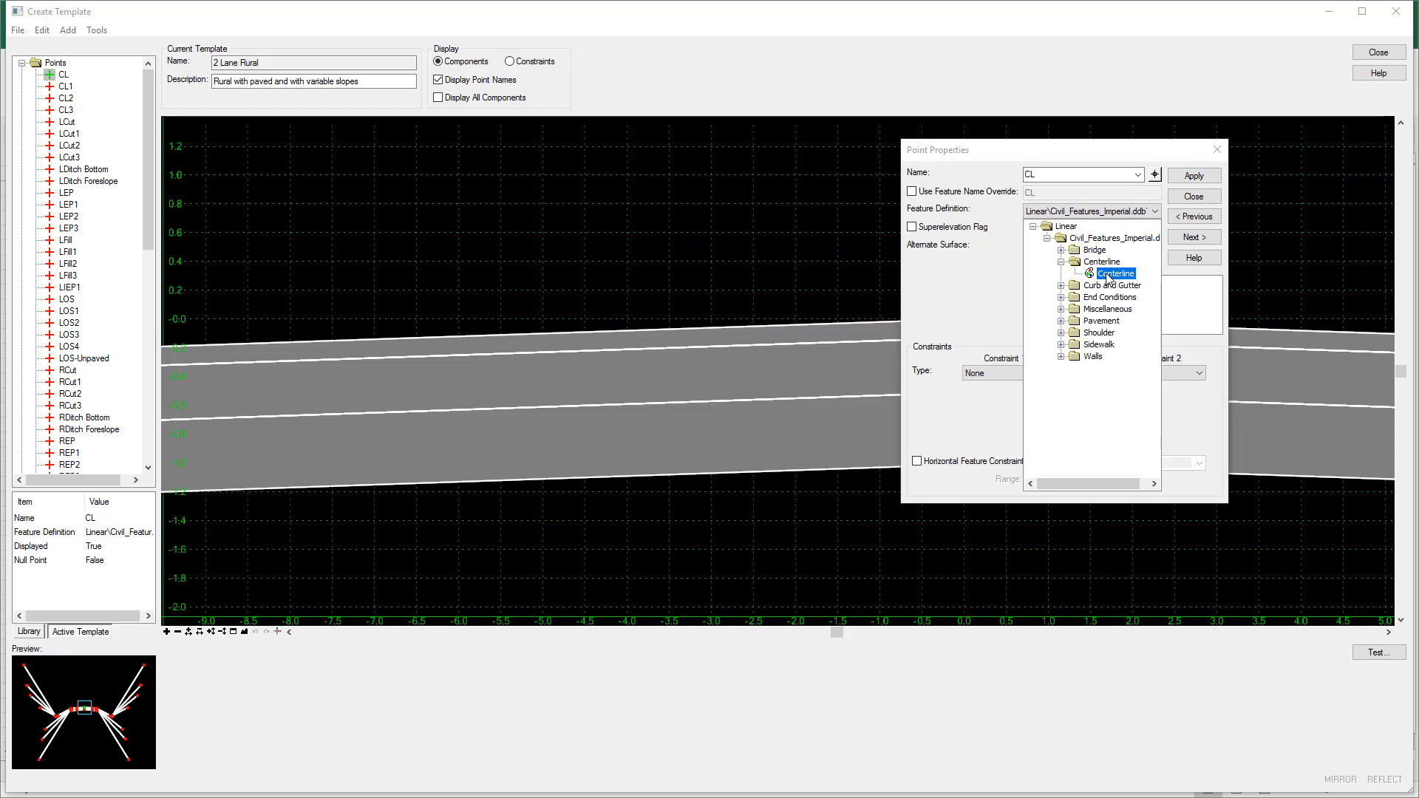
{"action": "left_click", "coordinate": [1194, 196]}
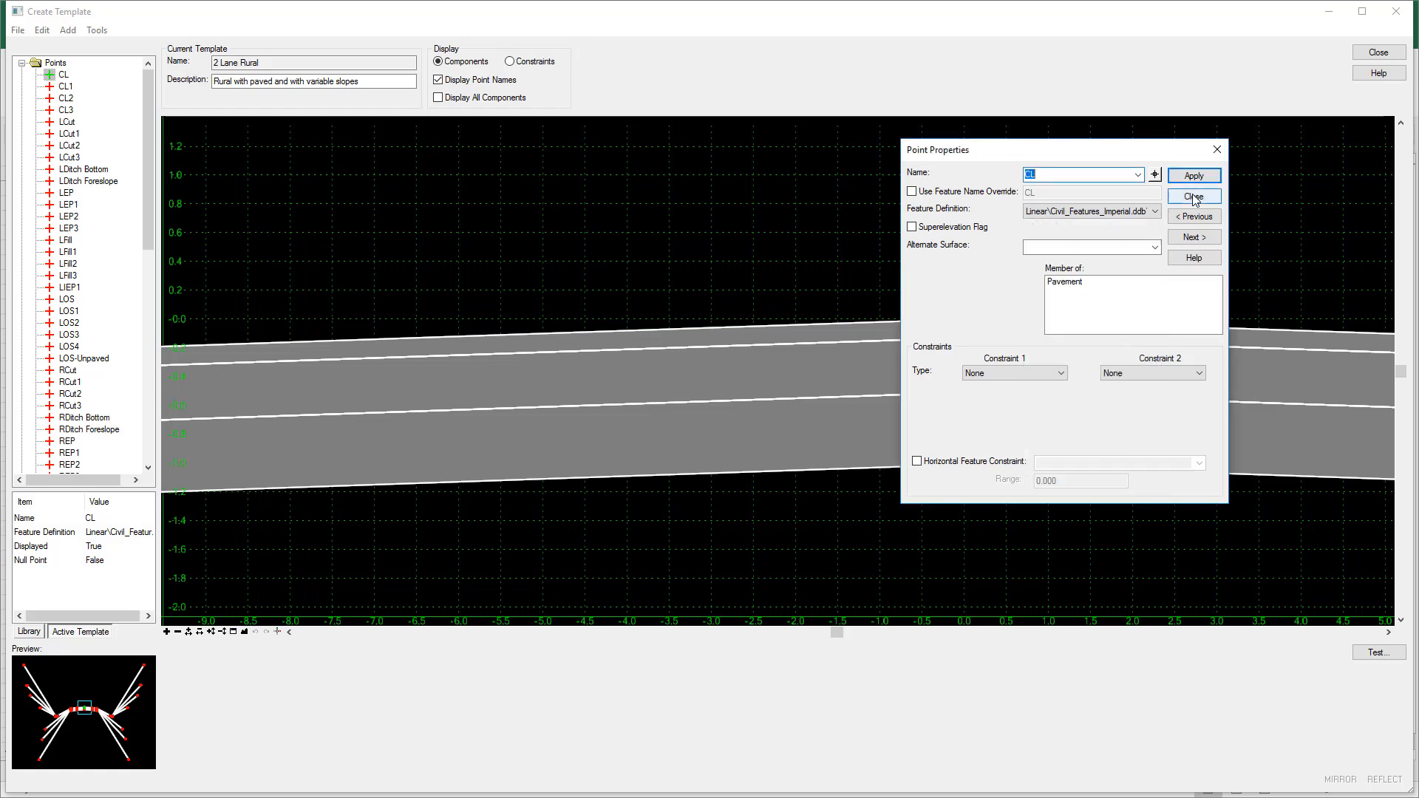
{"action": "left_click", "coordinate": [1194, 197]}
Inspect the feature definition choices in the Pavement component's properties, and close the properties without changes
{"action": "double_click", "coordinate": [864, 325]}
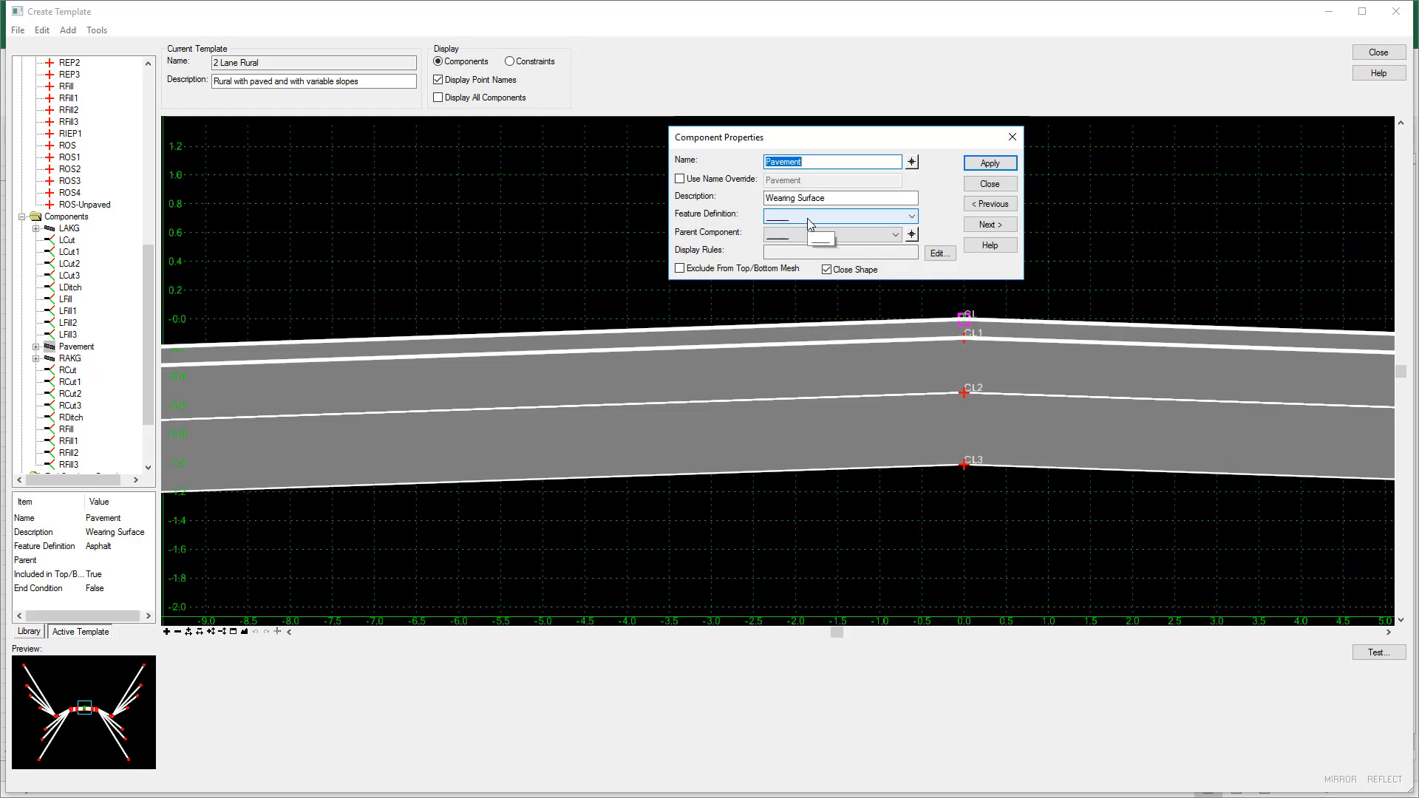
{"action": "left_click", "coordinate": [810, 217]}
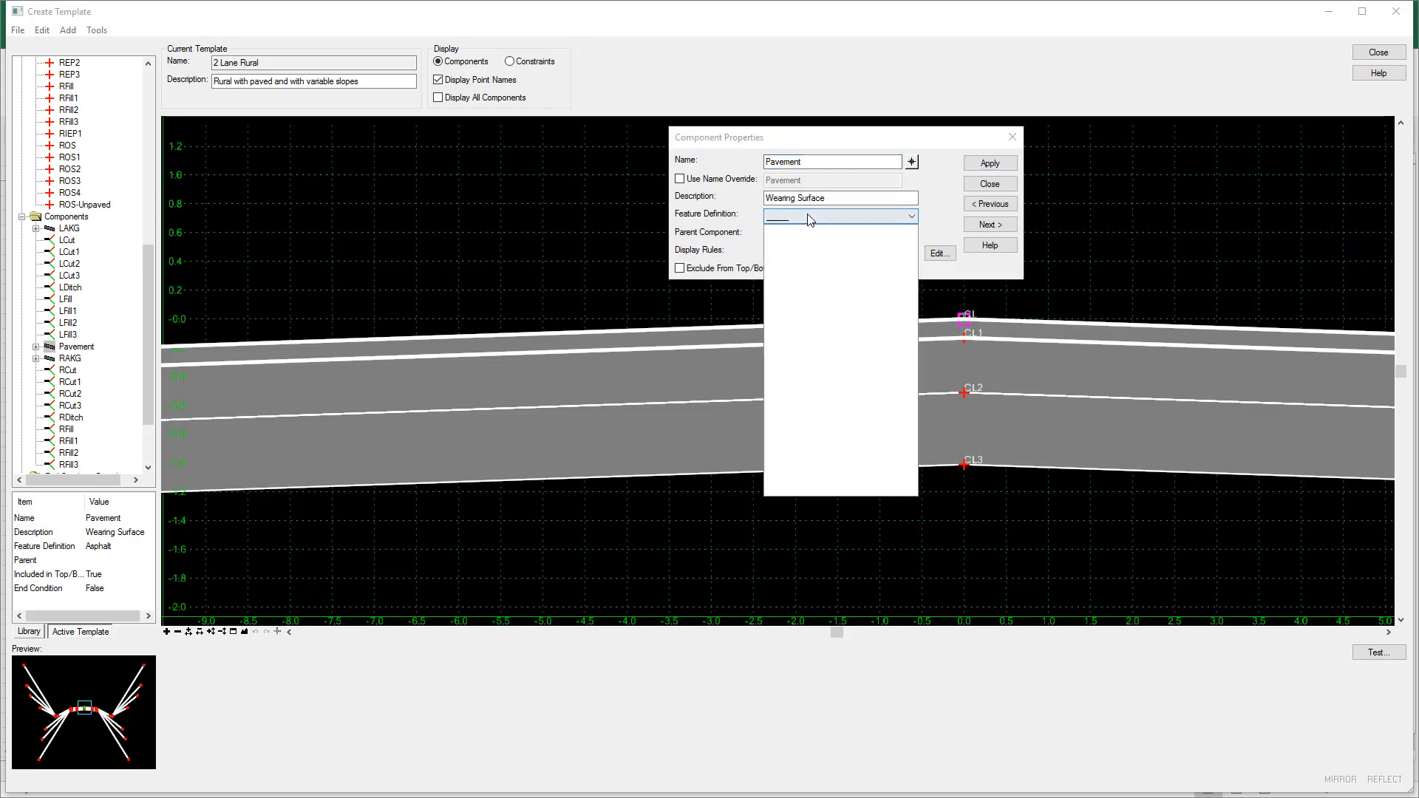
{"action": "left_click", "coordinate": [959, 194]}
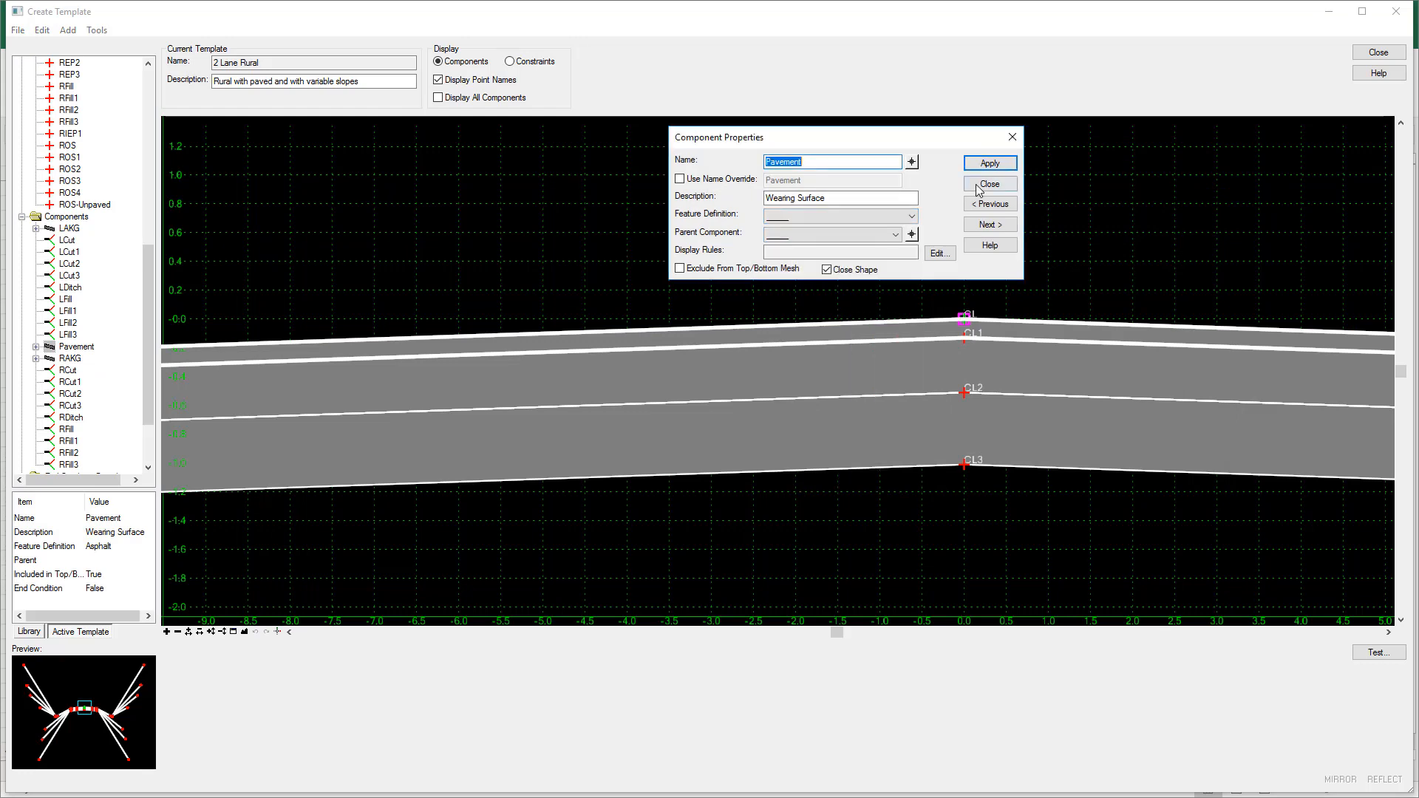
{"action": "left_click", "coordinate": [990, 184]}
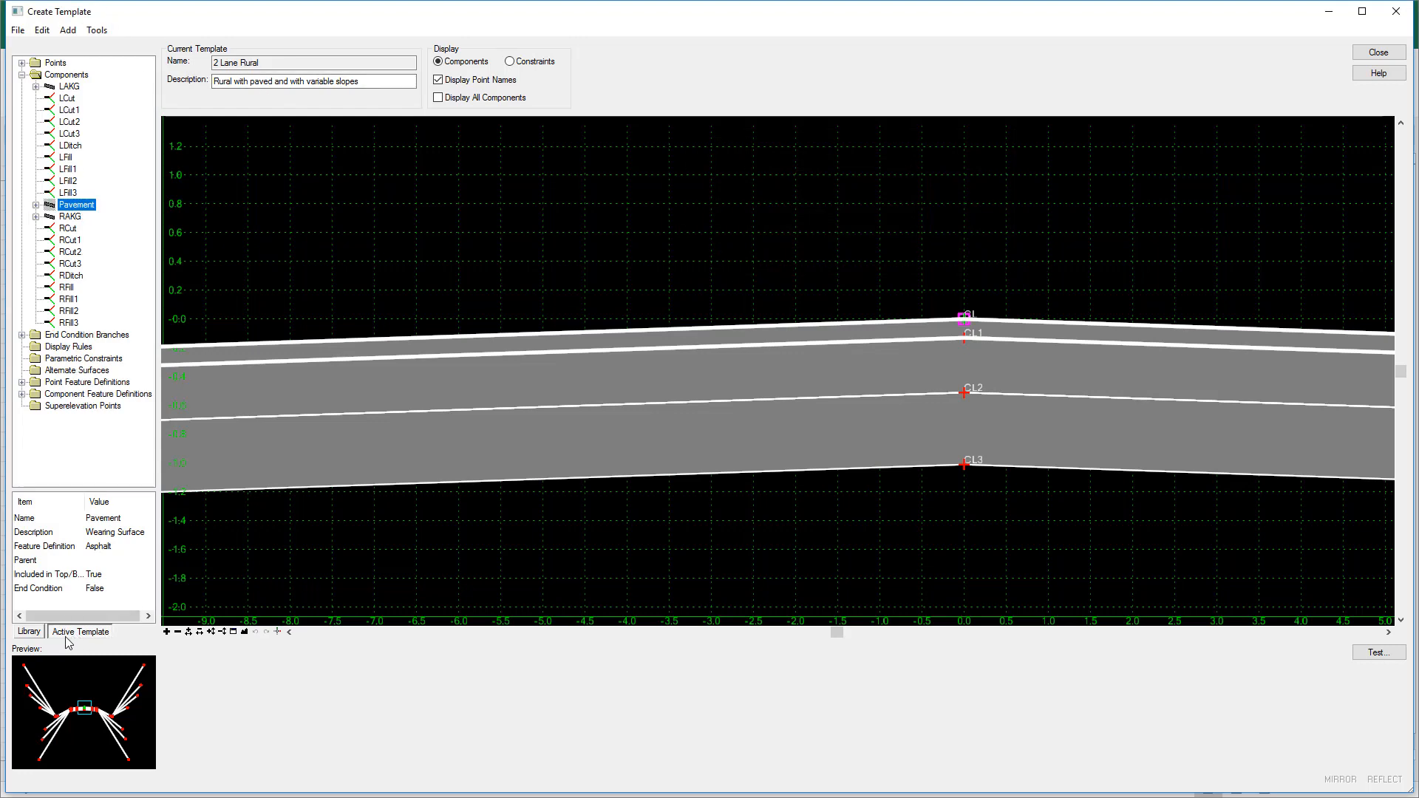
Examine the Base component under Pavement and the Asphalt entry under the component feature definitions
{"action": "left_click", "coordinate": [36, 205]}
{"action": "left_click", "coordinate": [81, 216]}
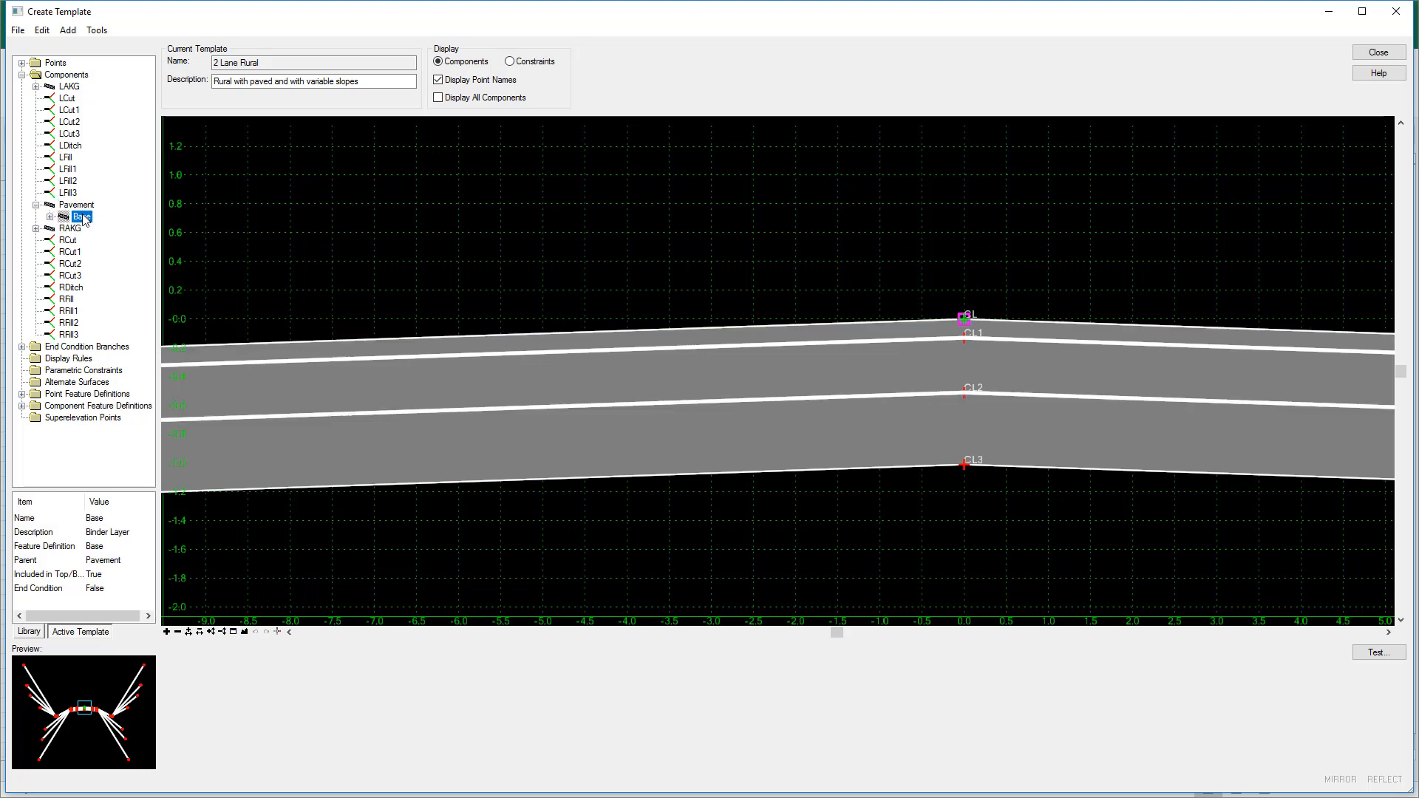
{"action": "left_click", "coordinate": [22, 405]}
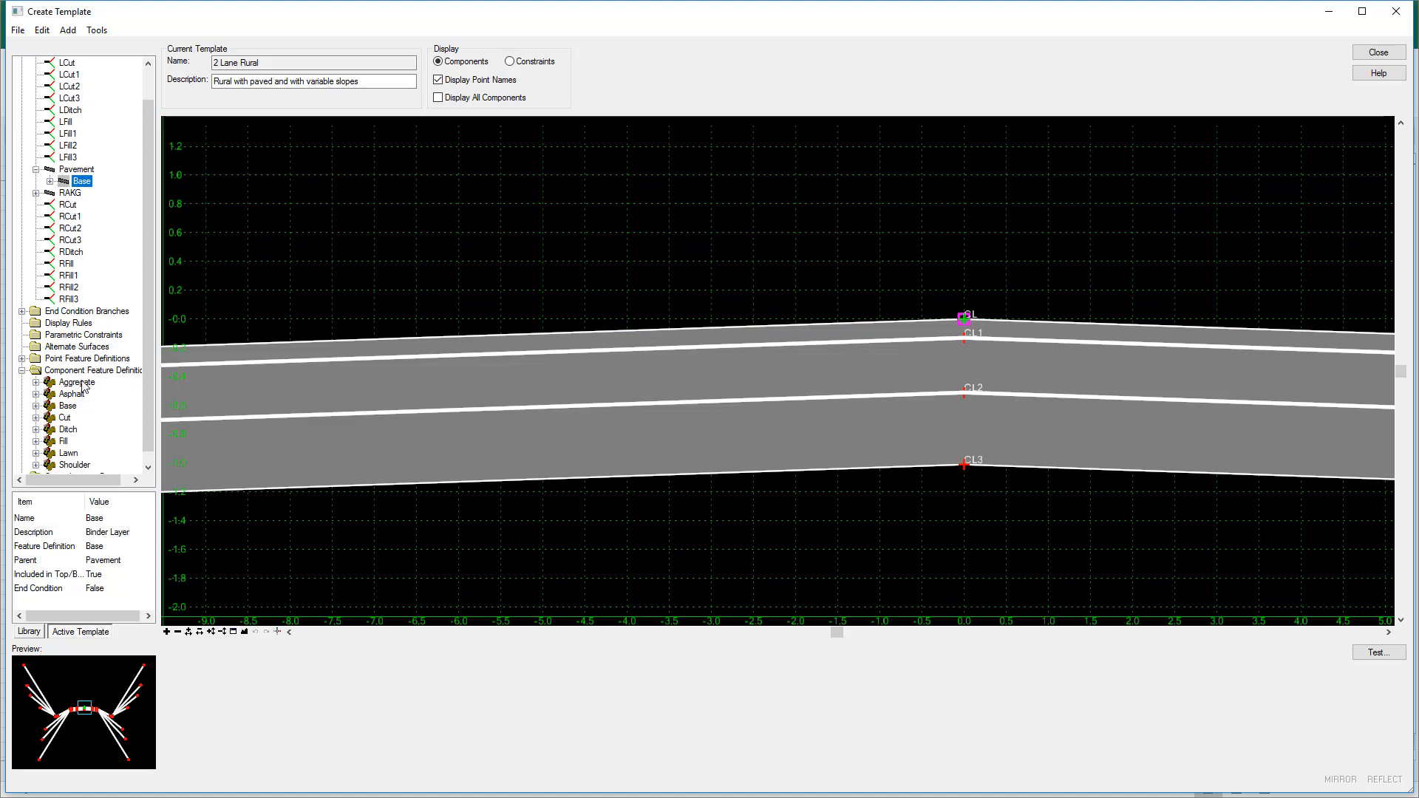
{"action": "left_click", "coordinate": [36, 394]}
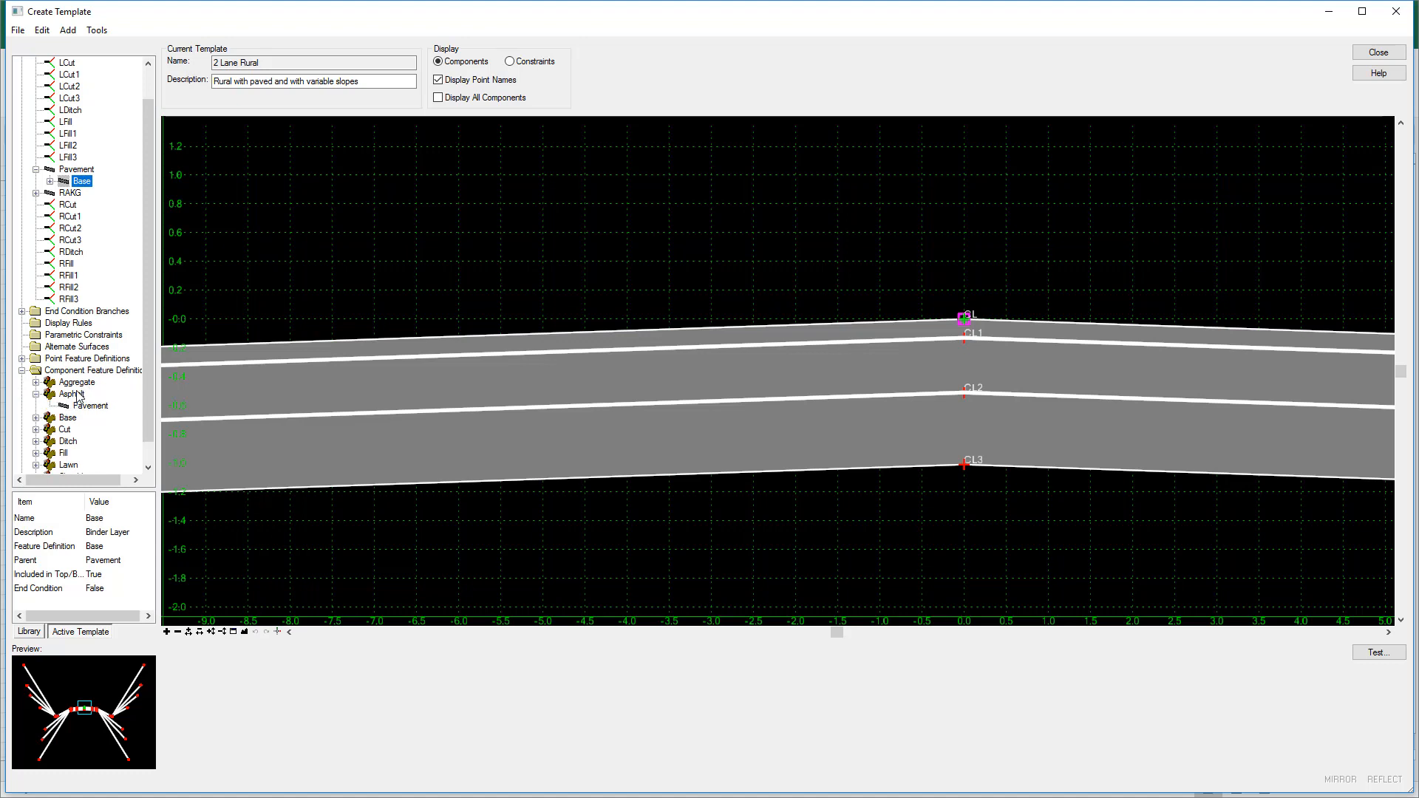
{"action": "left_click", "coordinate": [74, 396]}
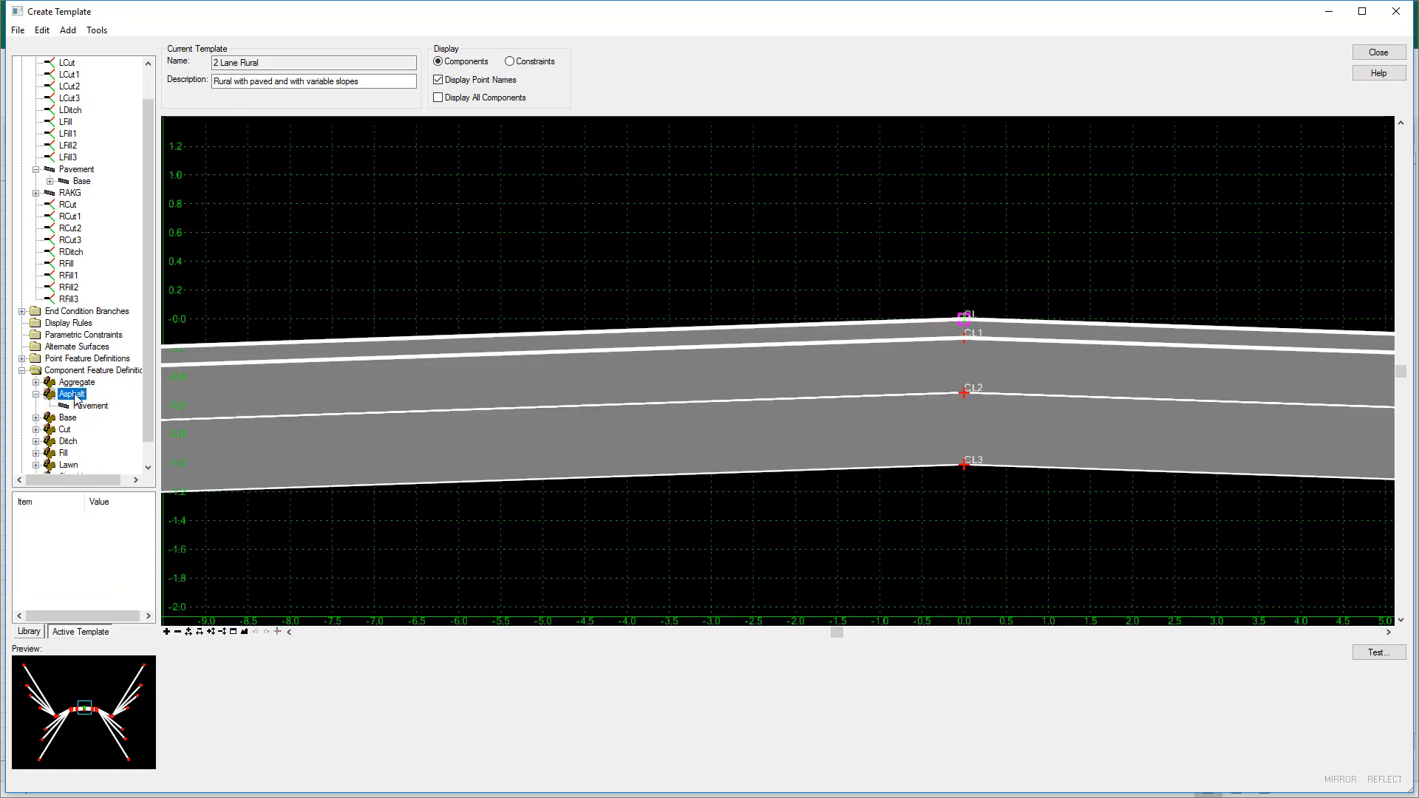
{"action": "scroll", "coordinate": [82, 400], "scroll_direction": "down", "scroll_amount": 1}
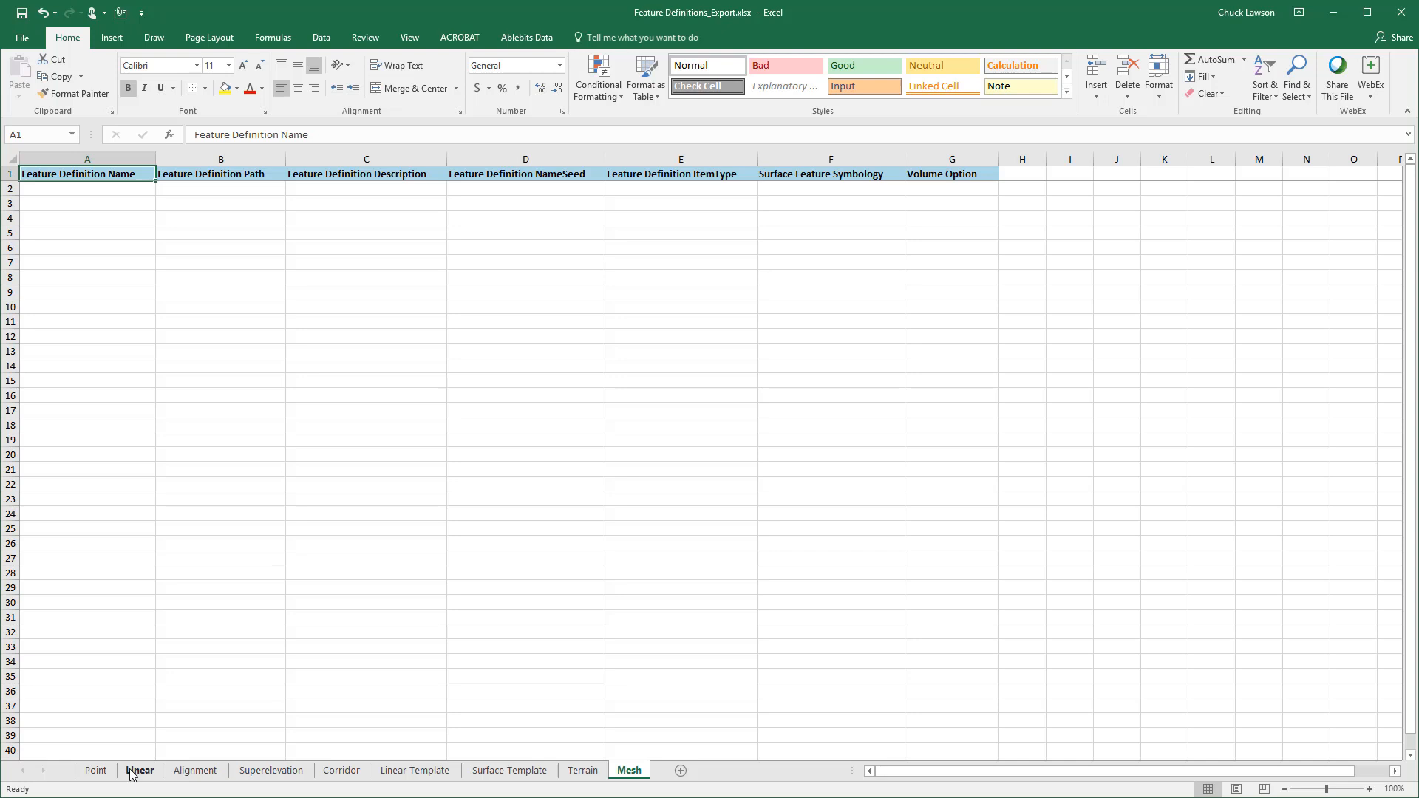
Review the Asphalt, Base, Concrete and Aggregate feature definitions on the Linear sheet of the Excel workbook
{"action": "left_click", "coordinate": [138, 771]}
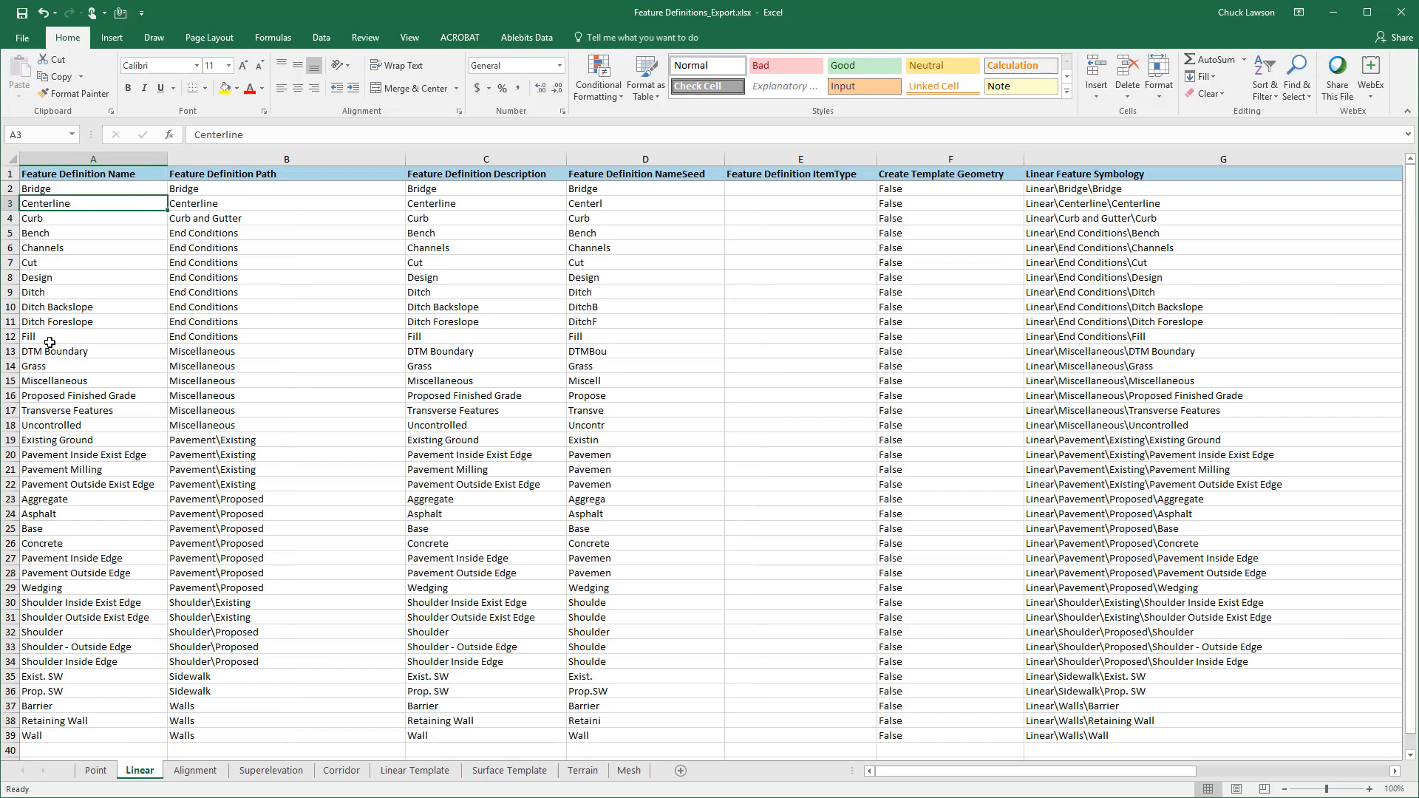
{"action": "left_click", "coordinate": [57, 513]}
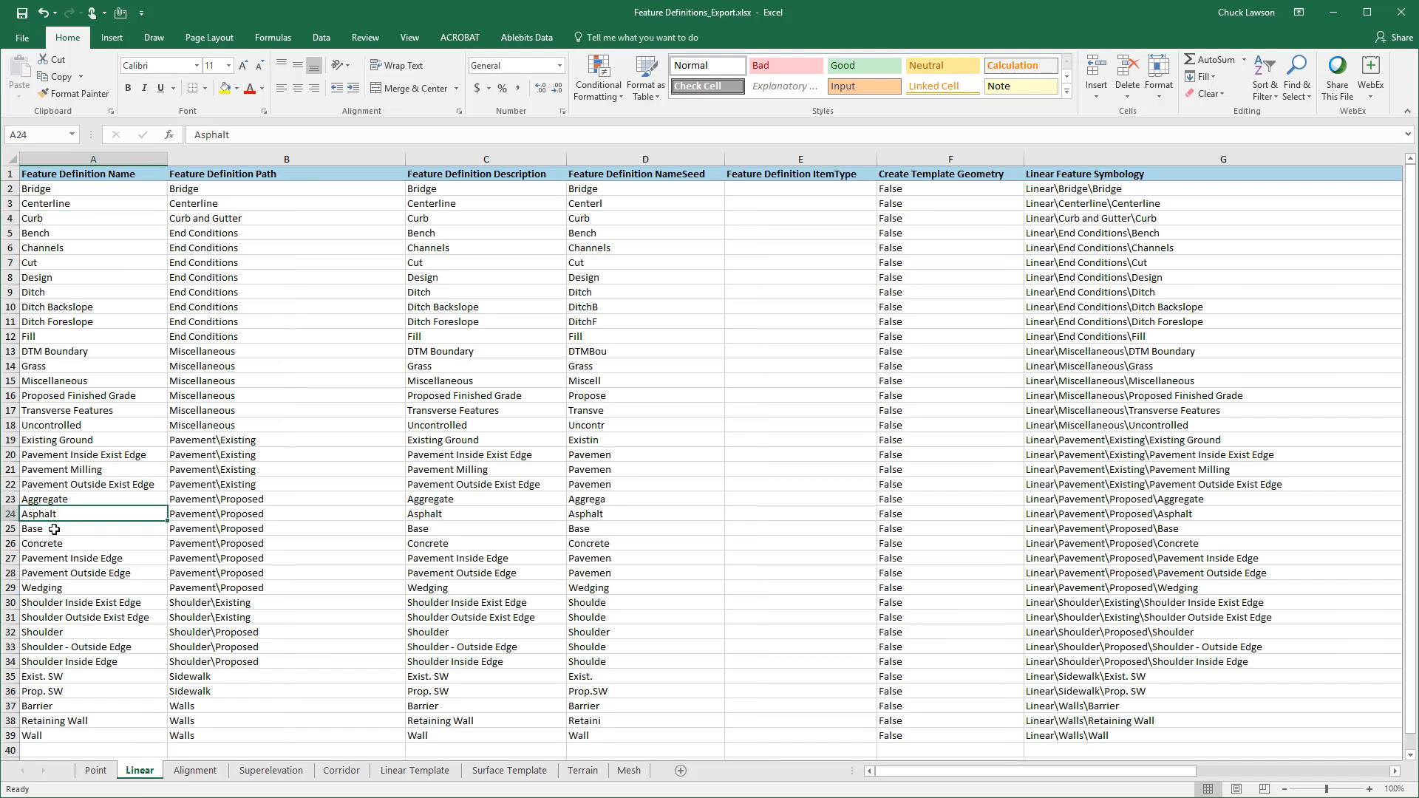
{"action": "left_click", "coordinate": [54, 529]}
{"action": "left_click", "coordinate": [61, 545]}
{"action": "left_click", "coordinate": [68, 498]}
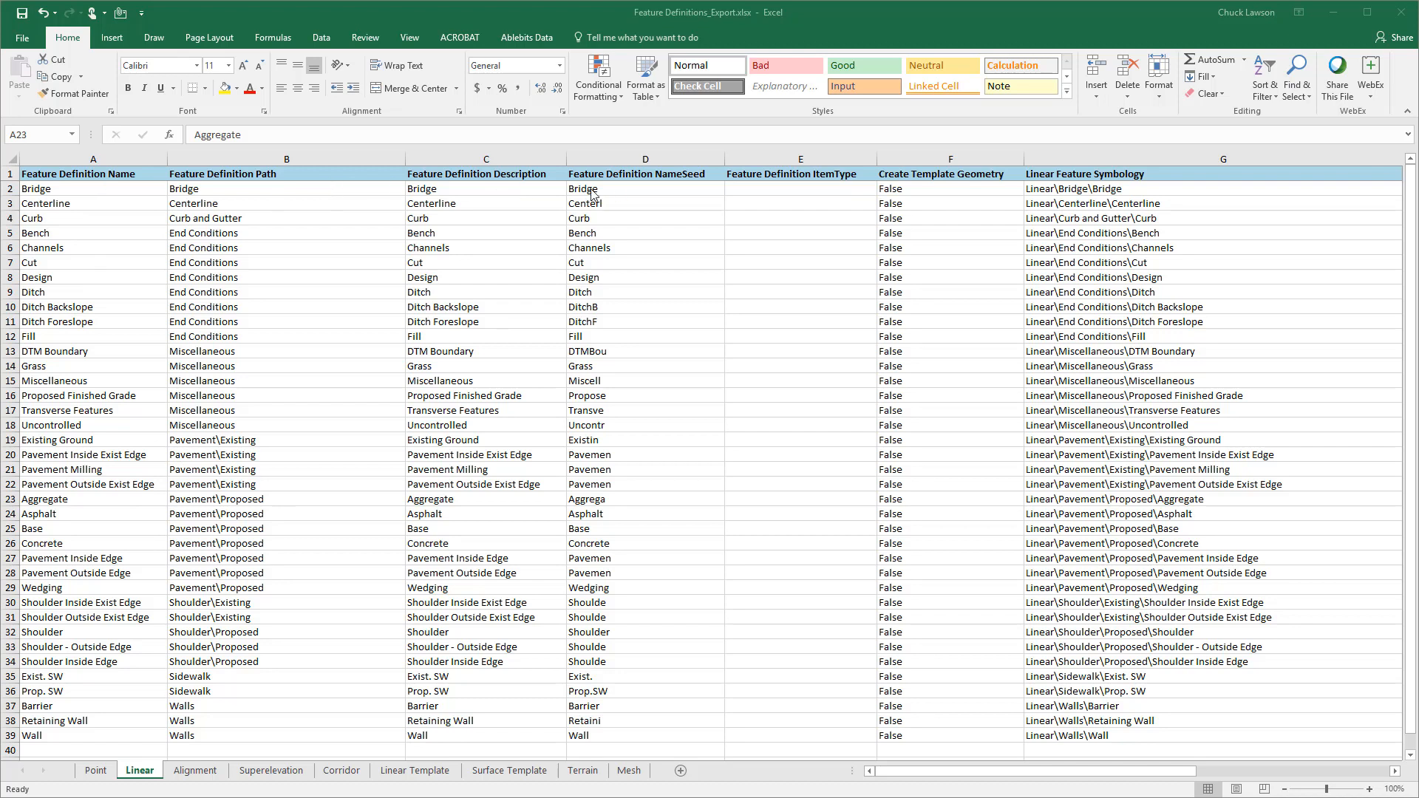
Examine the feature definition description and NameSeed columns on the Mesh sheet
{"action": "left_click", "coordinate": [629, 771]}
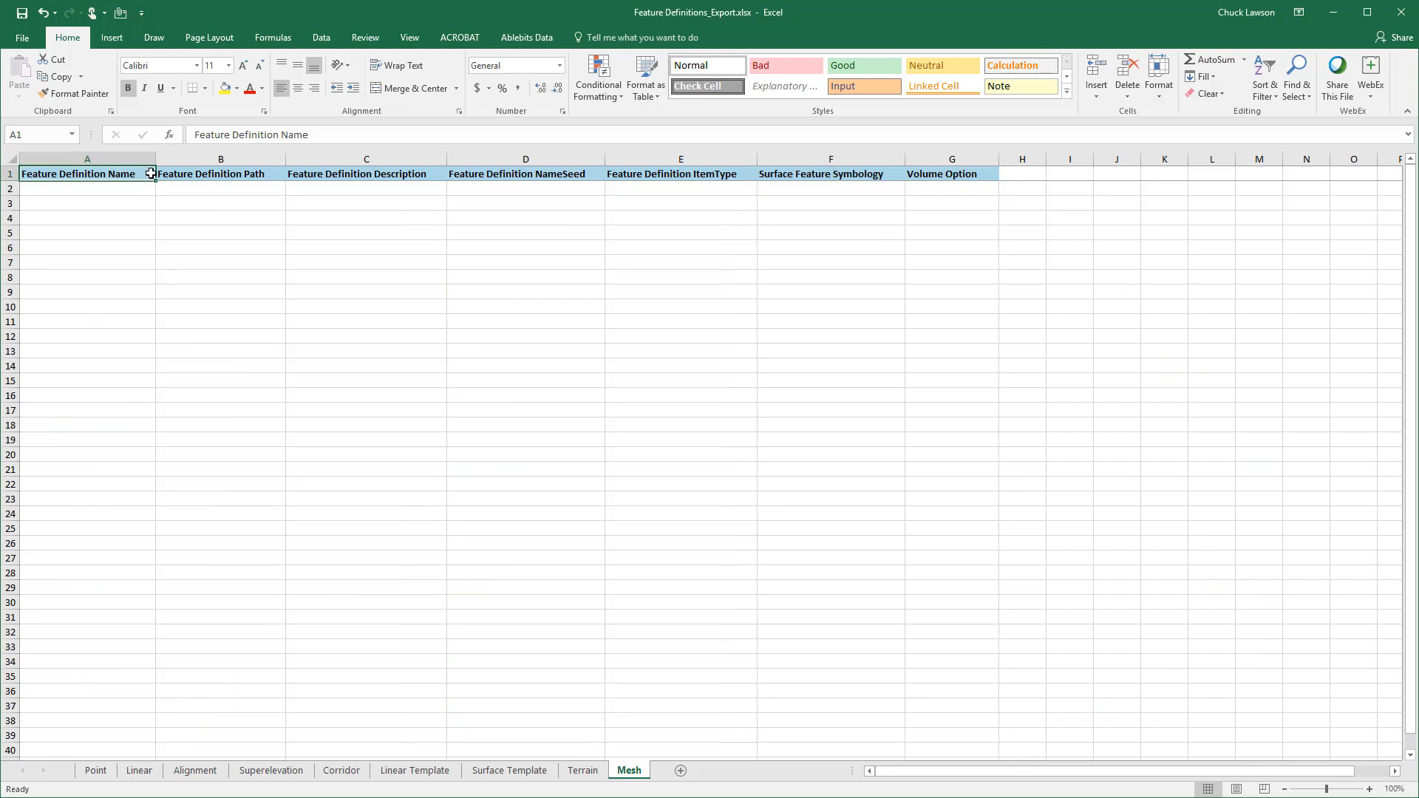
{"action": "left_click", "coordinate": [370, 193]}
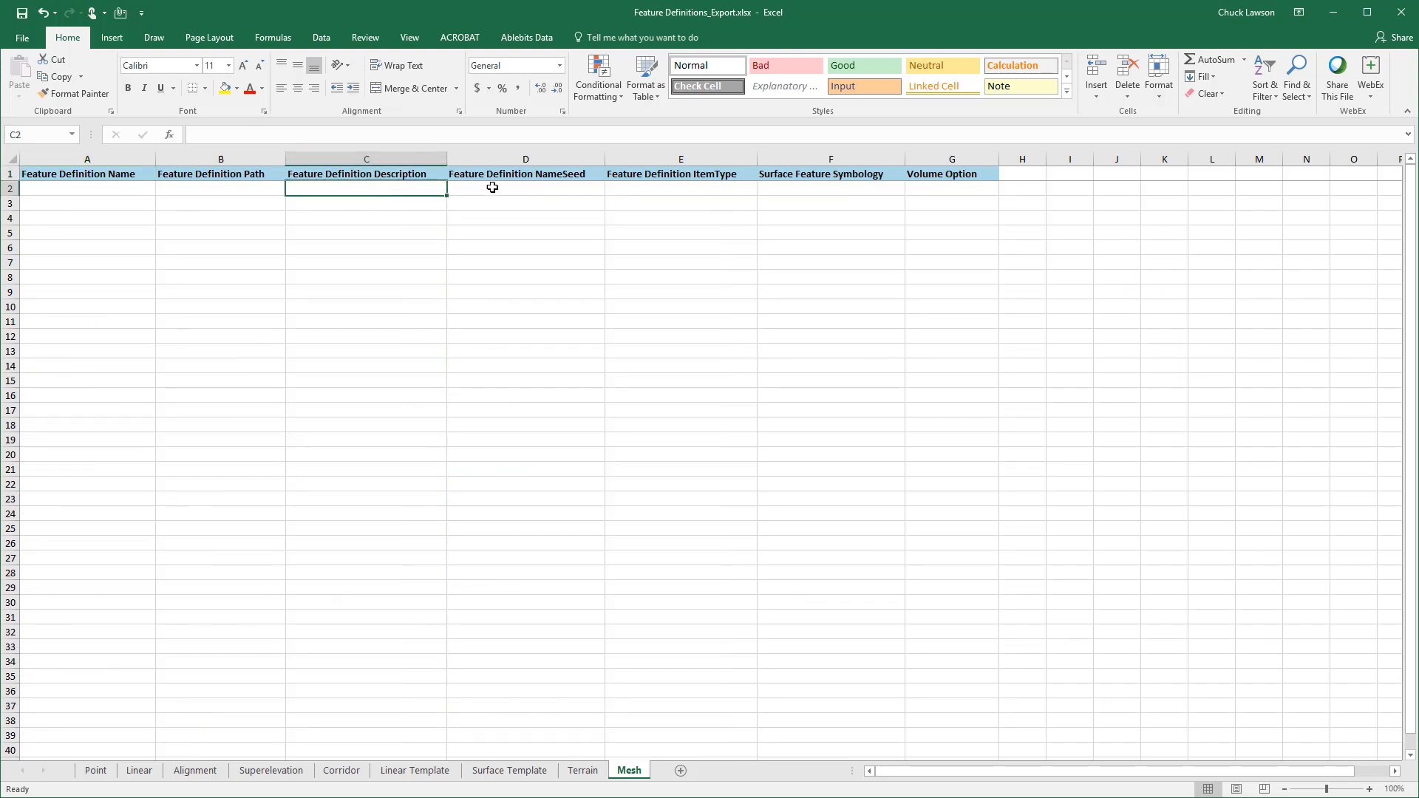
{"action": "left_click", "coordinate": [569, 193]}
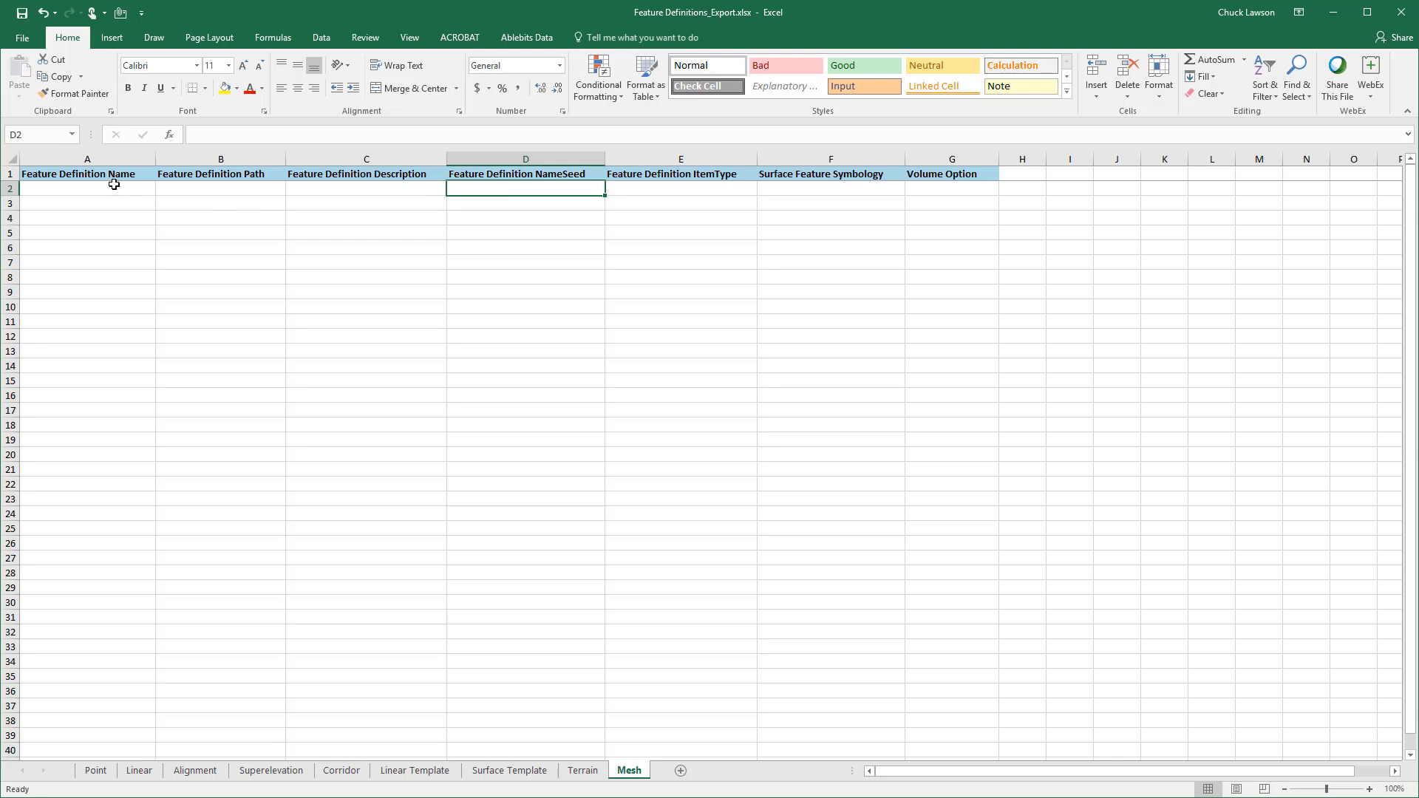
Copy columns A through D from the Linear sheet and paste them into the Mesh sheet starting at column A
{"action": "left_click", "coordinate": [139, 771]}
{"action": "left_click", "coordinate": [110, 159]}
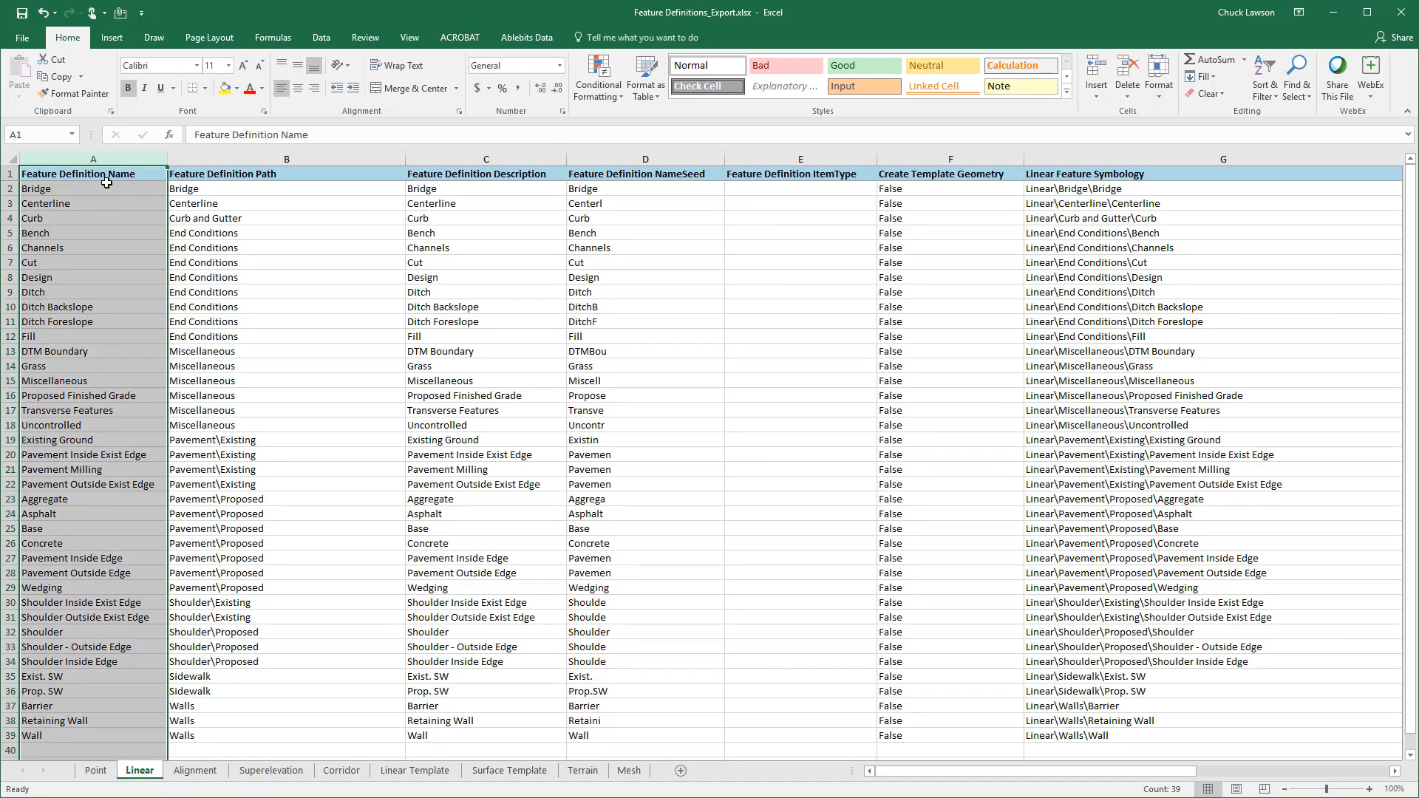
{"action": "left_click", "coordinate": [588, 158], "text": "shift"}
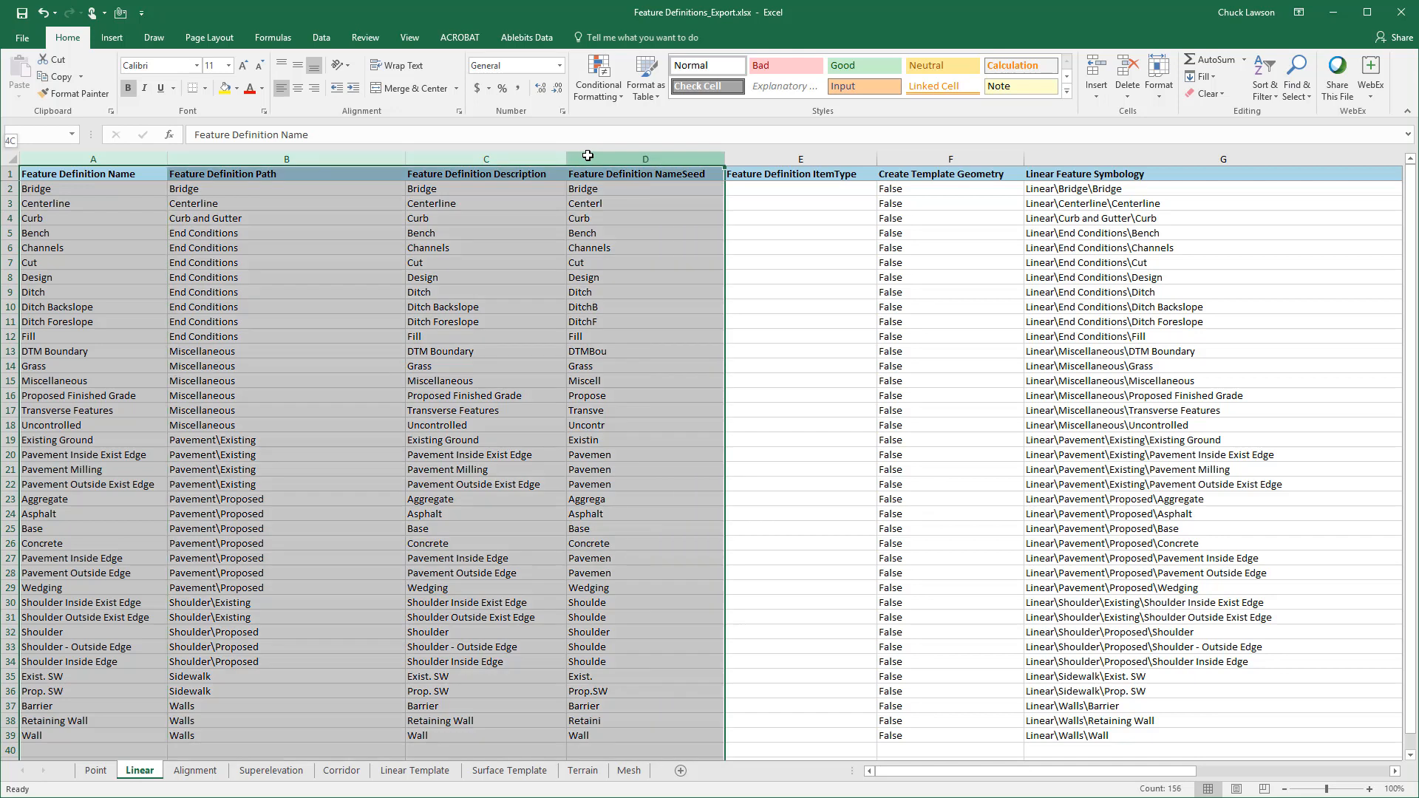
{"action": "right_click", "coordinate": [617, 213]}
{"action": "left_click", "coordinate": [647, 244]}
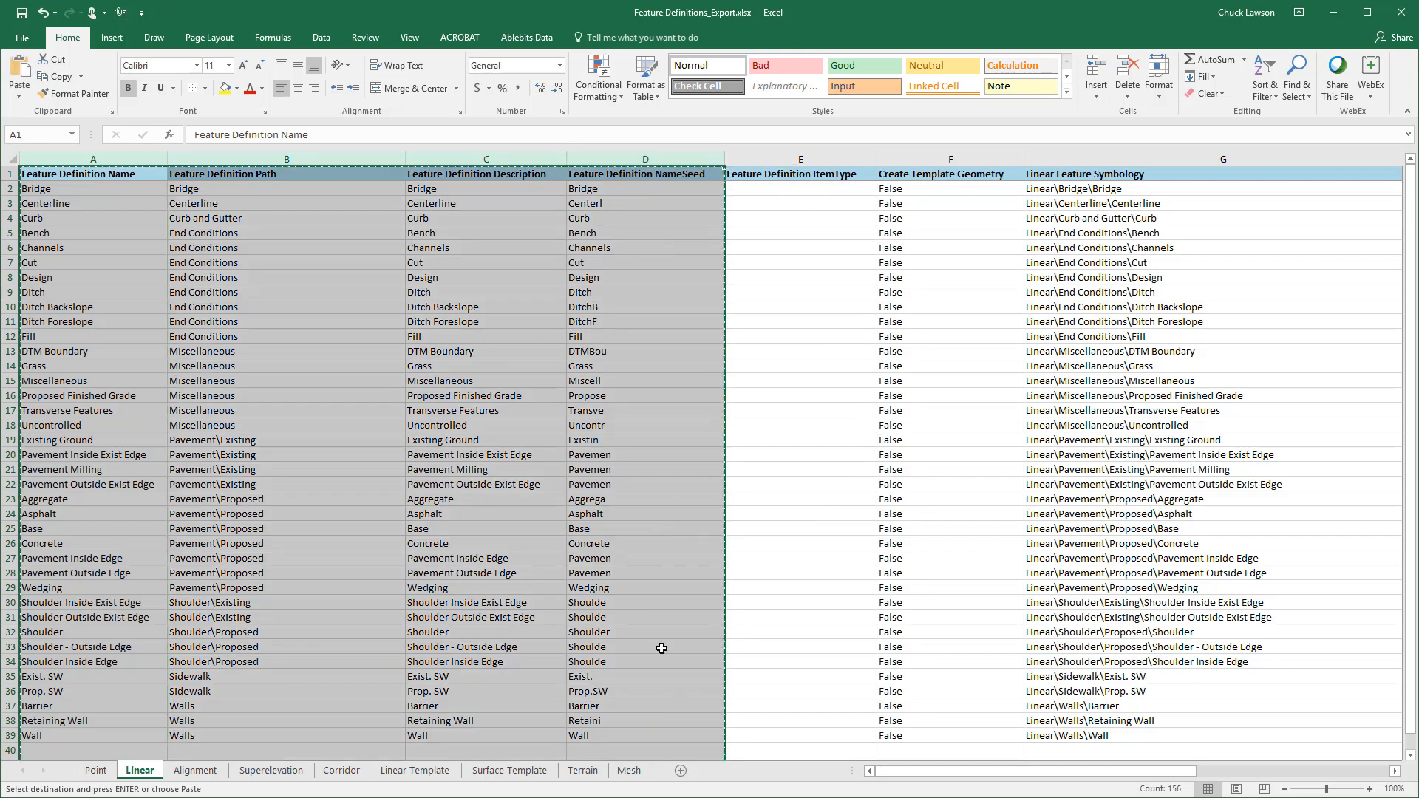
{"action": "left_click", "coordinate": [629, 770]}
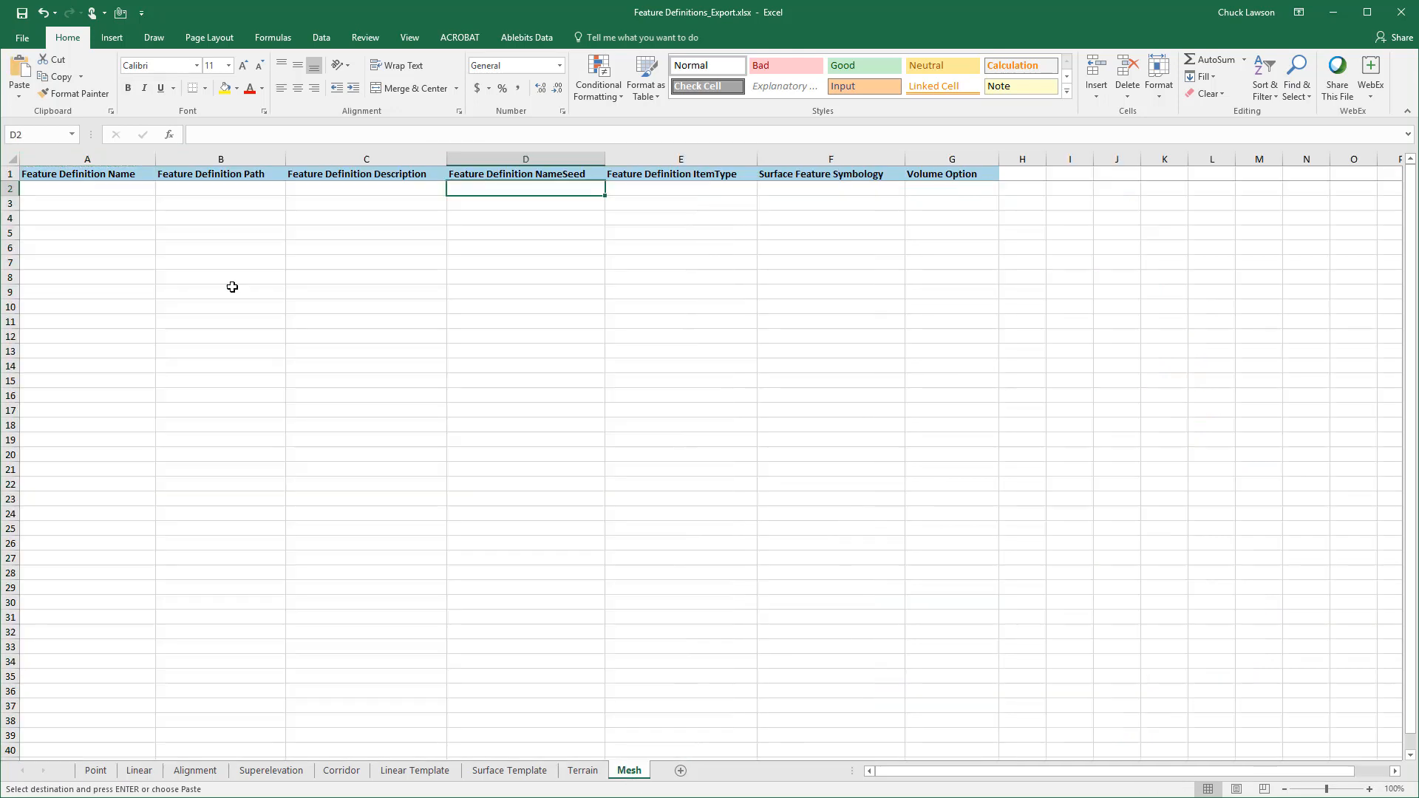
{"action": "right_click", "coordinate": [106, 159]}
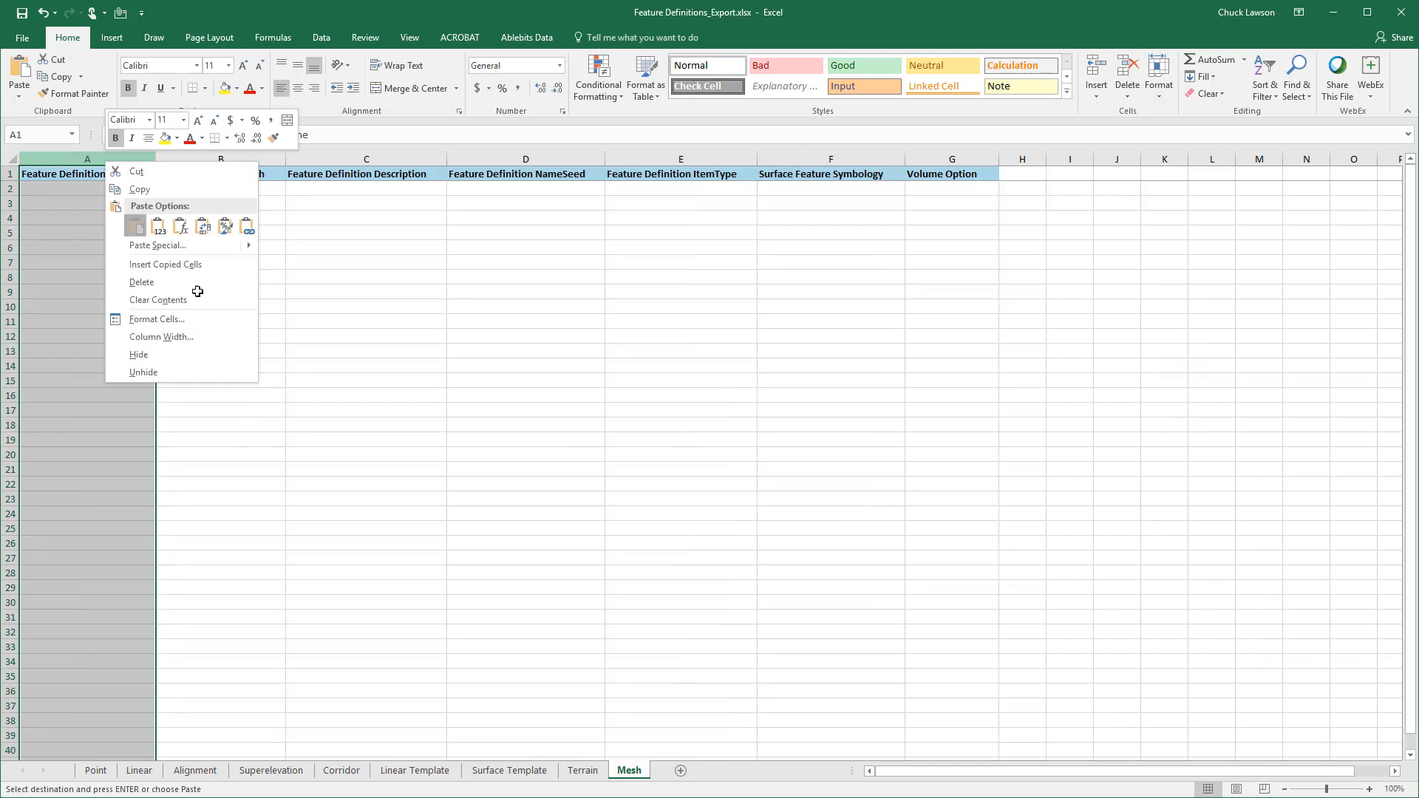
{"action": "left_click", "coordinate": [135, 225]}
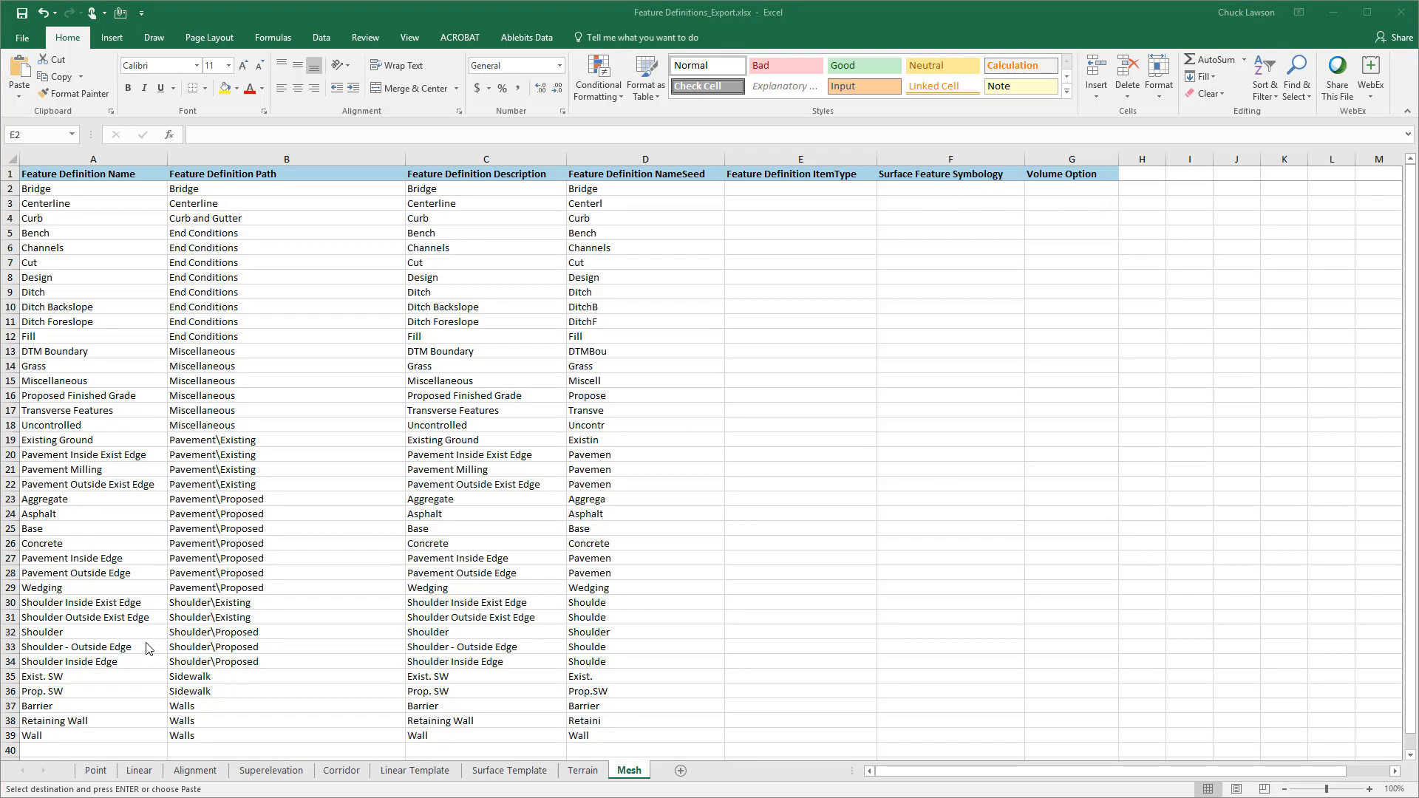
Copy the Linear Feature Symbology values in G2 through G39 from the Linear sheet
{"action": "left_click", "coordinate": [141, 772]}
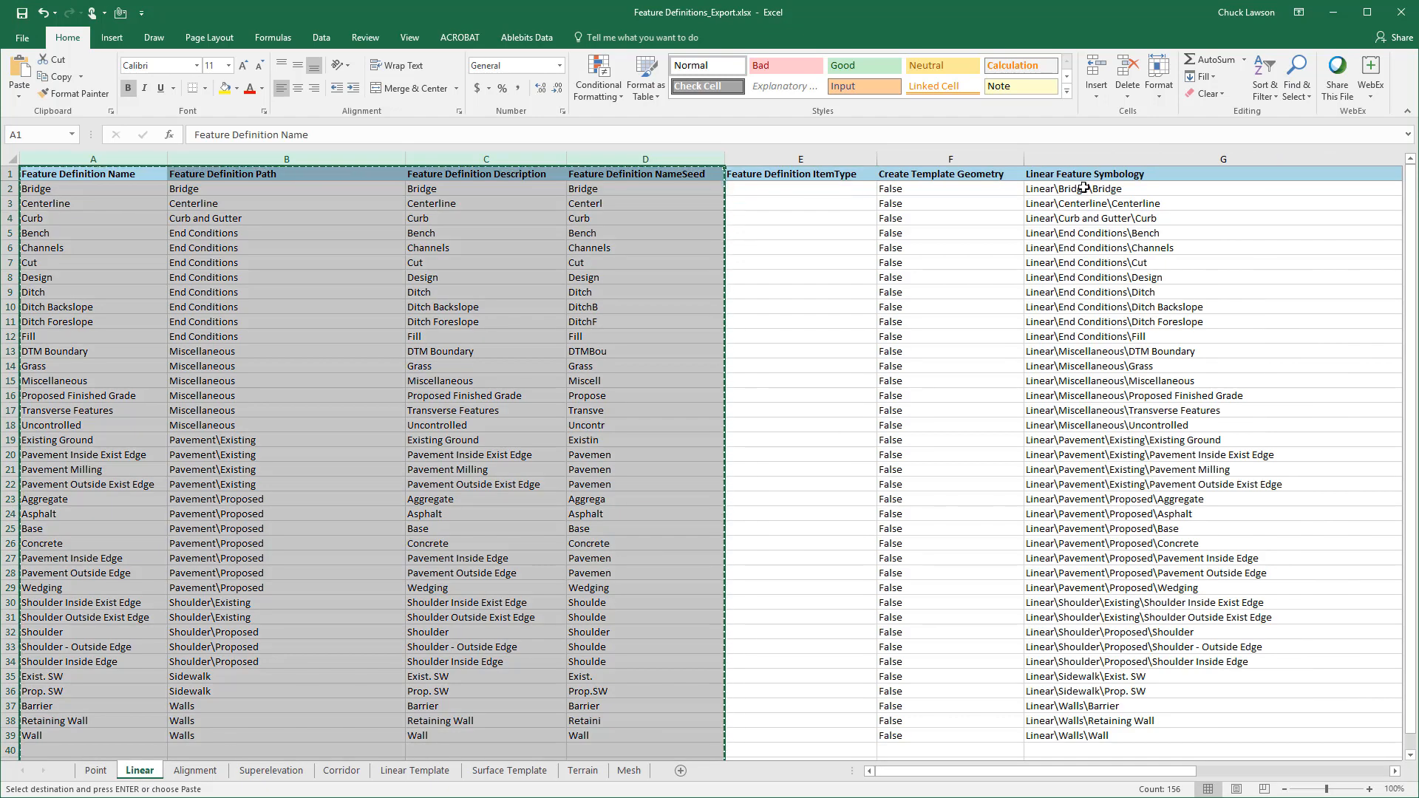
{"action": "left_click", "coordinate": [1082, 187]}
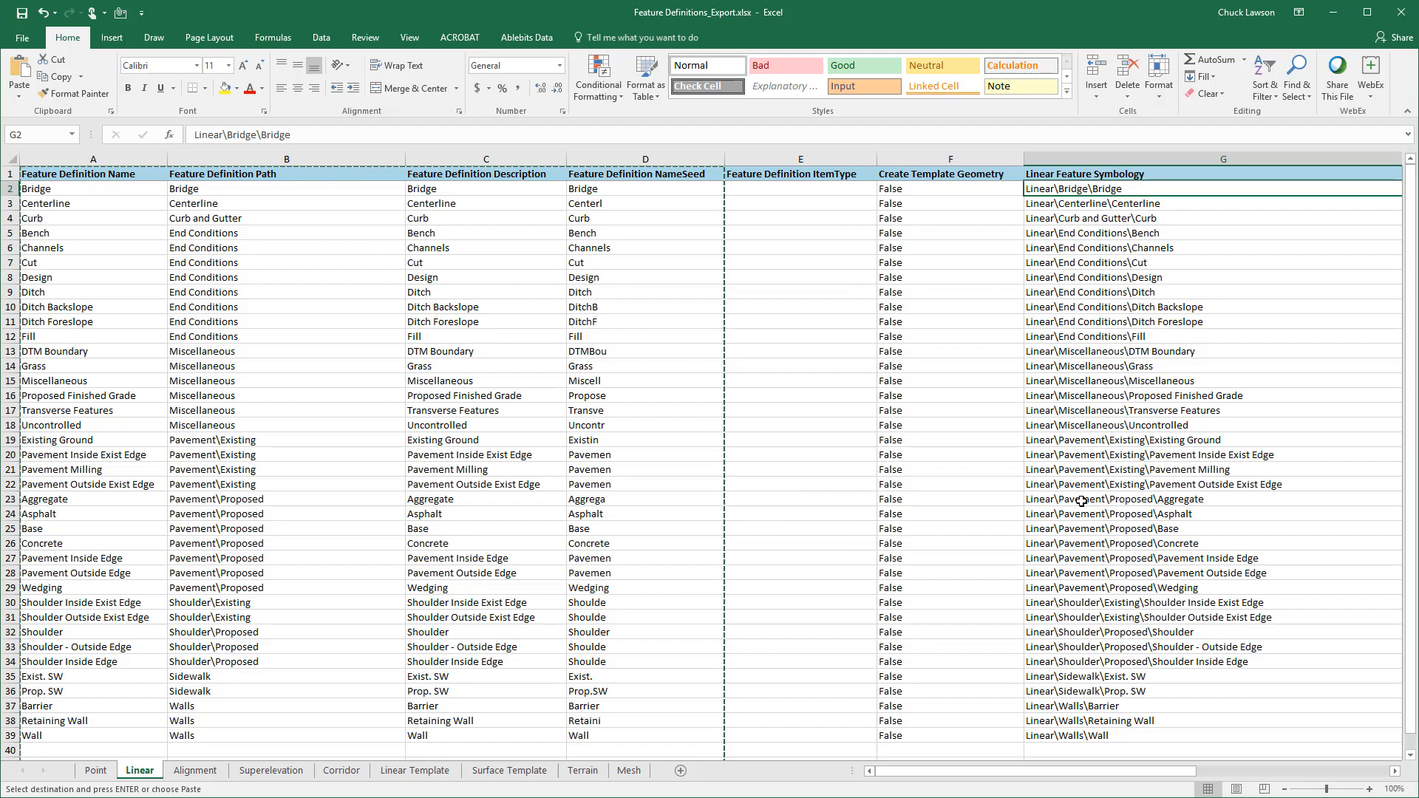
{"action": "scroll", "coordinate": [1084, 501], "scroll_direction": "down", "scroll_amount": 4}
{"action": "scroll", "coordinate": [1087, 504], "scroll_direction": "up", "scroll_amount": 4}
{"action": "left_click", "coordinate": [1088, 736], "text": "shift"}
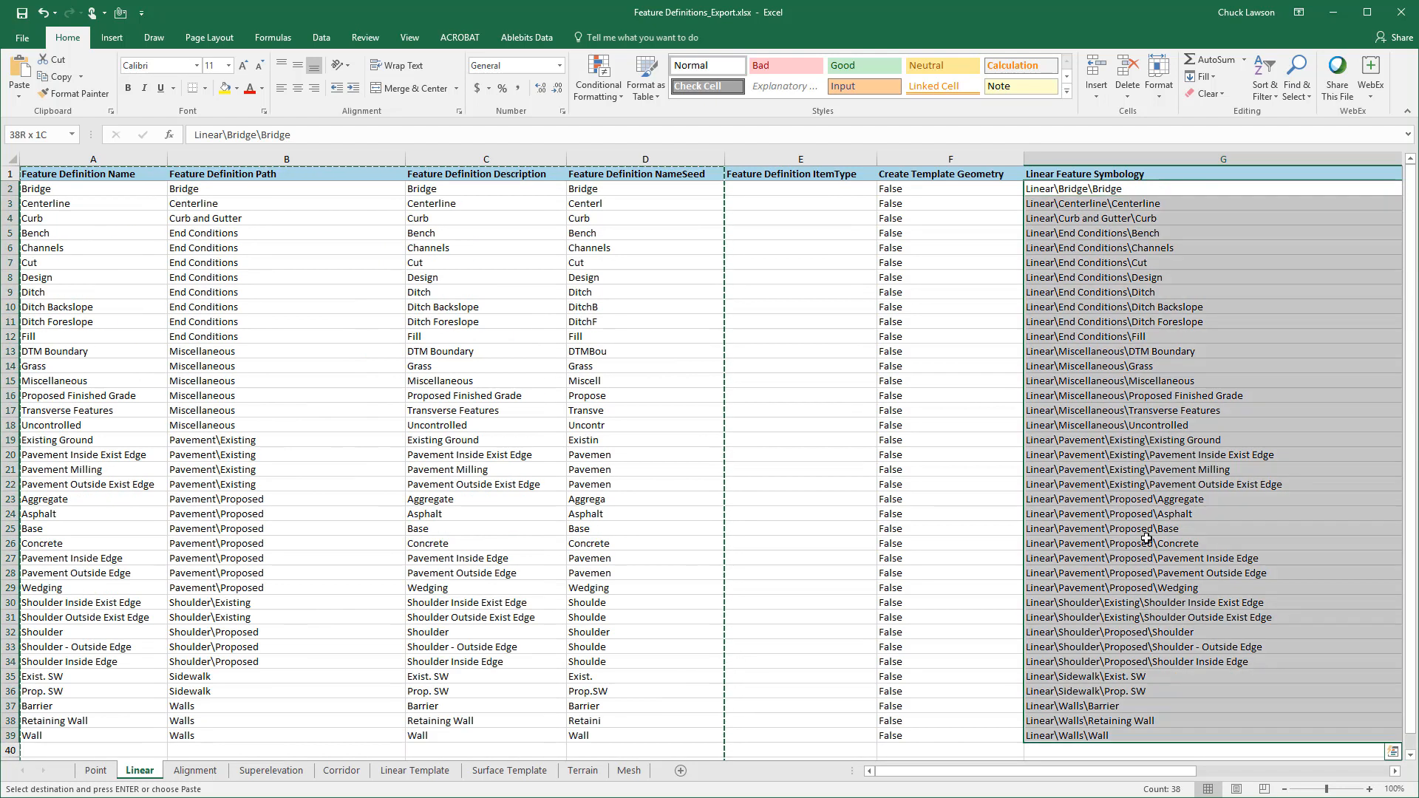
{"action": "right_click", "coordinate": [1109, 446]}
{"action": "left_click", "coordinate": [1143, 475]}
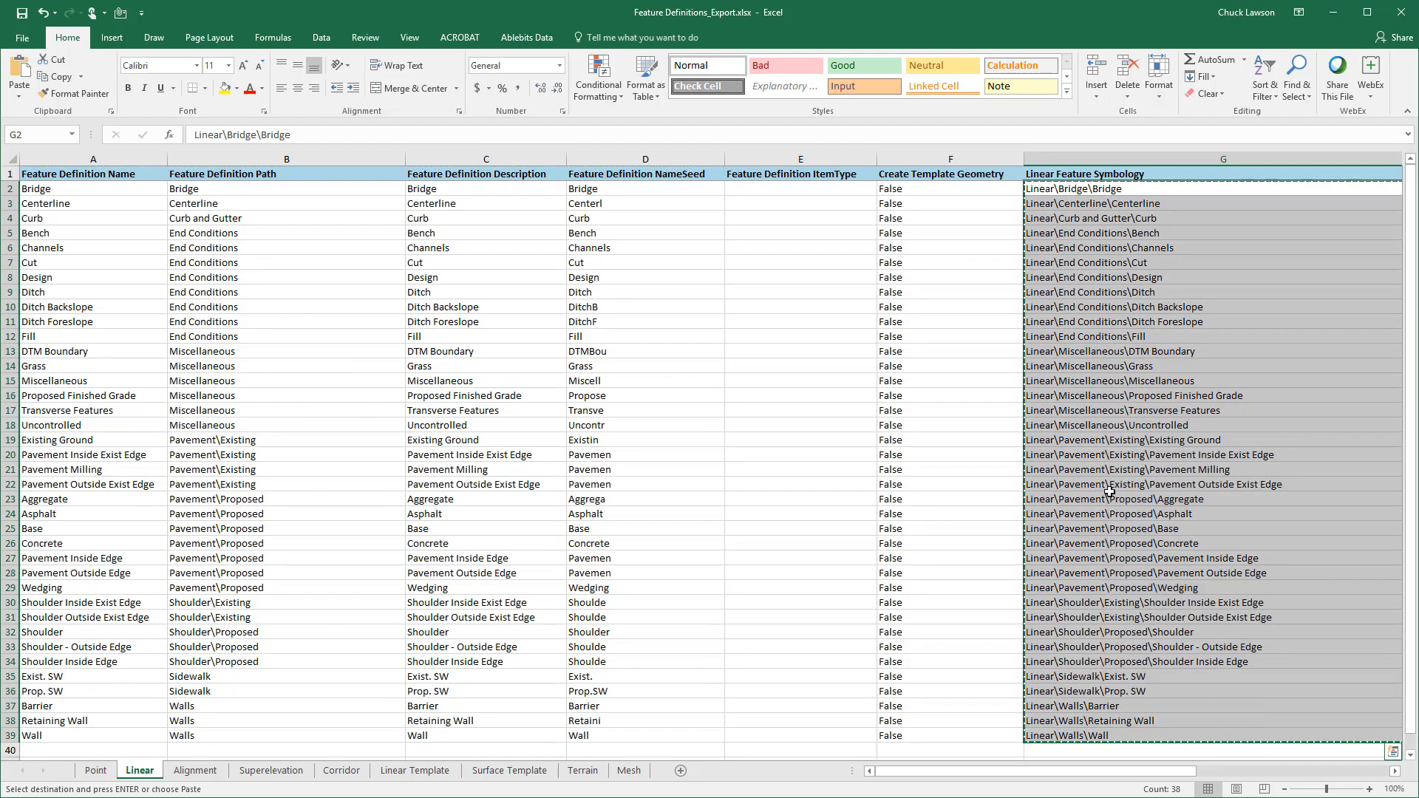
Paste the copied symbology paths into the Mesh sheet's Surface Feature Symbology column from F2 and autofit the column width
{"action": "left_click", "coordinate": [629, 770]}
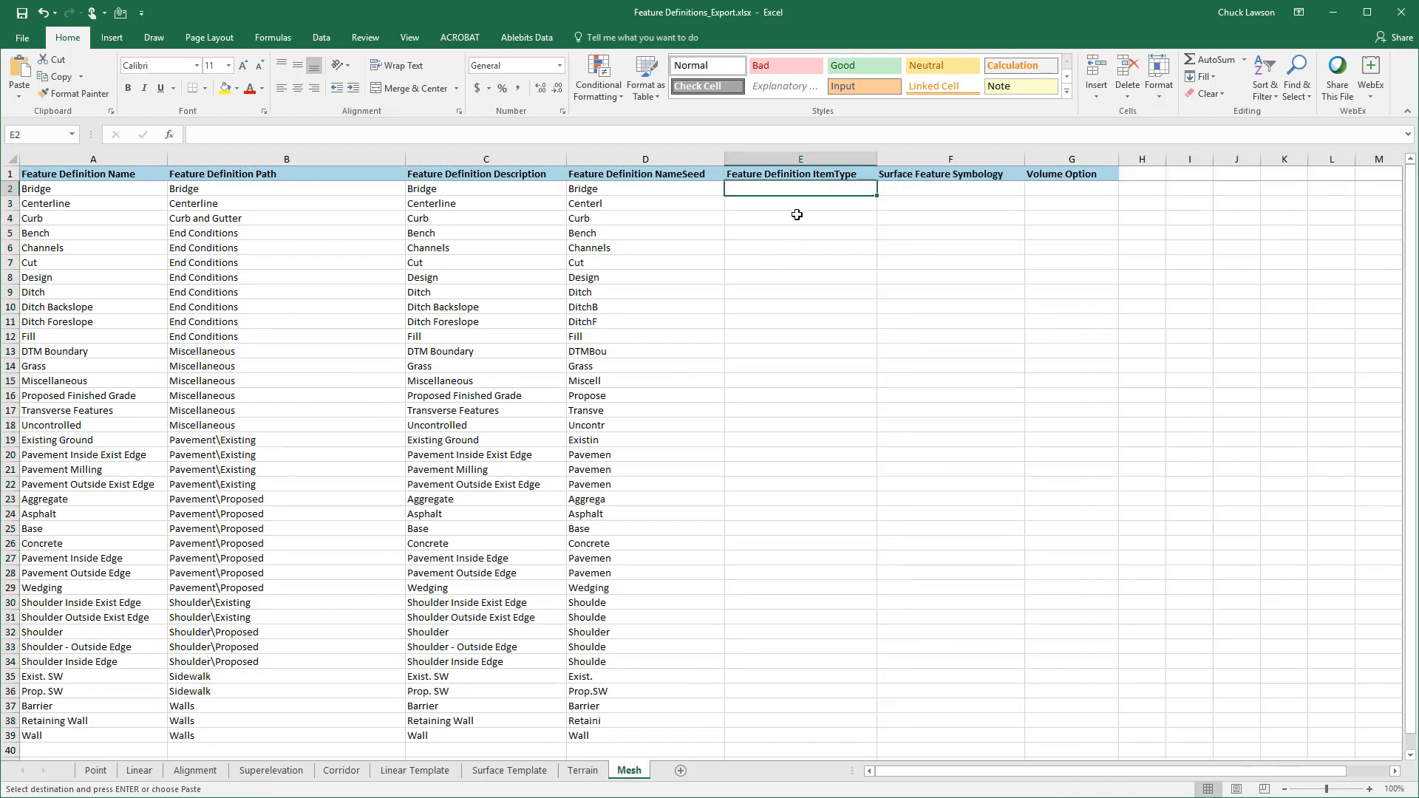
{"action": "left_click", "coordinate": [922, 187]}
{"action": "right_click", "coordinate": [922, 188]}
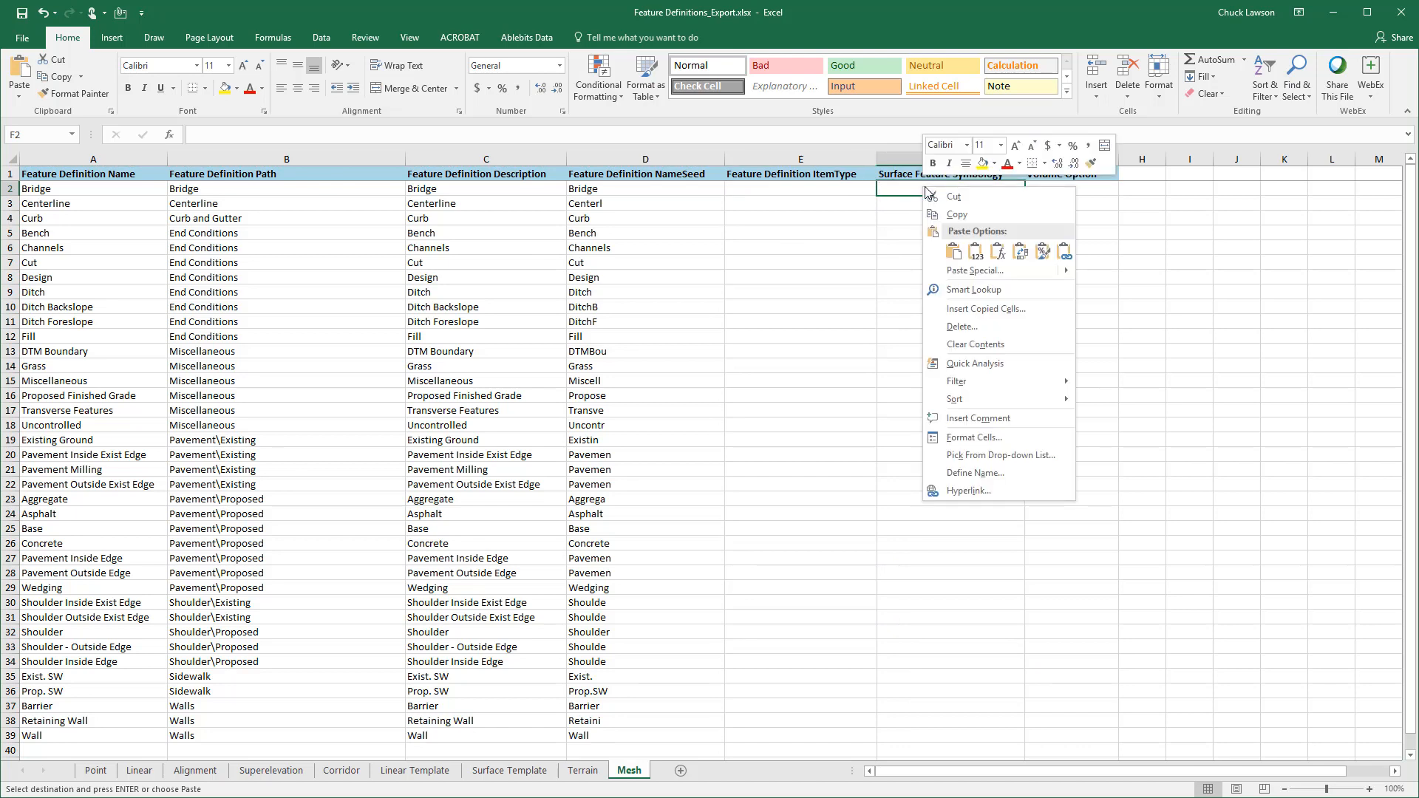
{"action": "left_click", "coordinate": [953, 252]}
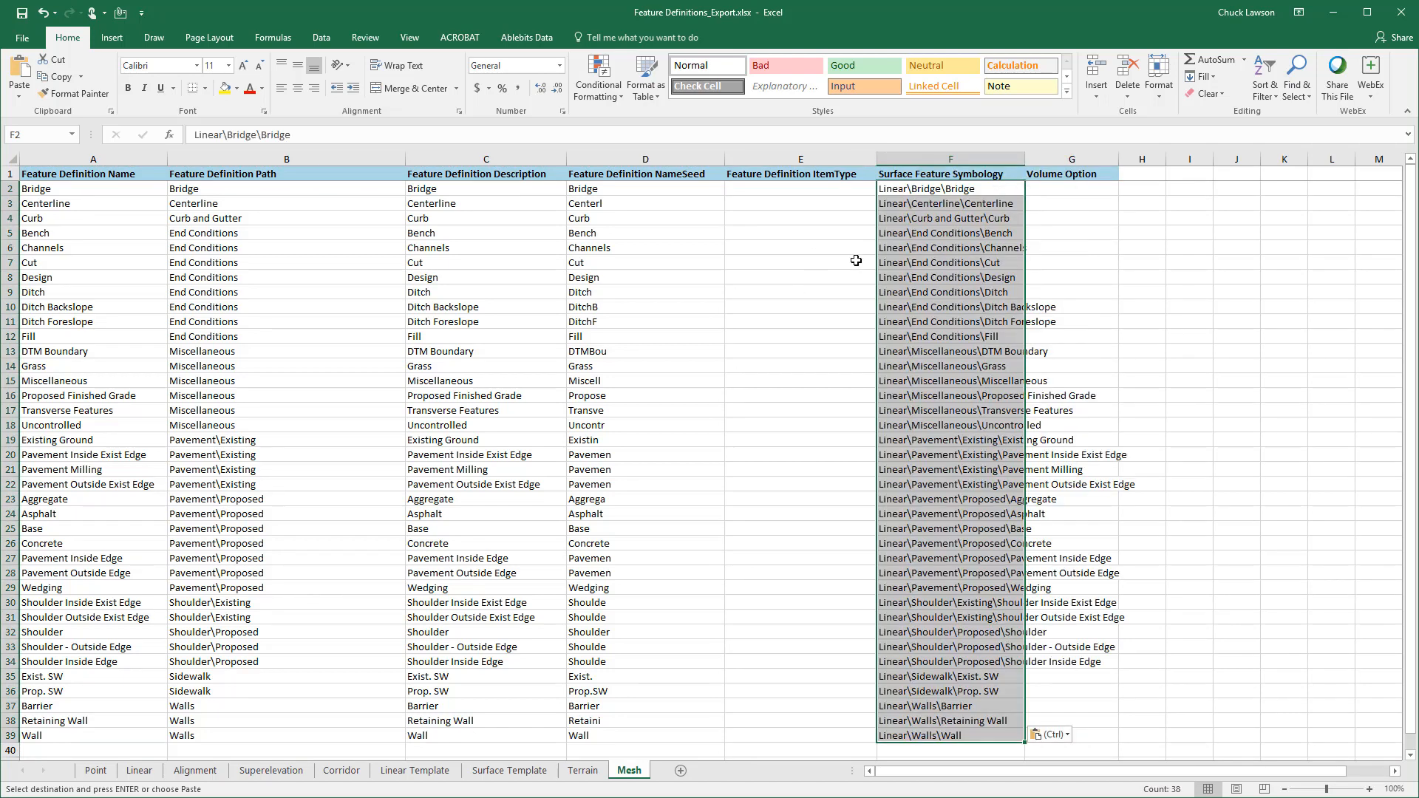
{"action": "left_click_drag", "start_coordinate": [1026, 159], "coordinate": [1026, 159]}
{"action": "double_click", "coordinate": [1026, 159]}
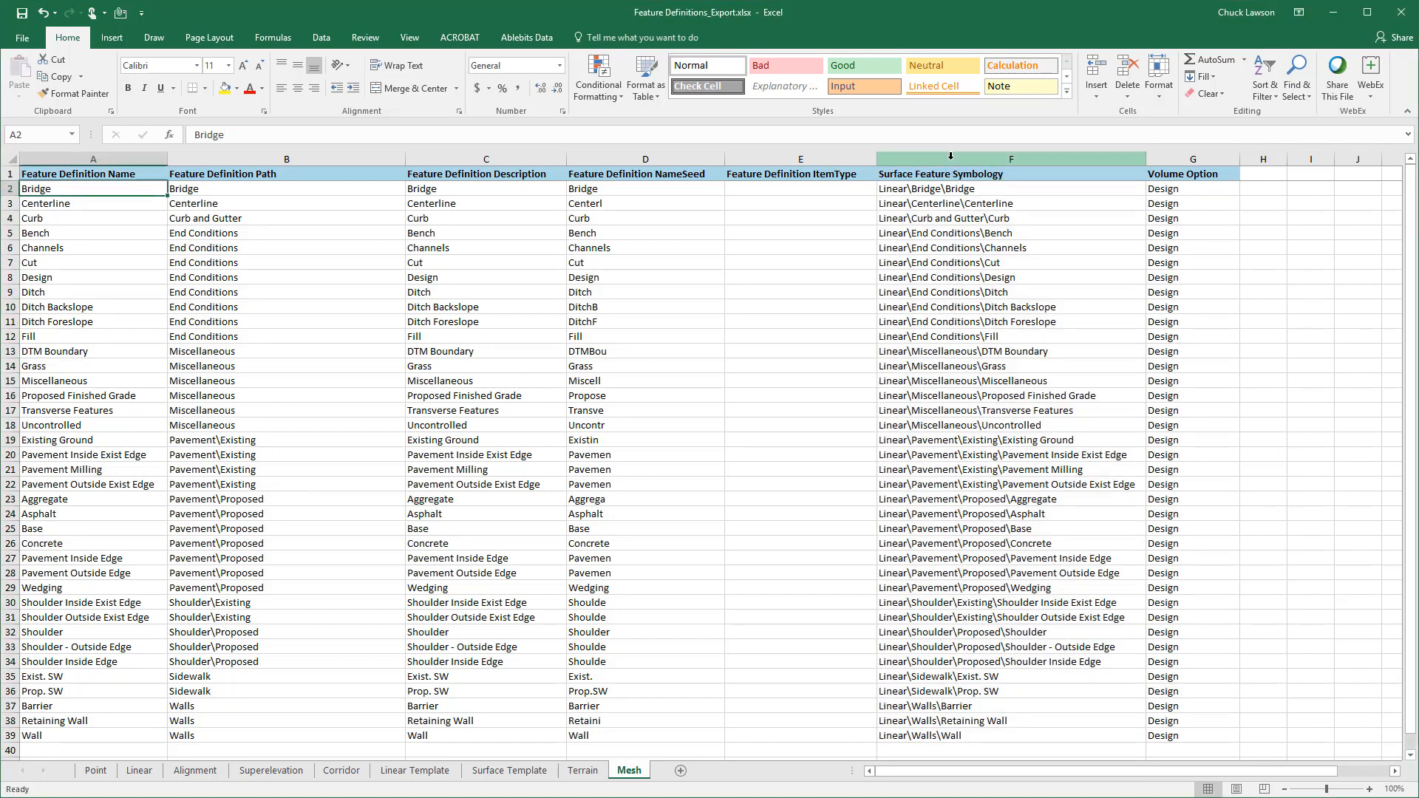
Replace all occurrences of "Linear\" with "Surface\" in the Mesh sheet's Surface Feature Symbology column
{"action": "left_click", "coordinate": [951, 160]}
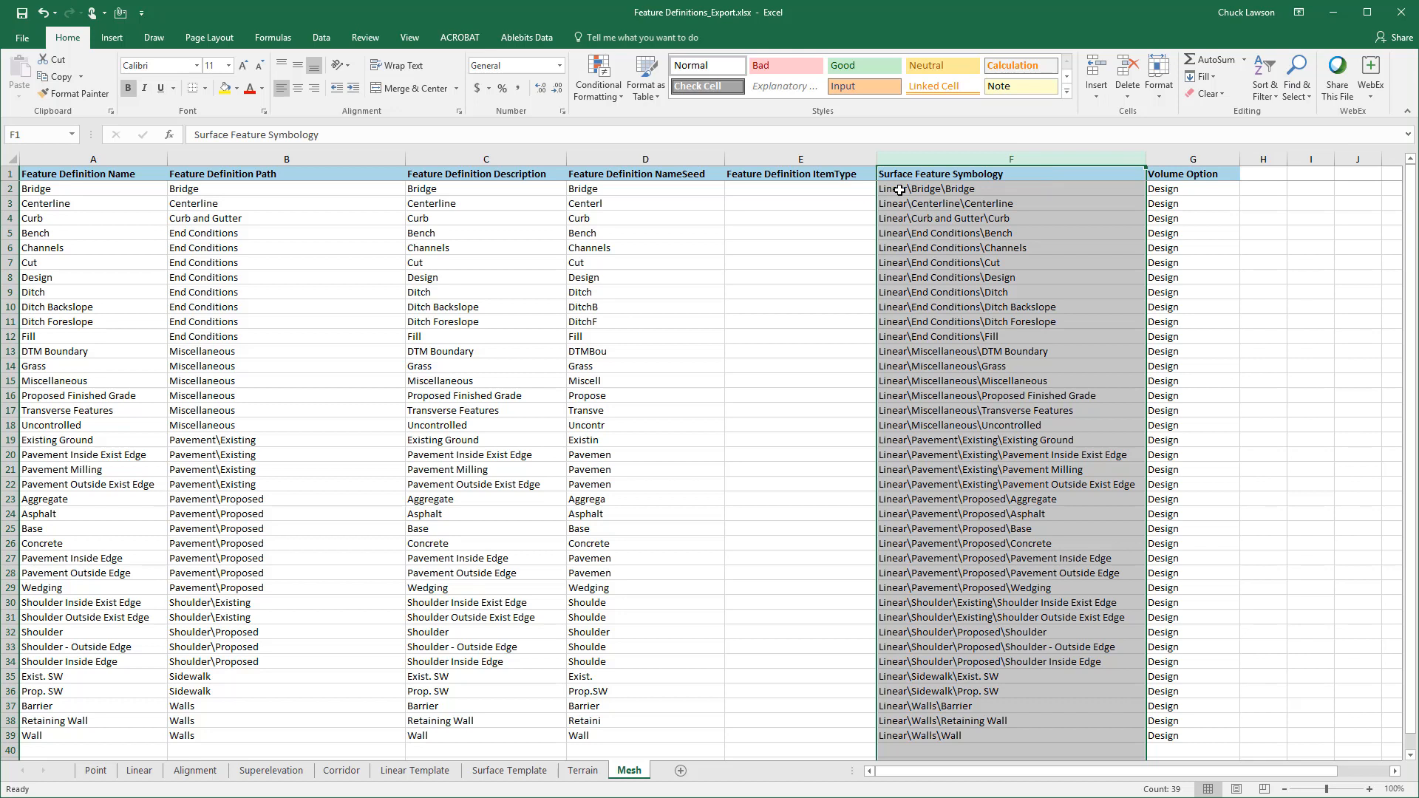
{"action": "left_click", "coordinate": [1277, 98]}
{"action": "left_click", "coordinate": [1295, 93]}
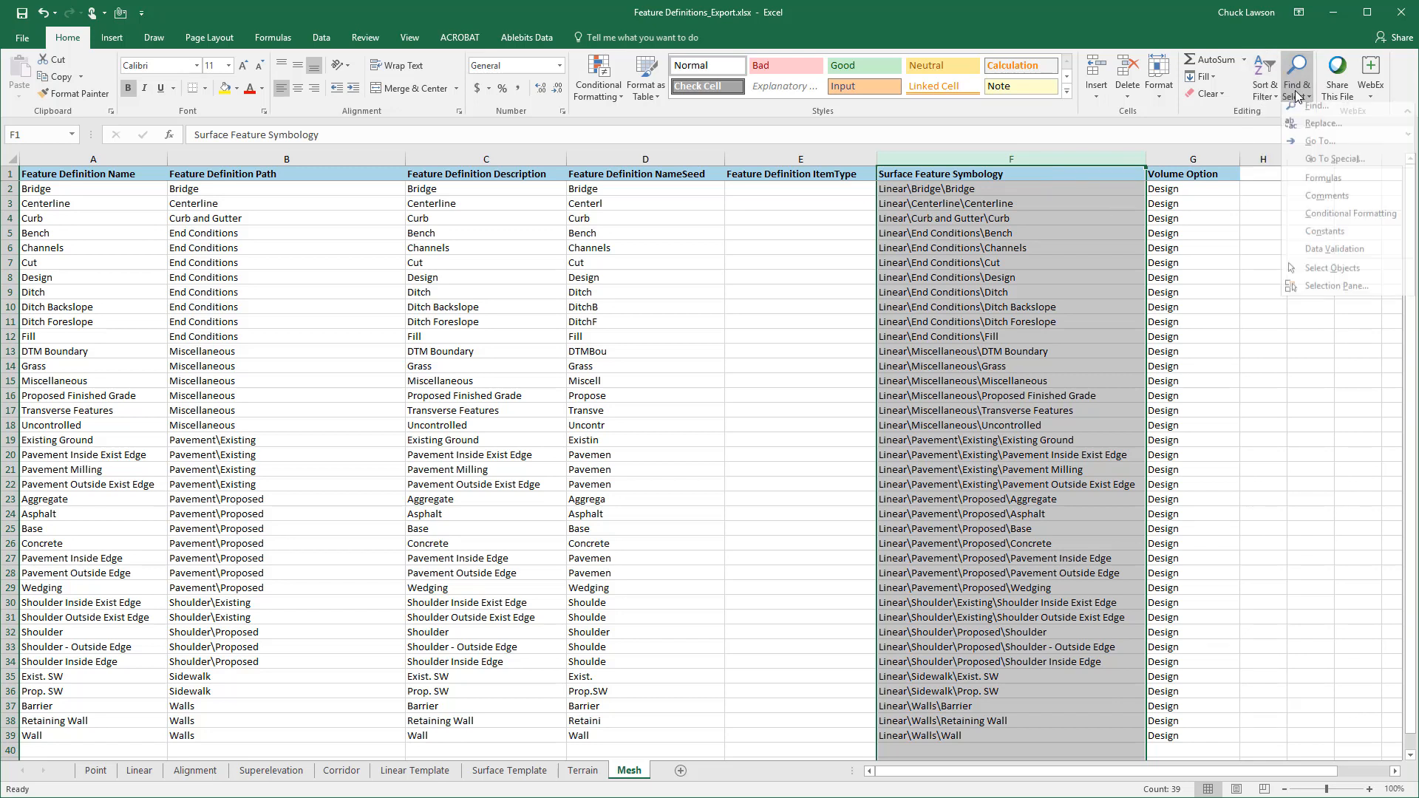
{"action": "left_click", "coordinate": [1312, 130]}
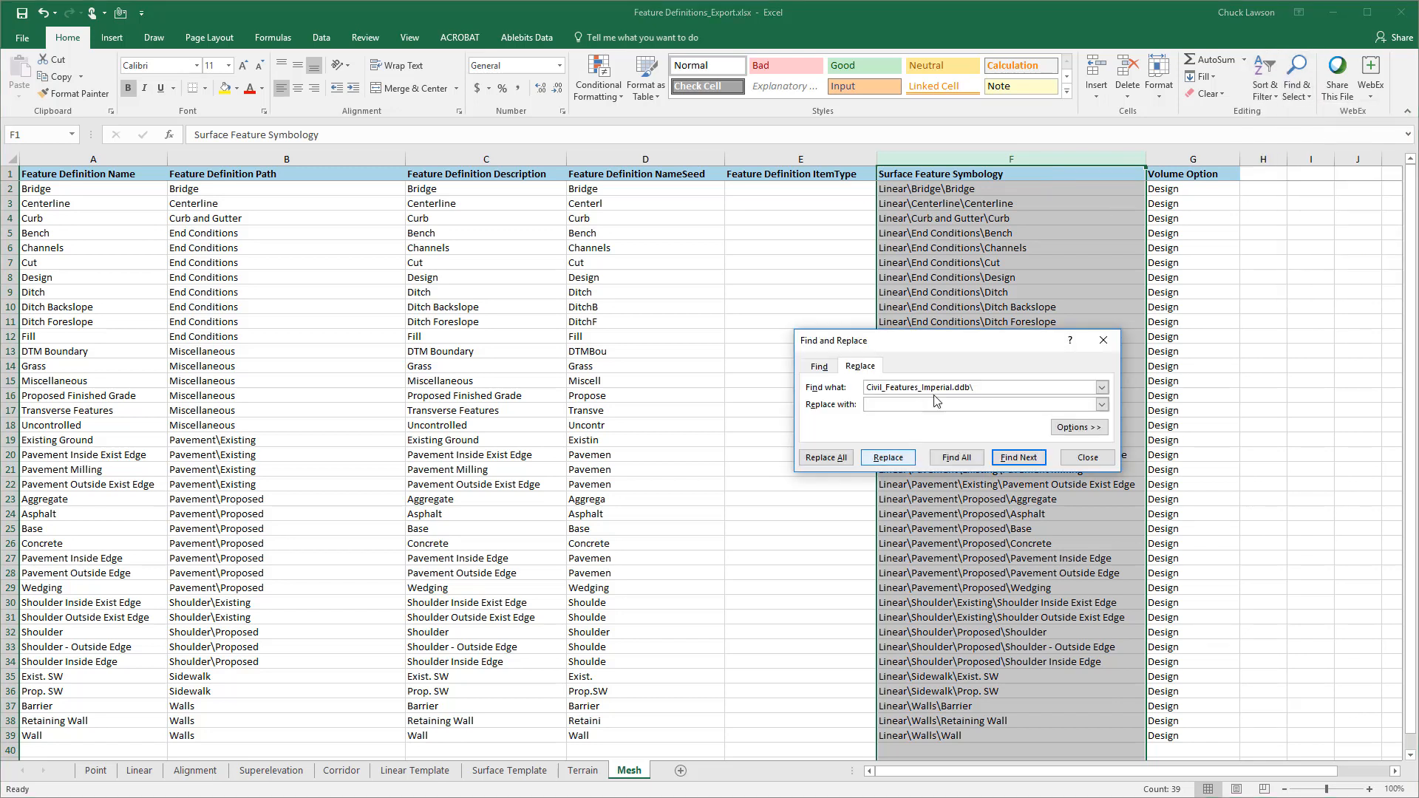
{"action": "left_click_drag", "start_coordinate": [991, 387], "coordinate": [833, 392]}
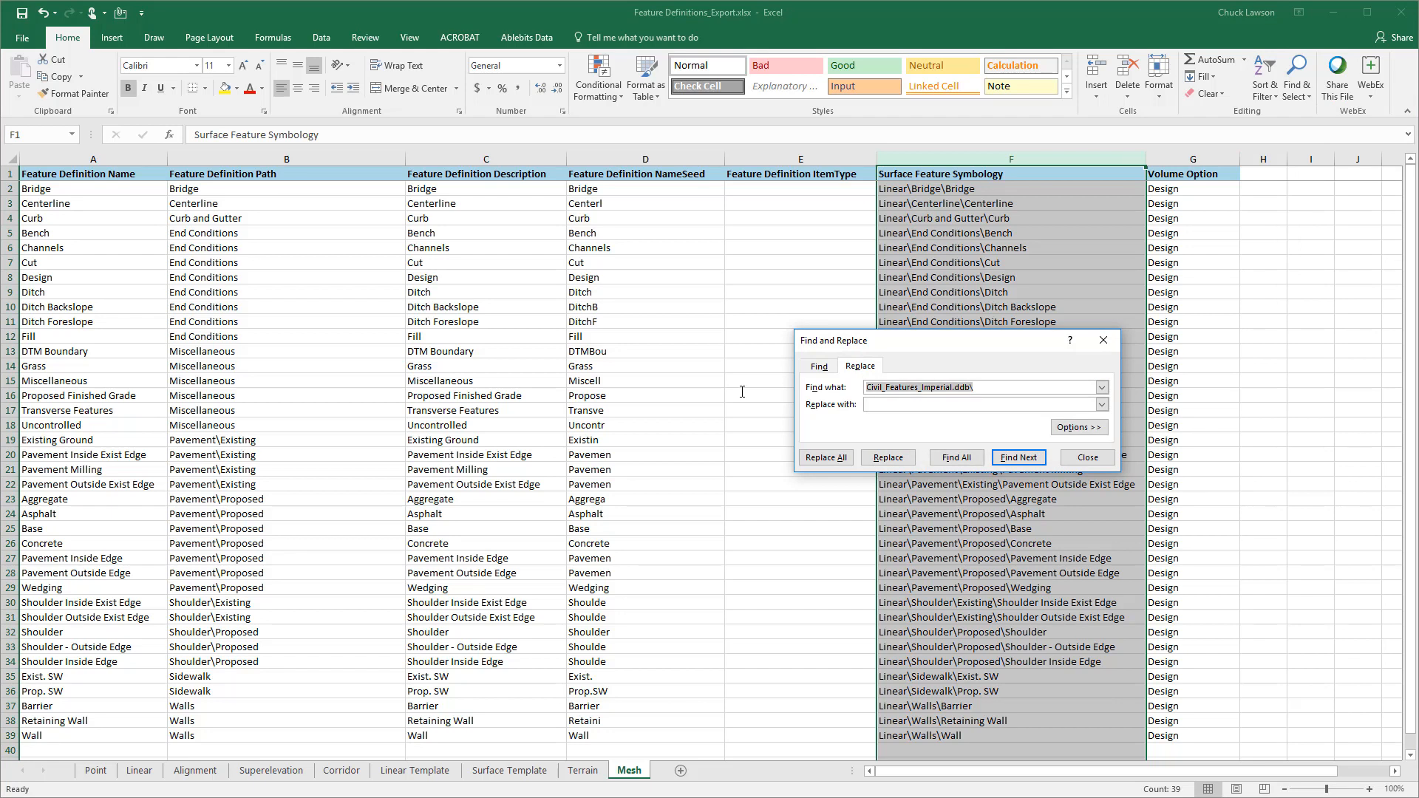
{"action": "type", "text": "Linear\\"}
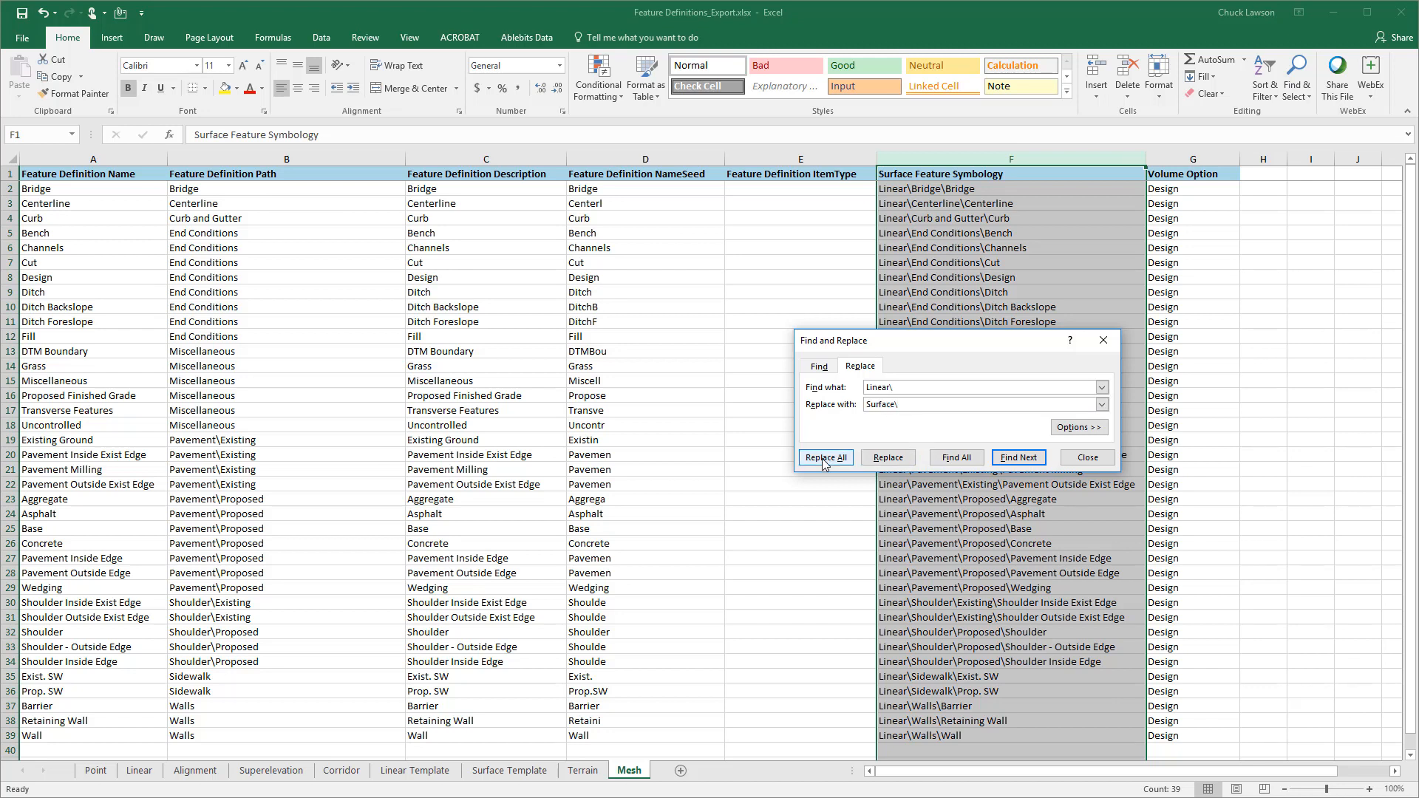
{"action": "left_click", "coordinate": [824, 459]}
{"action": "left_click", "coordinate": [716, 485]}
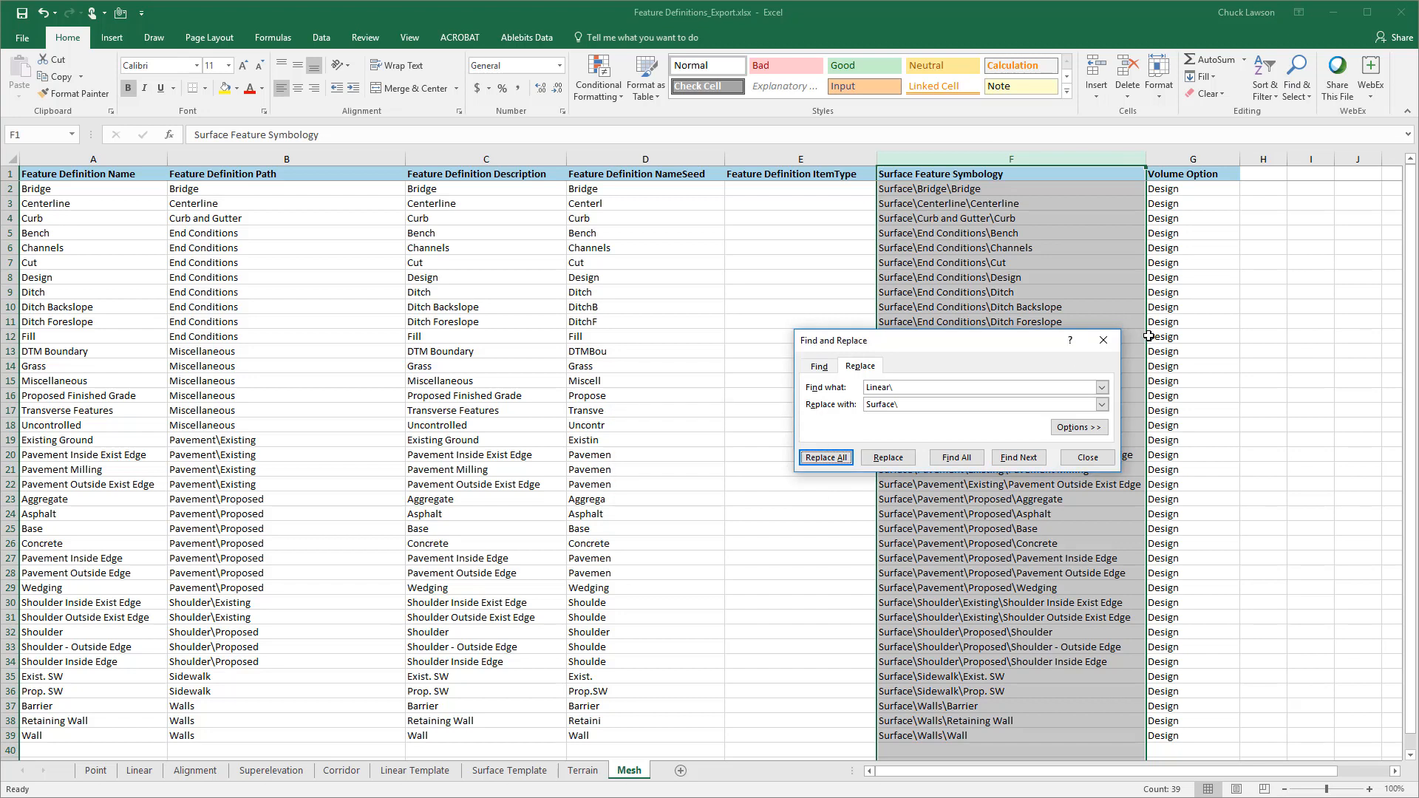
Save the Feature Definitions_Export workbook and close the Find and Replace dialog
{"action": "left_click", "coordinate": [22, 13]}
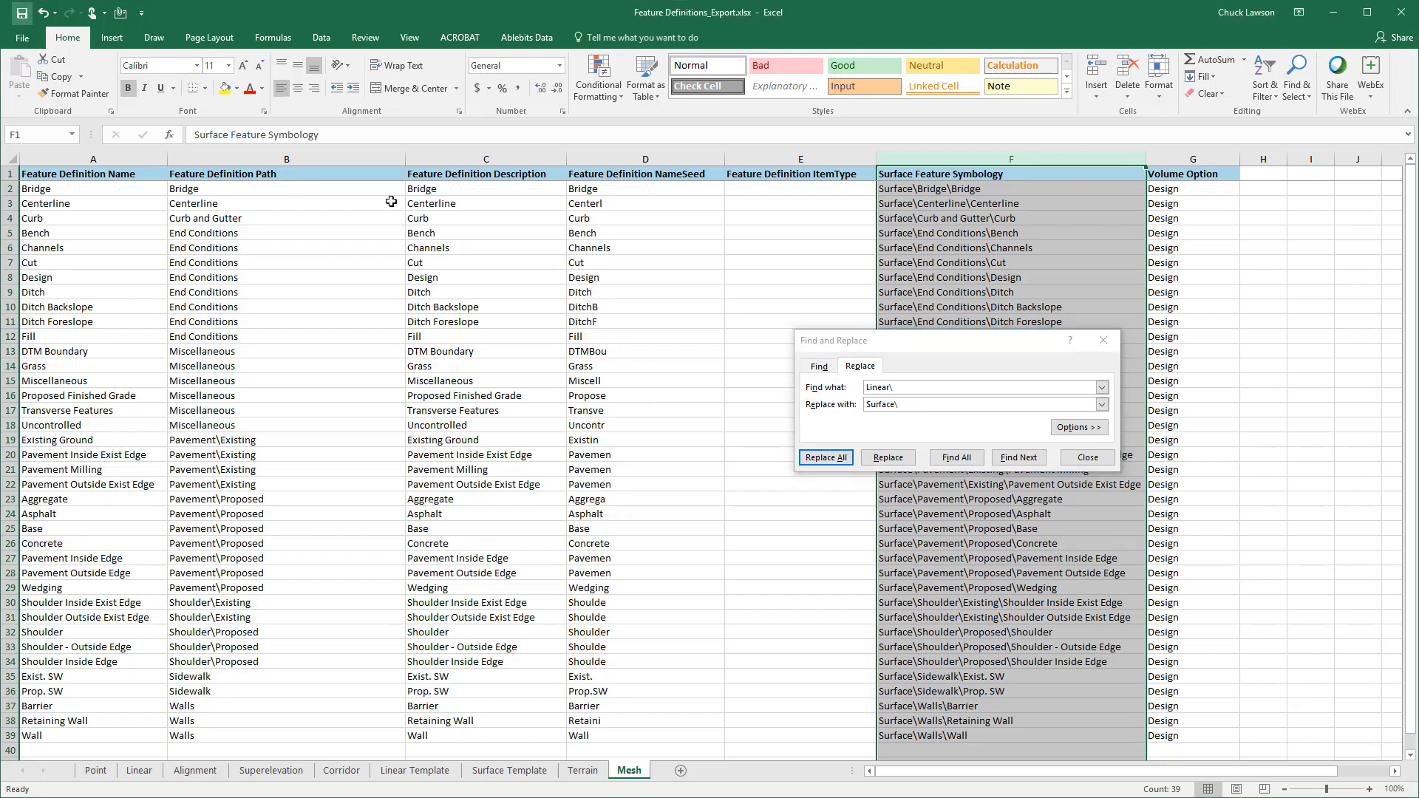
{"action": "left_click", "coordinate": [1087, 457]}
{"action": "left_click", "coordinate": [989, 316]}
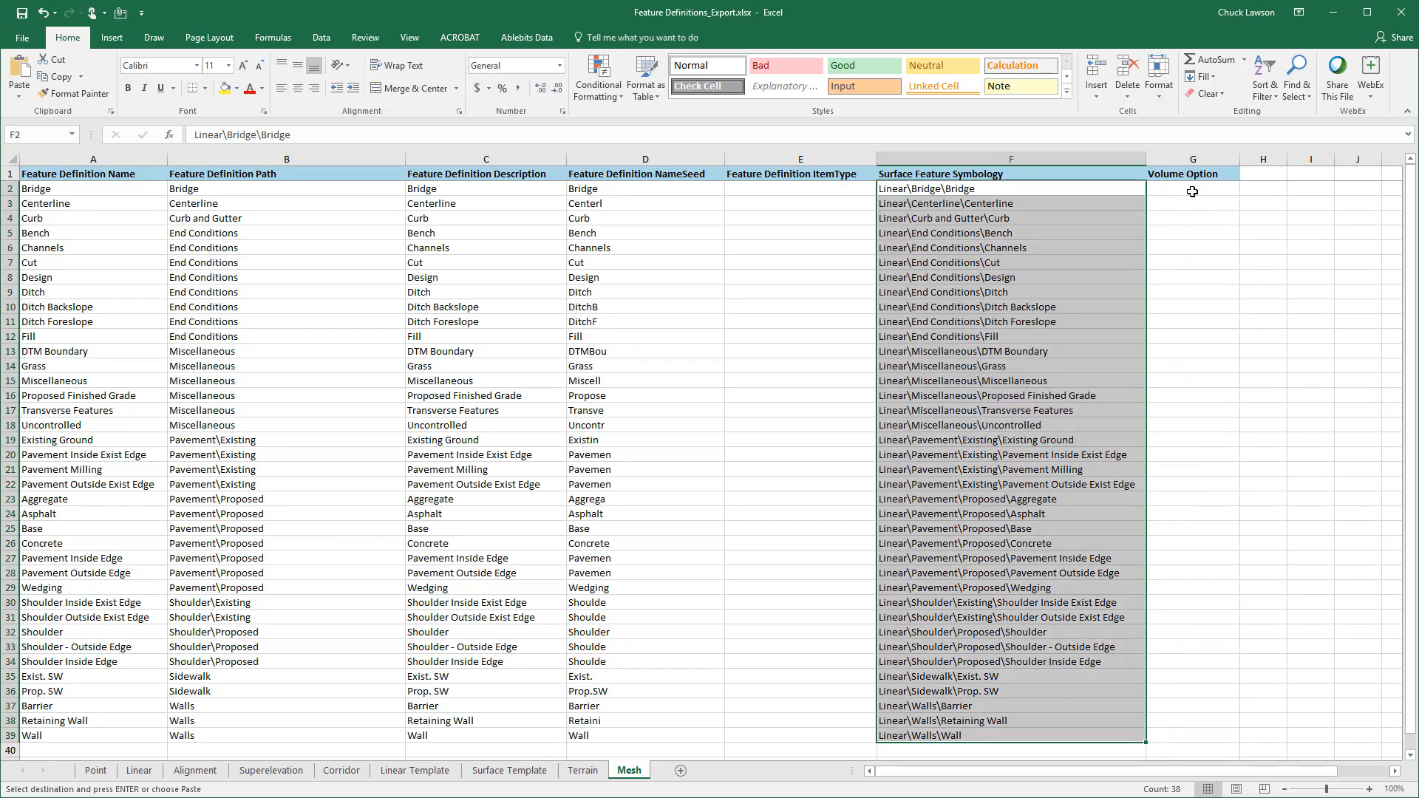
Enter Design as the Volume Option for Bridge in G2 of the Mesh sheet
{"action": "left_click", "coordinate": [1201, 192]}
{"action": "key", "text": "Escape"}
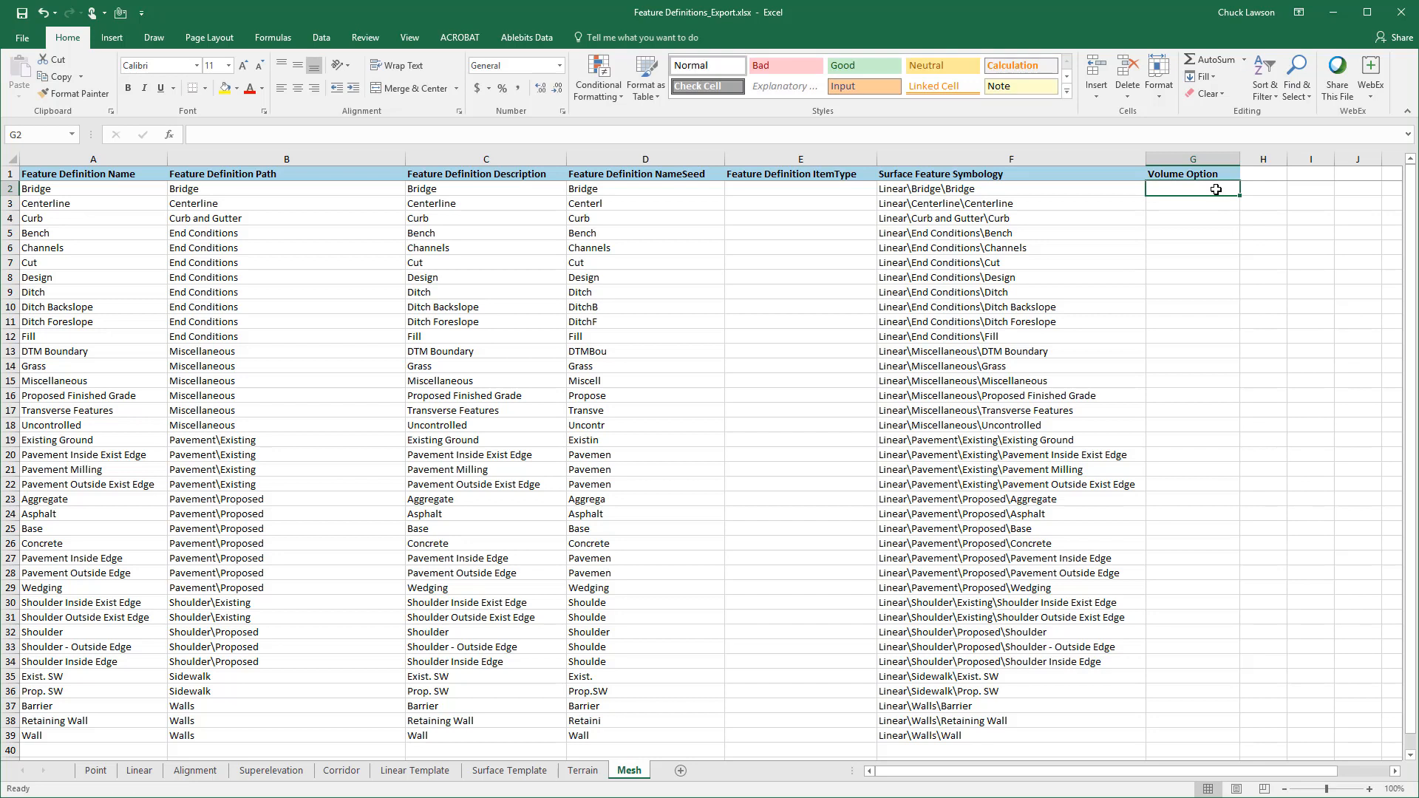
{"action": "type", "text": "Des"}
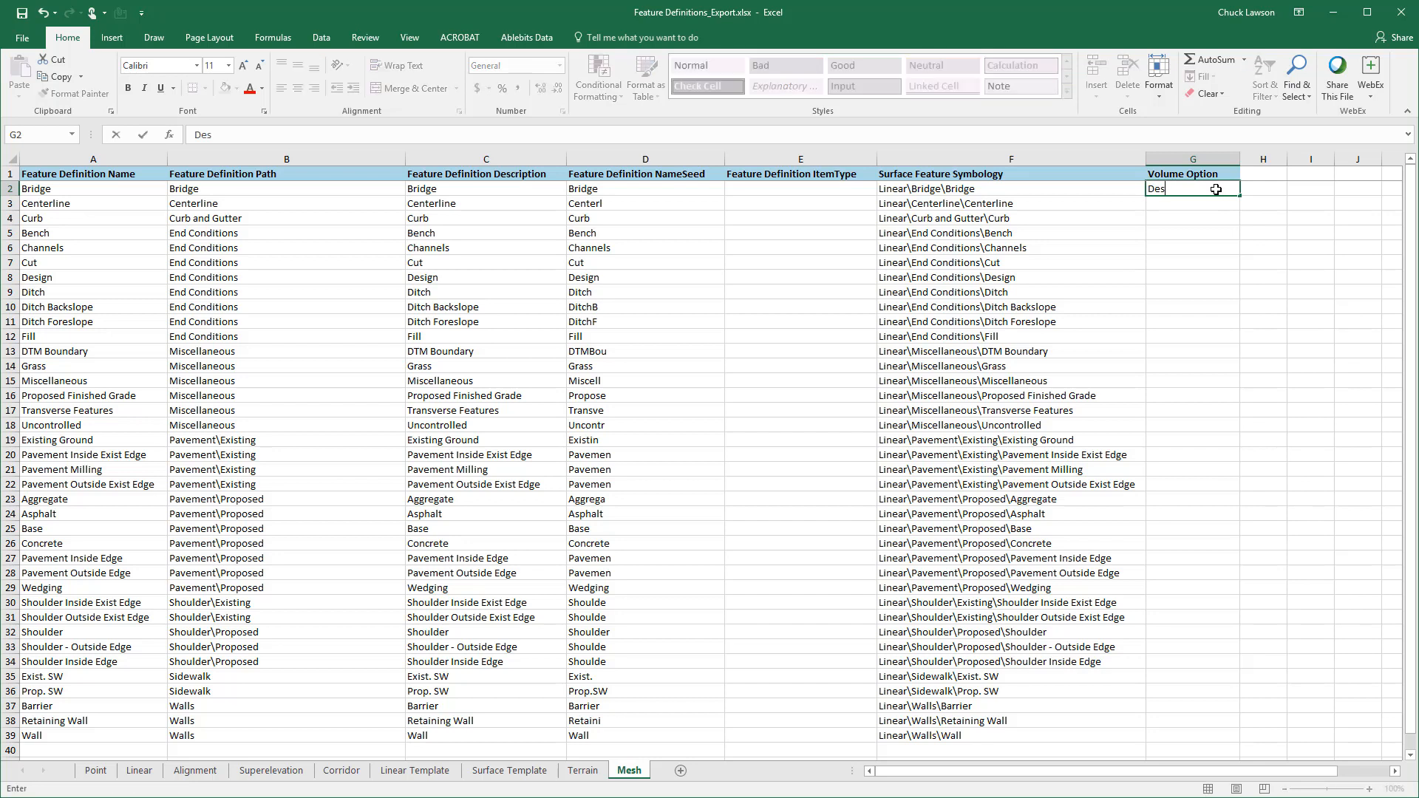
{"action": "type", "text": "ign"}
Copy the Design volume option from G2 down through G39 on the Mesh sheet
{"action": "left_click", "coordinate": [1216, 189]}
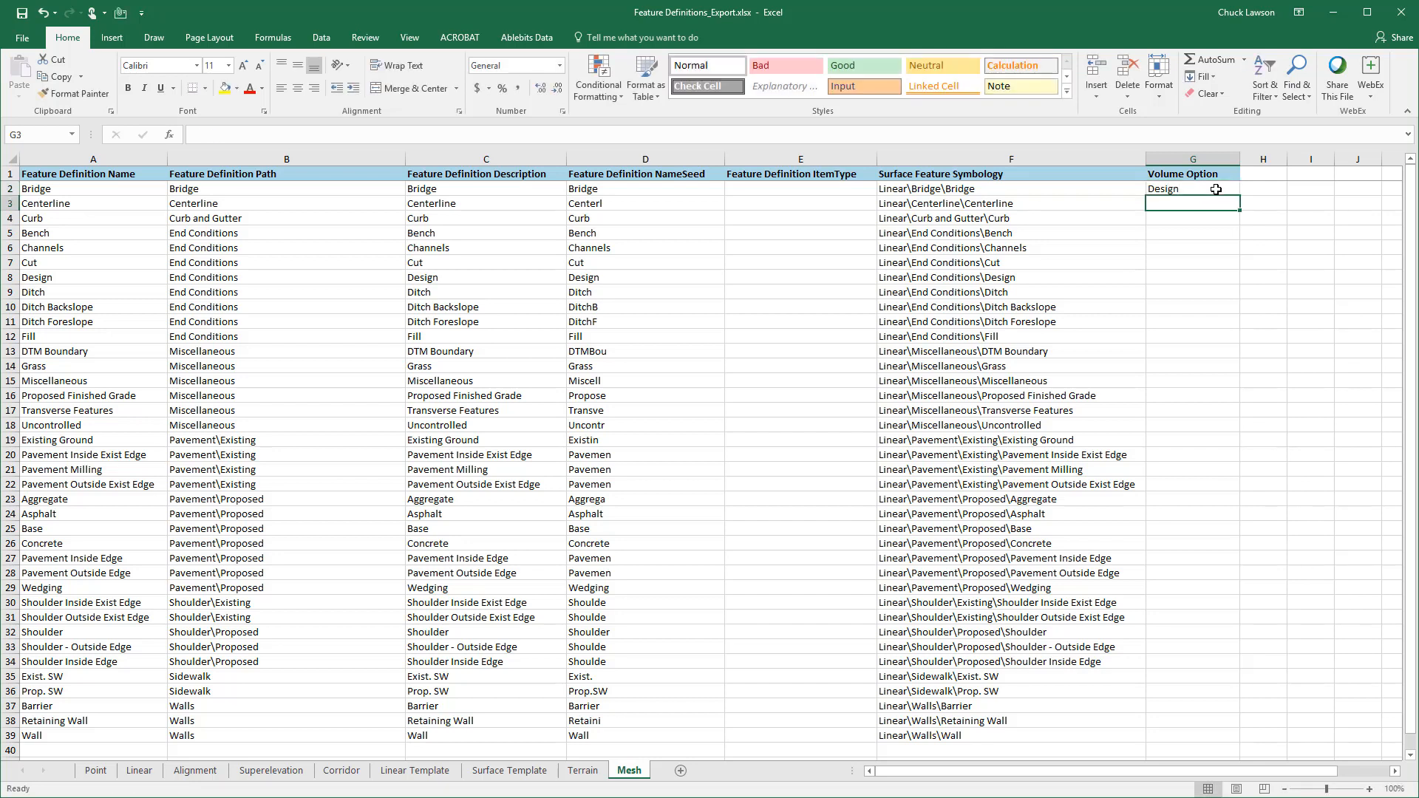
{"action": "right_click", "coordinate": [1217, 190]}
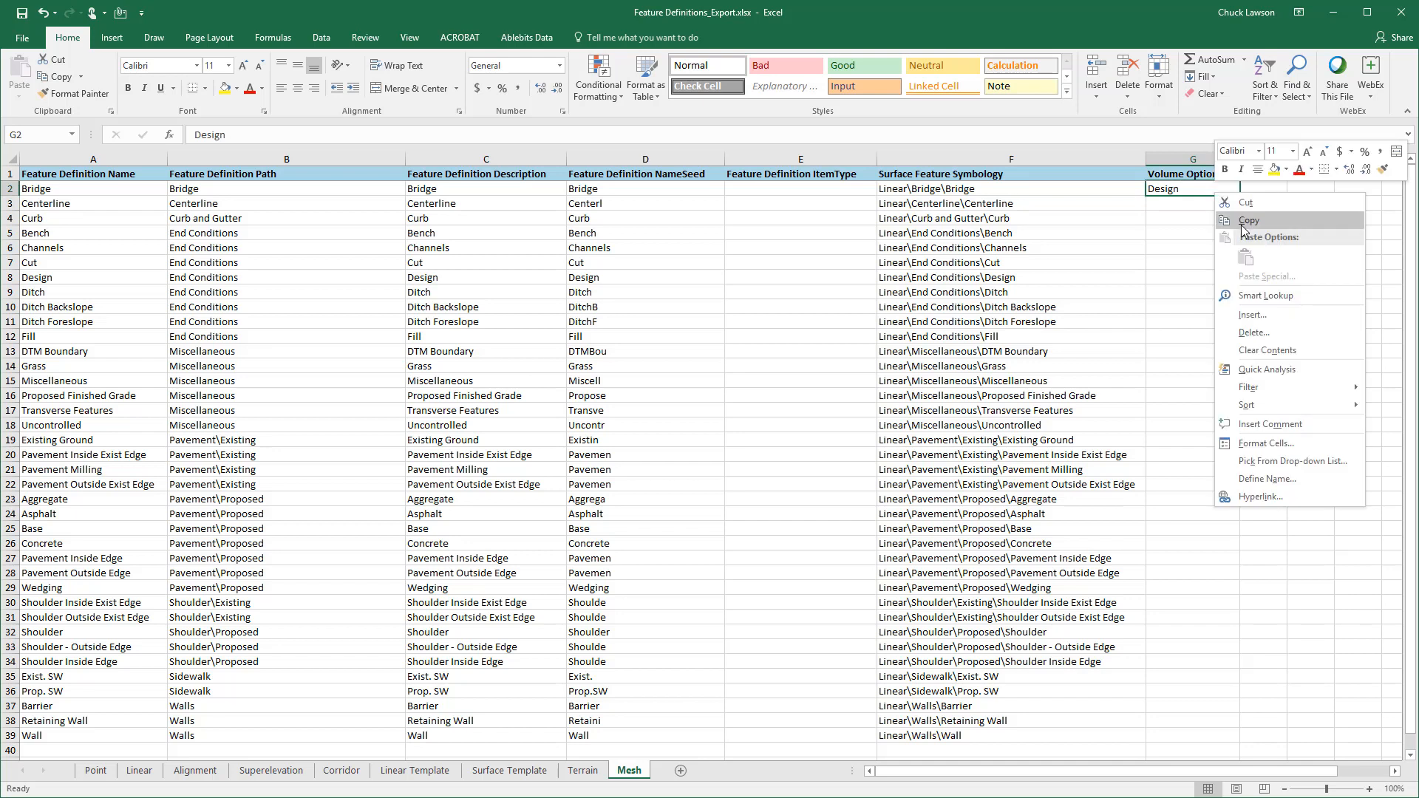
{"action": "left_click", "coordinate": [1248, 220]}
{"action": "left_click", "coordinate": [1189, 731], "text": "shift"}
{"action": "right_click", "coordinate": [1189, 731]}
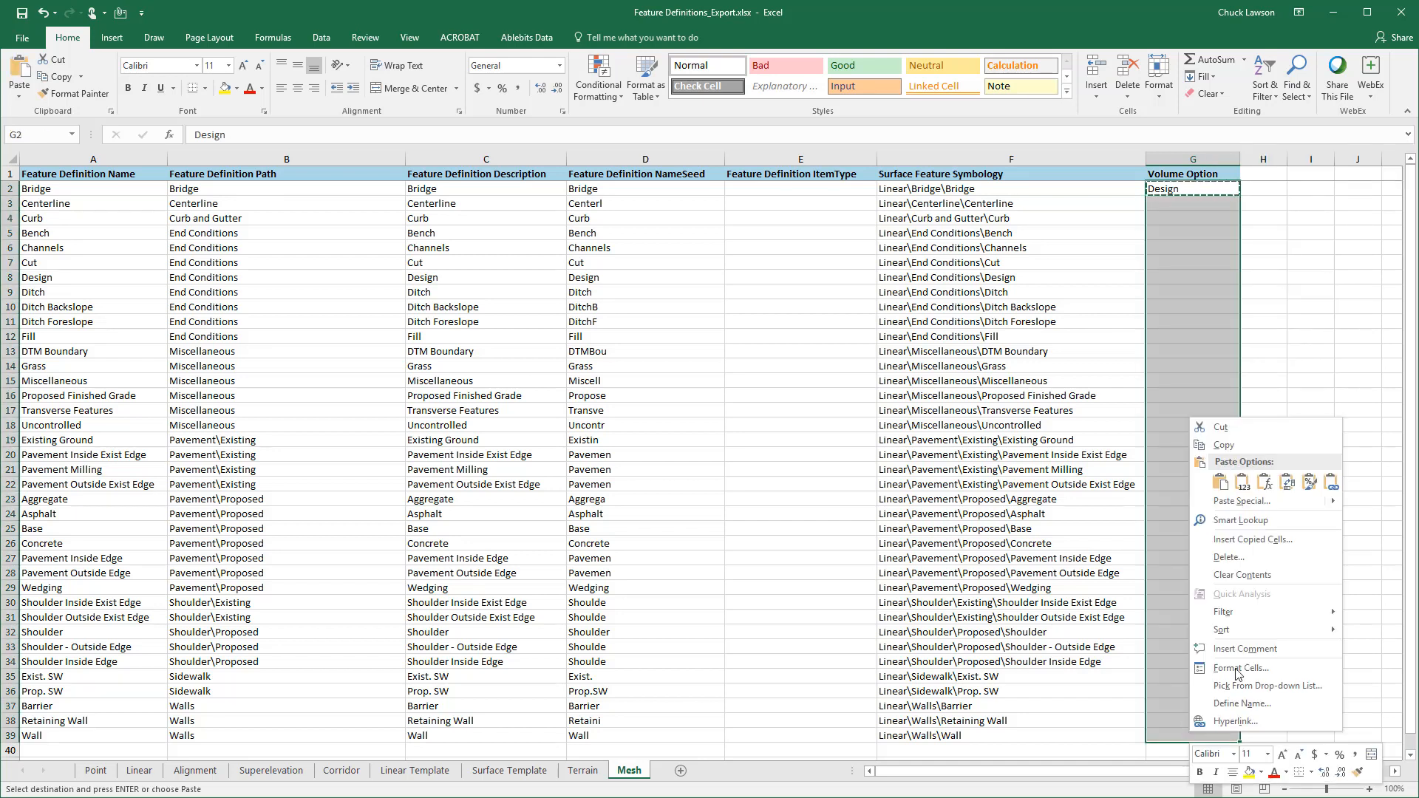
{"action": "left_click", "coordinate": [1226, 483]}
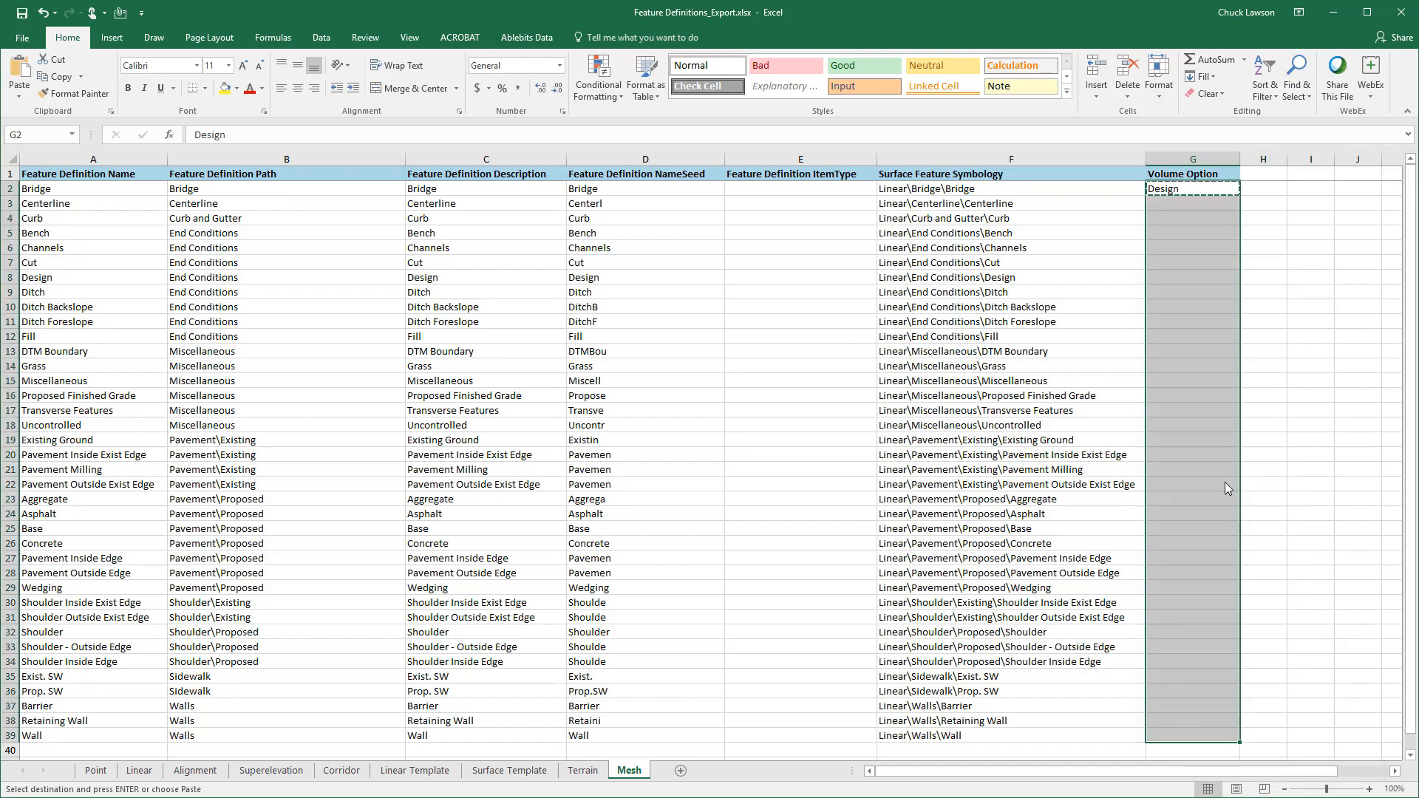
{"action": "left_click", "coordinate": [1264, 454]}
Switch to the Feature Symbologies_Export workbook and examine the element template columns on its Linear sheet
{"action": "left_click", "coordinate": [139, 771]}
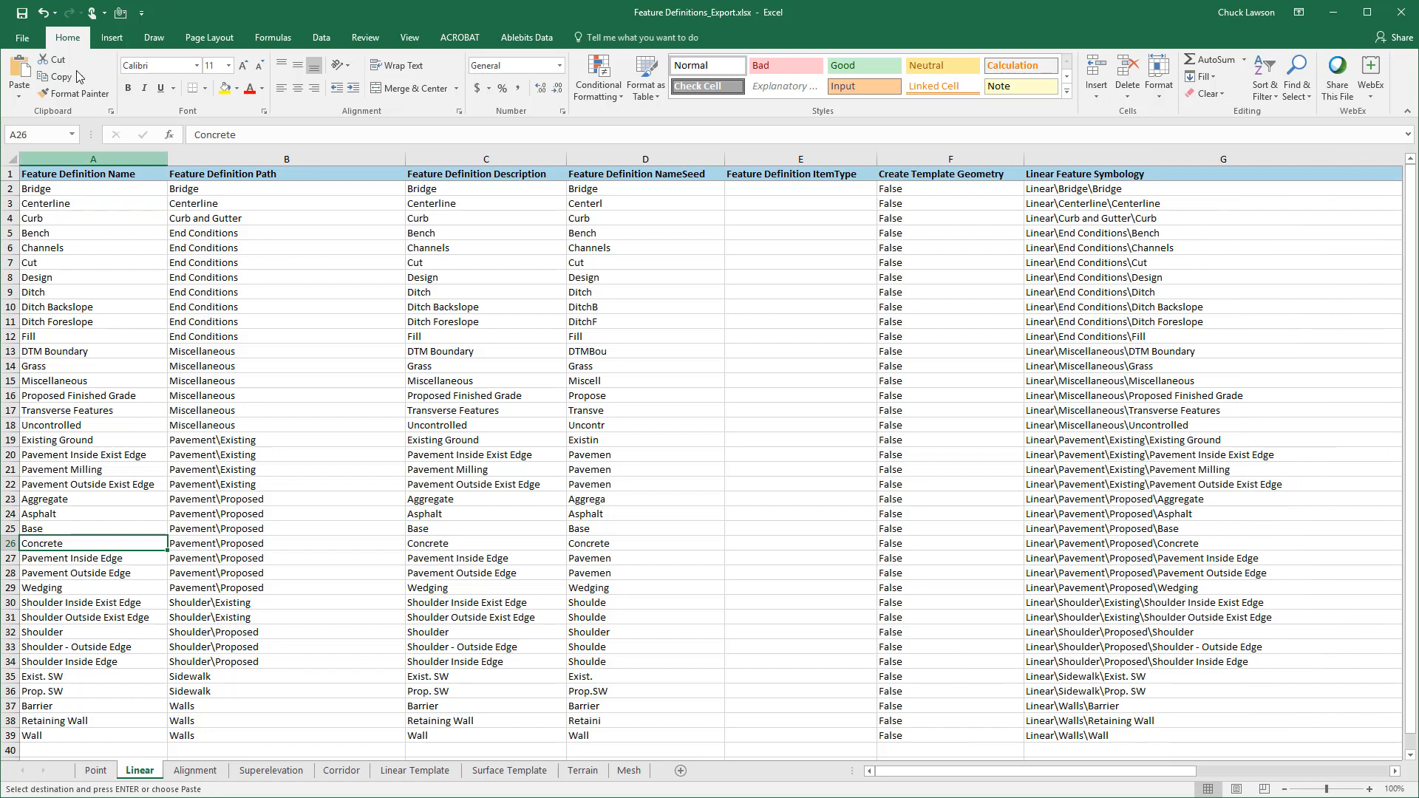
{"action": "left_click", "coordinate": [38, 13]}
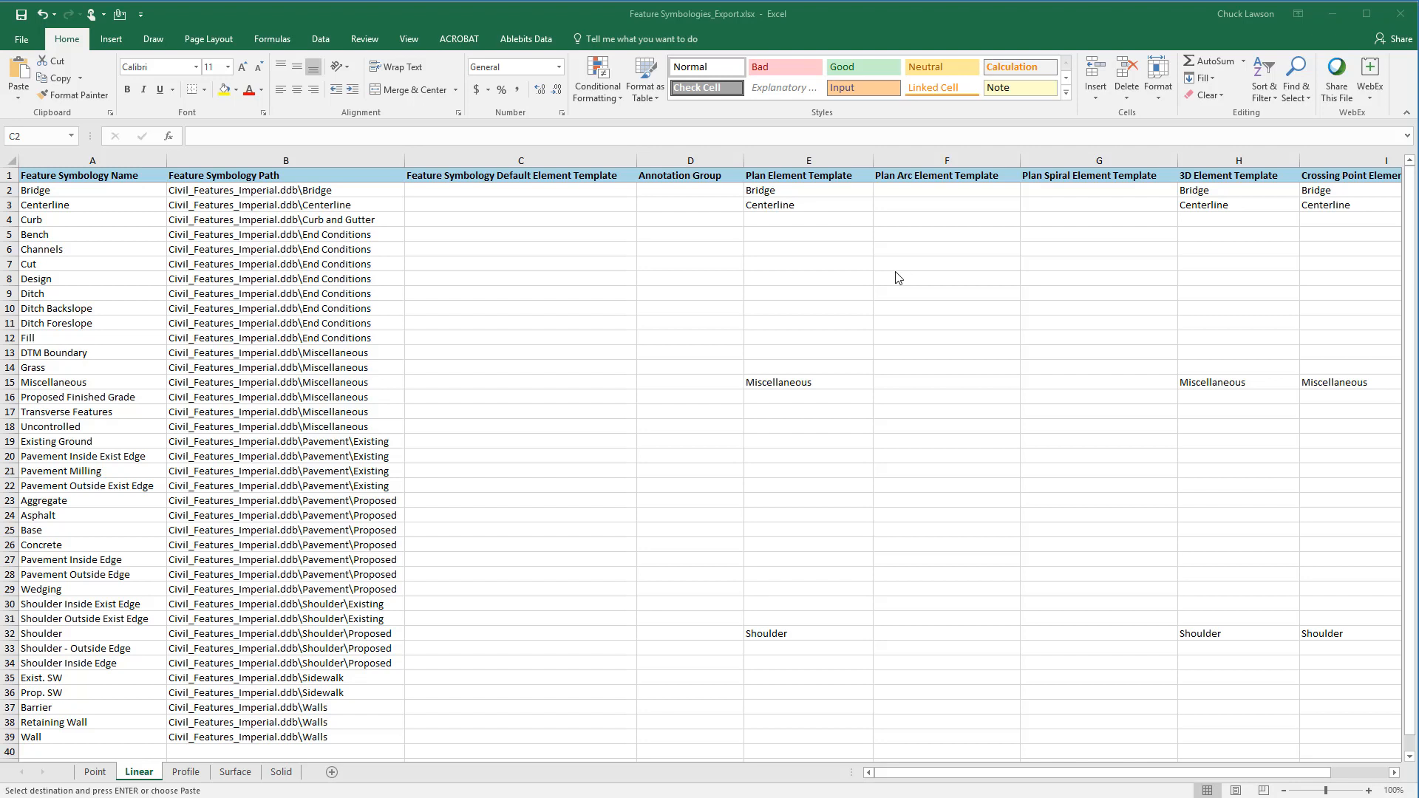
{"action": "left_click", "coordinate": [810, 190]}
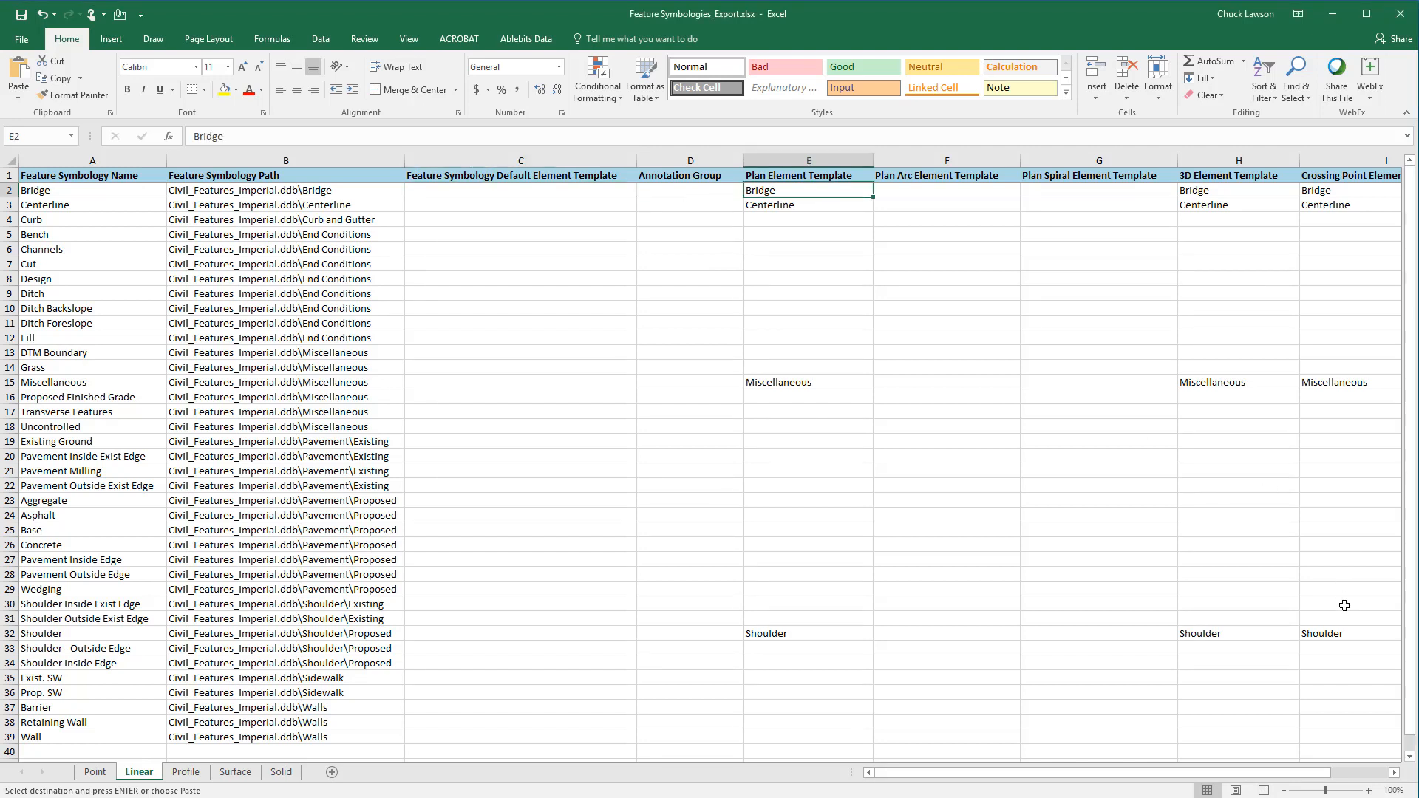
{"action": "left_click", "coordinate": [836, 161]}
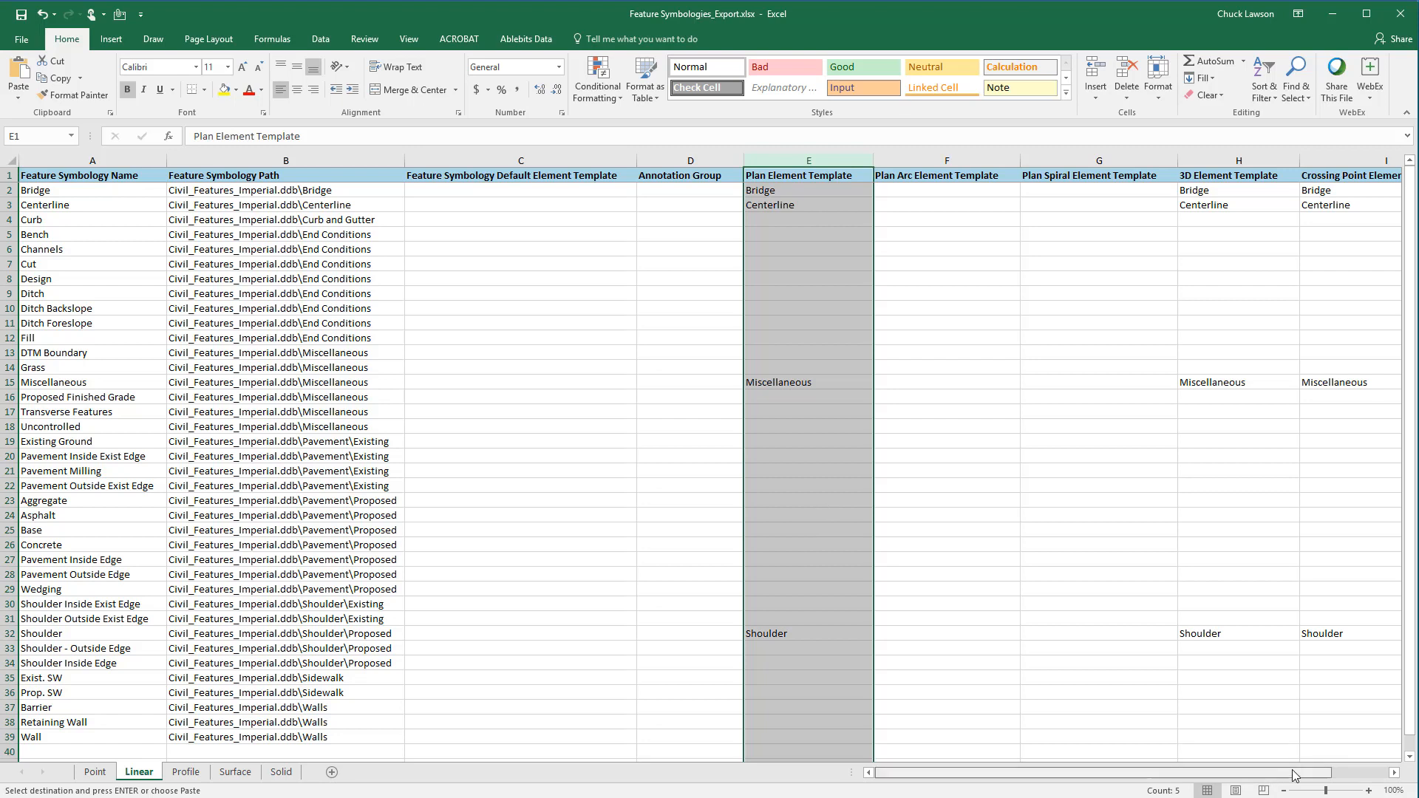
{"action": "left_click_drag", "start_coordinate": [1291, 774], "coordinate": [1350, 774]}
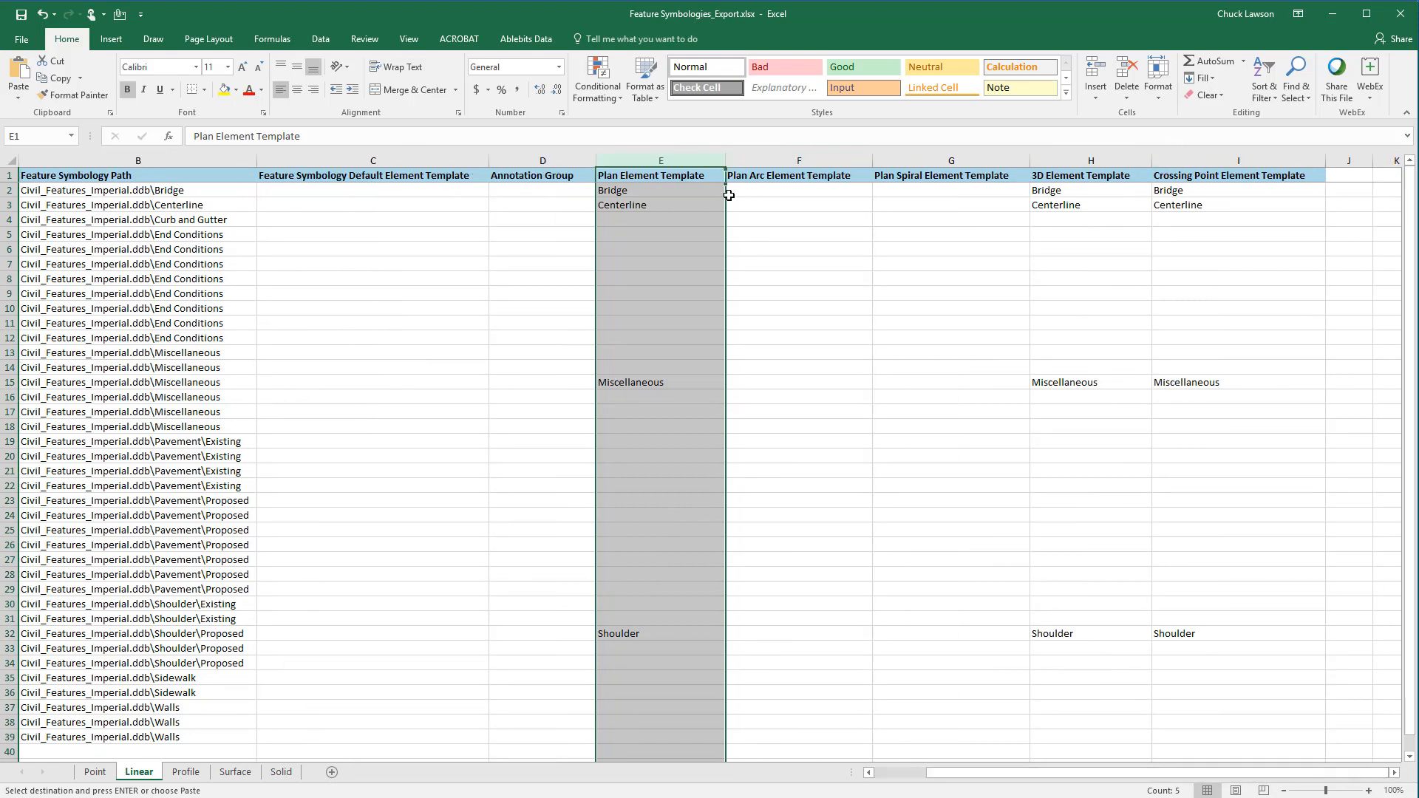
Clear the element template entries in E2 through I38 and select Bridge's default element template cell, C2
{"action": "left_click", "coordinate": [695, 190]}
{"action": "left_click", "coordinate": [1207, 719], "text": "shift"}
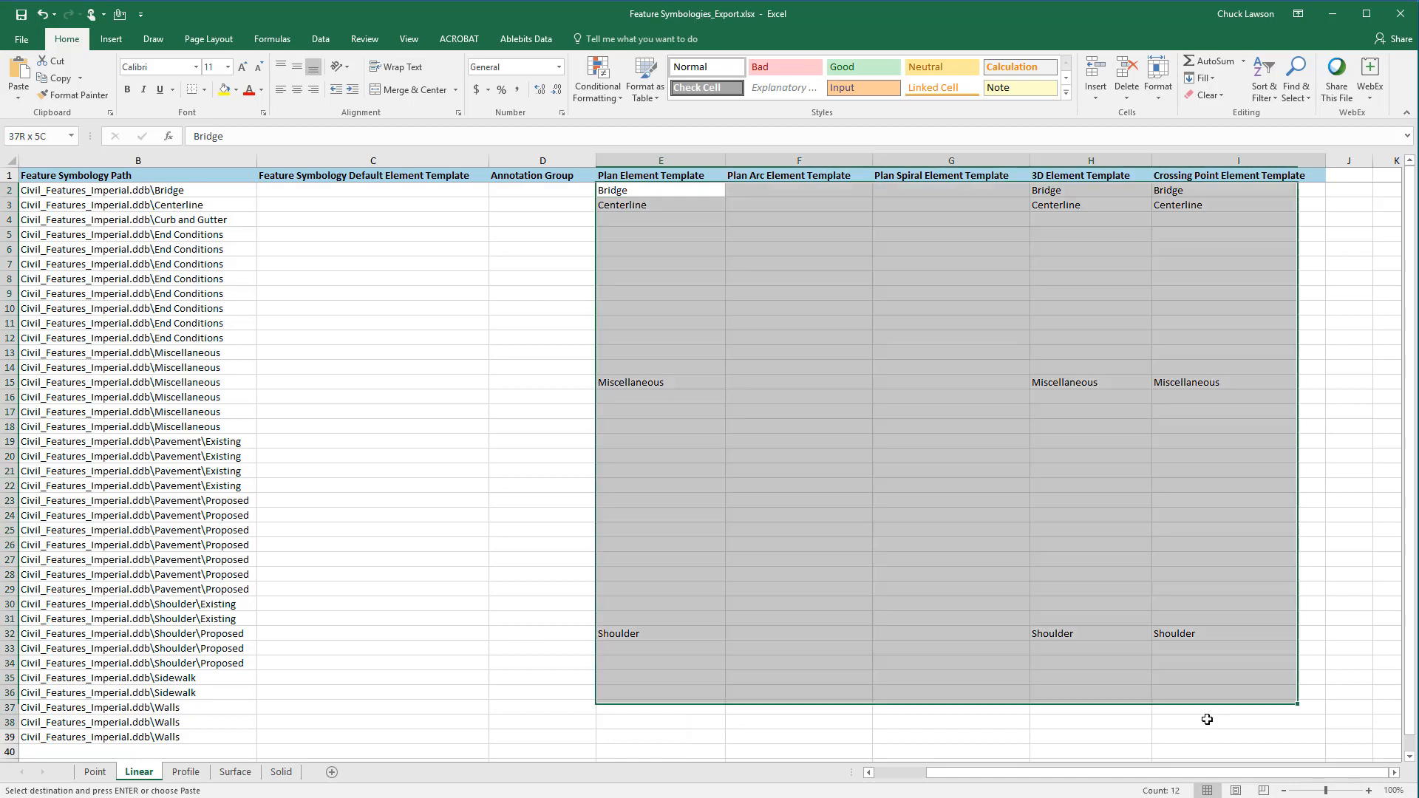
{"action": "key", "text": "Delete"}
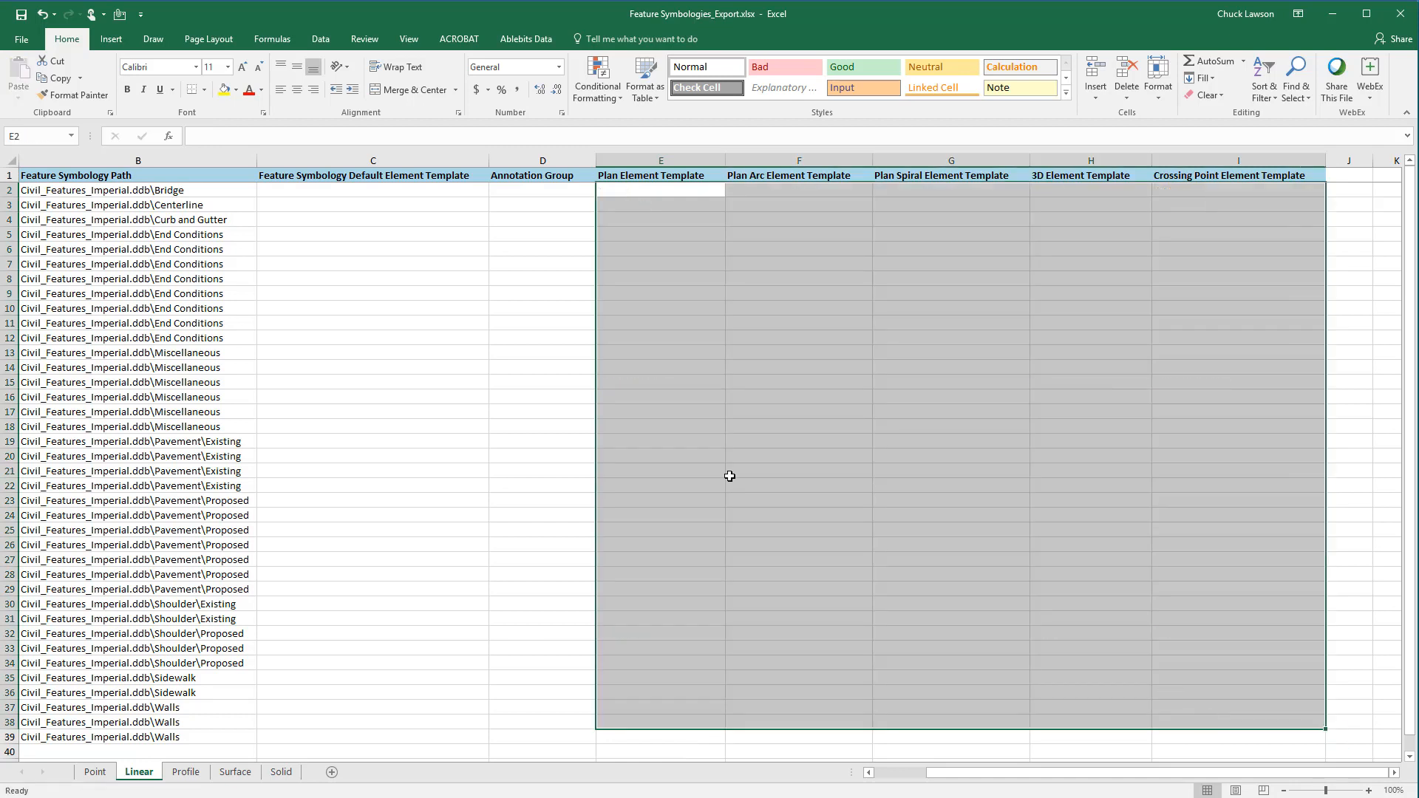
{"action": "left_click_drag", "start_coordinate": [736, 486], "coordinate": [732, 474]}
{"action": "left_click_drag", "start_coordinate": [1163, 793], "coordinate": [1113, 793]}
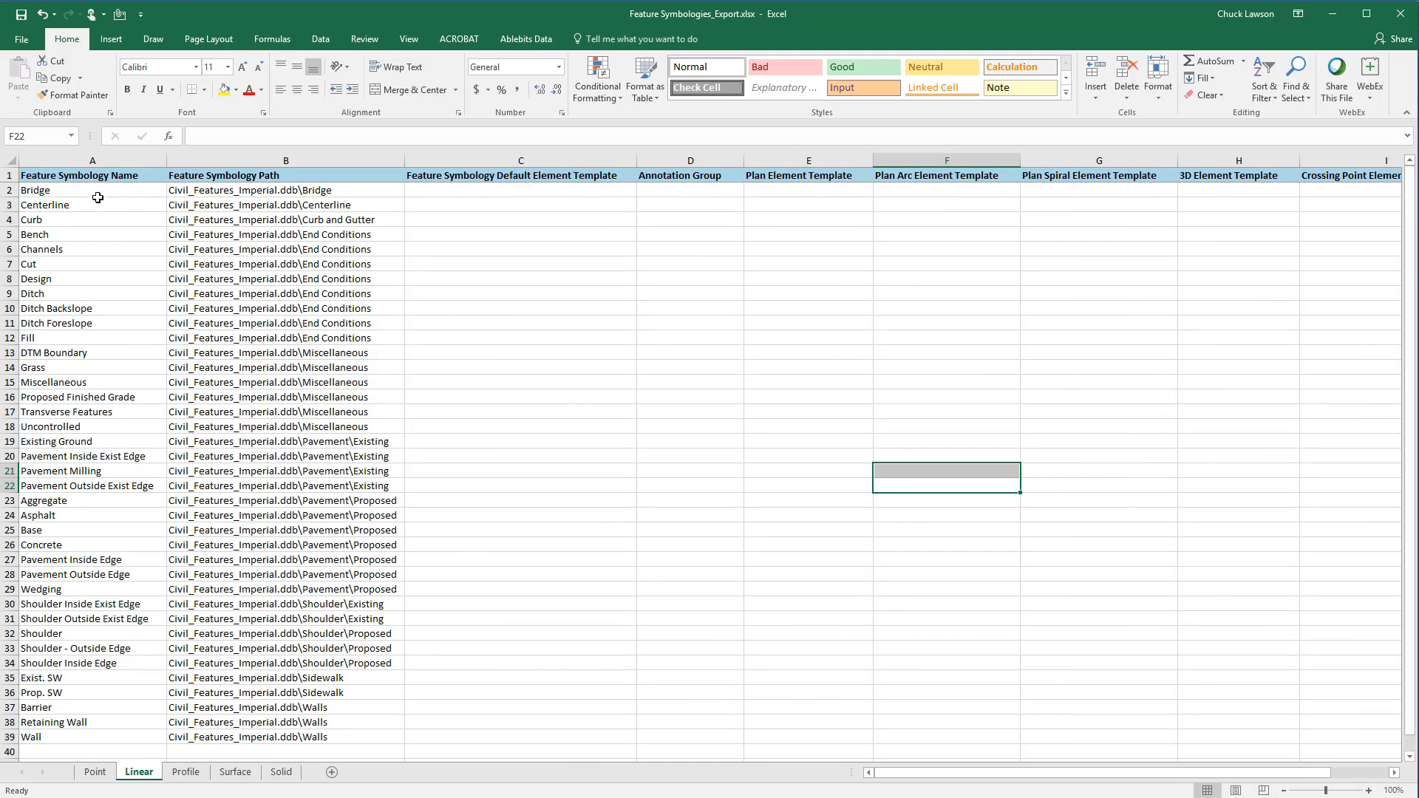
{"action": "left_click", "coordinate": [525, 214]}
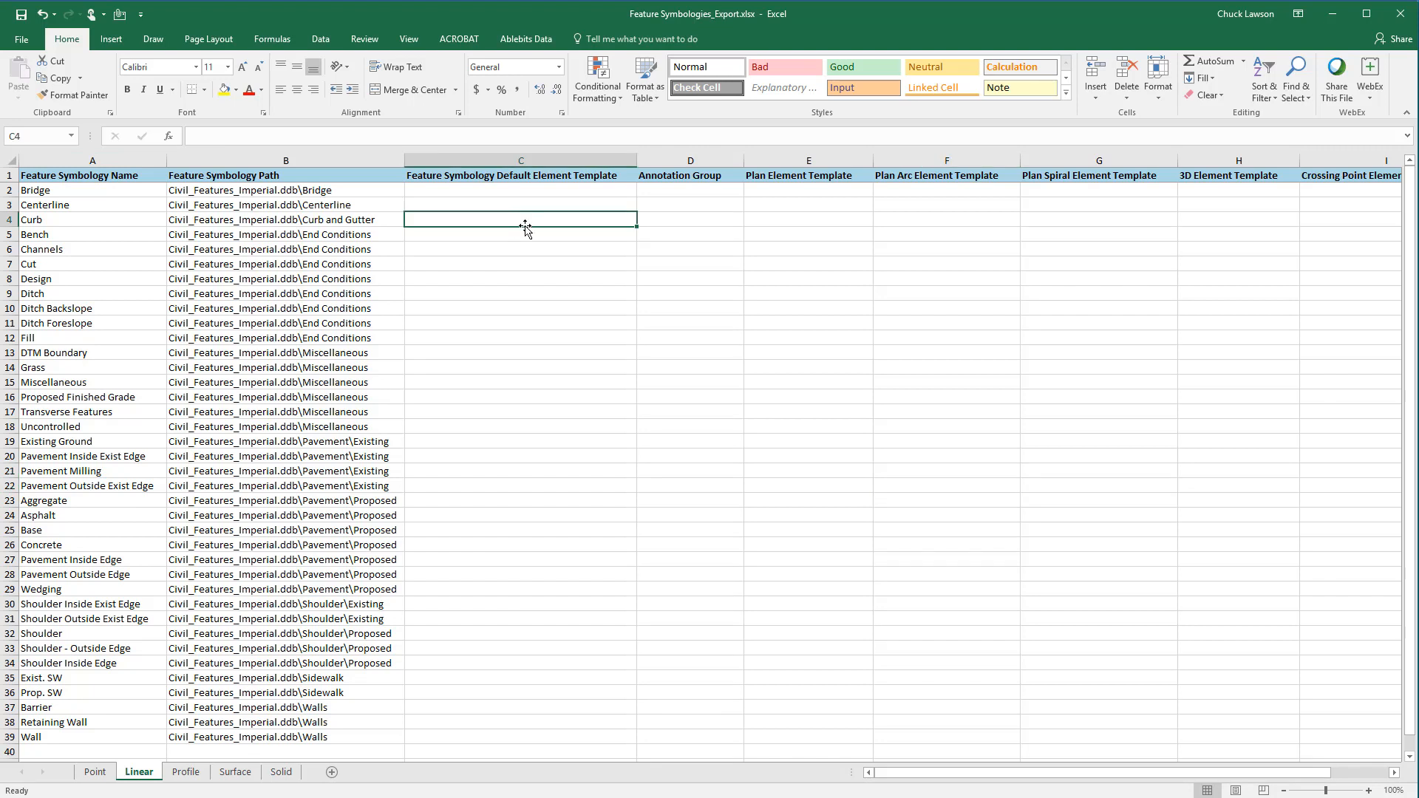
{"action": "left_click", "coordinate": [518, 191]}
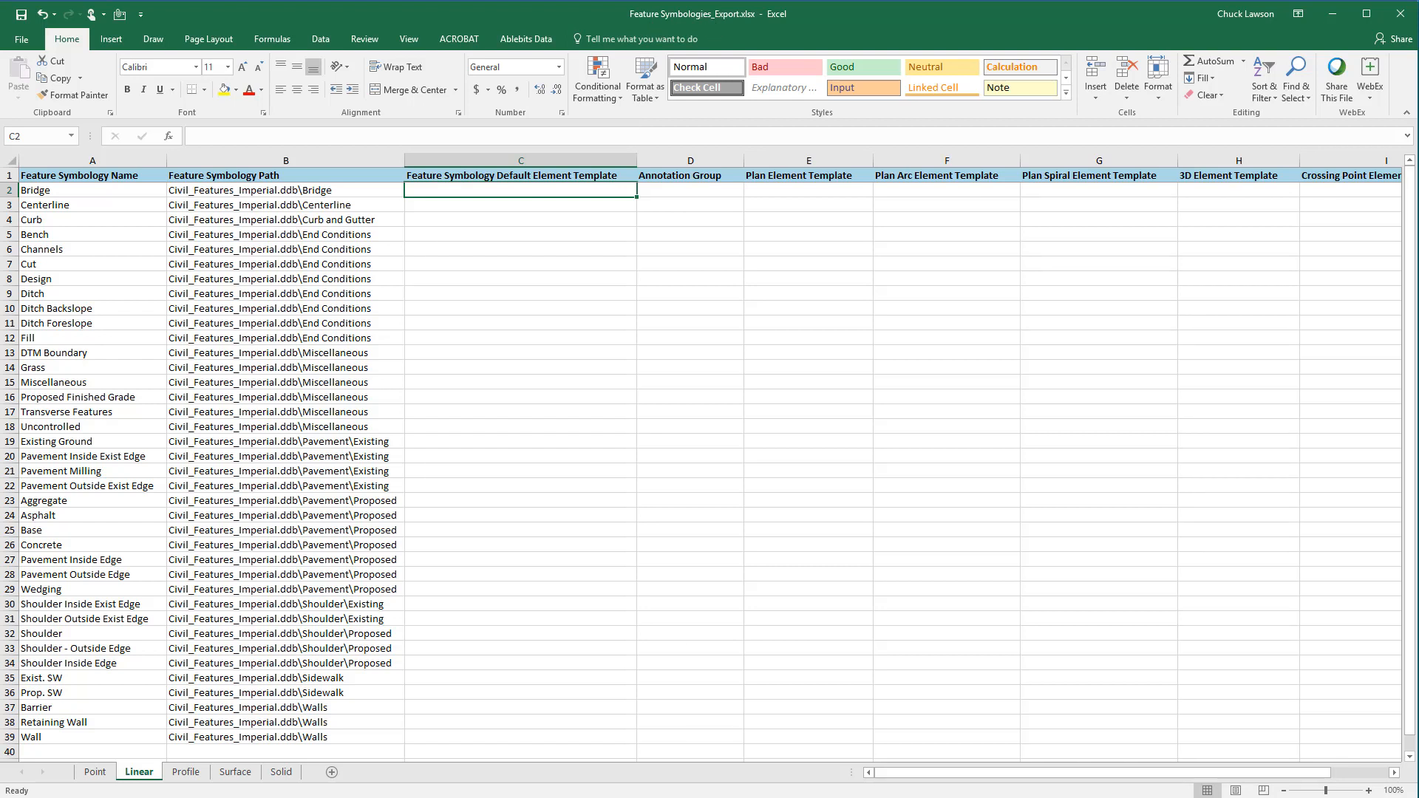
Show the Linear sheet of Feature Definitions_Export and offset its window to compare feature definition names with the feature symbology names
{"action": "mouse_move", "coordinate": [602, 797]}
{"action": "left_click", "coordinate": [521, 773]}
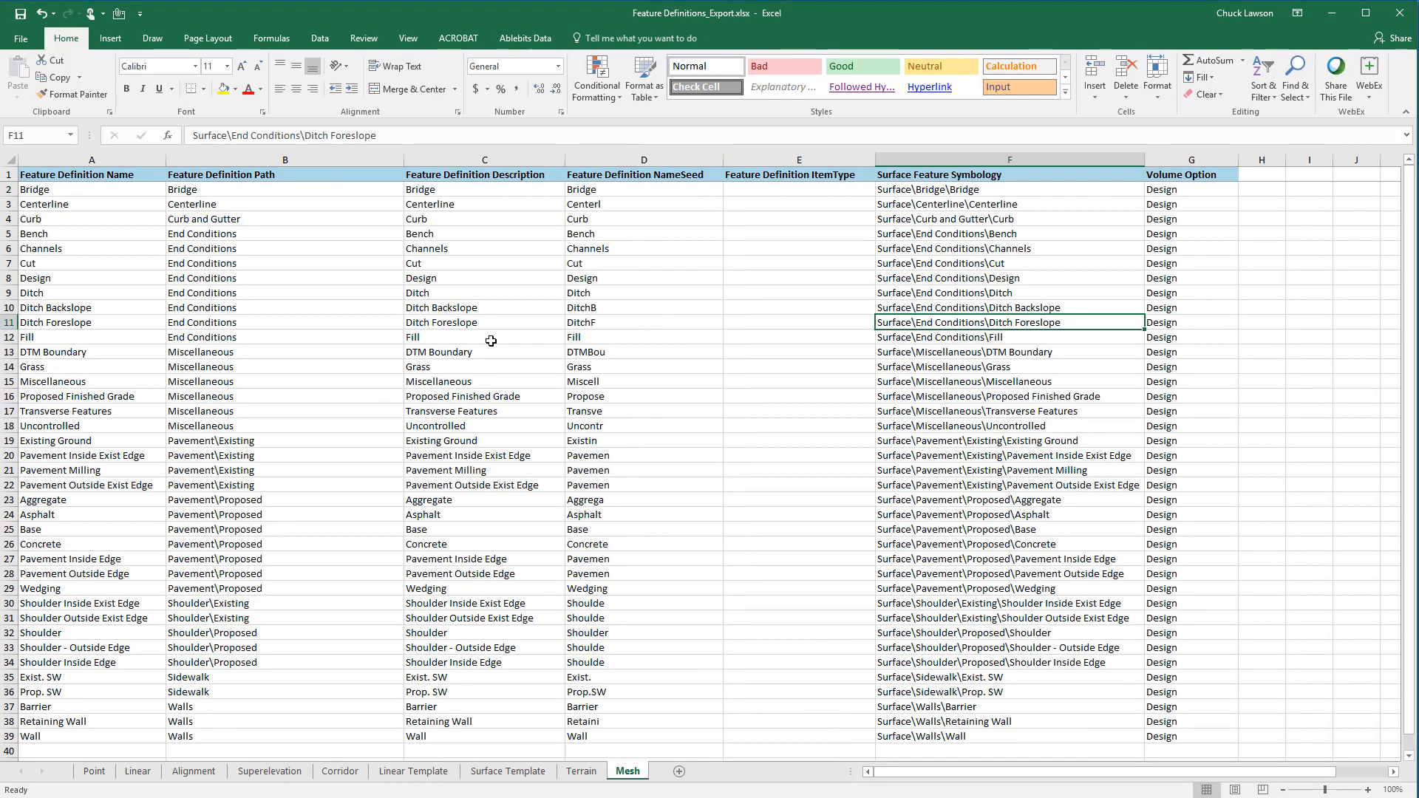
{"action": "left_click", "coordinate": [140, 771]}
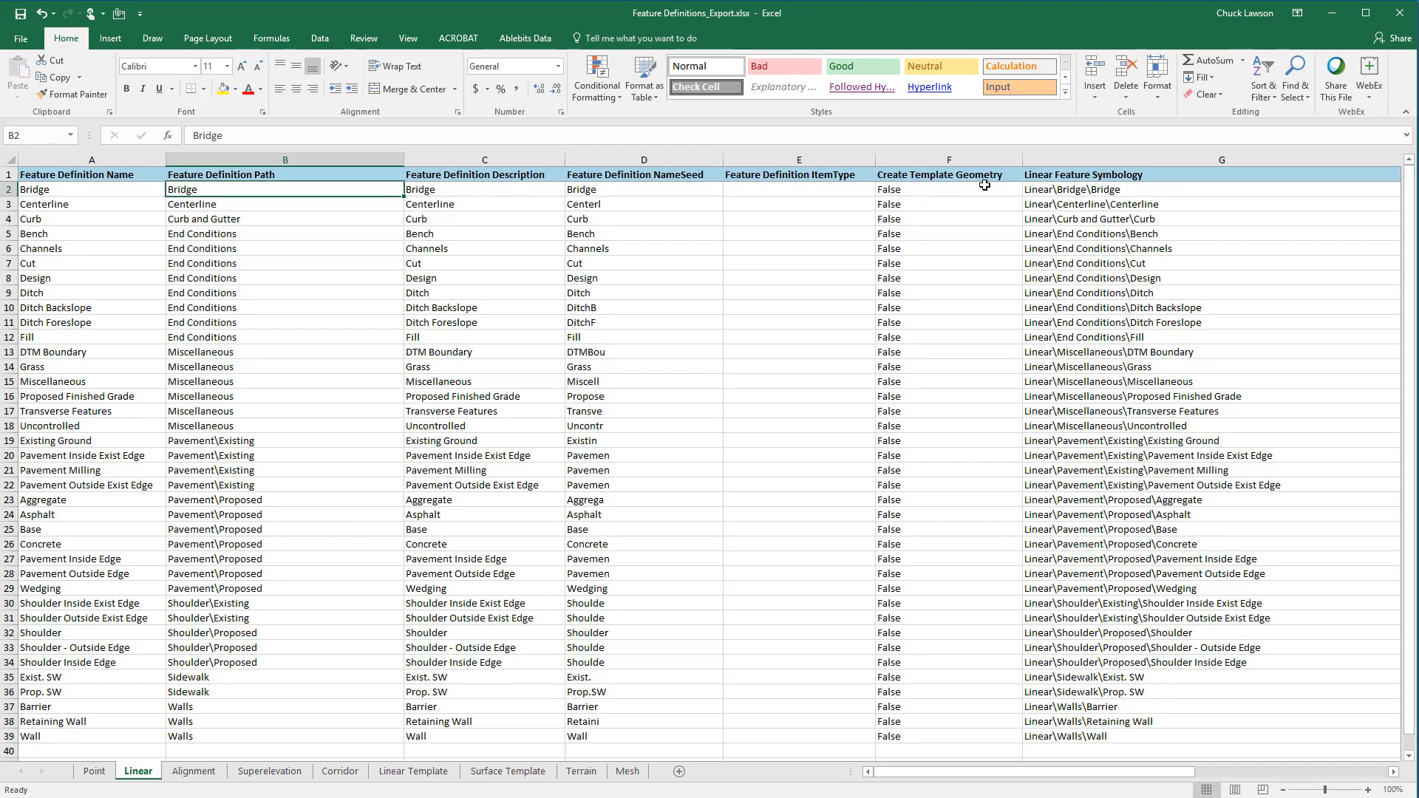
{"action": "left_click", "coordinate": [46, 189]}
{"action": "left_click_drag", "start_coordinate": [264, 25], "coordinate": [427, 29]}
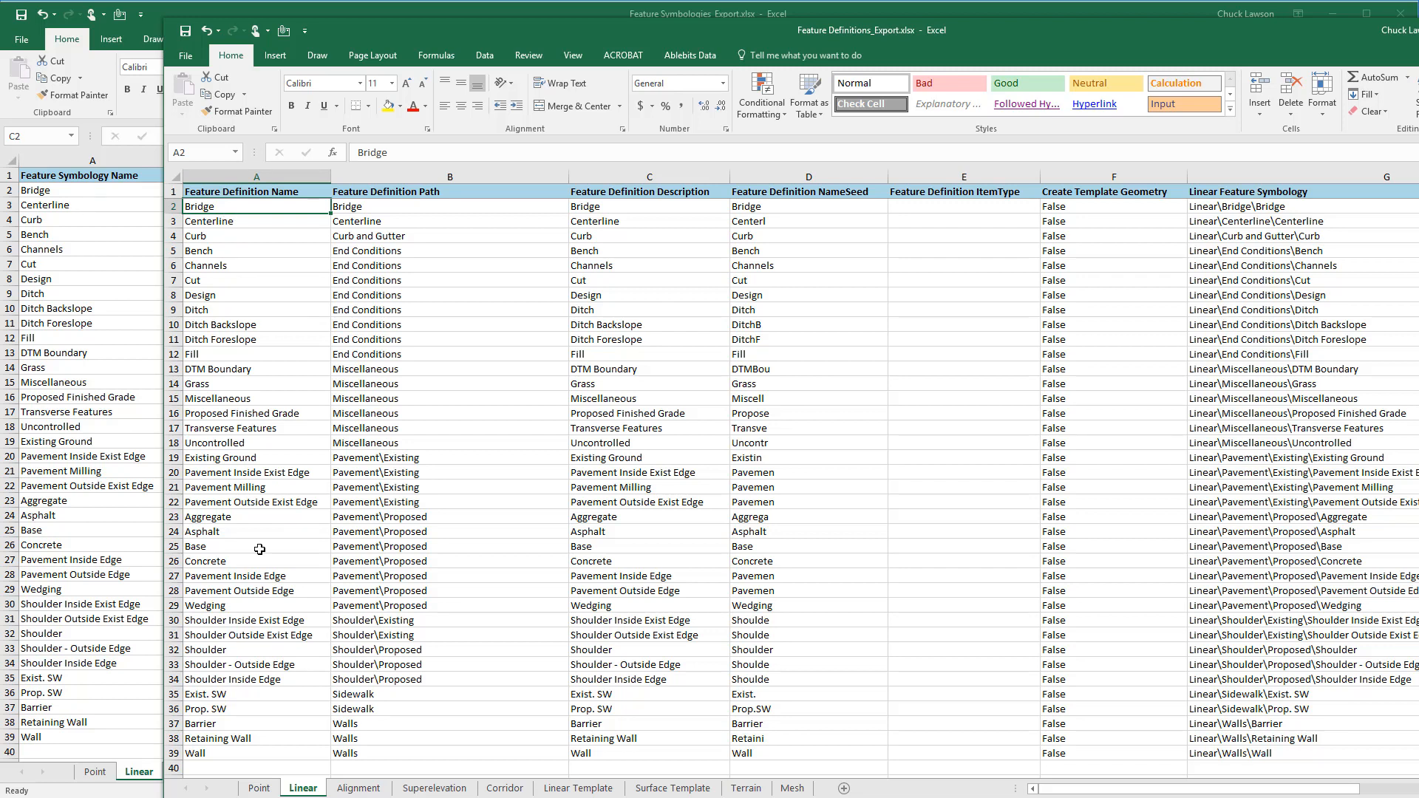
Copy the Linear Feature Symbology entries in G2 through G39 of Feature Definitions_Export's Linear sheet
{"action": "left_click", "coordinate": [1220, 209]}
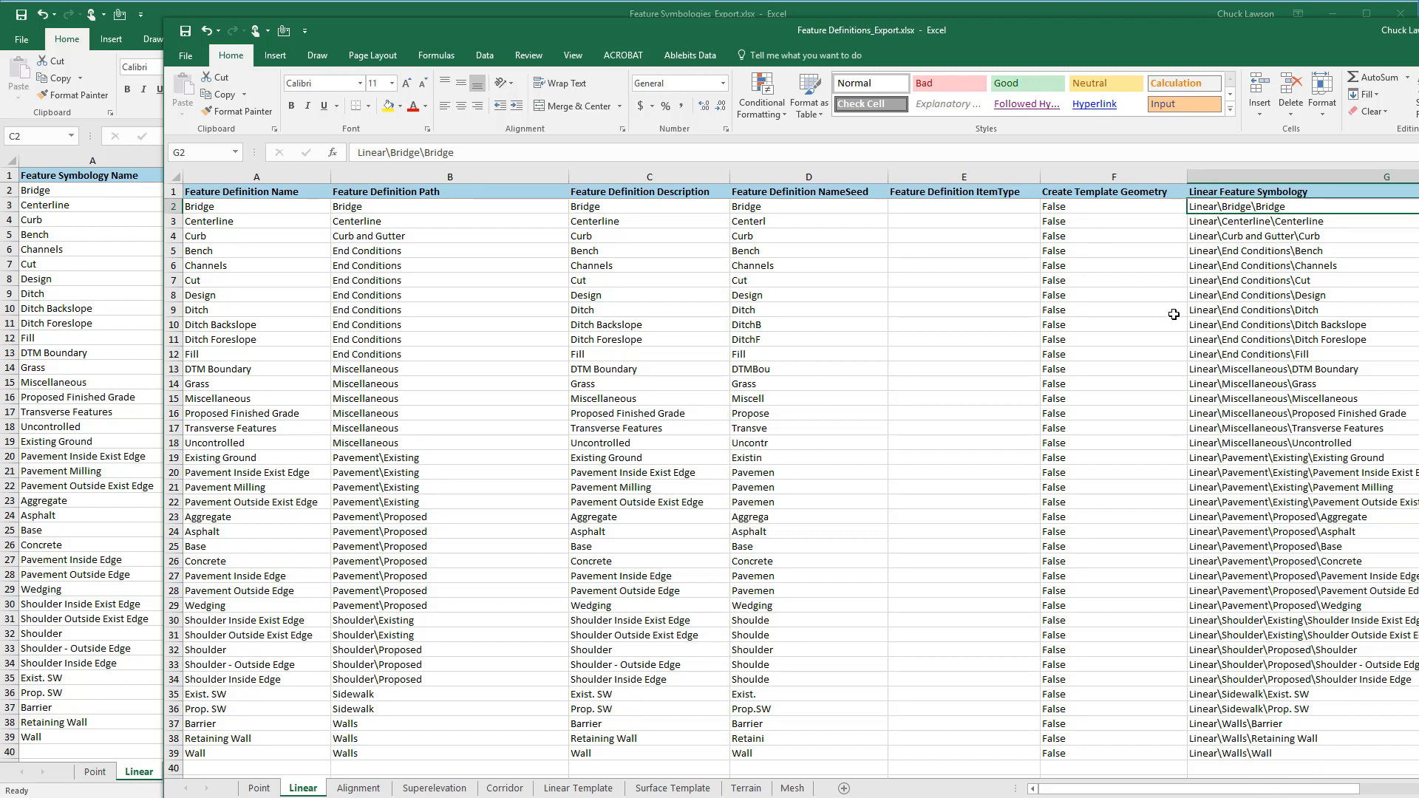
{"action": "left_click", "coordinate": [1226, 755], "text": "shift"}
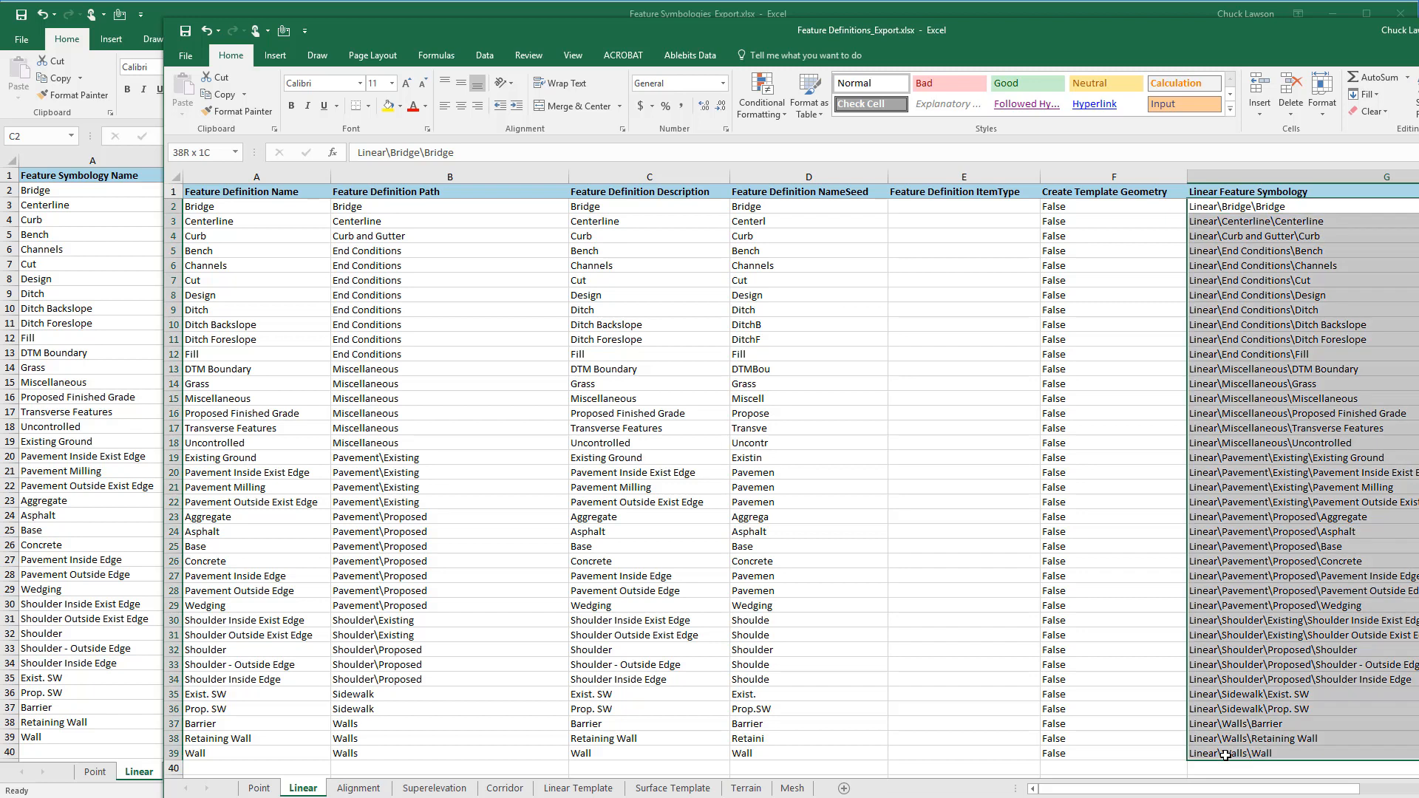
{"action": "right_click", "coordinate": [1249, 295]}
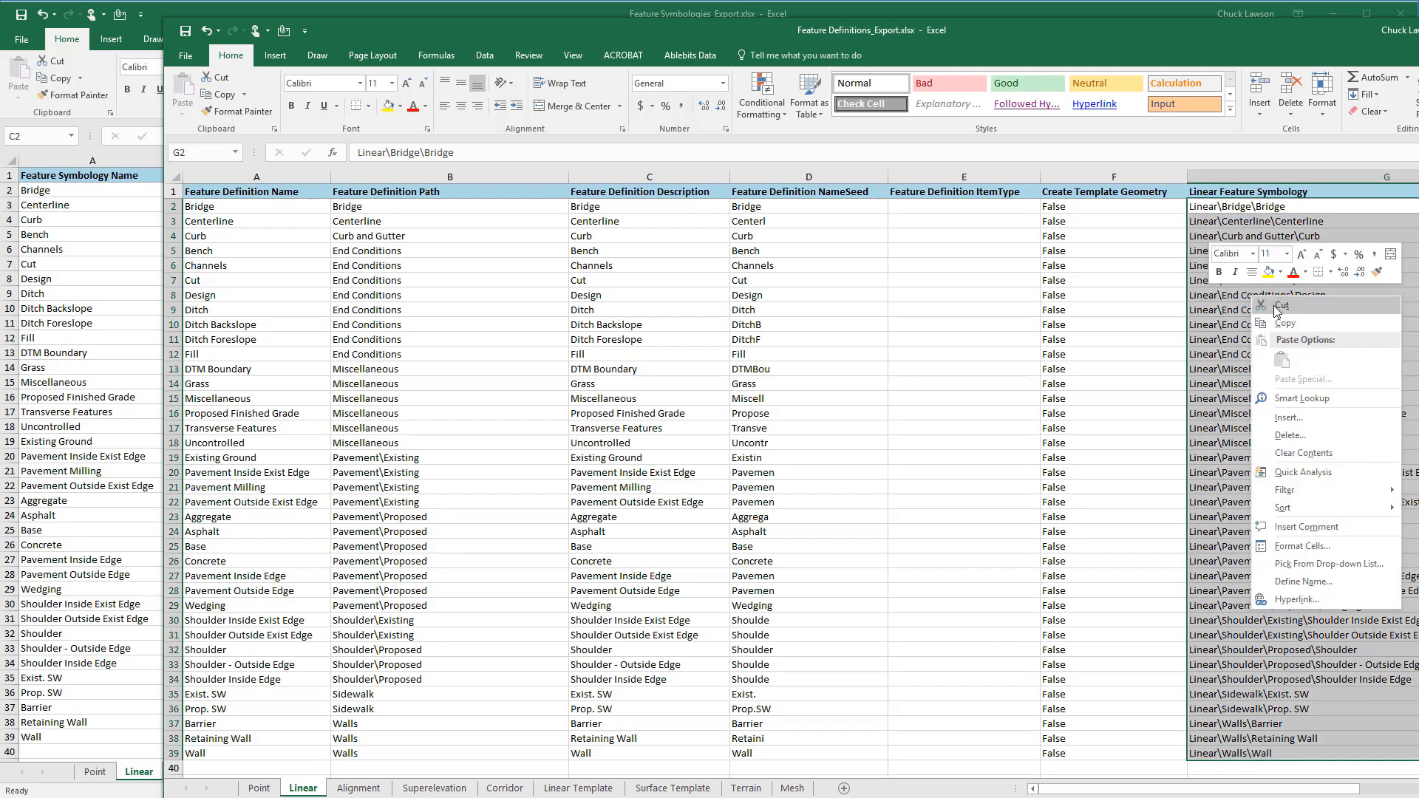
{"action": "left_click", "coordinate": [1285, 325]}
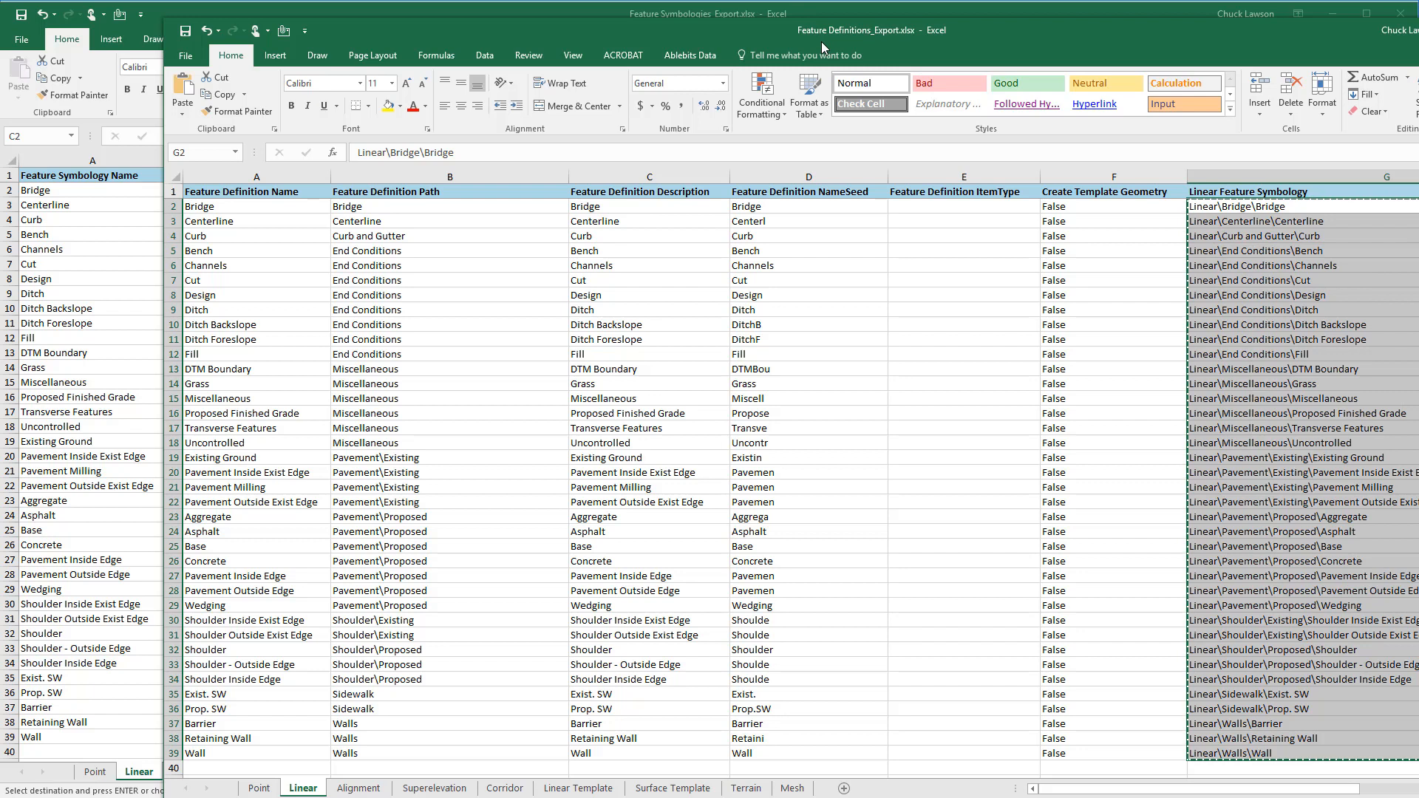
{"action": "left_click_drag", "start_coordinate": [821, 31], "coordinate": [706, 29]}
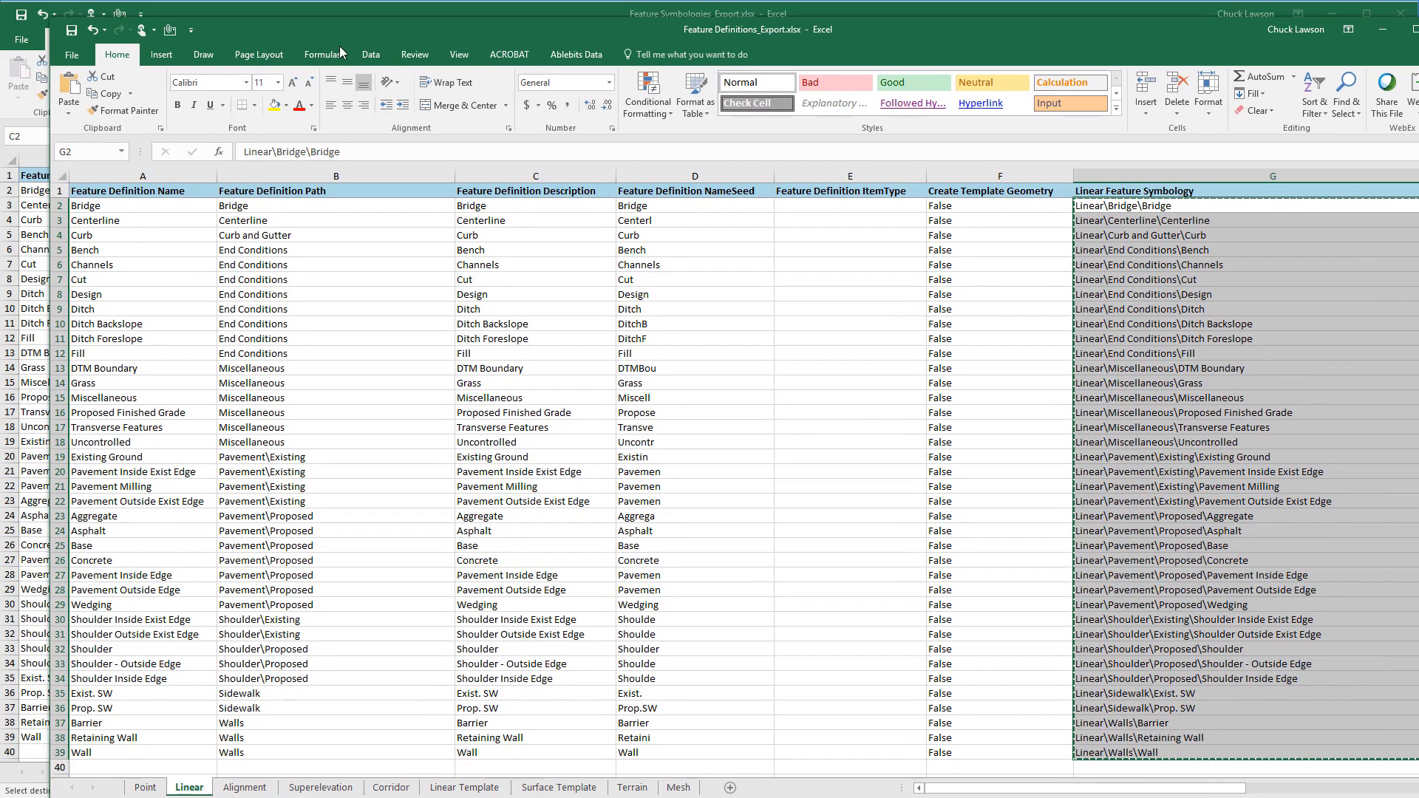
Switch to Feature Symbologies_Export, paste the copied paths into the default element template column from C2, and fit column C's width
{"action": "left_click", "coordinate": [8, 22]}
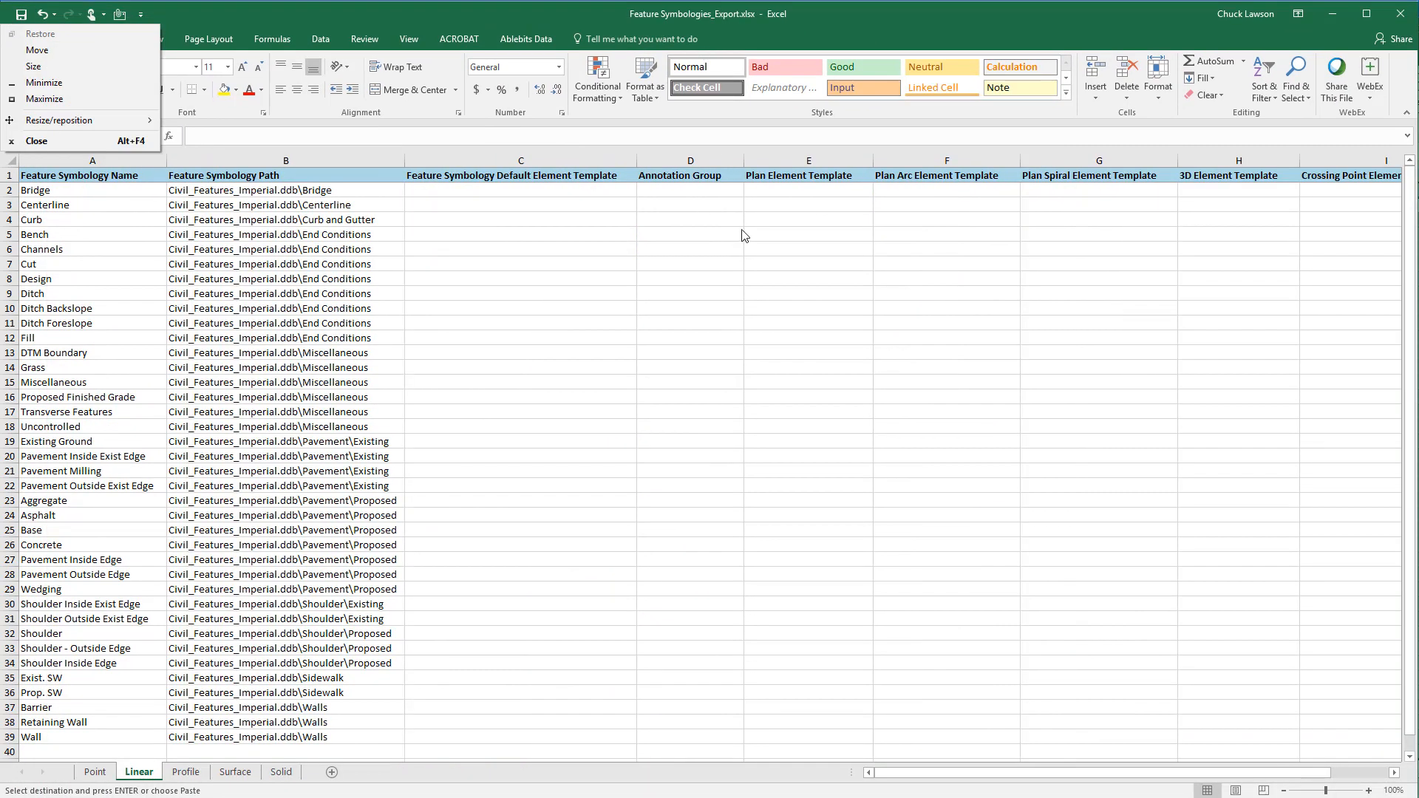
{"action": "left_click", "coordinate": [686, 22]}
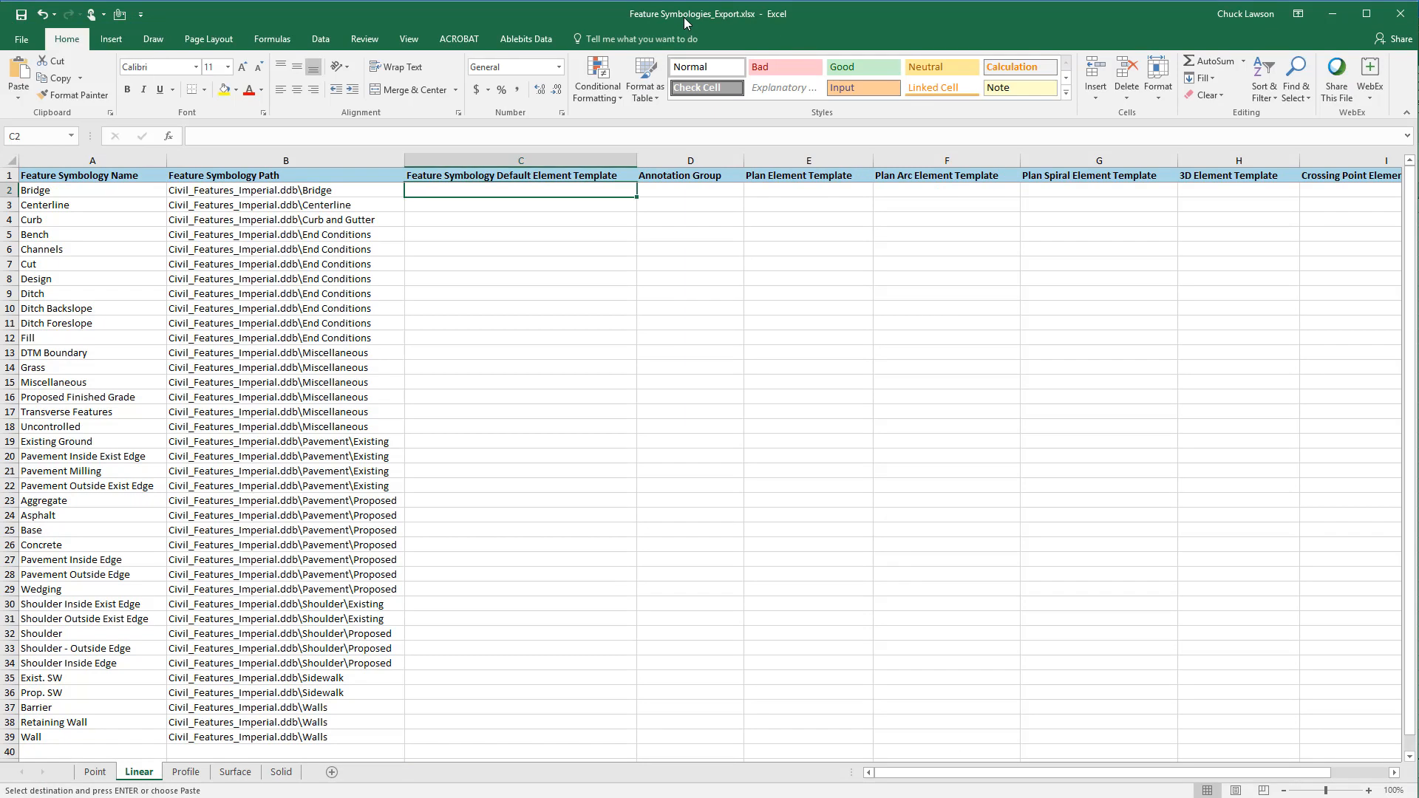
{"action": "right_click", "coordinate": [447, 192]}
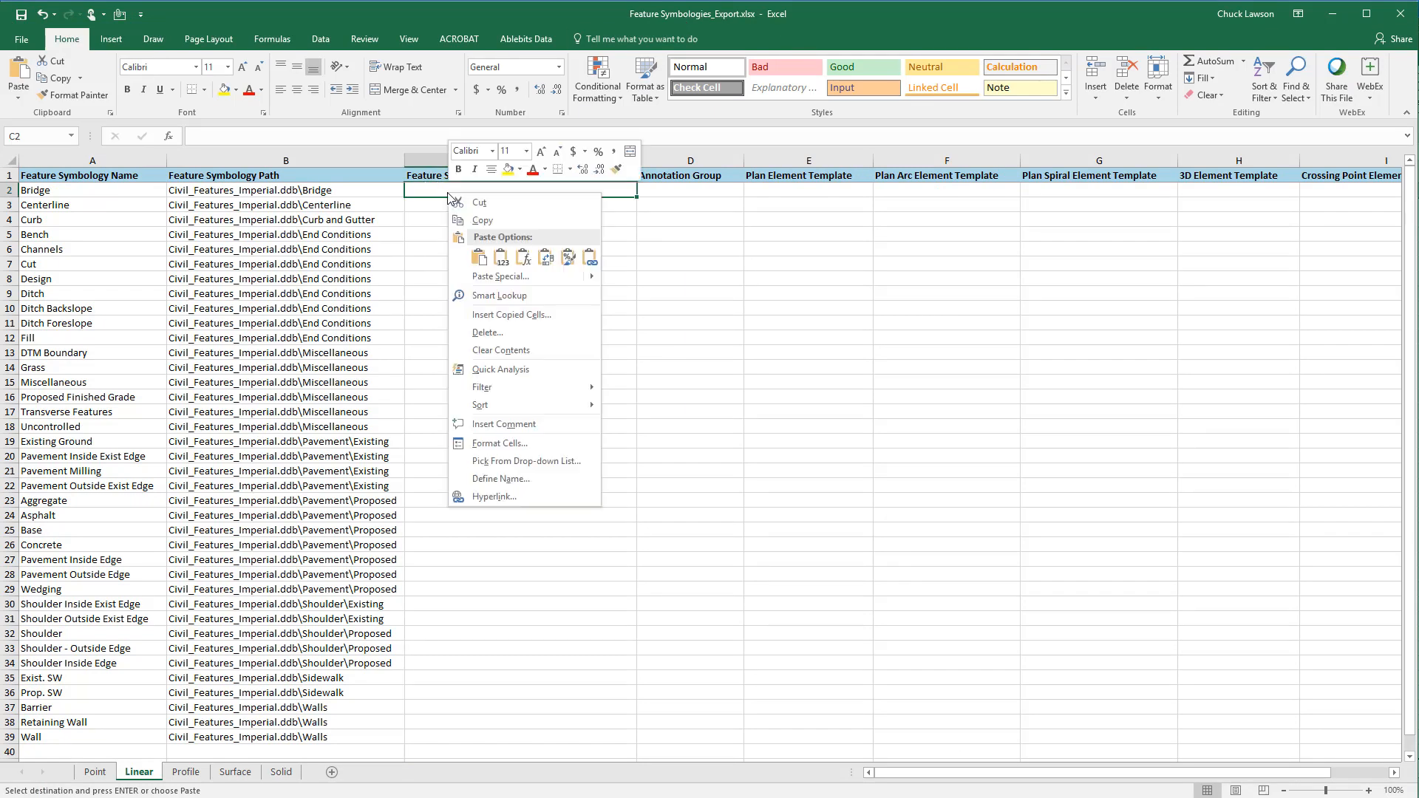
{"action": "left_click", "coordinate": [482, 258]}
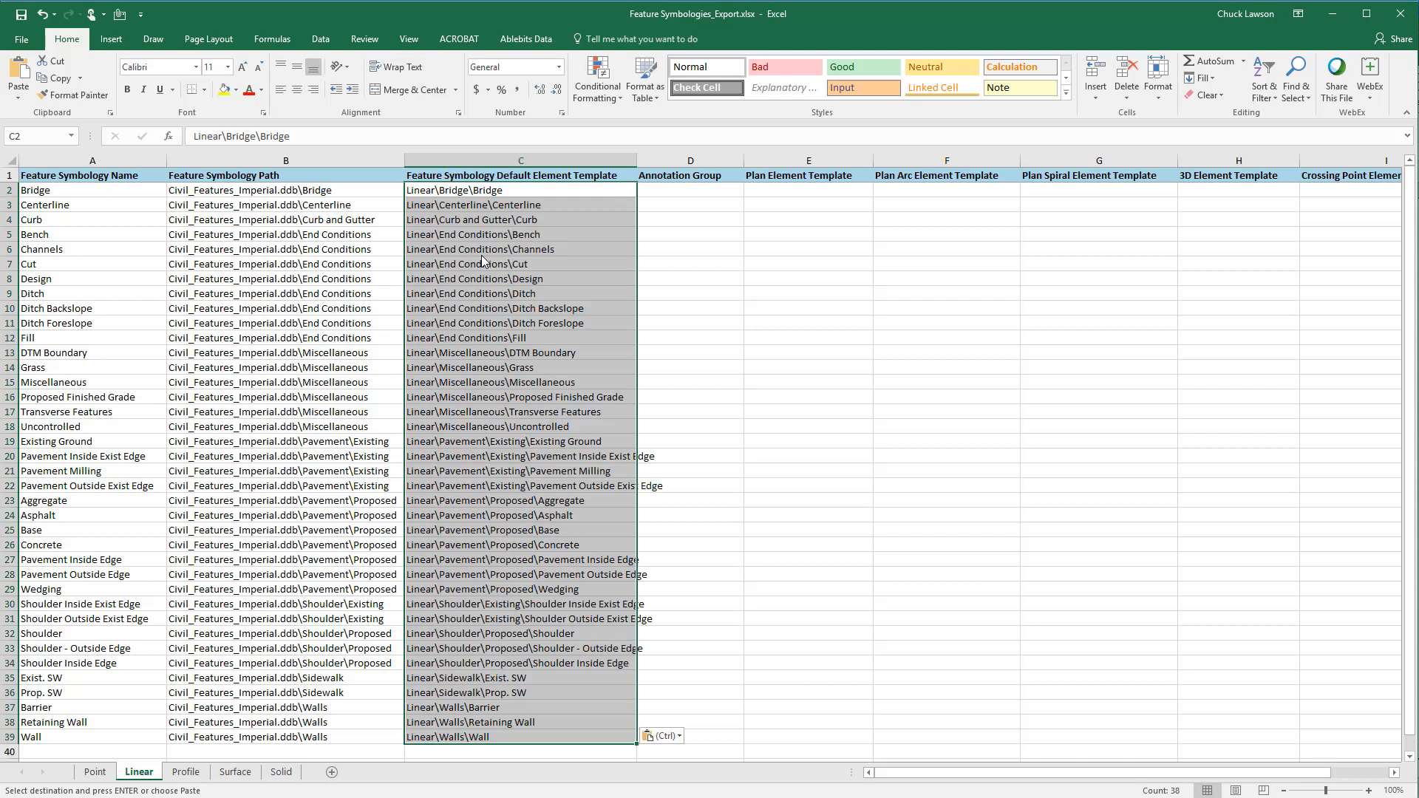
{"action": "double_click", "coordinate": [637, 160]}
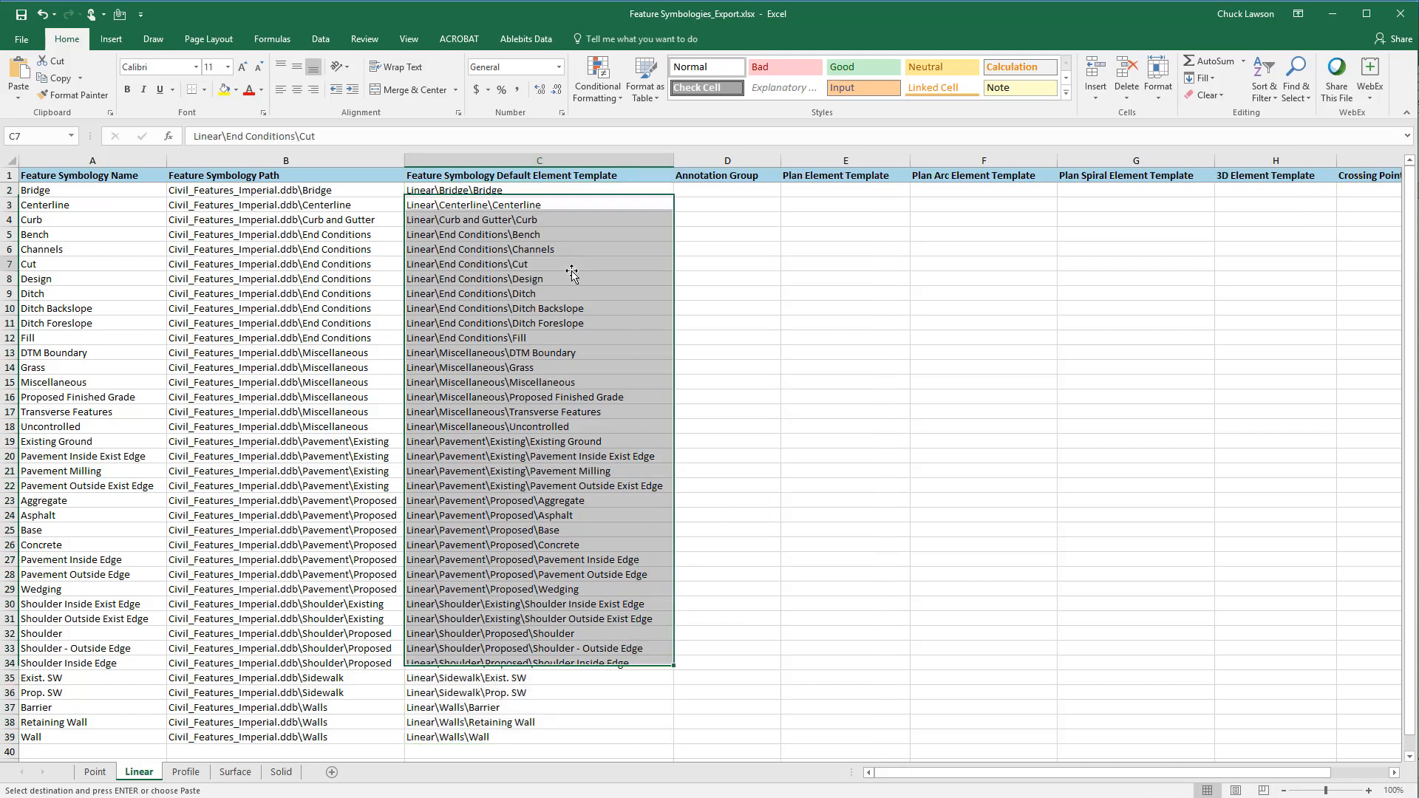
{"action": "left_click", "coordinate": [572, 266]}
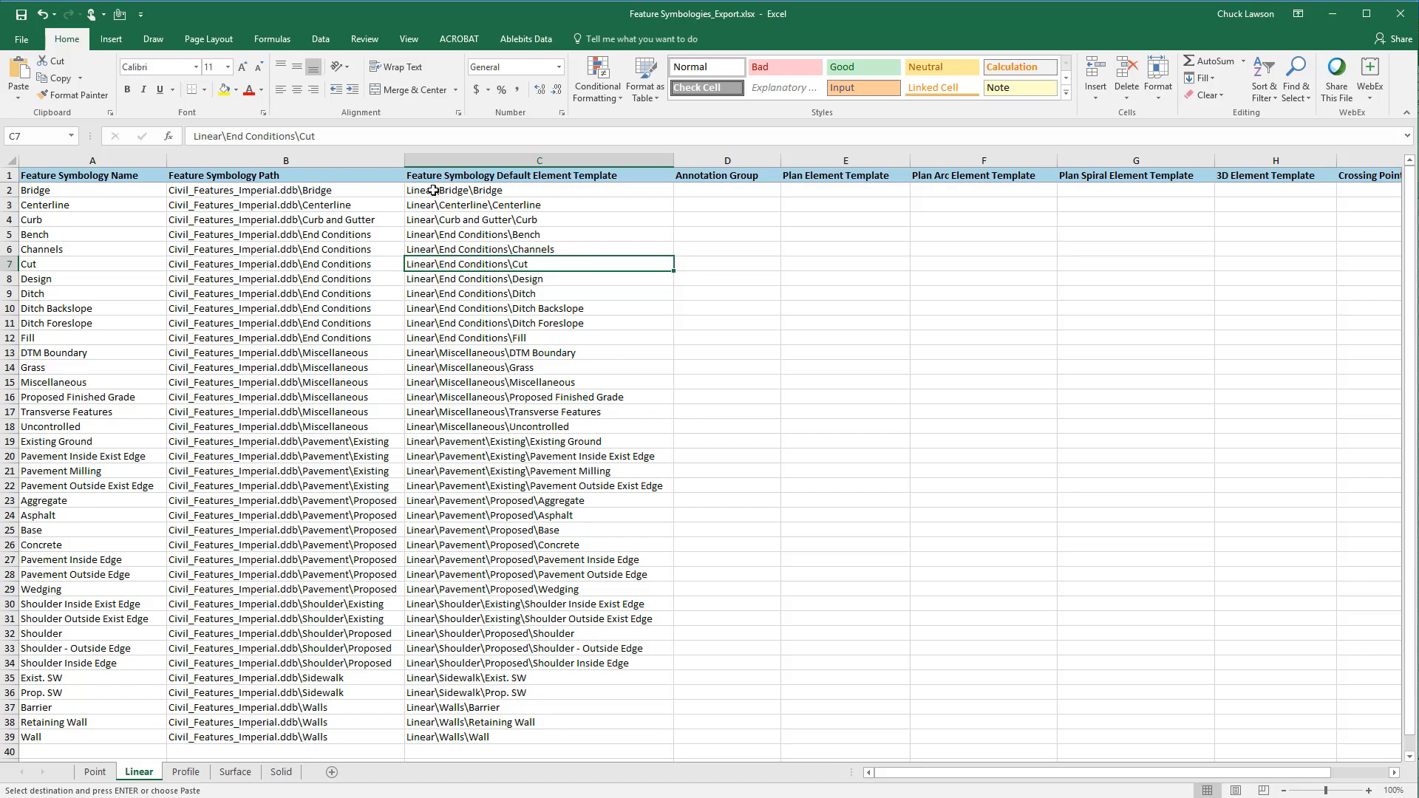
Replace every "Linear\" prefix in the Feature Symbology Default Element Template column with nothing
{"action": "left_click", "coordinate": [460, 160]}
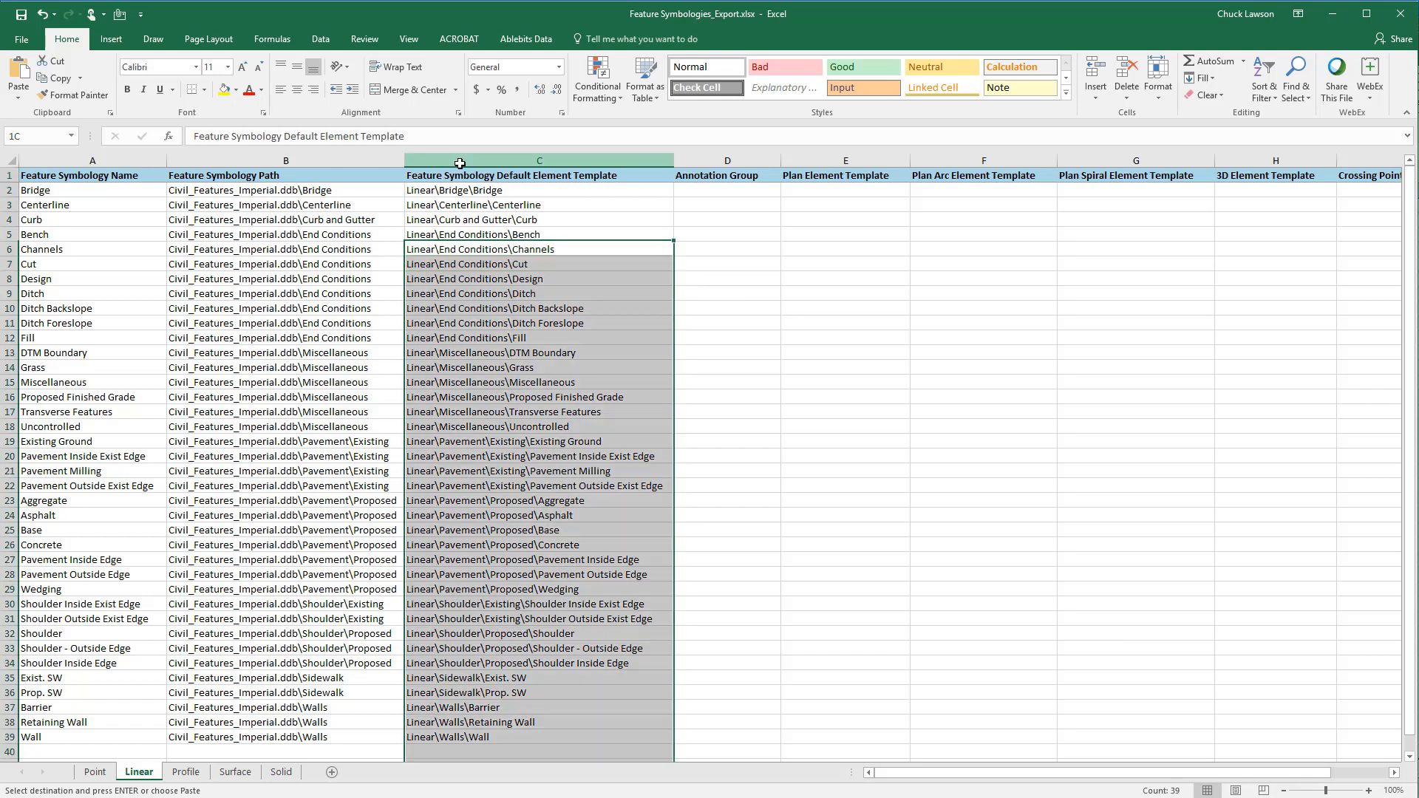
{"action": "left_click", "coordinate": [1306, 98]}
{"action": "left_click", "coordinate": [1314, 143]}
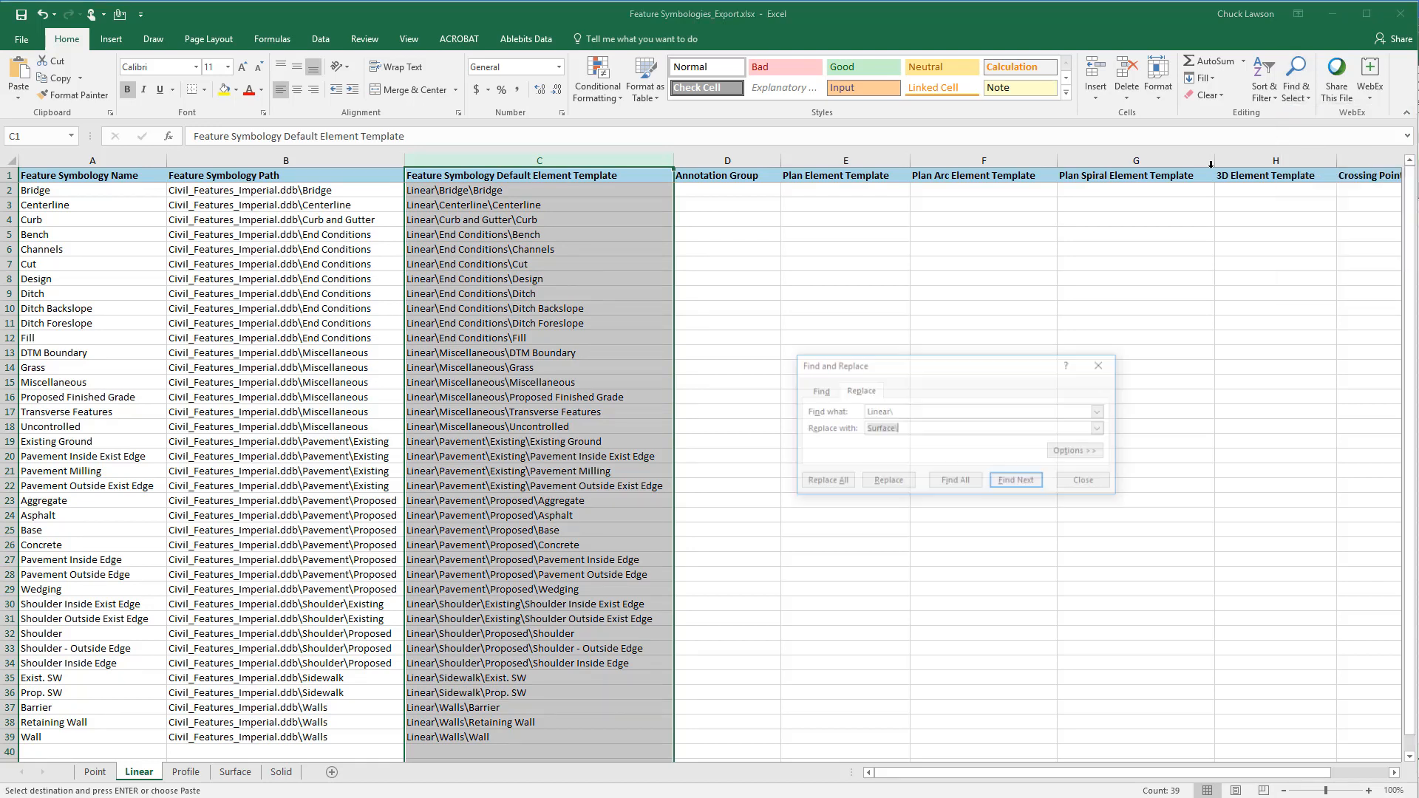
{"action": "left_click", "coordinate": [912, 430]}
{"action": "left_click_drag", "start_coordinate": [830, 426], "coordinate": [794, 425]}
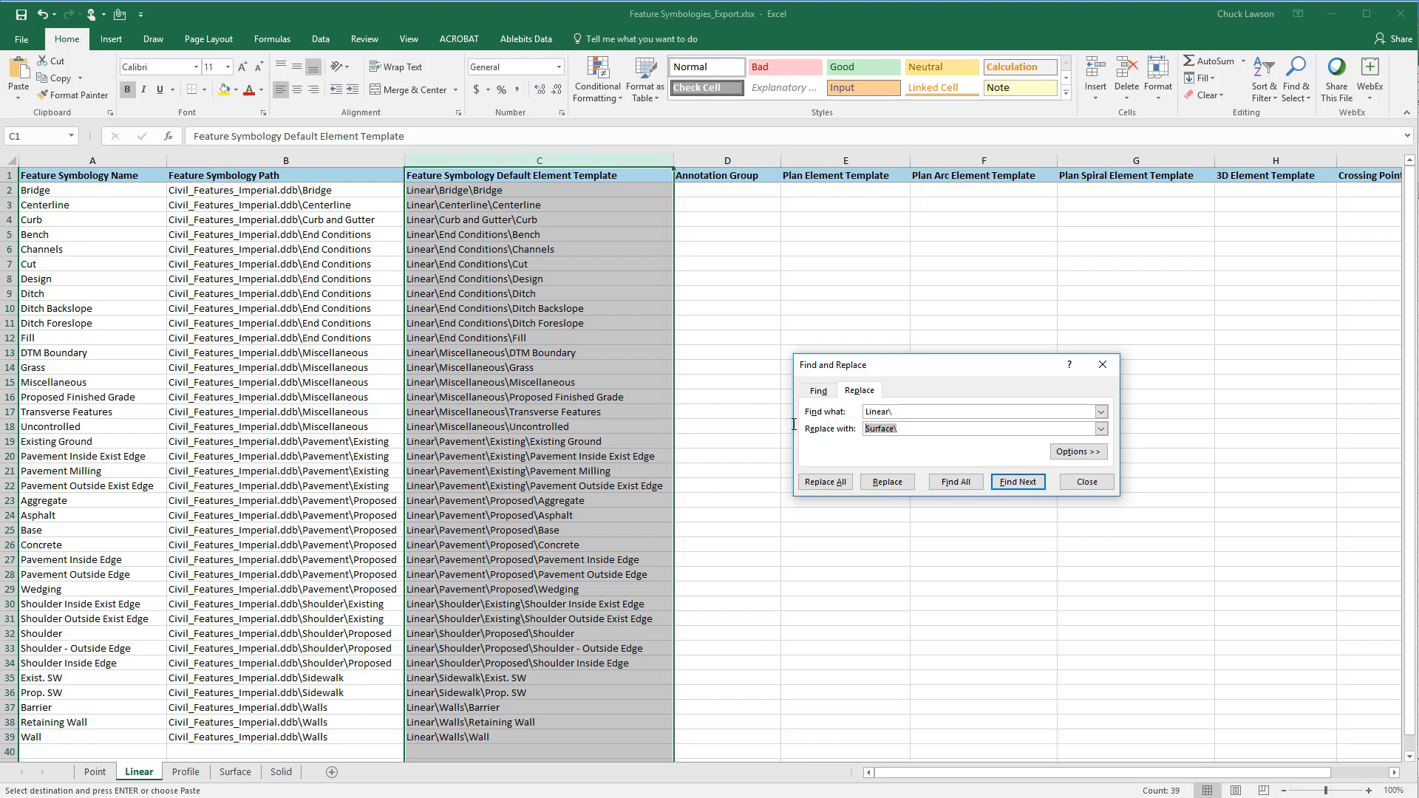
{"action": "key", "text": "BackSpace"}
{"action": "left_click", "coordinate": [836, 482]}
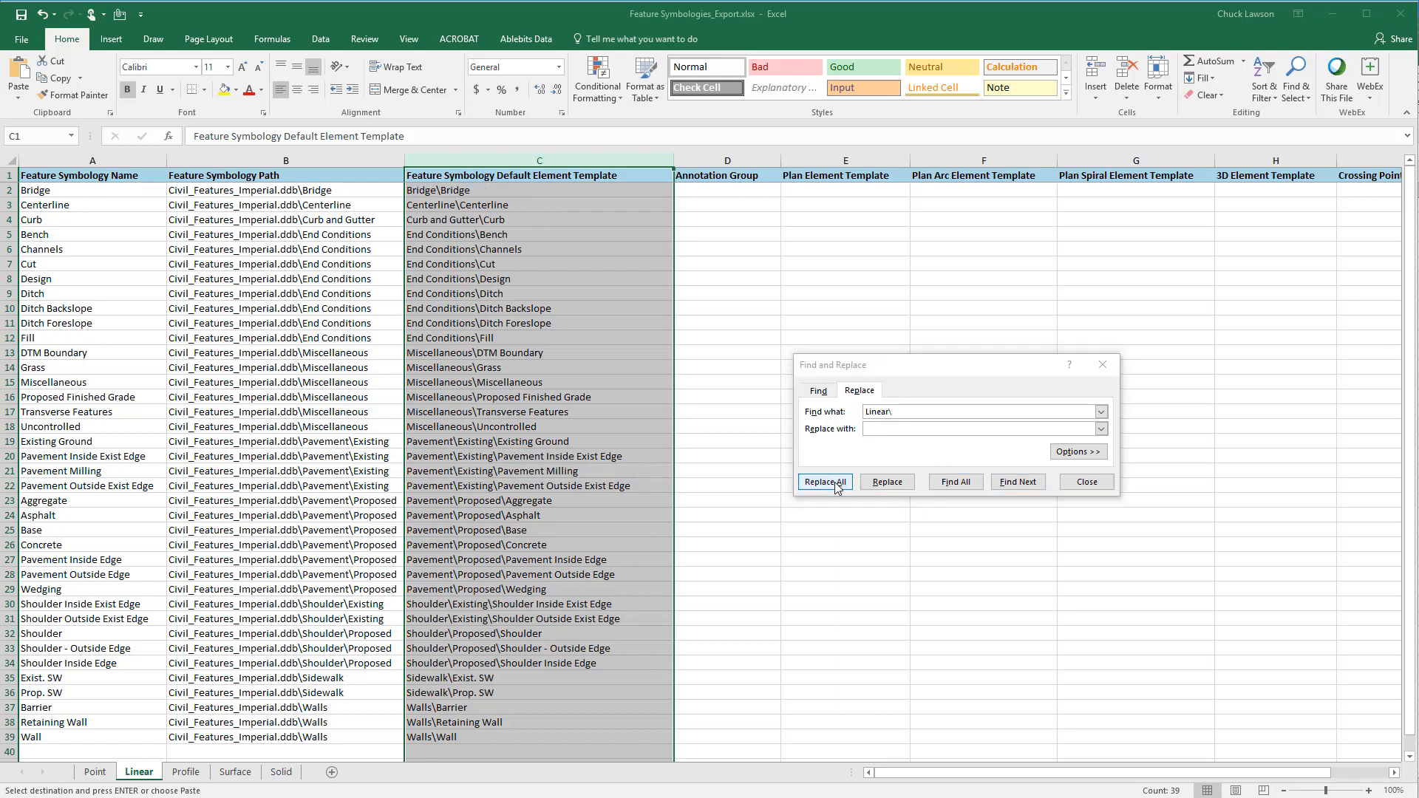
{"action": "left_click", "coordinate": [729, 485]}
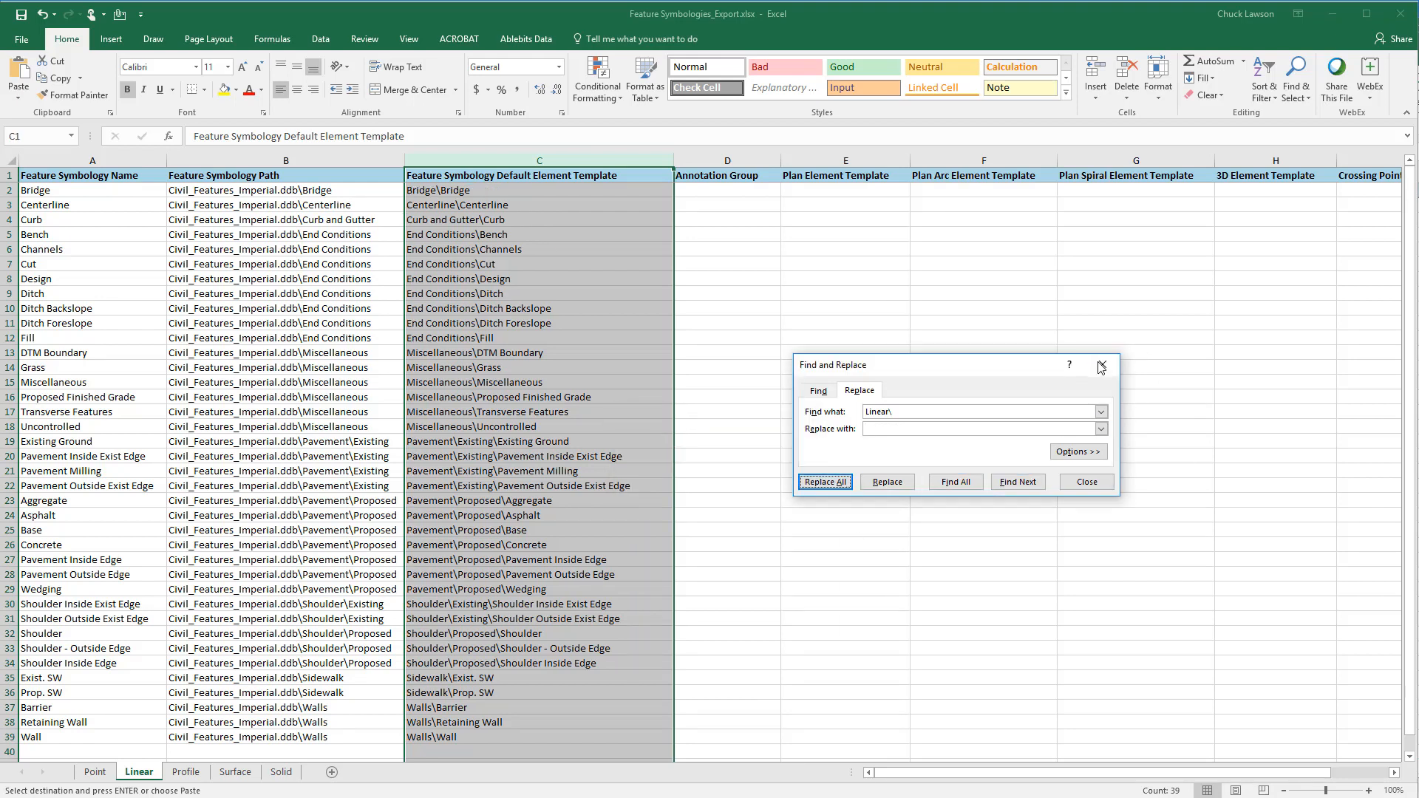
{"action": "left_click", "coordinate": [1102, 367]}
Examine the default element template paths in column C, from the Centerline row down to the Wedging row
{"action": "left_click", "coordinate": [494, 200]}
{"action": "left_click", "coordinate": [499, 238]}
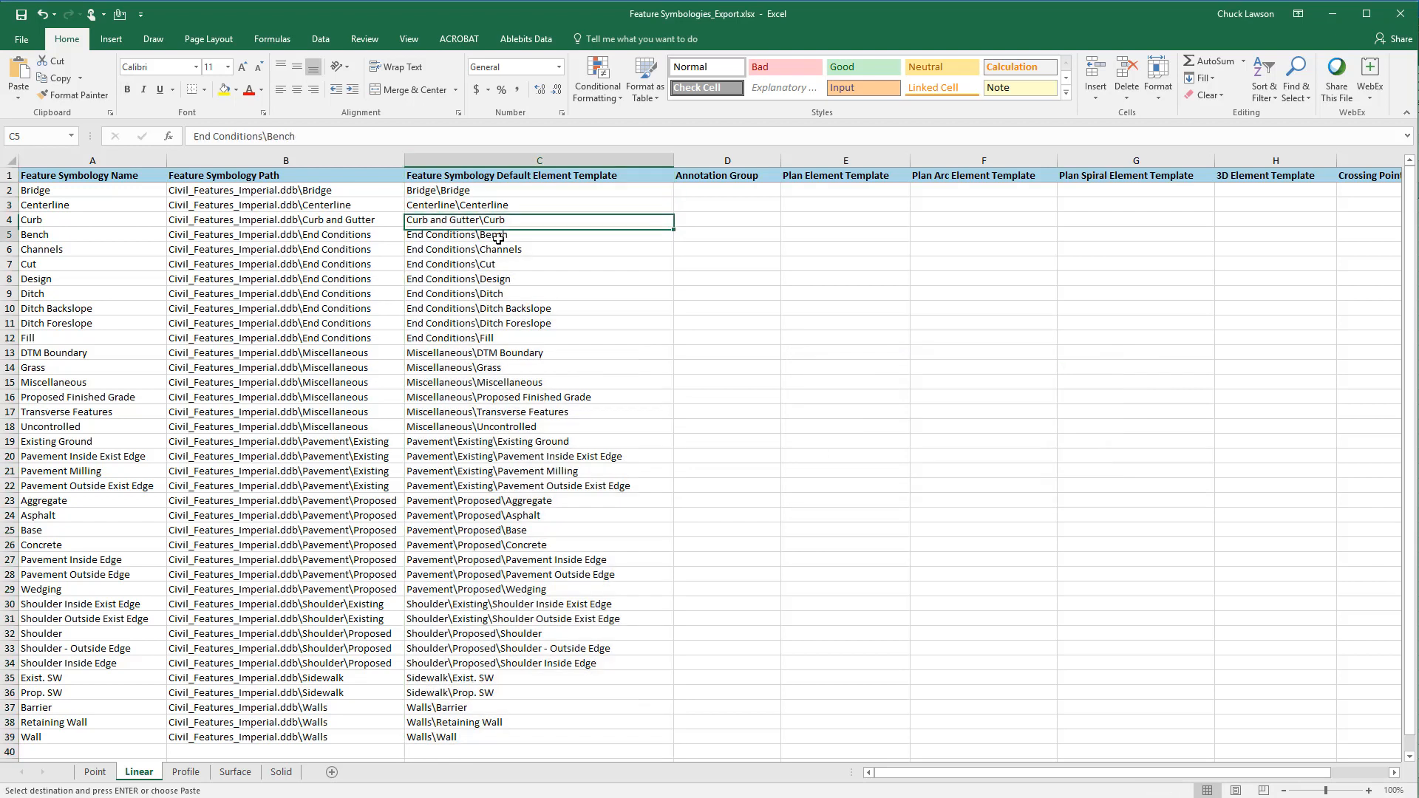
{"action": "left_click", "coordinate": [486, 266]}
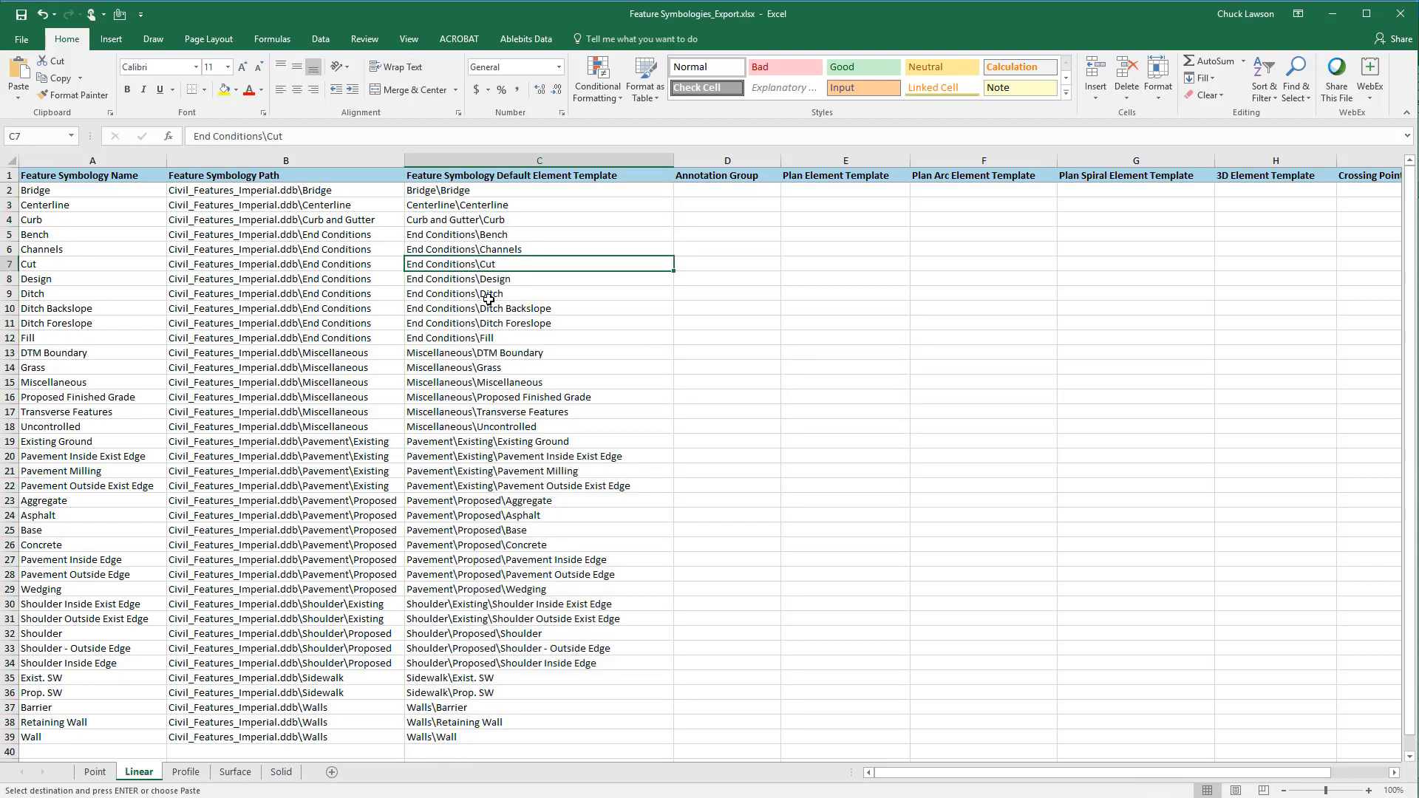
{"action": "left_click", "coordinate": [488, 296]}
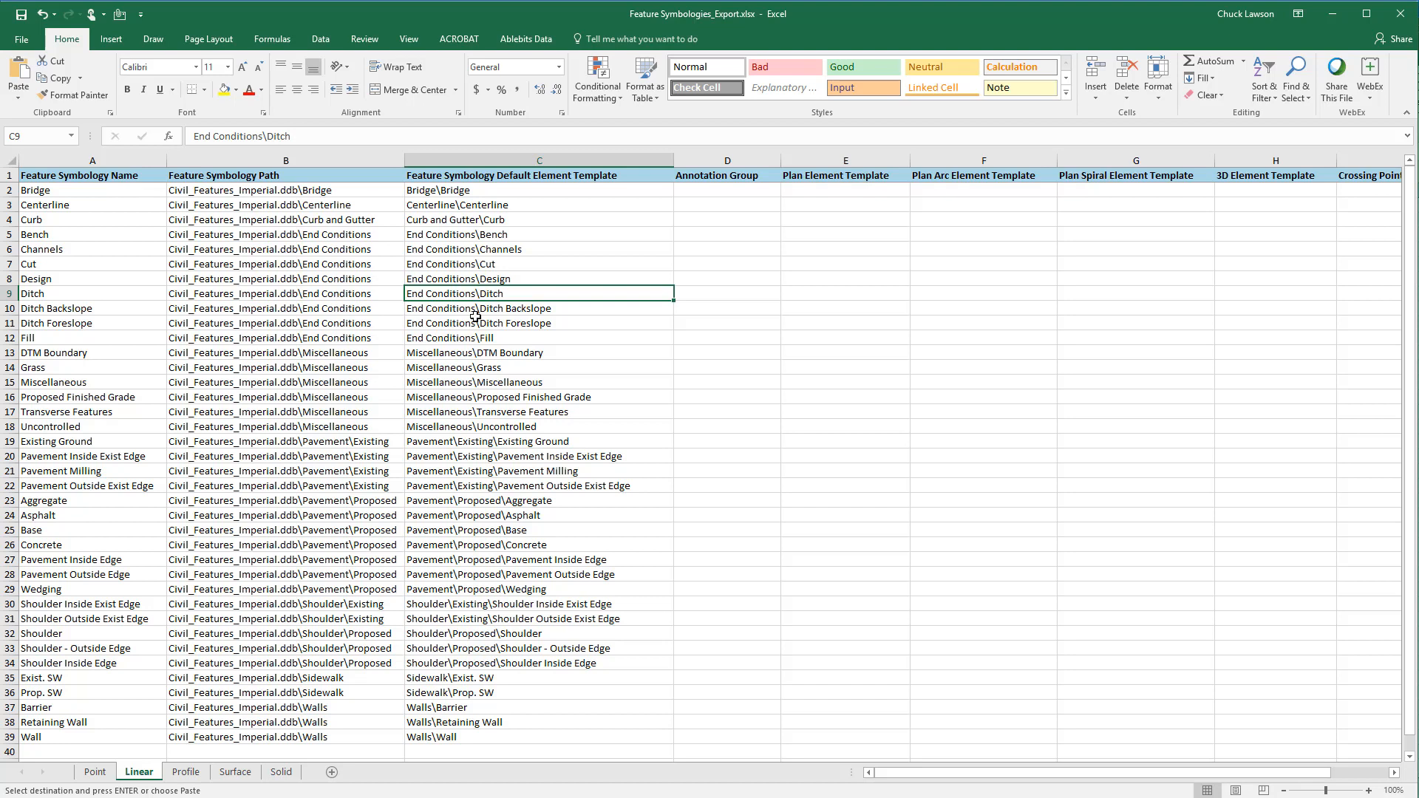
{"action": "left_click", "coordinate": [484, 396]}
{"action": "left_click", "coordinate": [486, 456]}
{"action": "left_click", "coordinate": [487, 591]}
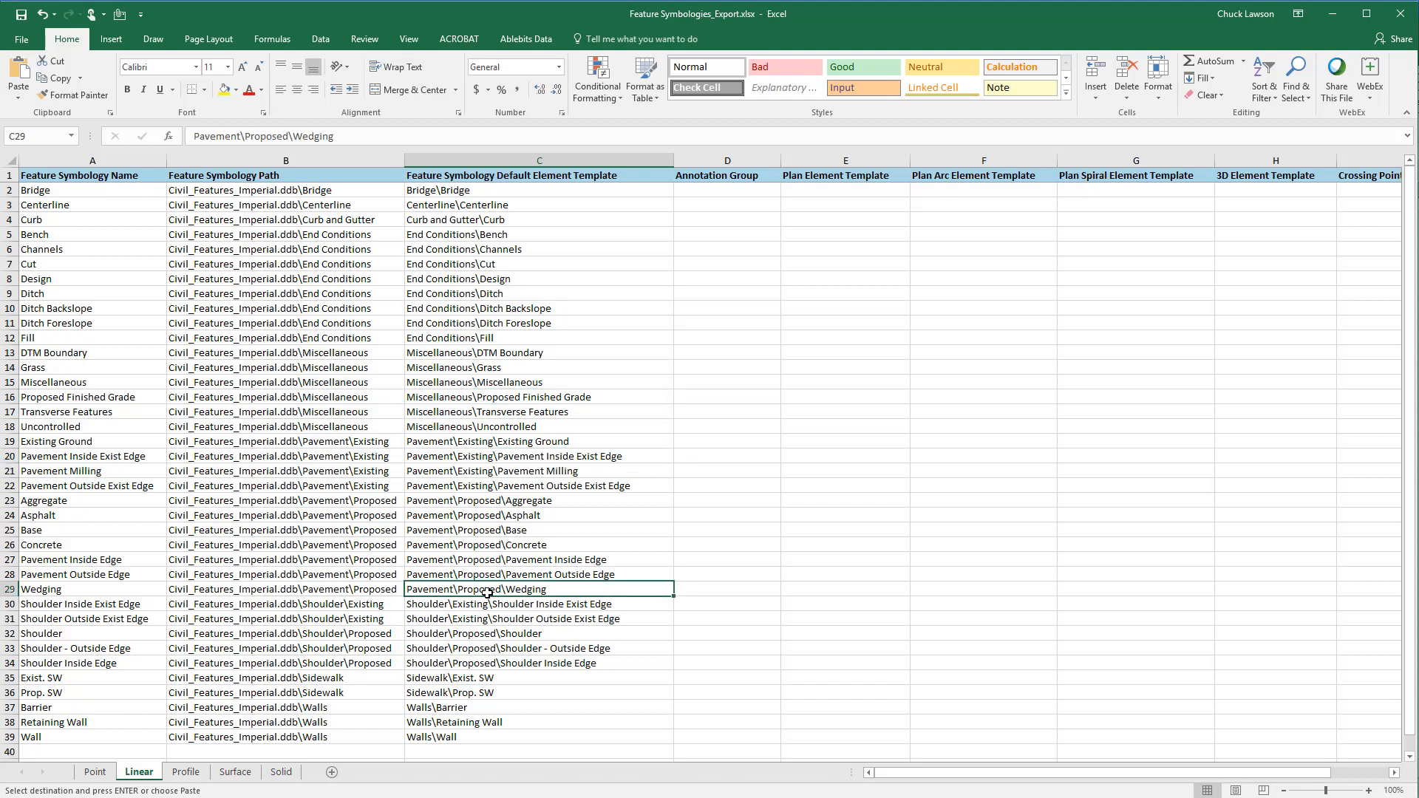
Select the Feature Symbology Path column, switch to Feature Definitions_Export, and compare its Linear feature definition names and paths
{"action": "left_click", "coordinate": [246, 152]}
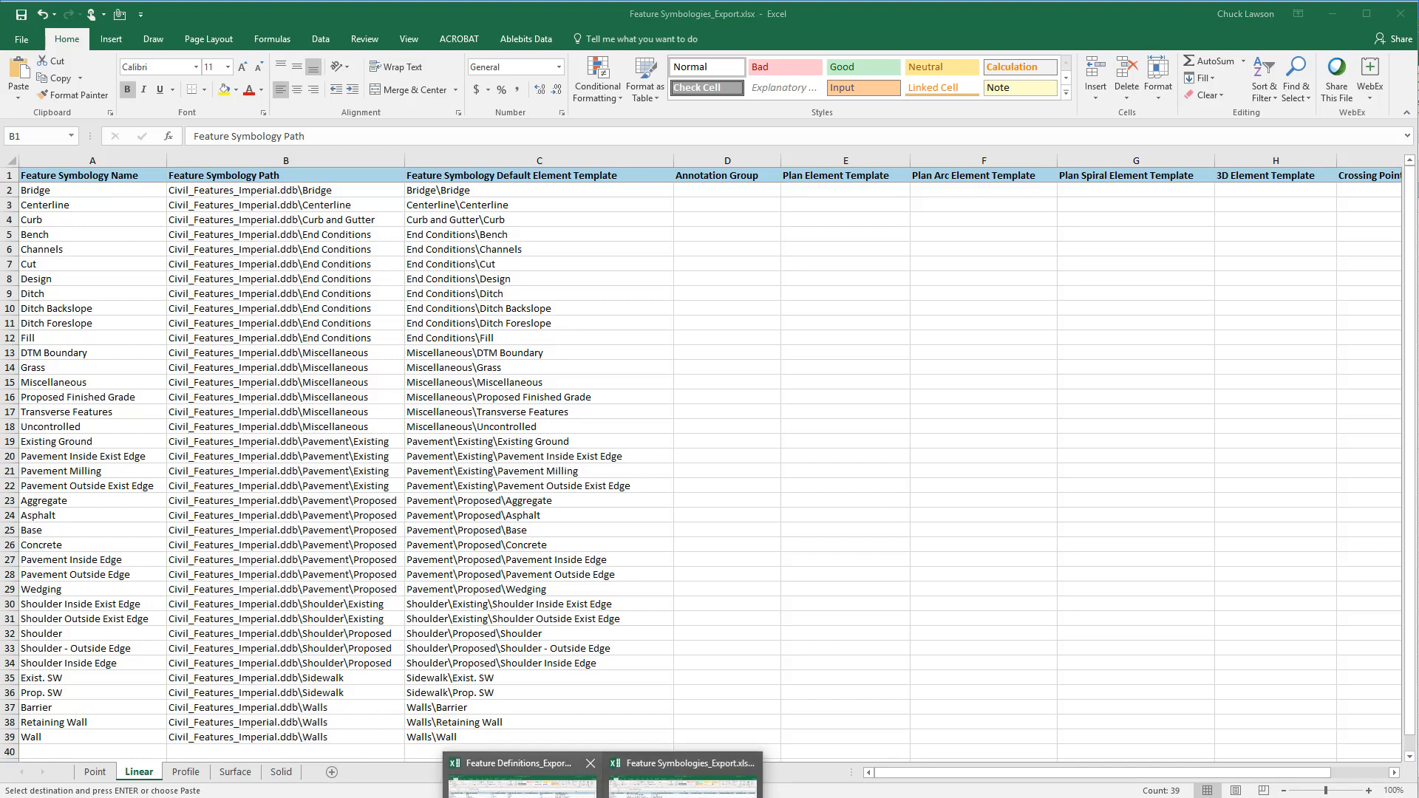
{"action": "left_click", "coordinate": [524, 772]}
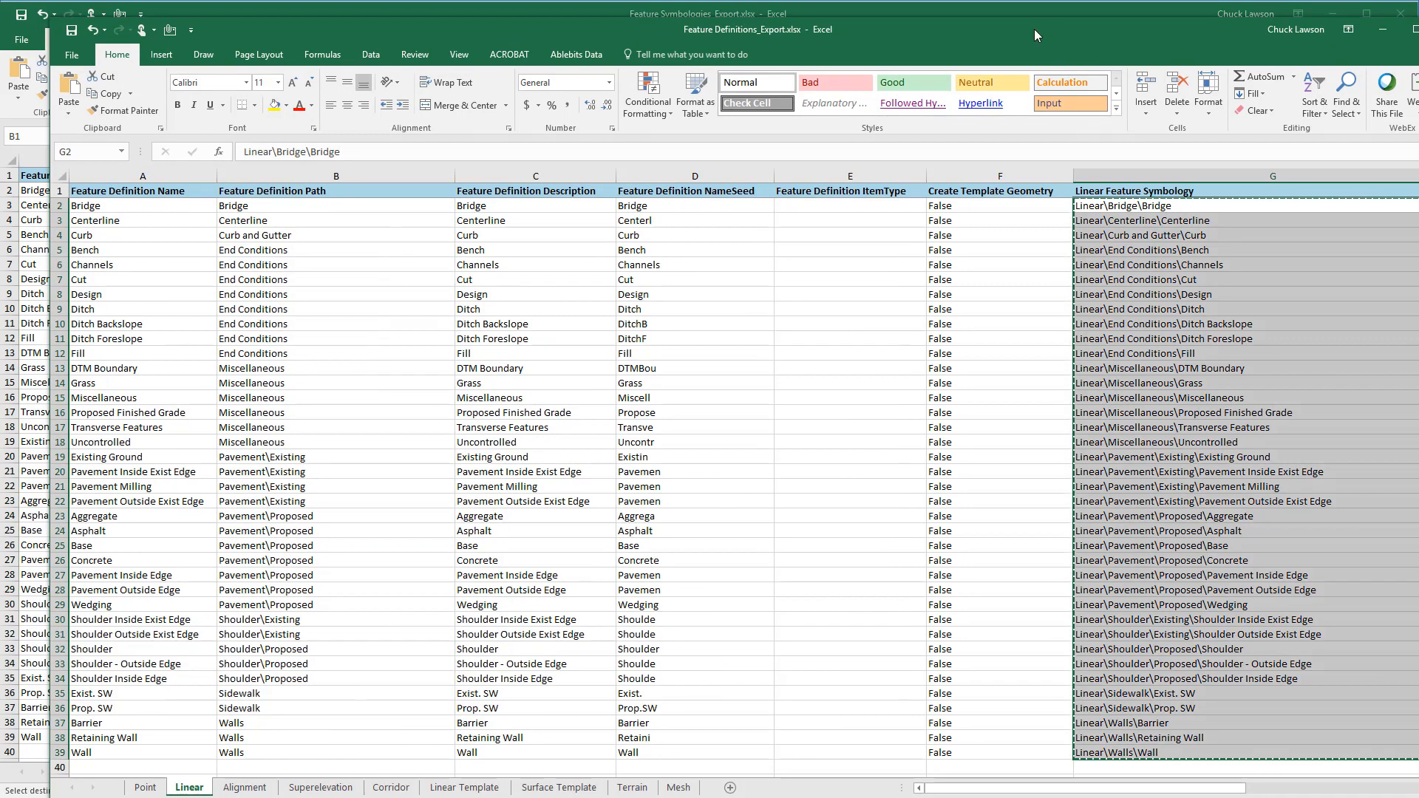
{"action": "left_click_drag", "start_coordinate": [1035, 29], "coordinate": [1002, 0]}
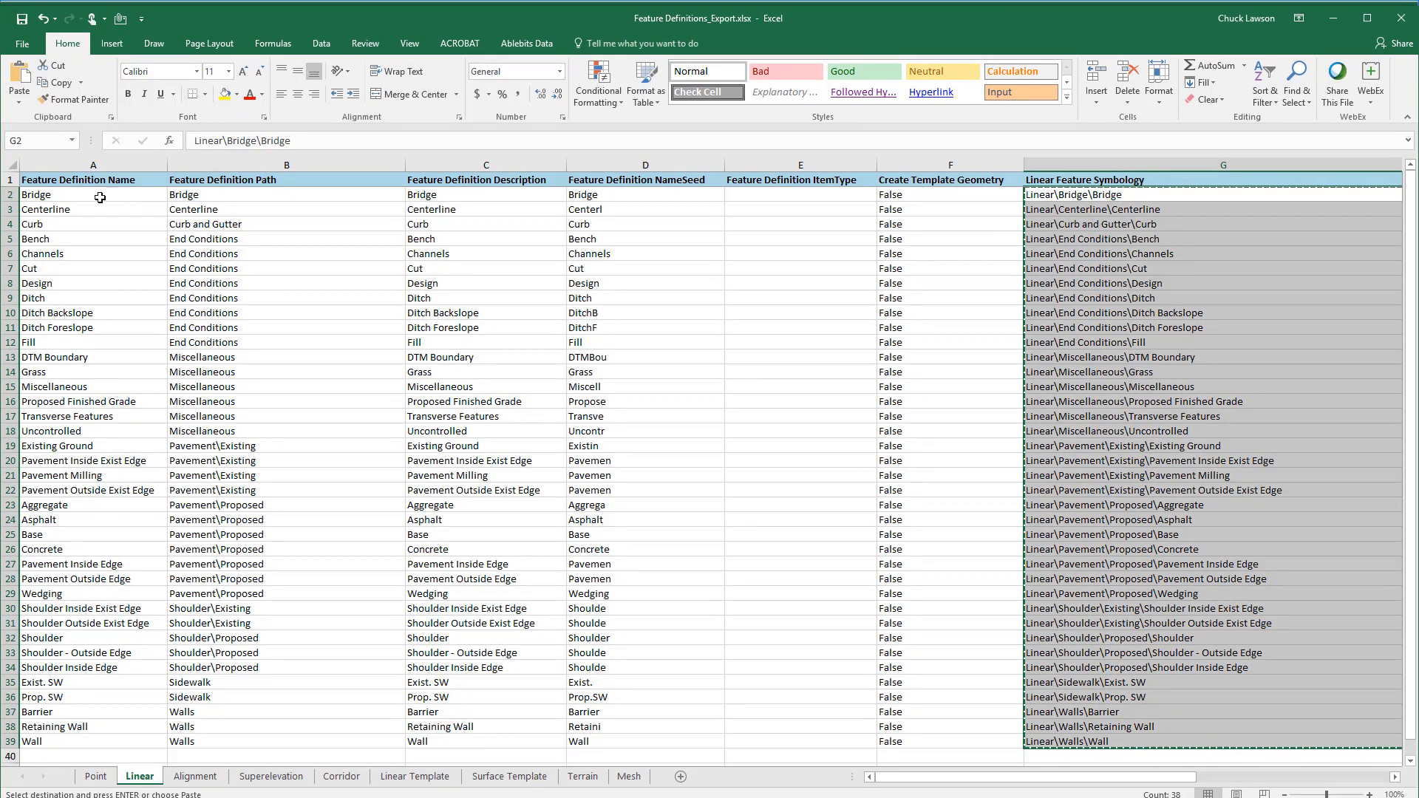
{"action": "left_click", "coordinate": [86, 189]}
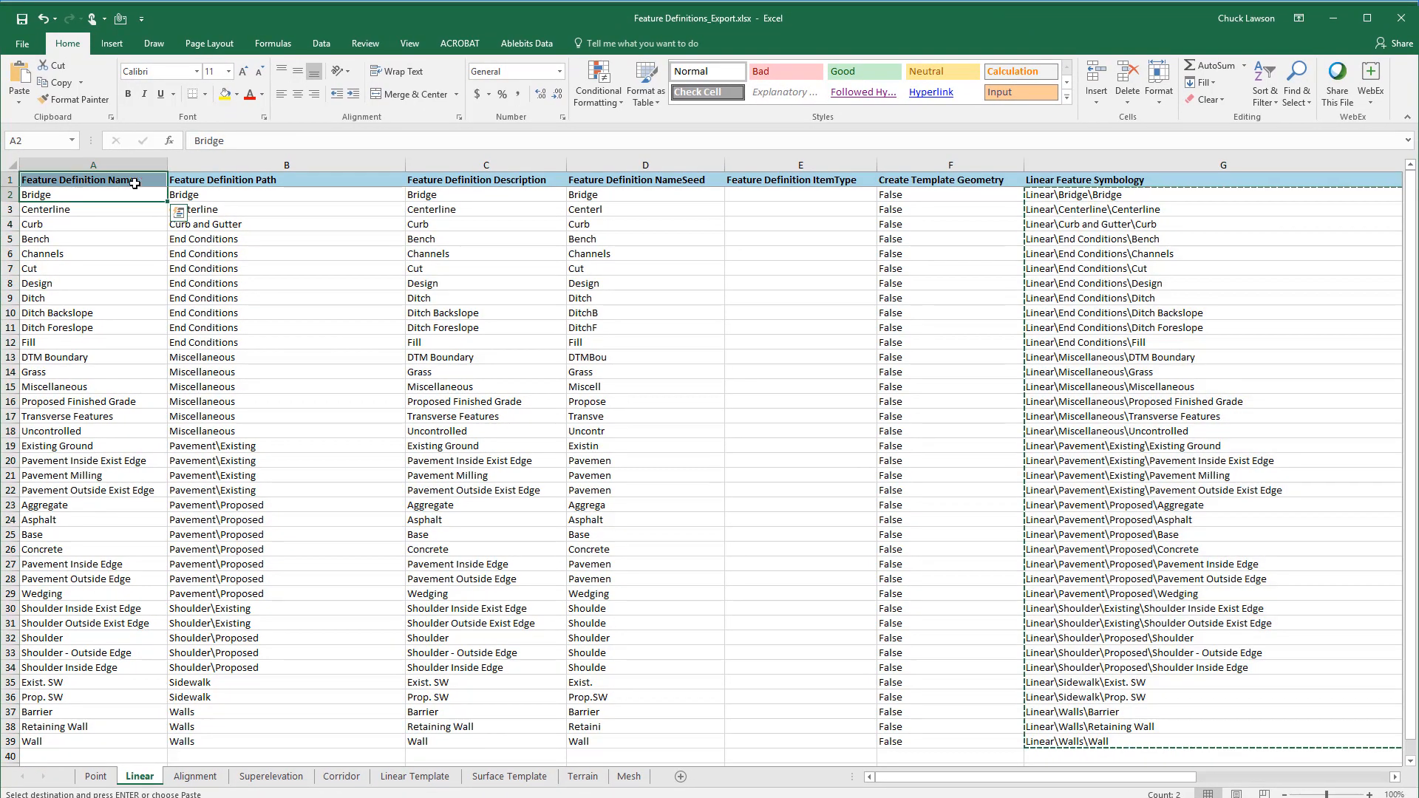
{"action": "left_click", "coordinate": [213, 194]}
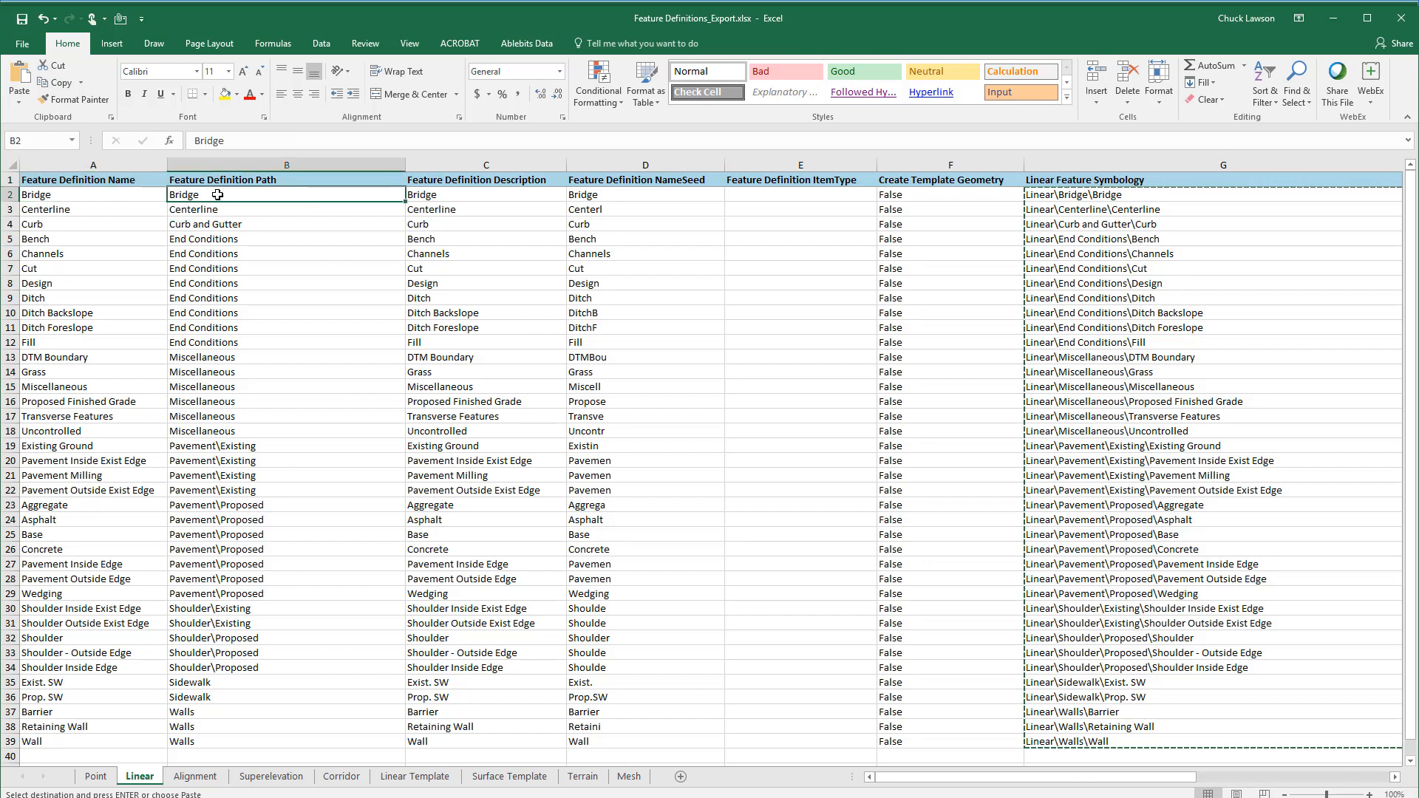
{"action": "mouse_move", "coordinate": [603, 797]}
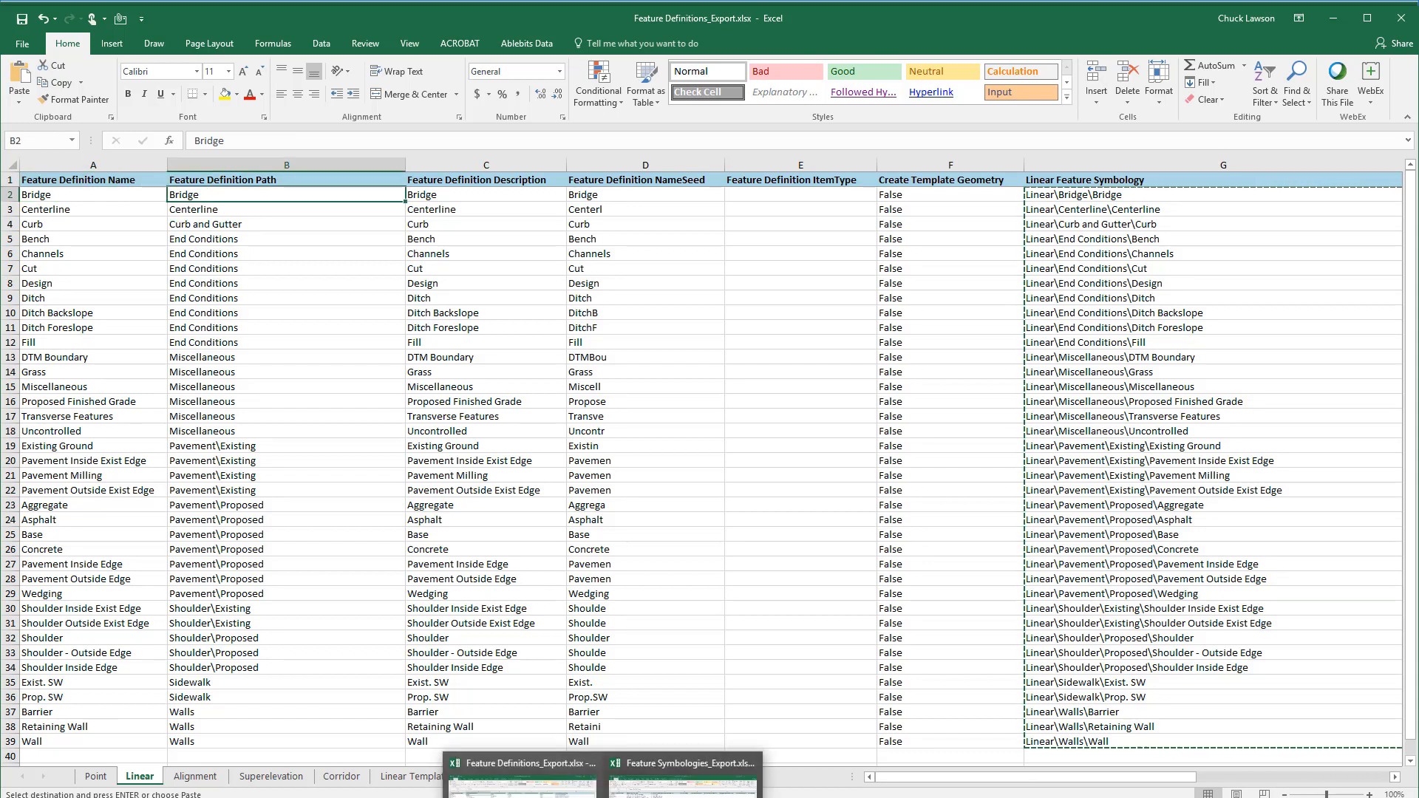
Return to Feature Symbologies_Export and replace every "Civil_Features_Imperial.ddb\" in the Feature Symbology Path column with nothing
{"action": "left_click", "coordinate": [684, 773]}
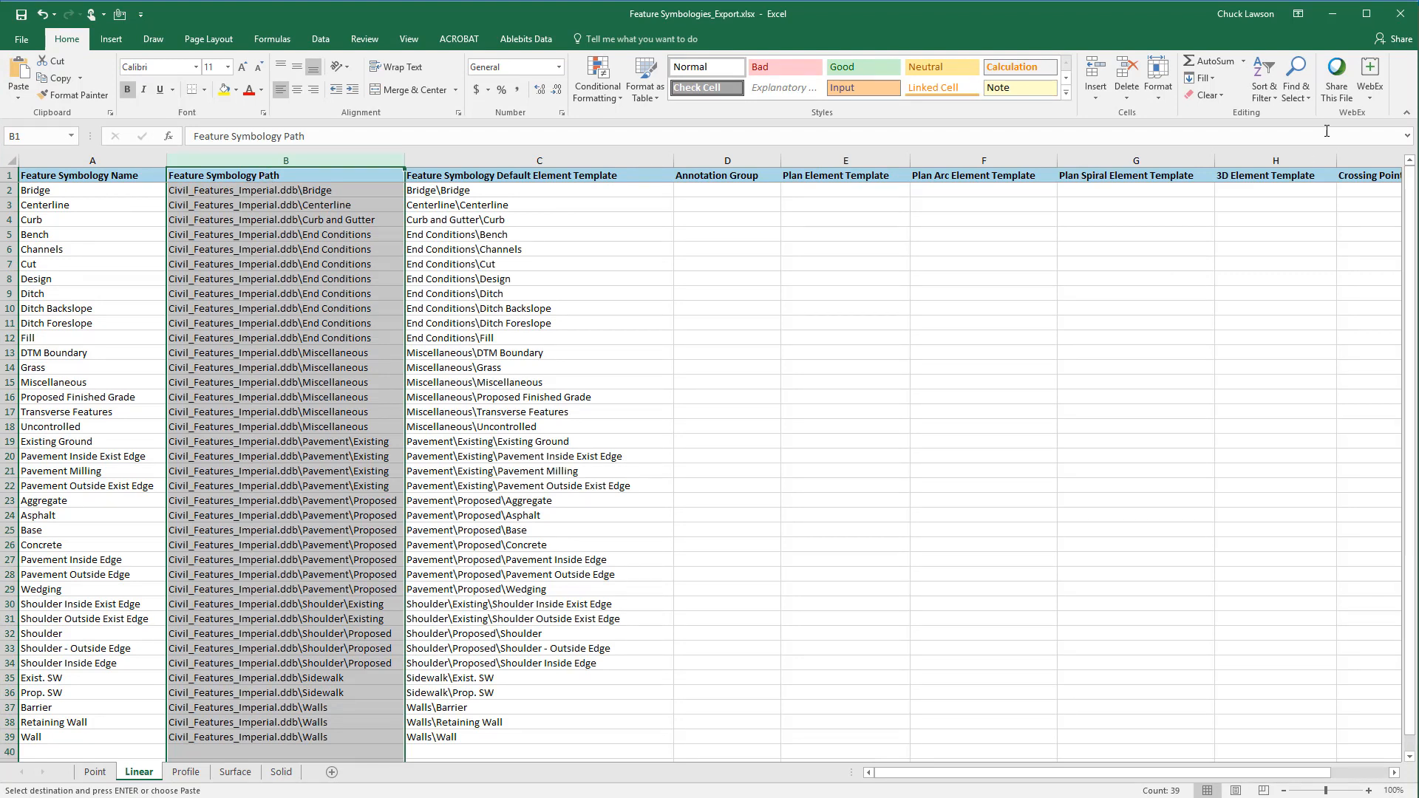
{"action": "left_click", "coordinate": [1313, 95]}
{"action": "left_click", "coordinate": [1322, 133]}
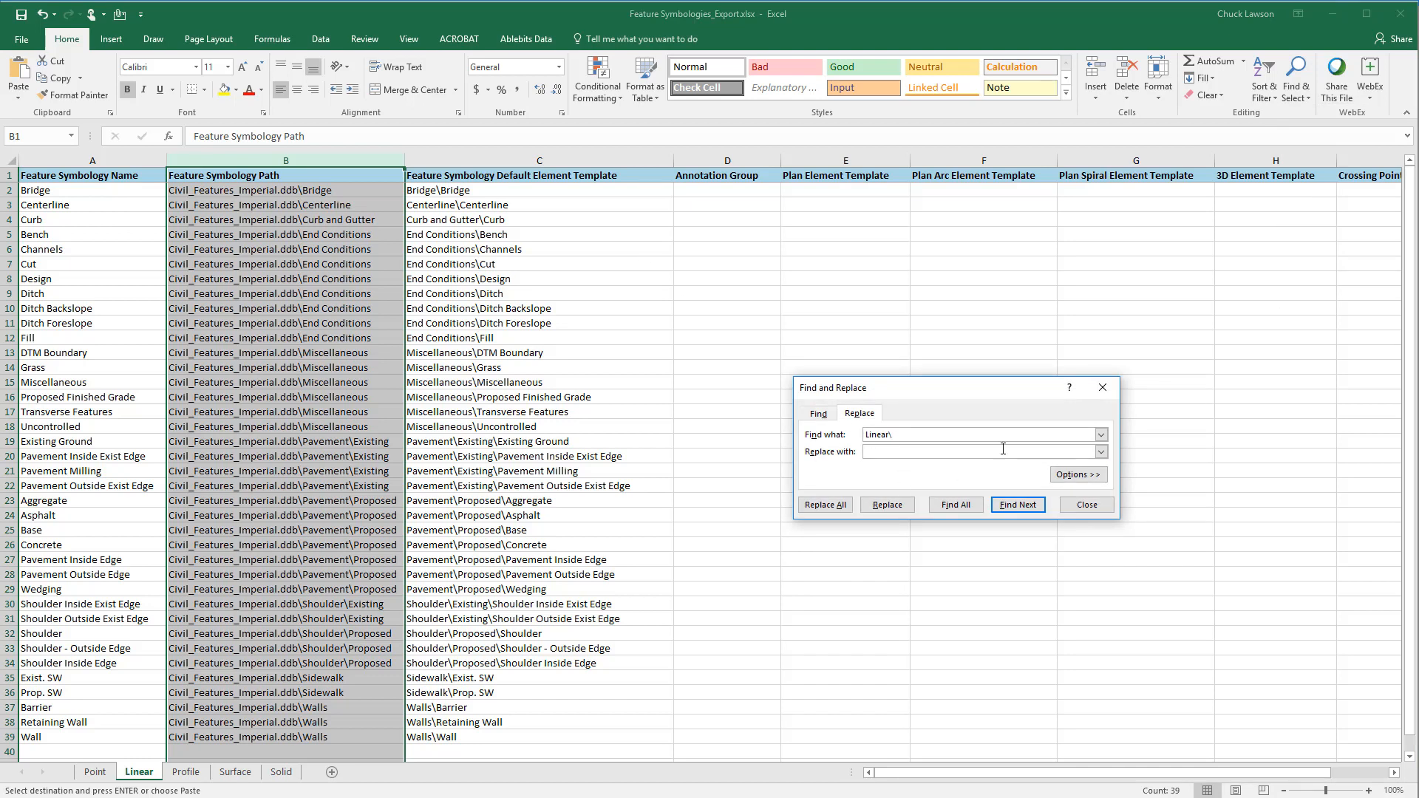
{"action": "left_click", "coordinate": [1105, 437]}
{"action": "left_click", "coordinate": [1104, 437]}
{"action": "type", "text": "C"}
{"action": "type", "text": "ivil_Impe"}
{"action": "type", "text": "Features_Imperial.ddb"}
{"action": "left_click", "coordinate": [831, 507]}
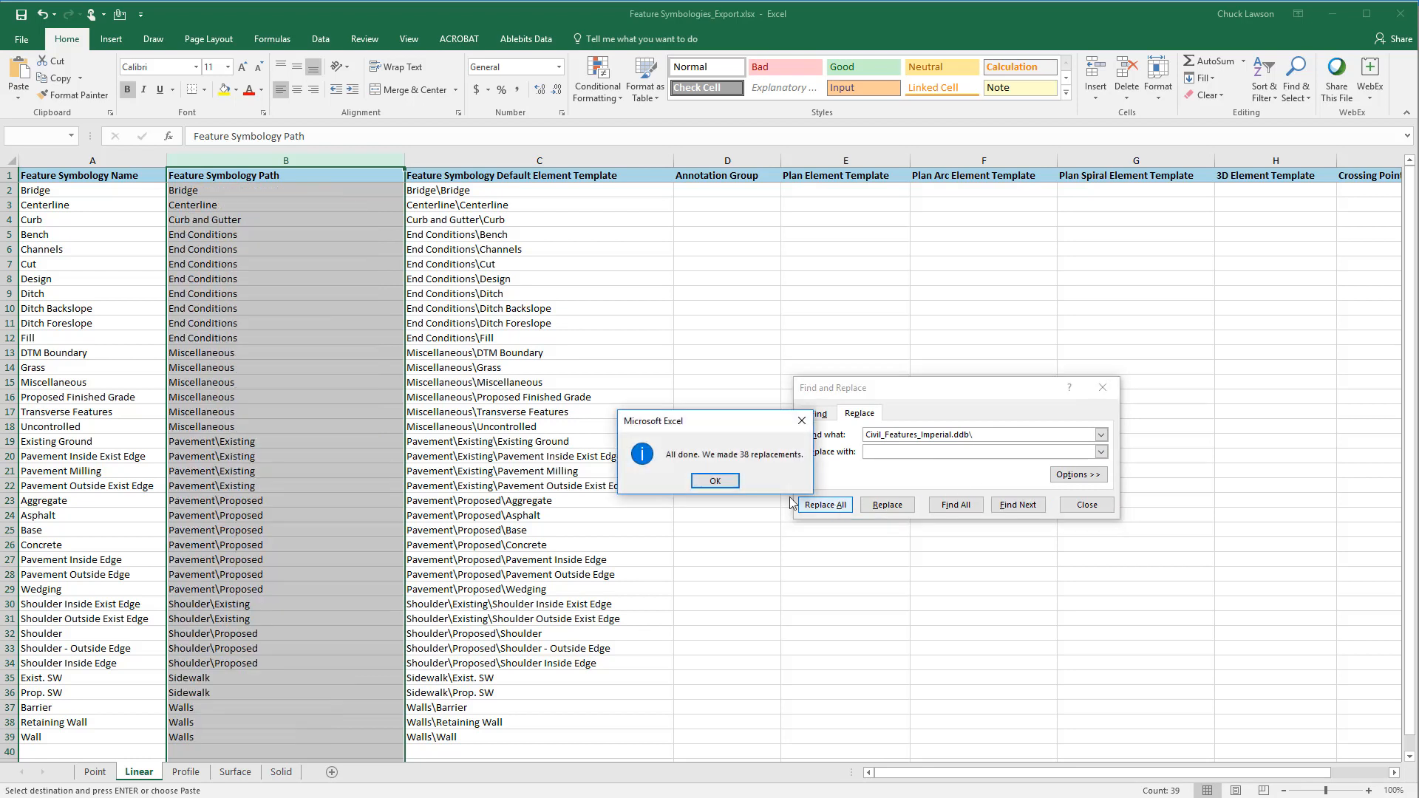
{"action": "left_click", "coordinate": [715, 481]}
{"action": "left_click", "coordinate": [1087, 505]}
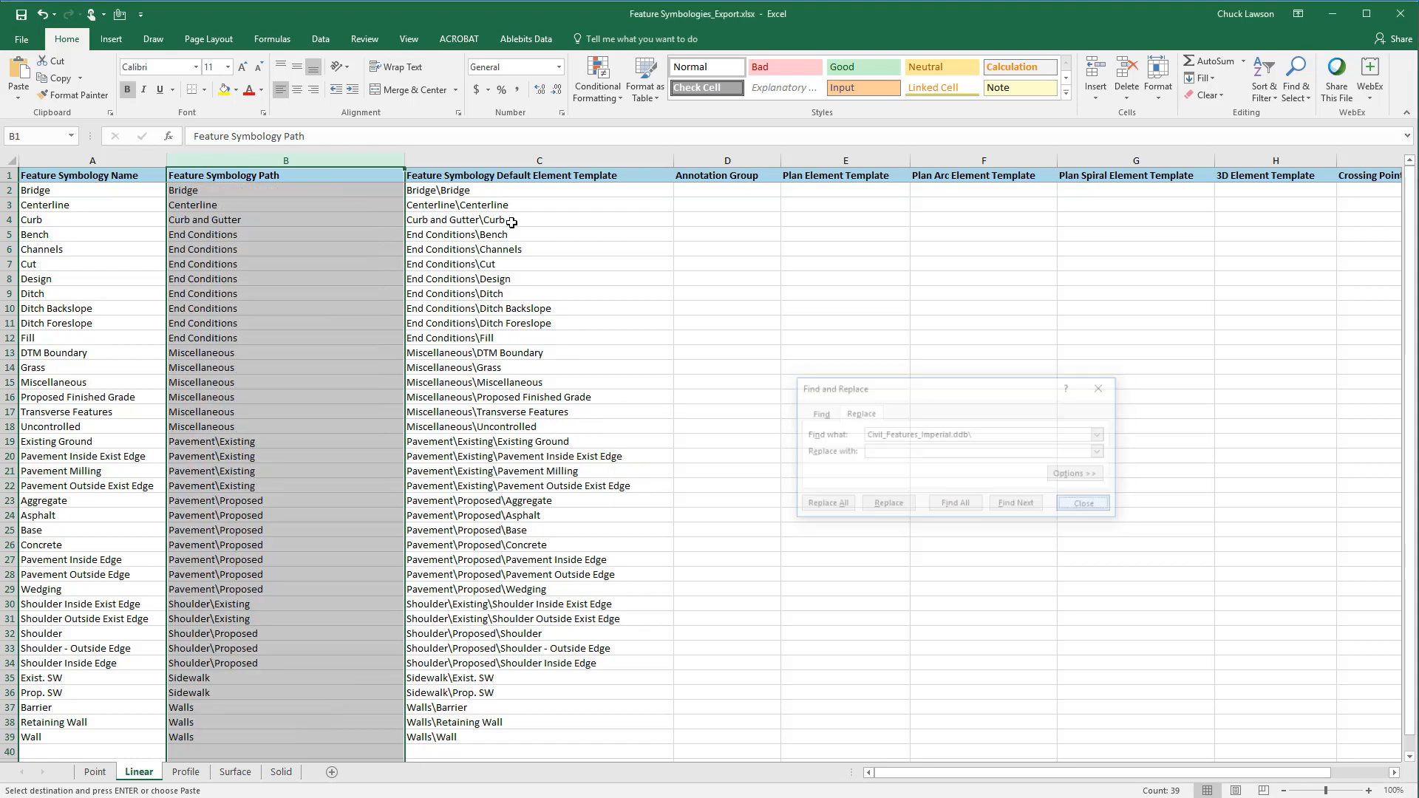
{"action": "key", "text": "Escape"}
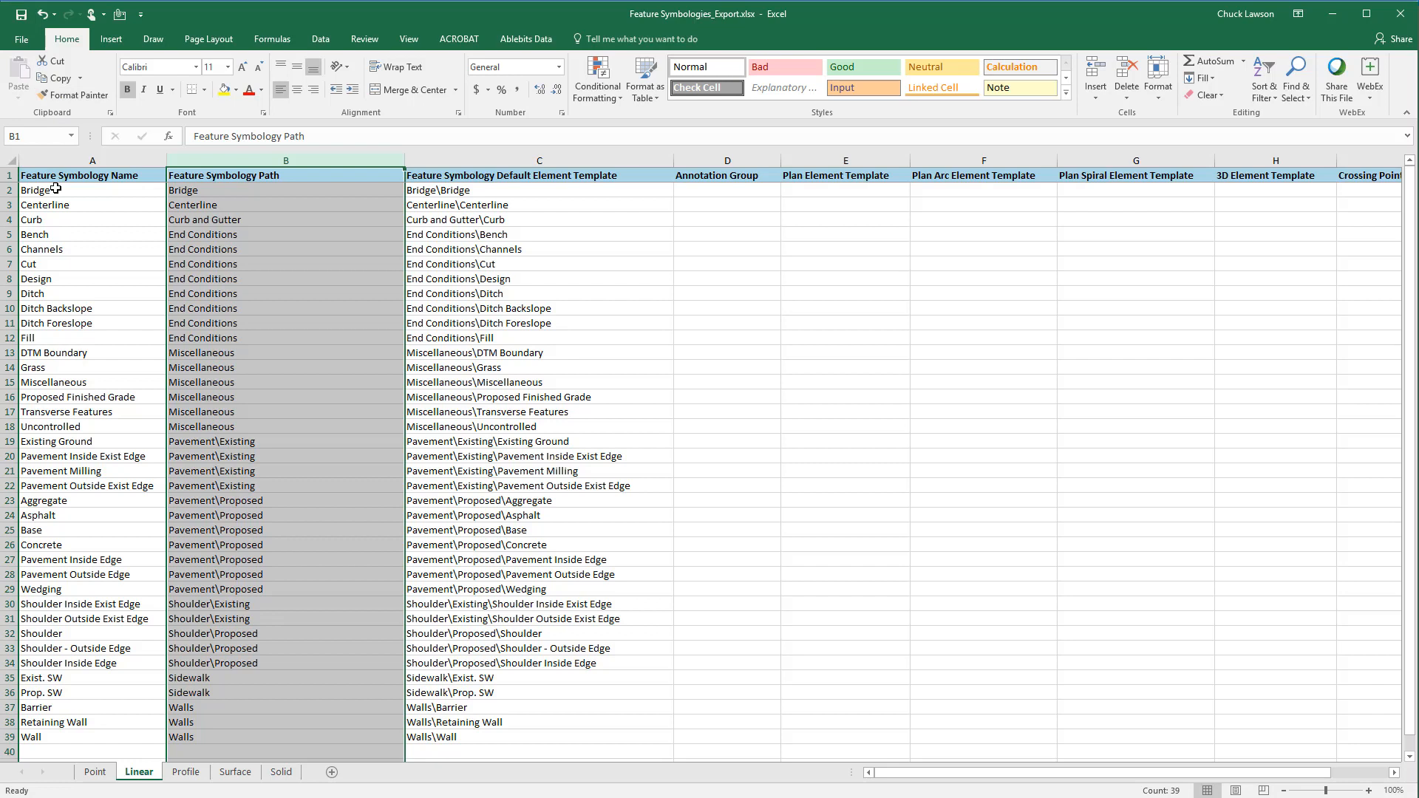
Review the Linear sheet's feature symbology names and paths against their default element template entries
{"action": "left_click", "coordinate": [63, 196]}
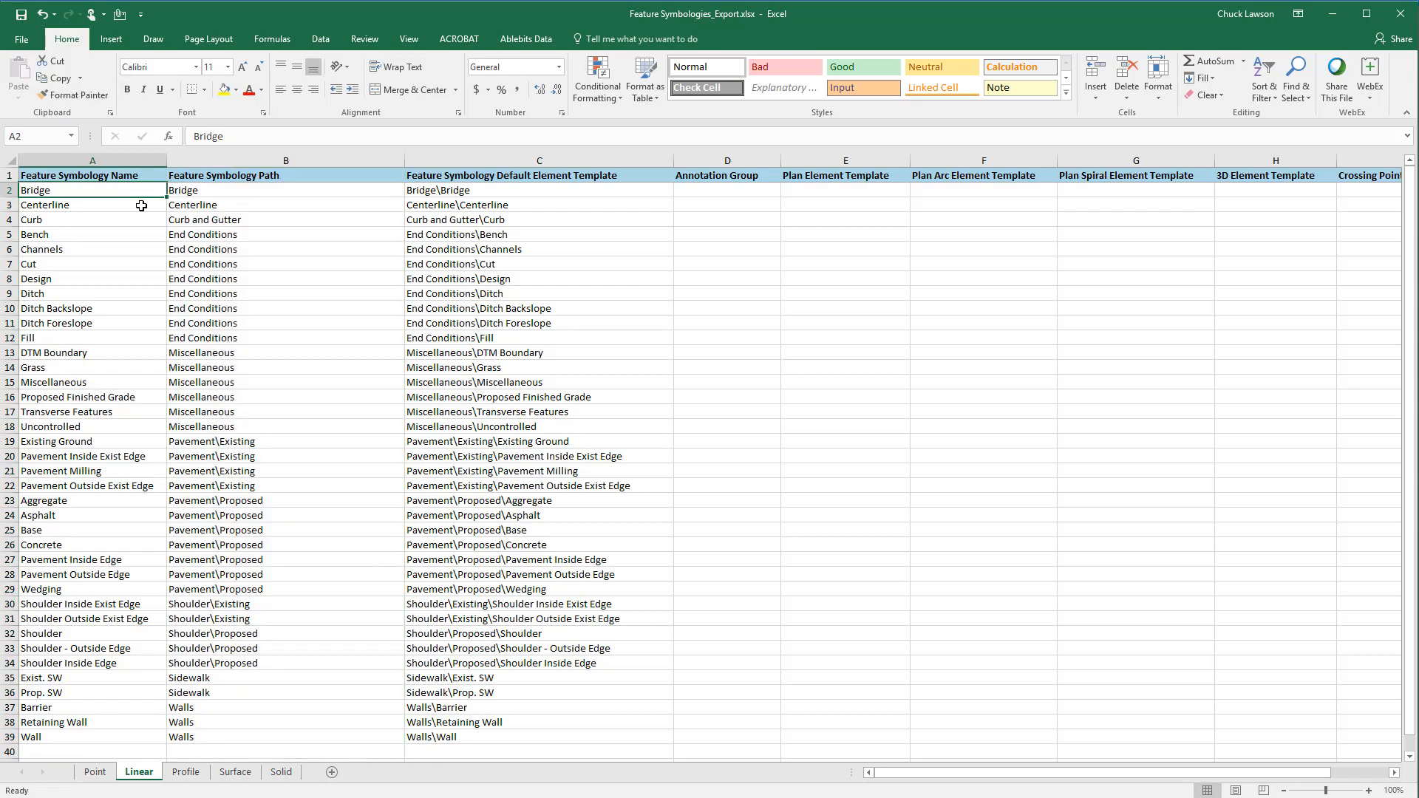
{"action": "left_click", "coordinate": [228, 195]}
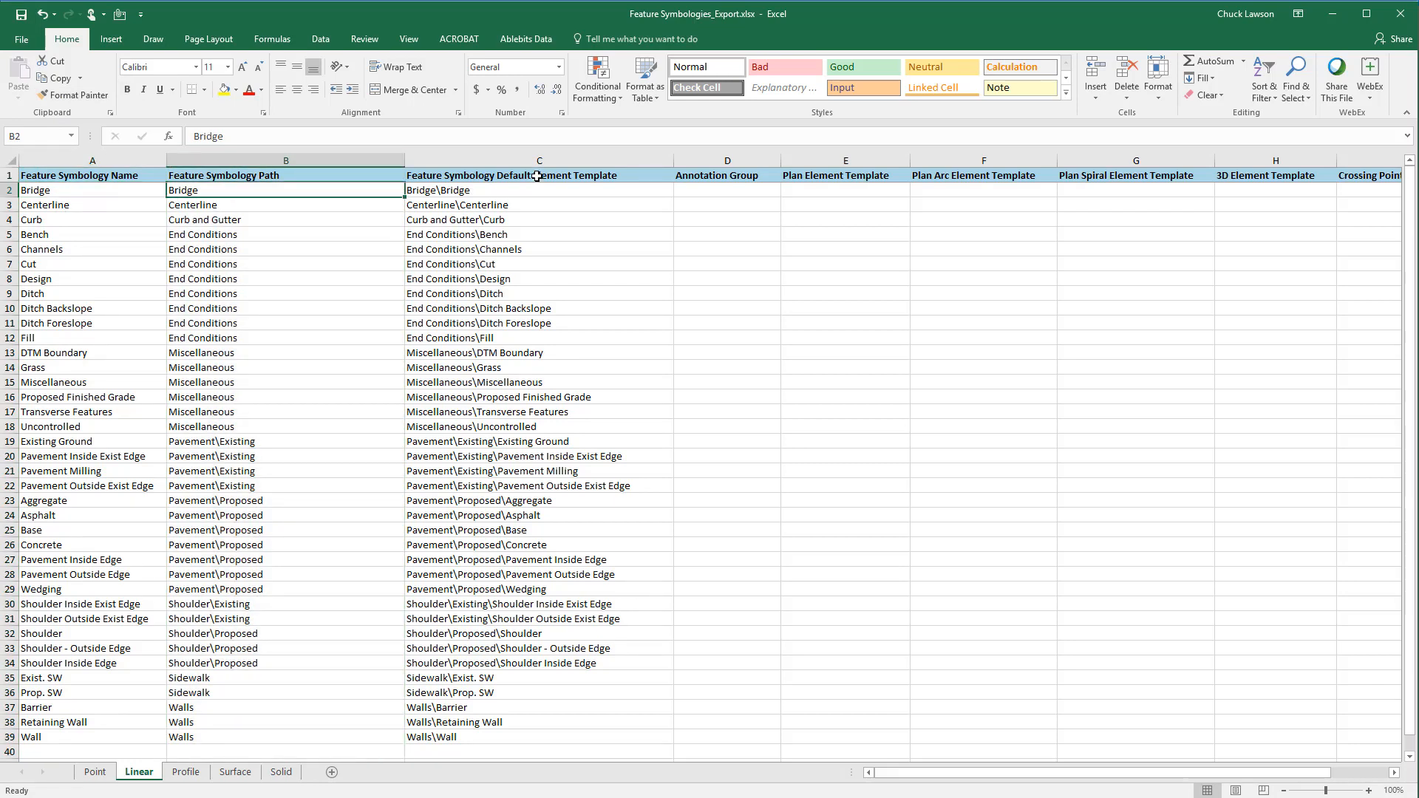
{"action": "left_click", "coordinate": [528, 198]}
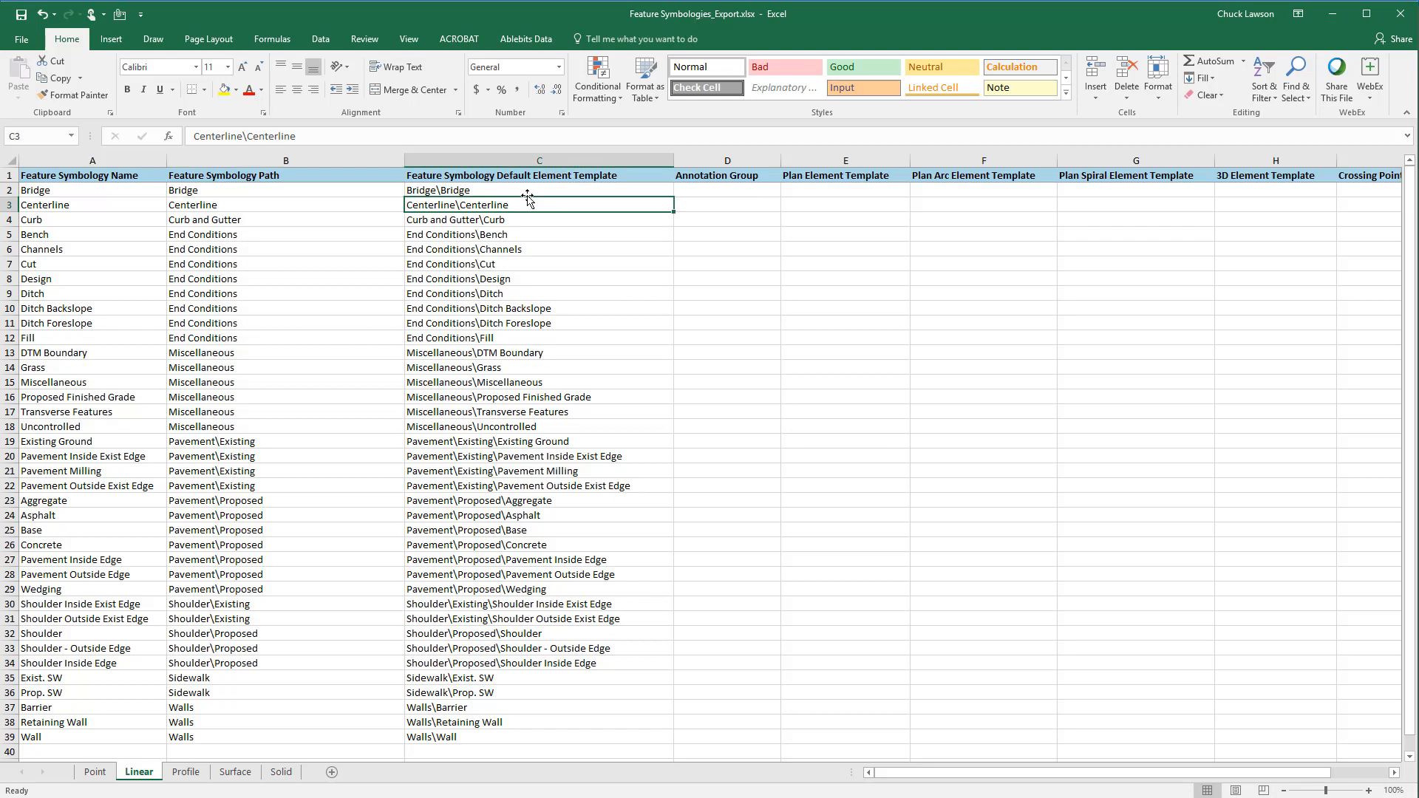
{"action": "left_click", "coordinate": [526, 220]}
{"action": "left_click", "coordinate": [502, 367]}
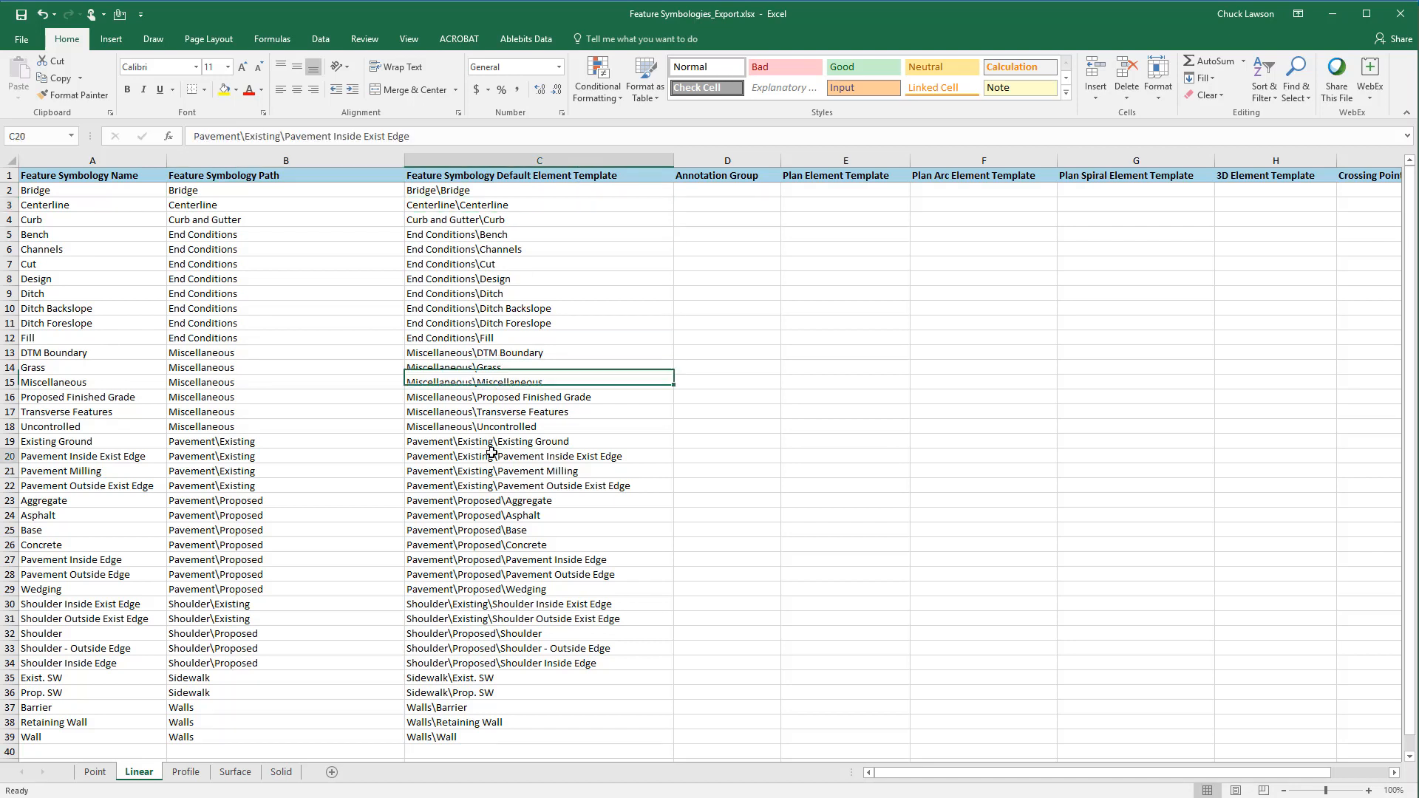
Review the Linear sheet's remaining columns, from Annotation Group and the plan element templates through 3D and Crossing Point Element Template
{"action": "left_click", "coordinate": [491, 453]}
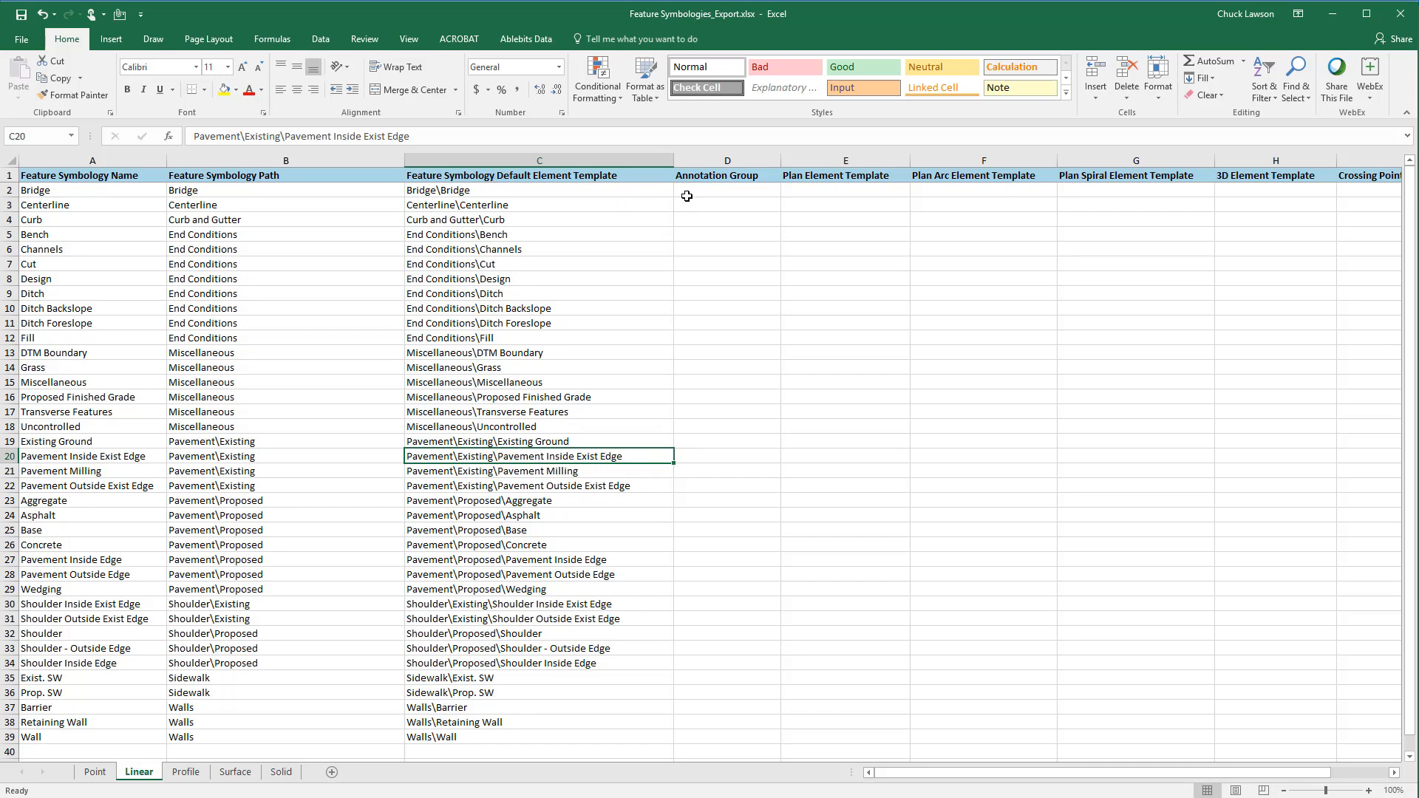
{"action": "left_click", "coordinate": [714, 200]}
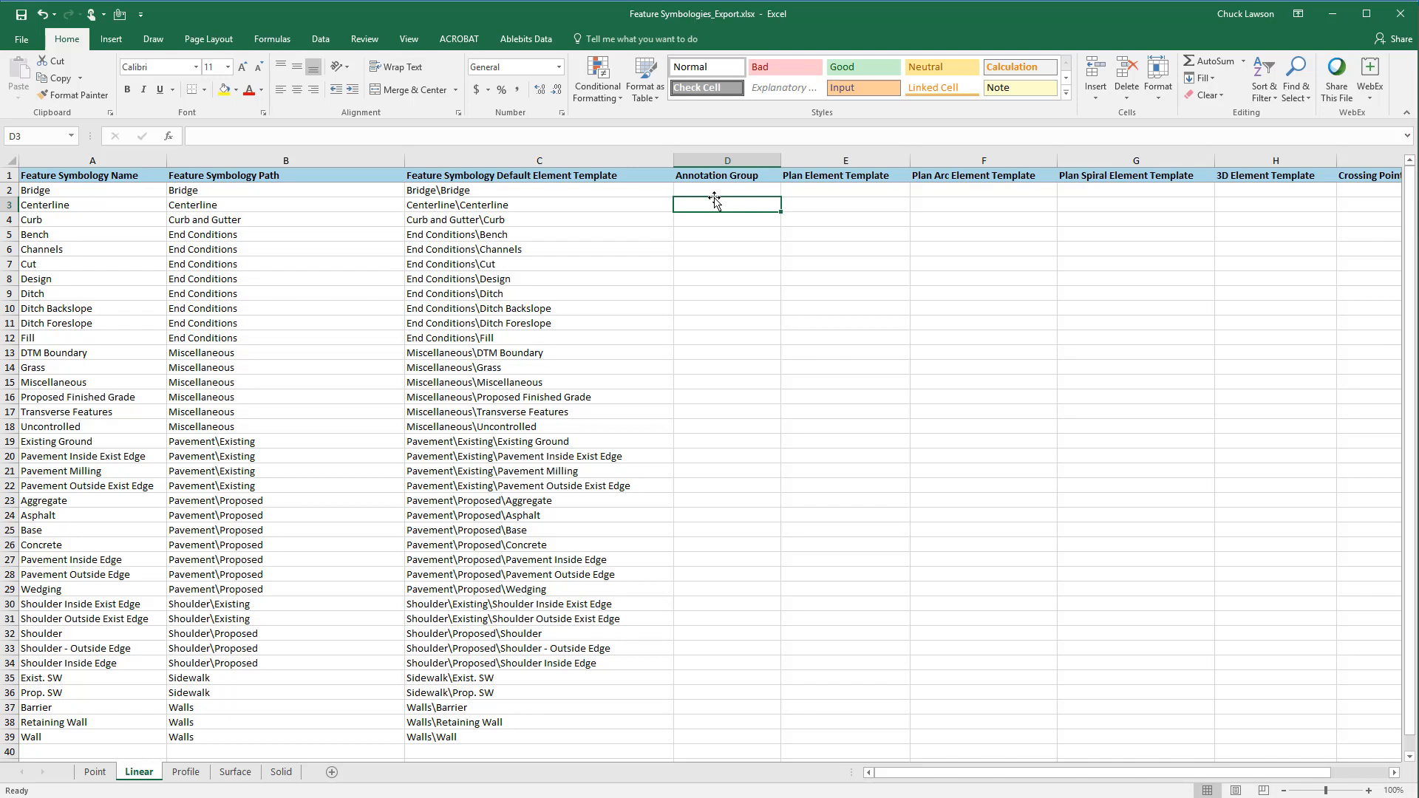
{"action": "key", "text": "Right"}
{"action": "key", "text": "Right"}
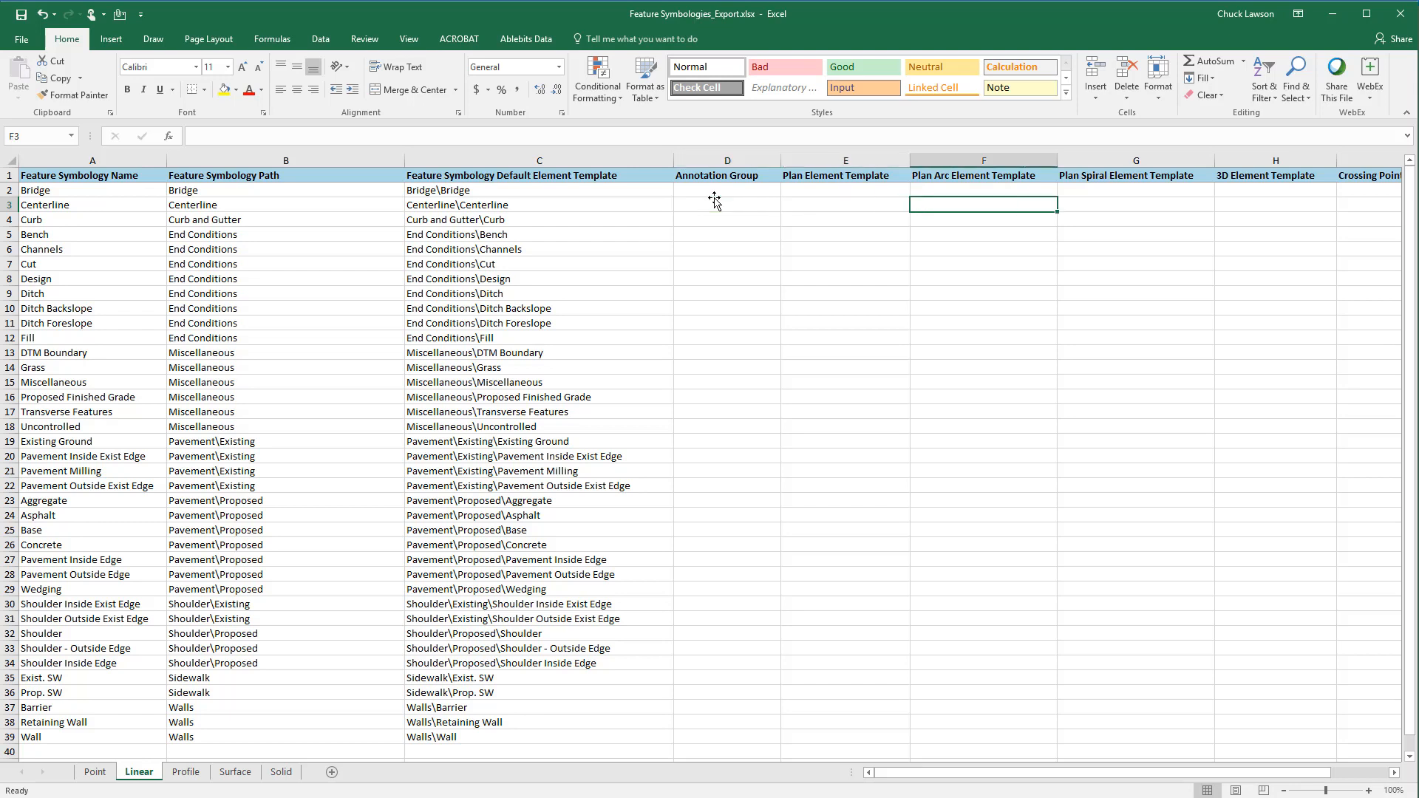
{"action": "key", "text": "Right"}
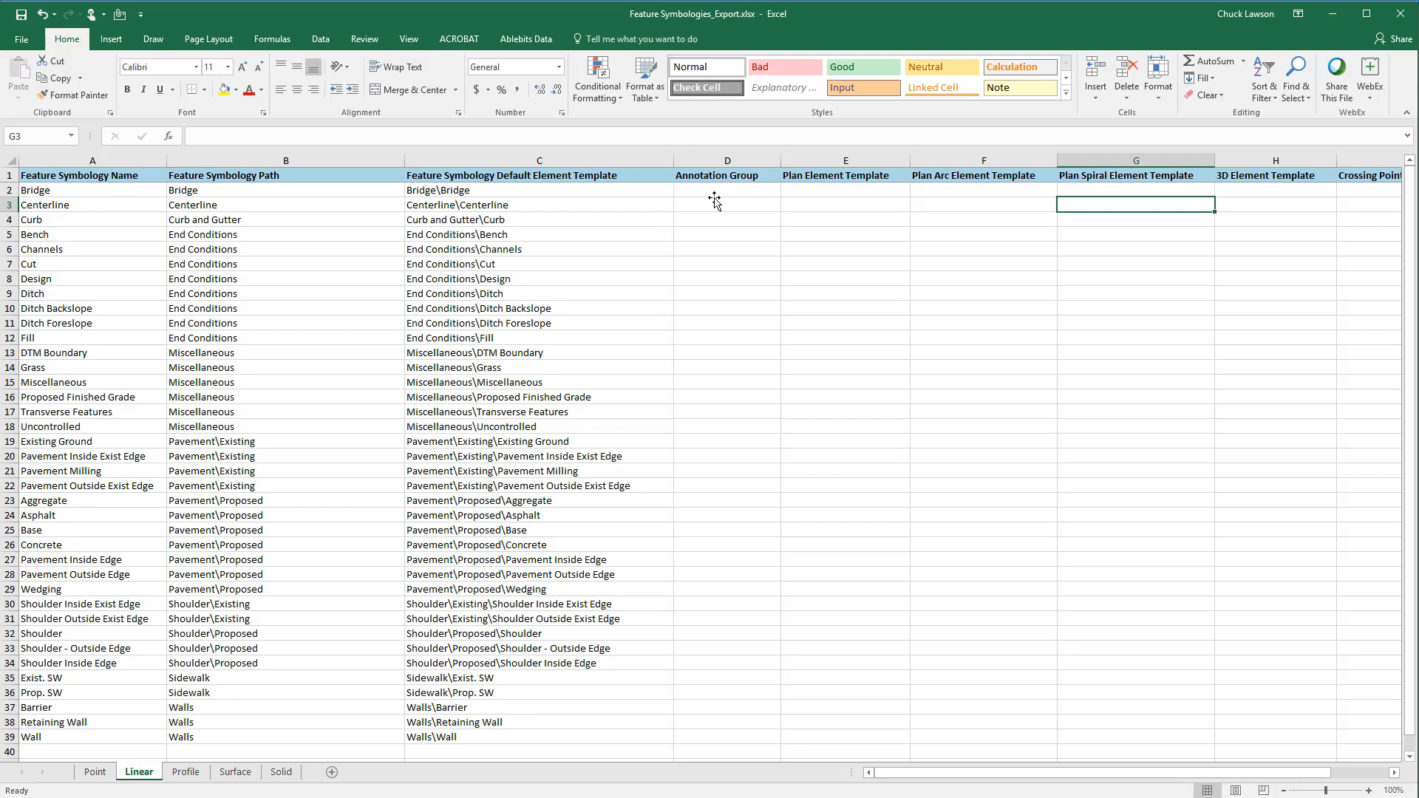
{"action": "key", "text": "Right"}
{"action": "key", "text": "Right"}
{"action": "key", "text": "Left"}
{"action": "key", "text": "Left"}
{"action": "key", "text": "Left"}
{"action": "key", "text": "Left"}
{"action": "key", "text": "Left"}
{"action": "key", "text": "Left"}
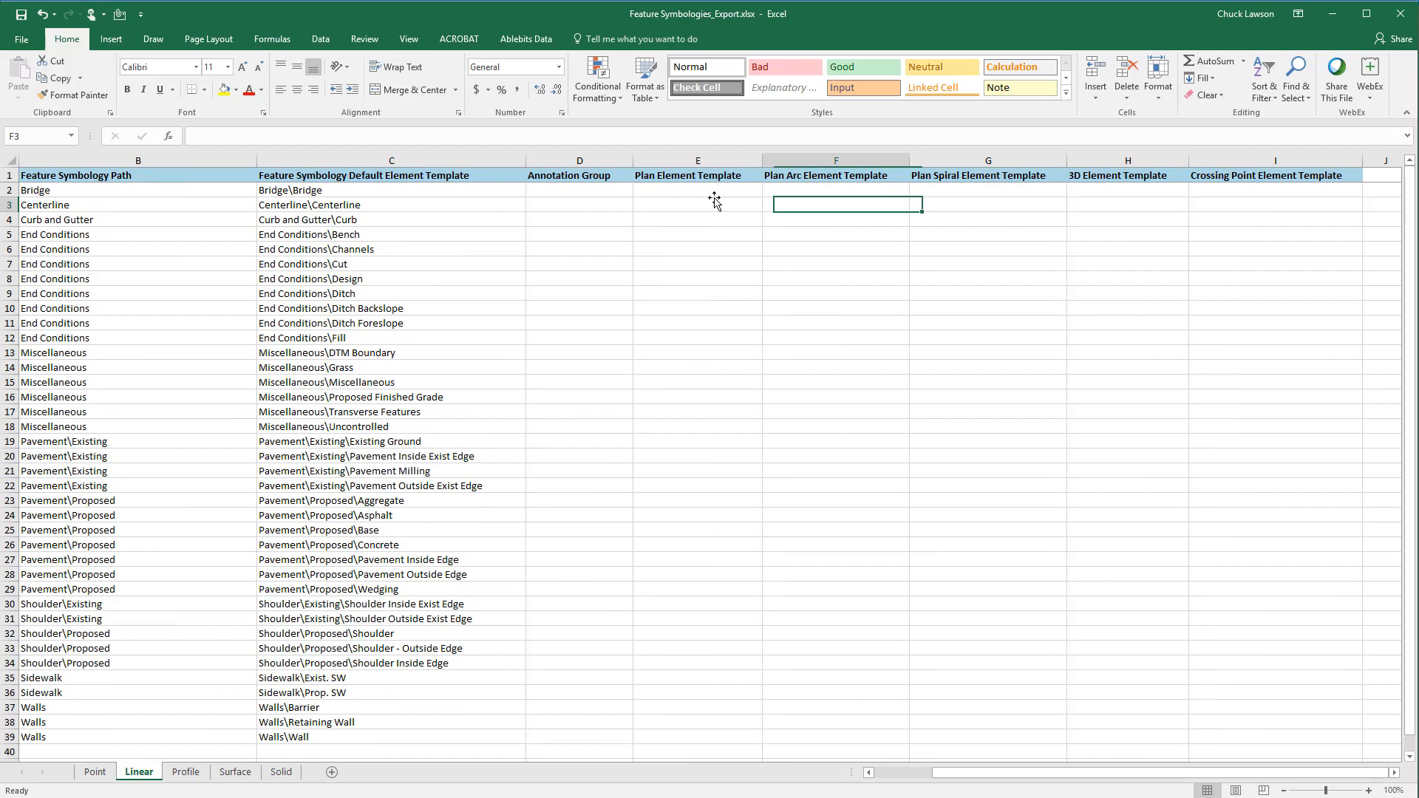
{"action": "key", "text": "Left"}
{"action": "key", "text": "Left"}
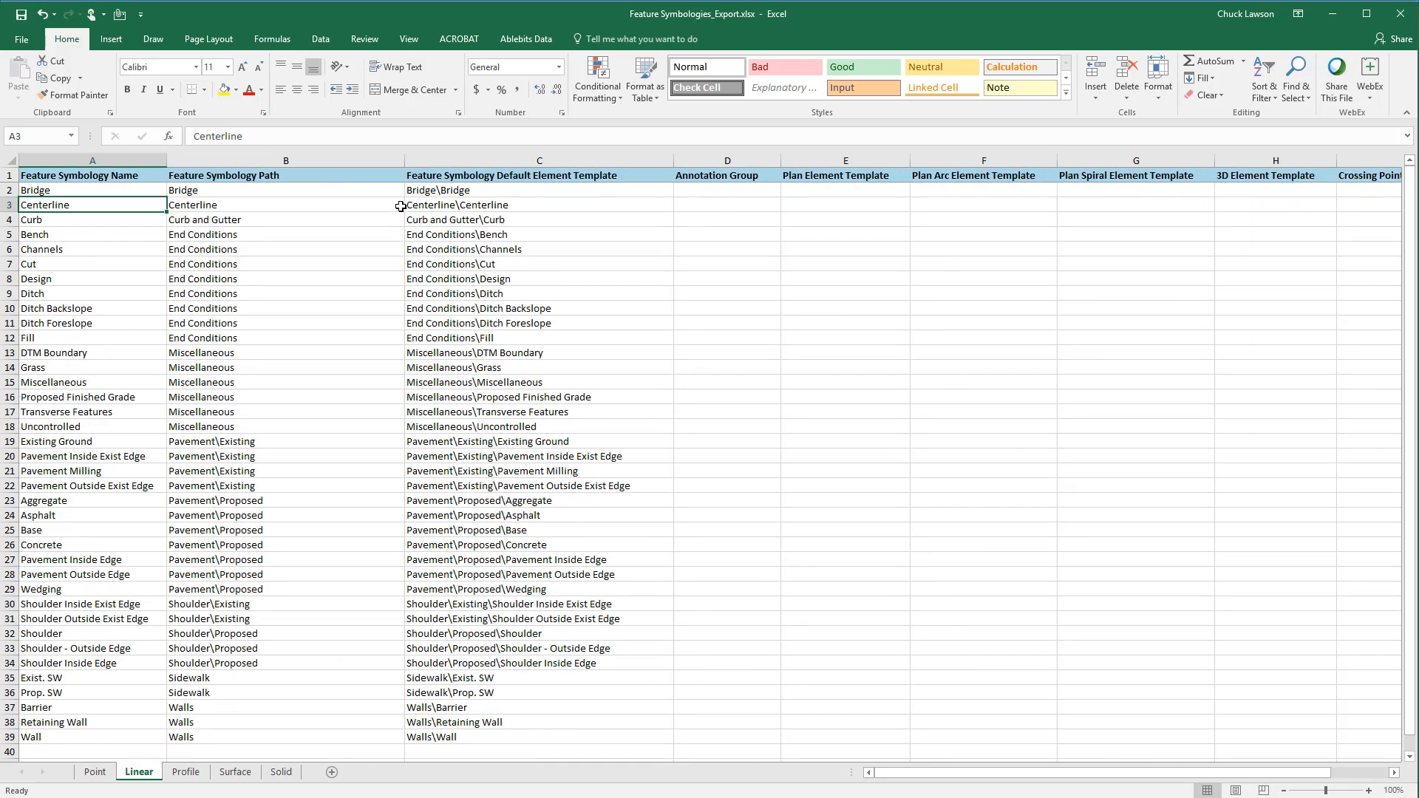
On the Profile sheet, clear the existing profile element template entries from Profile Element Template through Profile Intersection Element Template, rows 2 to 32
{"action": "left_click", "coordinate": [186, 772]}
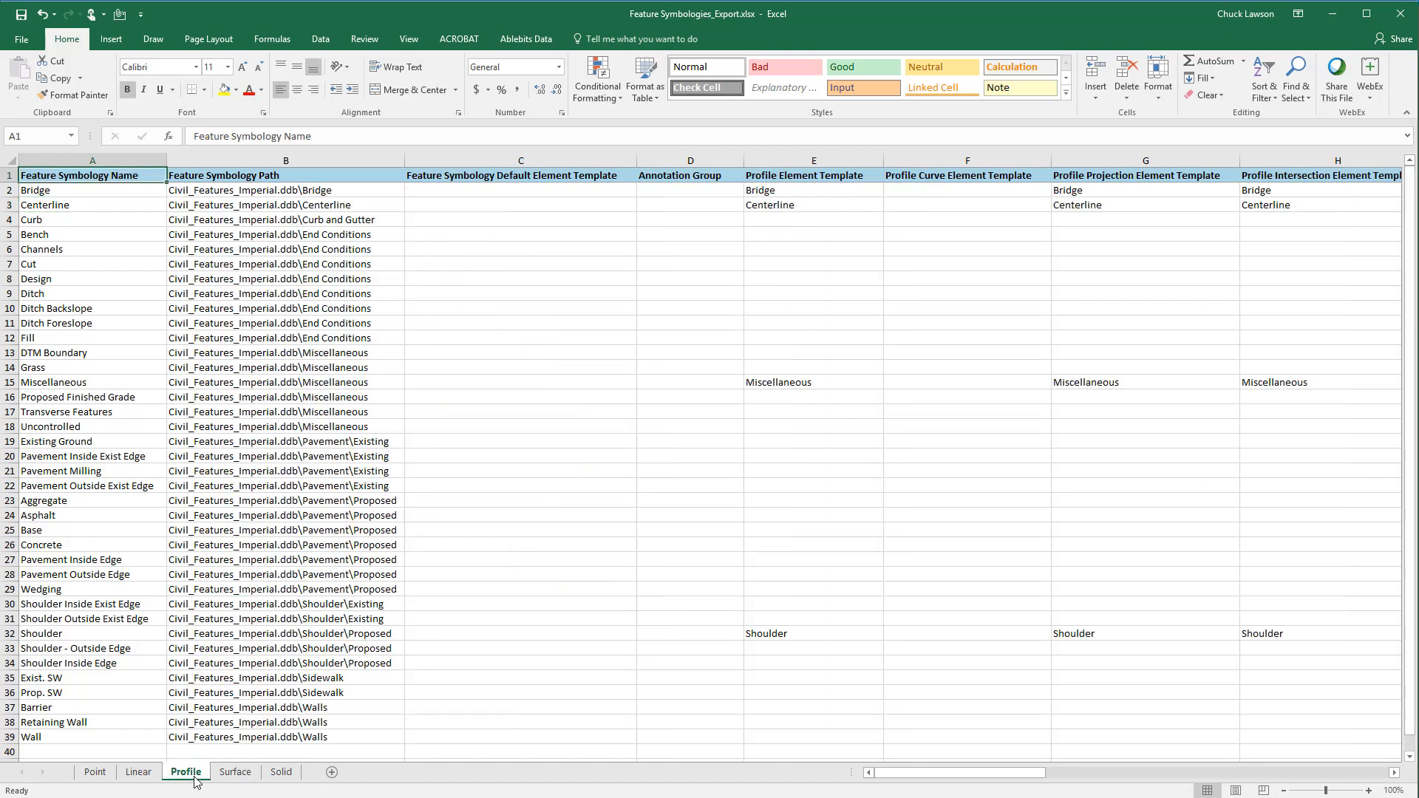
{"action": "left_click", "coordinate": [770, 189]}
{"action": "left_click", "coordinate": [1324, 636], "text": "shift"}
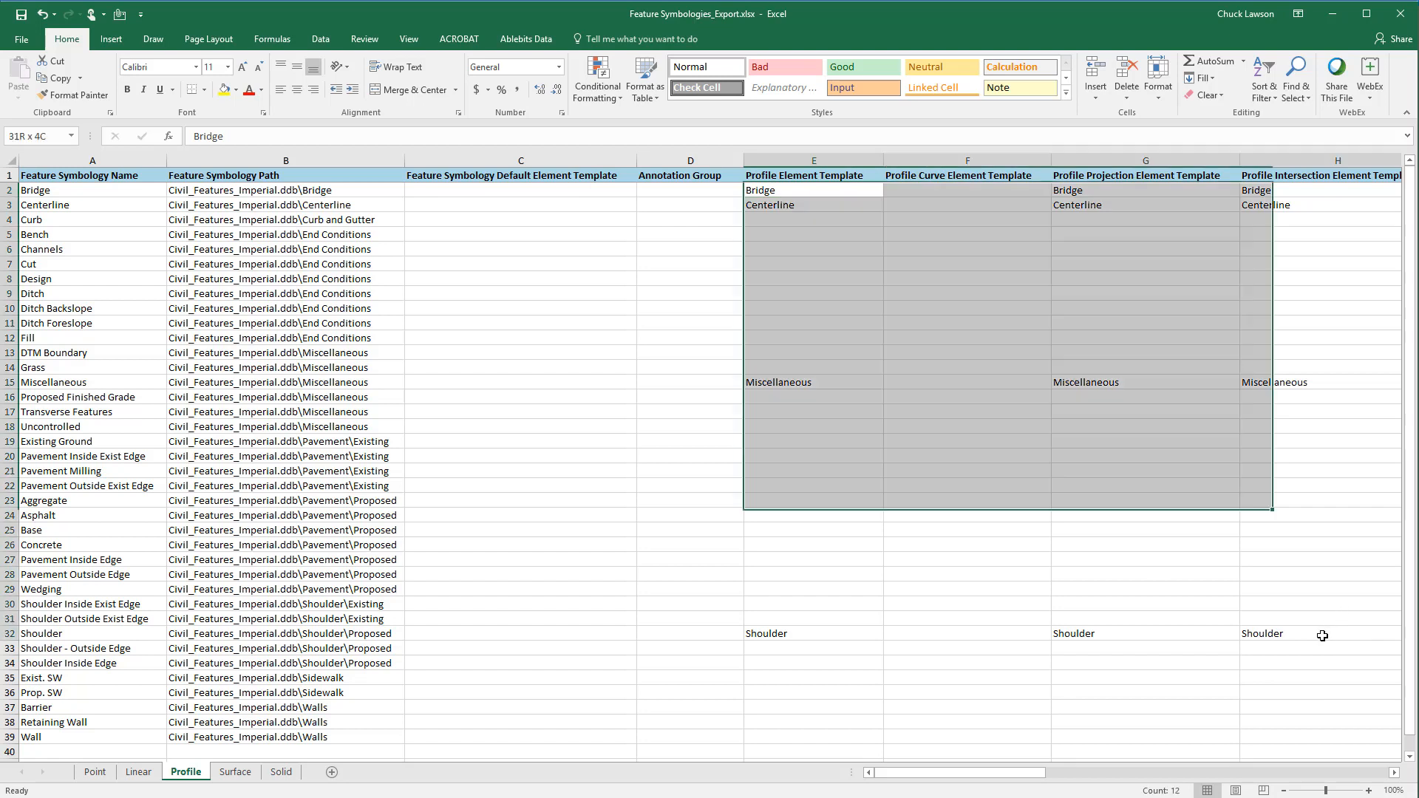
{"action": "key", "text": "Delete"}
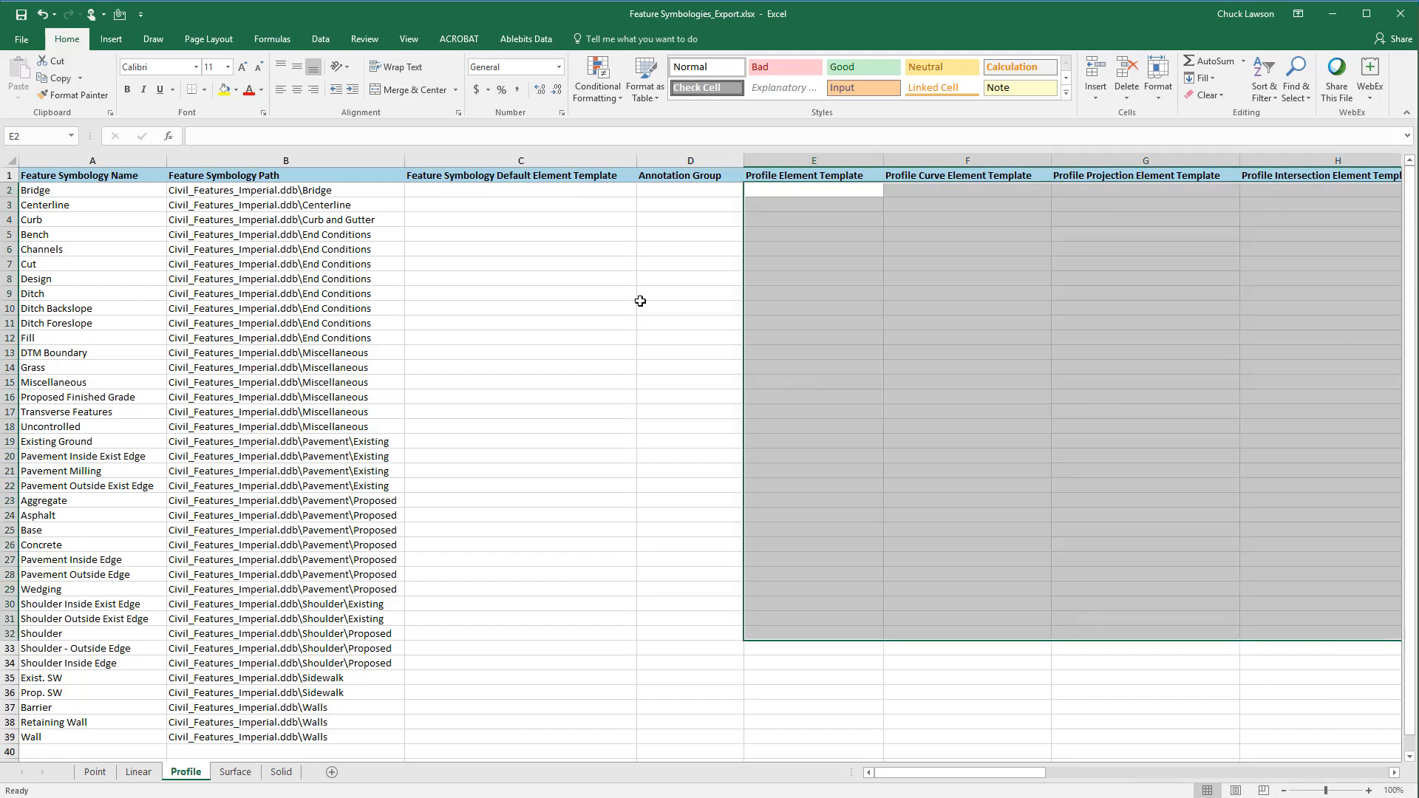
Replace every "Civil_Features_Imperial.ddb\" in the Profile sheet's Feature Symbology Path column with nothing
{"action": "left_click", "coordinate": [286, 161]}
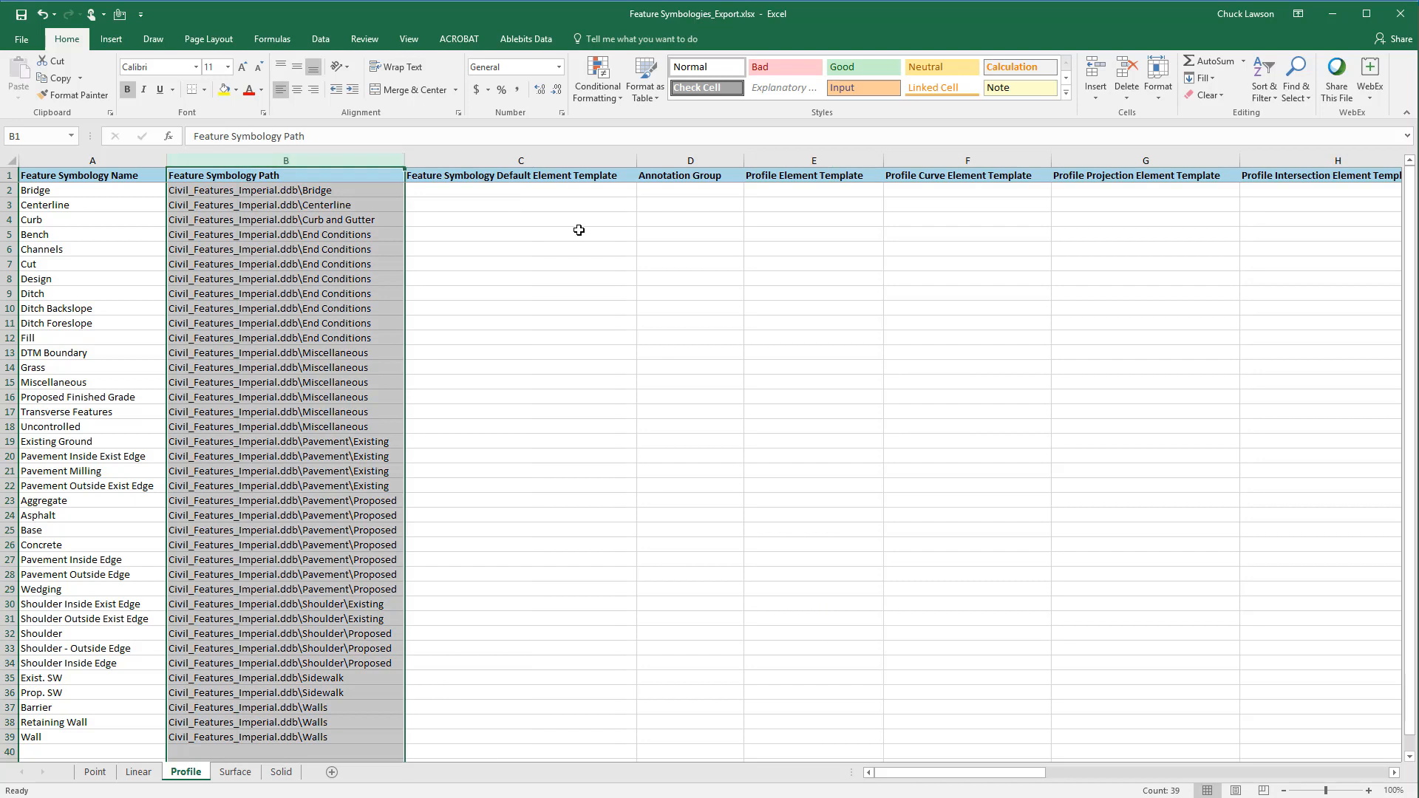
{"action": "left_click", "coordinate": [1296, 81]}
{"action": "left_click", "coordinate": [1315, 132]}
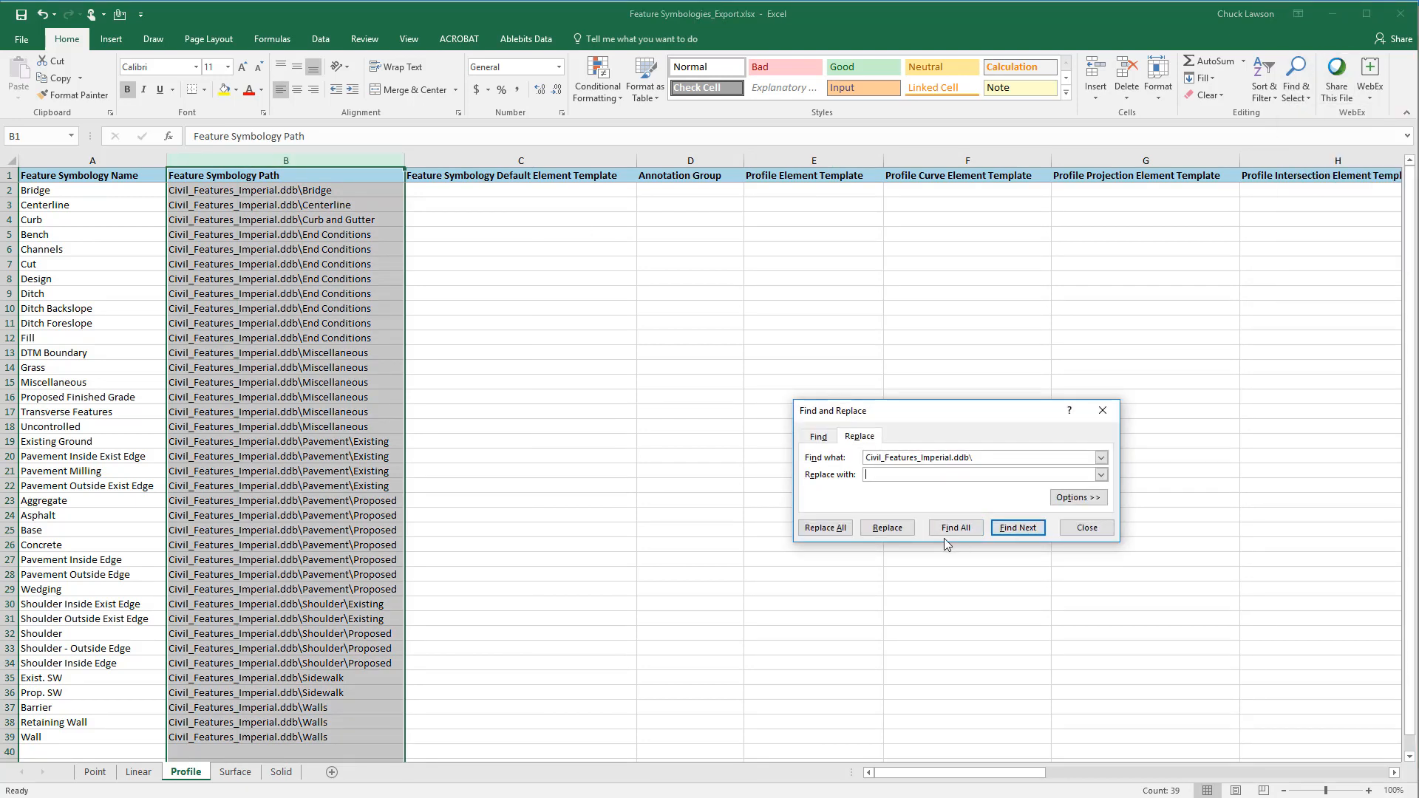
{"action": "left_click", "coordinate": [825, 528]}
{"action": "left_click", "coordinate": [715, 482]}
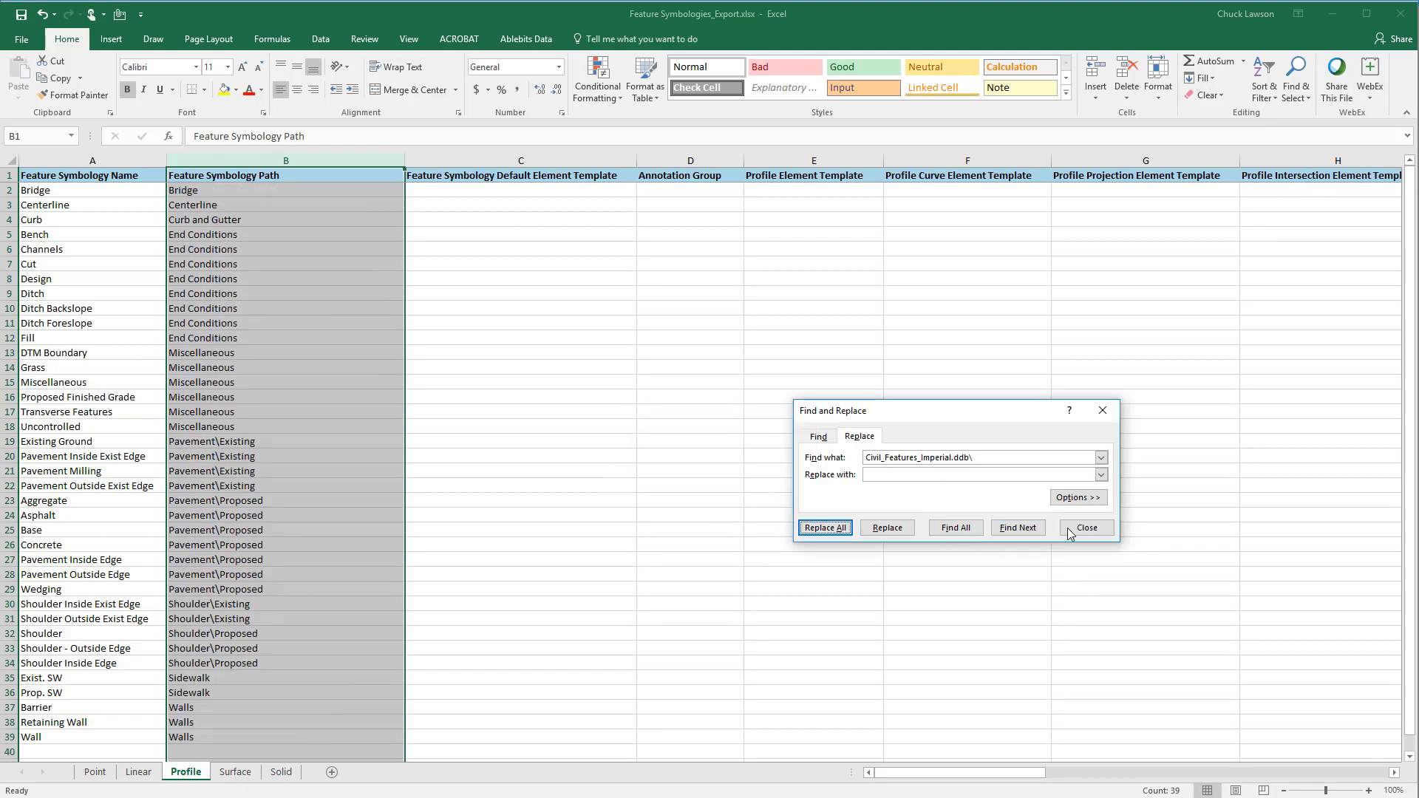
{"action": "left_click", "coordinate": [1087, 528]}
{"action": "left_click", "coordinate": [206, 192]}
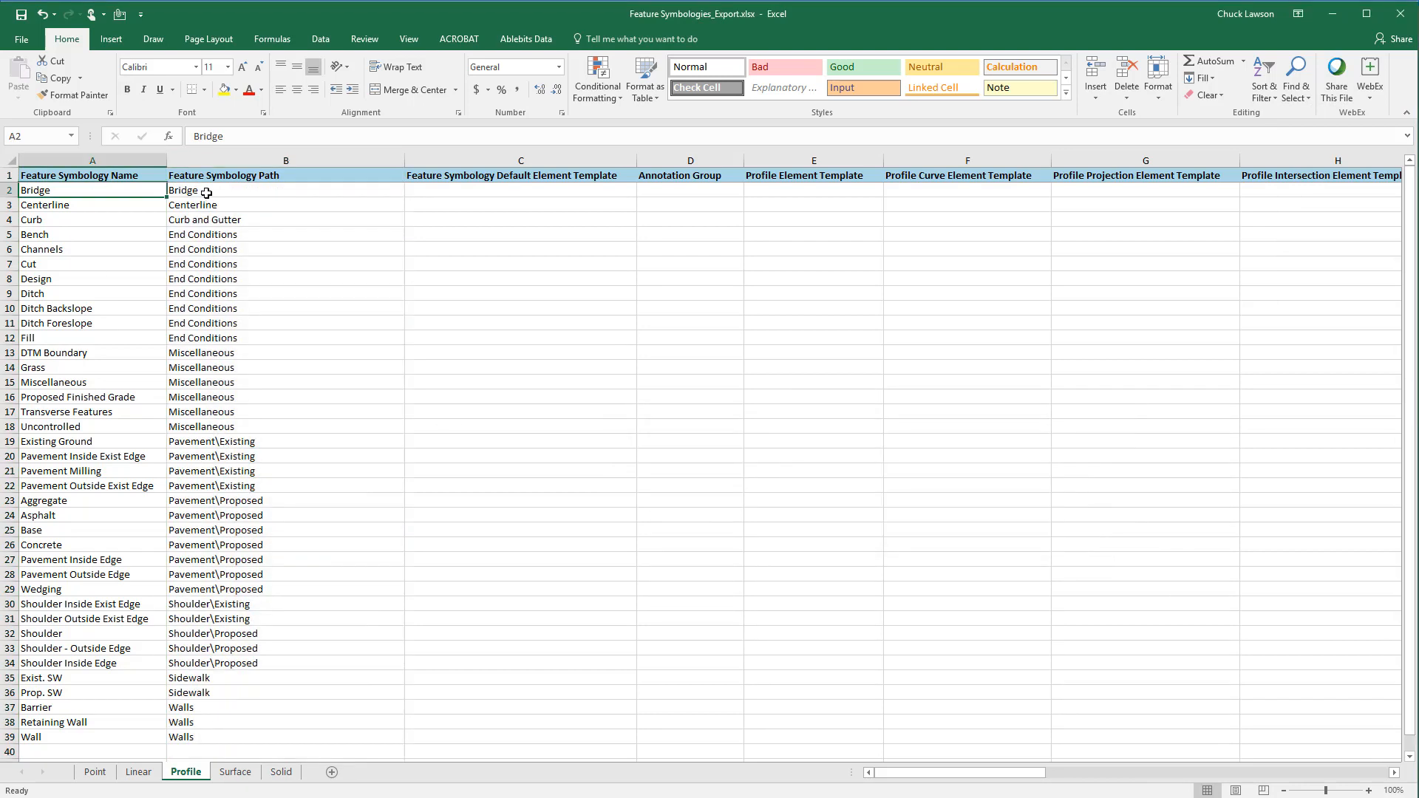
{"action": "left_click", "coordinate": [99, 192]}
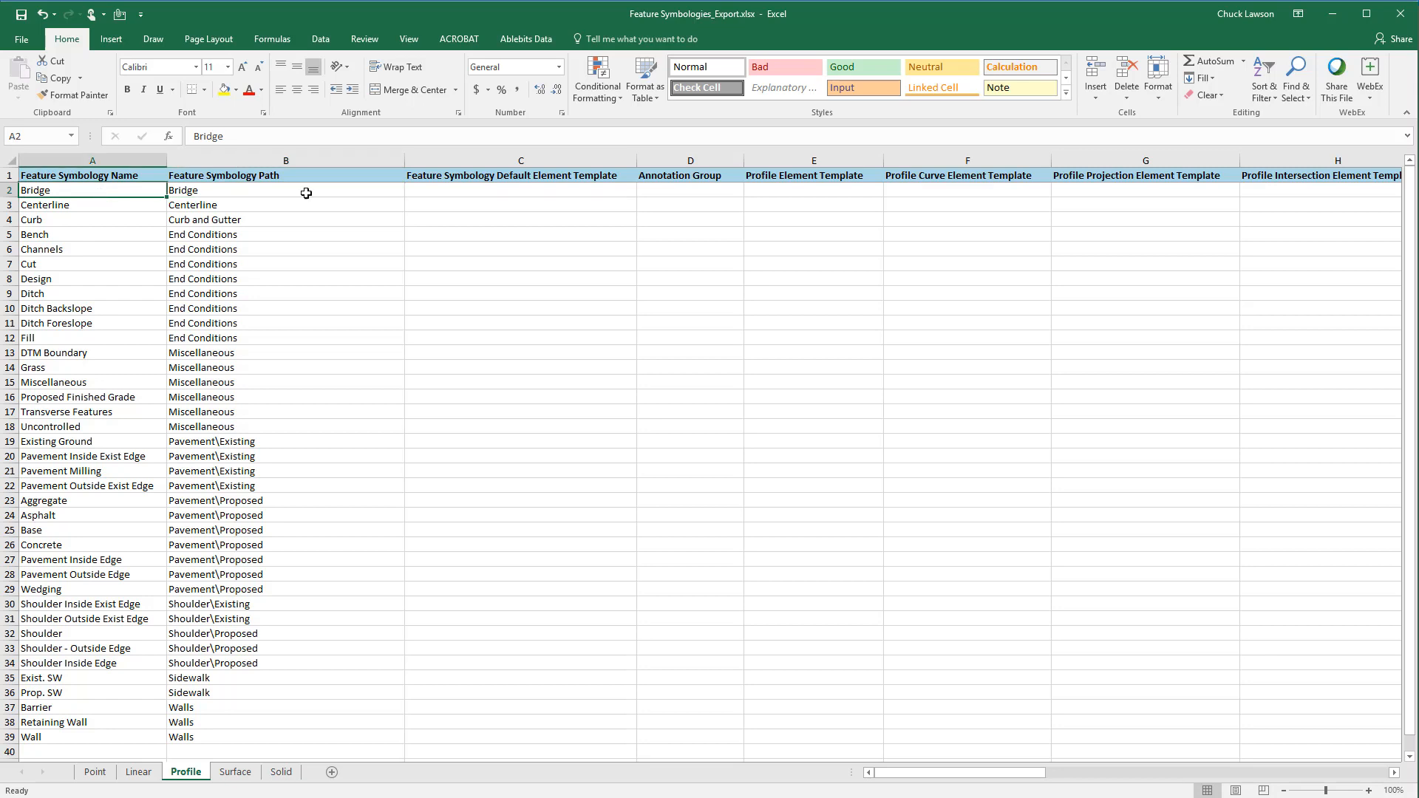
Copy the Linear sheet's default element templates C2:C39 into the Profile sheet's Feature Symbology Default Element Template column, starting at C2
{"action": "left_click", "coordinate": [444, 190]}
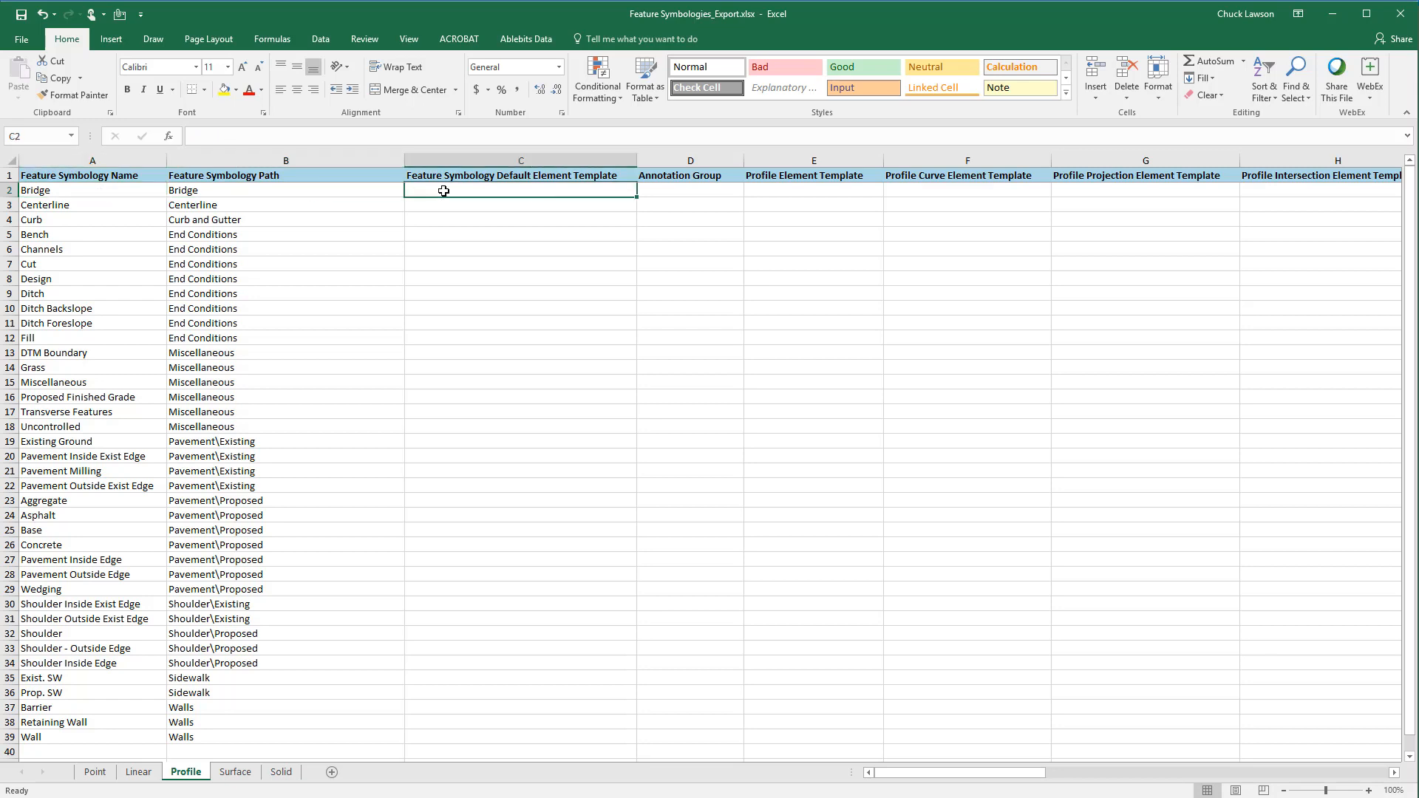
{"action": "left_click", "coordinate": [140, 773]}
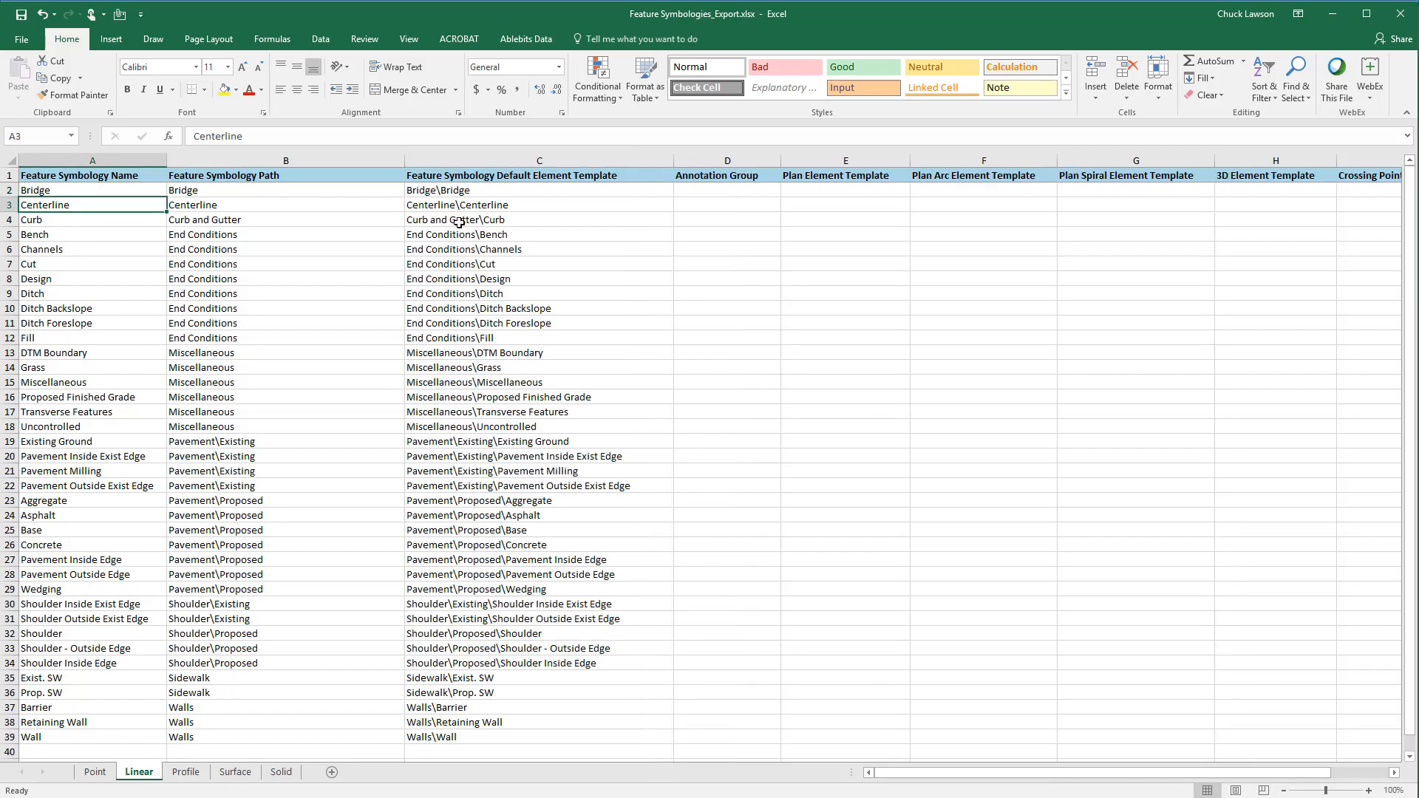
{"action": "left_click", "coordinate": [483, 192]}
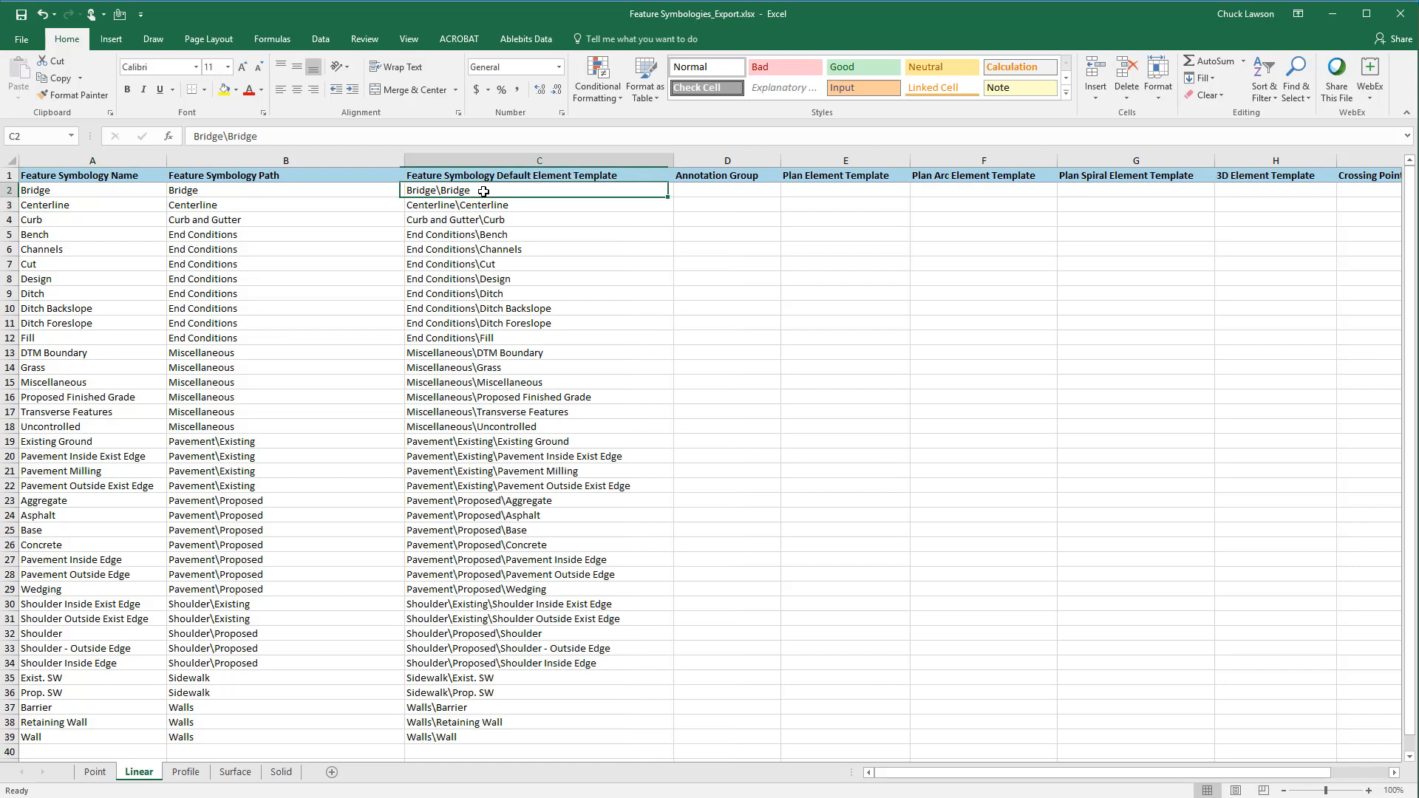
{"action": "left_click", "coordinate": [471, 740], "text": "shift"}
{"action": "right_click", "coordinate": [471, 389]}
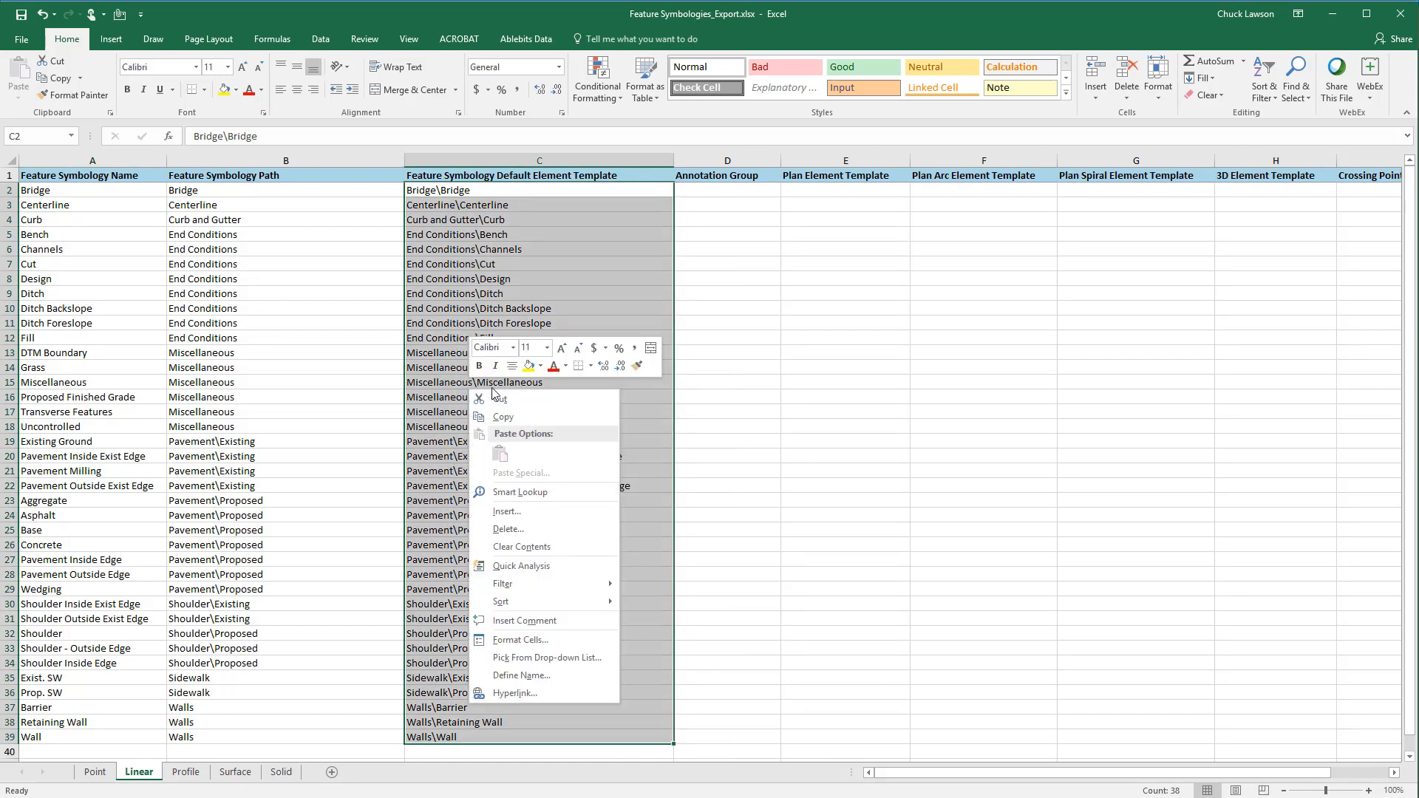
{"action": "left_click", "coordinate": [504, 418]}
{"action": "left_click", "coordinate": [186, 773]}
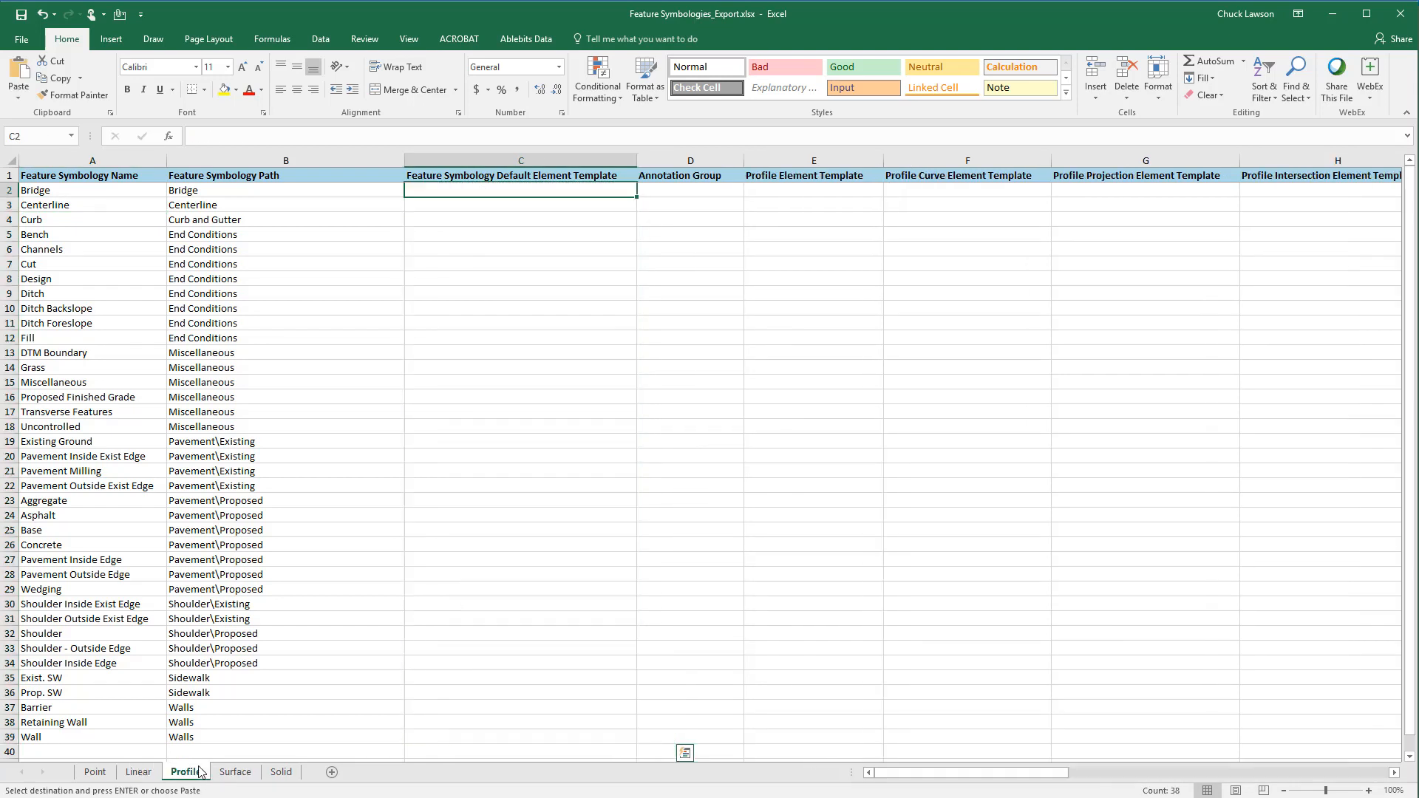
{"action": "right_click", "coordinate": [423, 194]}
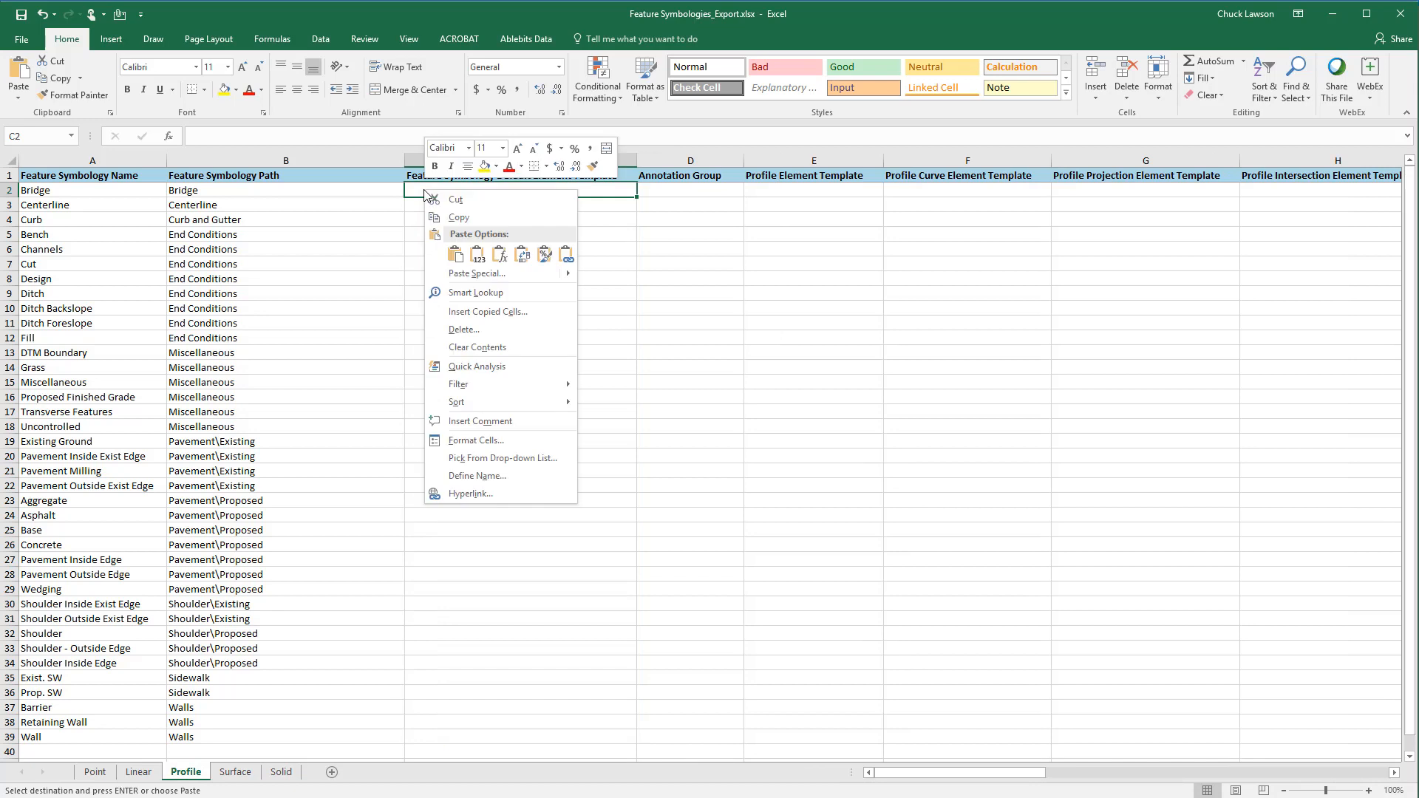
{"action": "left_click", "coordinate": [457, 254]}
{"action": "left_click", "coordinate": [479, 209]}
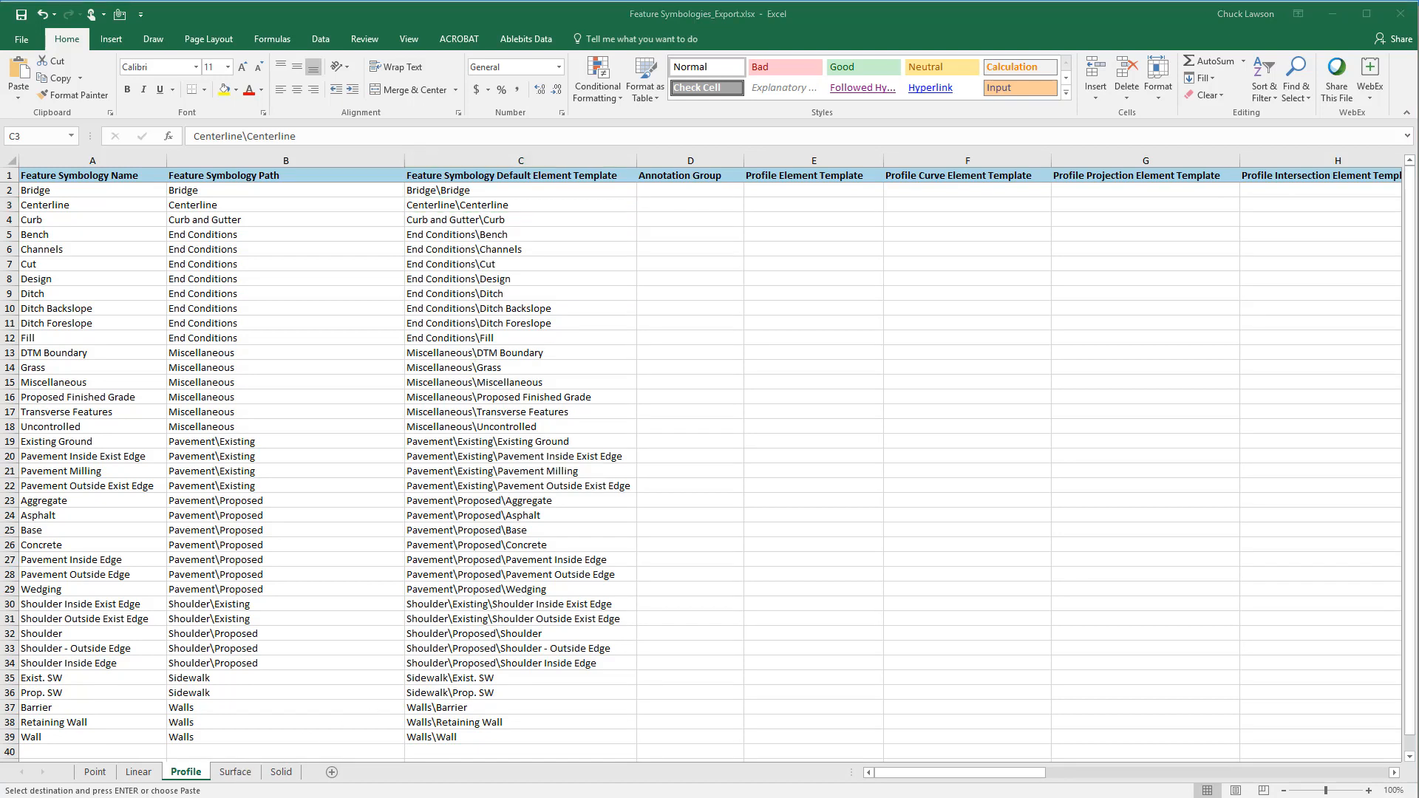
Copy the symbology names, paths and default element templates in A2:C39 of the Linear sheet into the Surface sheet, starting at A2
{"action": "left_click", "coordinate": [236, 773]}
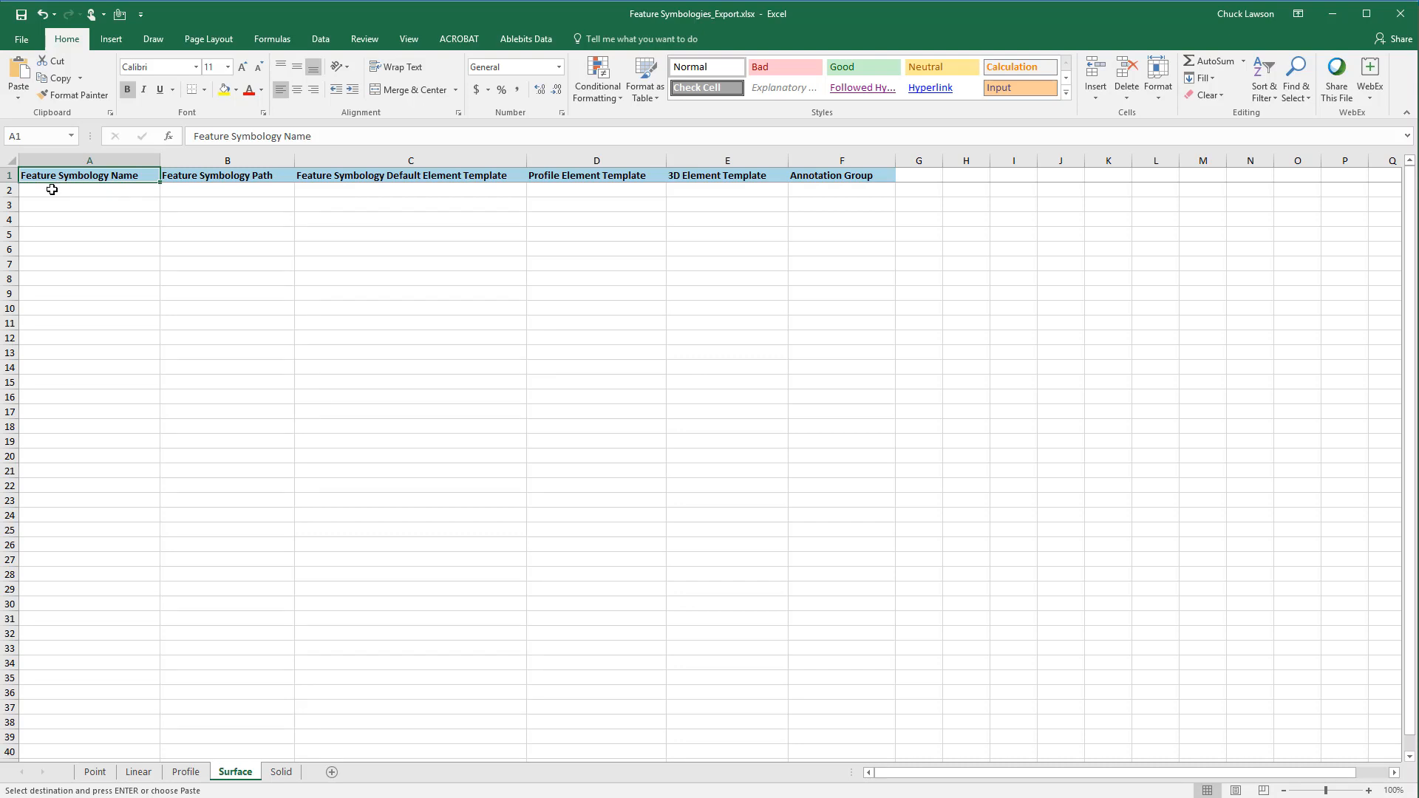
{"action": "left_click", "coordinate": [139, 773]}
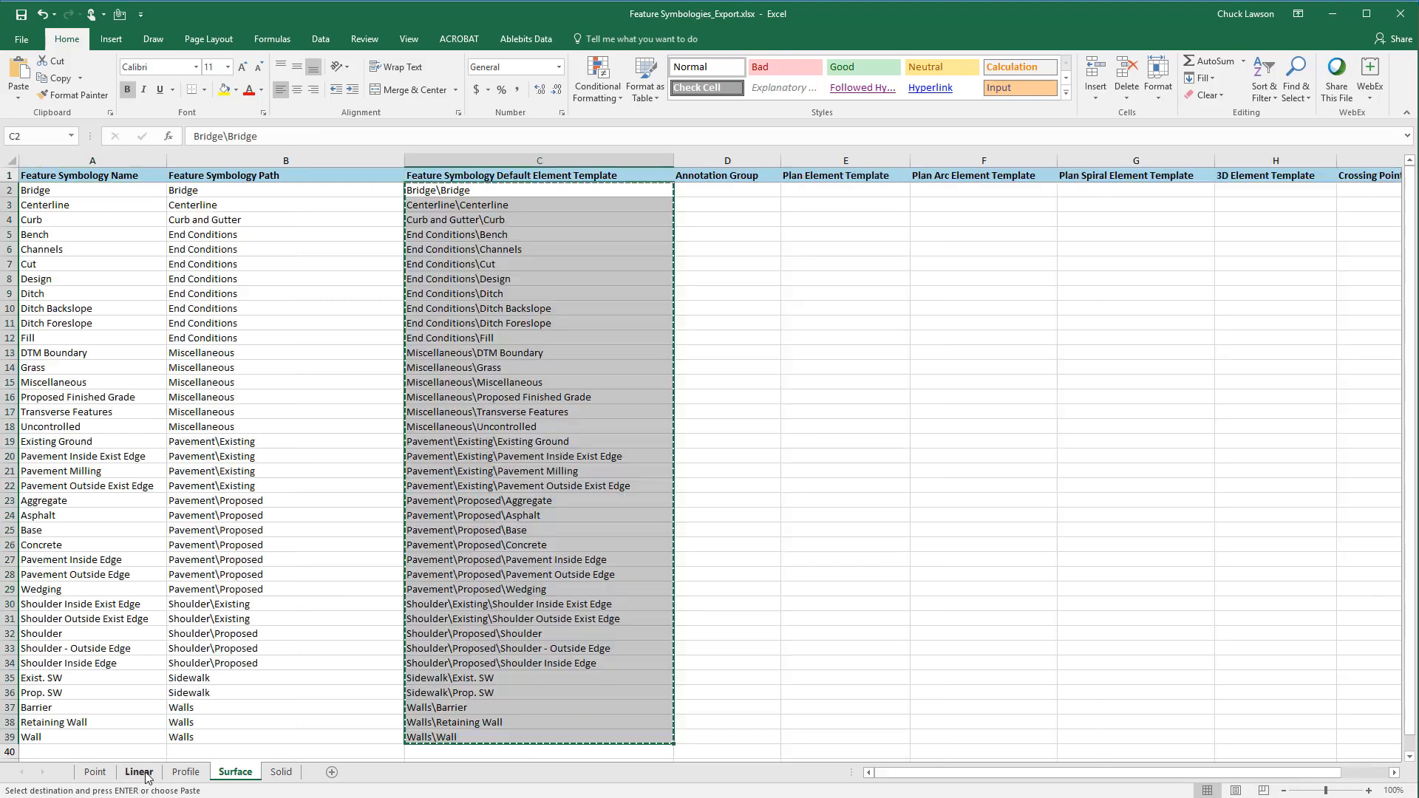
{"action": "left_click", "coordinate": [59, 191]}
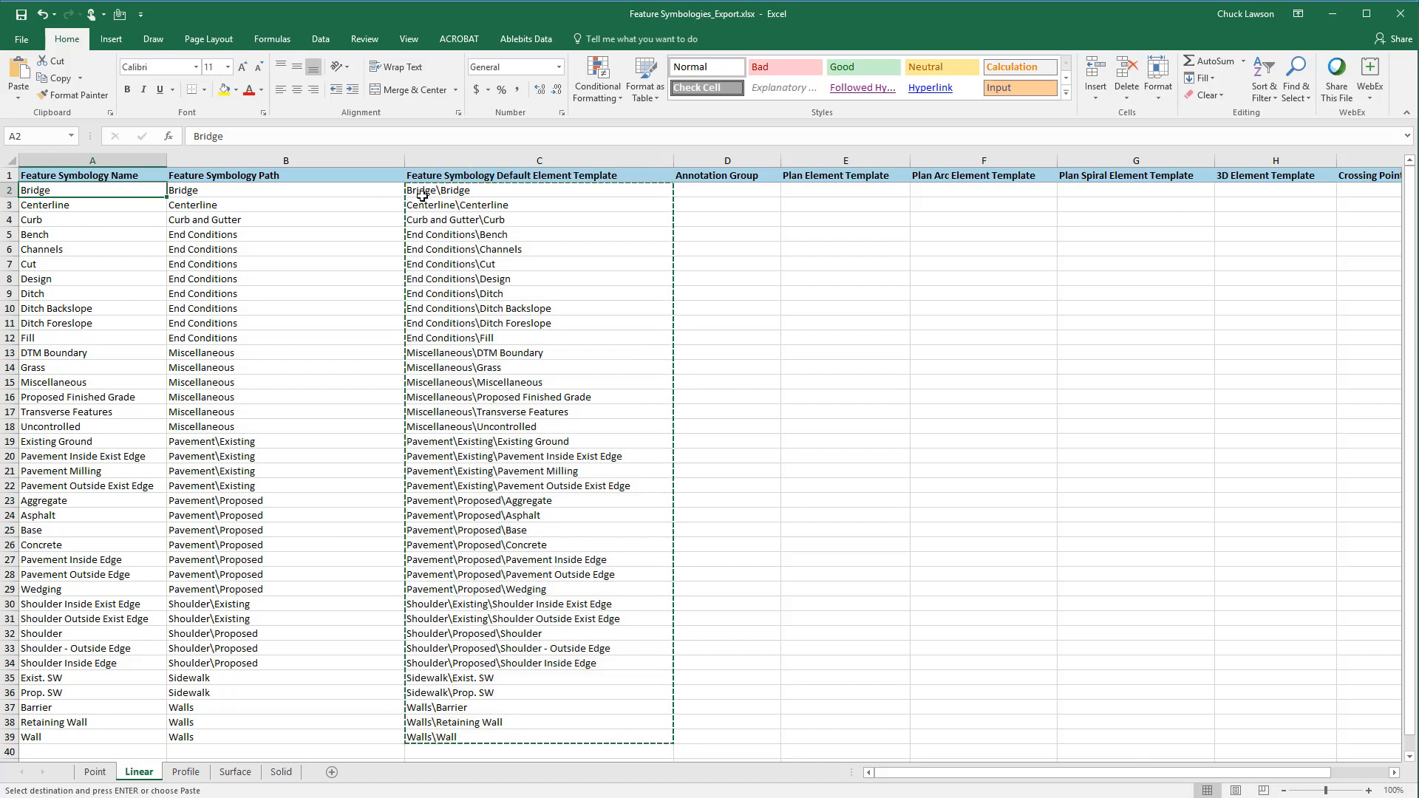
{"action": "left_click", "coordinate": [491, 737], "text": "shift"}
{"action": "key", "text": "ctrl+c"}
{"action": "right_click", "coordinate": [470, 265]}
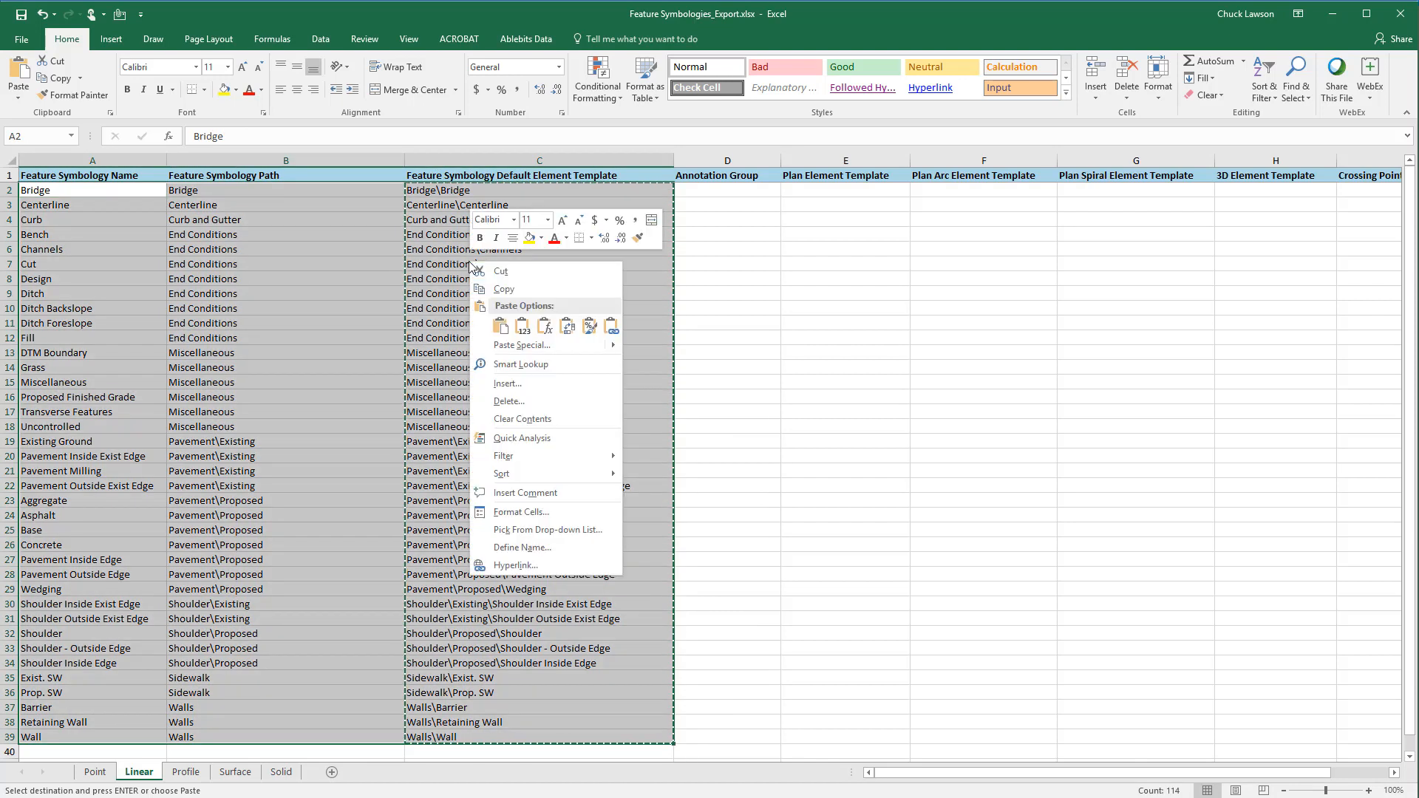
{"action": "left_click", "coordinate": [504, 289]}
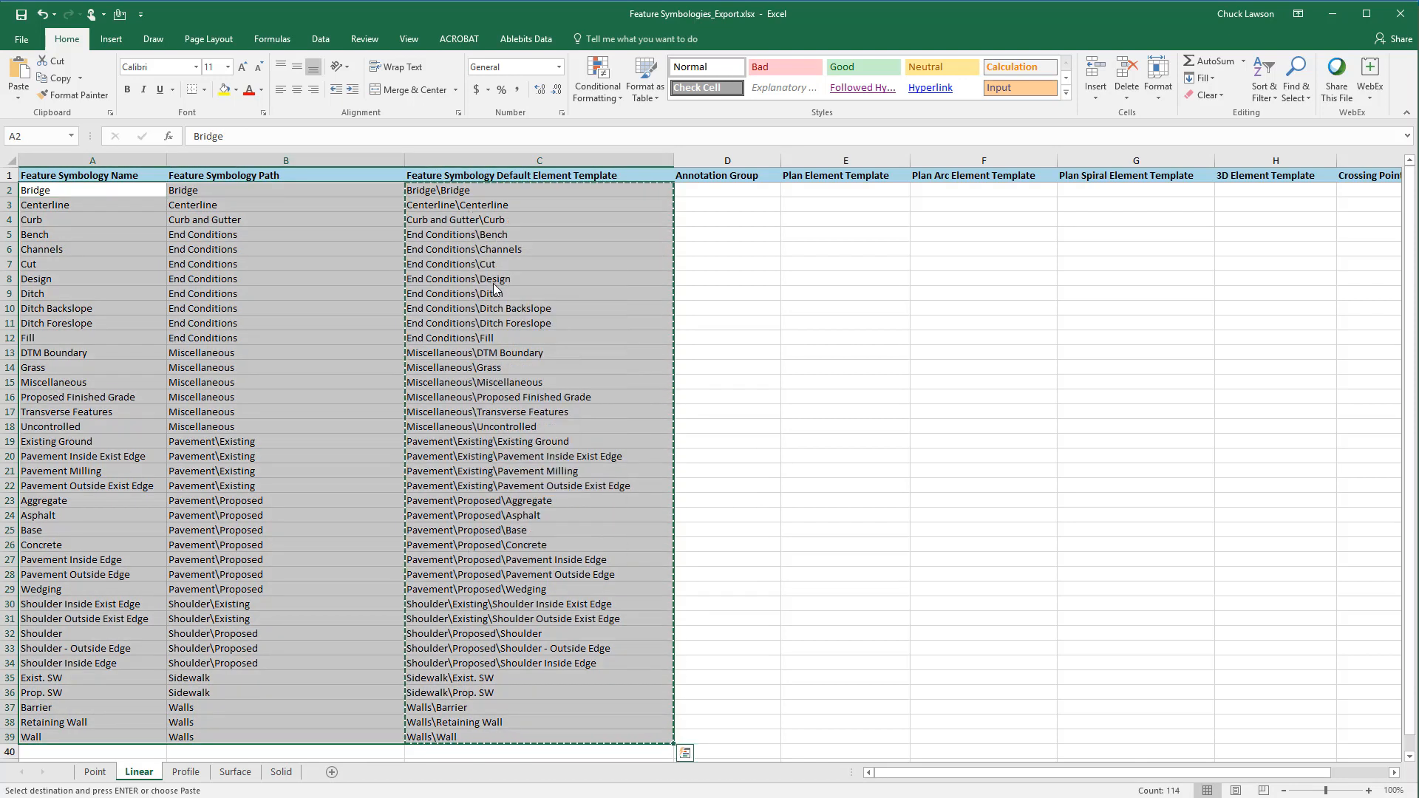
{"action": "left_click", "coordinate": [249, 774]}
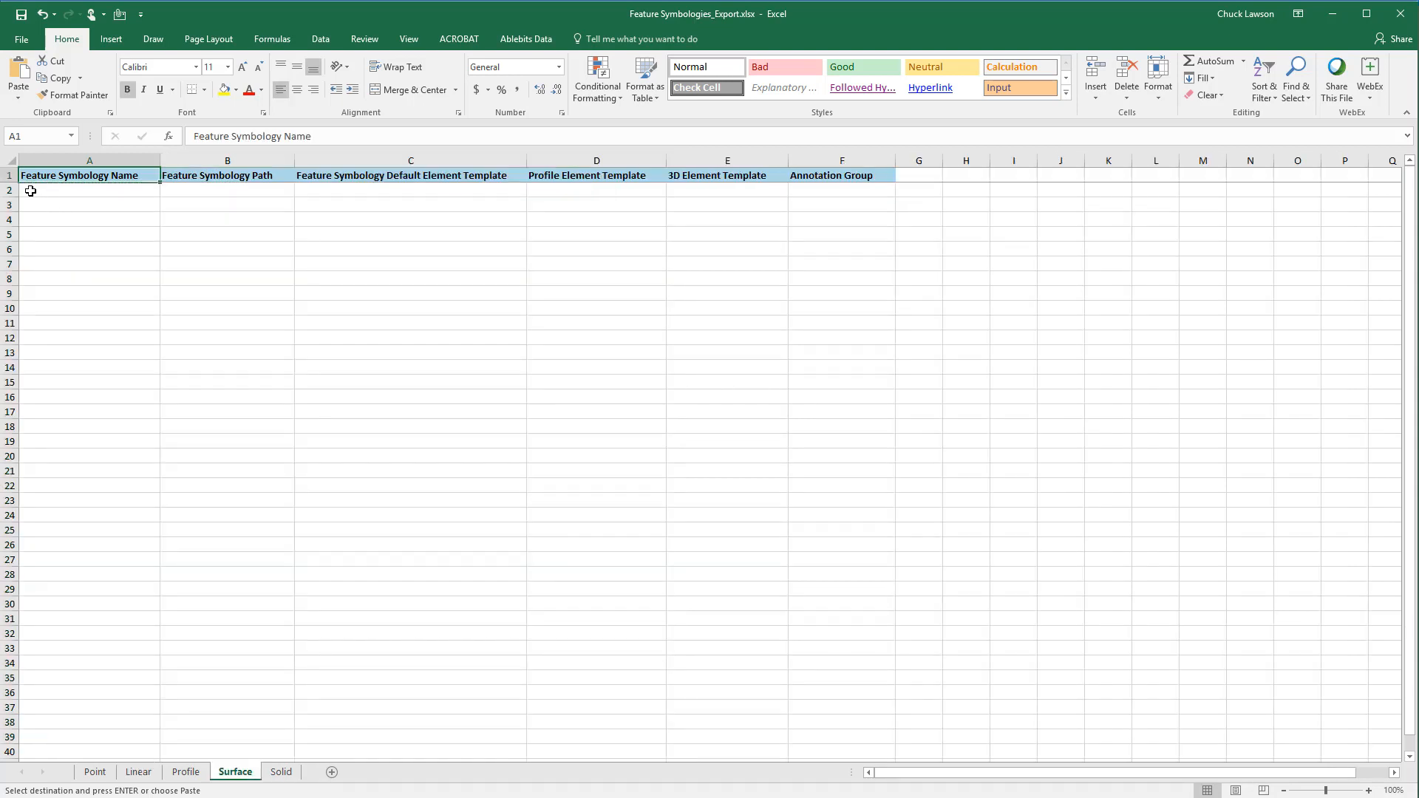
{"action": "left_click", "coordinate": [30, 191]}
{"action": "right_click", "coordinate": [30, 190]}
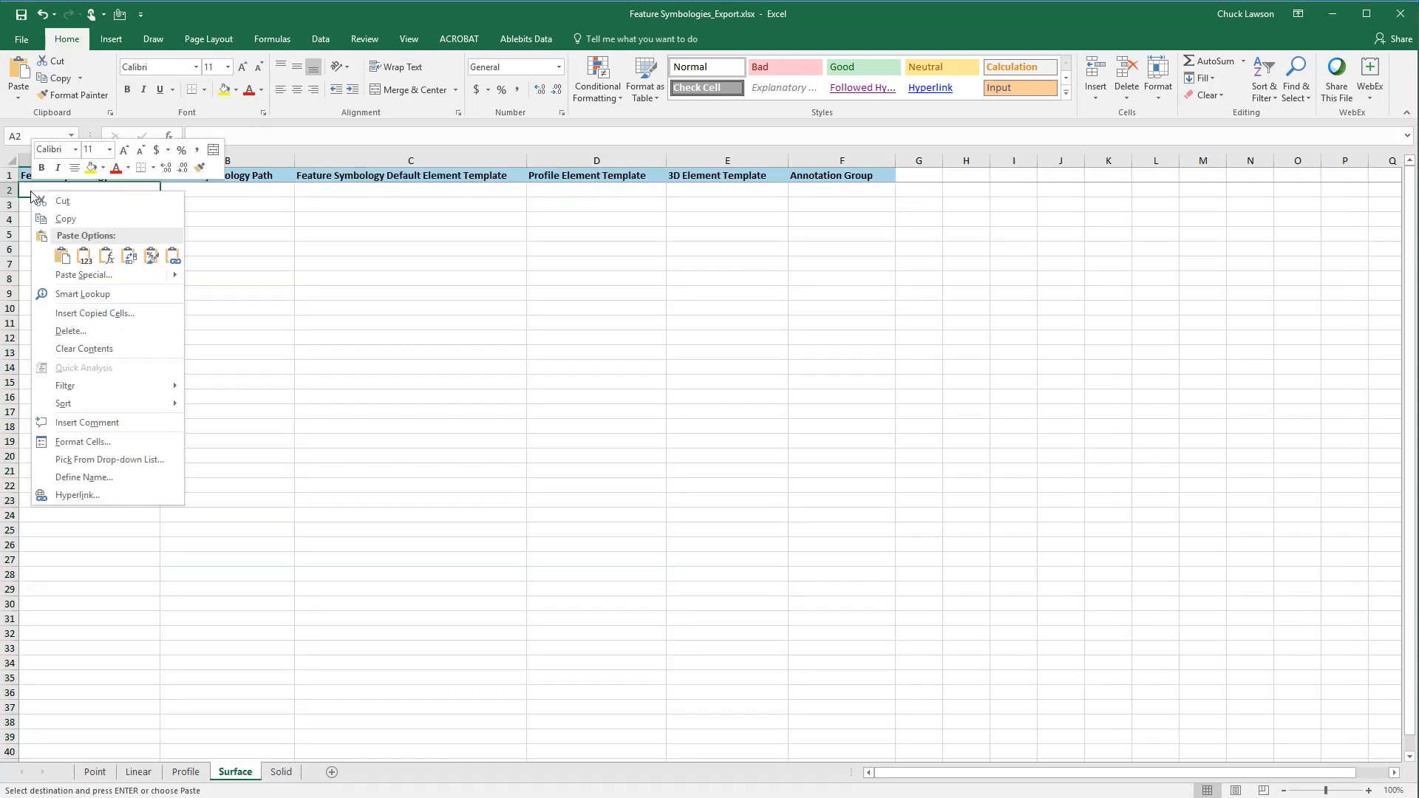
{"action": "left_click", "coordinate": [102, 259]}
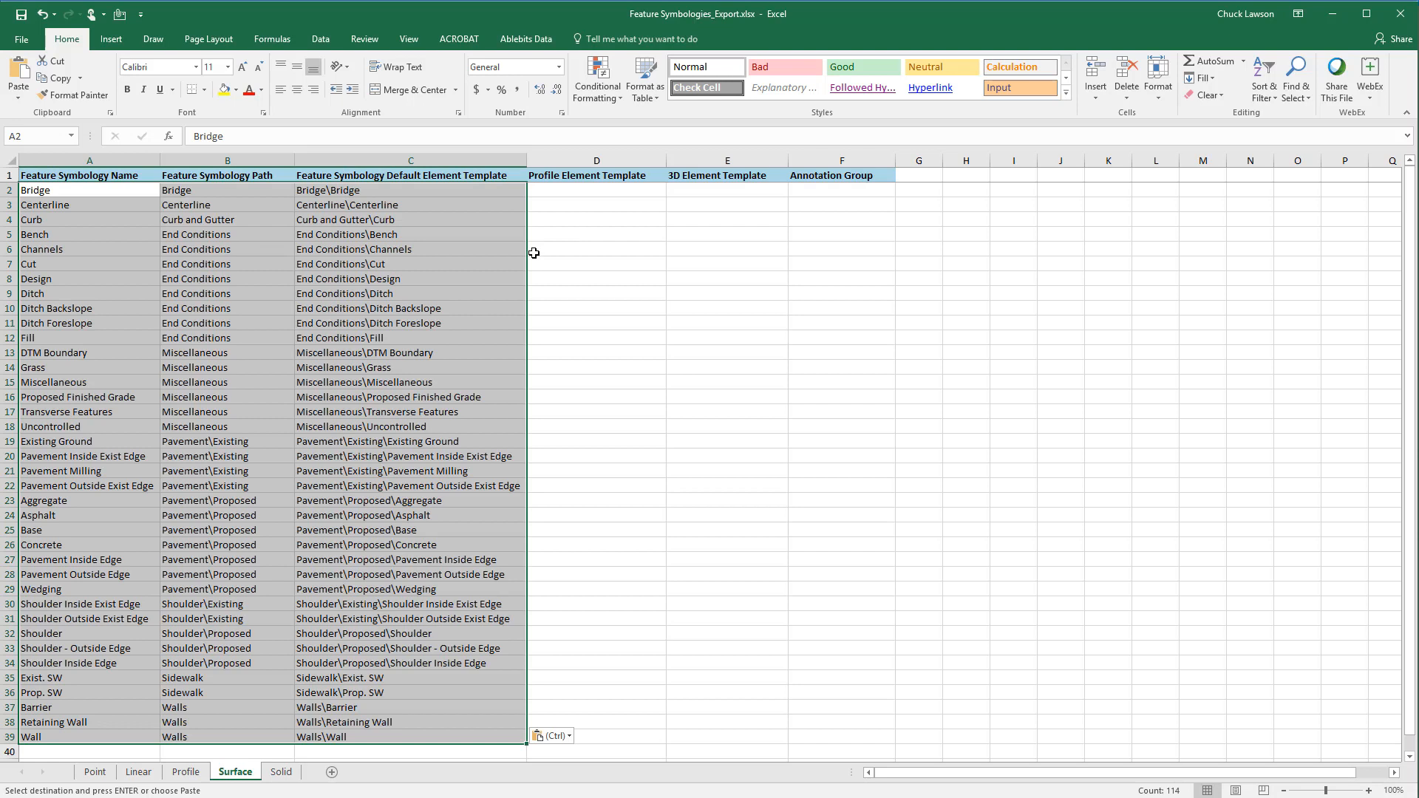
{"action": "left_click", "coordinate": [56, 220]}
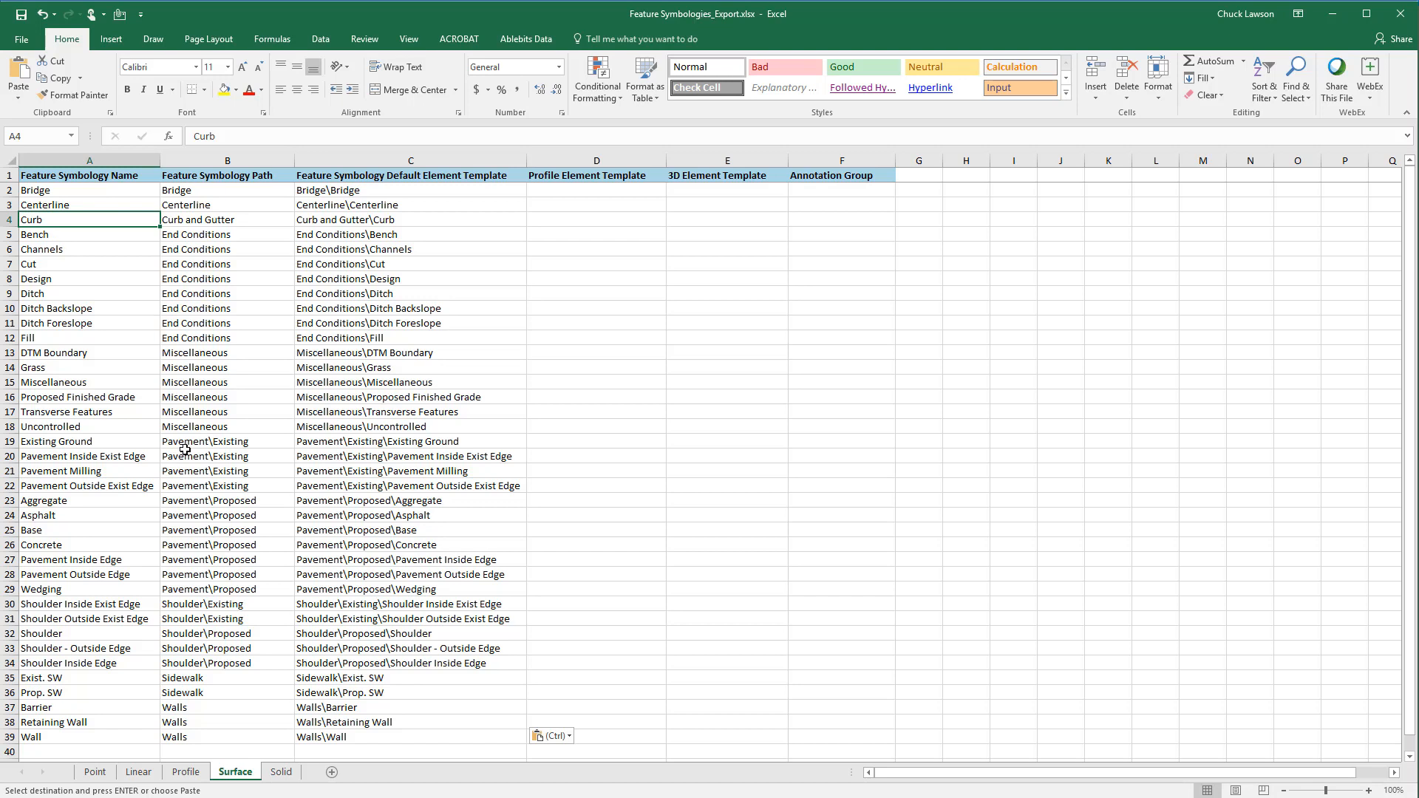
{"action": "scroll", "coordinate": [139, 448], "scroll_direction": "down", "scroll_amount": 2}
{"action": "scroll", "coordinate": [139, 449], "scroll_direction": "up", "scroll_amount": 2}
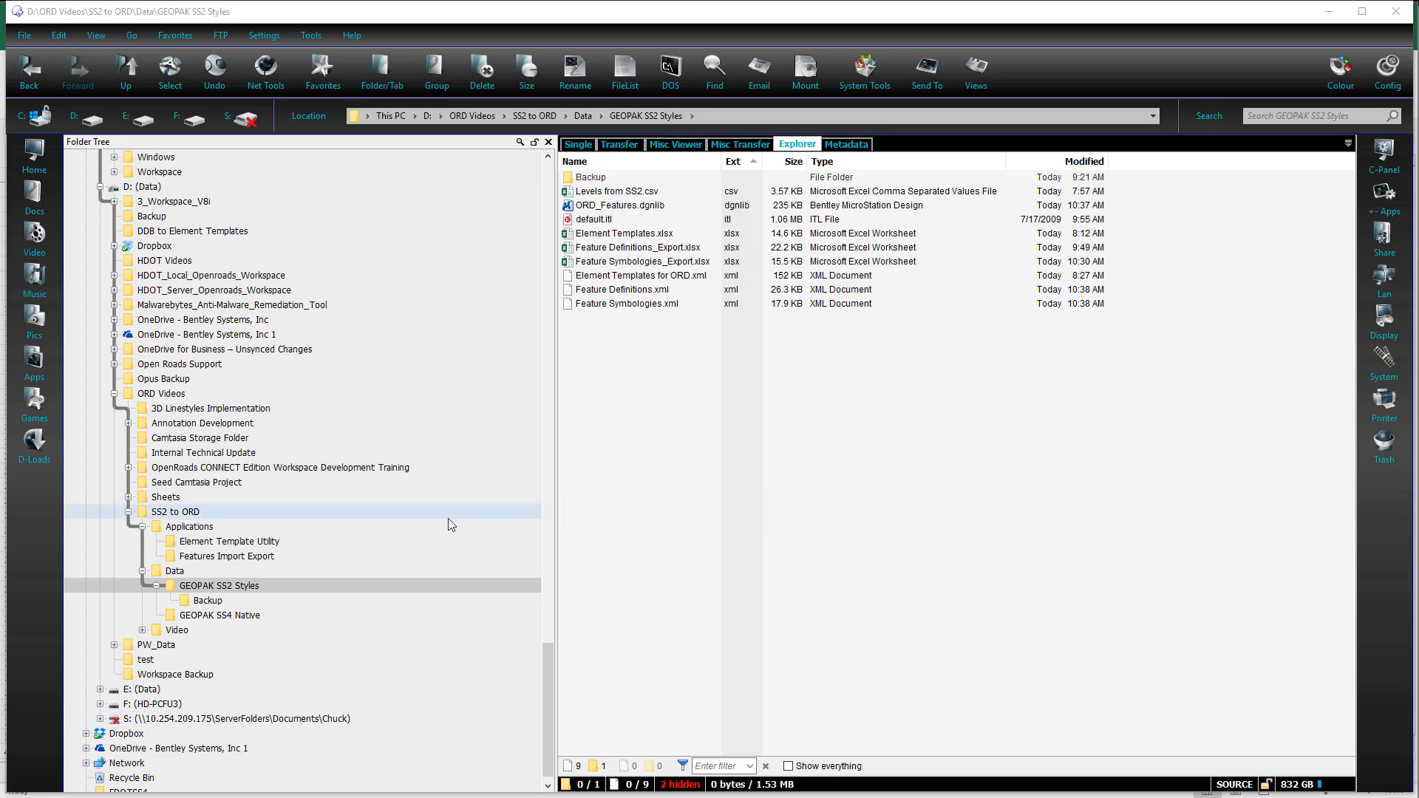
Start features_importexport_excel.exe from the Features Import Export folder and load Feature Symbologies.xml as the feature XML file
{"action": "left_click", "coordinate": [272, 557]}
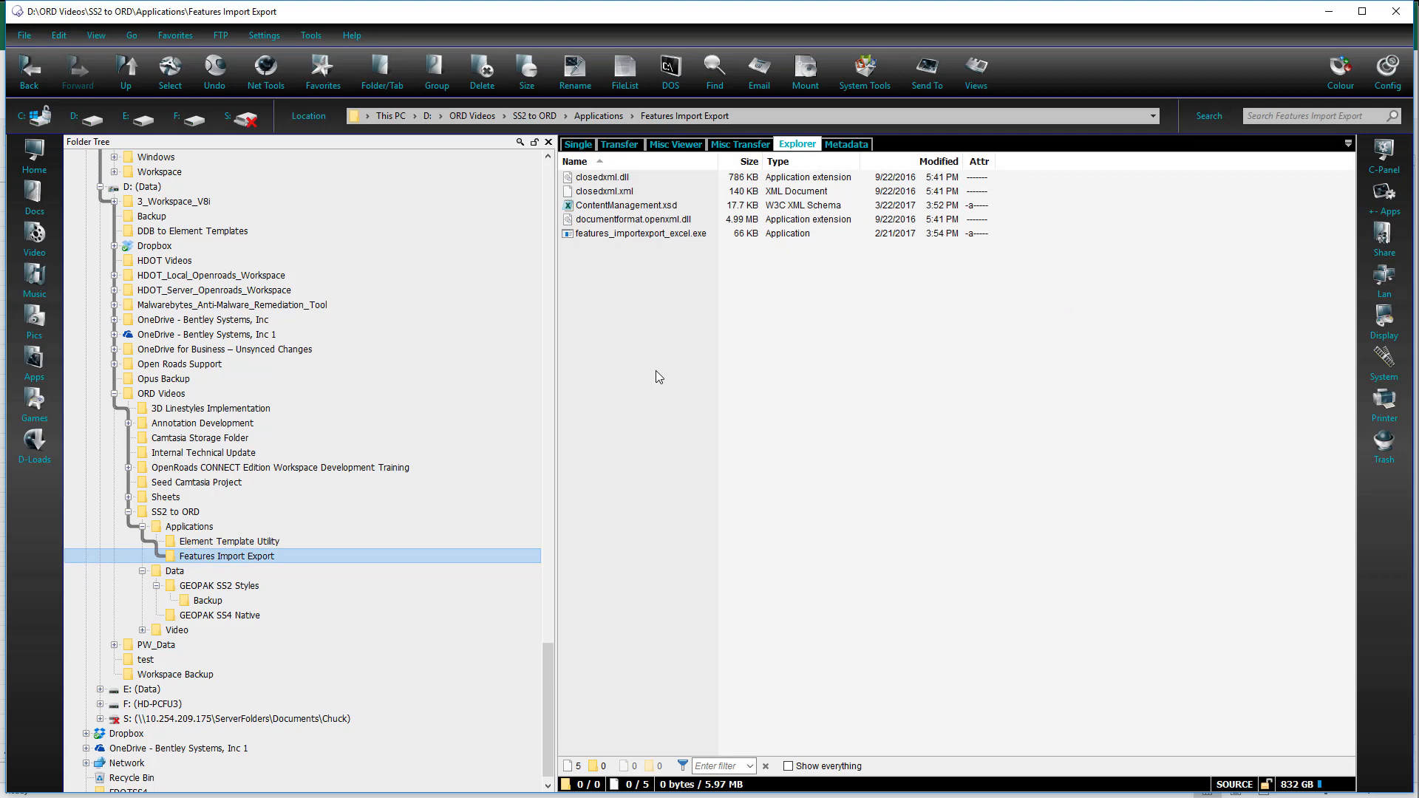
{"action": "left_click", "coordinate": [668, 235]}
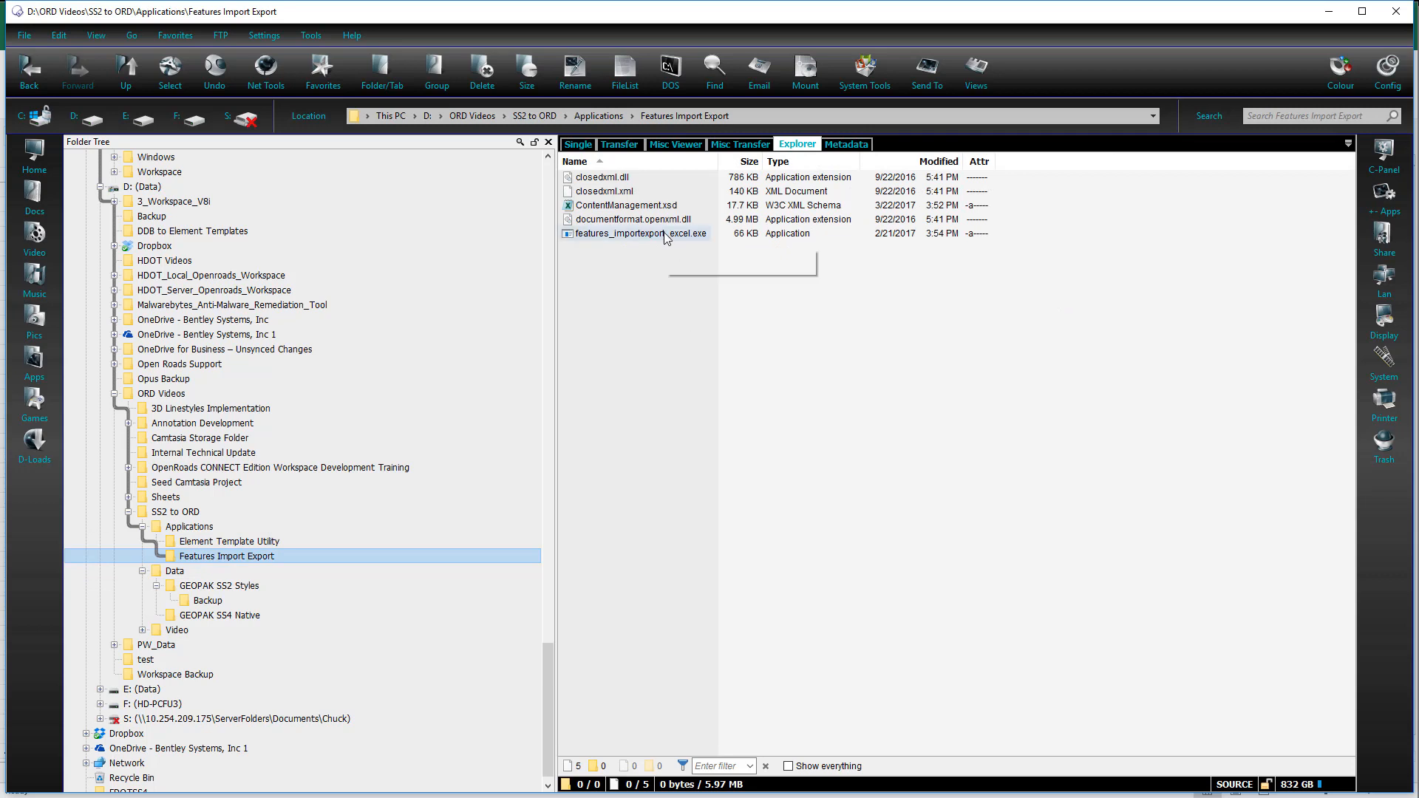
{"action": "double_click", "coordinate": [668, 235]}
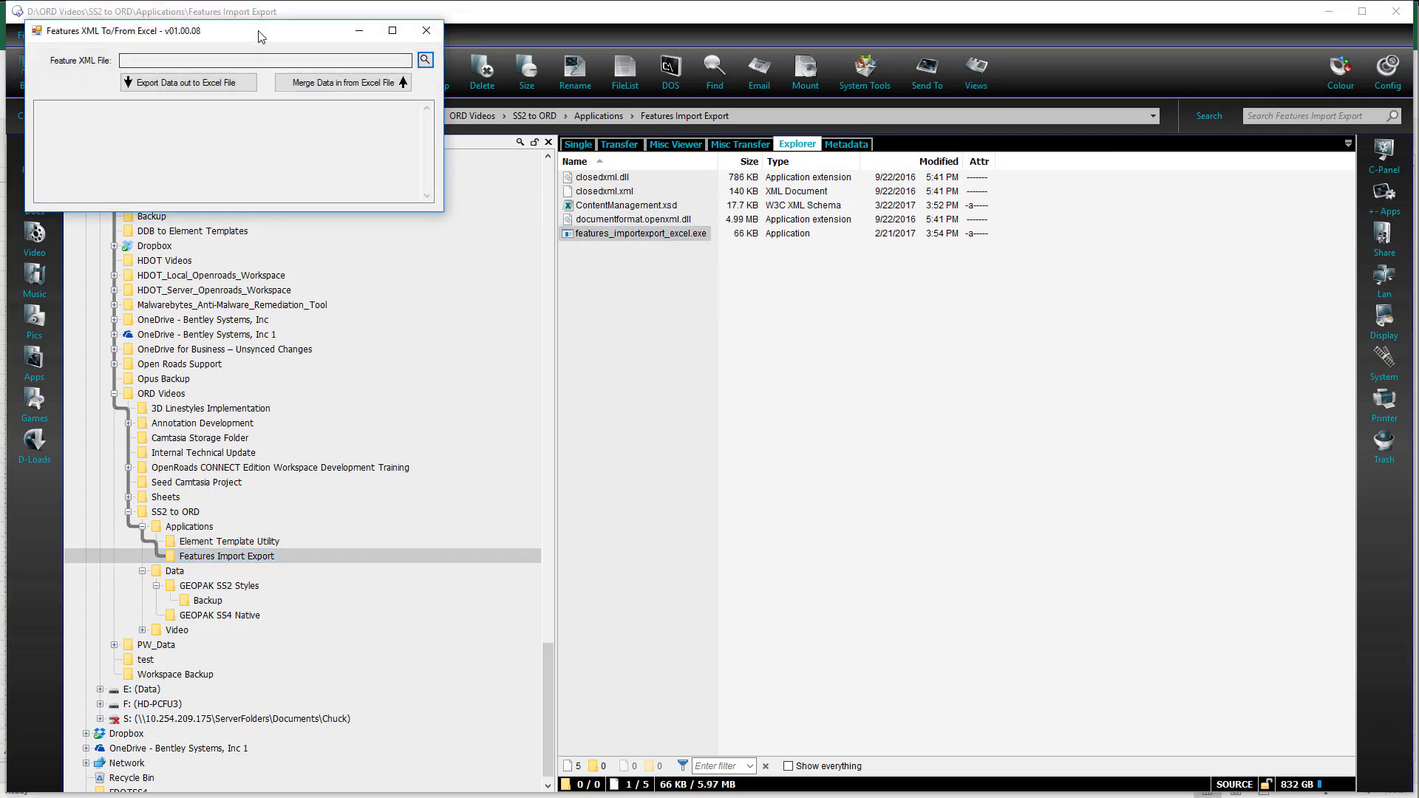
{"action": "left_click_drag", "start_coordinate": [262, 20], "coordinate": [763, 283]}
{"action": "left_click", "coordinate": [928, 308]}
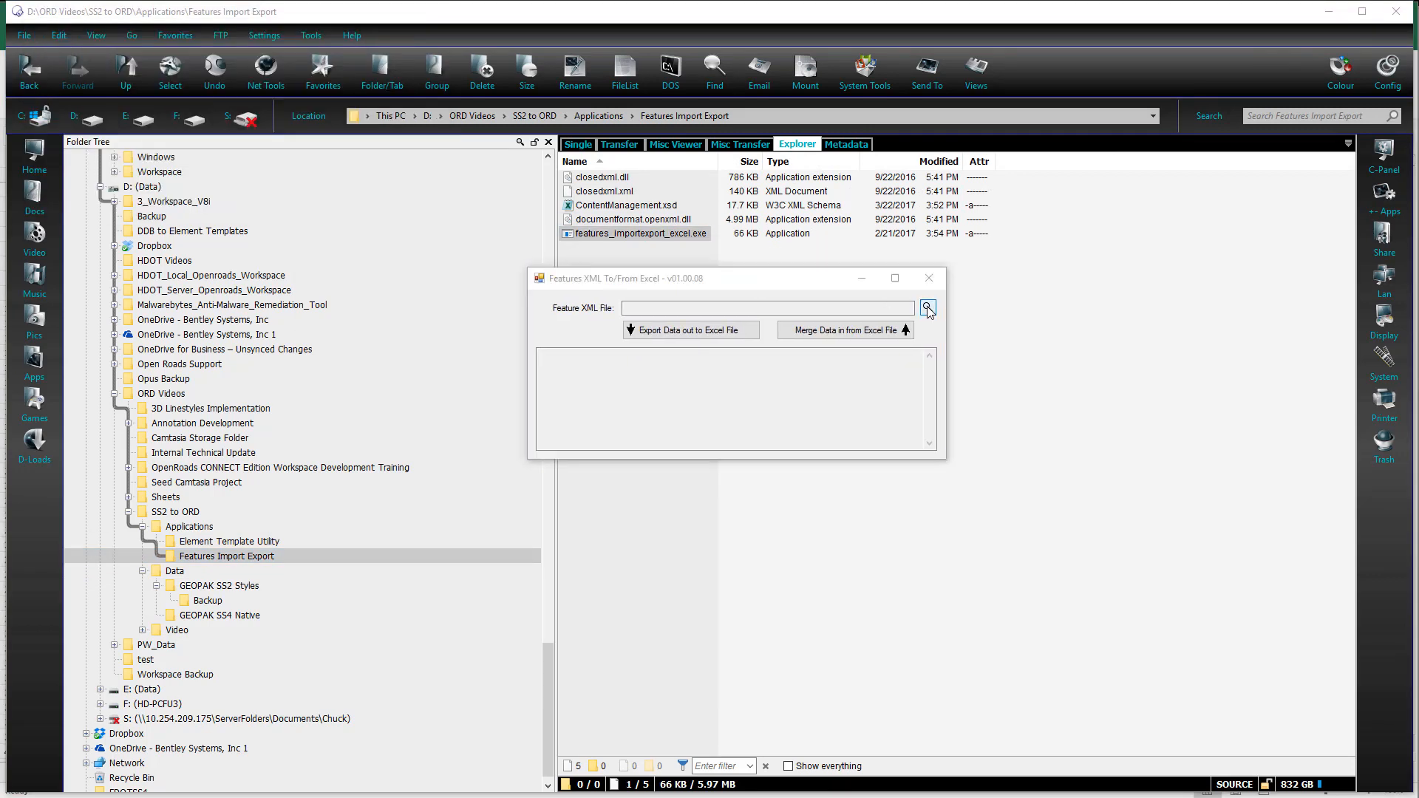
{"action": "left_click_drag", "start_coordinate": [929, 311], "coordinate": [596, 261]}
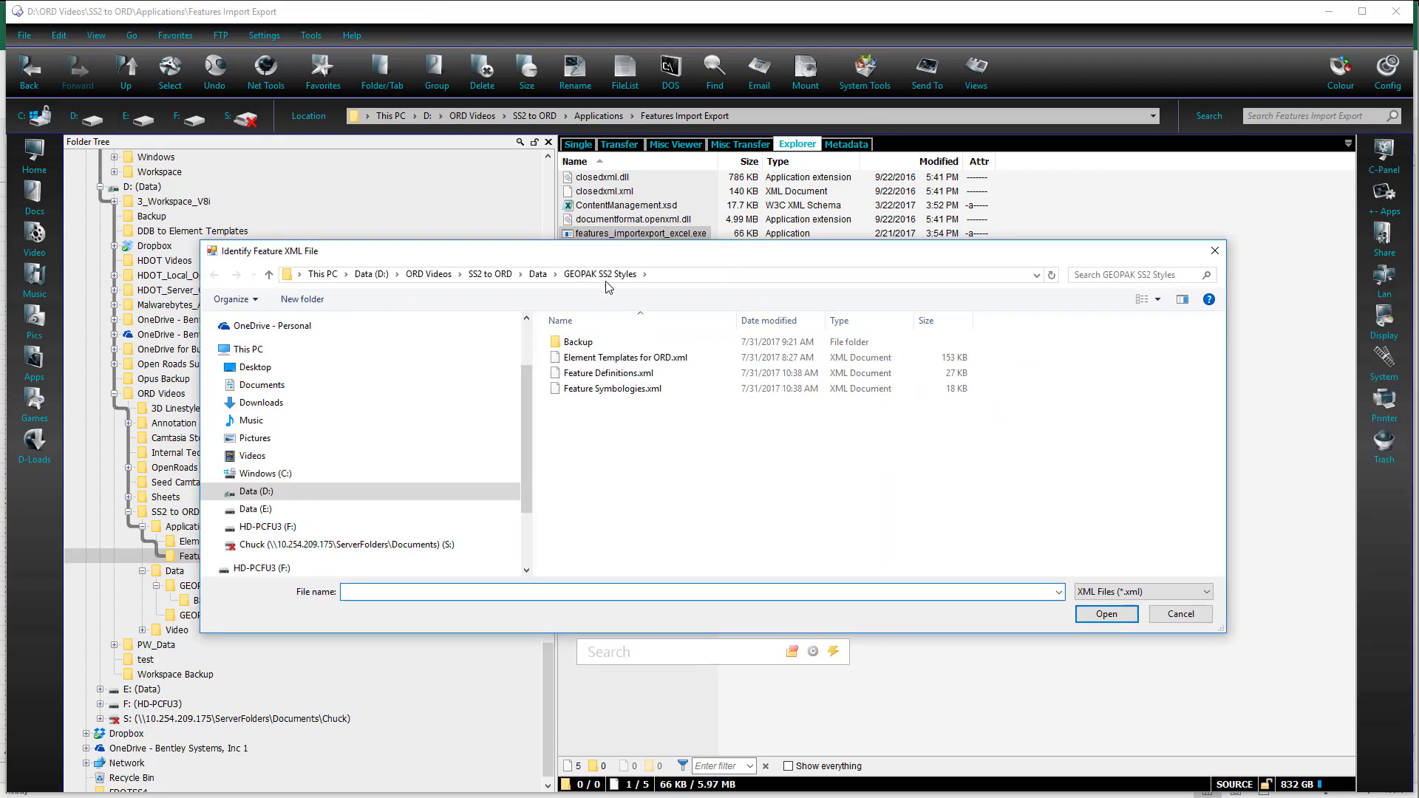
{"action": "double_click", "coordinate": [603, 389]}
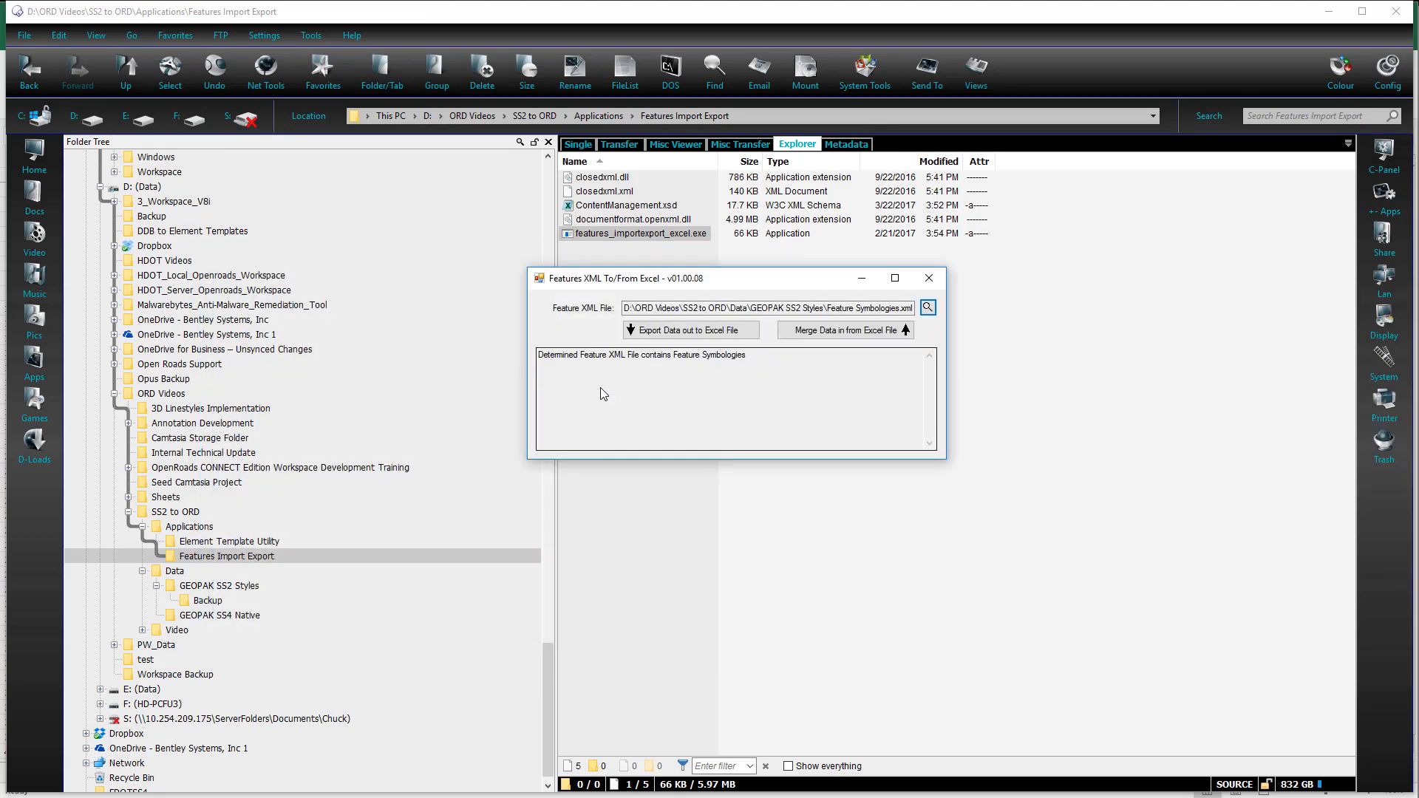
Merge the data from Feature Symbologies_Export.xlsx into the loaded feature symbologies XML
{"action": "left_click", "coordinate": [888, 338]}
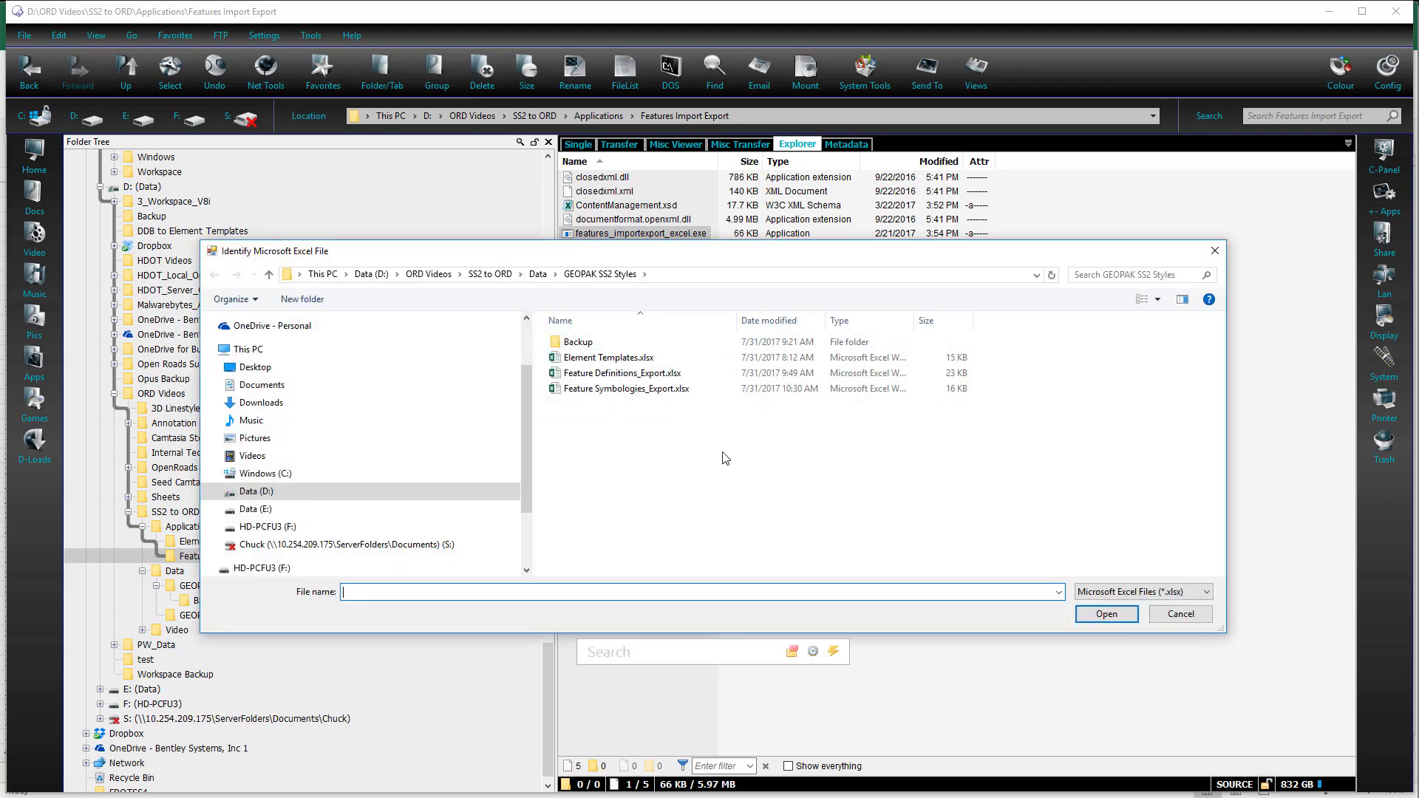
{"action": "left_click", "coordinate": [593, 392]}
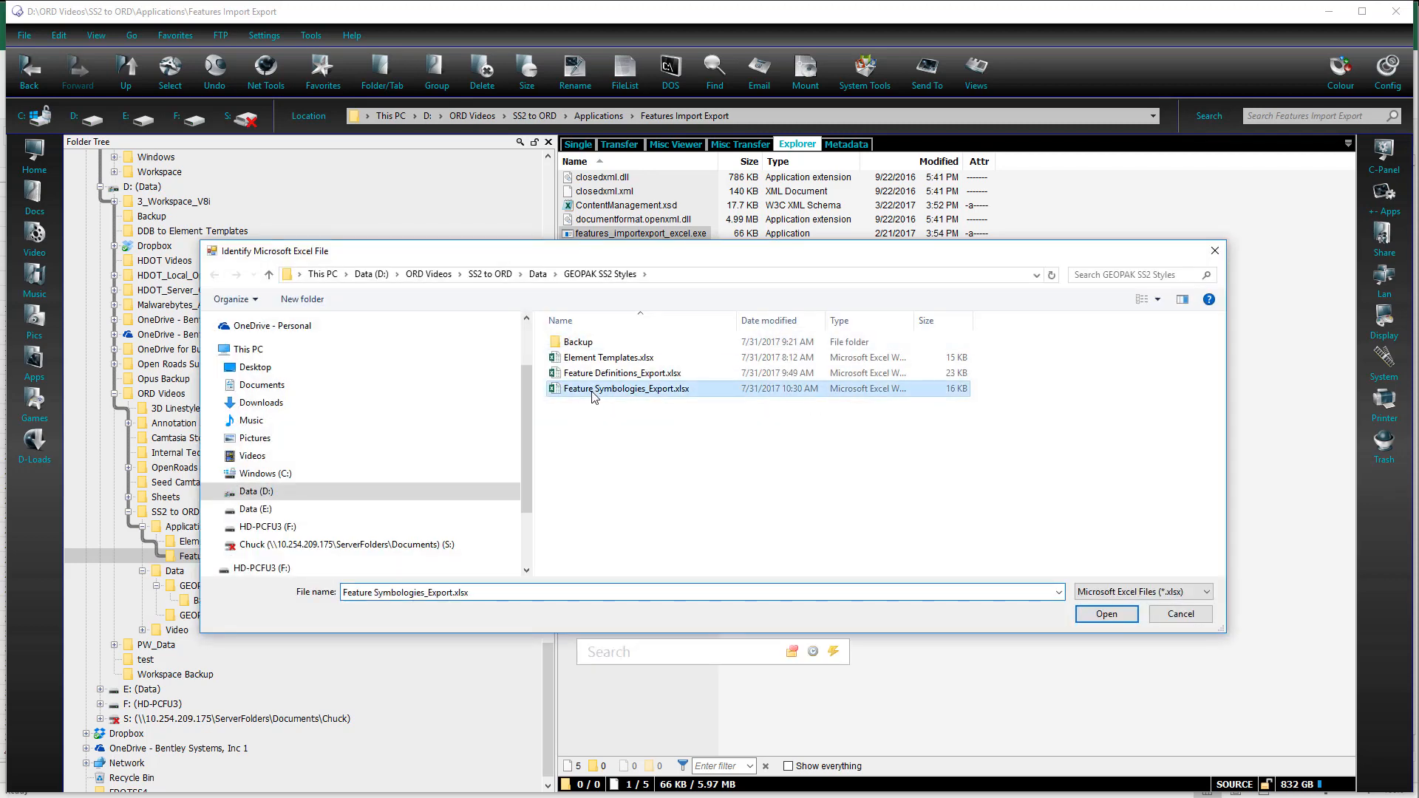
{"action": "left_click", "coordinate": [1119, 617]}
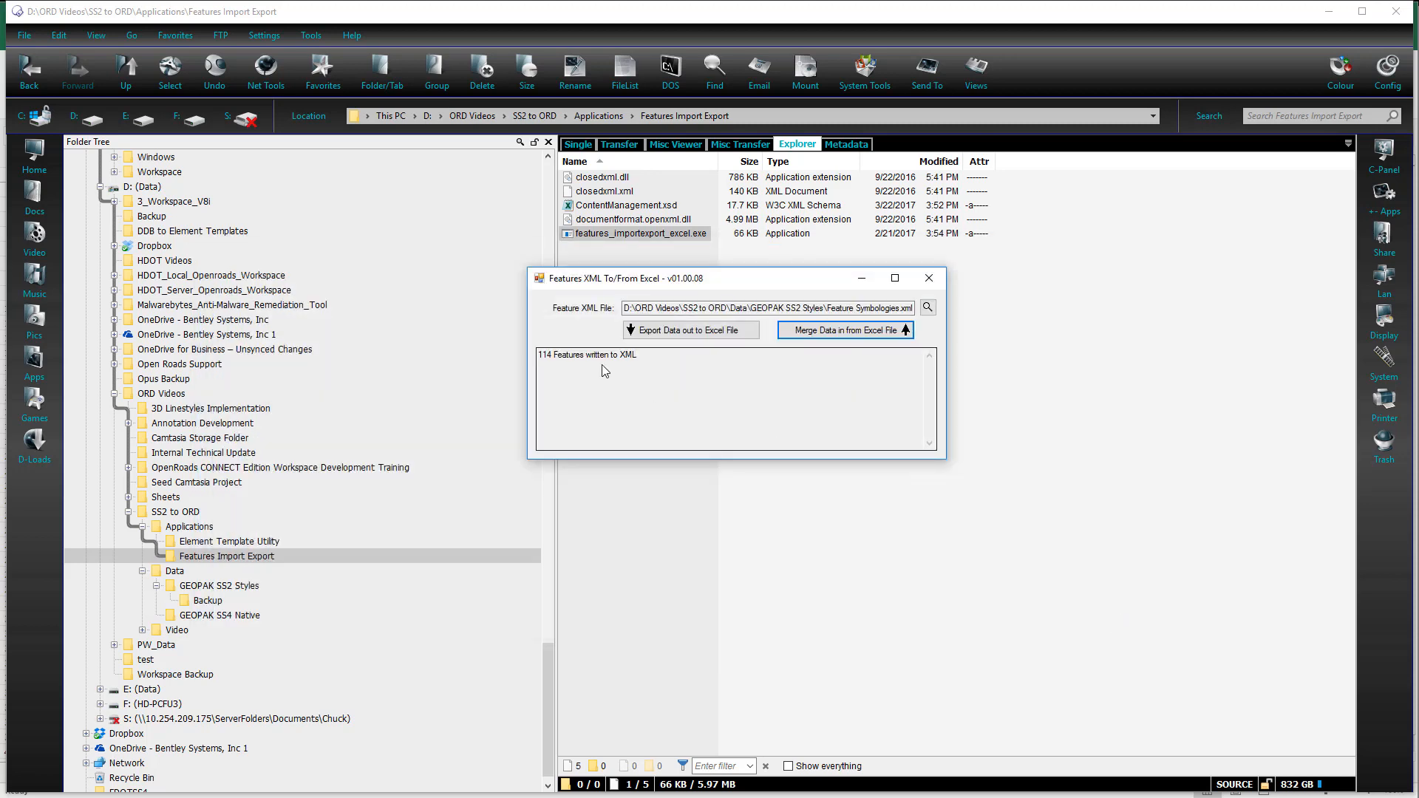
Load Feature Definitions.xml, merge in the data from Feature Definitions_Export.xlsx, and close the conversion utility
{"action": "left_click", "coordinate": [928, 309]}
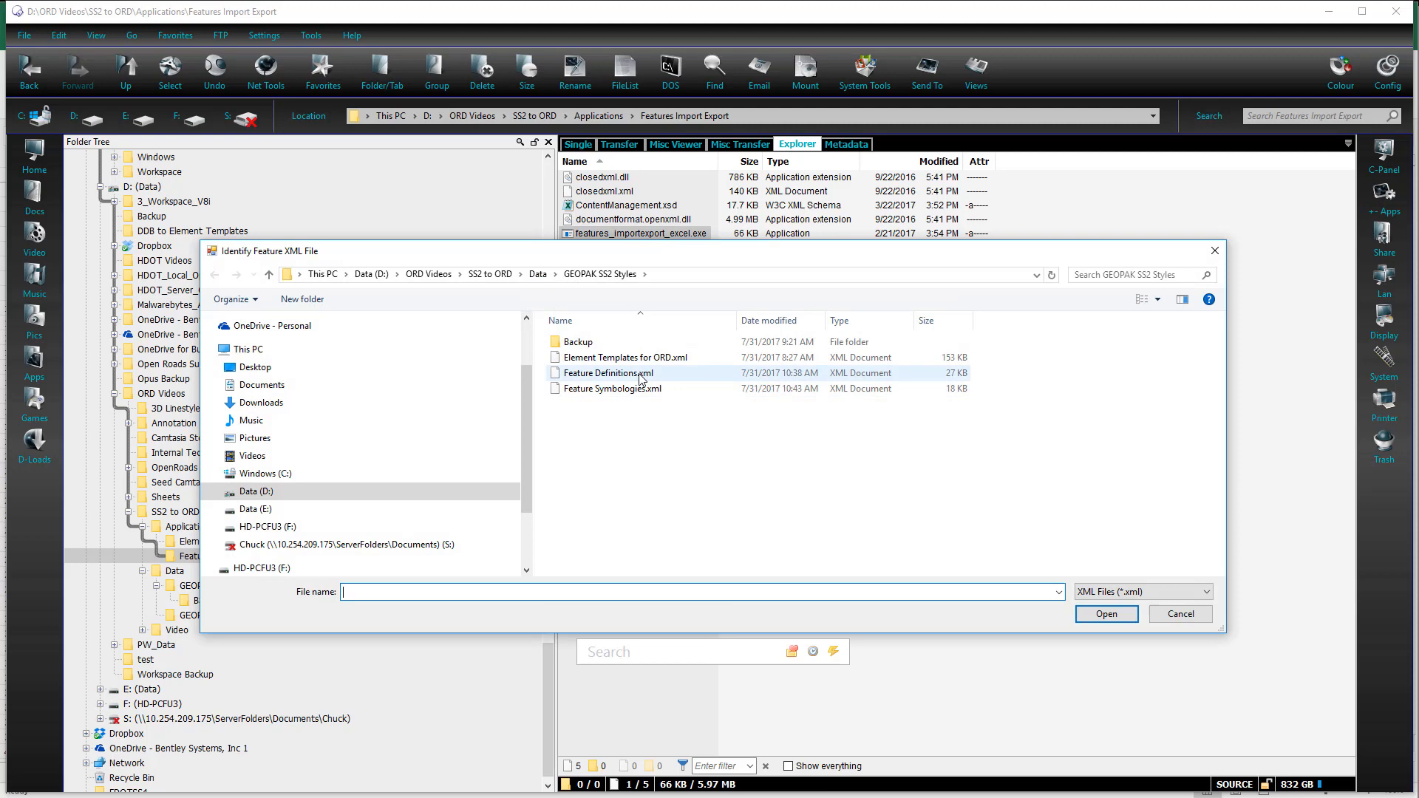
{"action": "left_click", "coordinate": [640, 375]}
{"action": "double_click", "coordinate": [640, 375]}
{"action": "left_click", "coordinate": [822, 335]}
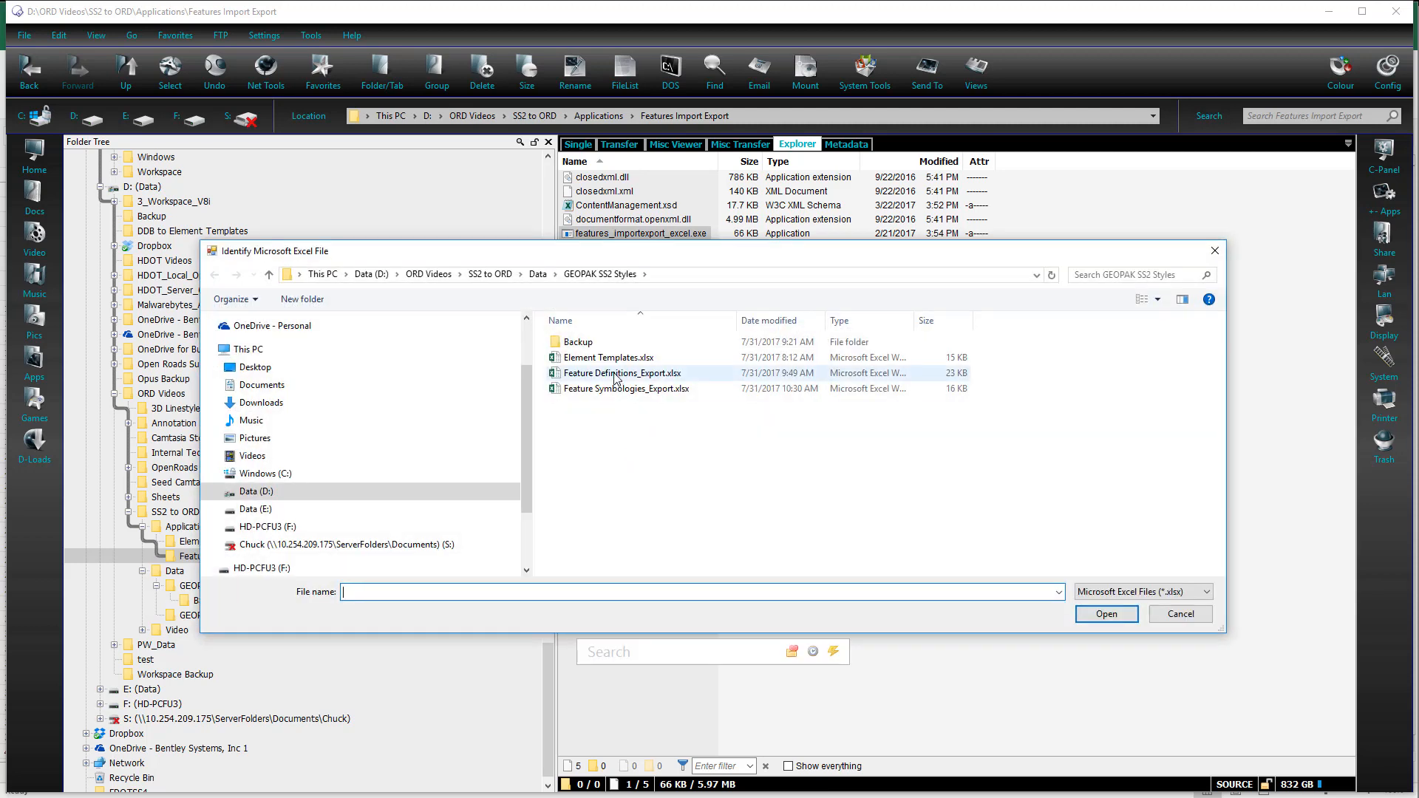
{"action": "double_click", "coordinate": [616, 374]}
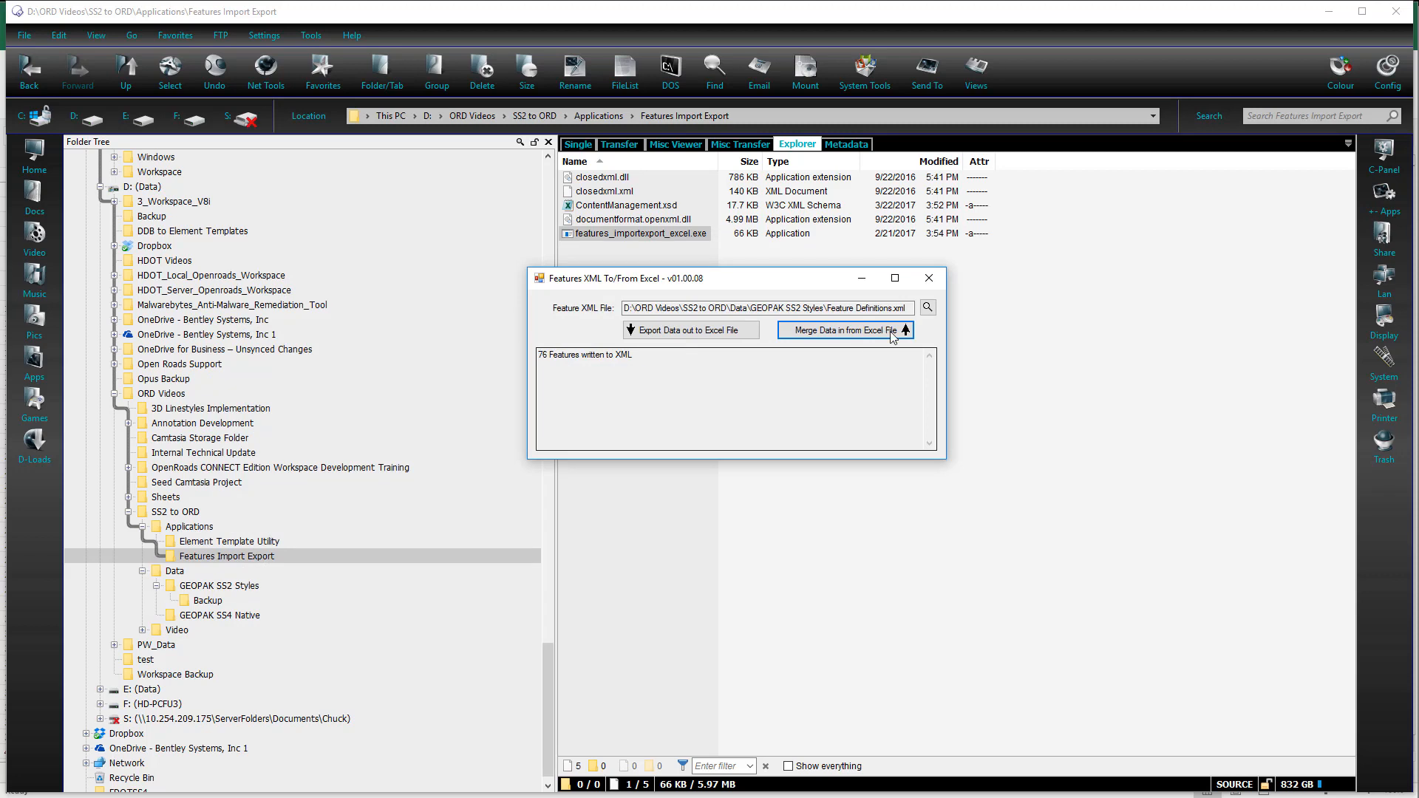
{"action": "left_click", "coordinate": [929, 278]}
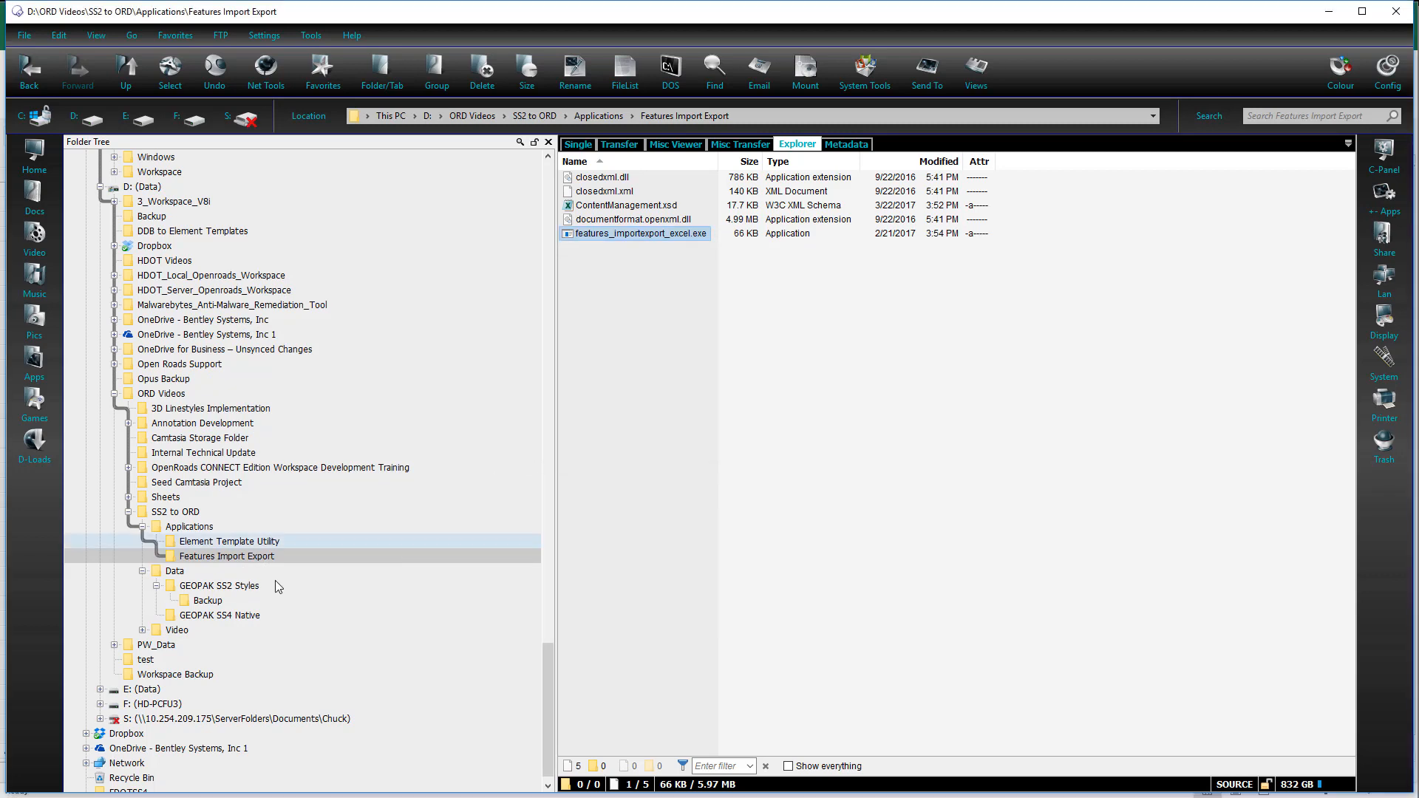
Delete the existing ORD_Features.dgnlib from the GEOPAK SS2 Styles data folder
{"action": "left_click", "coordinate": [238, 591]}
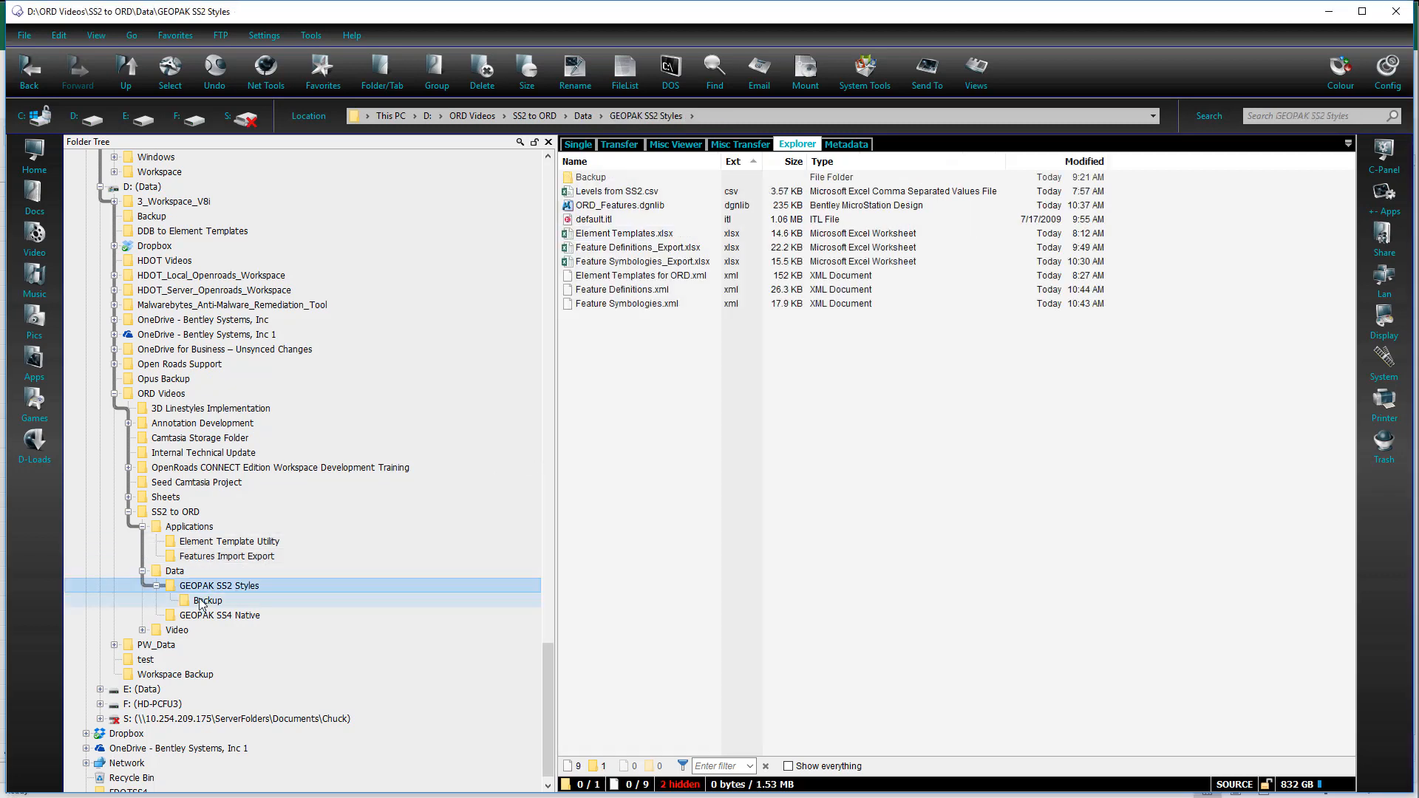
{"action": "left_click", "coordinate": [652, 291]}
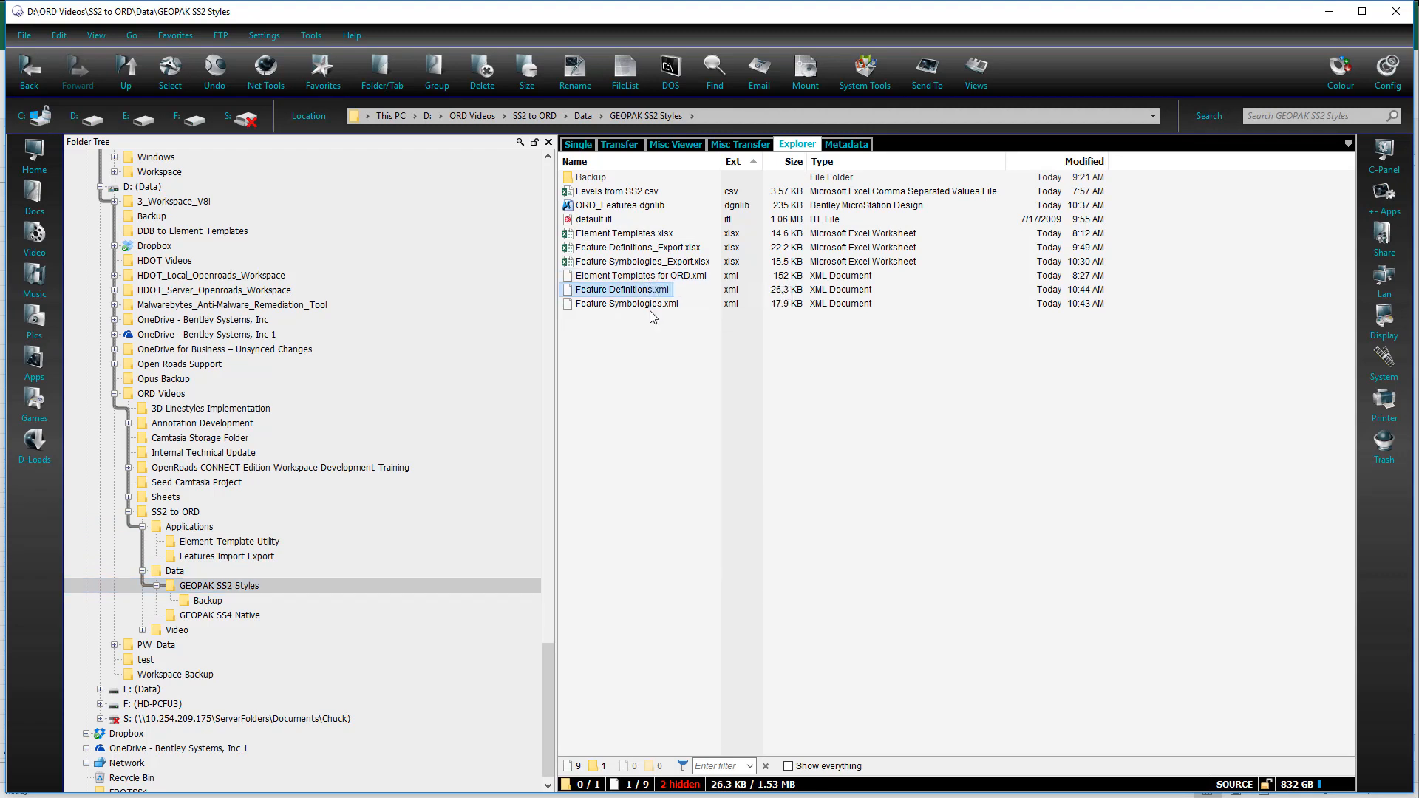
{"action": "left_click", "coordinate": [654, 314]}
{"action": "left_click", "coordinate": [655, 304]}
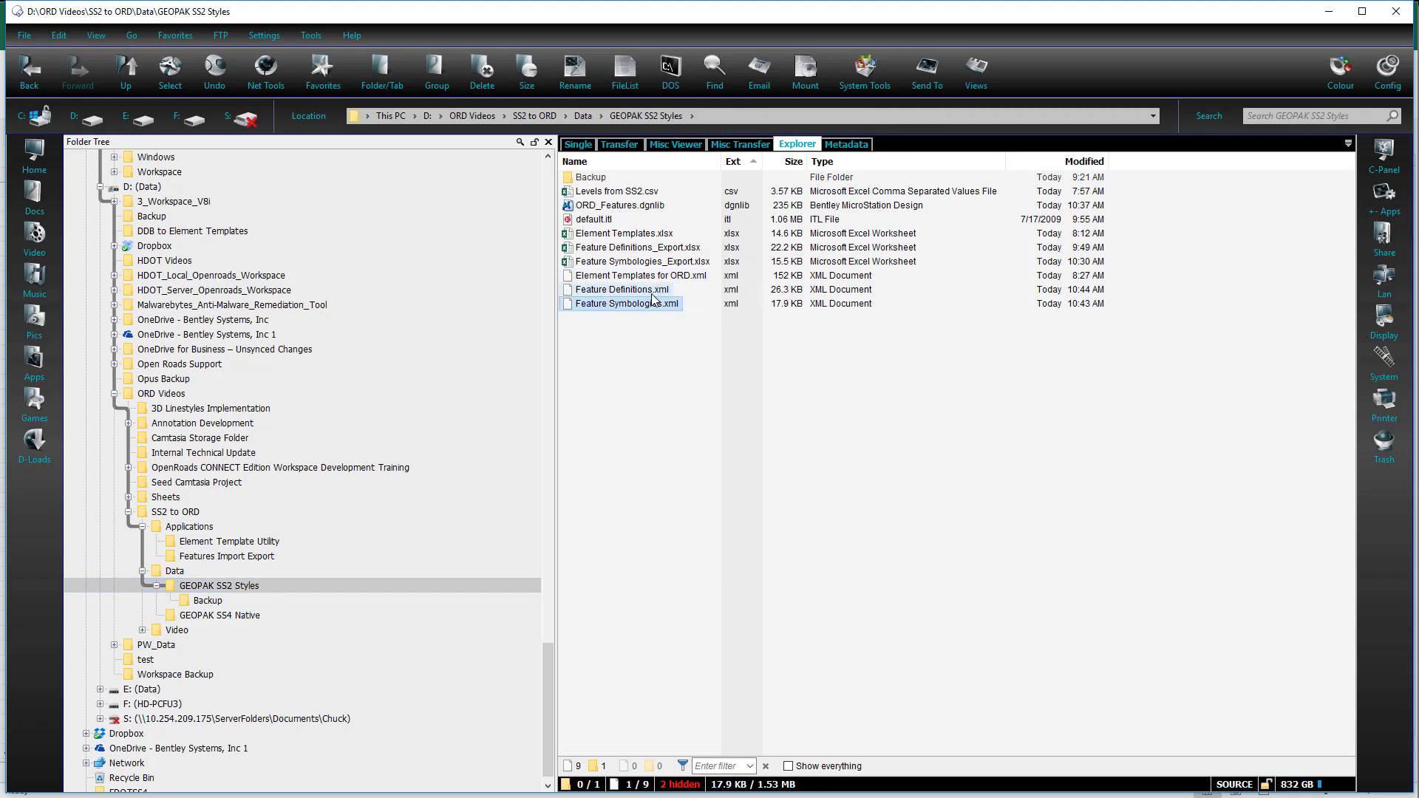
{"action": "left_click", "coordinate": [652, 292], "text": "ctrl"}
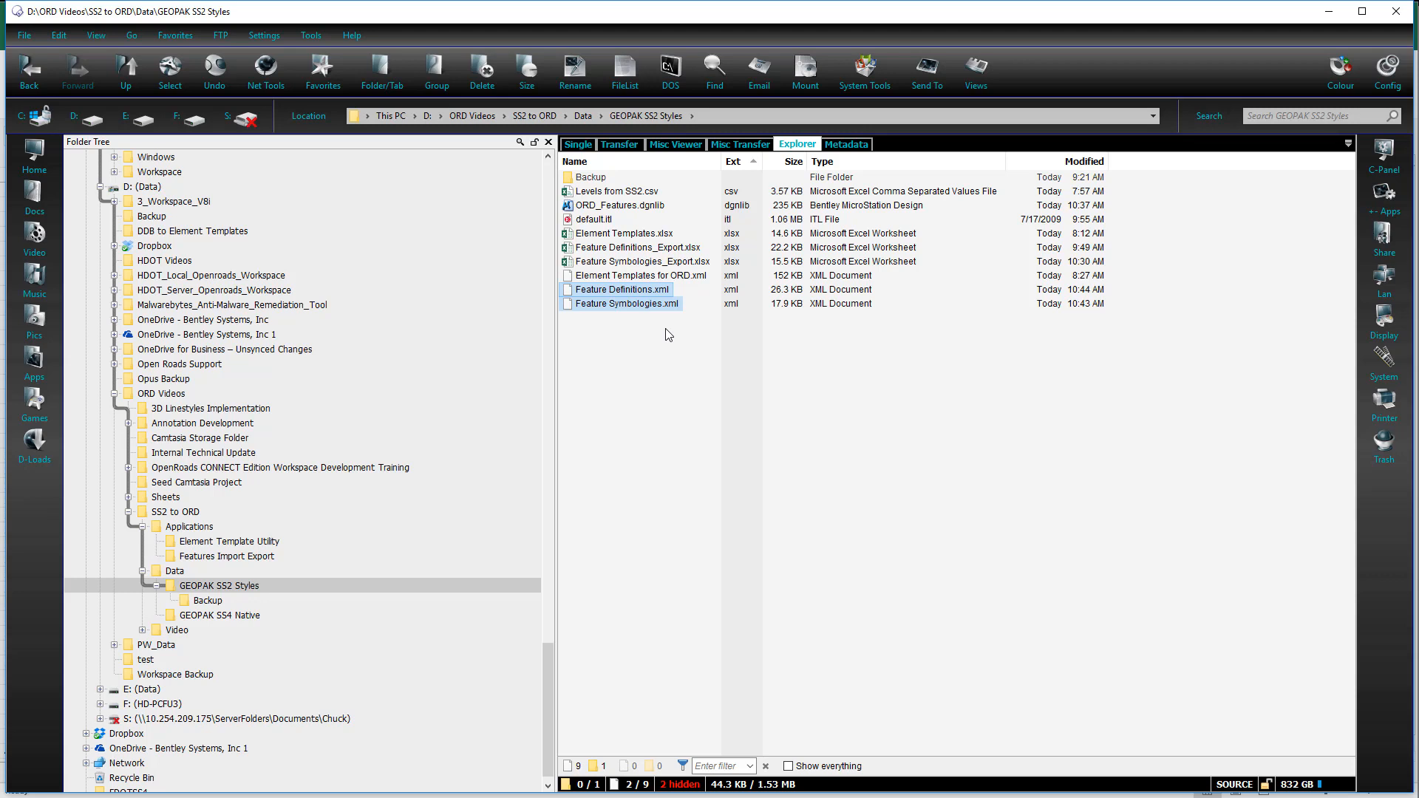
{"action": "left_click", "coordinate": [677, 334]}
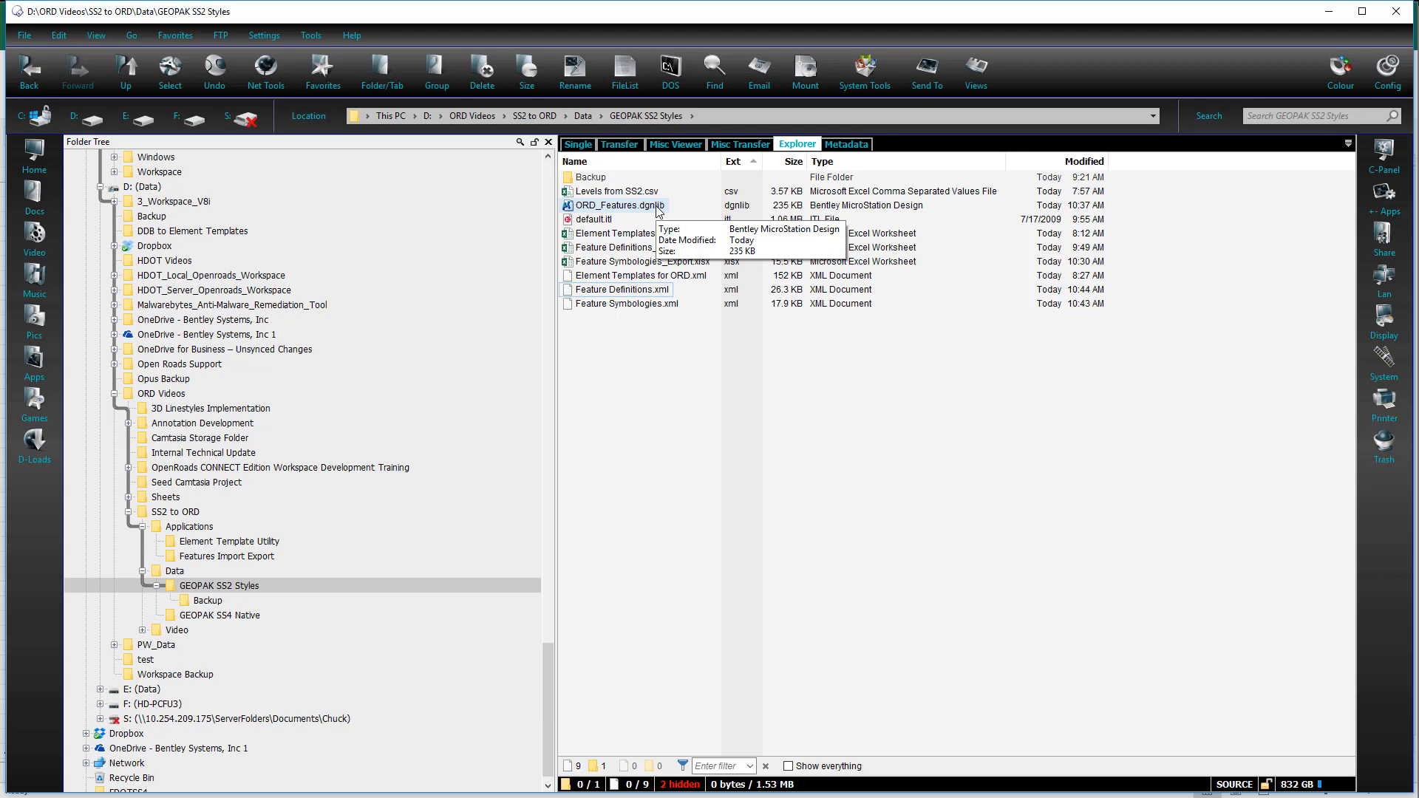
{"action": "right_click", "coordinate": [621, 210]}
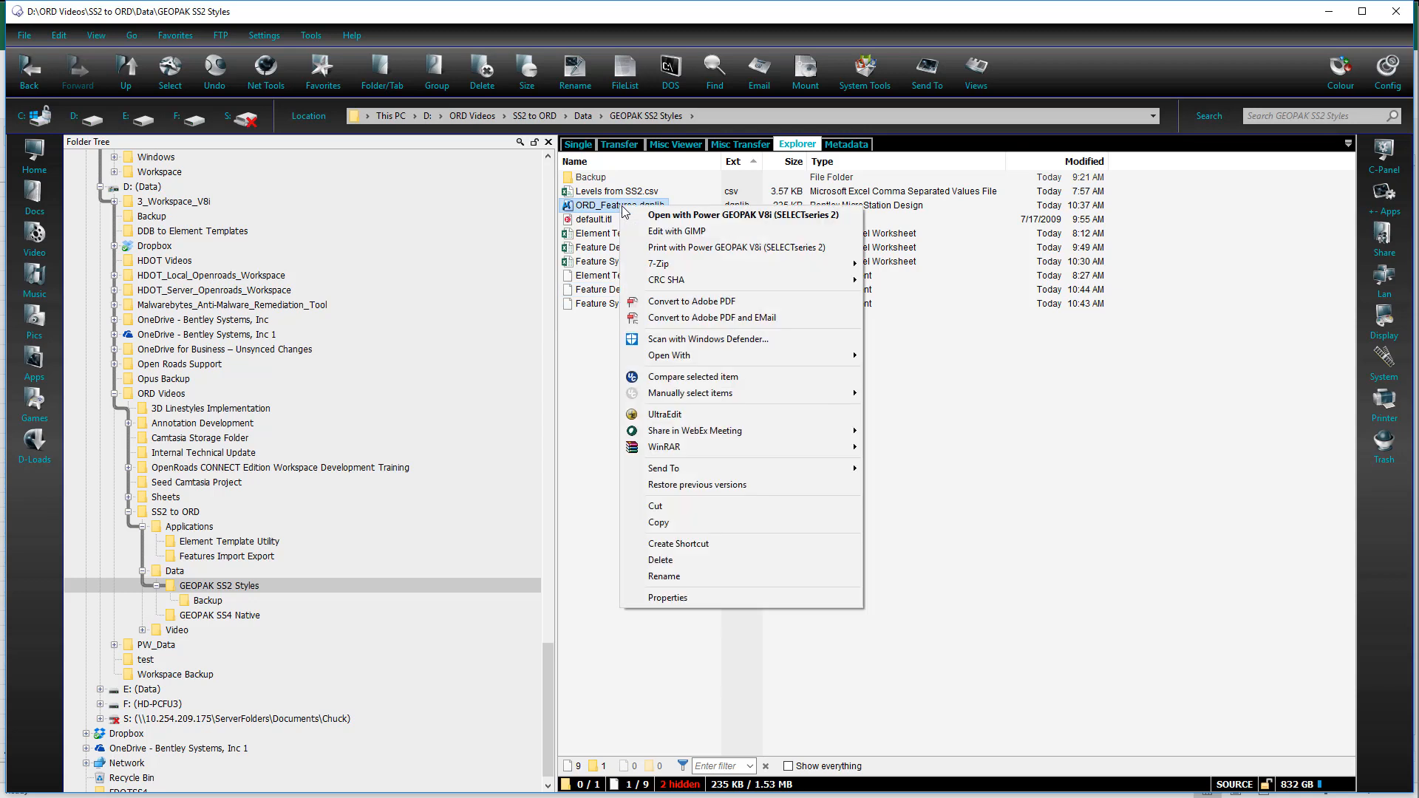
{"action": "left_click", "coordinate": [680, 565]}
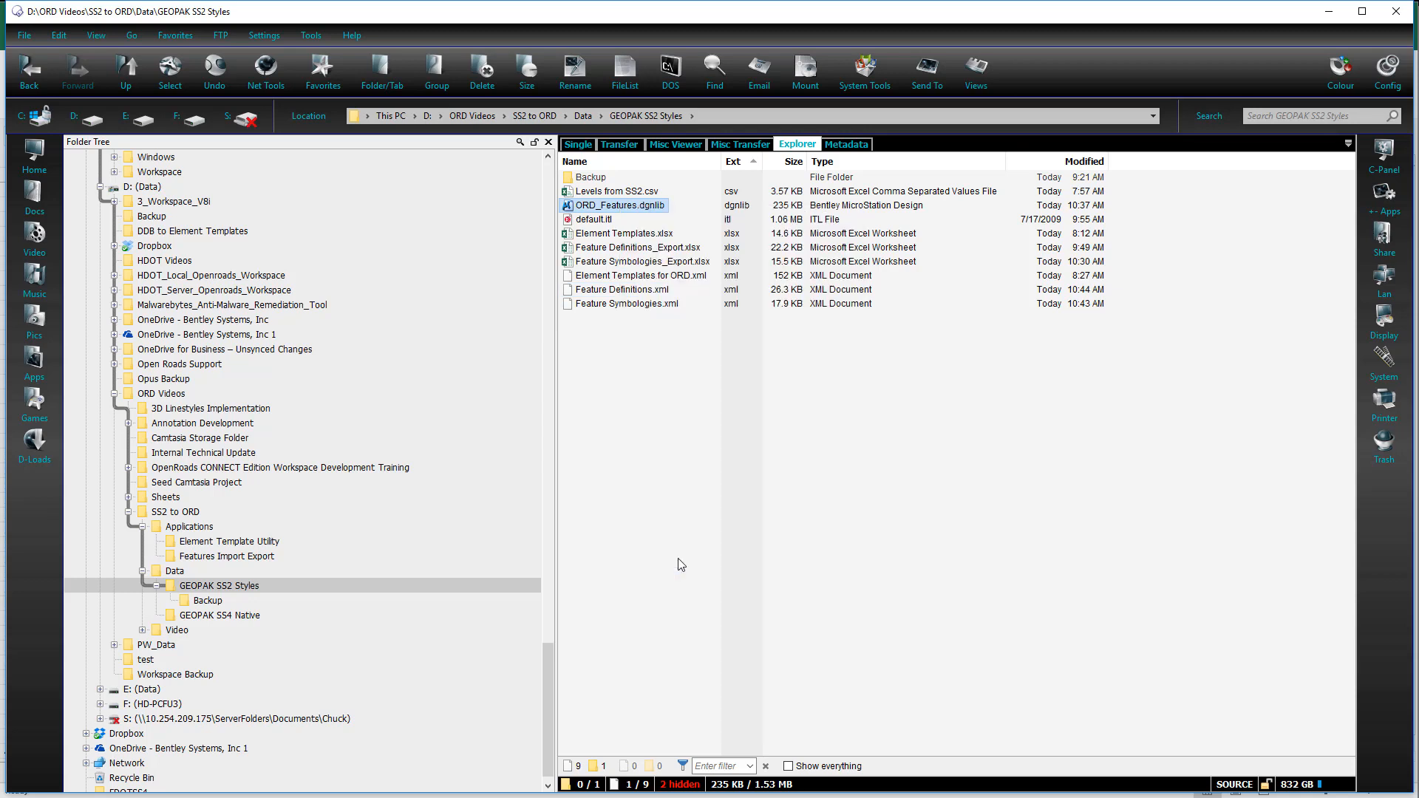
{"action": "left_click", "coordinate": [754, 432]}
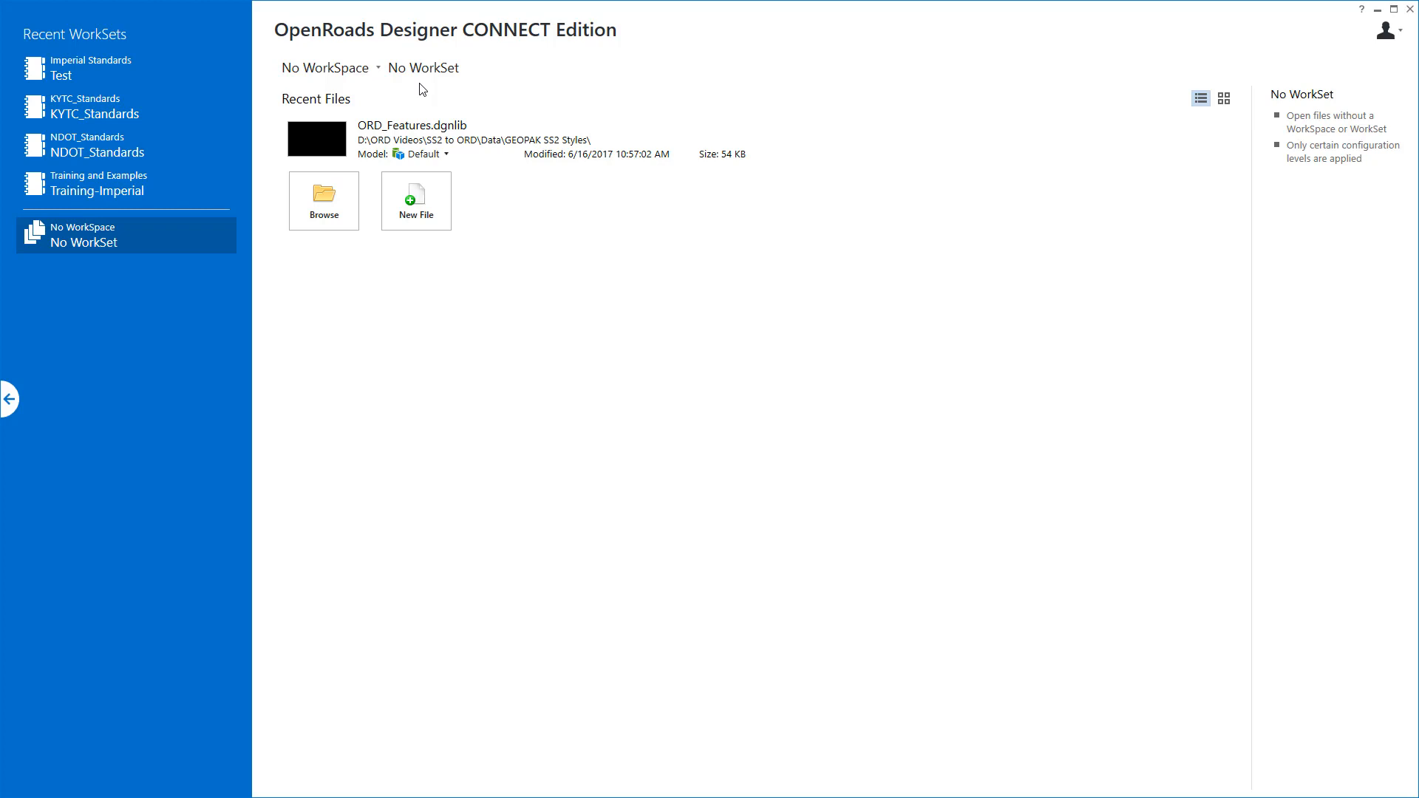
Open ORD_Features.dgnlib in OpenRoads Designer with no WorkSet and import all levels from Levels from SS2.csv
{"action": "left_click", "coordinate": [333, 139]}
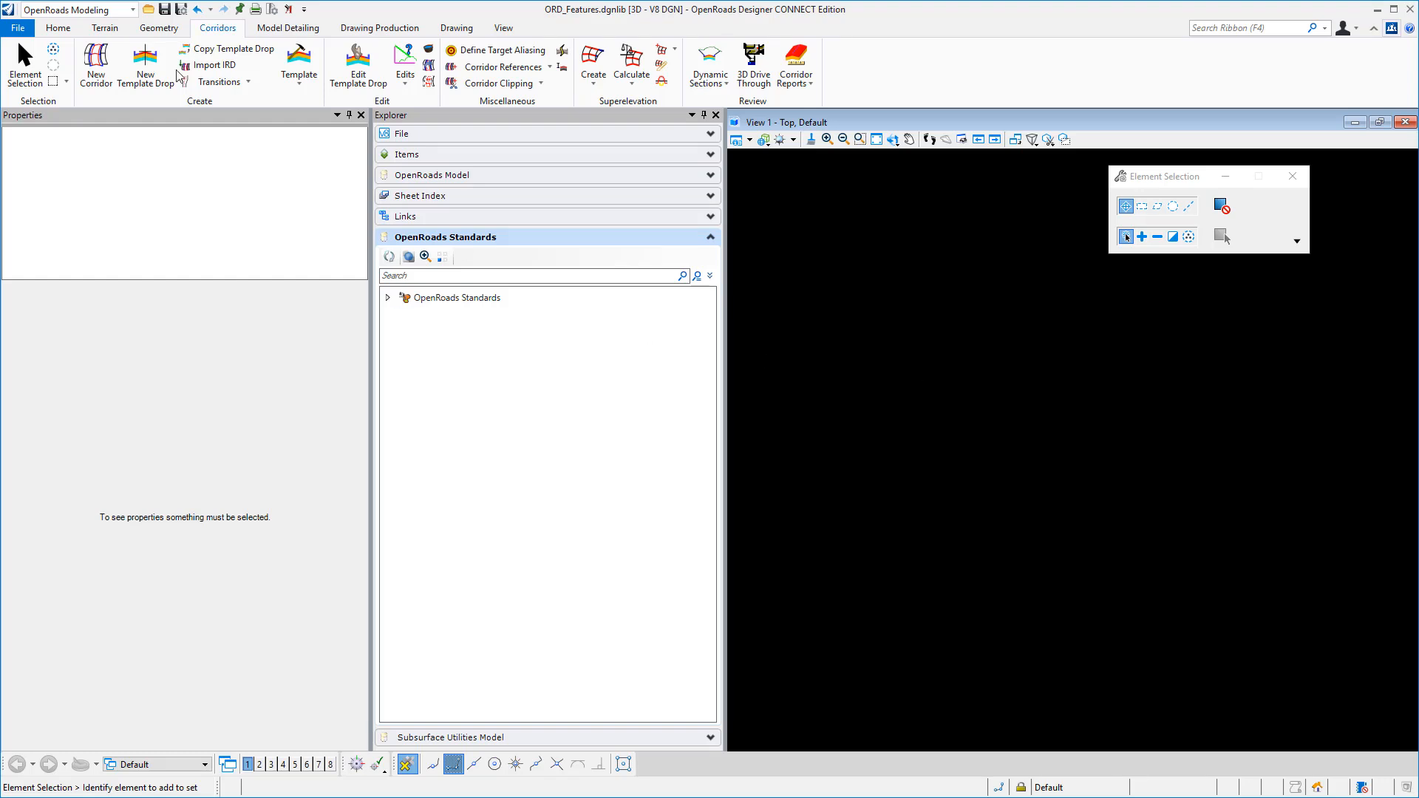
{"action": "left_click", "coordinate": [60, 30]}
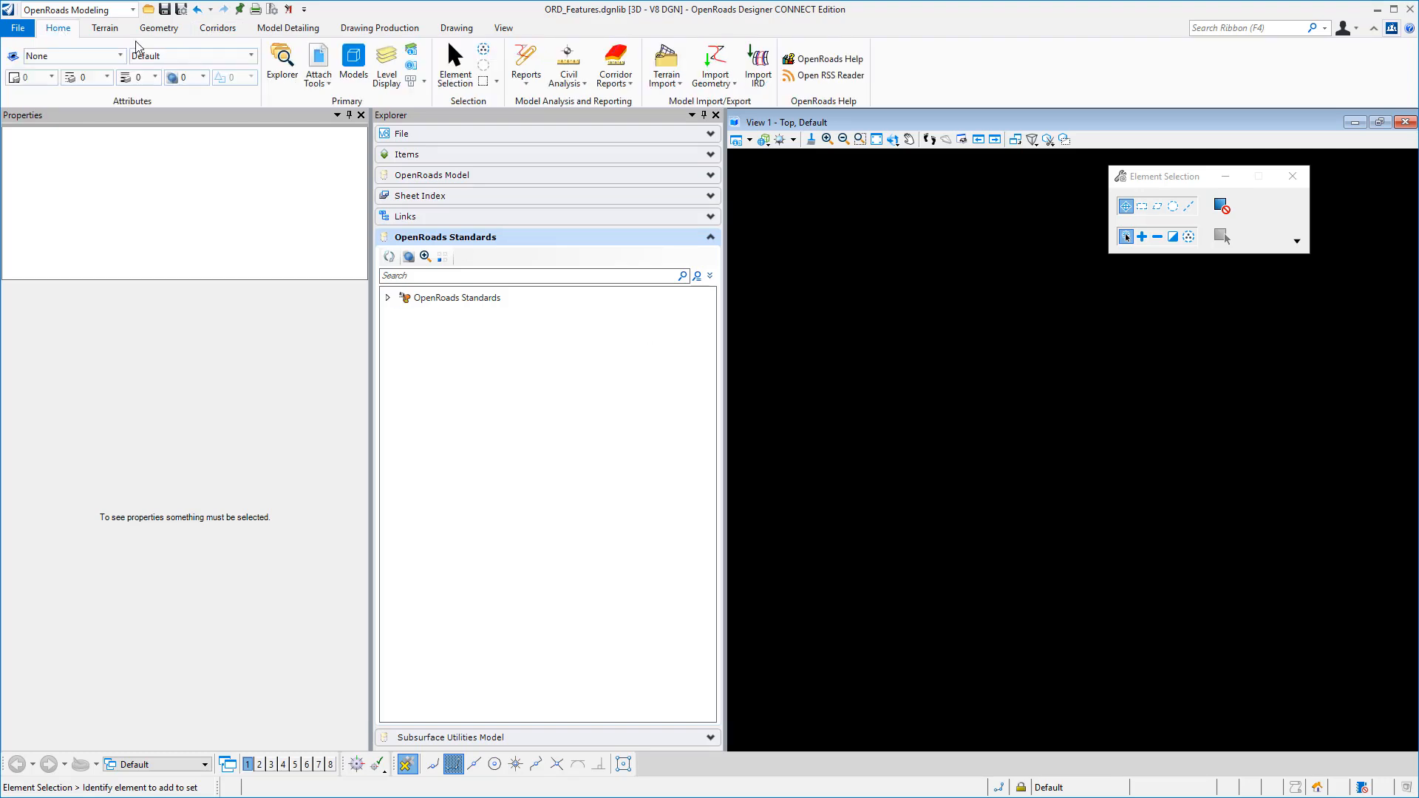
{"action": "left_click", "coordinate": [409, 56]}
{"action": "left_click", "coordinate": [736, 344]}
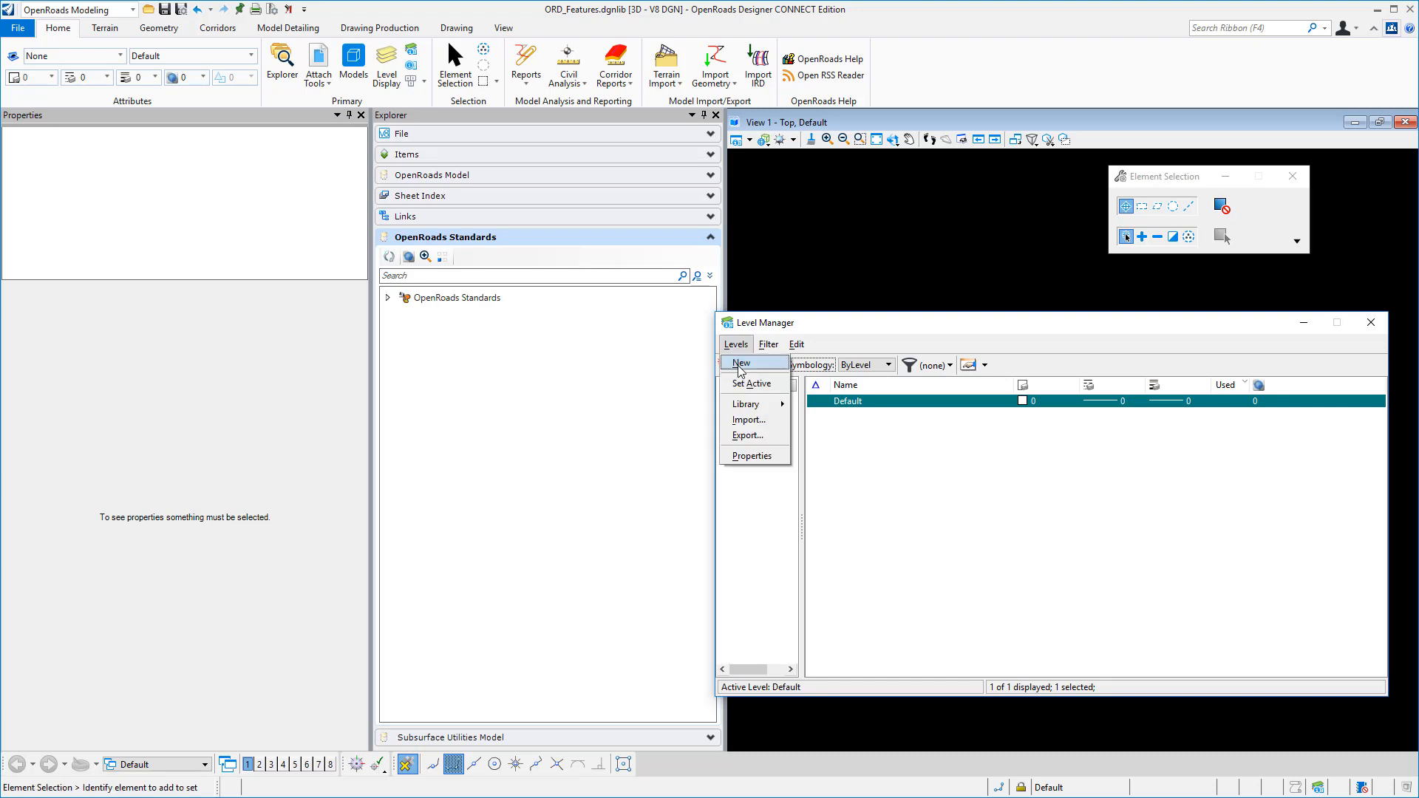
{"action": "left_click", "coordinate": [747, 420]}
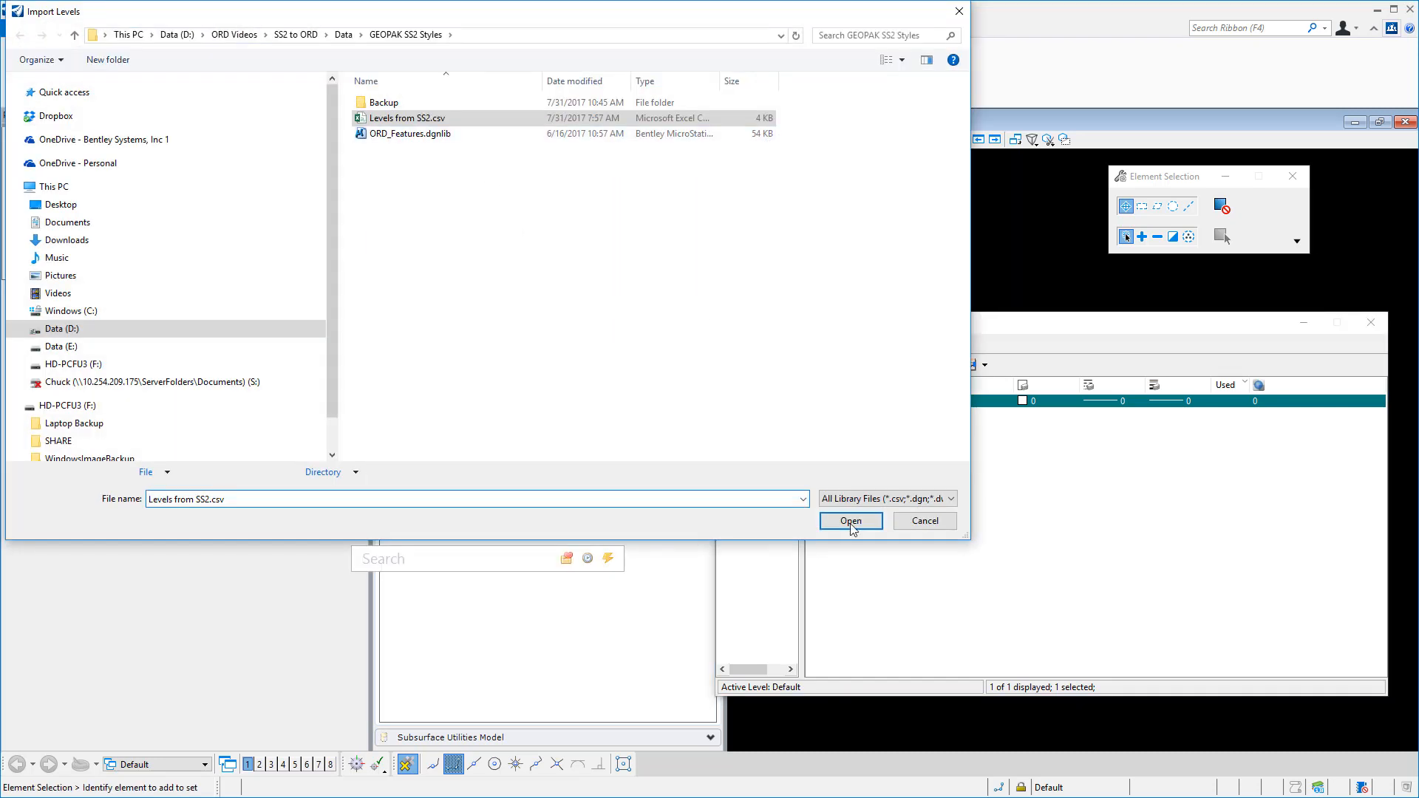
{"action": "left_click", "coordinate": [851, 522]}
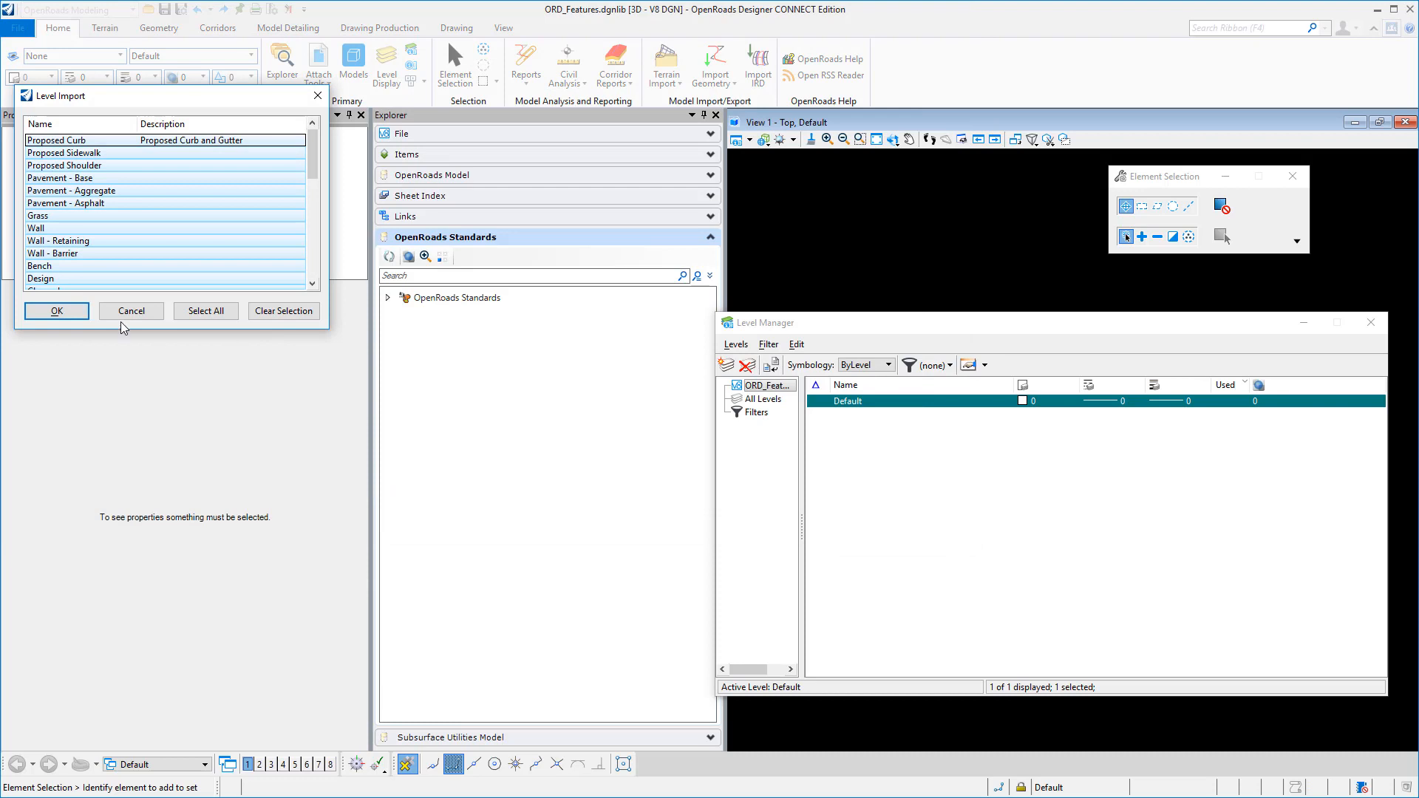
{"action": "left_click", "coordinate": [57, 310]}
{"action": "left_click", "coordinate": [1372, 322]}
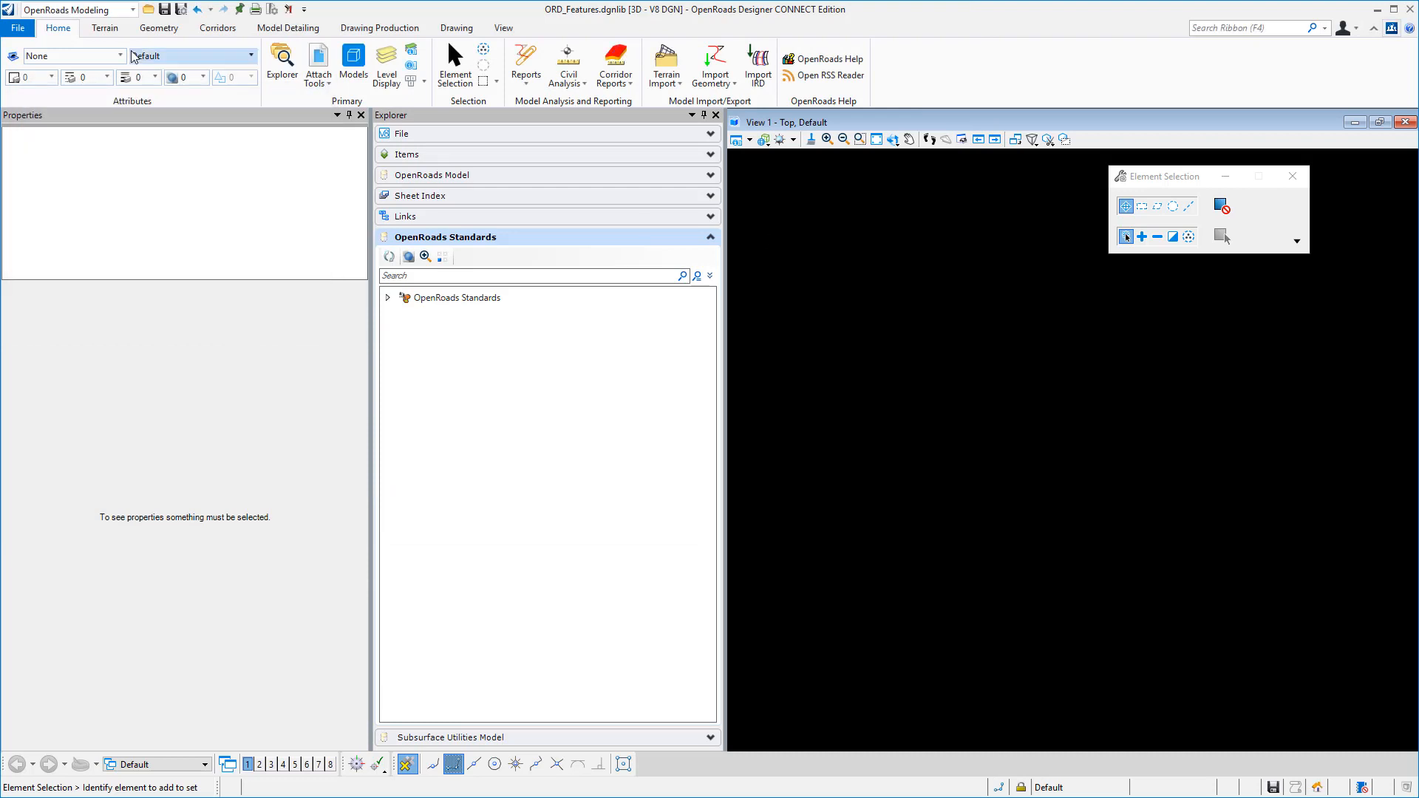
Import the element templates from Element Templates for ORD.xml and sort the template groups under ORD_Features.dgnlib
{"action": "left_click", "coordinate": [74, 55]}
{"action": "left_click", "coordinate": [65, 341]}
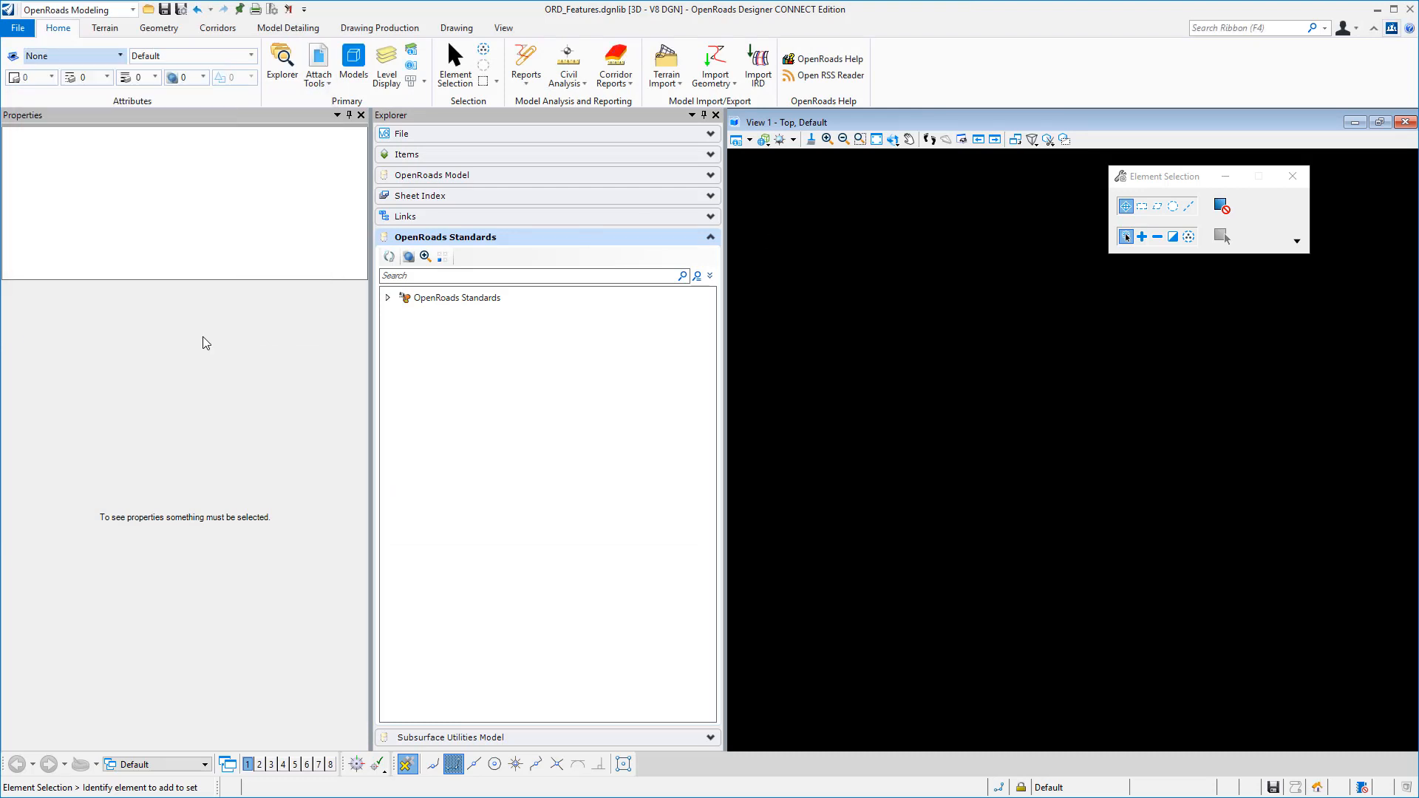
{"action": "left_click", "coordinate": [752, 186]}
{"action": "mouse_move", "coordinate": [777, 203]}
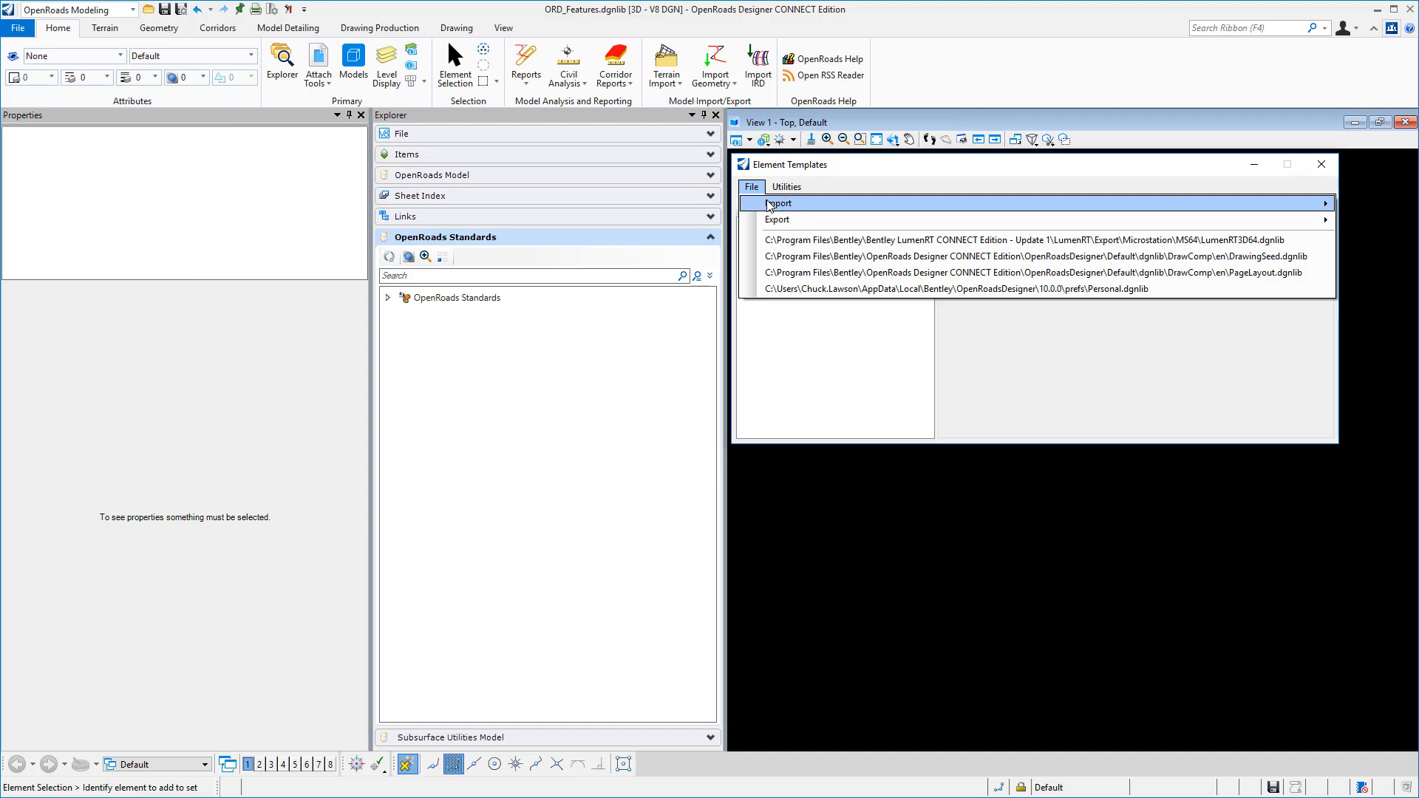
{"action": "left_click", "coordinate": [679, 206]}
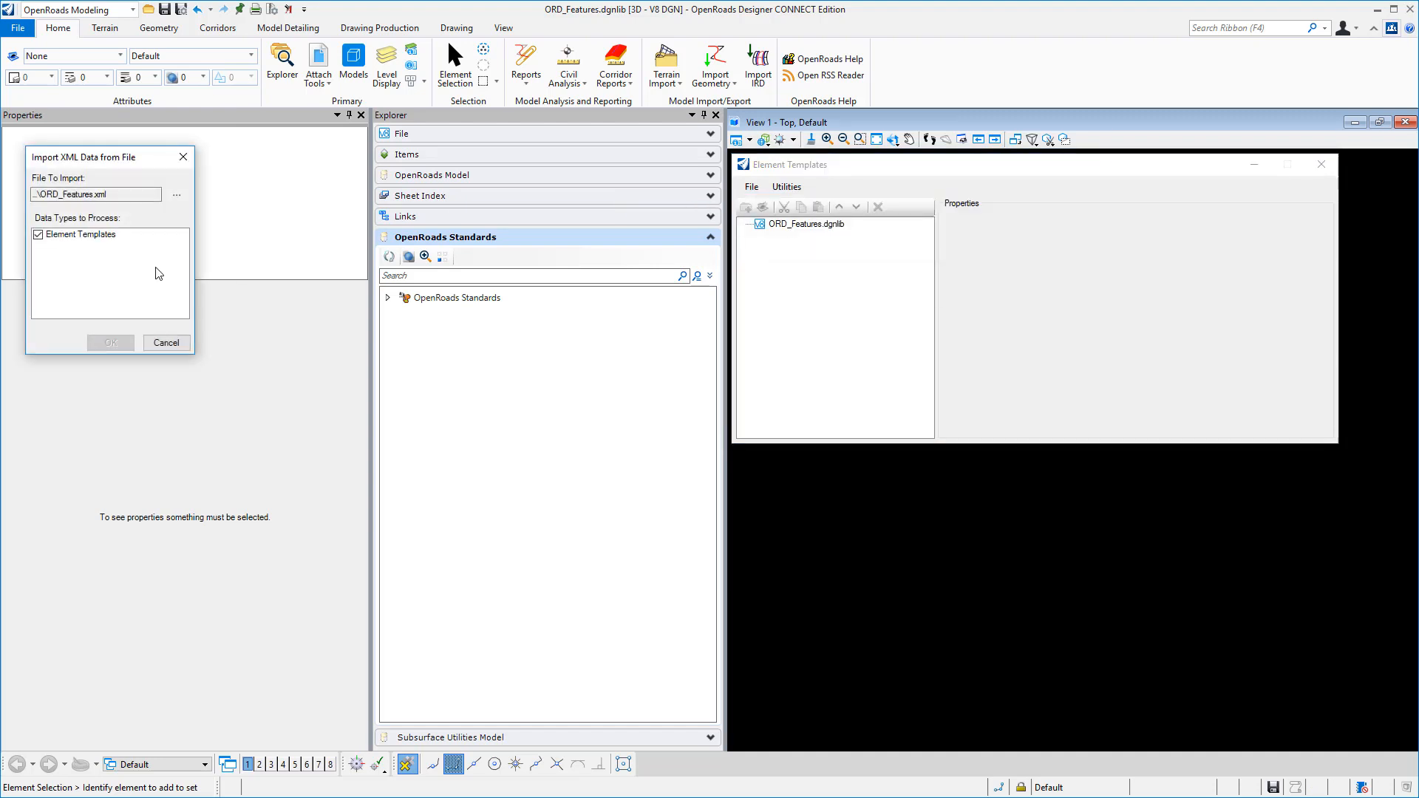
{"action": "left_click", "coordinate": [176, 195]}
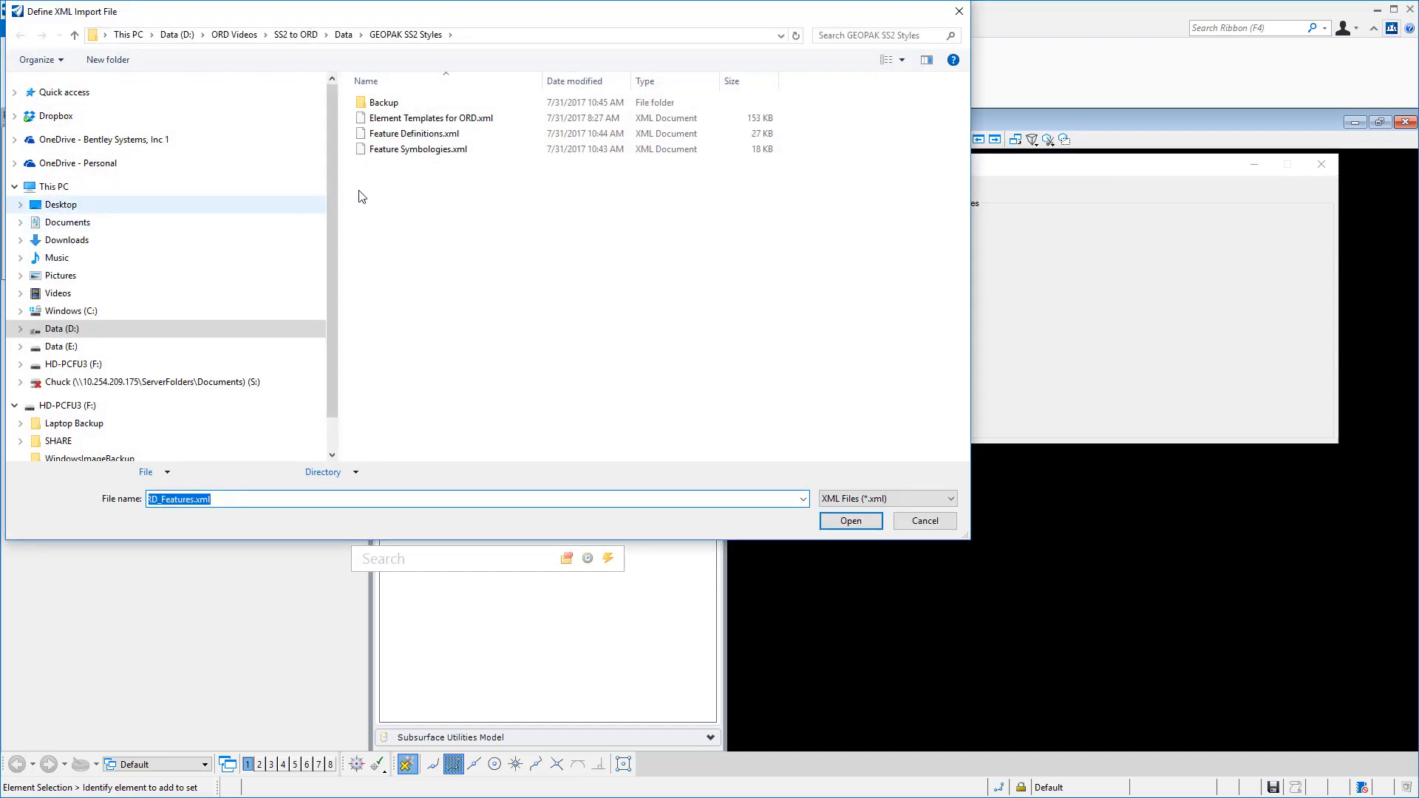
{"action": "double_click", "coordinate": [414, 118]}
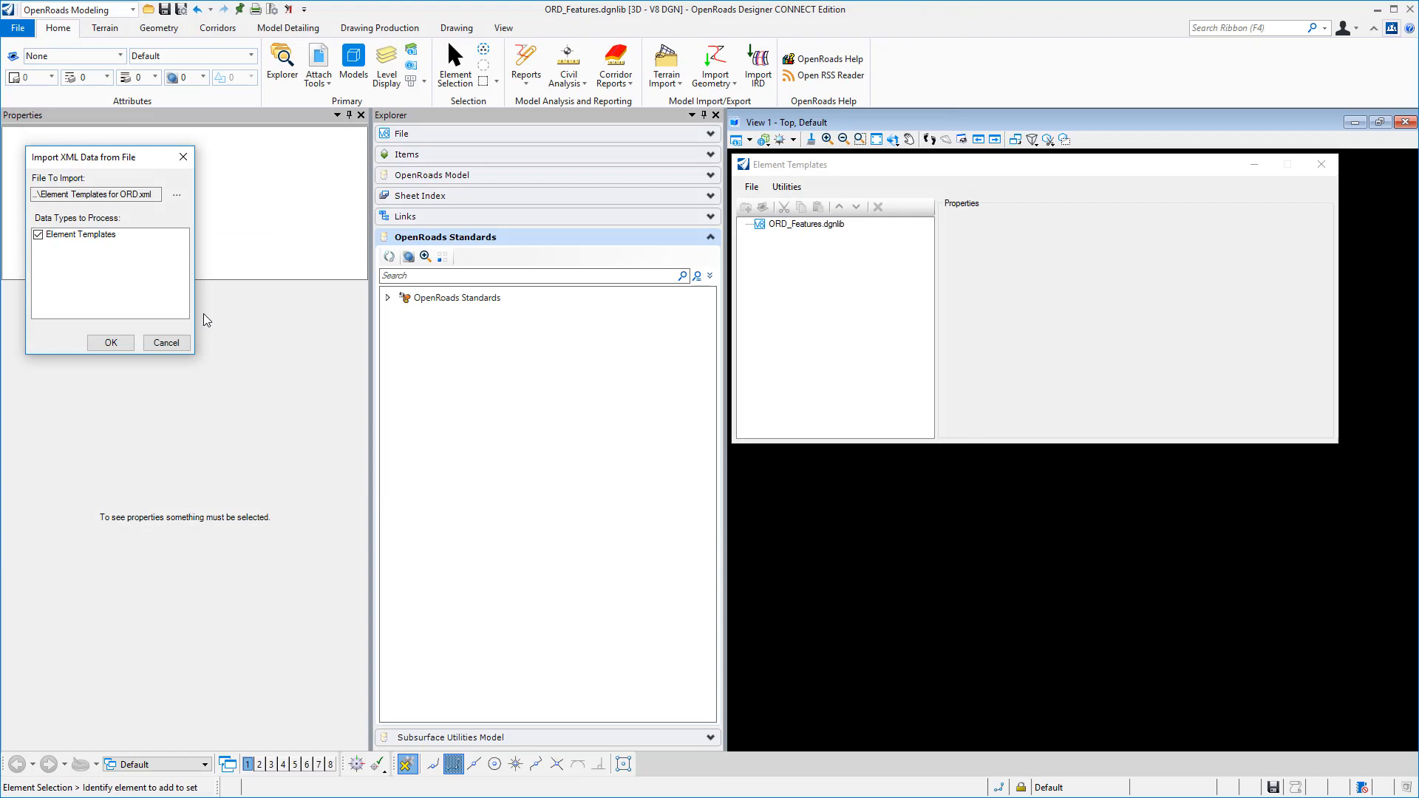
{"action": "left_click", "coordinate": [111, 343]}
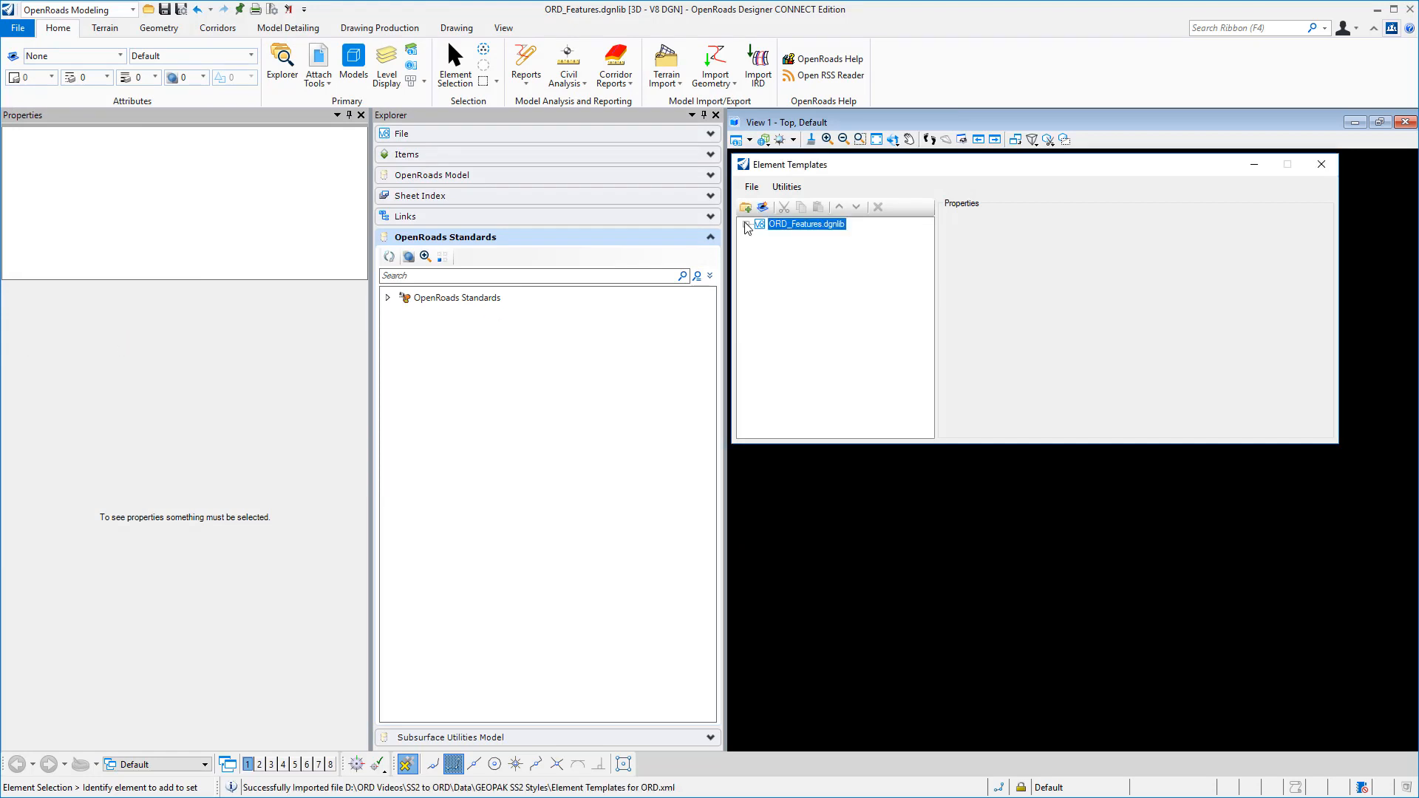
{"action": "right_click", "coordinate": [794, 230]}
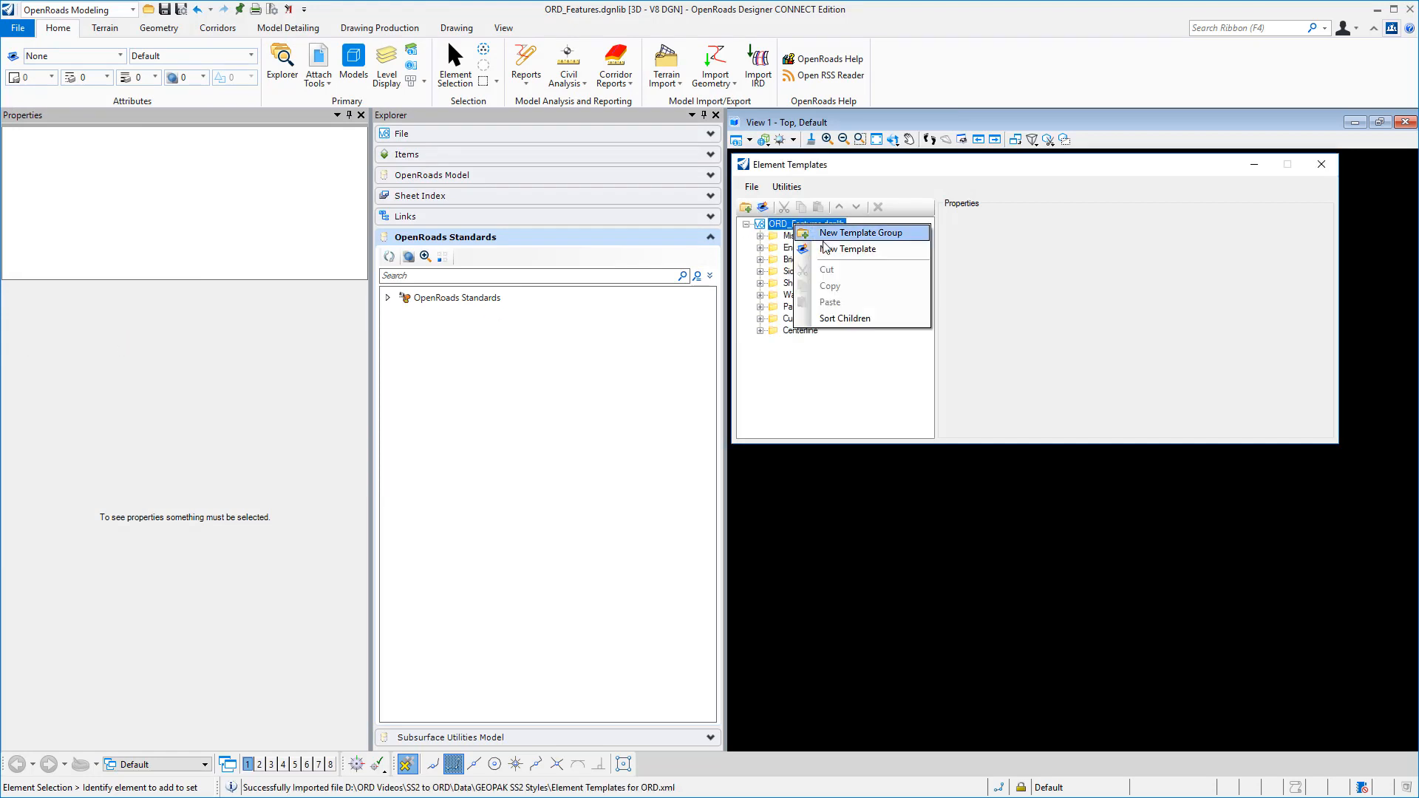
{"action": "left_click", "coordinate": [836, 316]}
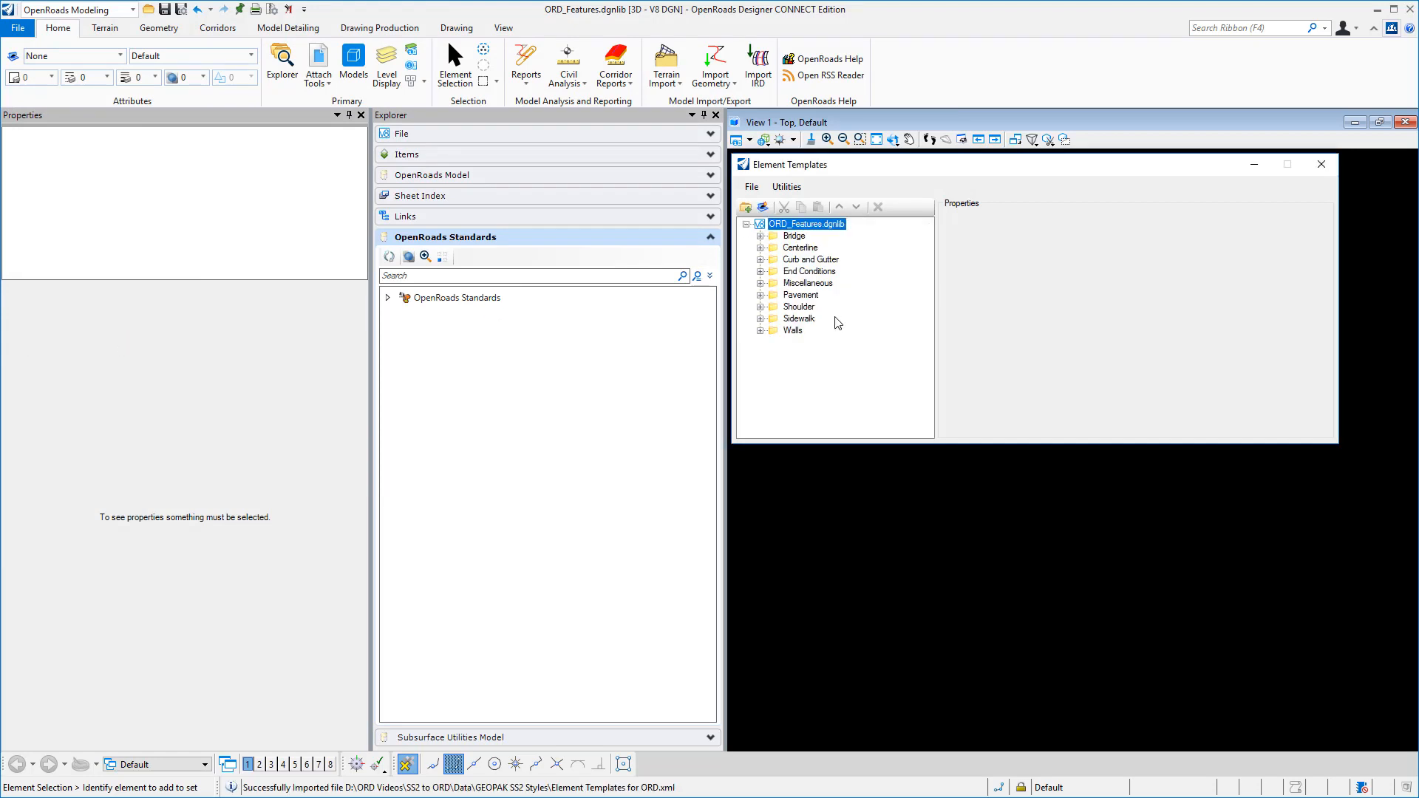
Close the element templates and import Feature Symbologies.xml into the feature symbologies of ORD_Features.dgnlib
{"action": "left_click", "coordinate": [1322, 164]}
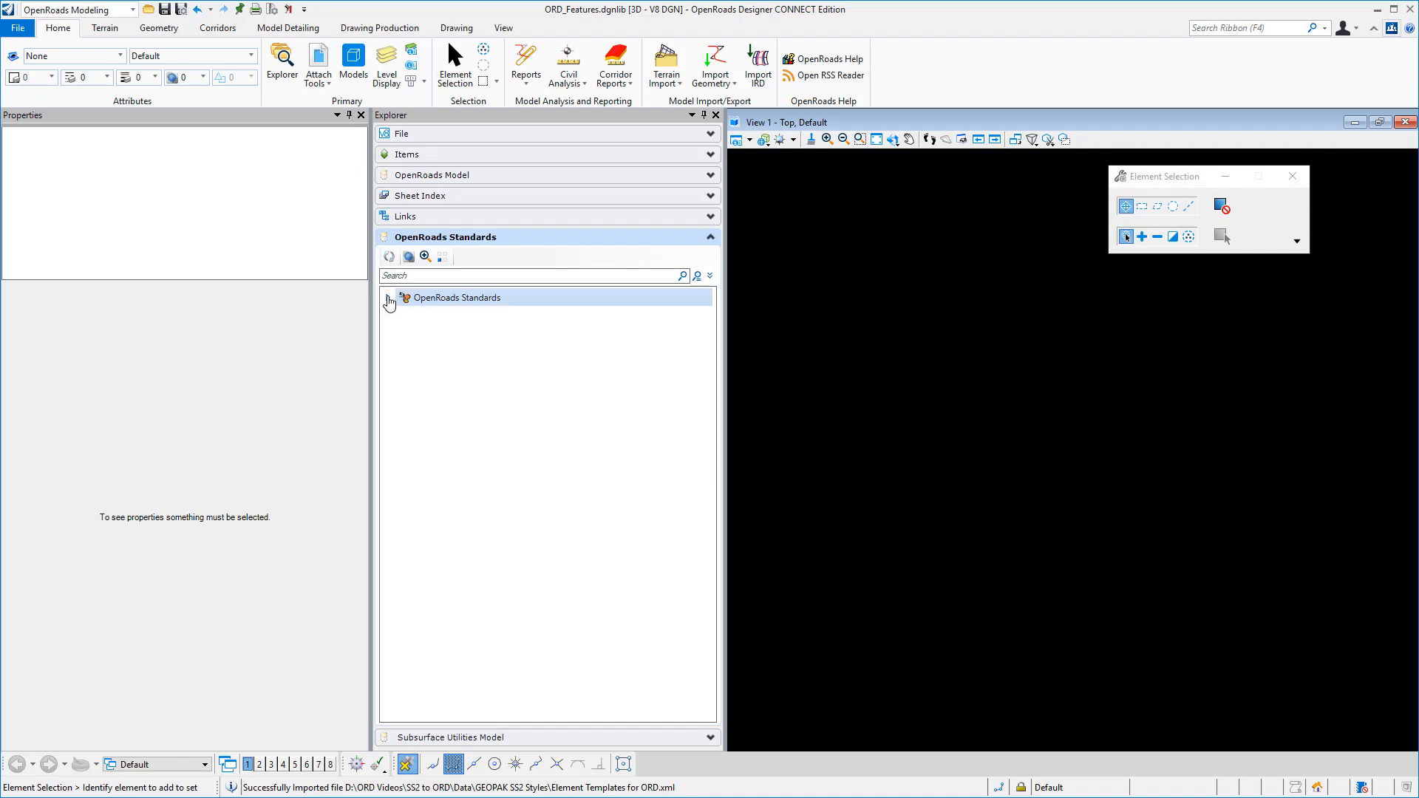
{"action": "left_click", "coordinate": [388, 297]}
{"action": "left_click", "coordinate": [403, 335]}
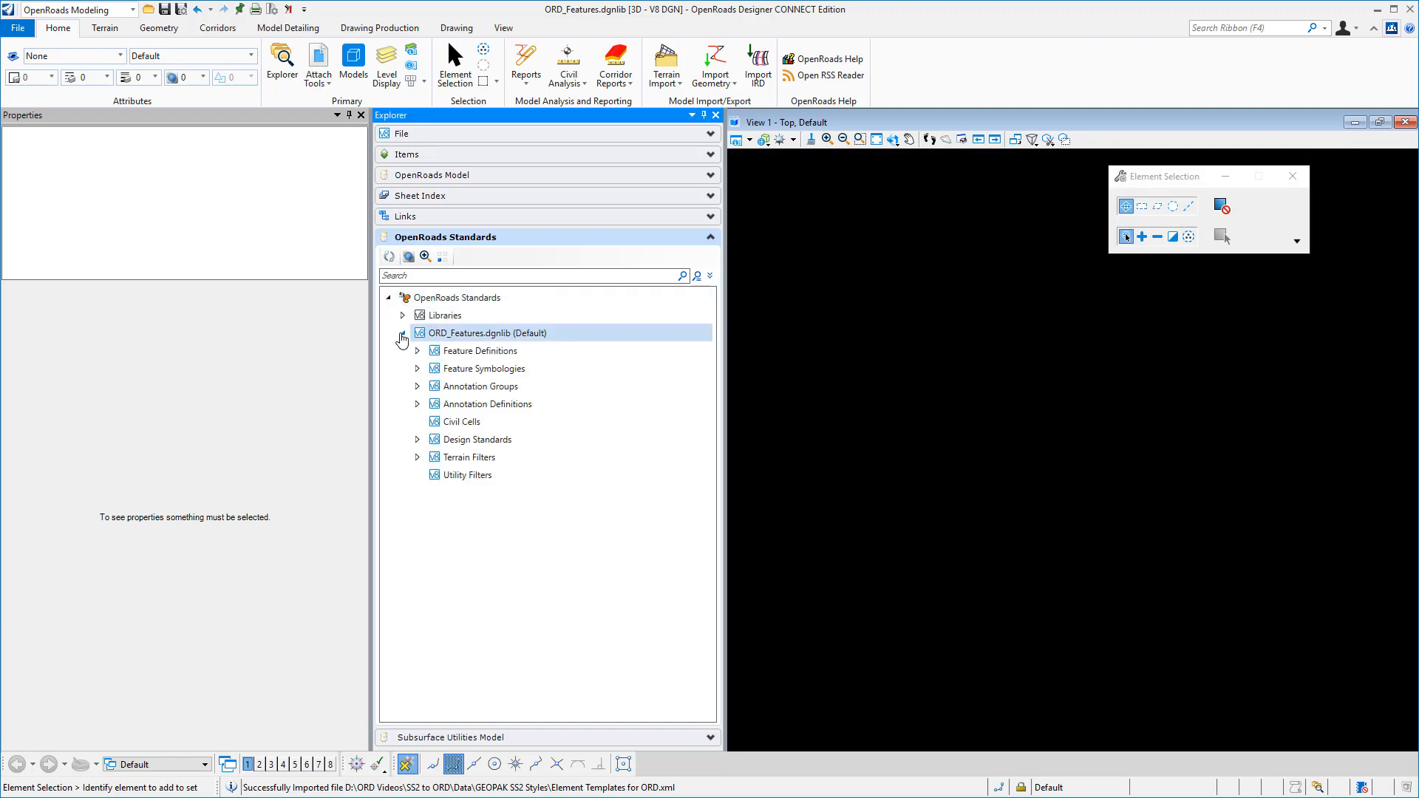
{"action": "right_click", "coordinate": [483, 371]}
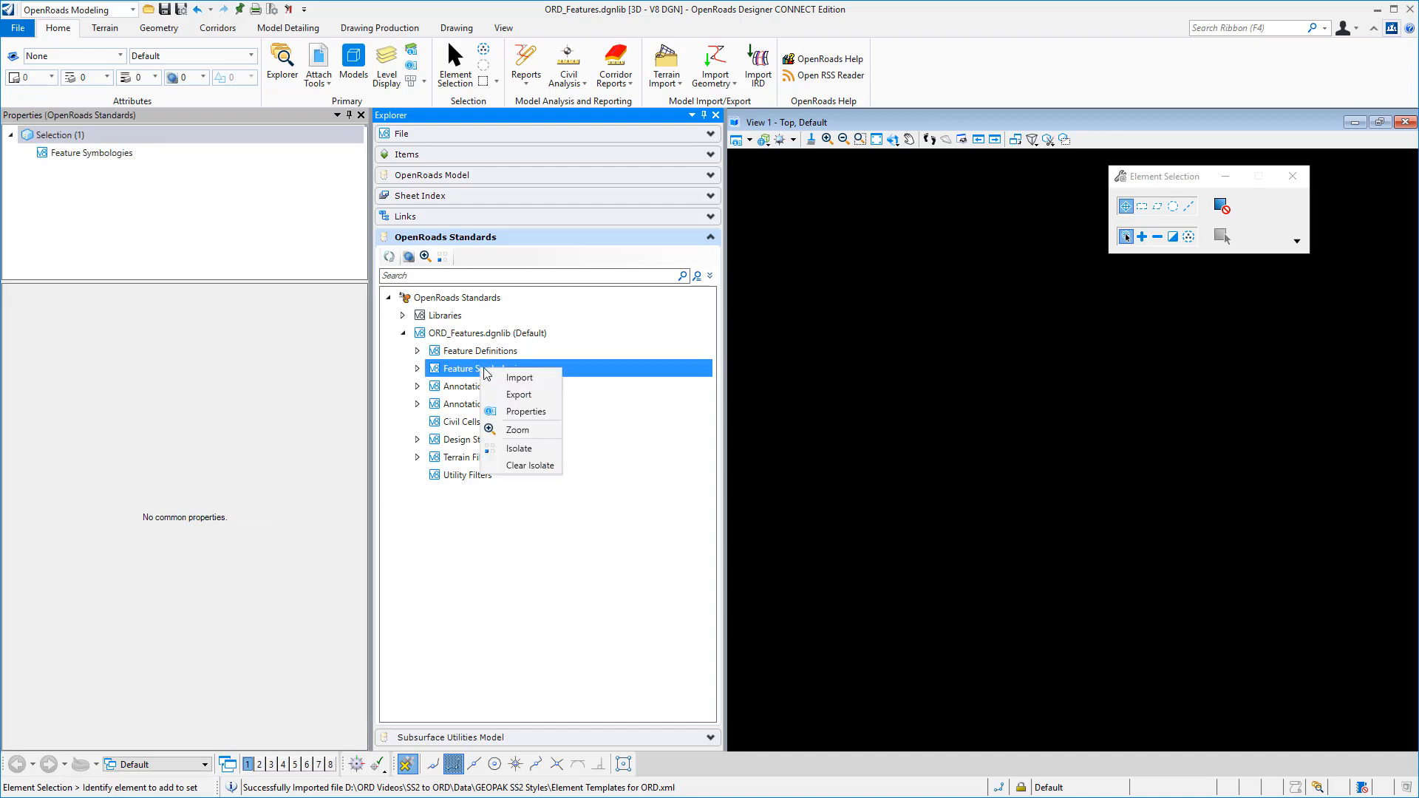
{"action": "left_click", "coordinate": [527, 381]}
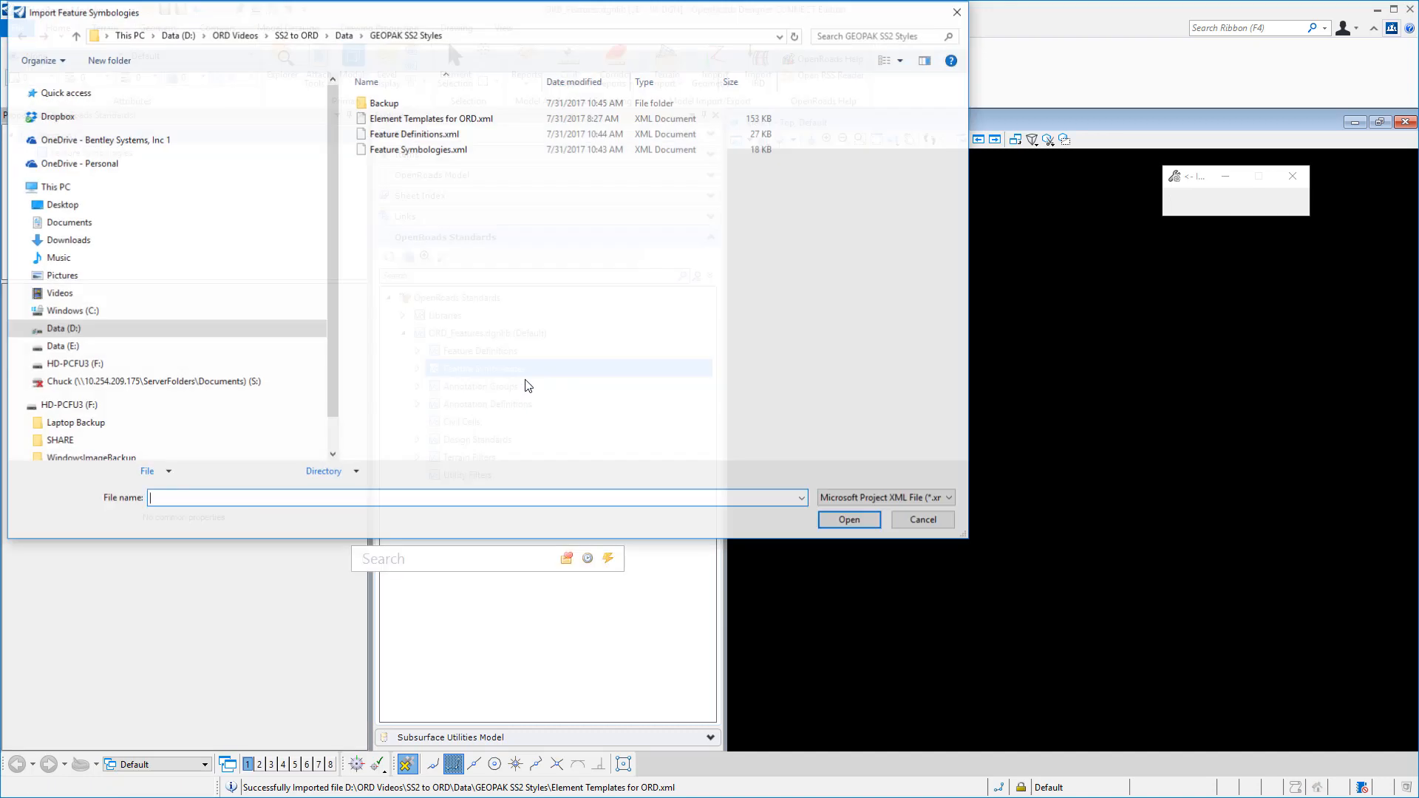
{"action": "left_click", "coordinate": [433, 150]}
{"action": "left_click", "coordinate": [830, 522]}
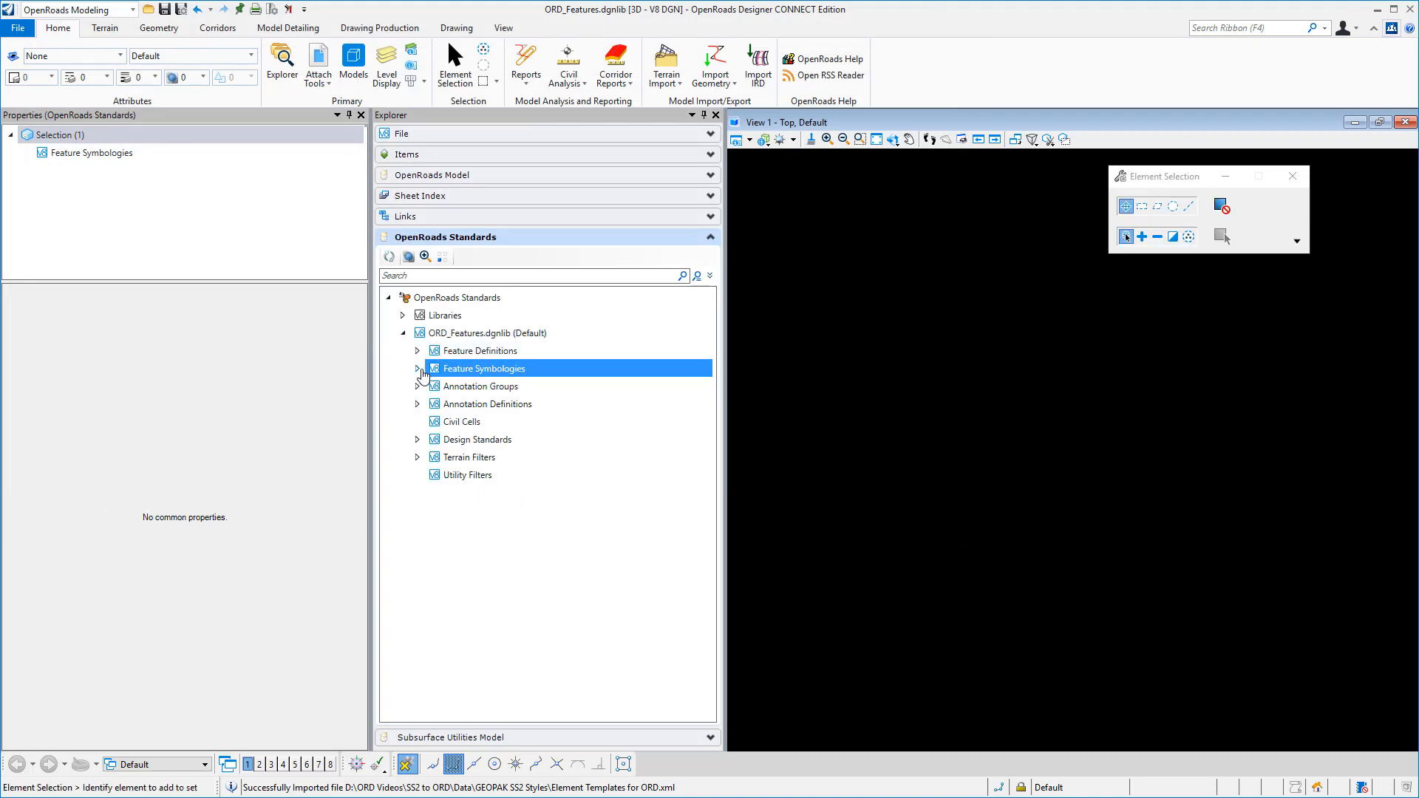
Compress ORD_Features.dgnlib, deleting empty cell headers and unused cell definitions
{"action": "left_click", "coordinate": [417, 369]}
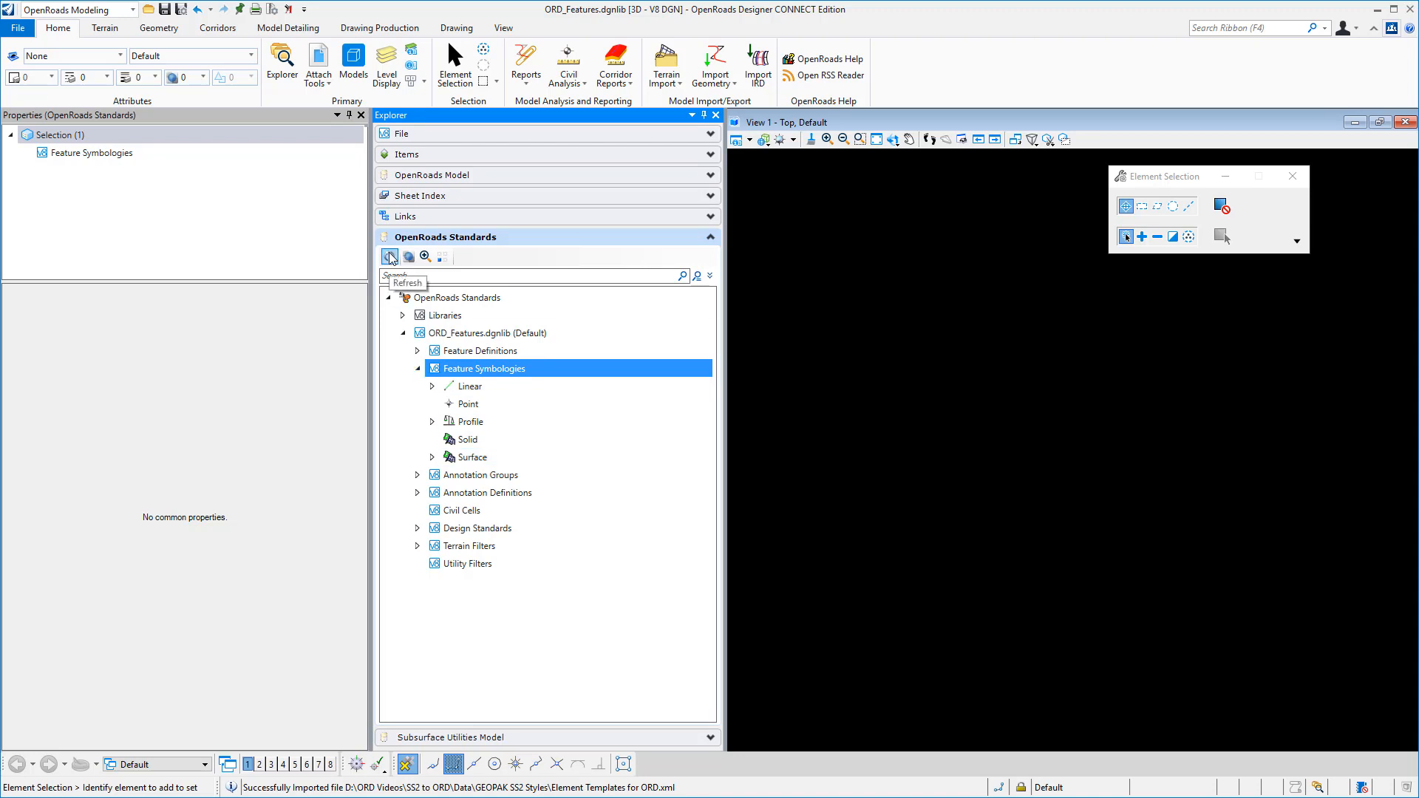
{"action": "left_click", "coordinate": [272, 9]}
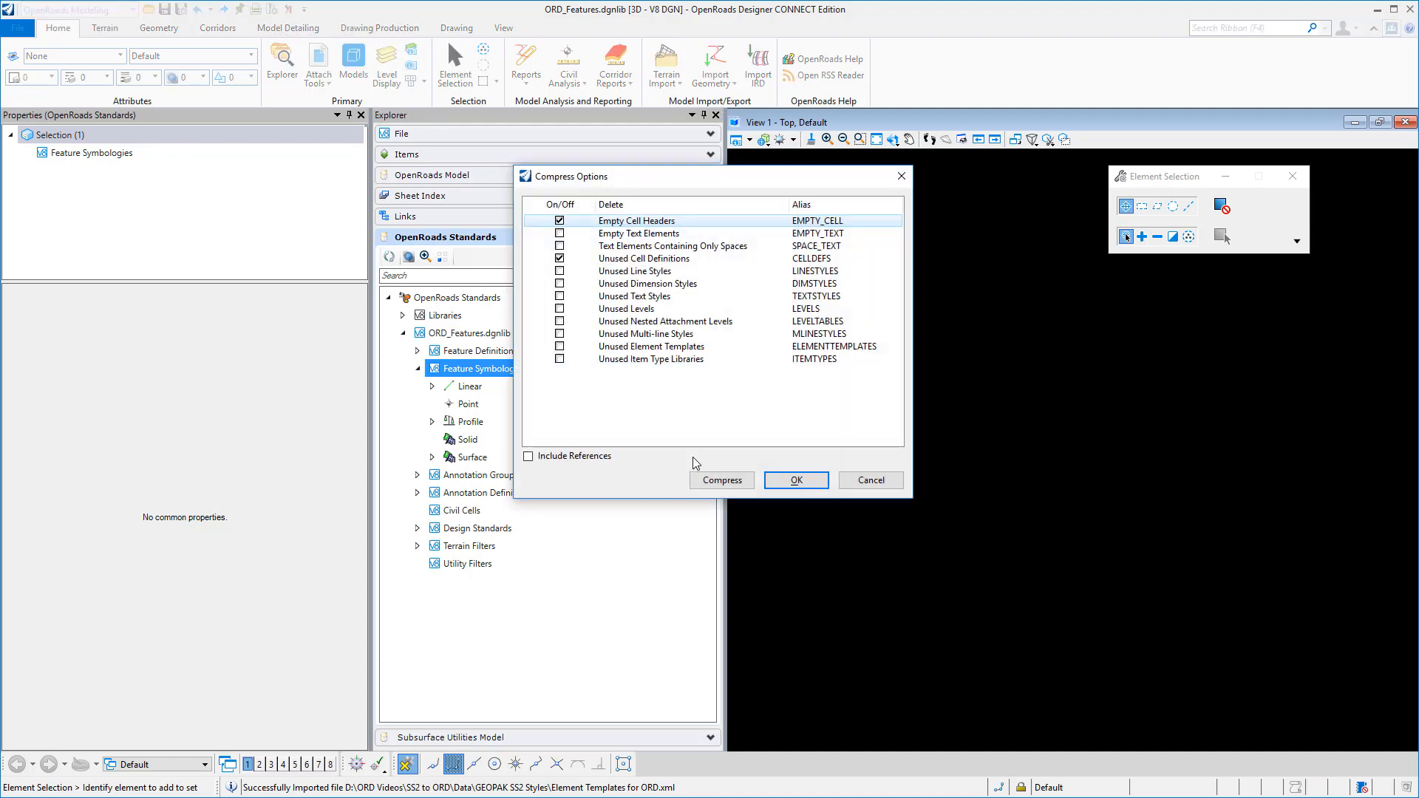
{"action": "left_click", "coordinate": [720, 479]}
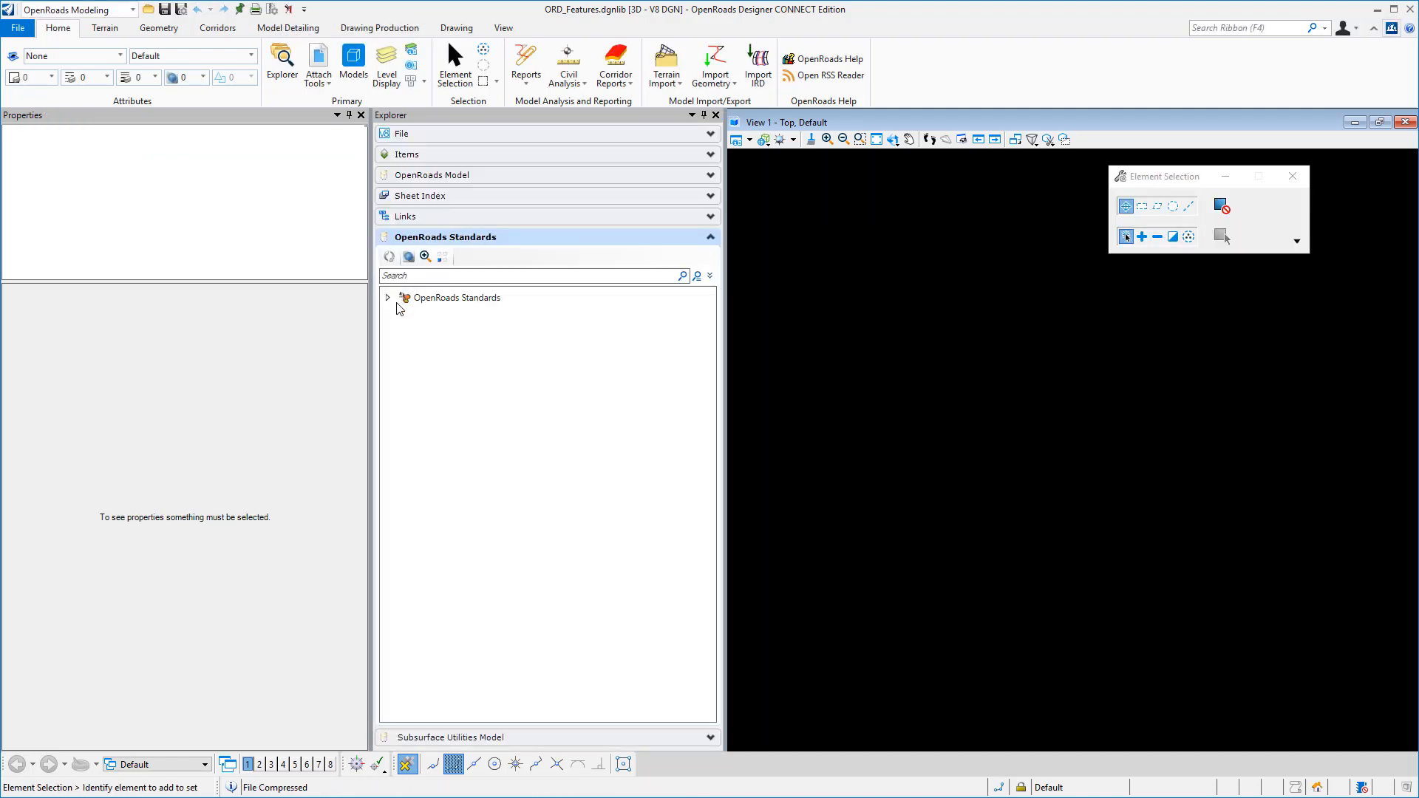
Examine the default element template assigned to the Bridge surface feature symbology in ORD_Features.dgnlib
{"action": "left_click", "coordinate": [389, 299]}
{"action": "left_click", "coordinate": [403, 333]}
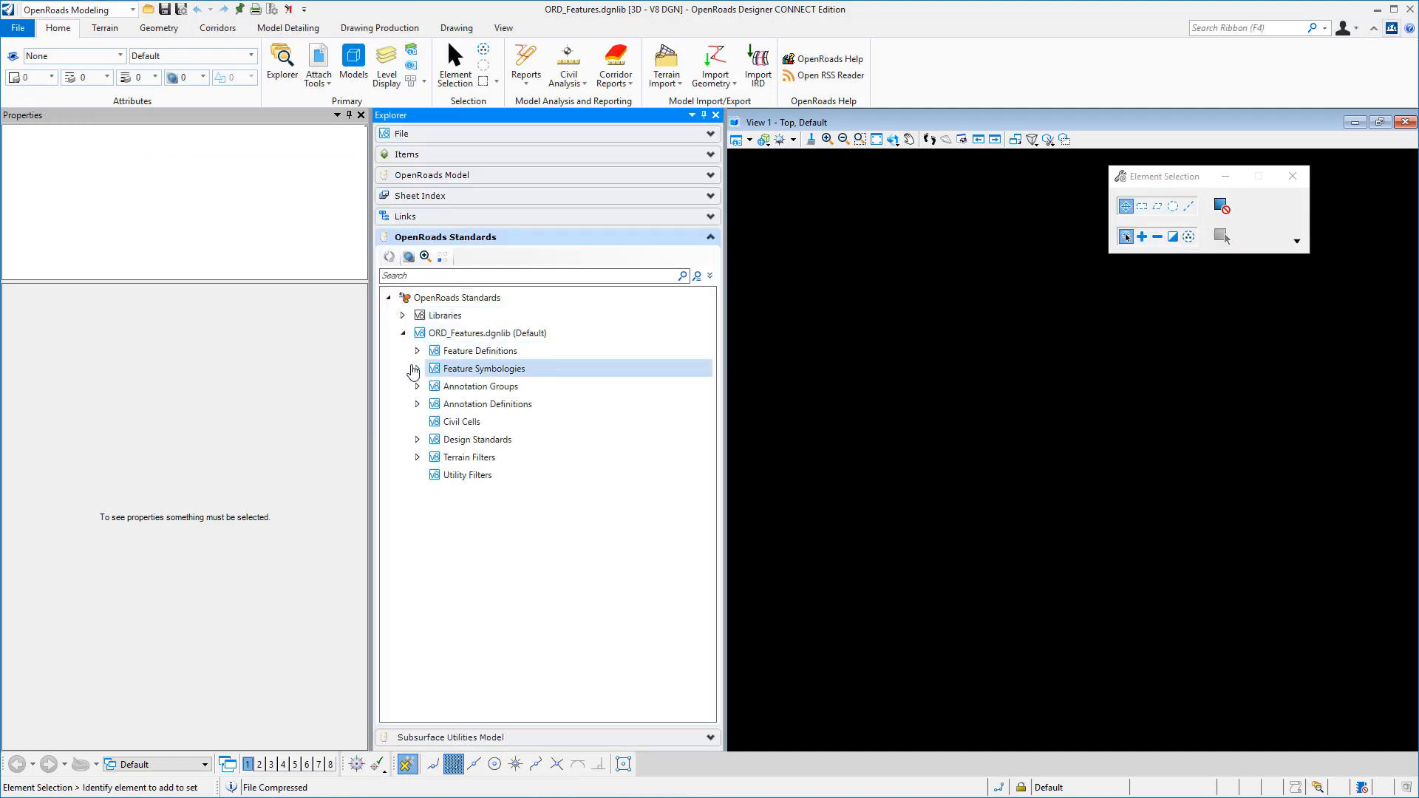
{"action": "left_click", "coordinate": [417, 368]}
{"action": "left_click", "coordinate": [436, 460]}
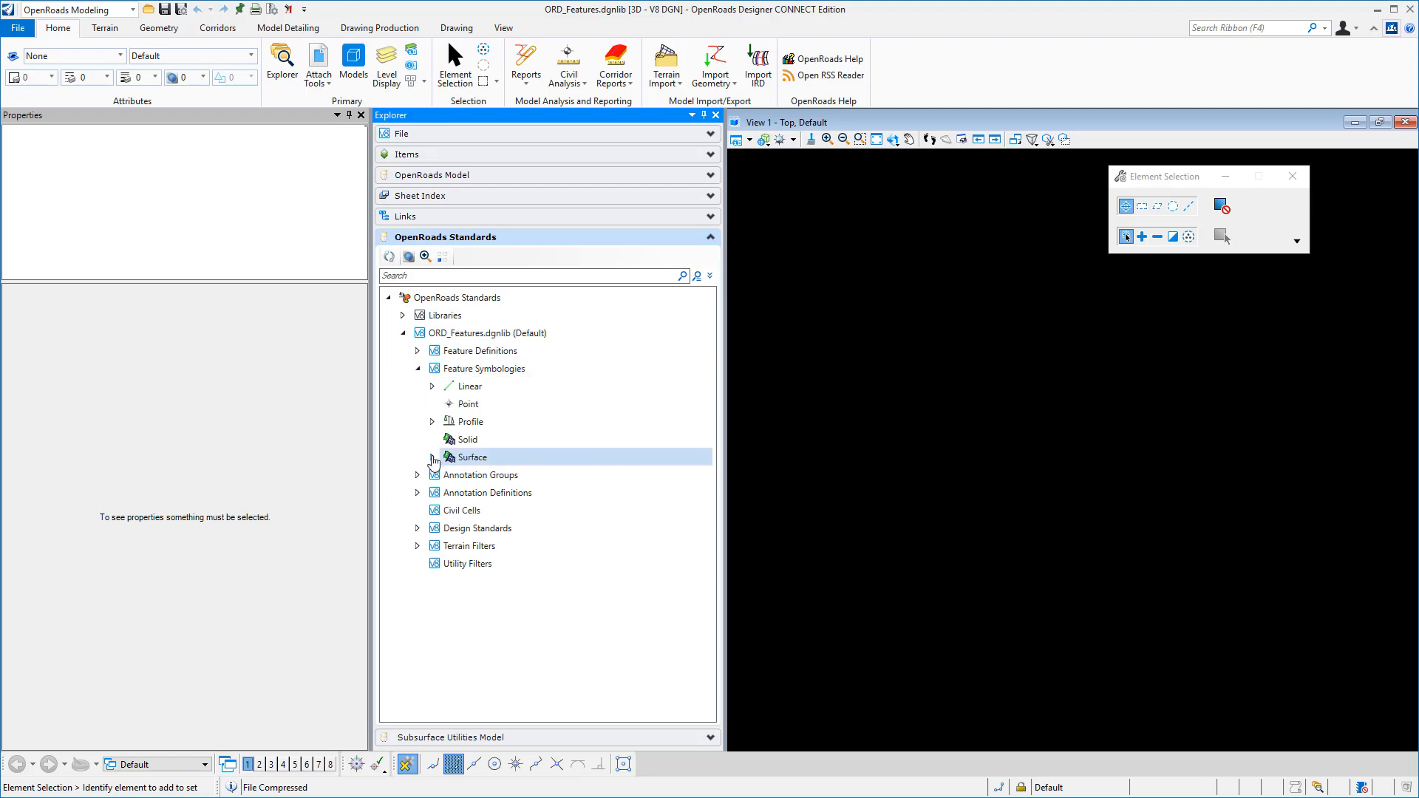
{"action": "left_click", "coordinate": [433, 458]}
{"action": "left_click", "coordinate": [466, 493]}
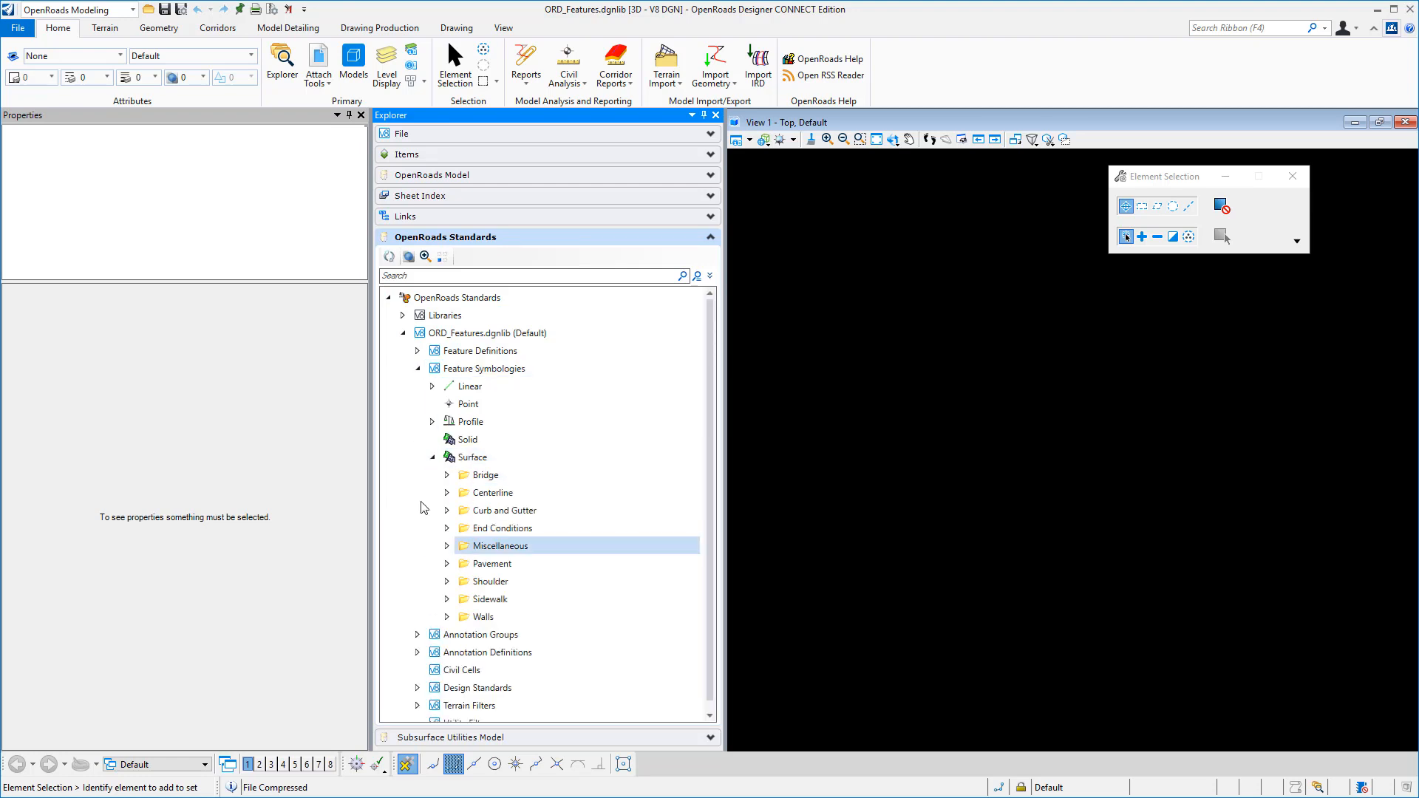
{"action": "left_click", "coordinate": [442, 475]}
{"action": "left_click", "coordinate": [447, 475]}
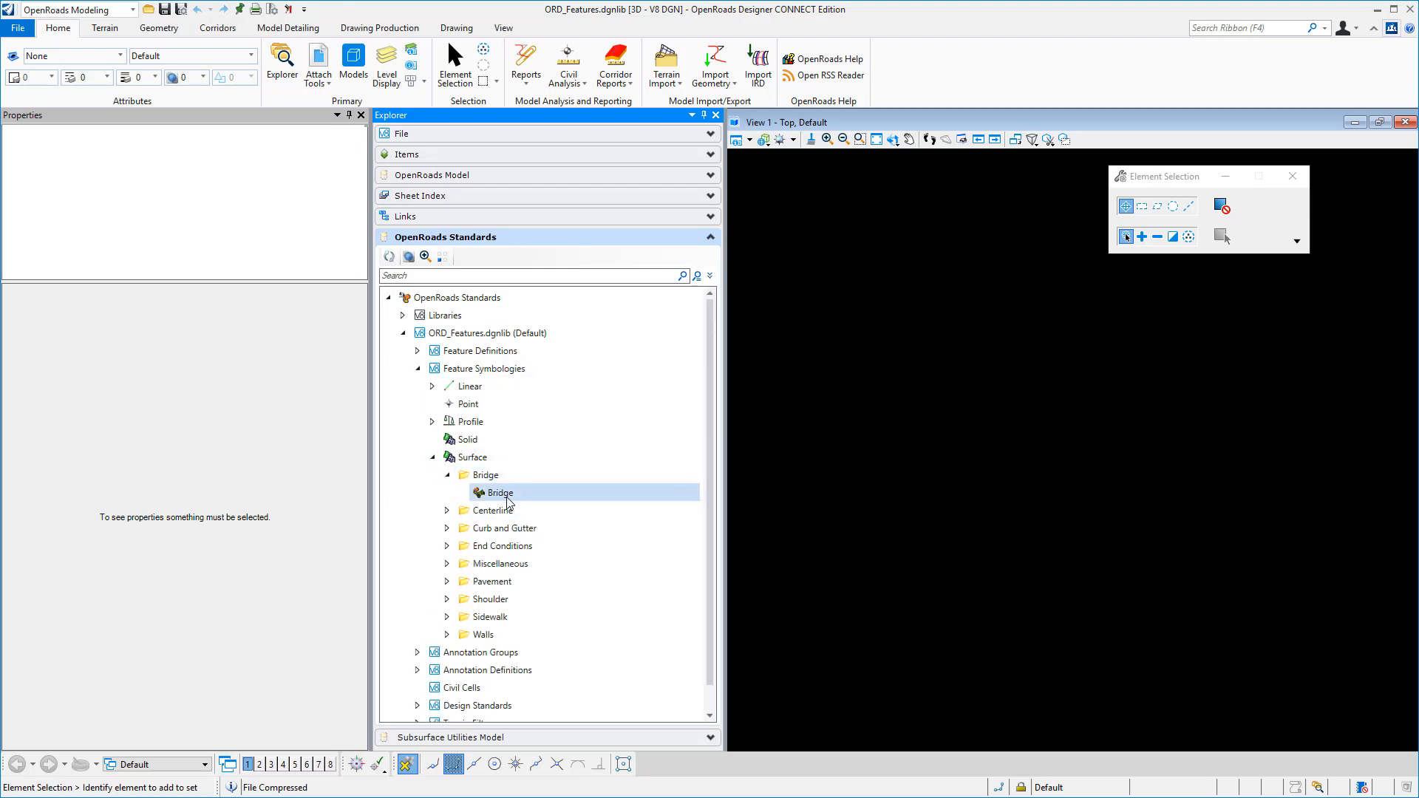
{"action": "left_click", "coordinate": [508, 496]}
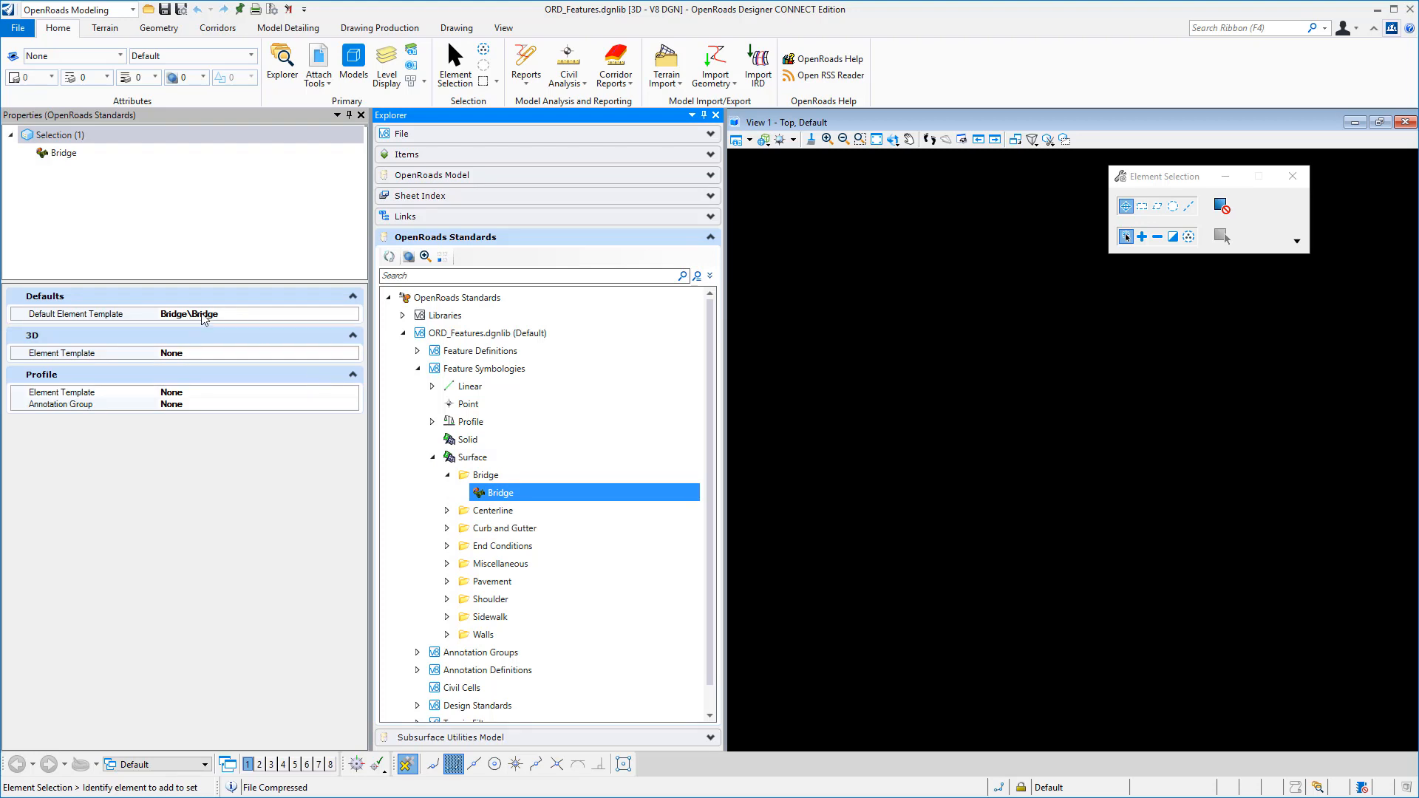
{"action": "left_click", "coordinate": [432, 457]}
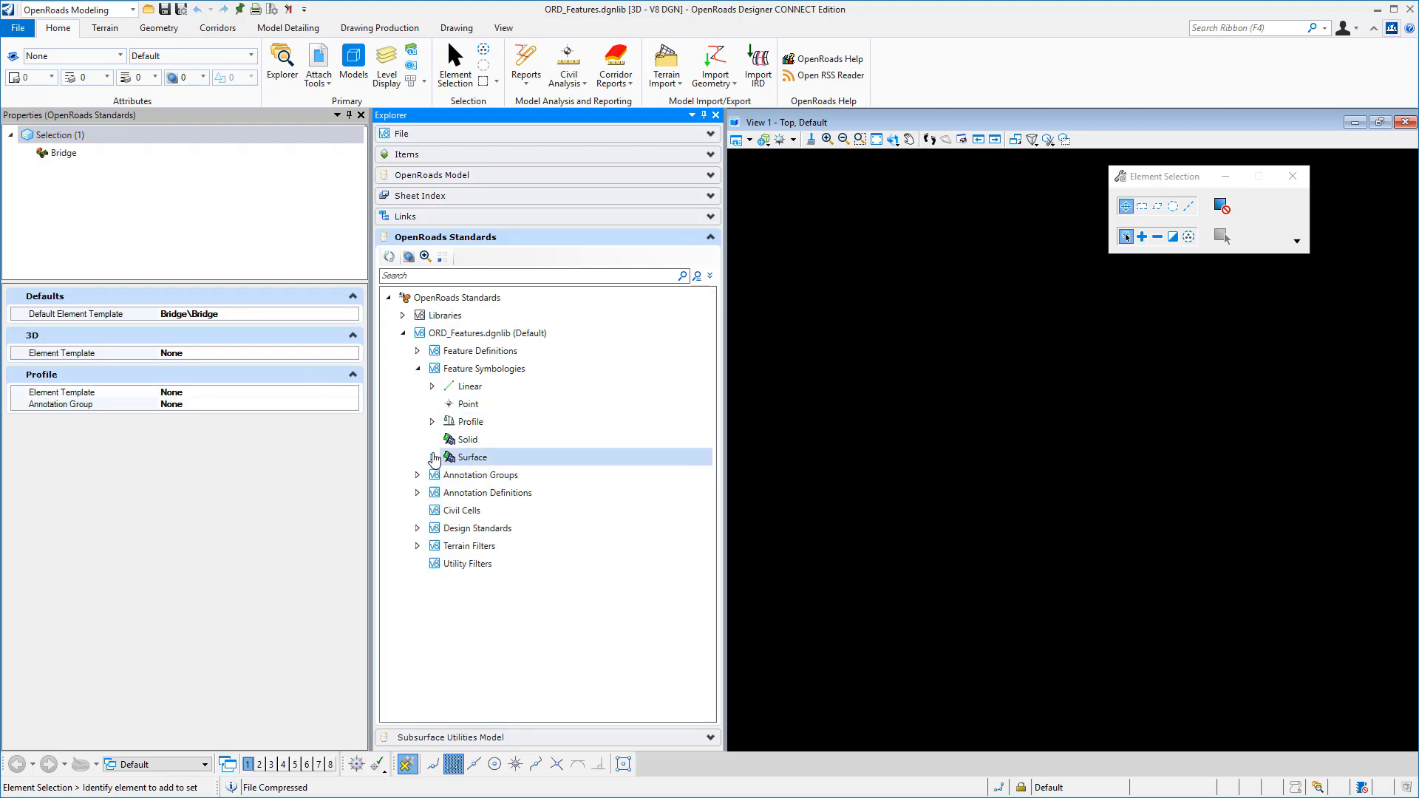
{"action": "left_click", "coordinate": [417, 368]}
Import Feature Definitions.xml into the feature definitions of ORD_Features.dgnlib
{"action": "right_click", "coordinate": [462, 352]}
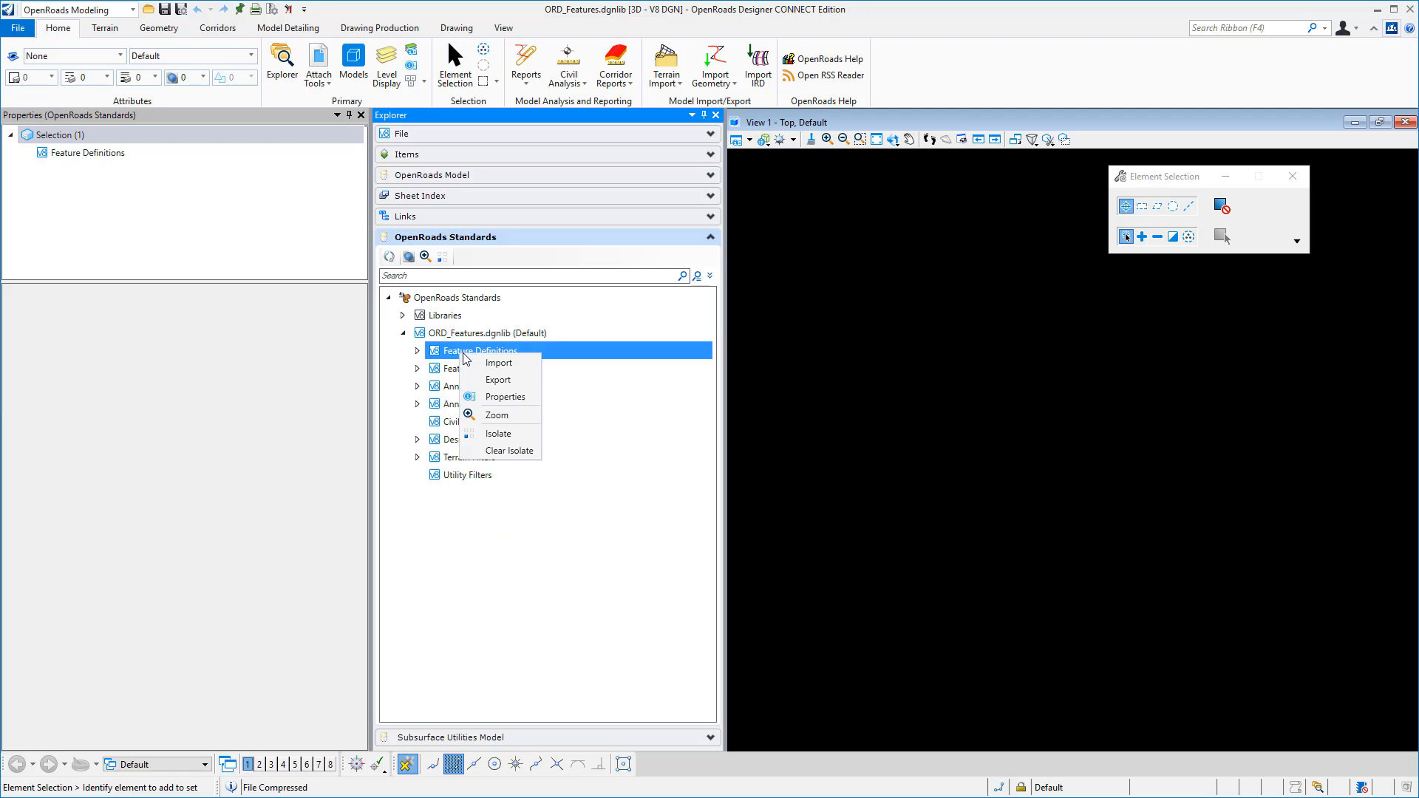
{"action": "left_click", "coordinate": [485, 364]}
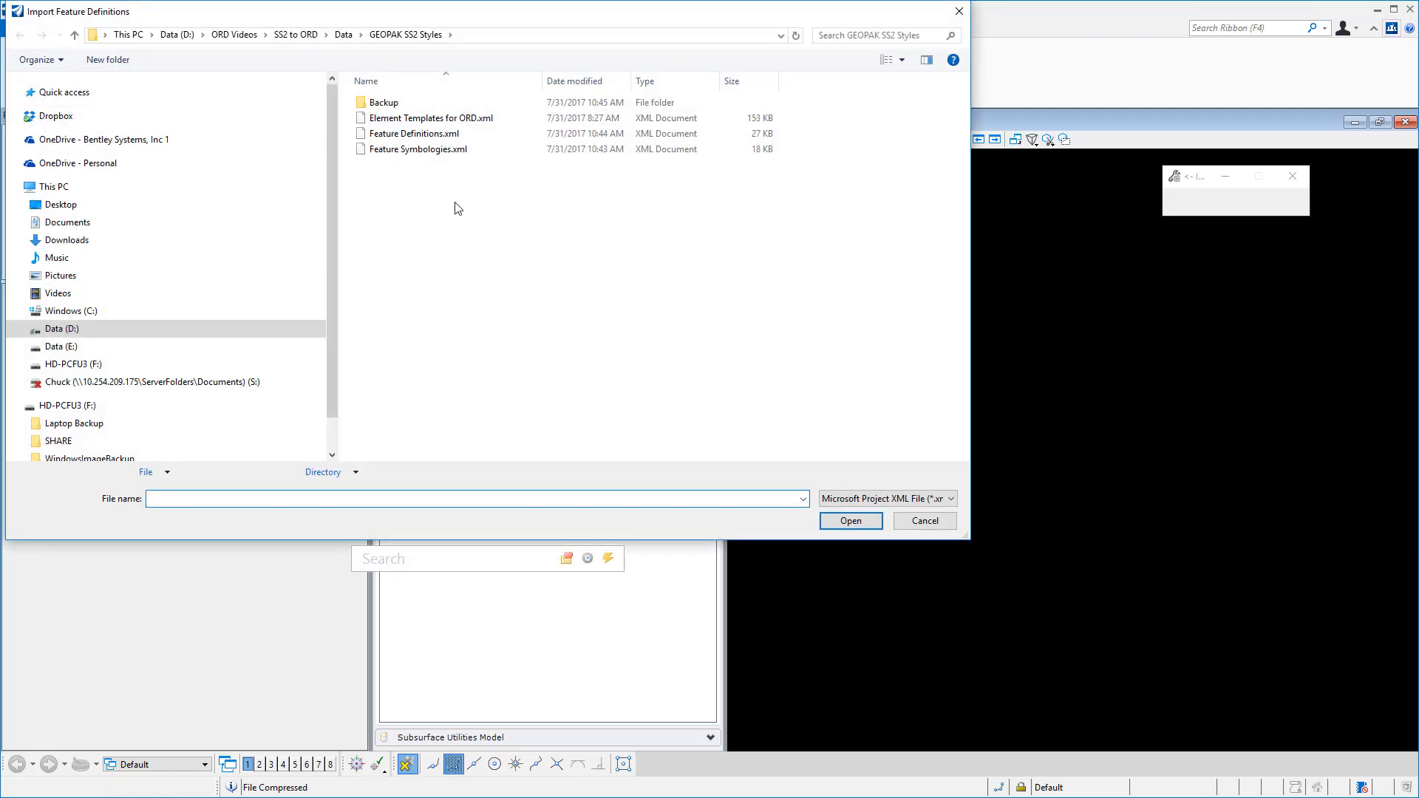
{"action": "double_click", "coordinate": [431, 136]}
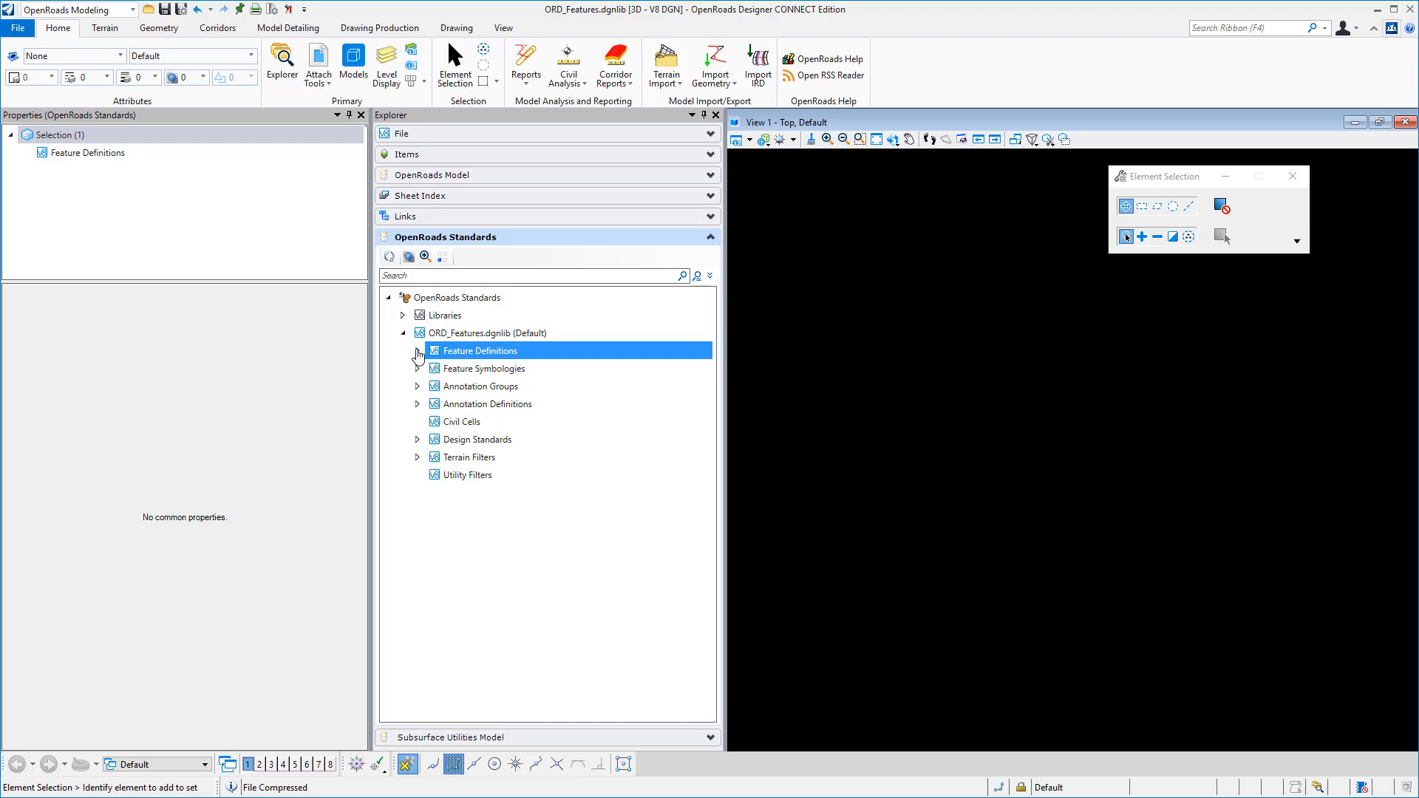
Examine the properties of the Concrete linear feature definition under Pavement > Proposed
{"action": "left_click", "coordinate": [417, 351]}
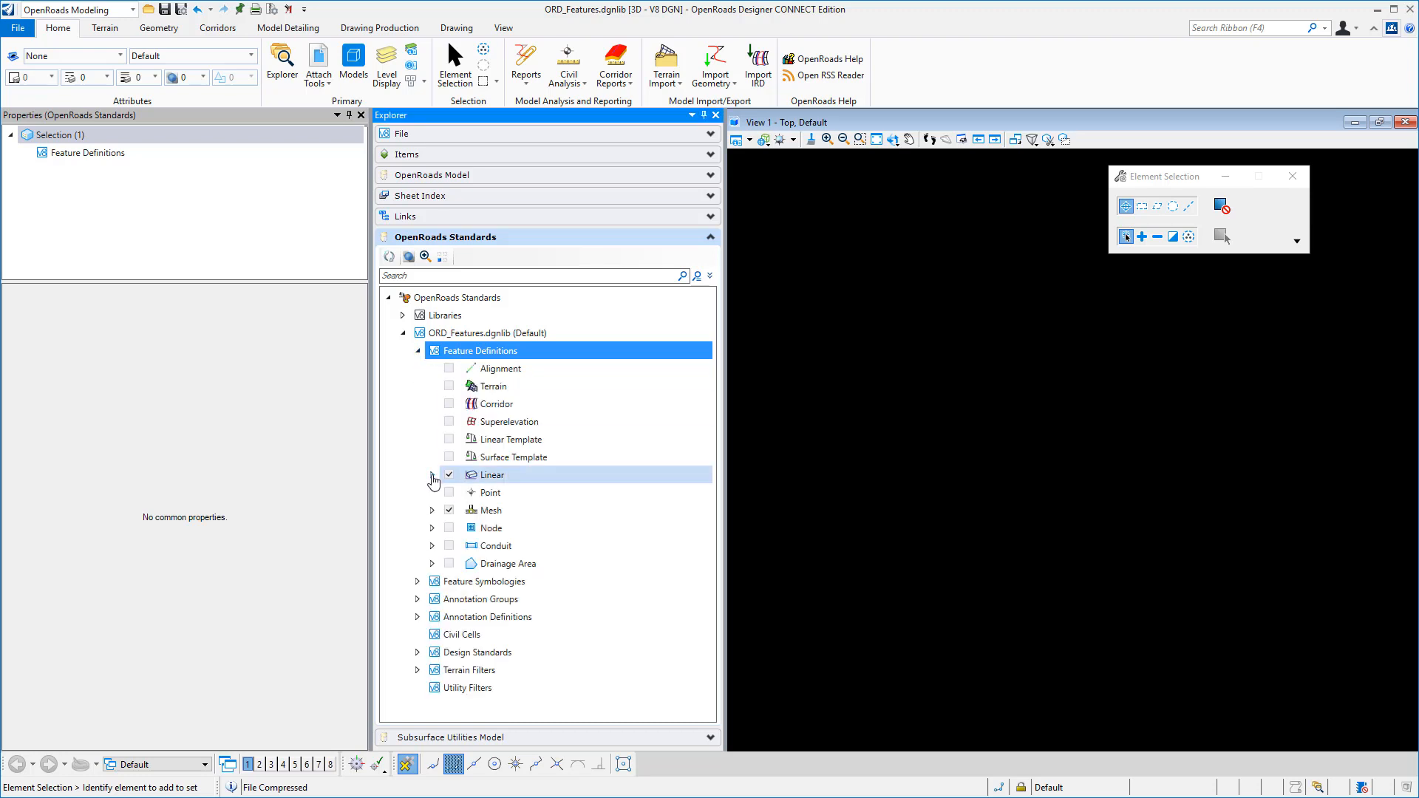
{"action": "left_click", "coordinate": [432, 476]}
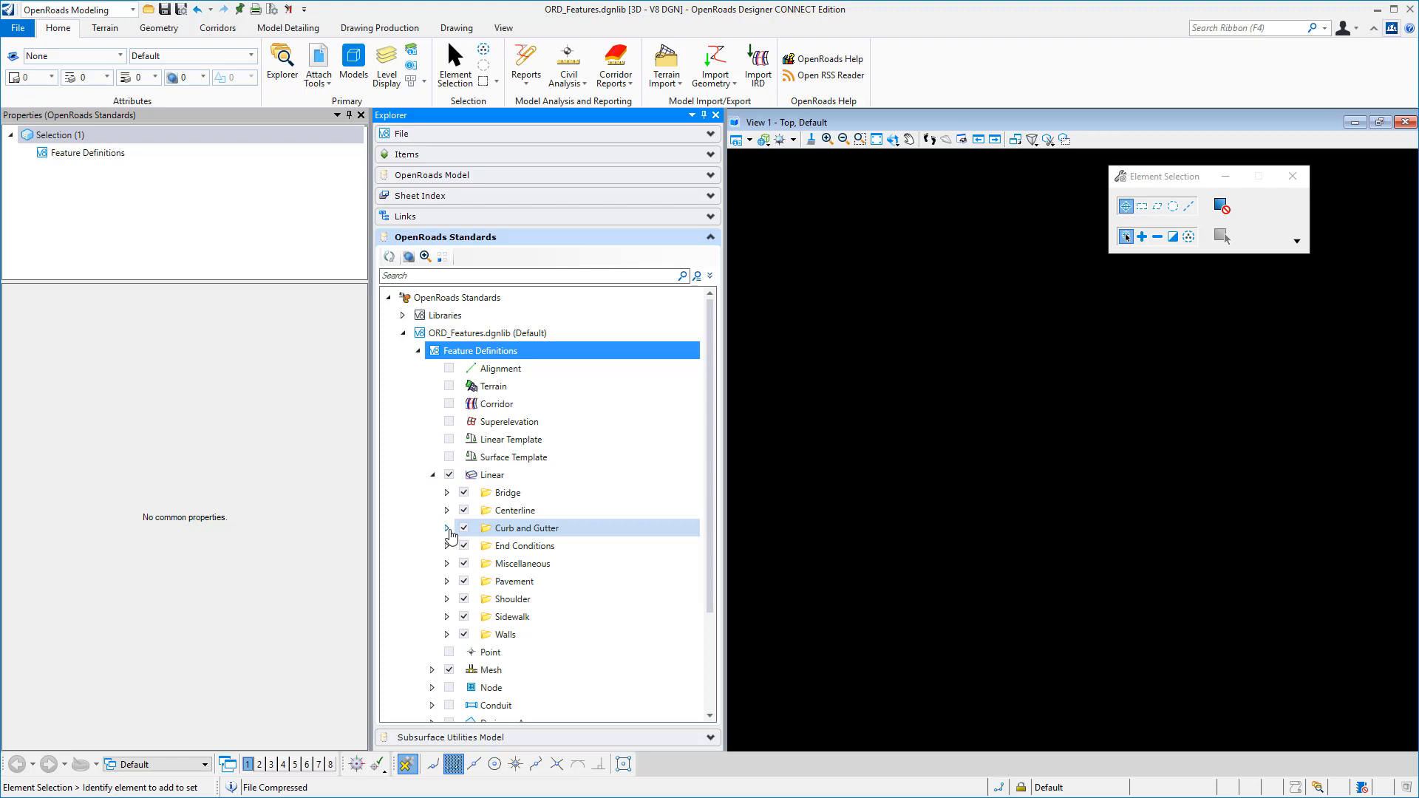
{"action": "left_click", "coordinate": [447, 582]}
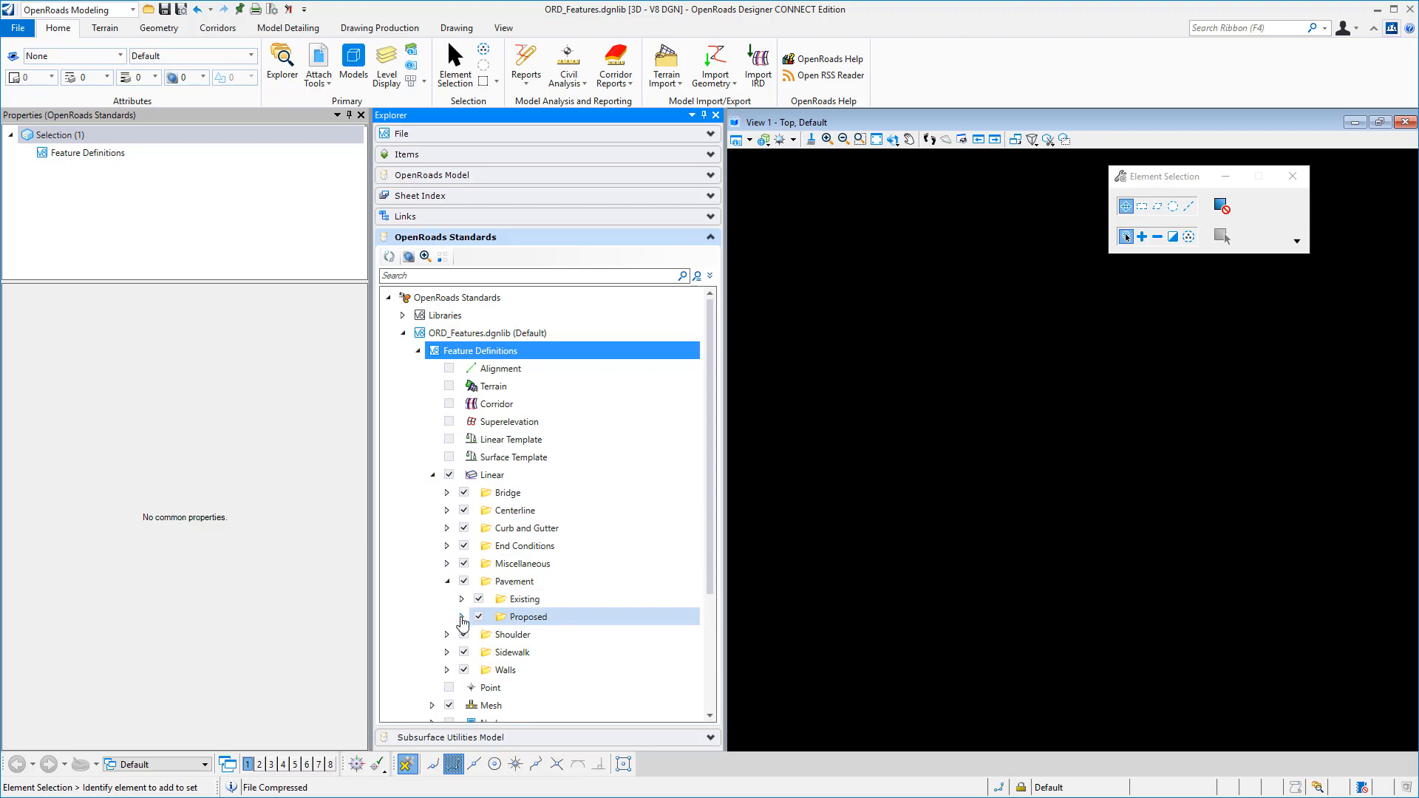
{"action": "left_click", "coordinate": [462, 618]}
{"action": "scroll", "coordinate": [508, 584], "scroll_direction": "down", "scroll_amount": 3}
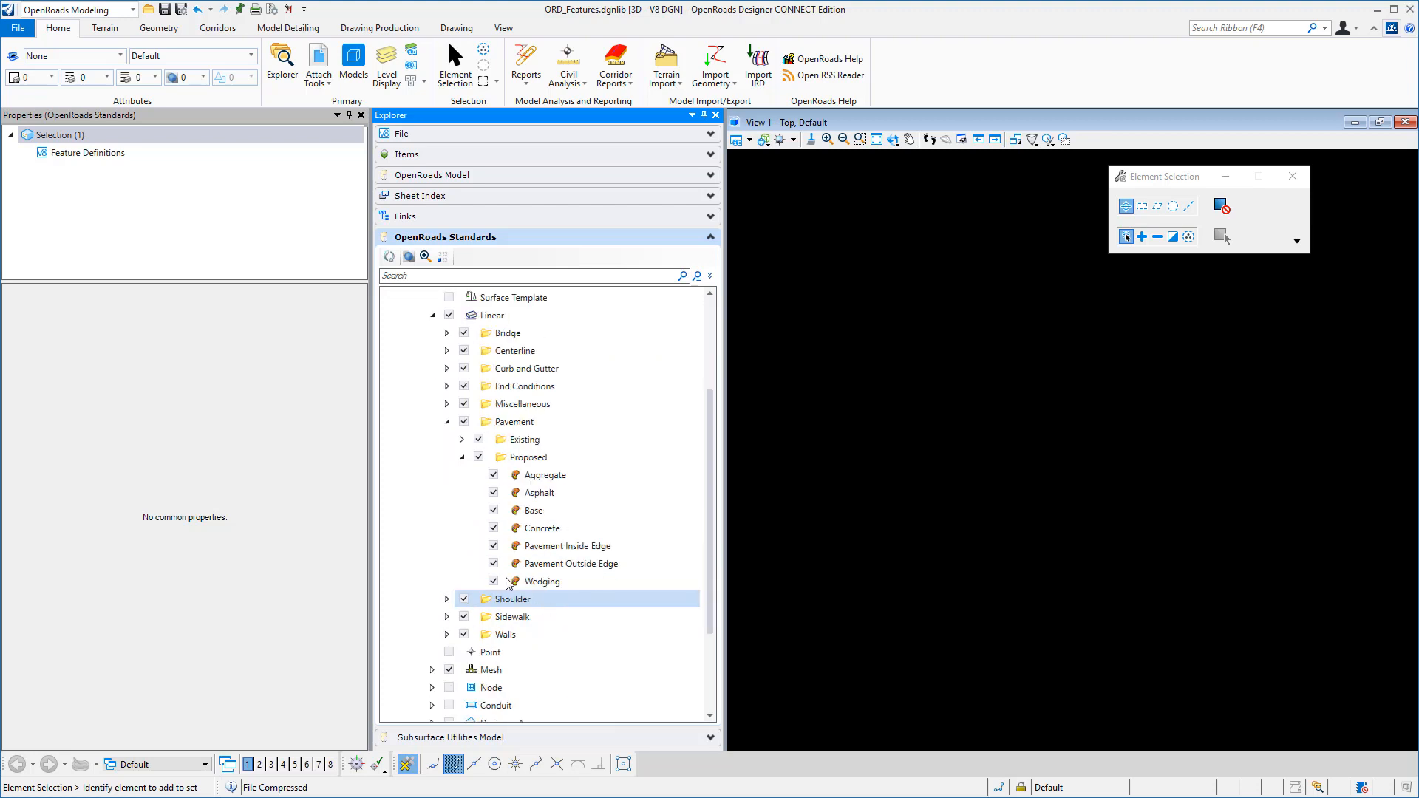
{"action": "left_click", "coordinate": [550, 530]}
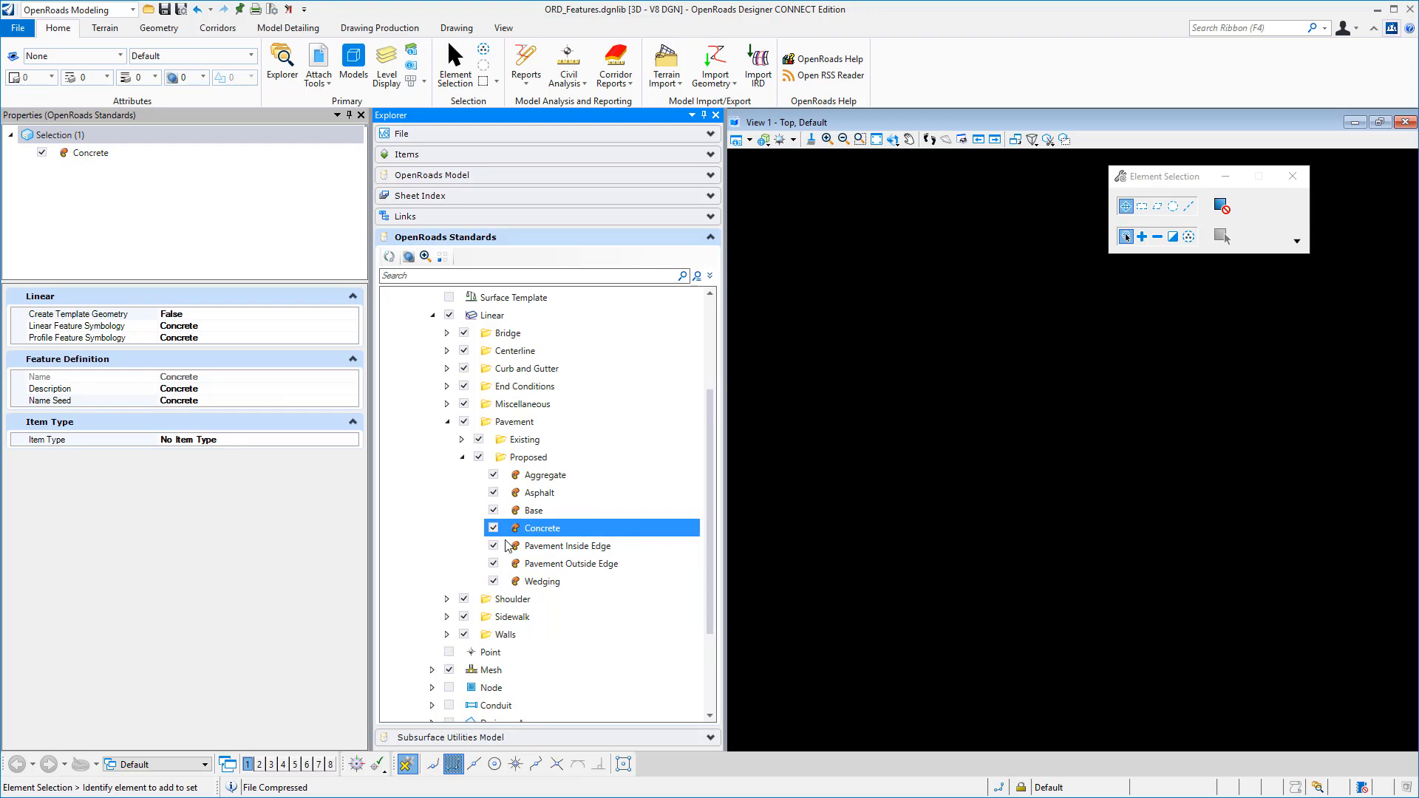
{"action": "scroll", "coordinate": [509, 547], "scroll_direction": "down", "scroll_amount": 3}
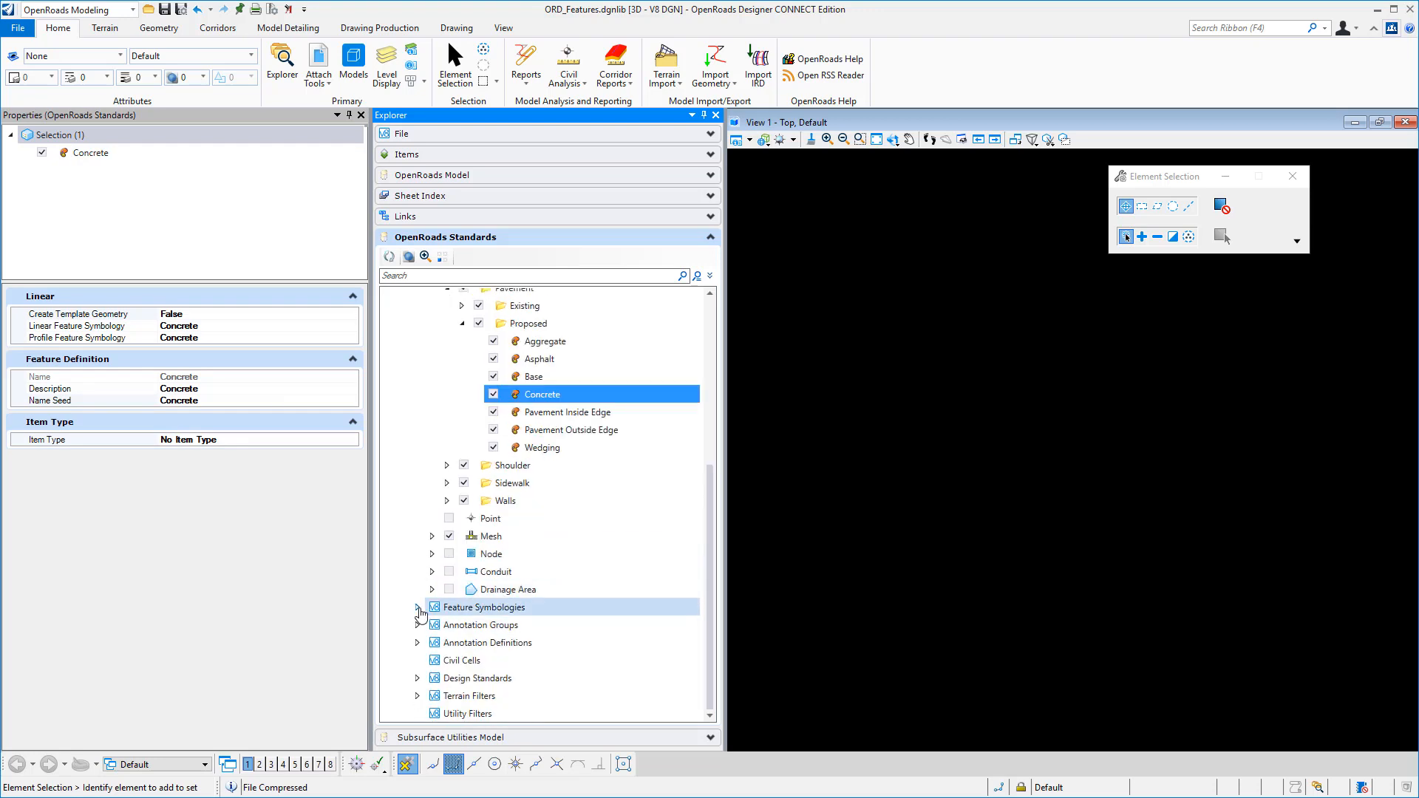
Examine the default element template of the Concrete linear feature symbology under Pavement > Proposed
{"action": "left_click", "coordinate": [418, 607]}
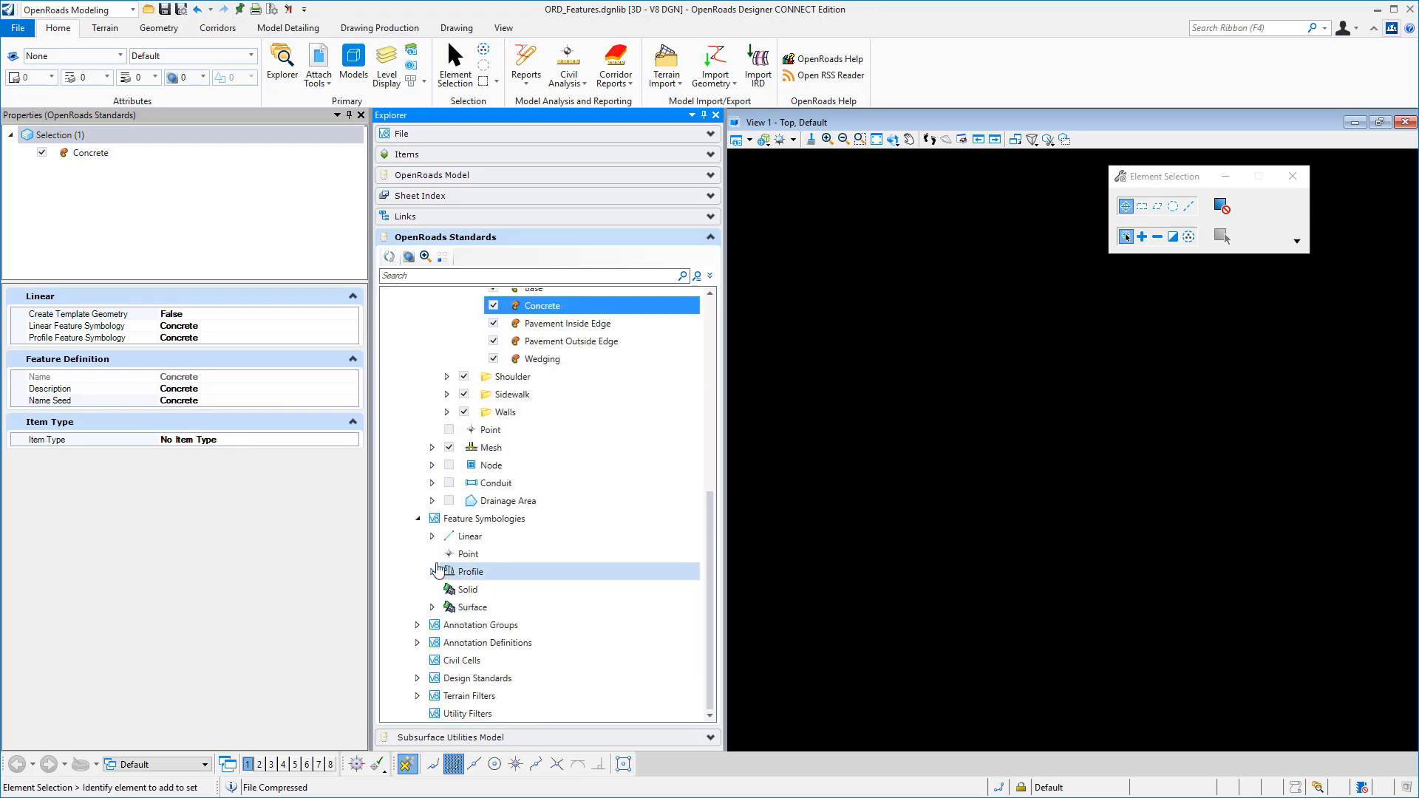
{"action": "left_click", "coordinate": [432, 537]}
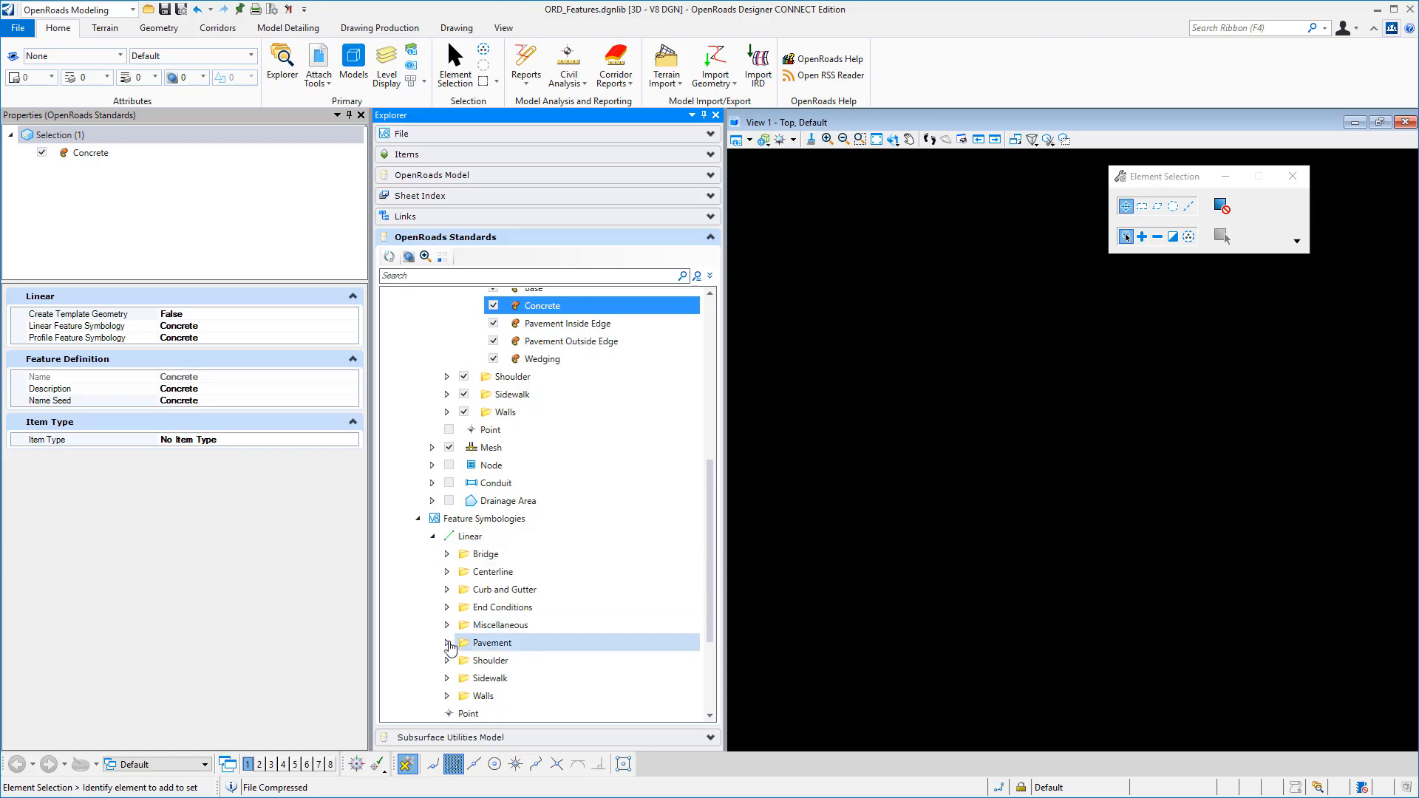
{"action": "left_click", "coordinate": [447, 643]}
{"action": "left_click", "coordinate": [462, 572]}
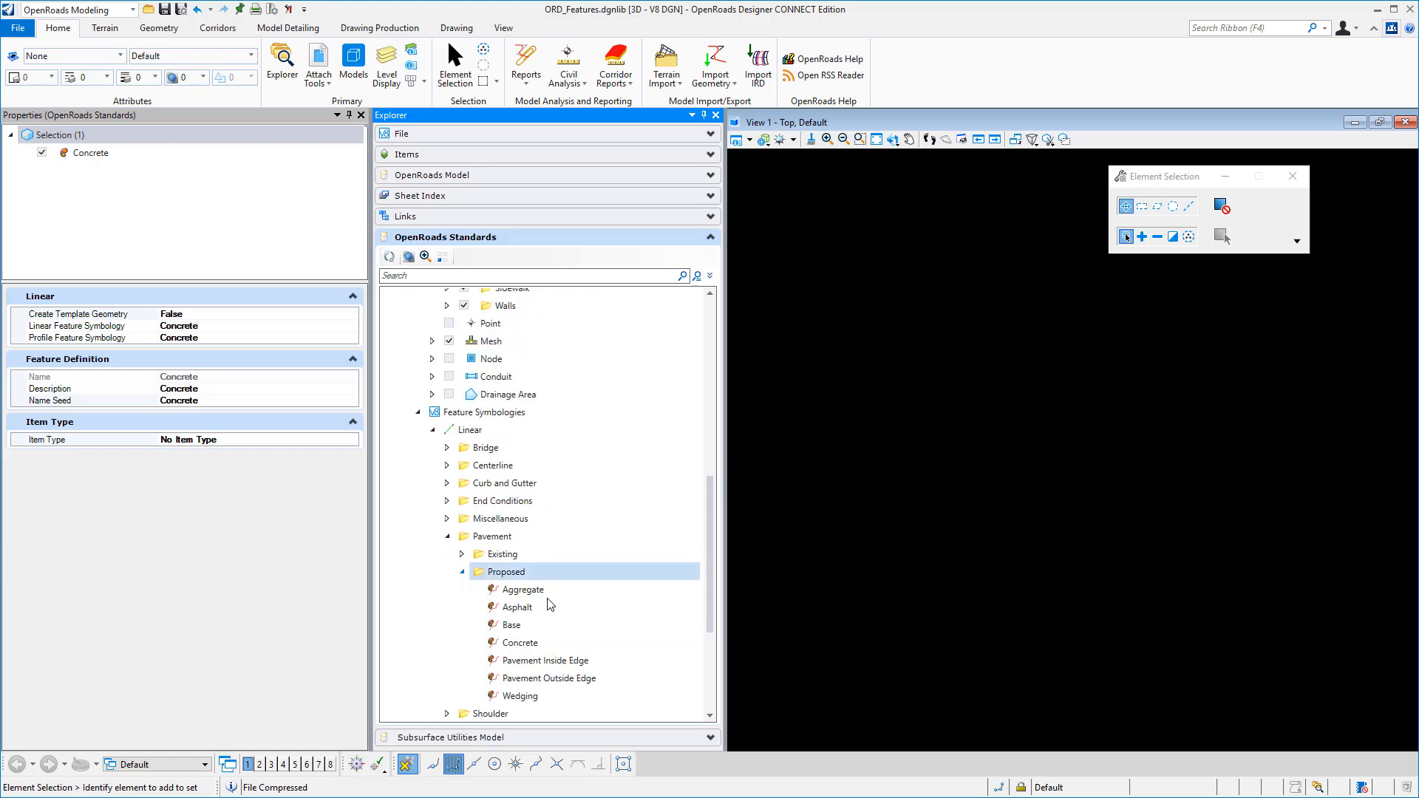
{"action": "left_click", "coordinate": [528, 643]}
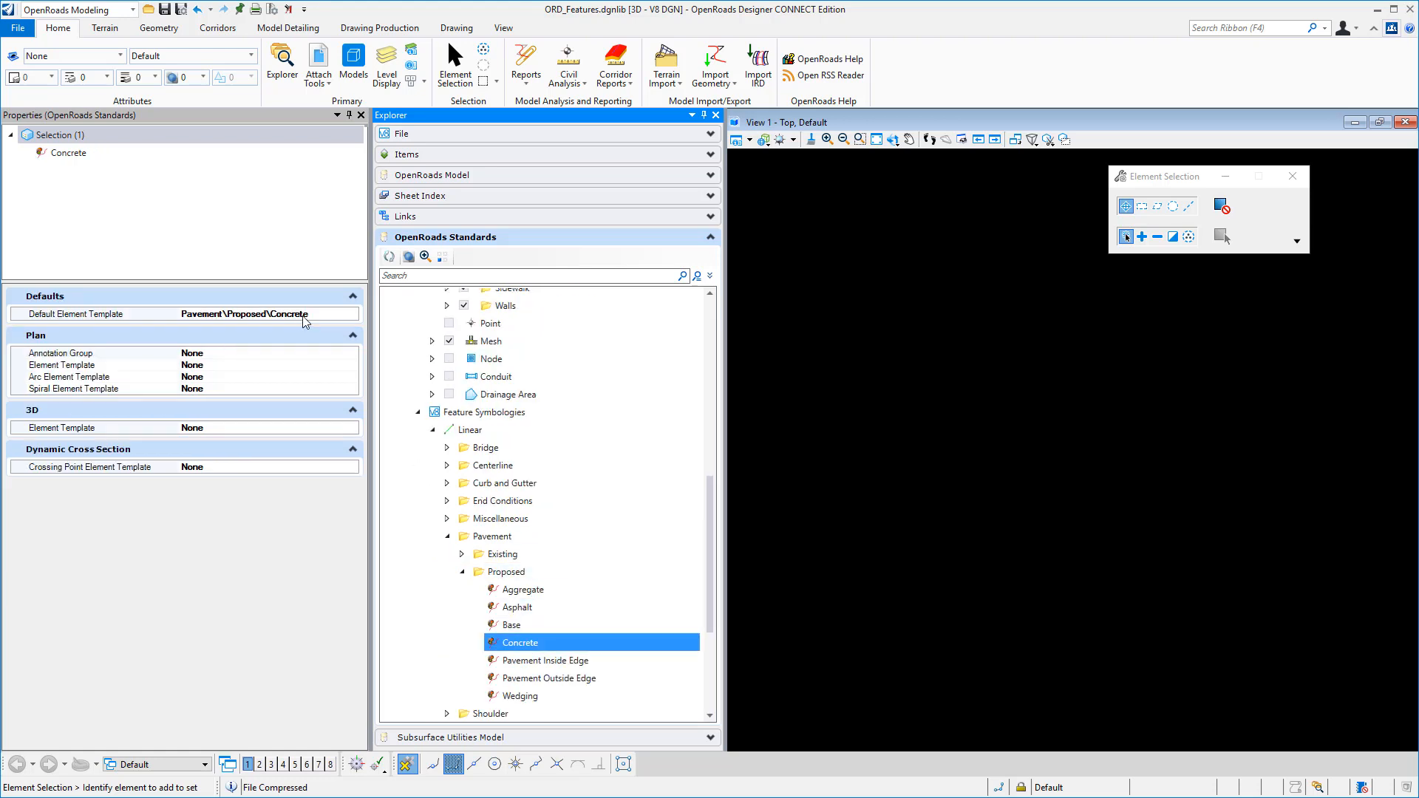
{"action": "left_click", "coordinate": [307, 317]}
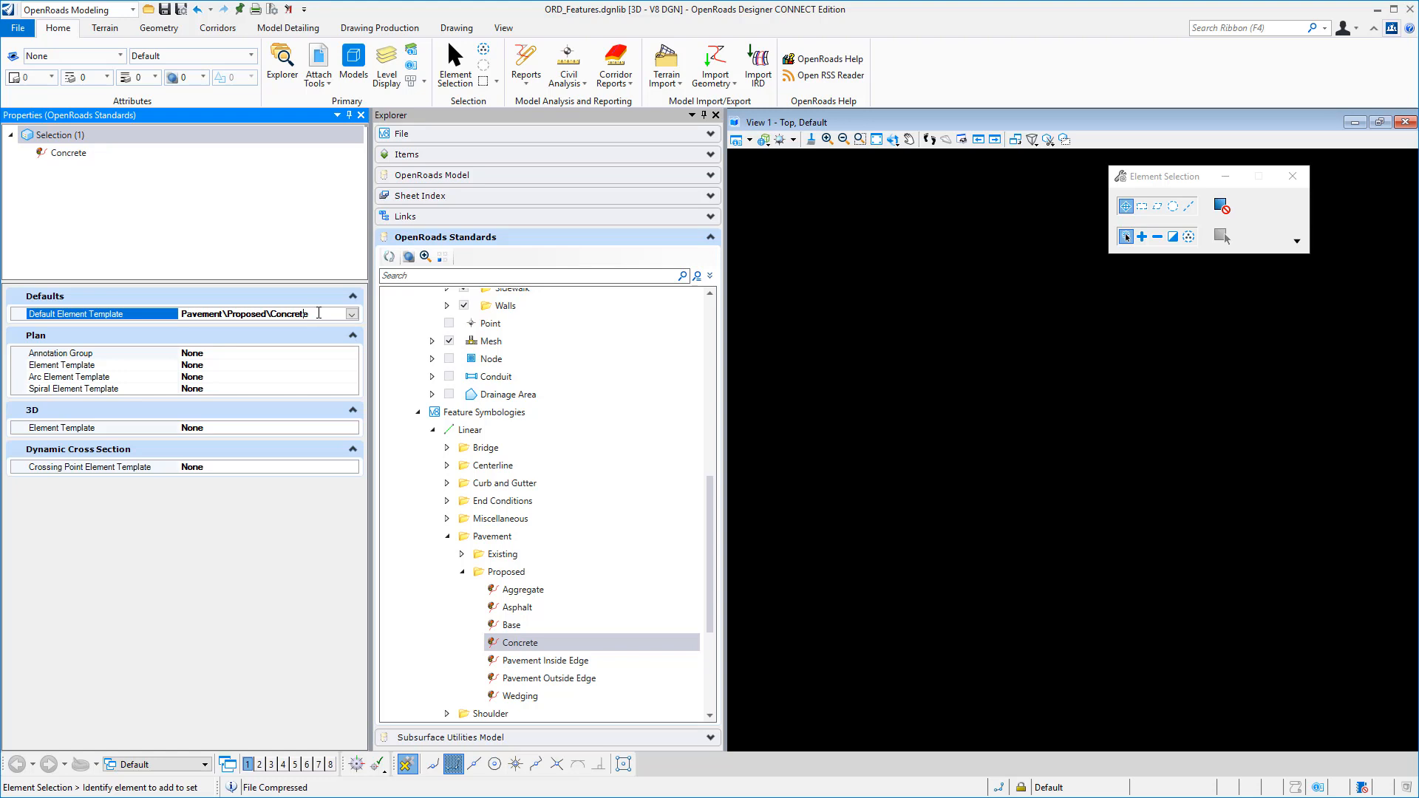
{"action": "left_click", "coordinate": [774, 361]}
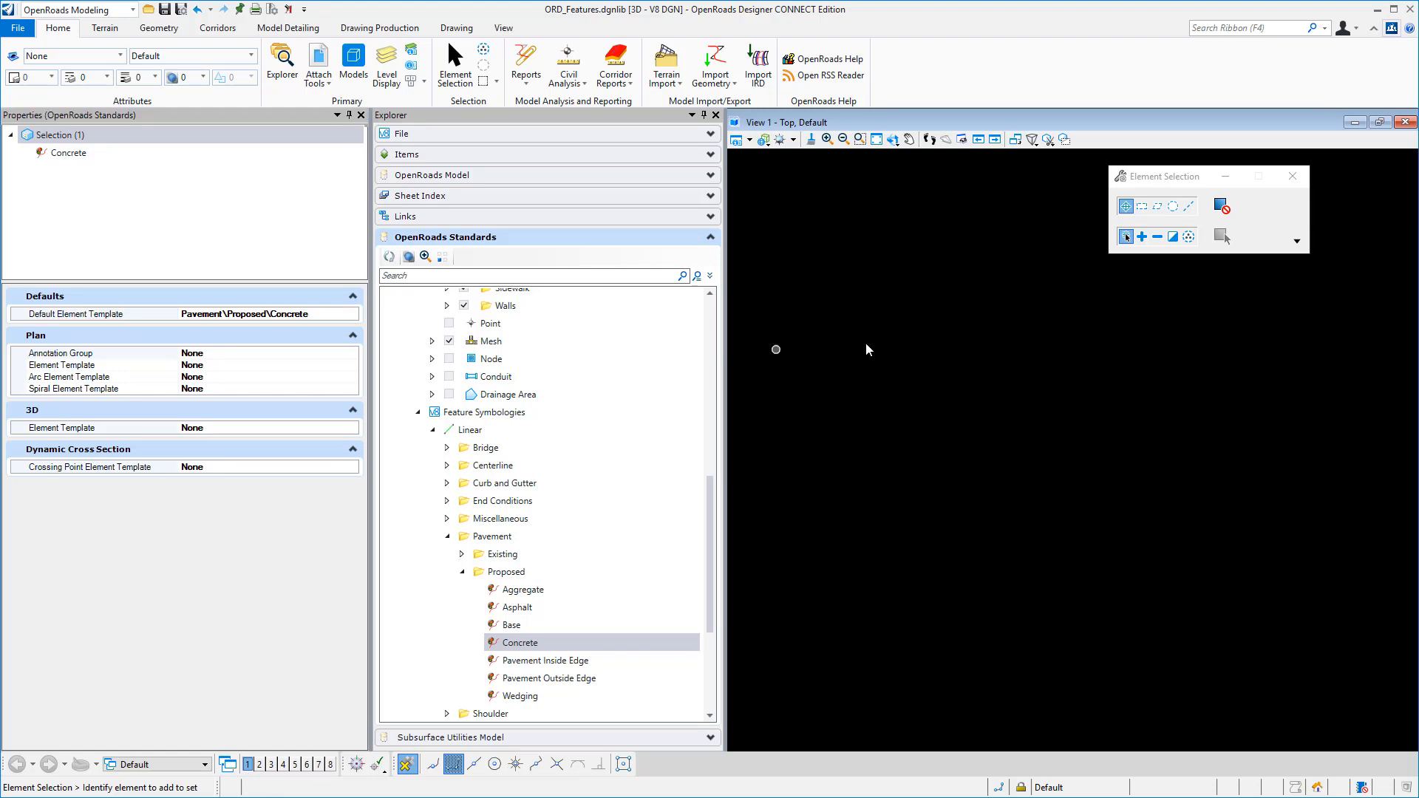
Start Create Template and open the default.itl template library from the GEOPAK SS2 Styles folder
{"action": "left_click", "coordinate": [232, 33]}
{"action": "left_click", "coordinate": [298, 60]}
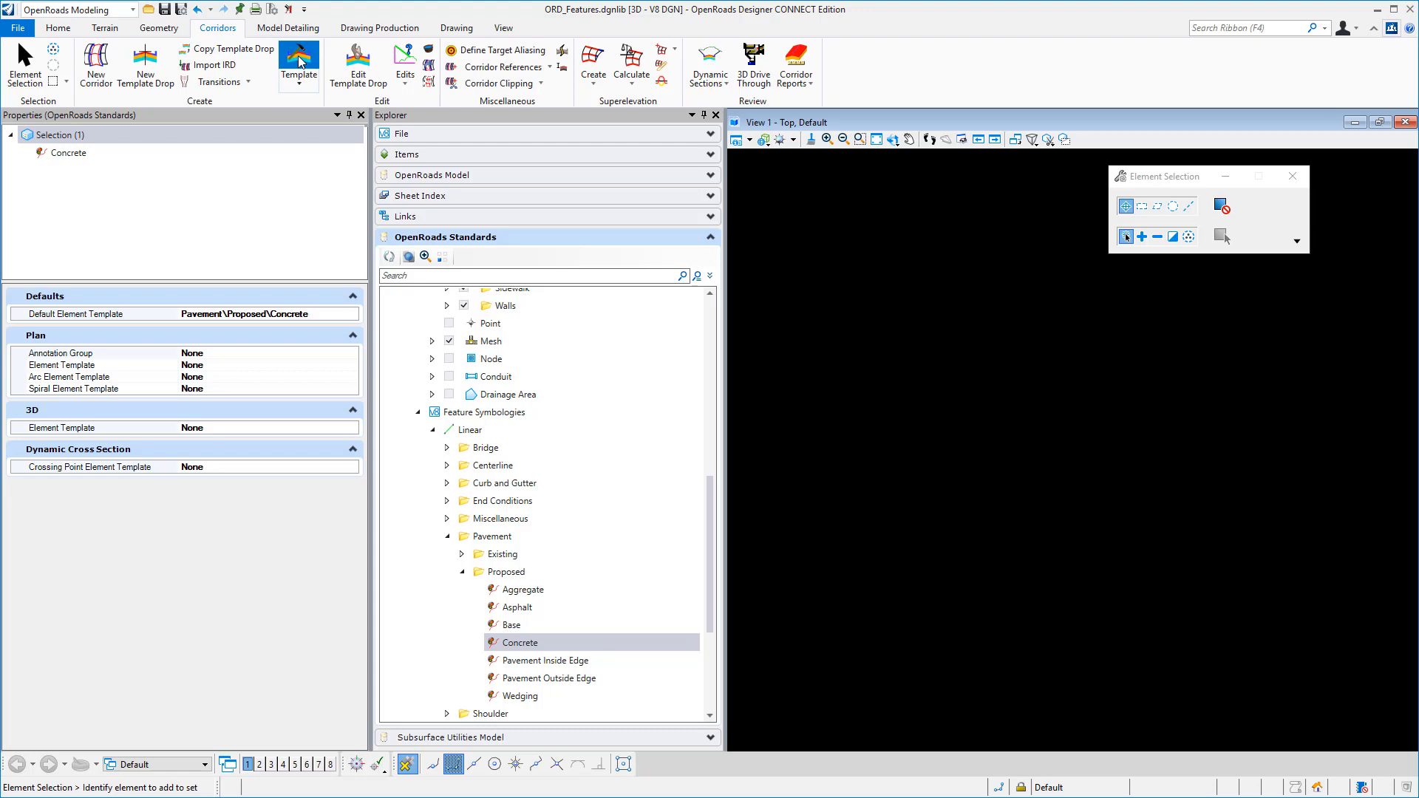
{"action": "left_click", "coordinate": [828, 494]}
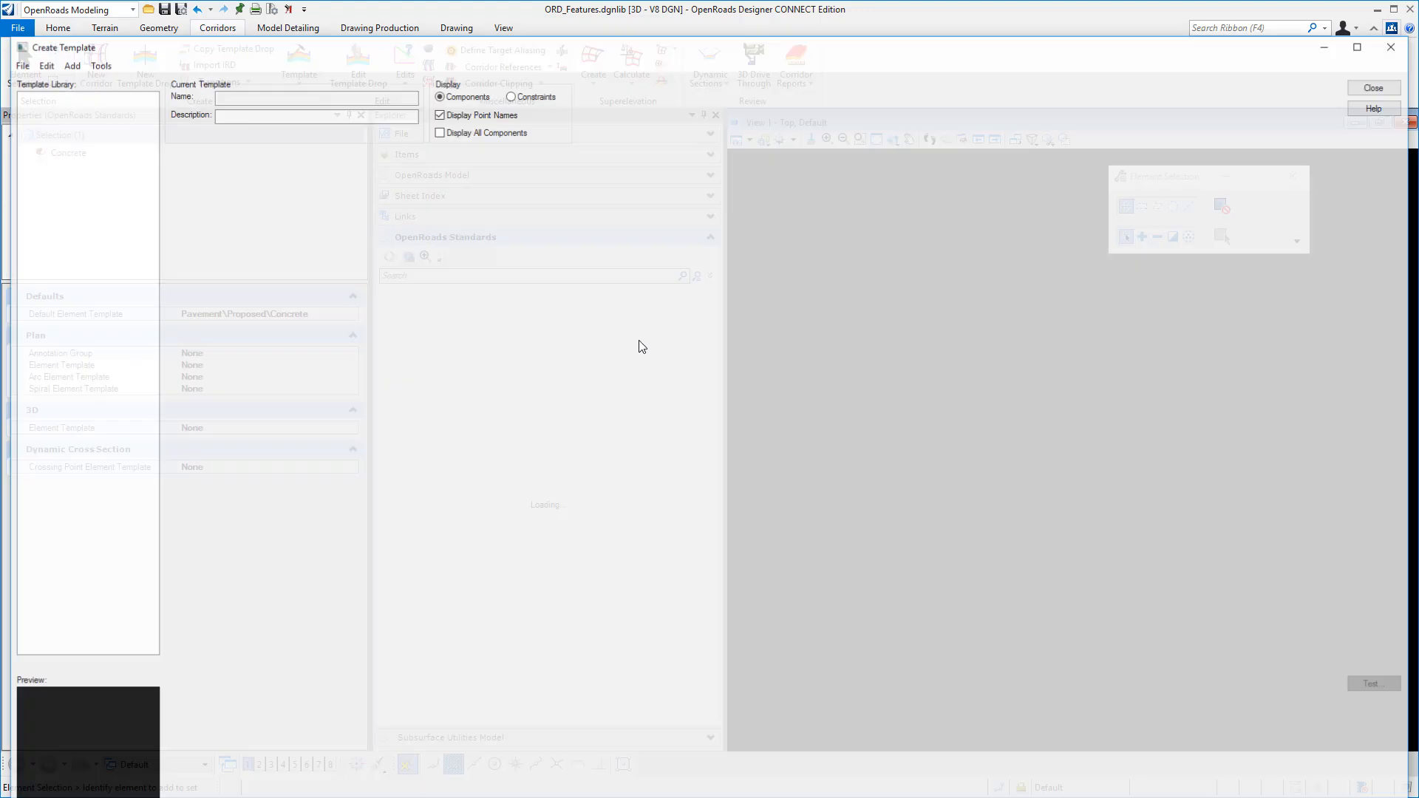
{"action": "left_click_drag", "start_coordinate": [222, 46], "coordinate": [219, 14]}
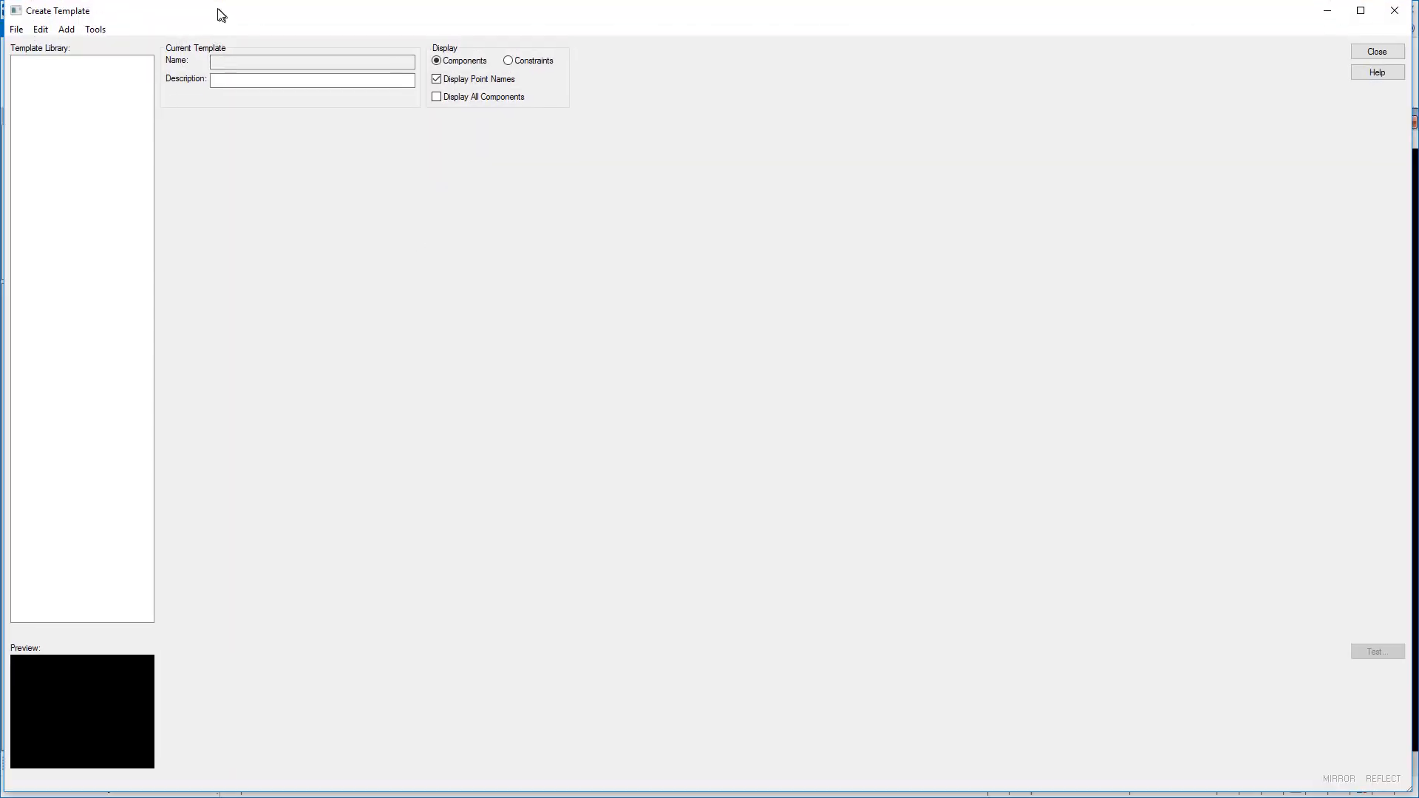
{"action": "left_click", "coordinate": [14, 31]}
{"action": "left_click", "coordinate": [38, 65]}
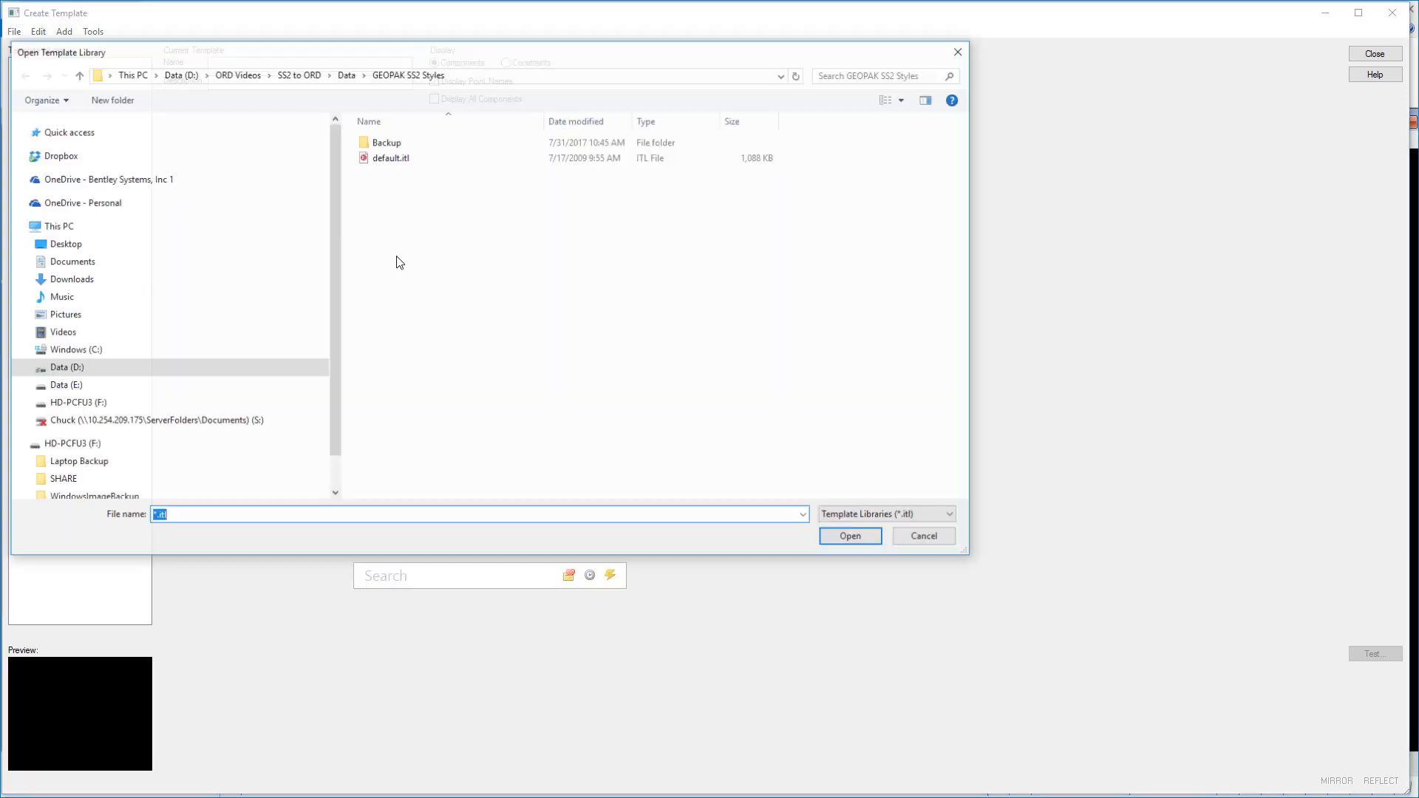
{"action": "left_click", "coordinate": [390, 159]}
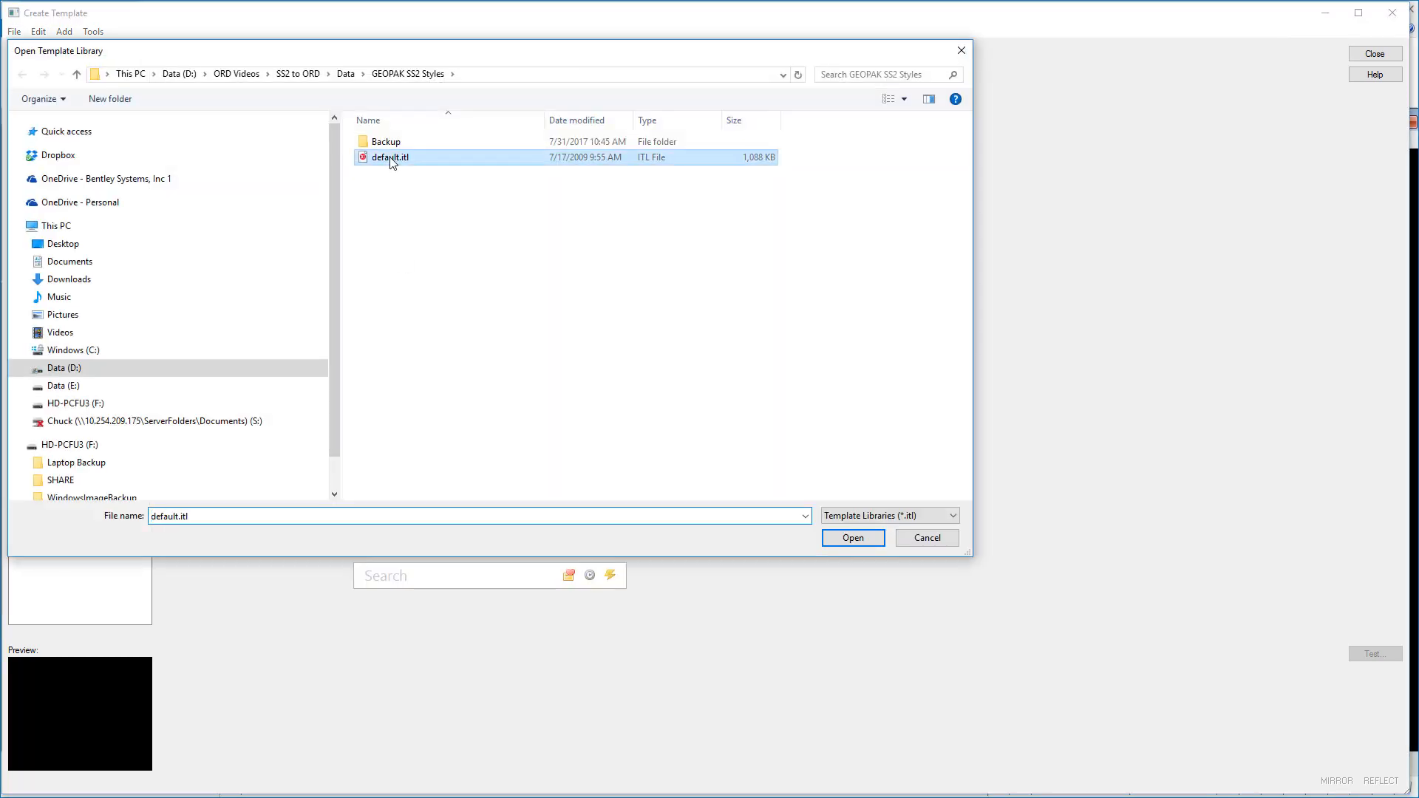
{"action": "left_click", "coordinate": [853, 538]}
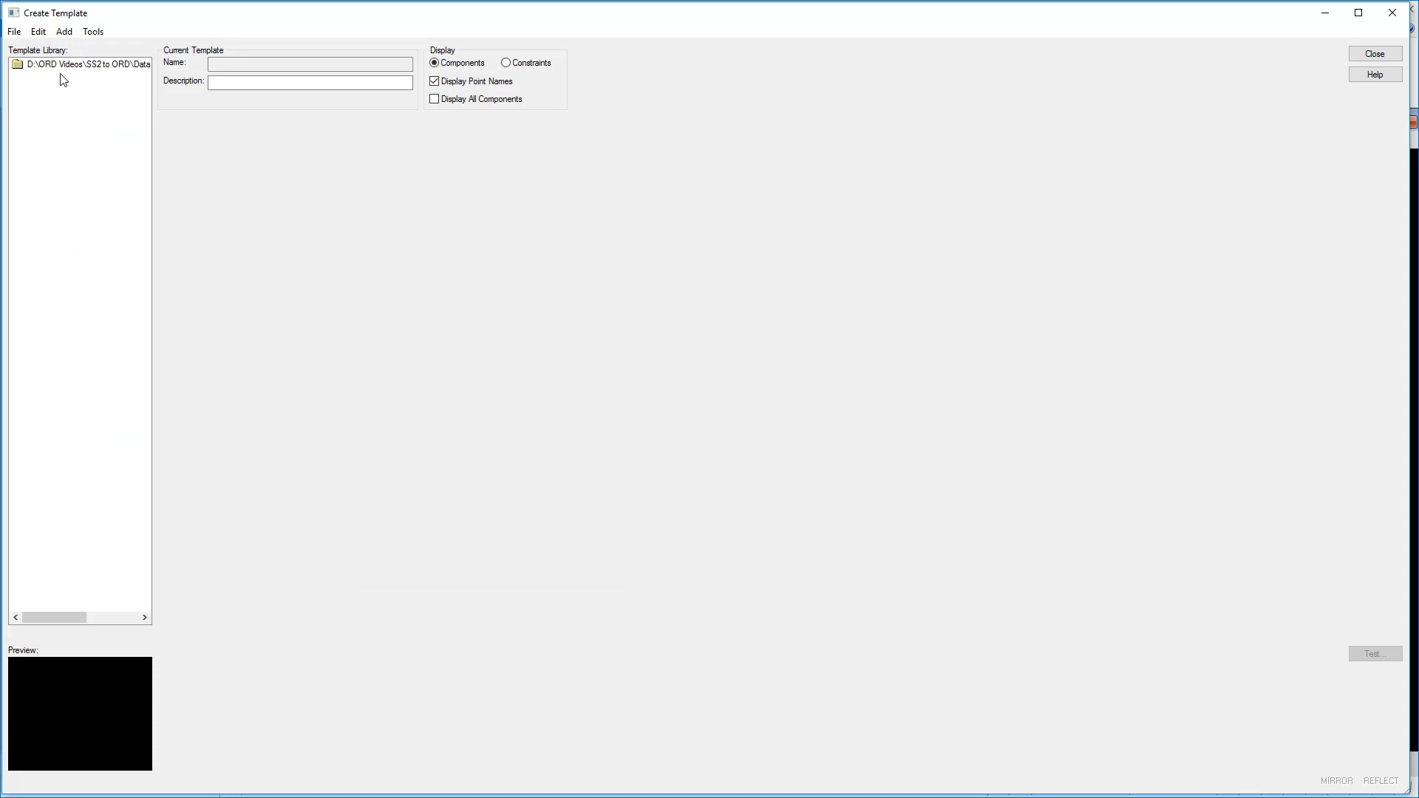
Open the 2 Lane Rural template from the Templates folder of the default.itl library
{"action": "double_click", "coordinate": [63, 66]}
{"action": "double_click", "coordinate": [66, 111]}
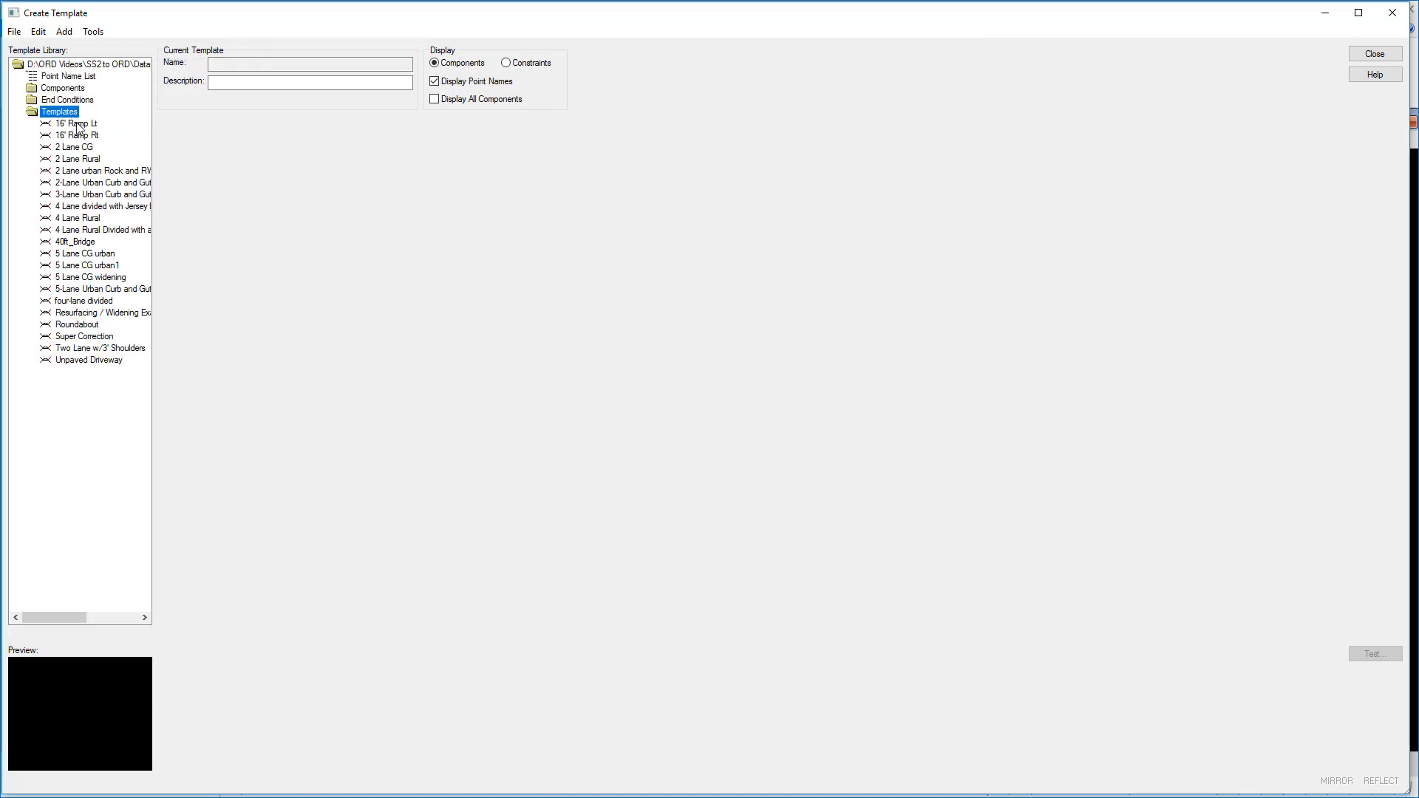
{"action": "double_click", "coordinate": [89, 160]}
Examine the feature definition assigned to the CL centerline point of the 2 Lane Rural template
{"action": "scroll", "coordinate": [645, 379], "scroll_direction": "up", "scroll_amount": 3}
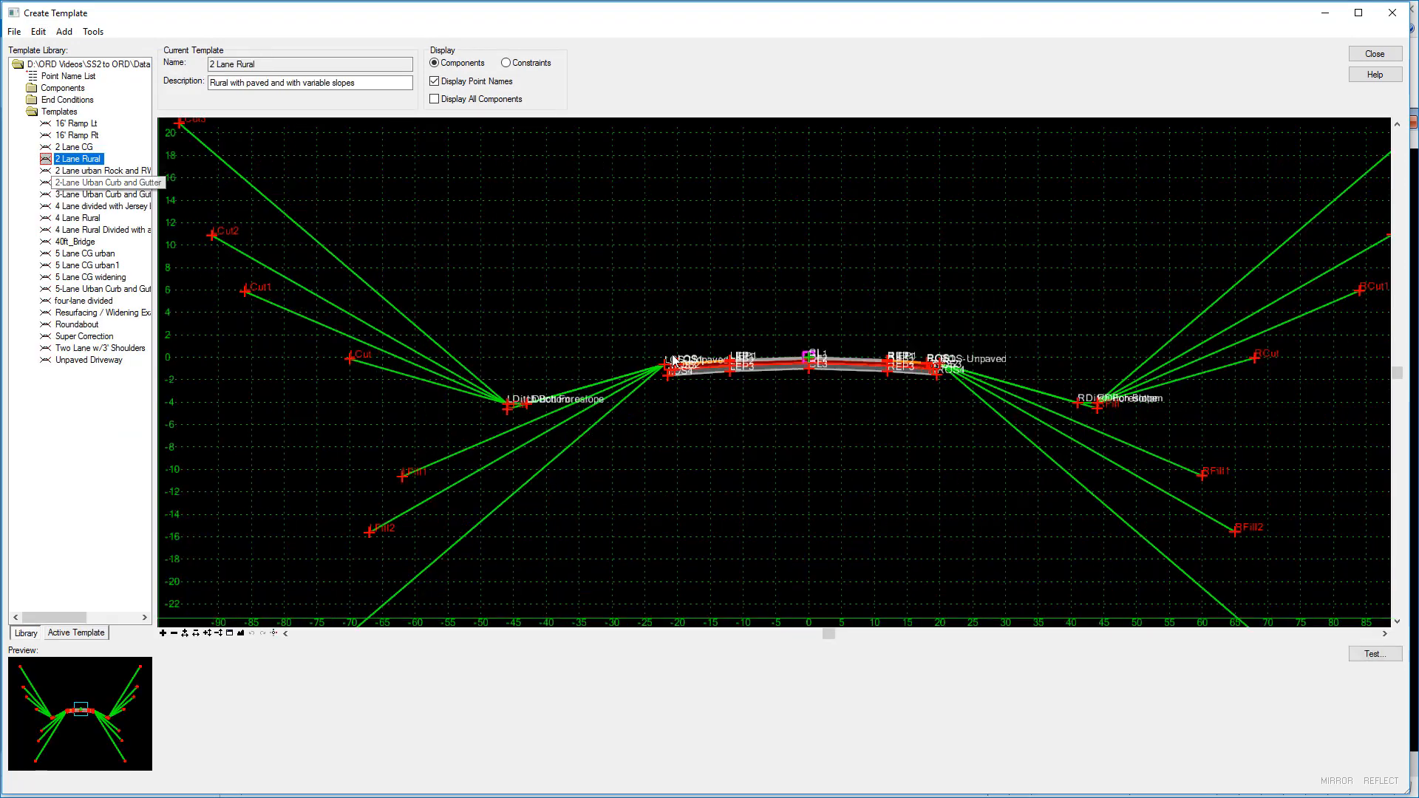
{"action": "scroll", "coordinate": [644, 380], "scroll_direction": "up", "scroll_amount": 2}
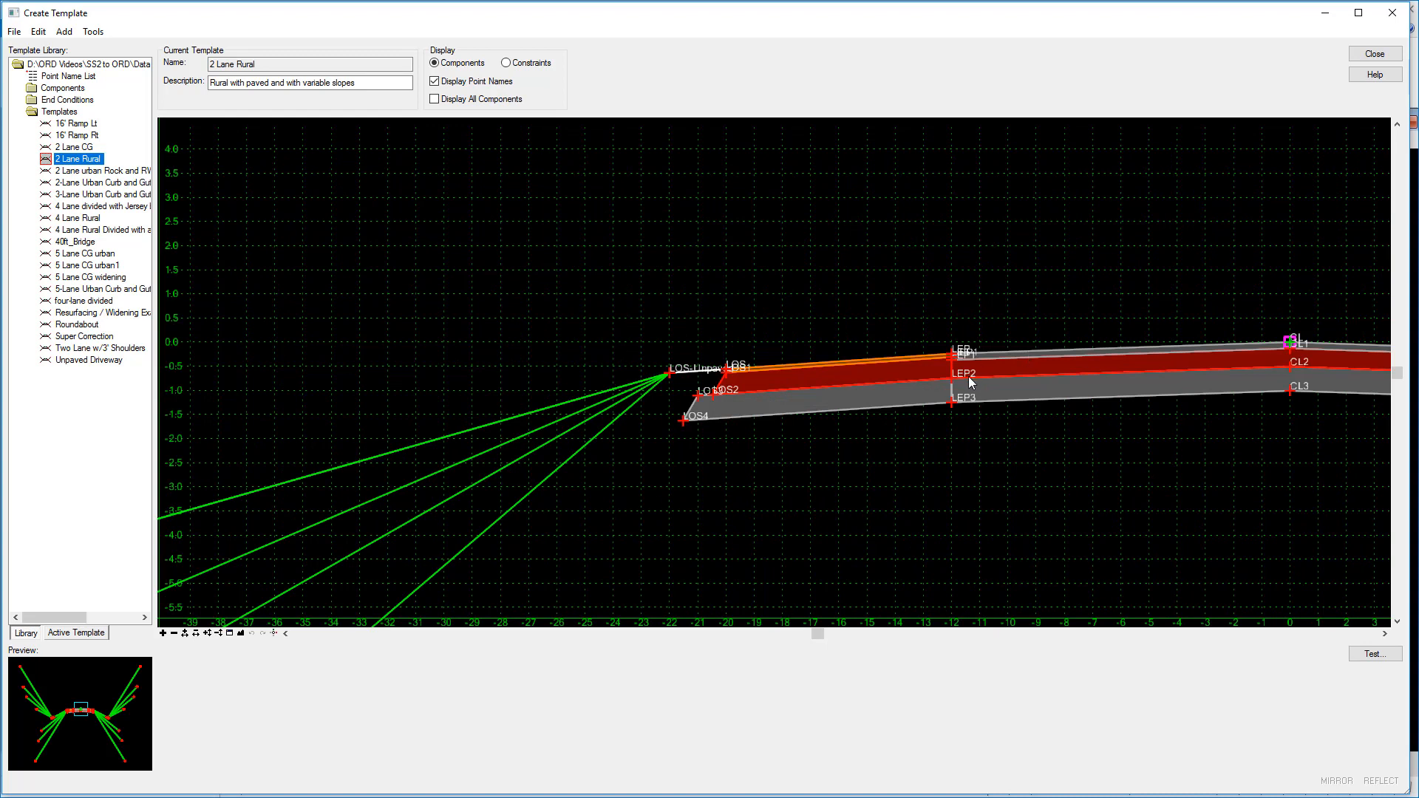
{"action": "scroll", "coordinate": [968, 377], "scroll_direction": "up", "scroll_amount": 2}
{"action": "scroll", "coordinate": [558, 421], "scroll_direction": "down", "scroll_amount": 2}
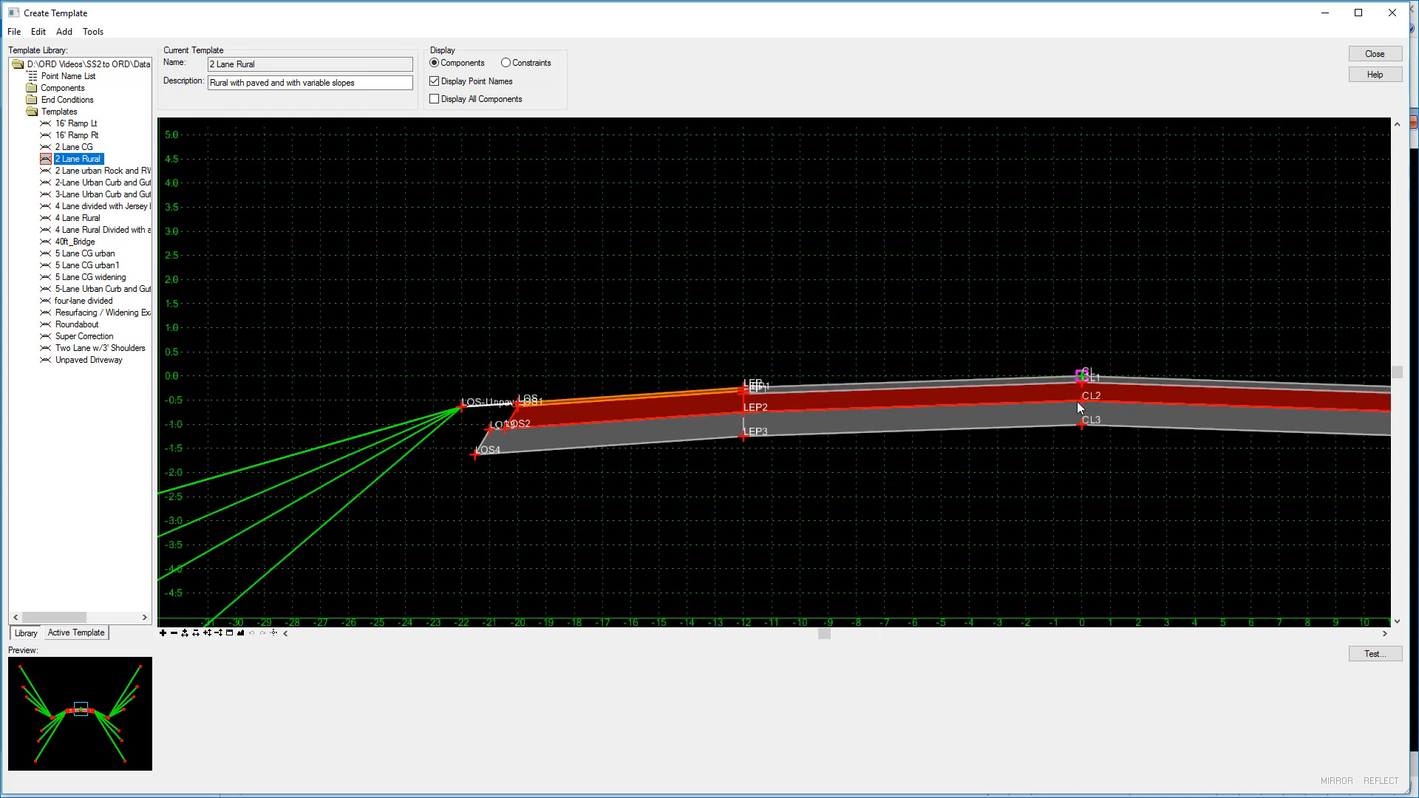
{"action": "scroll", "coordinate": [1087, 384], "scroll_direction": "up", "scroll_amount": 3}
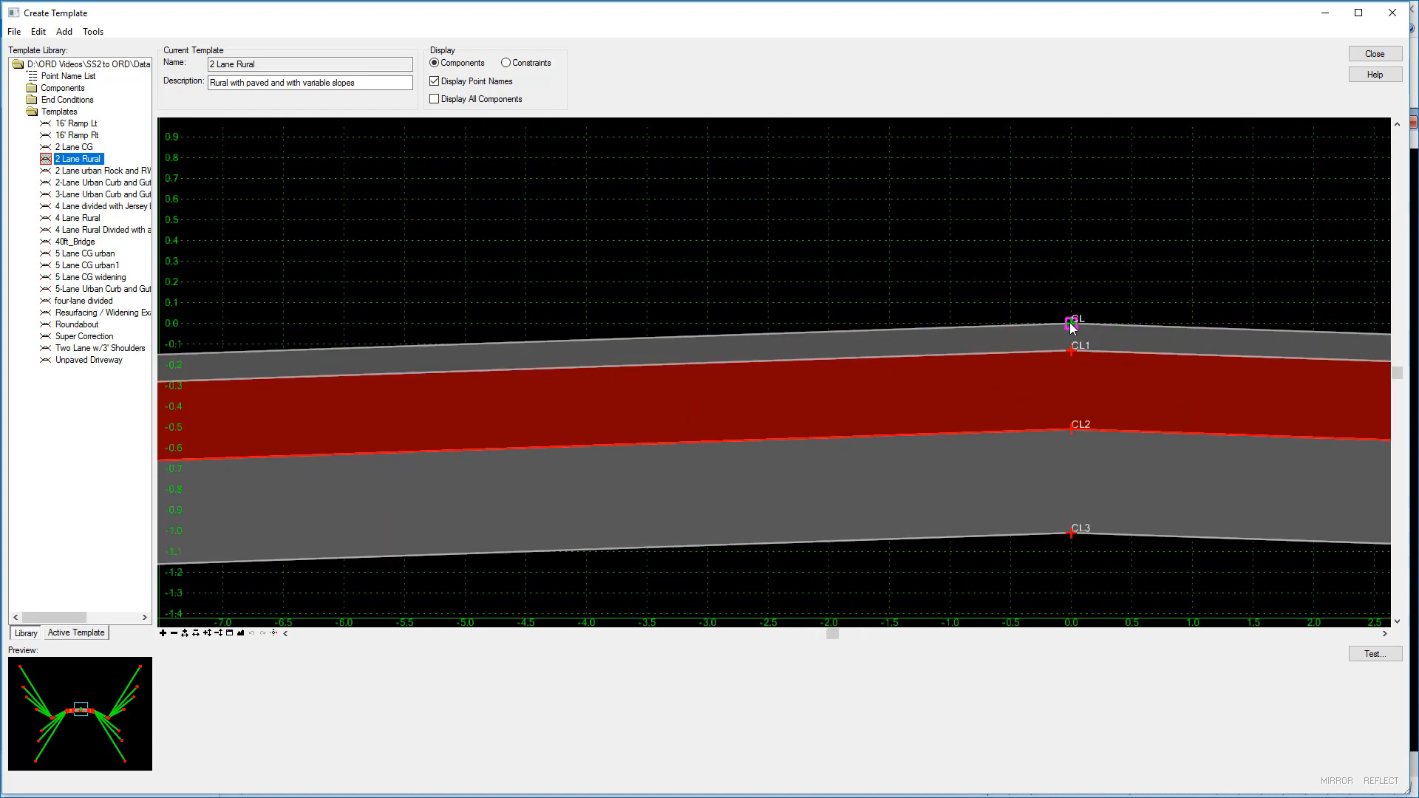
{"action": "double_click", "coordinate": [1072, 324]}
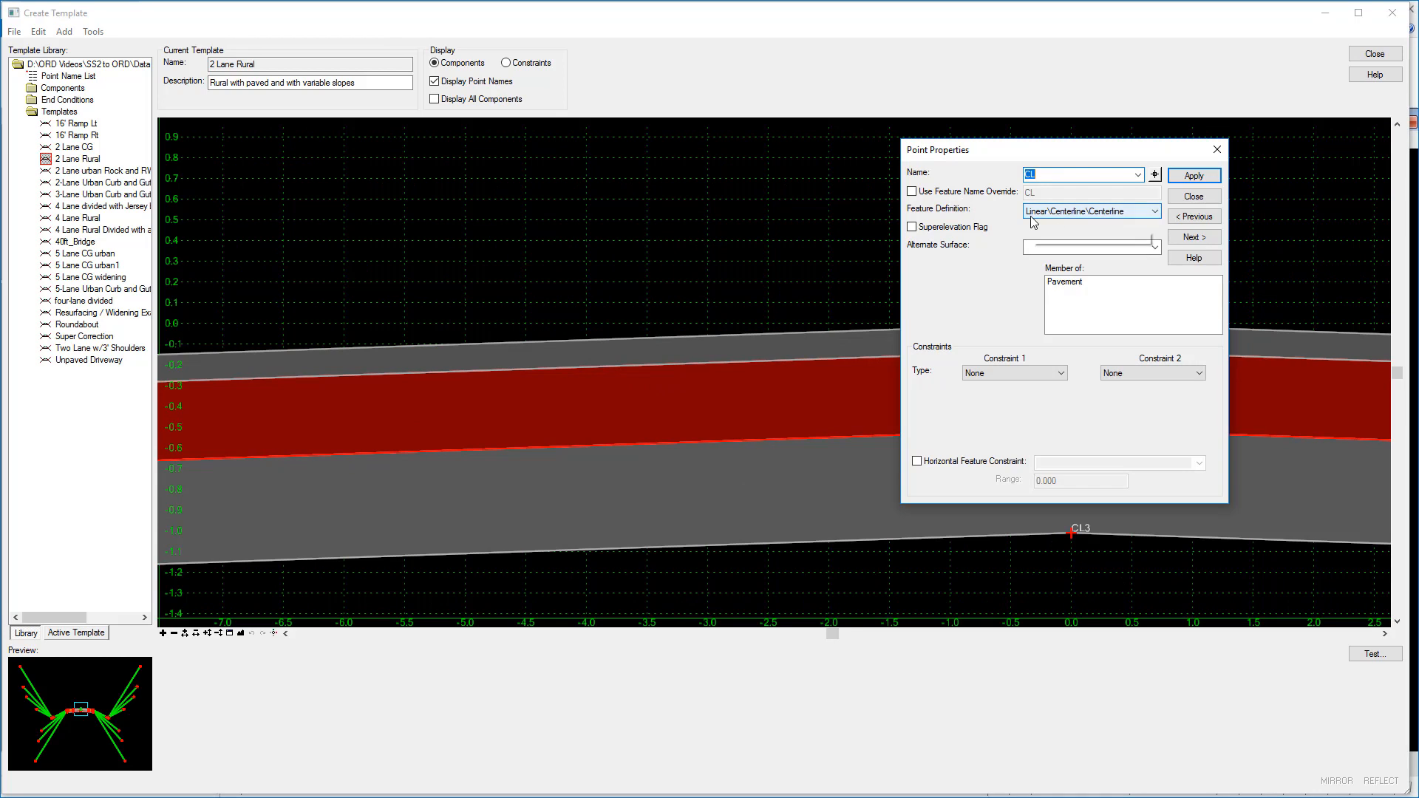
{"action": "left_click", "coordinate": [1035, 213]}
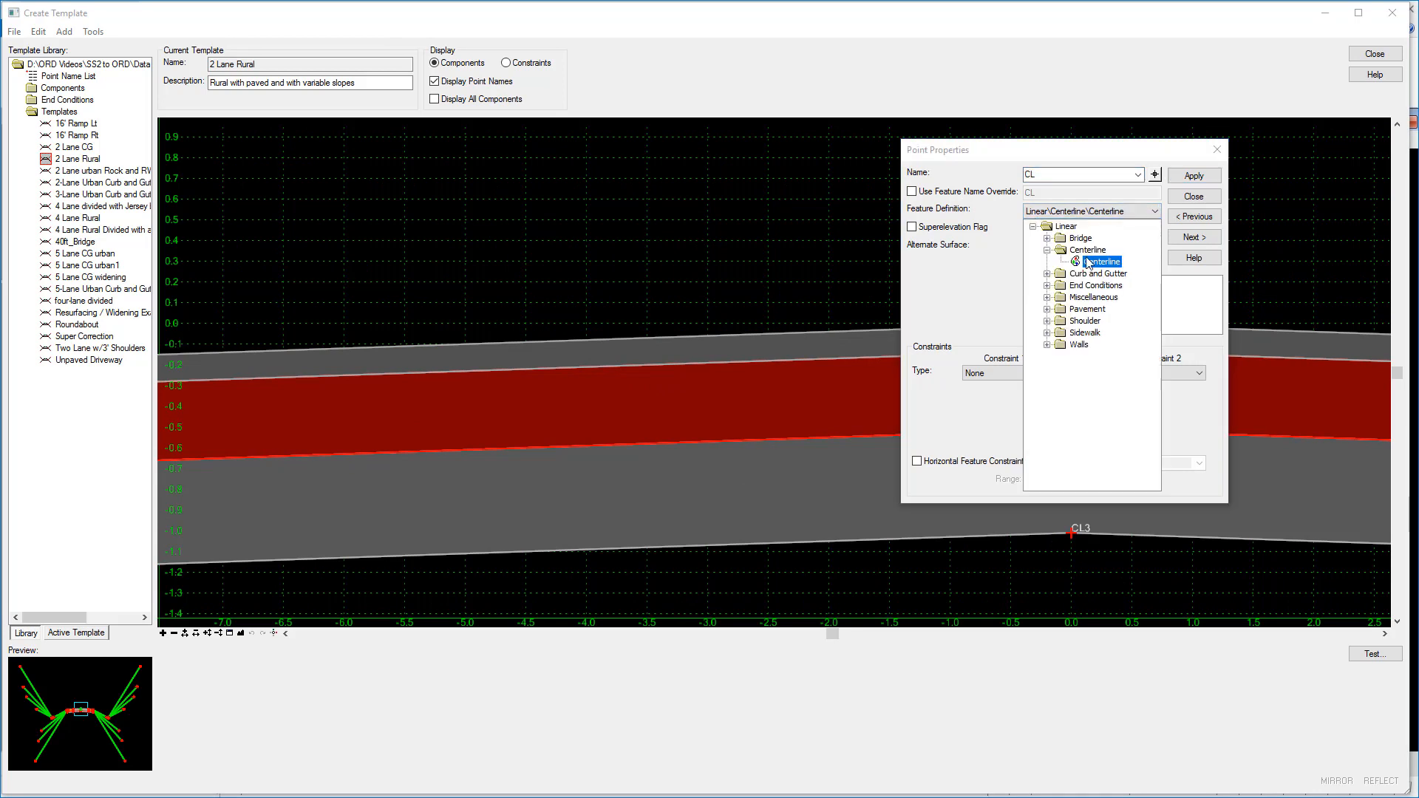
{"action": "left_click", "coordinate": [1190, 213]}
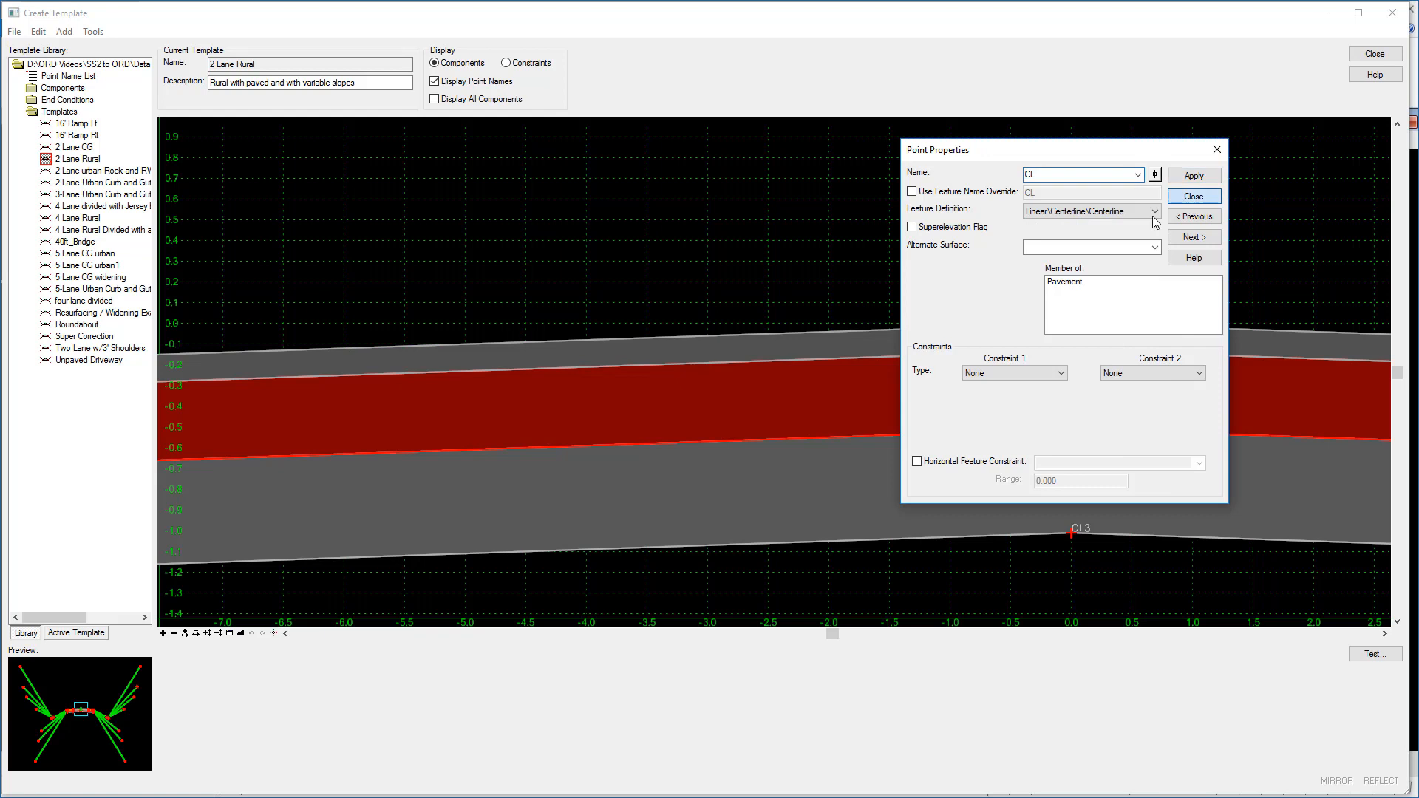
{"action": "left_click", "coordinate": [1194, 197]}
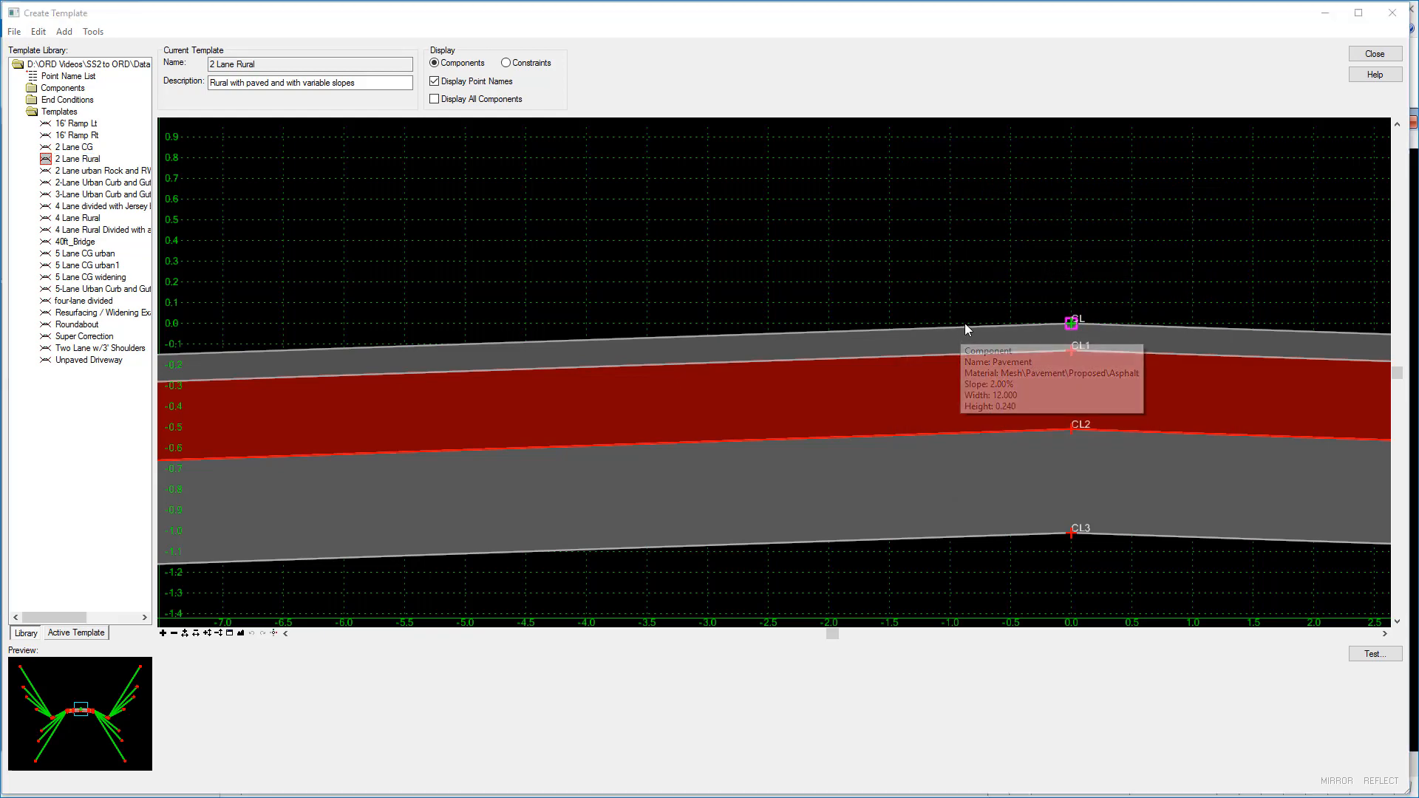
Examine the feature definition of the Pavement wearing surface component, and close the template library without saving changes
{"action": "double_click", "coordinate": [964, 328]}
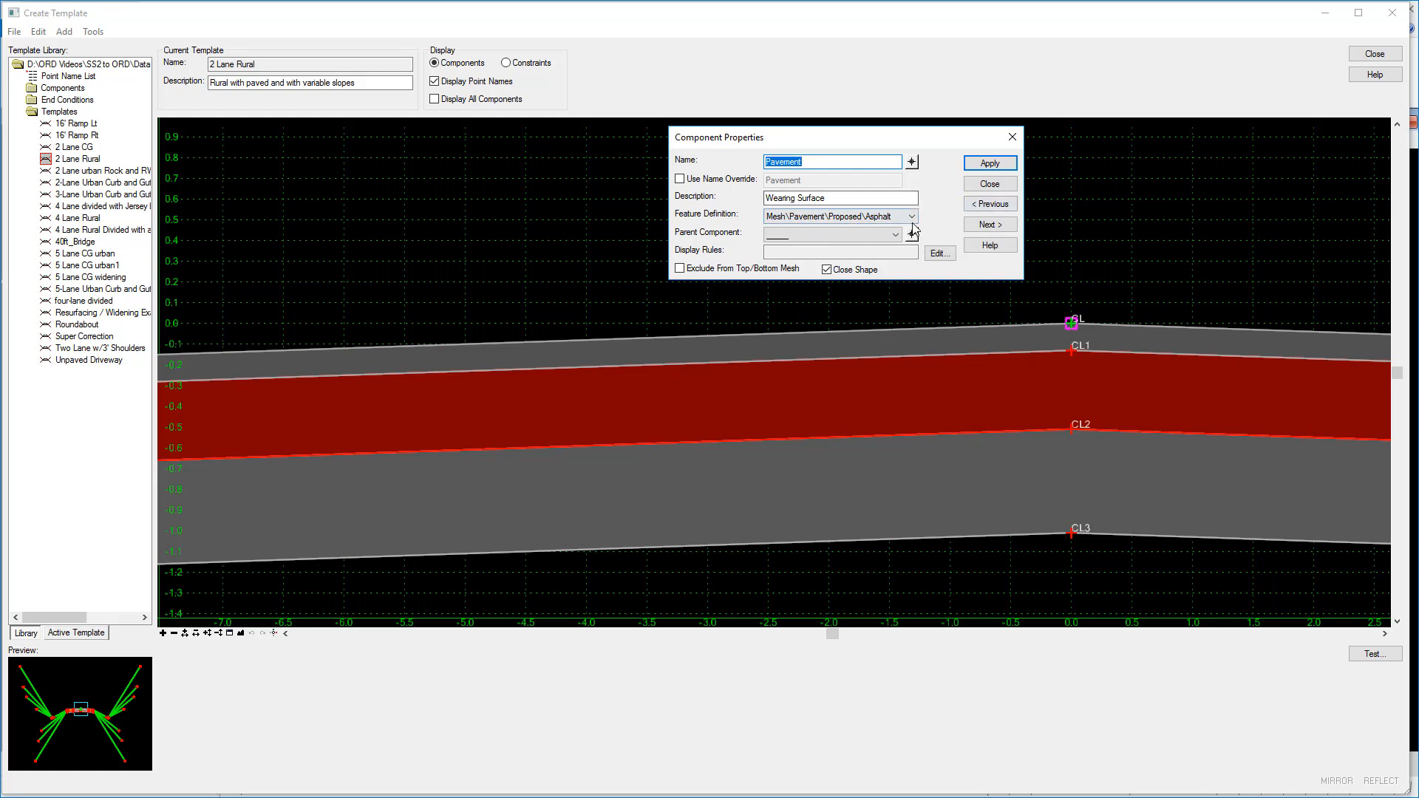
{"action": "left_click", "coordinate": [912, 216]}
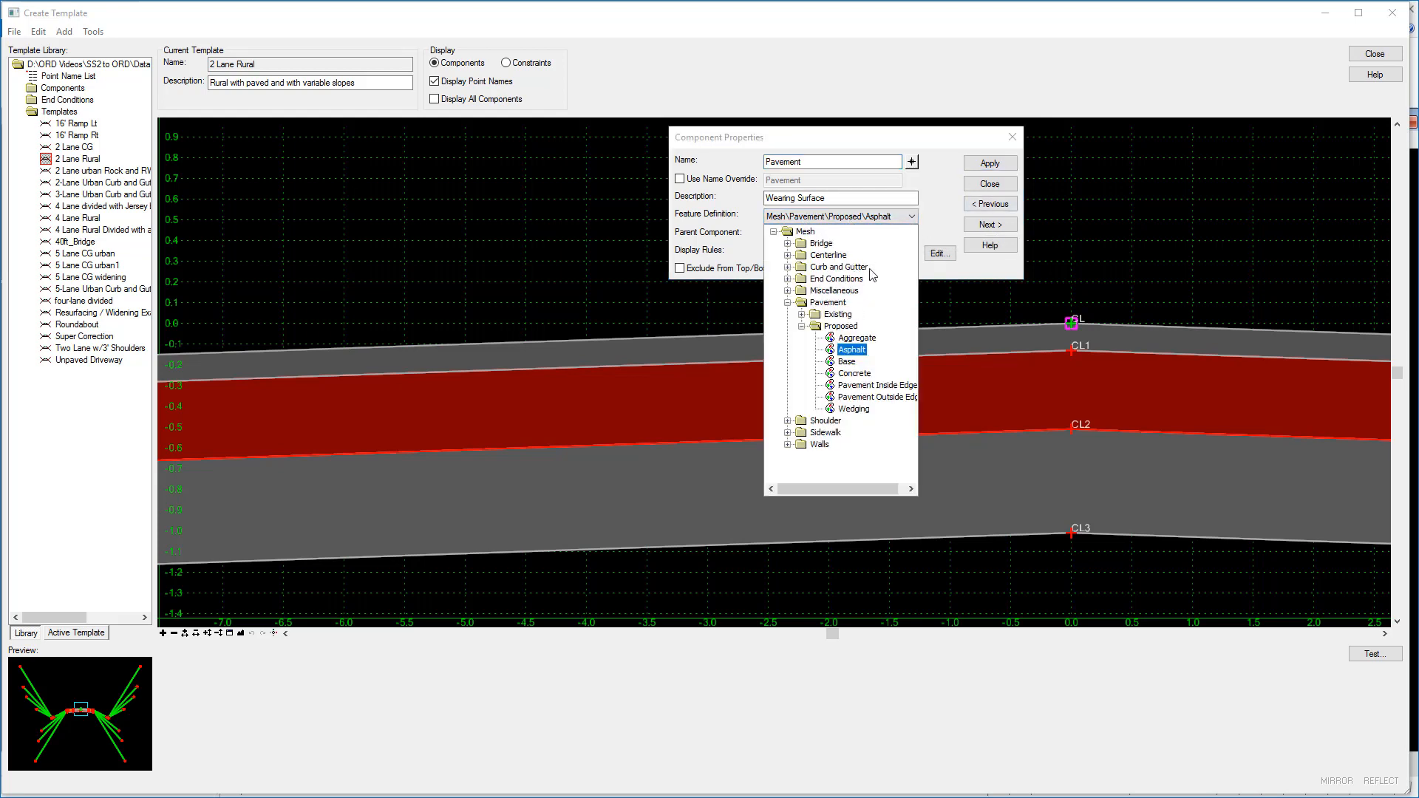
{"action": "left_click", "coordinate": [989, 184]}
{"action": "left_click", "coordinate": [989, 185]}
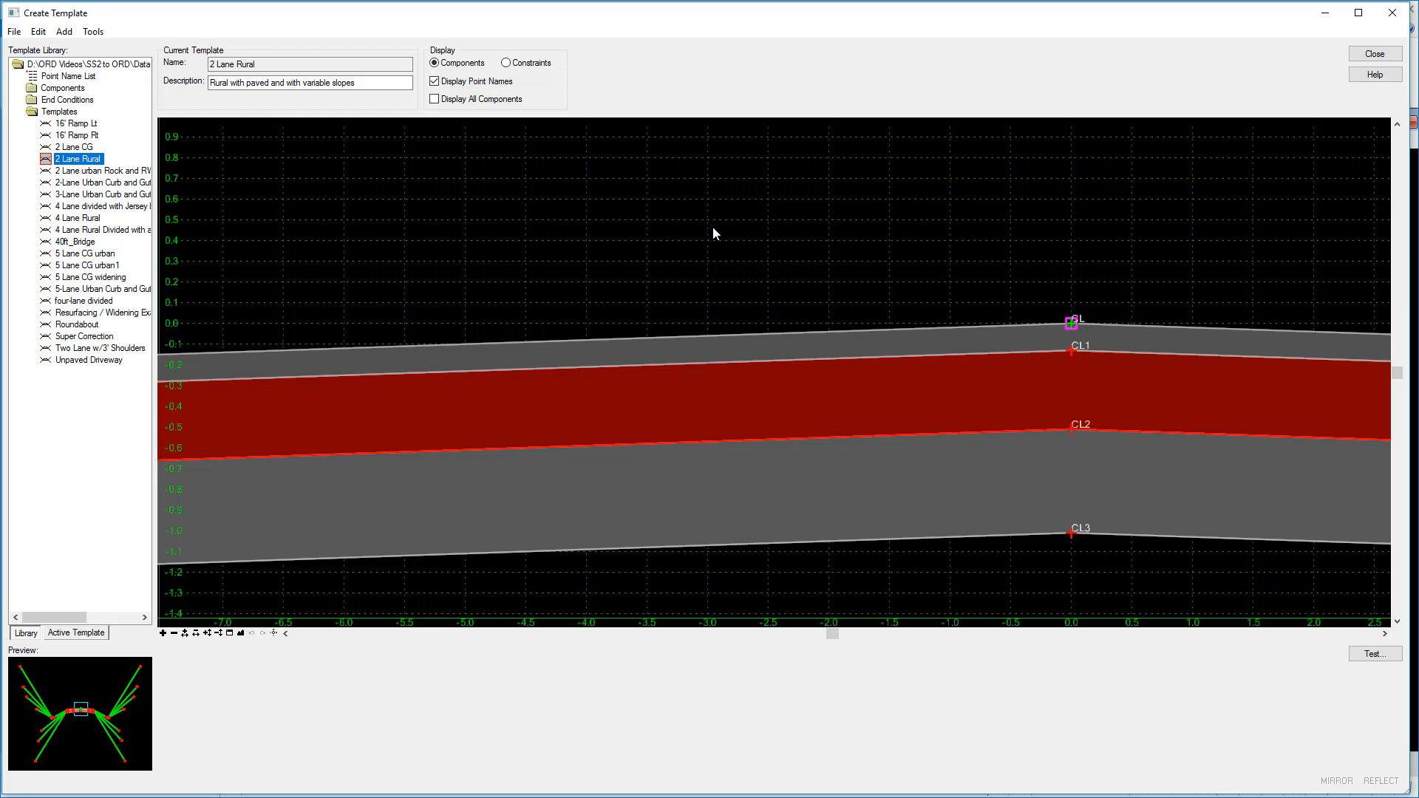
{"action": "double_click", "coordinate": [1001, 328]}
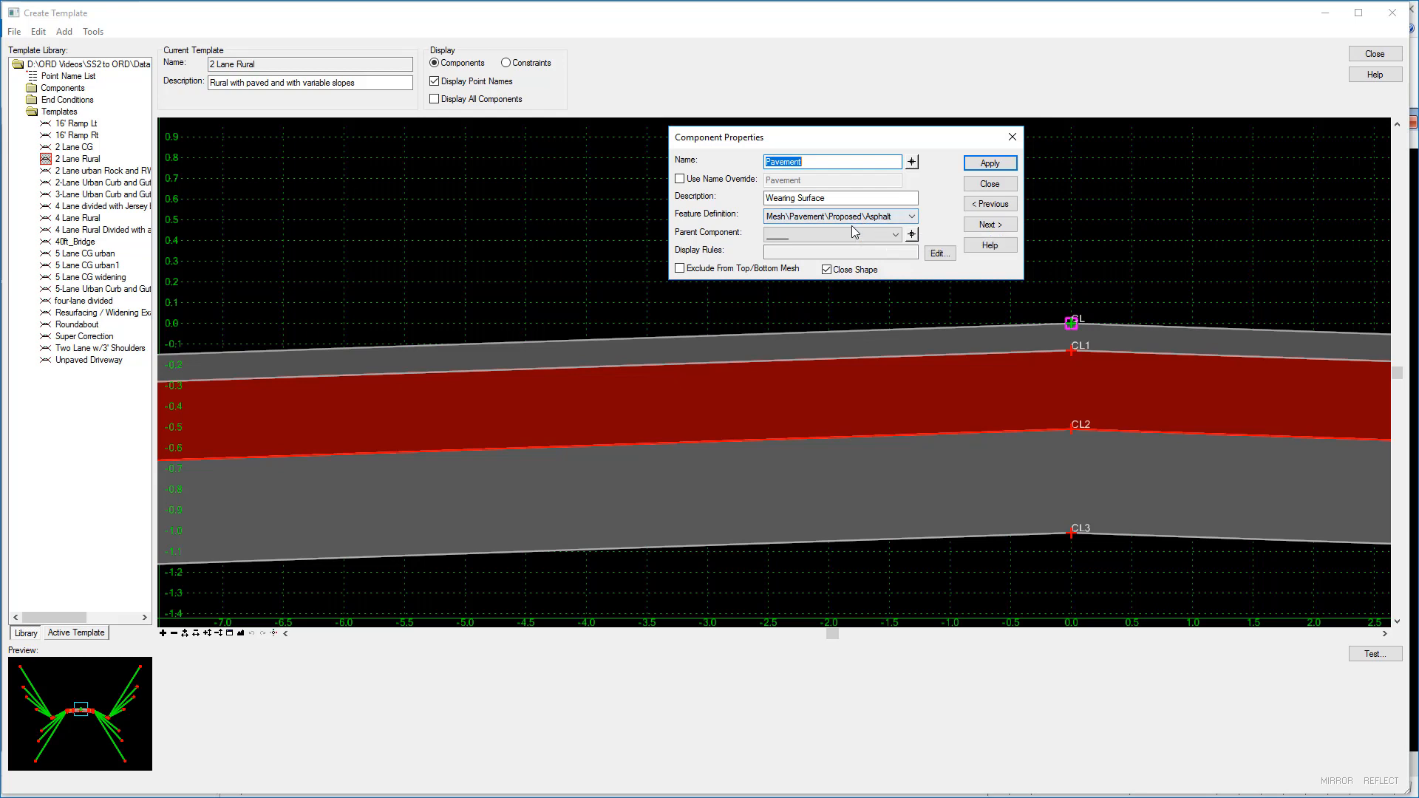
{"action": "left_click", "coordinate": [1009, 185]}
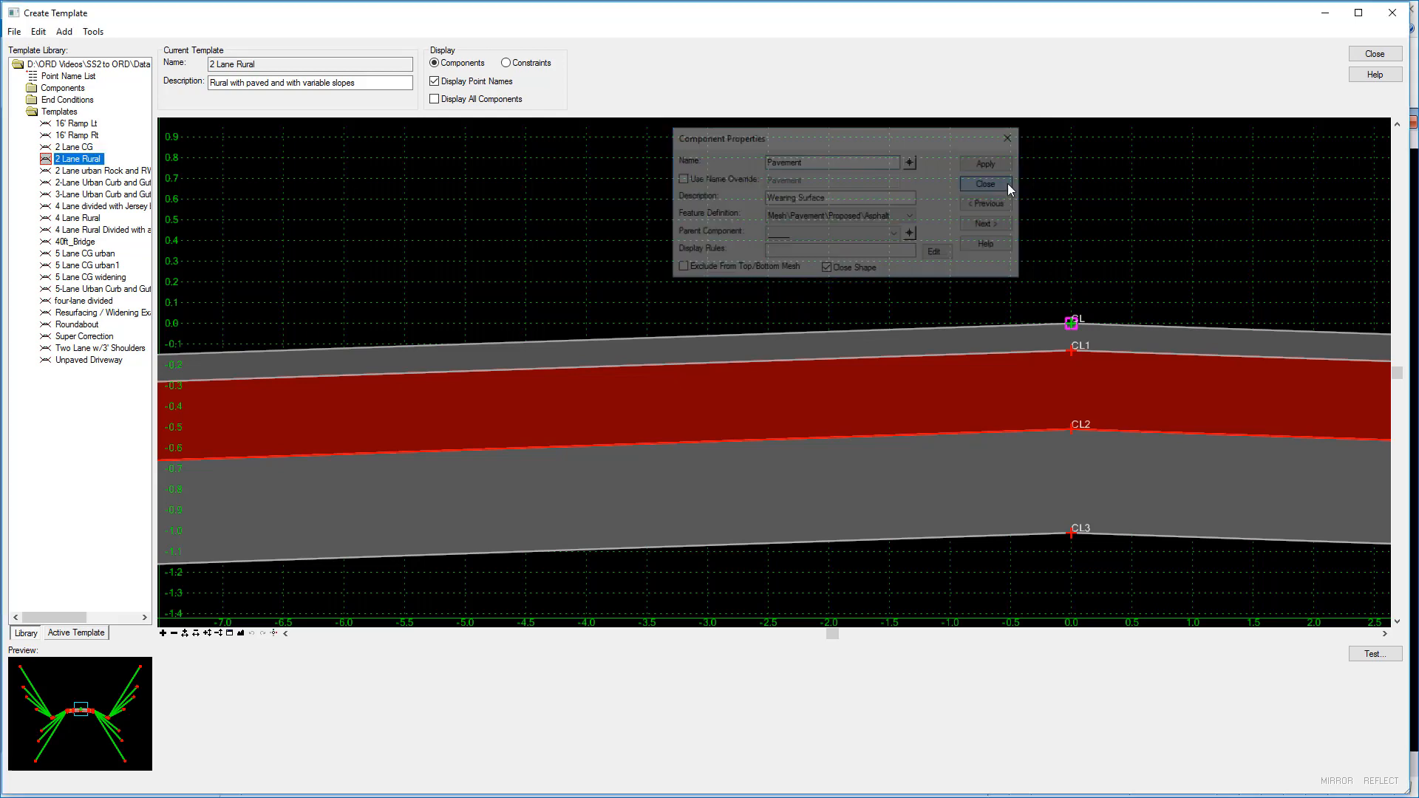
{"action": "left_click", "coordinate": [1372, 52]}
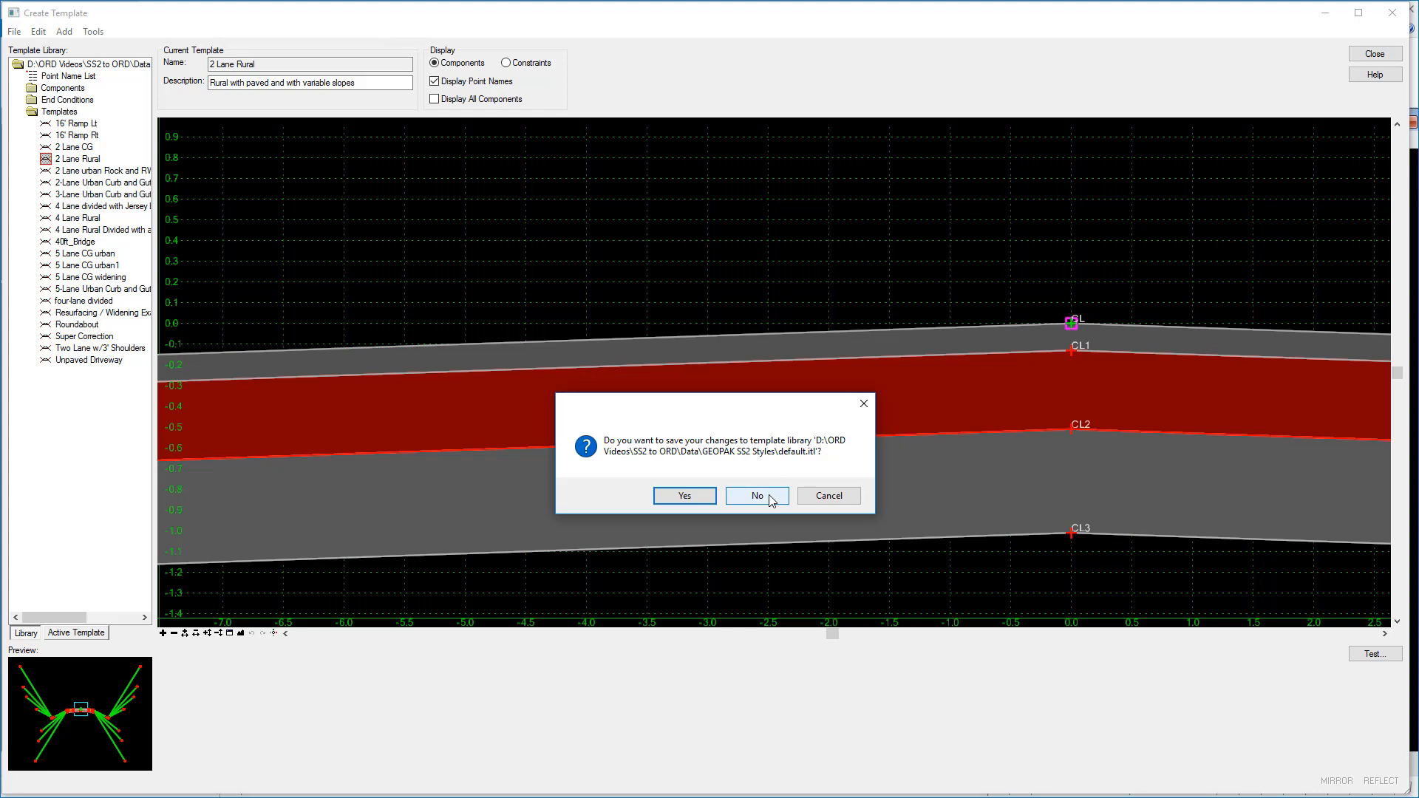
{"action": "left_click", "coordinate": [758, 496]}
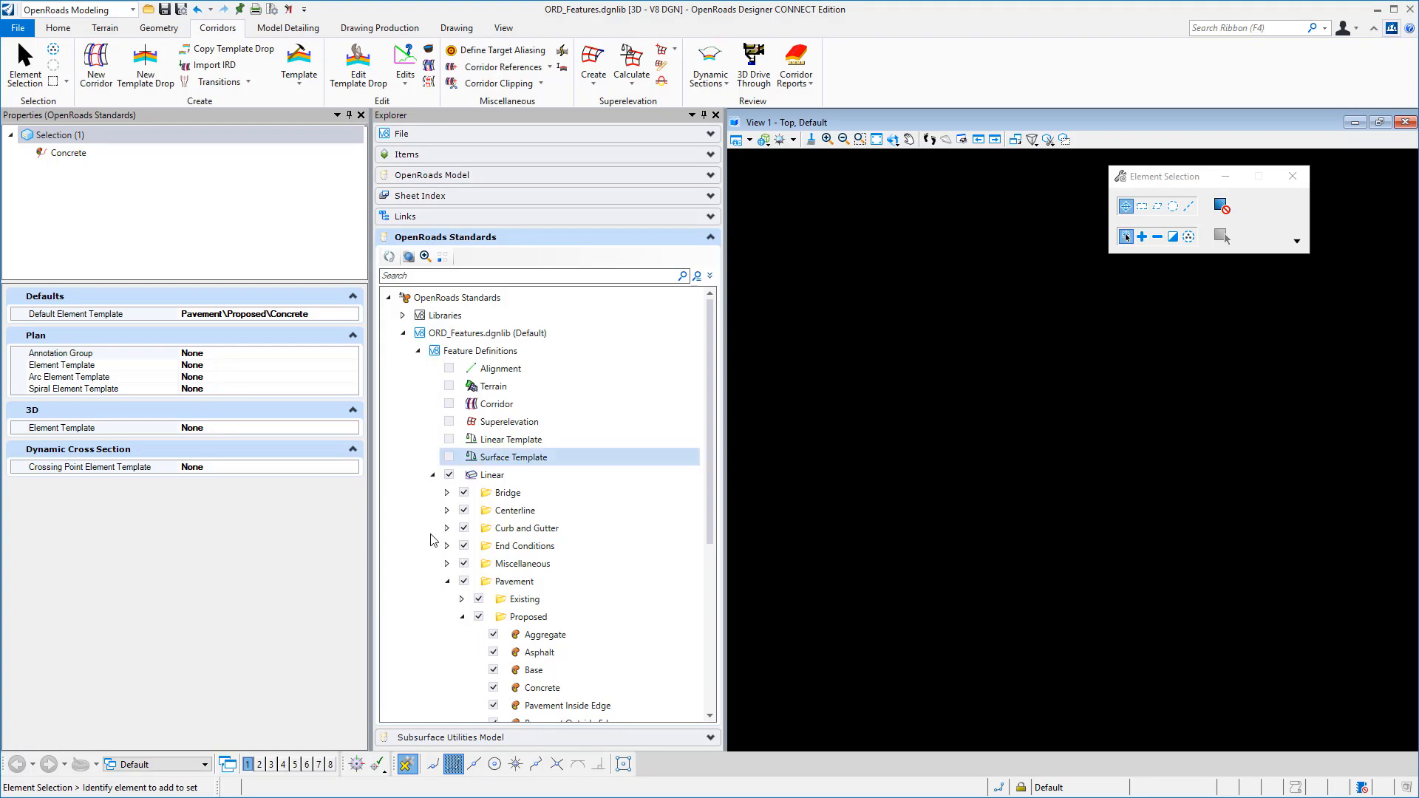
Collapse the Pavement and Linear feature definitions and review the feature definition and symbology categories of ORD_Features.dgnlib
{"action": "left_click", "coordinate": [443, 583]}
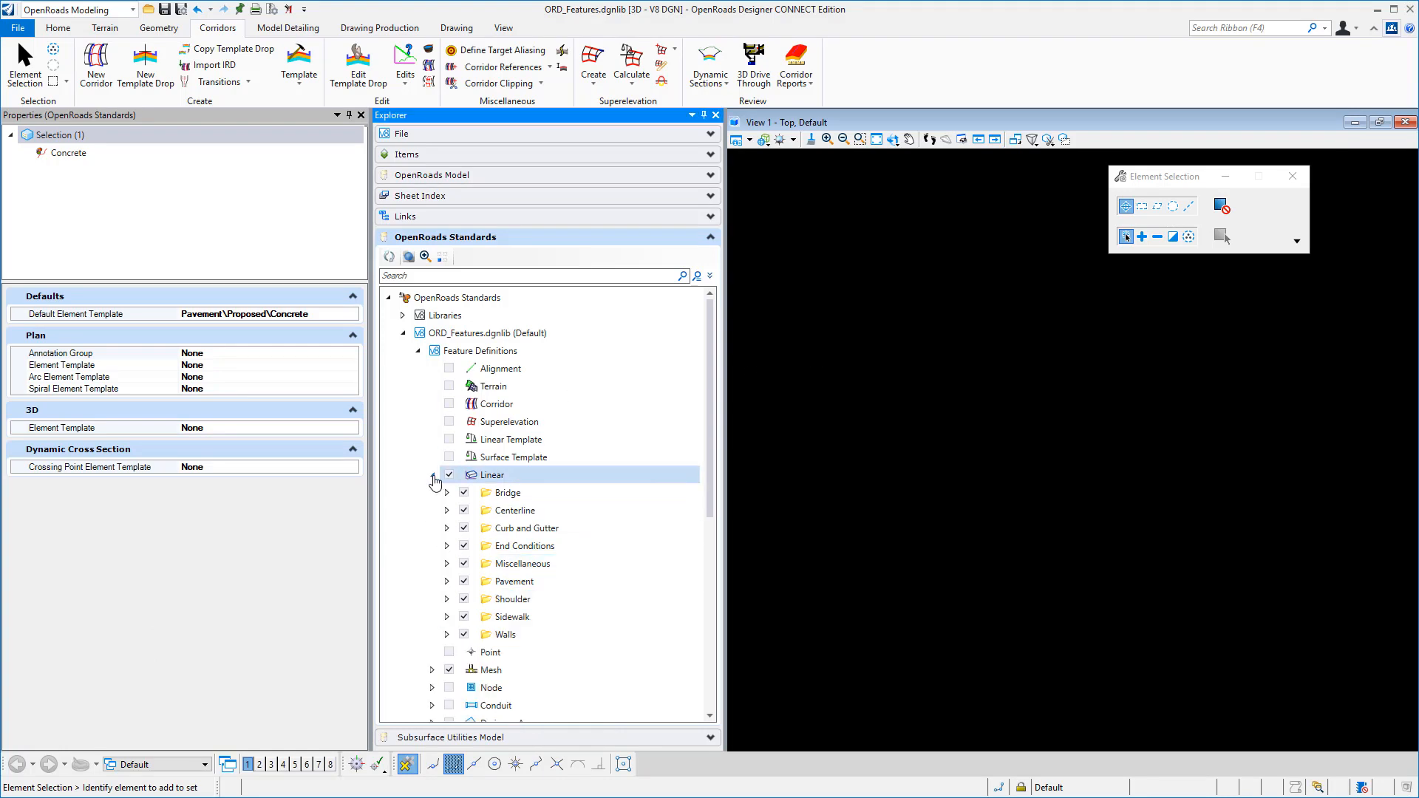
{"action": "left_click", "coordinate": [433, 475]}
{"action": "scroll", "coordinate": [421, 466], "scroll_direction": "down", "scroll_amount": 3}
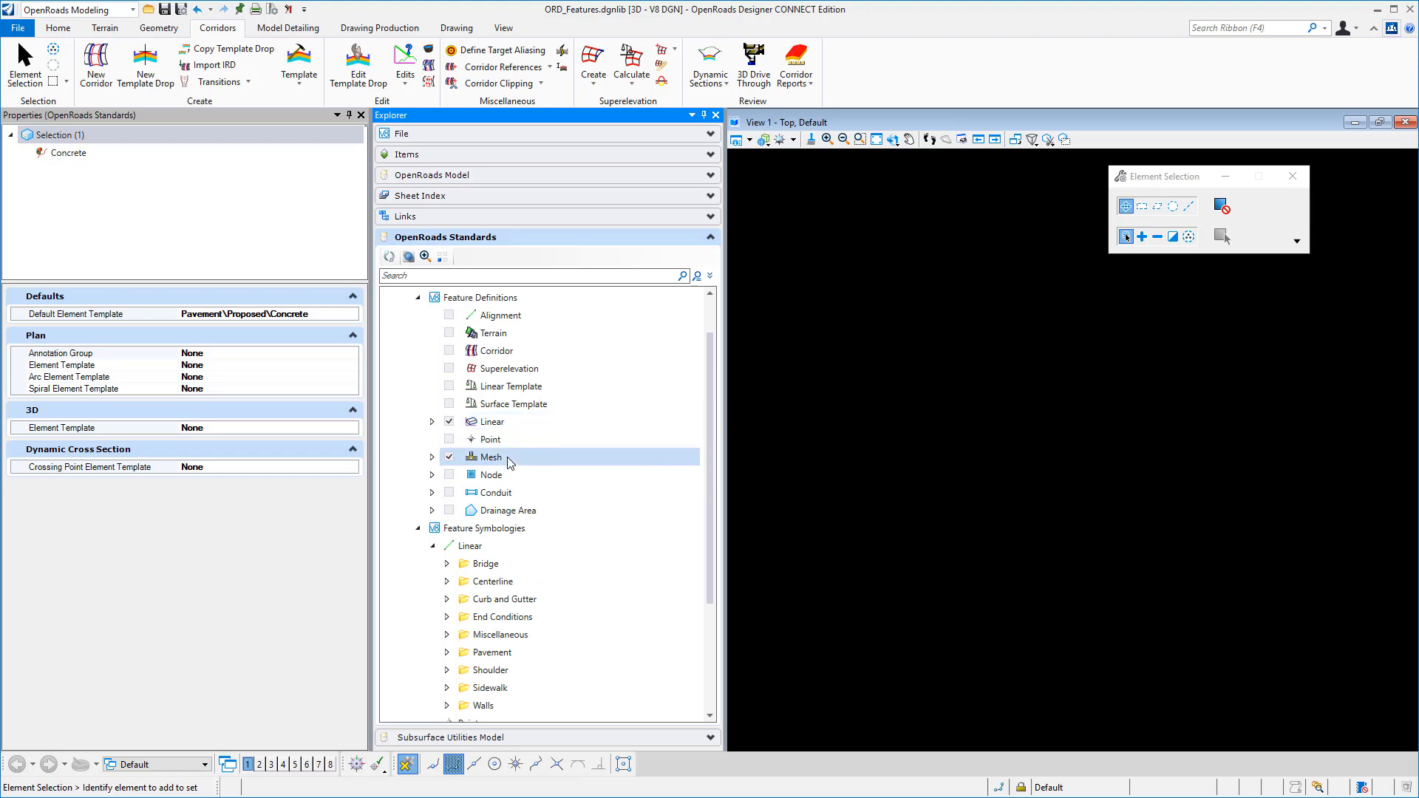
{"action": "scroll", "coordinate": [512, 551], "scroll_direction": "down", "scroll_amount": 3}
{"action": "scroll", "coordinate": [513, 555], "scroll_direction": "up", "scroll_amount": 4}
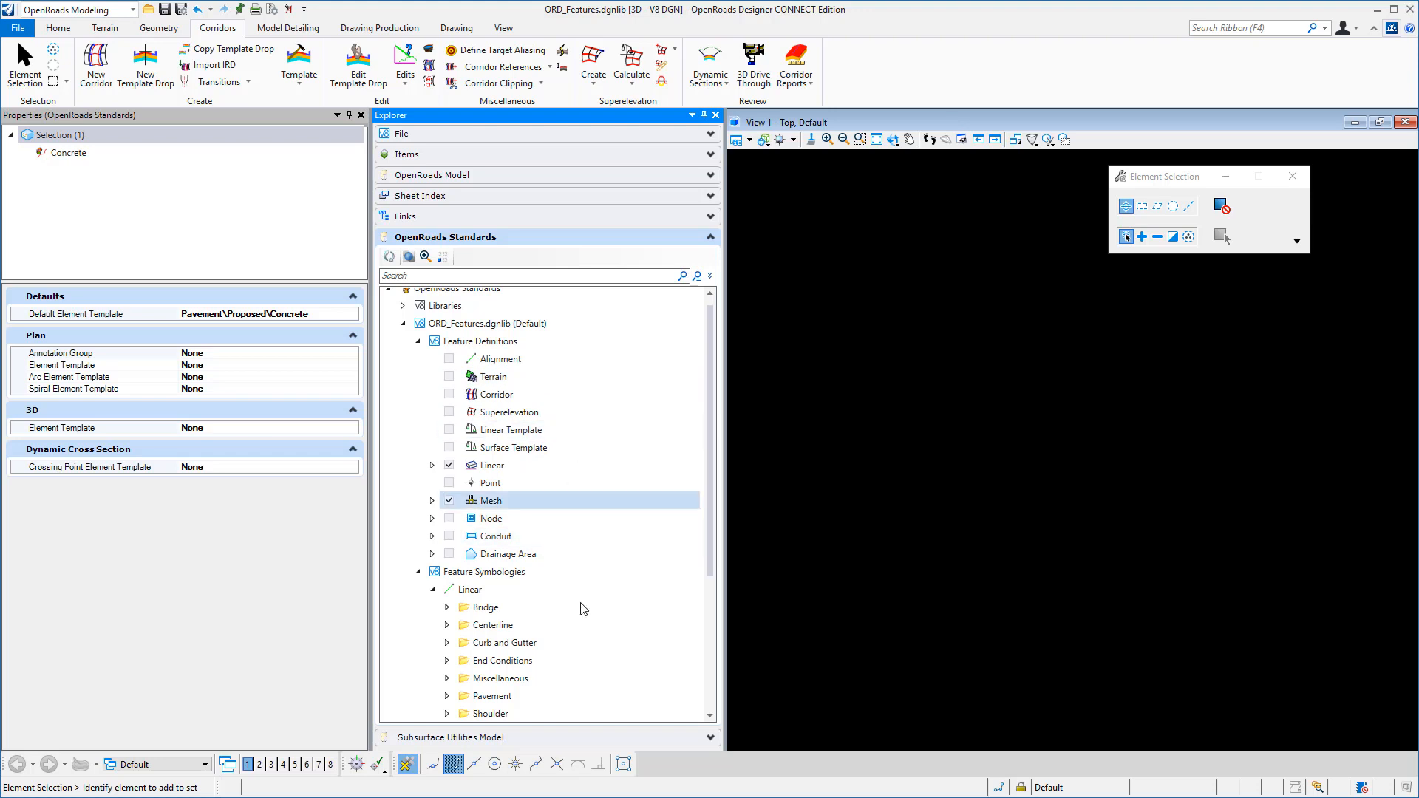
{"action": "scroll", "coordinate": [582, 608], "scroll_direction": "down", "scroll_amount": 1}
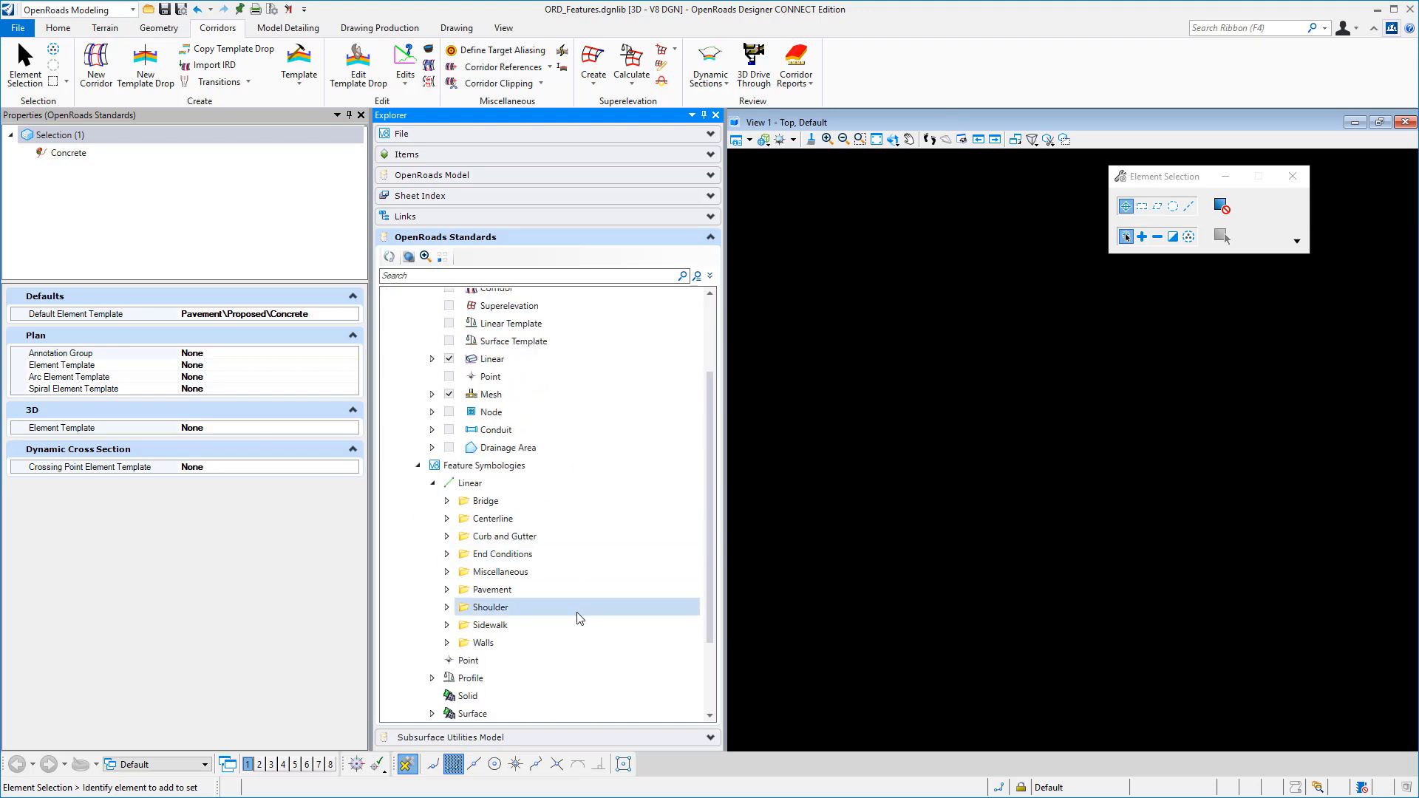
{"action": "scroll", "coordinate": [539, 608], "scroll_direction": "up", "scroll_amount": 1}
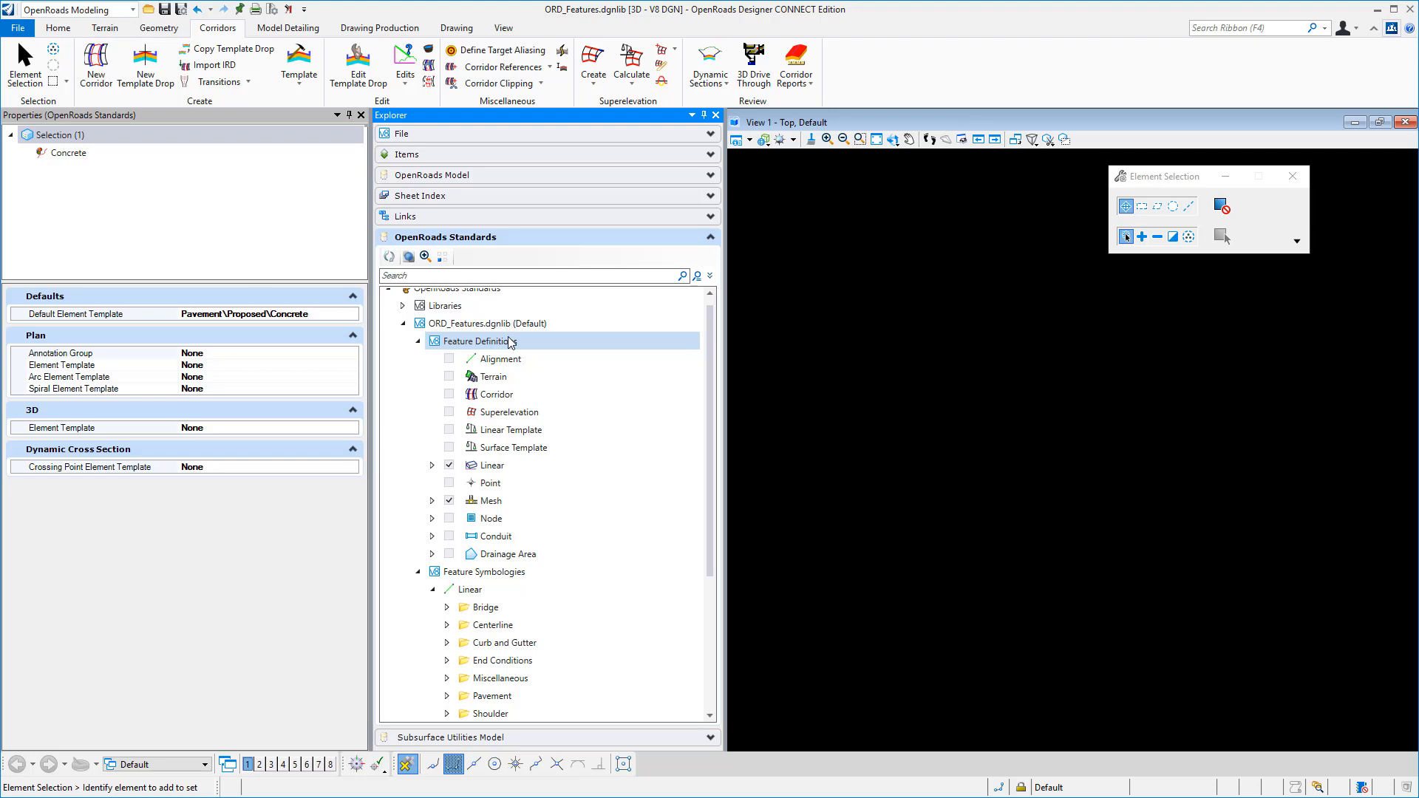
Open the Element Templates manager, expand ORD_Features.dgnlib, and compare its template folders with the feature symbologies and definitions
{"action": "left_click", "coordinate": [58, 28]}
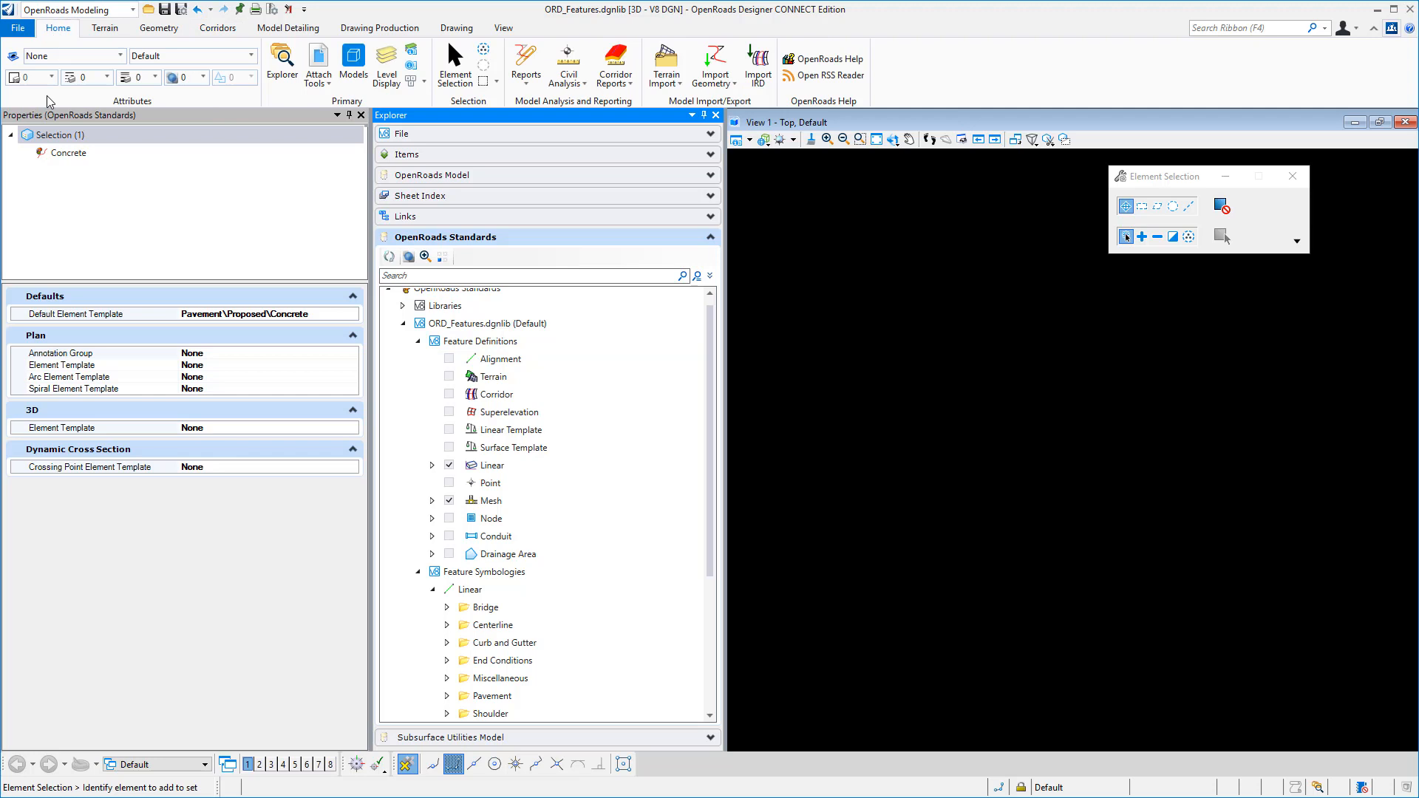
{"action": "left_click", "coordinate": [74, 56]}
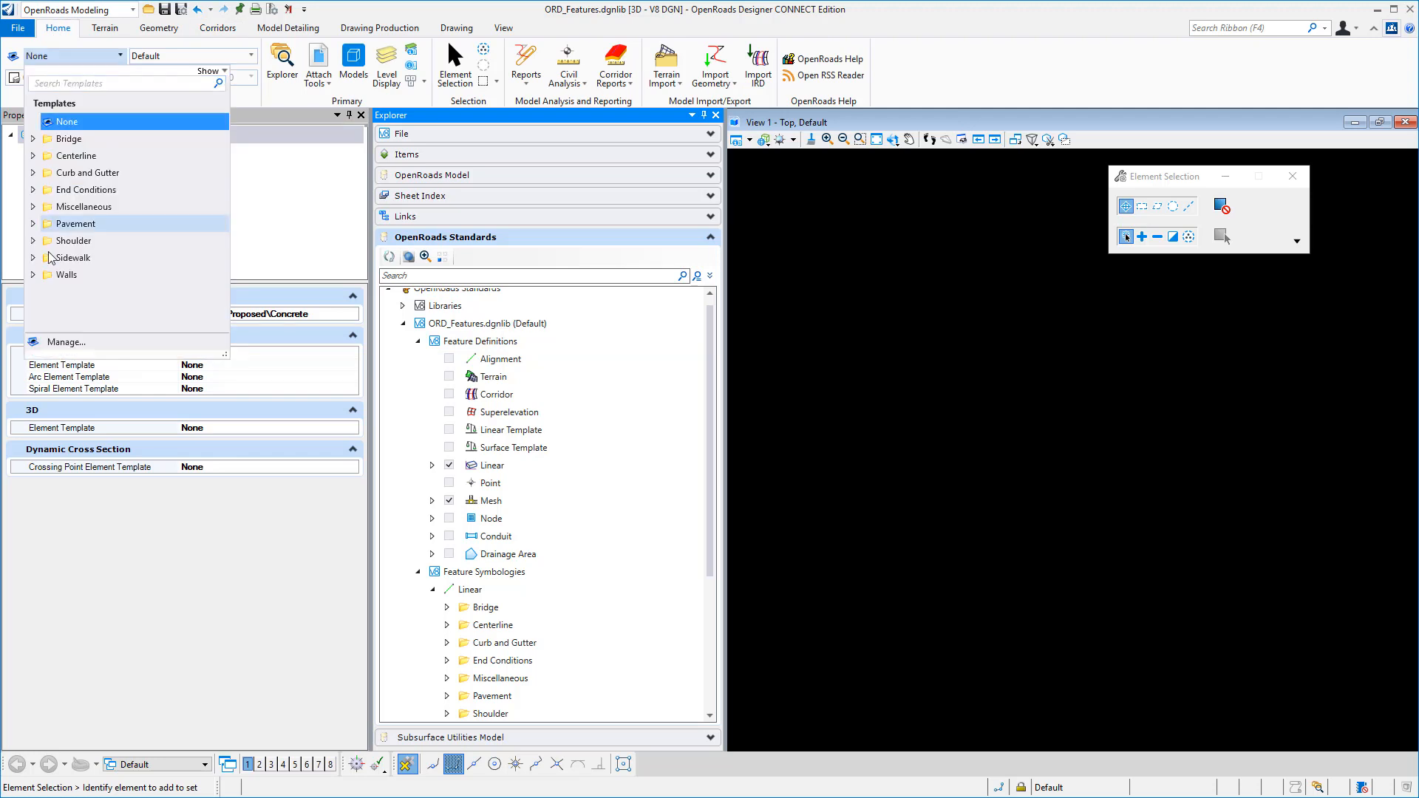
{"action": "left_click", "coordinate": [65, 343]}
{"action": "left_click", "coordinate": [747, 224]}
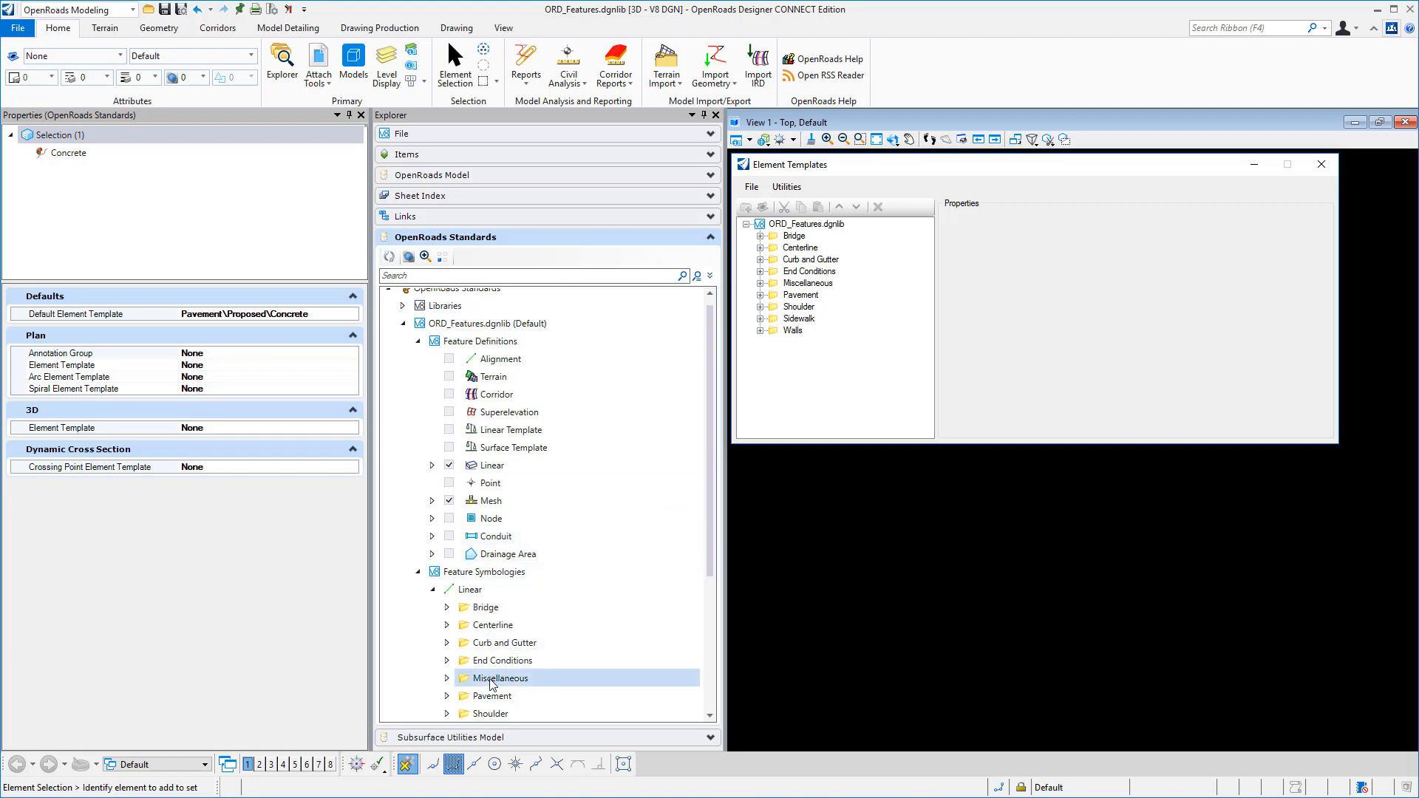
{"action": "scroll", "coordinate": [492, 547], "scroll_direction": "down", "scroll_amount": 2}
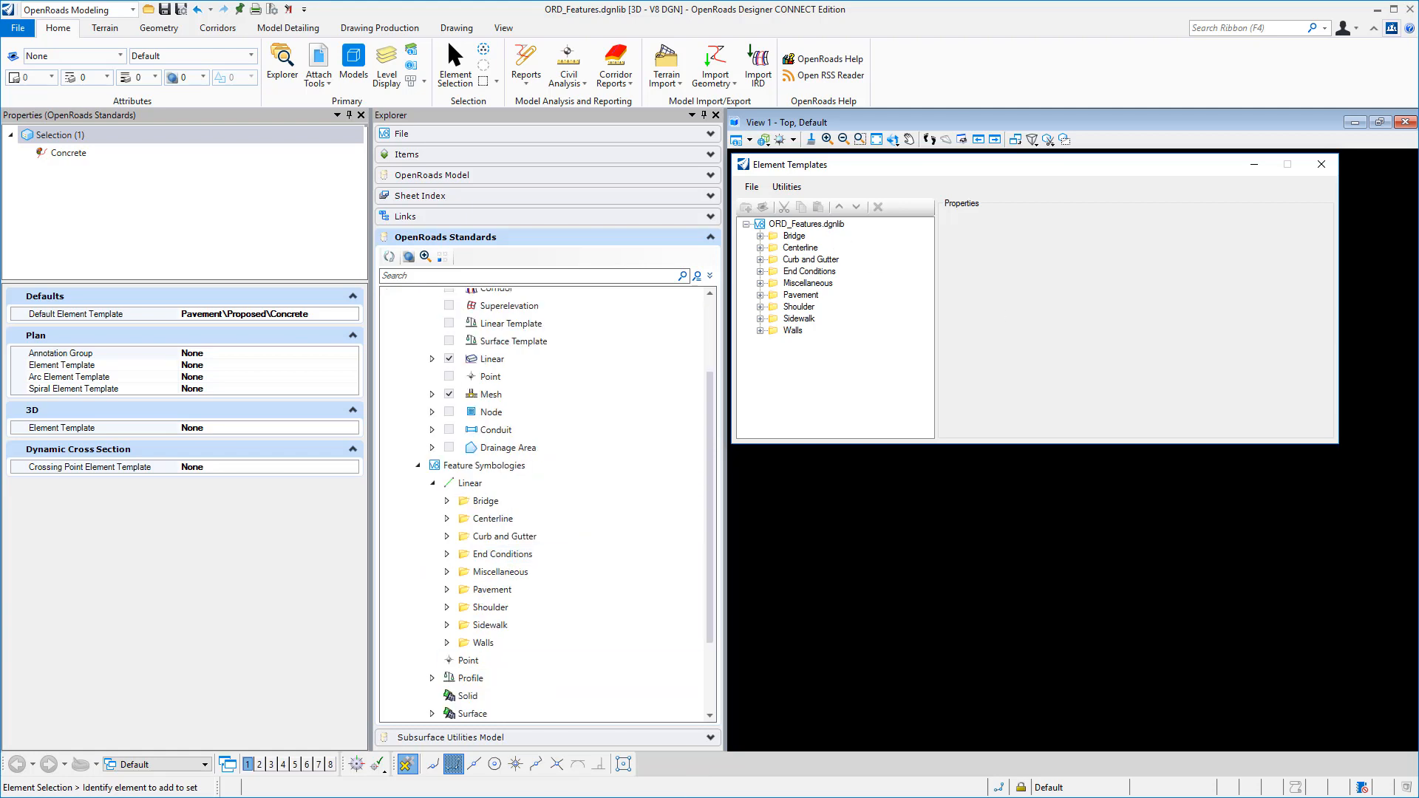
{"action": "mouse_move", "coordinate": [603, 797]}
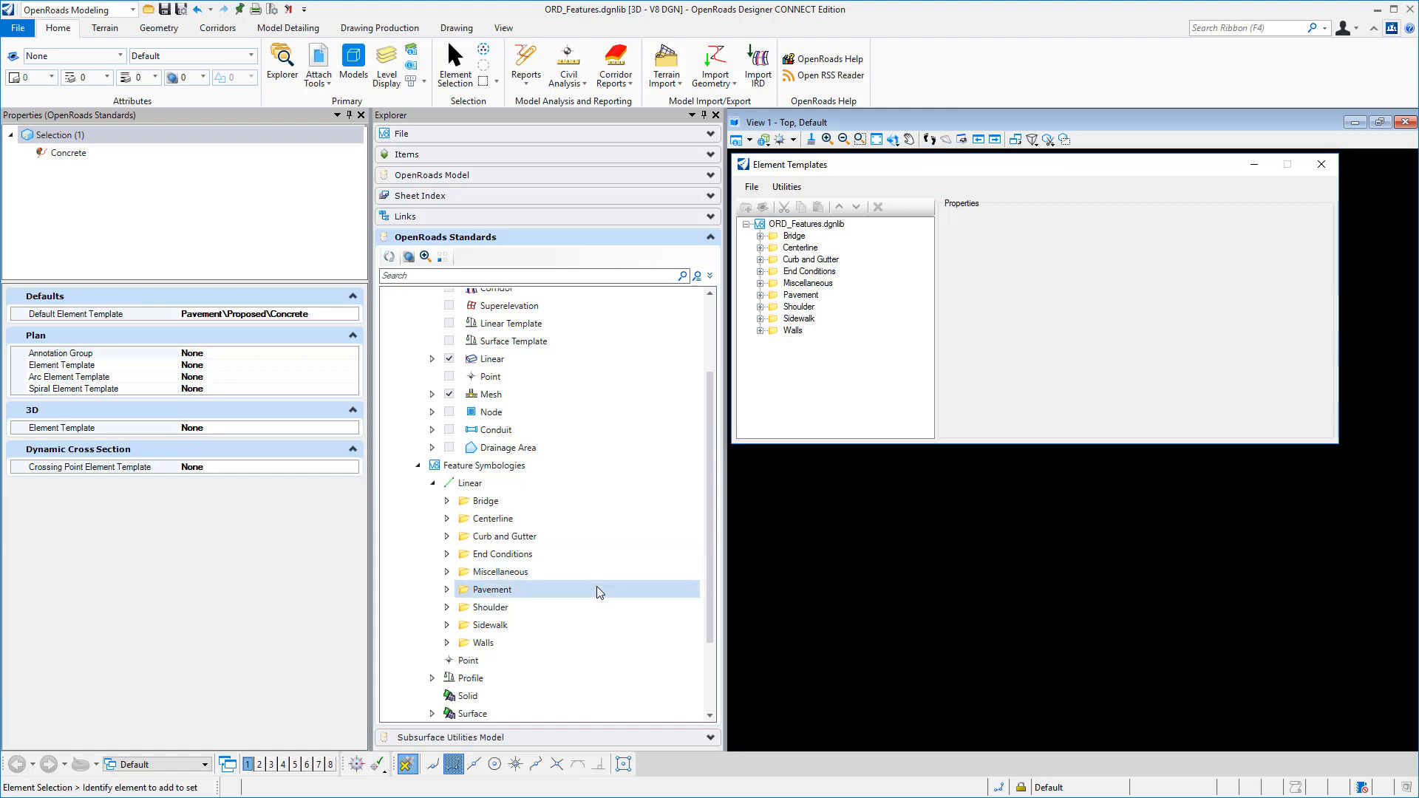
{"action": "scroll", "coordinate": [586, 613], "scroll_direction": "up", "scroll_amount": 2}
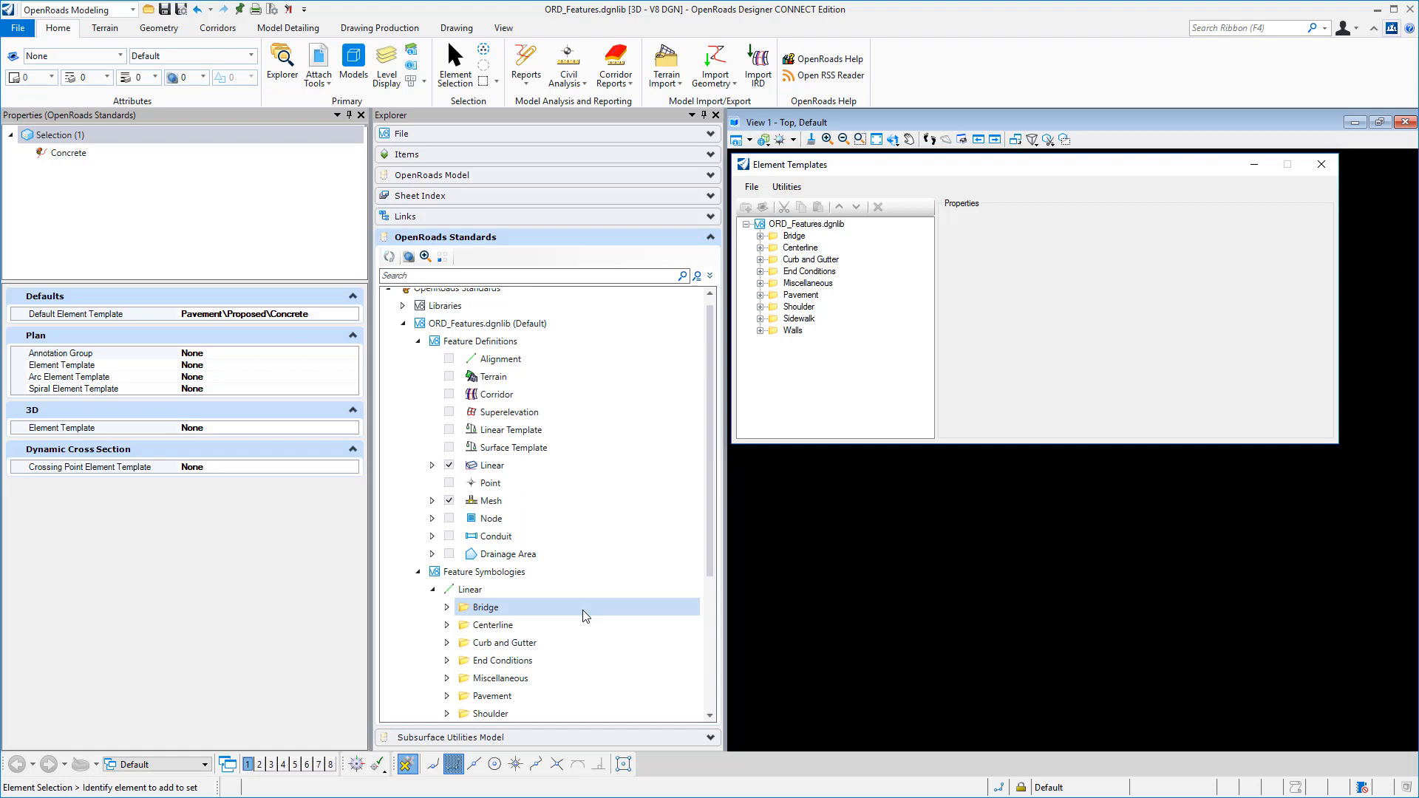